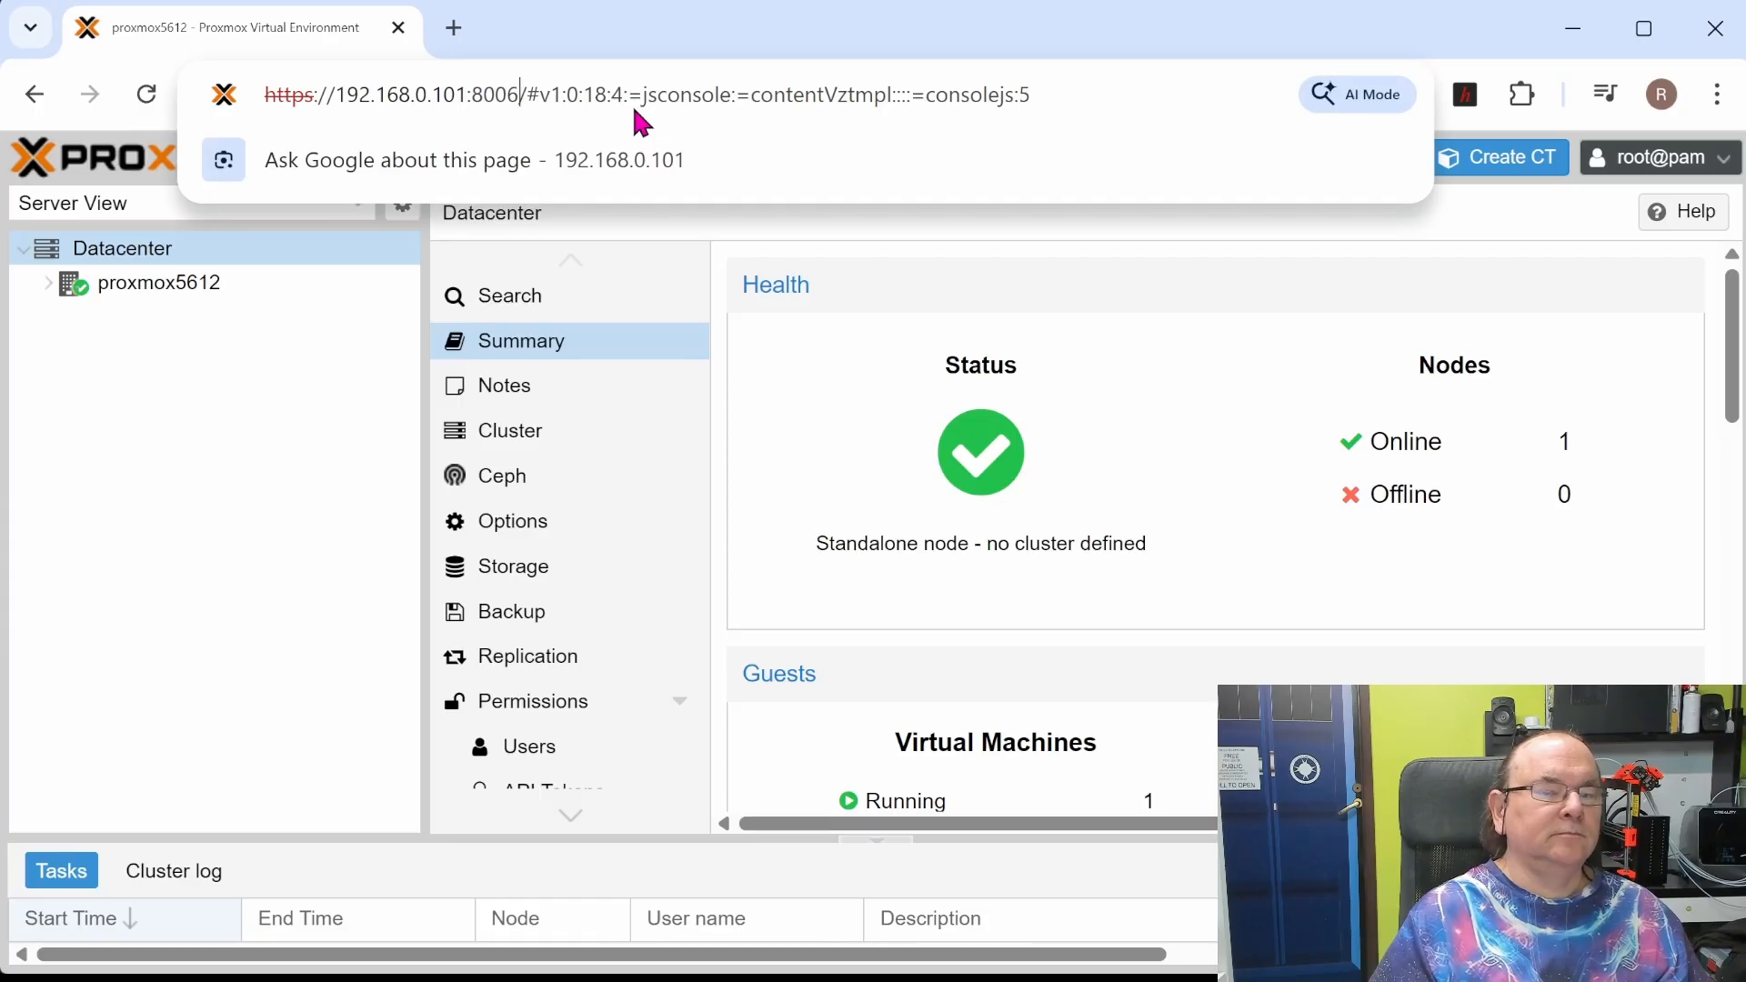
- Open the proxmox5612 node shell and edit /etc/network/interfaces in nano
{"action": "key", "text": "shift+Left"}
{"action": "key", "text": "shift+Left"}
{"action": "key", "text": "shift+Left"}
{"action": "key", "text": "shift+Left"}
{"action": "key", "text": "shift+Left"}
{"action": "key", "text": "shift+Left"}
{"action": "key", "text": "shift+Left"}
{"action": "key", "text": "shift+Left"}
{"action": "key", "text": "shift+Left"}
{"action": "key", "text": "shift+Left"}
{"action": "key", "text": "shift+Left"}
{"action": "key", "text": "shift+Left"}
{"action": "key", "text": "shift+Left"}
{"action": "key", "text": "shift+Left"}
{"action": "key", "text": "shift+Left"}
{"action": "key", "text": "shift+Left"}
{"action": "key", "text": "shift+Left"}
{"action": "key", "text": "shift+Left"}
{"action": "key", "text": "shift+Left"}
{"action": "key", "text": "shift+Left"}
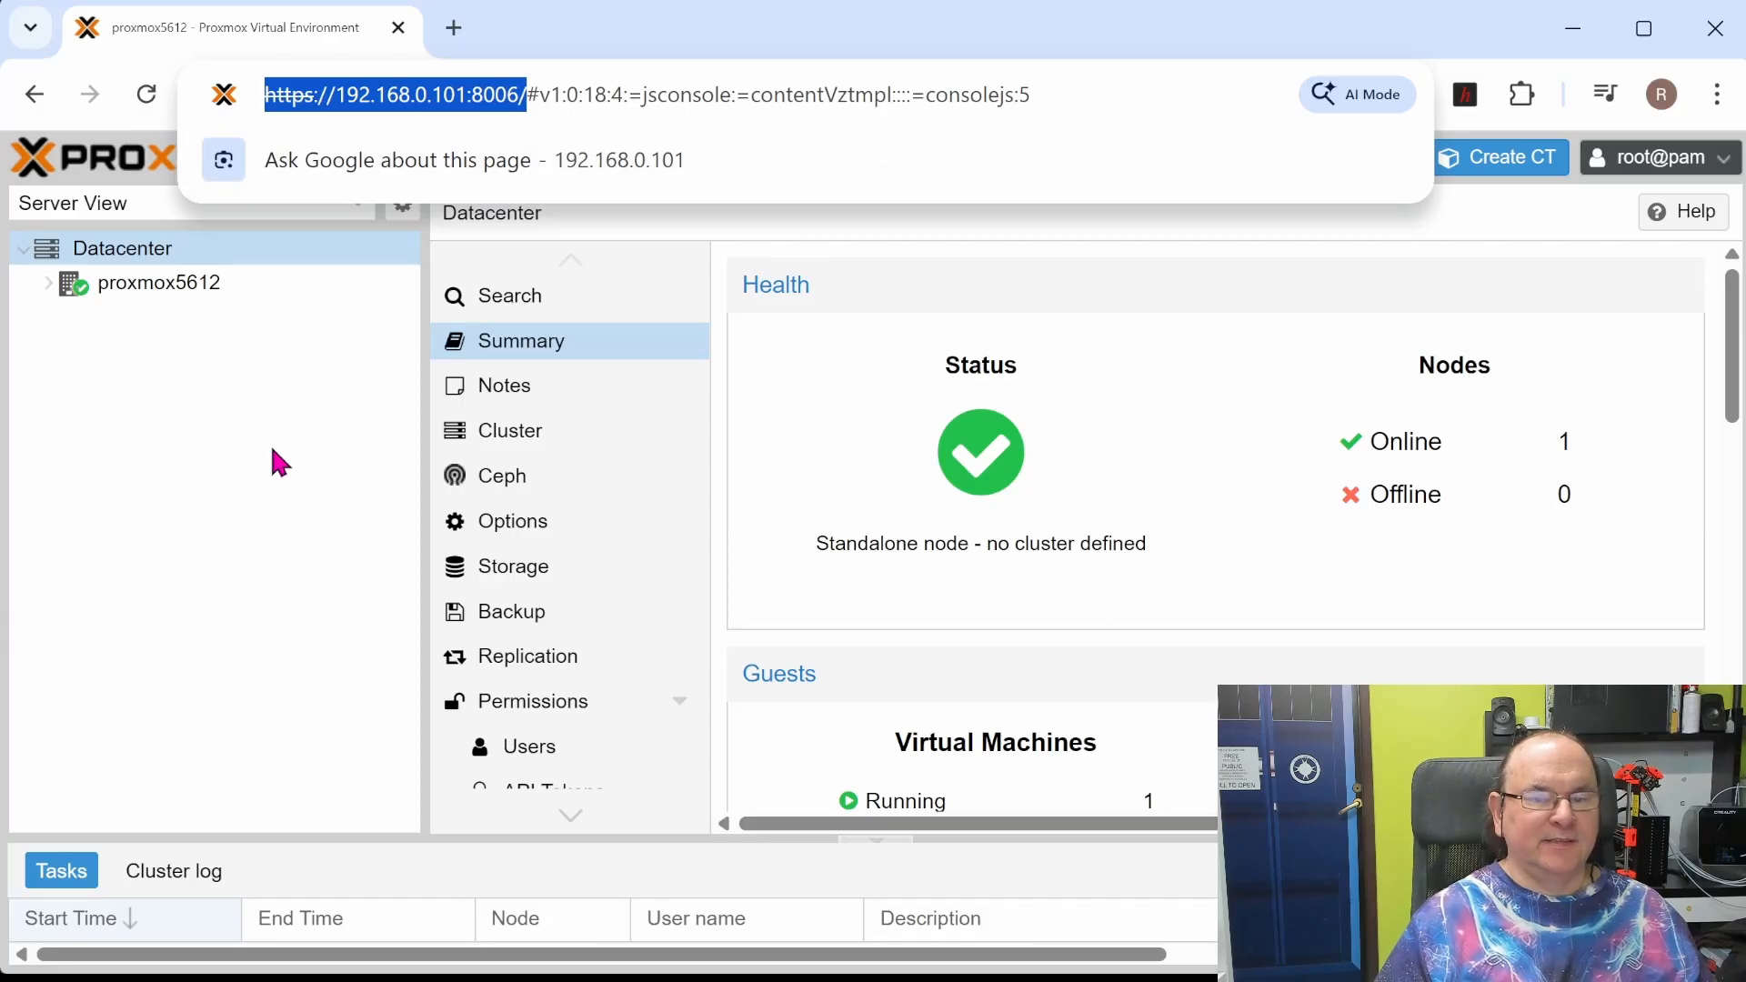
{"action": "left_click", "coordinate": [275, 468]}
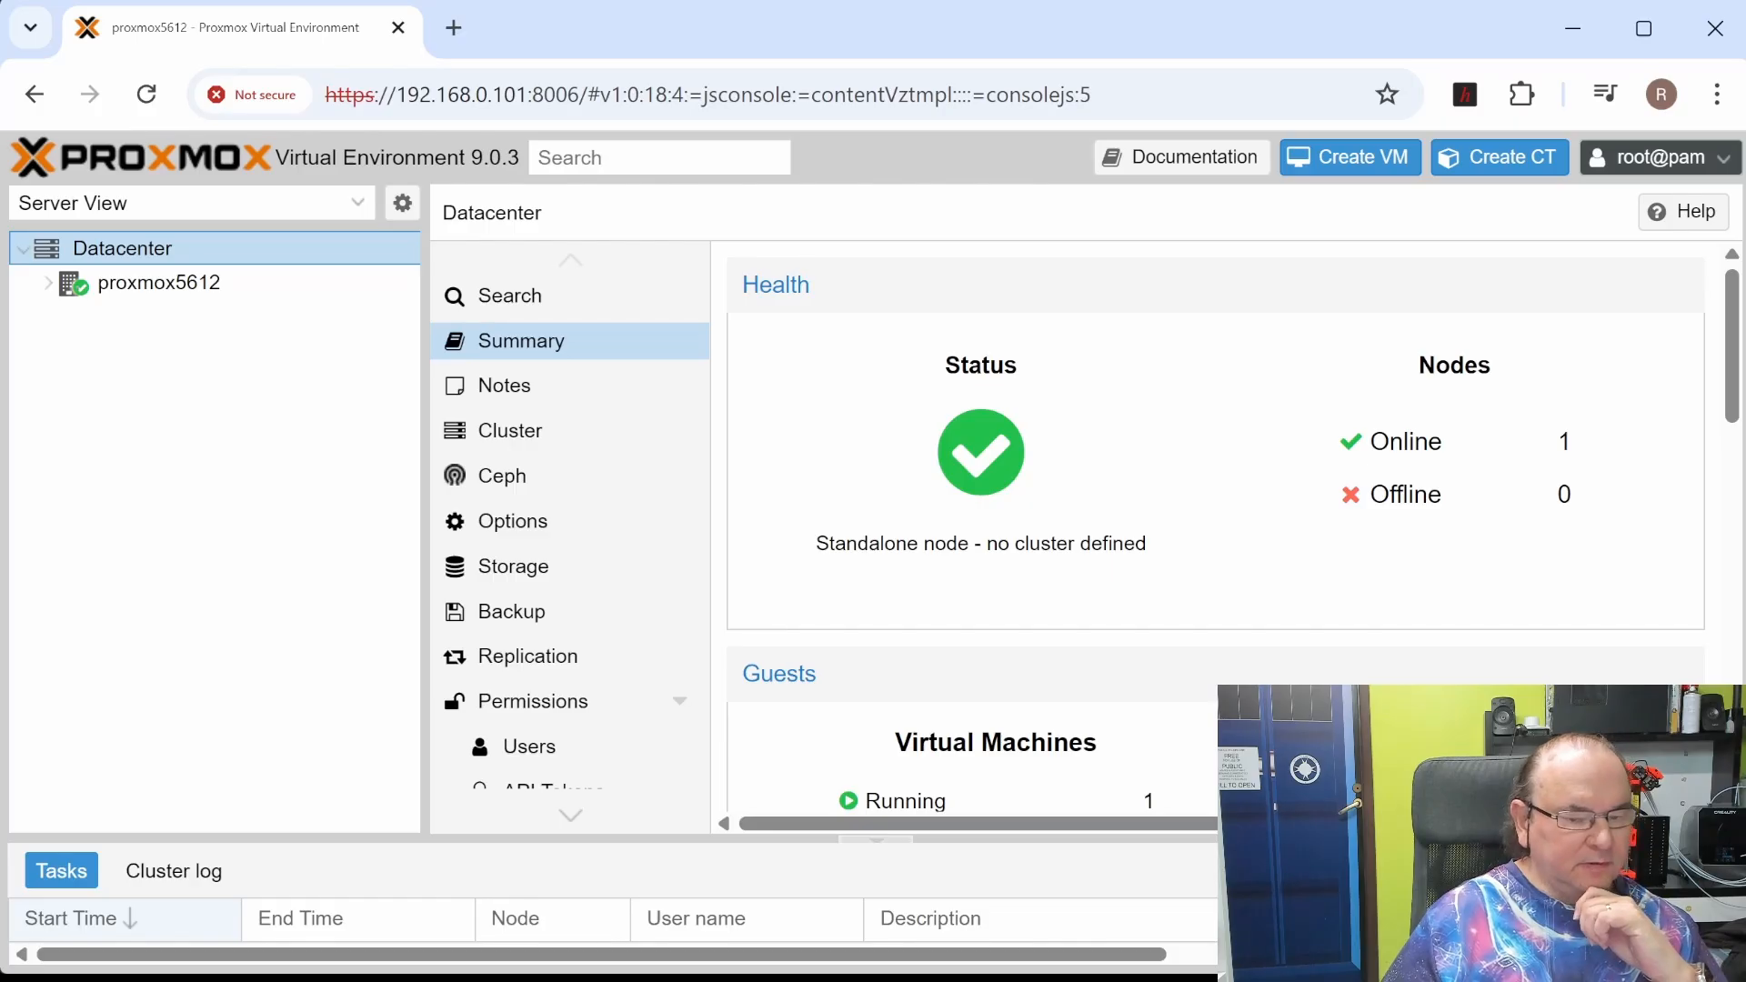
{"action": "left_click", "coordinate": [160, 289]}
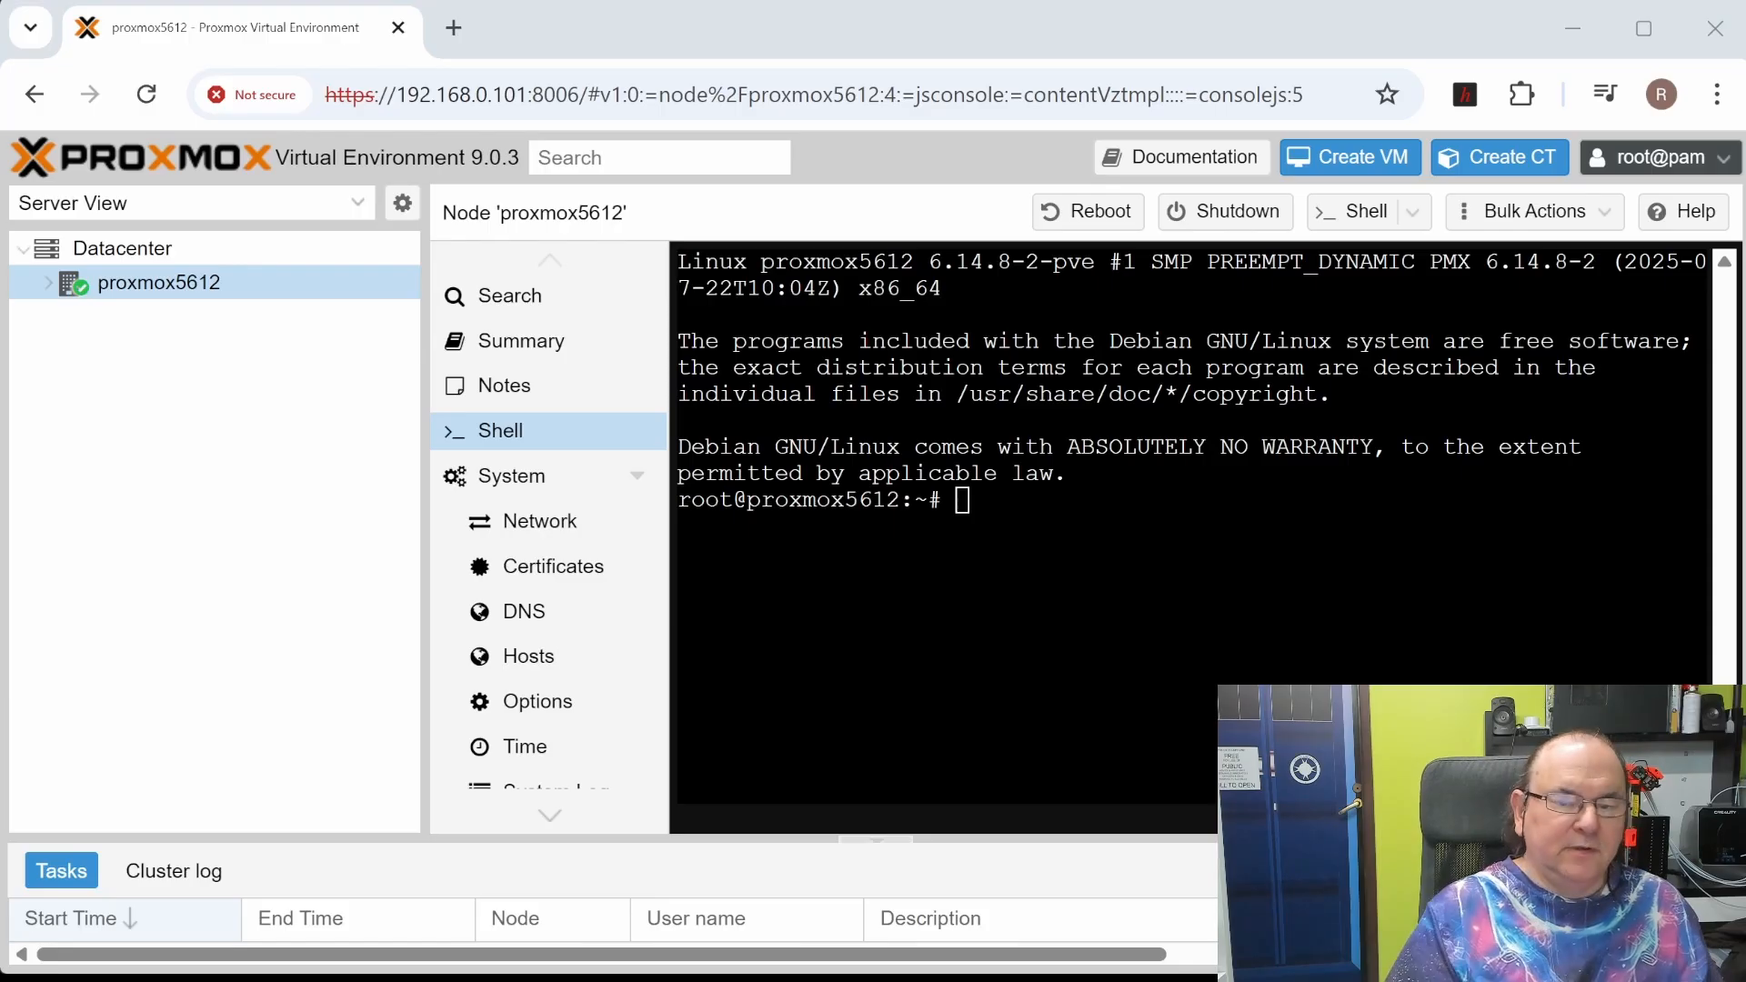
{"action": "left_click", "coordinate": [1107, 495]}
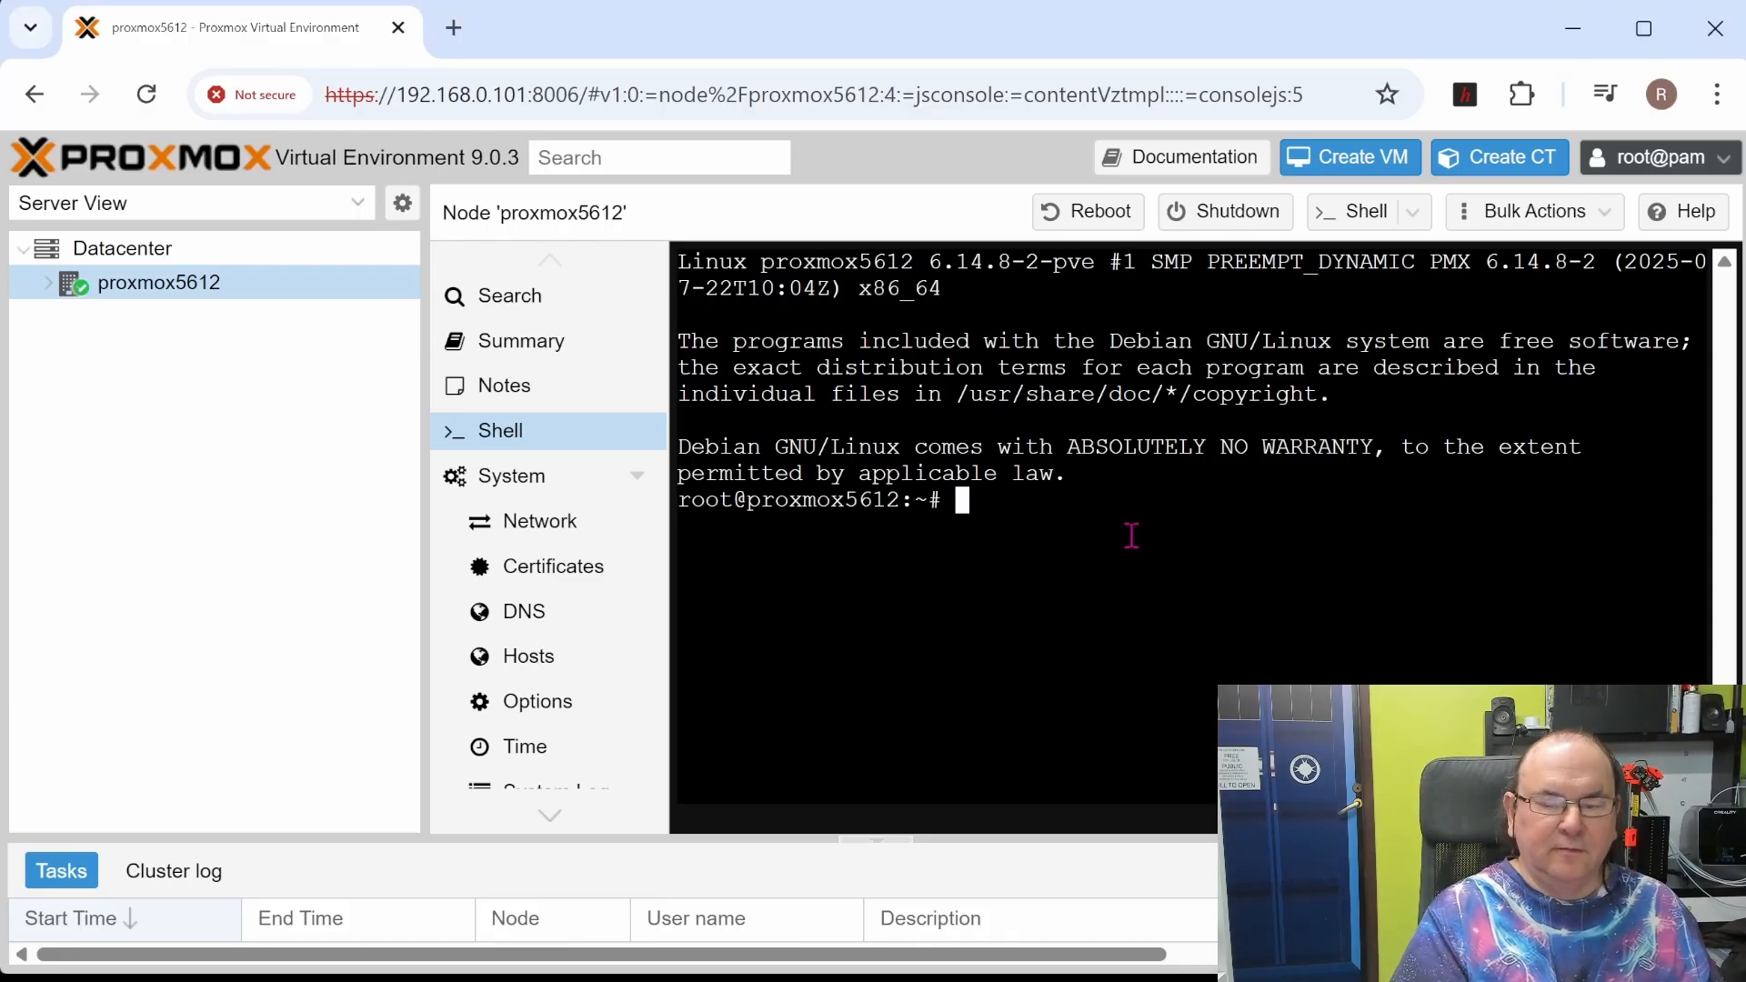
{"action": "type", "text": "nano /etc/network/interfaces"}
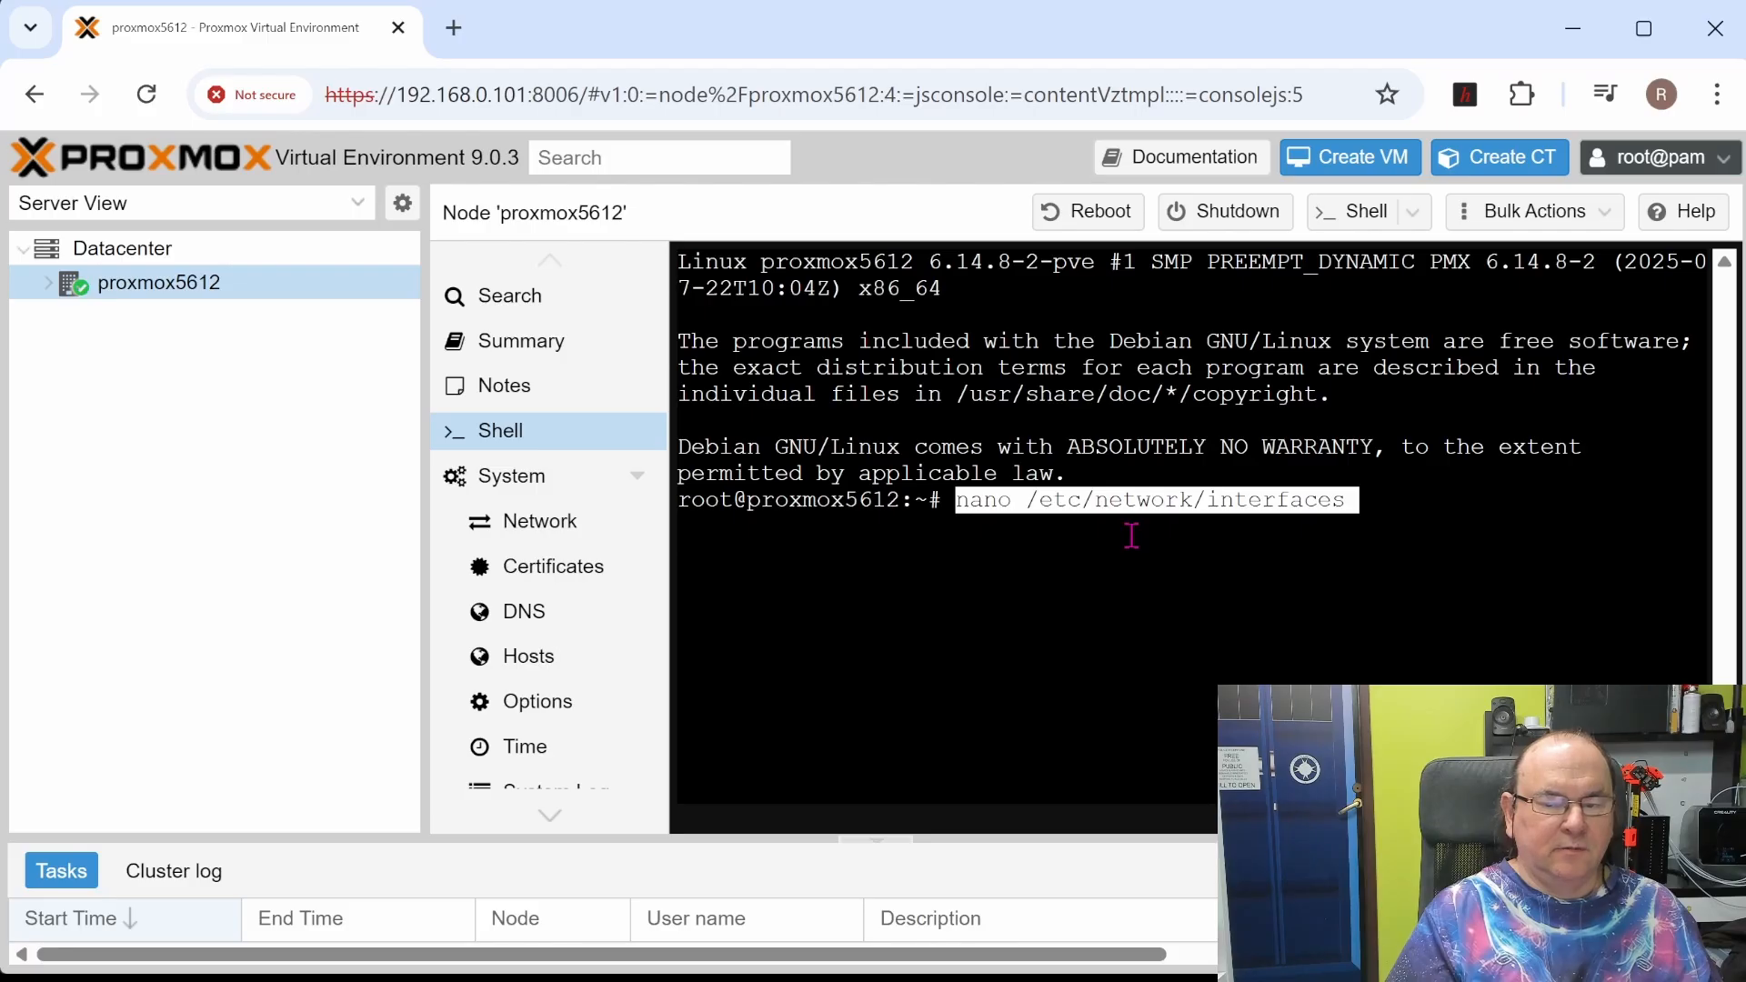
{"action": "key", "text": "Return"}
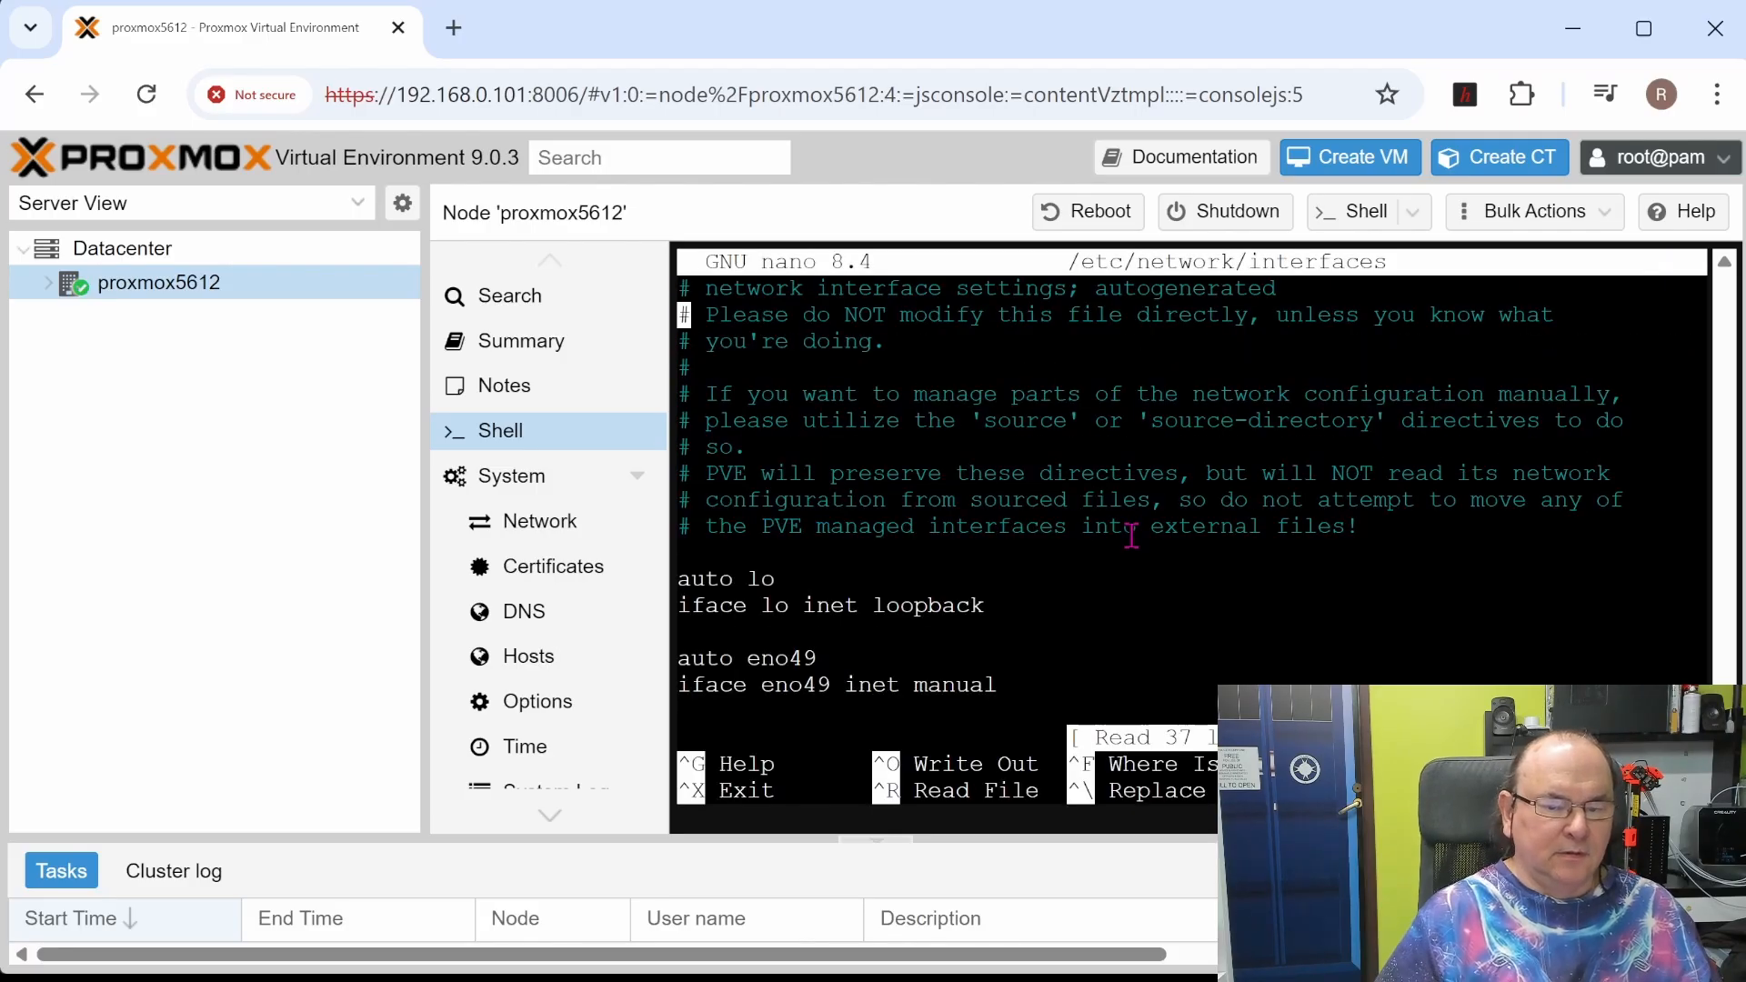
{"action": "key", "text": "Down"}
{"action": "key", "text": "Down"}
{"action": "key", "text": "Down"}
{"action": "key", "text": "Down"}
{"action": "key", "text": "Down"}
{"action": "key", "text": "Down"}
{"action": "key", "text": "Down"}
{"action": "key", "text": "Down"}
{"action": "key", "text": "Down"}
{"action": "key", "text": "Down"}
{"action": "key", "text": "Down"}
{"action": "key", "text": "Down"}
{"action": "key", "text": "Down"}
{"action": "key", "text": "Down"}
{"action": "key", "text": "Down"}
{"action": "key", "text": "Down"}
{"action": "key", "text": "Down"}
{"action": "key", "text": "Down"}
{"action": "key", "text": "Down"}
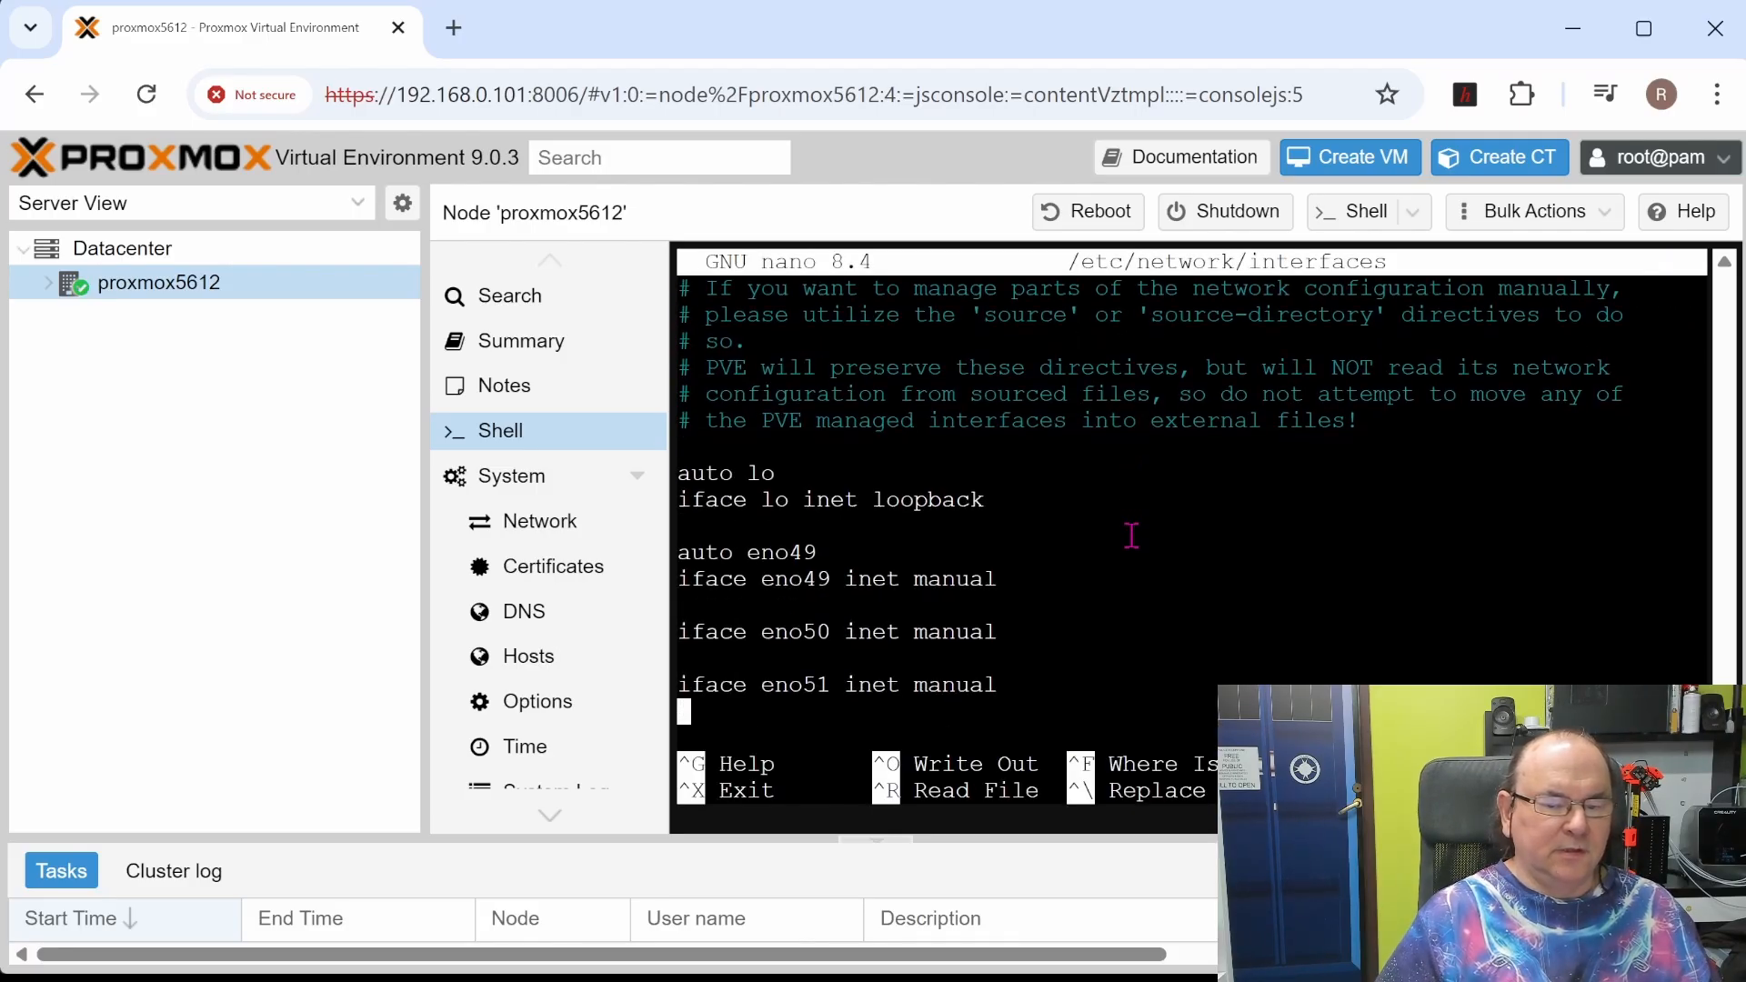
{"action": "key", "text": "Up"}
{"action": "key", "text": "Up"}
{"action": "key", "text": "Up"}
{"action": "key", "text": "Up"}
{"action": "key", "text": "Up"}
{"action": "key", "text": "Up"}
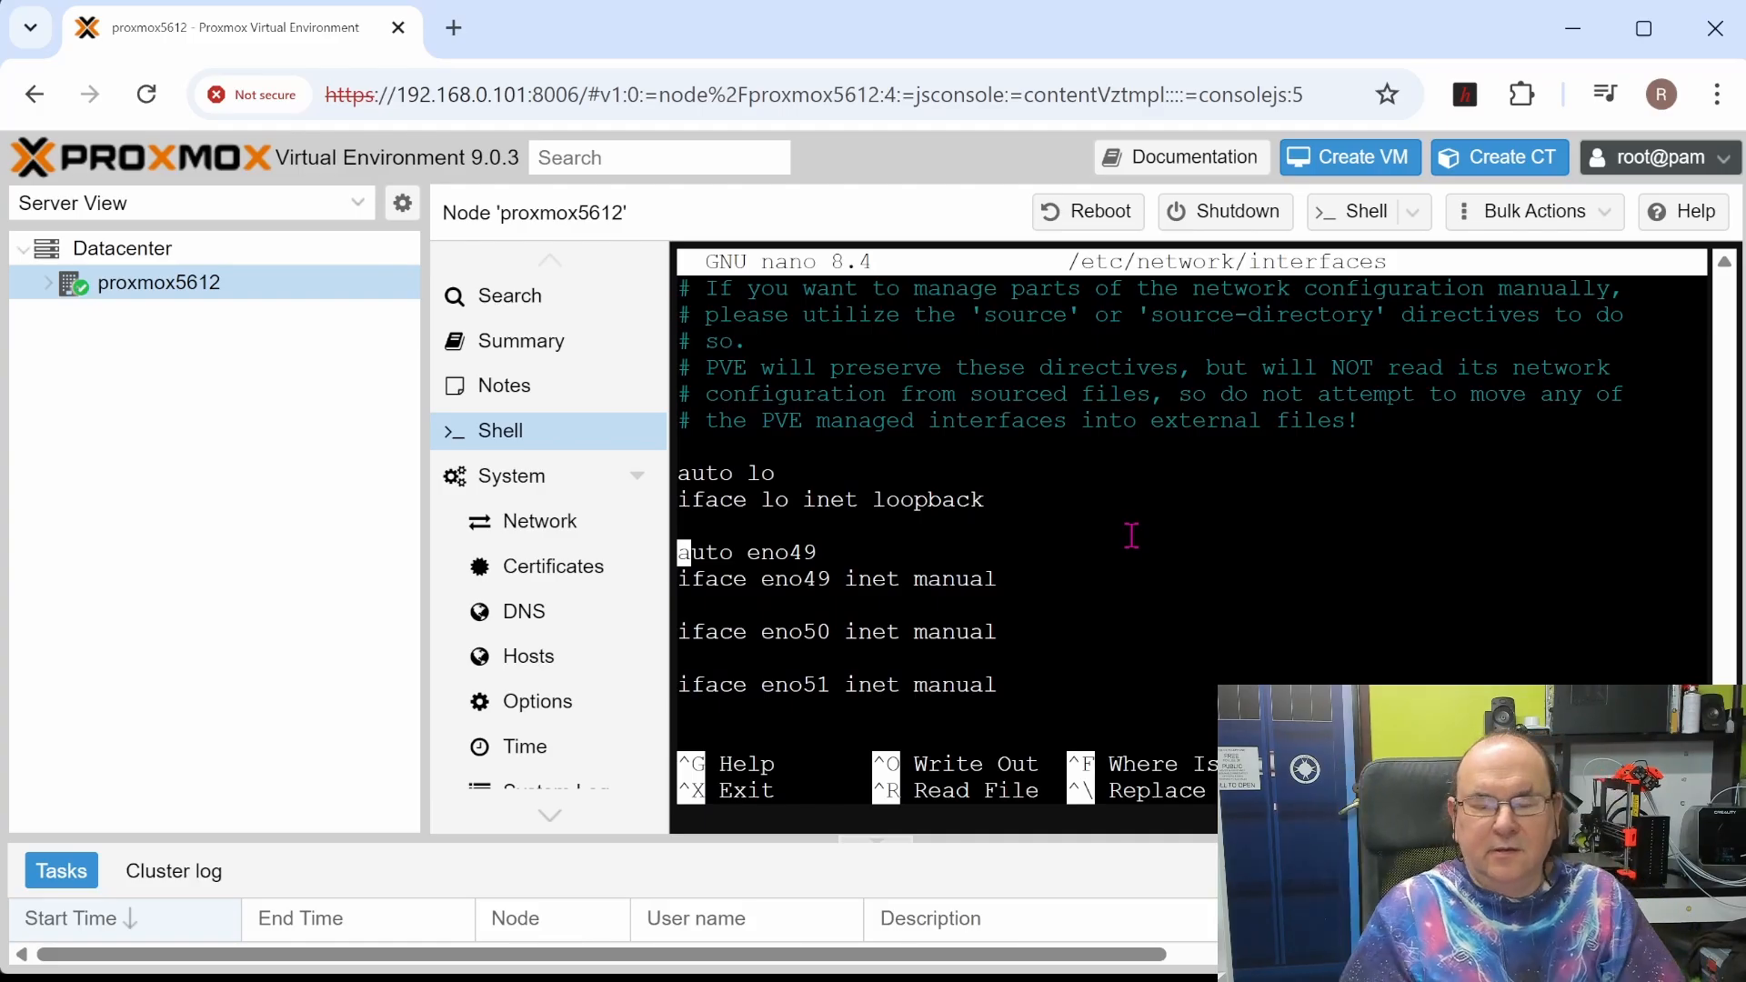
{"action": "key", "text": "Down"}
{"action": "key", "text": "Down"}
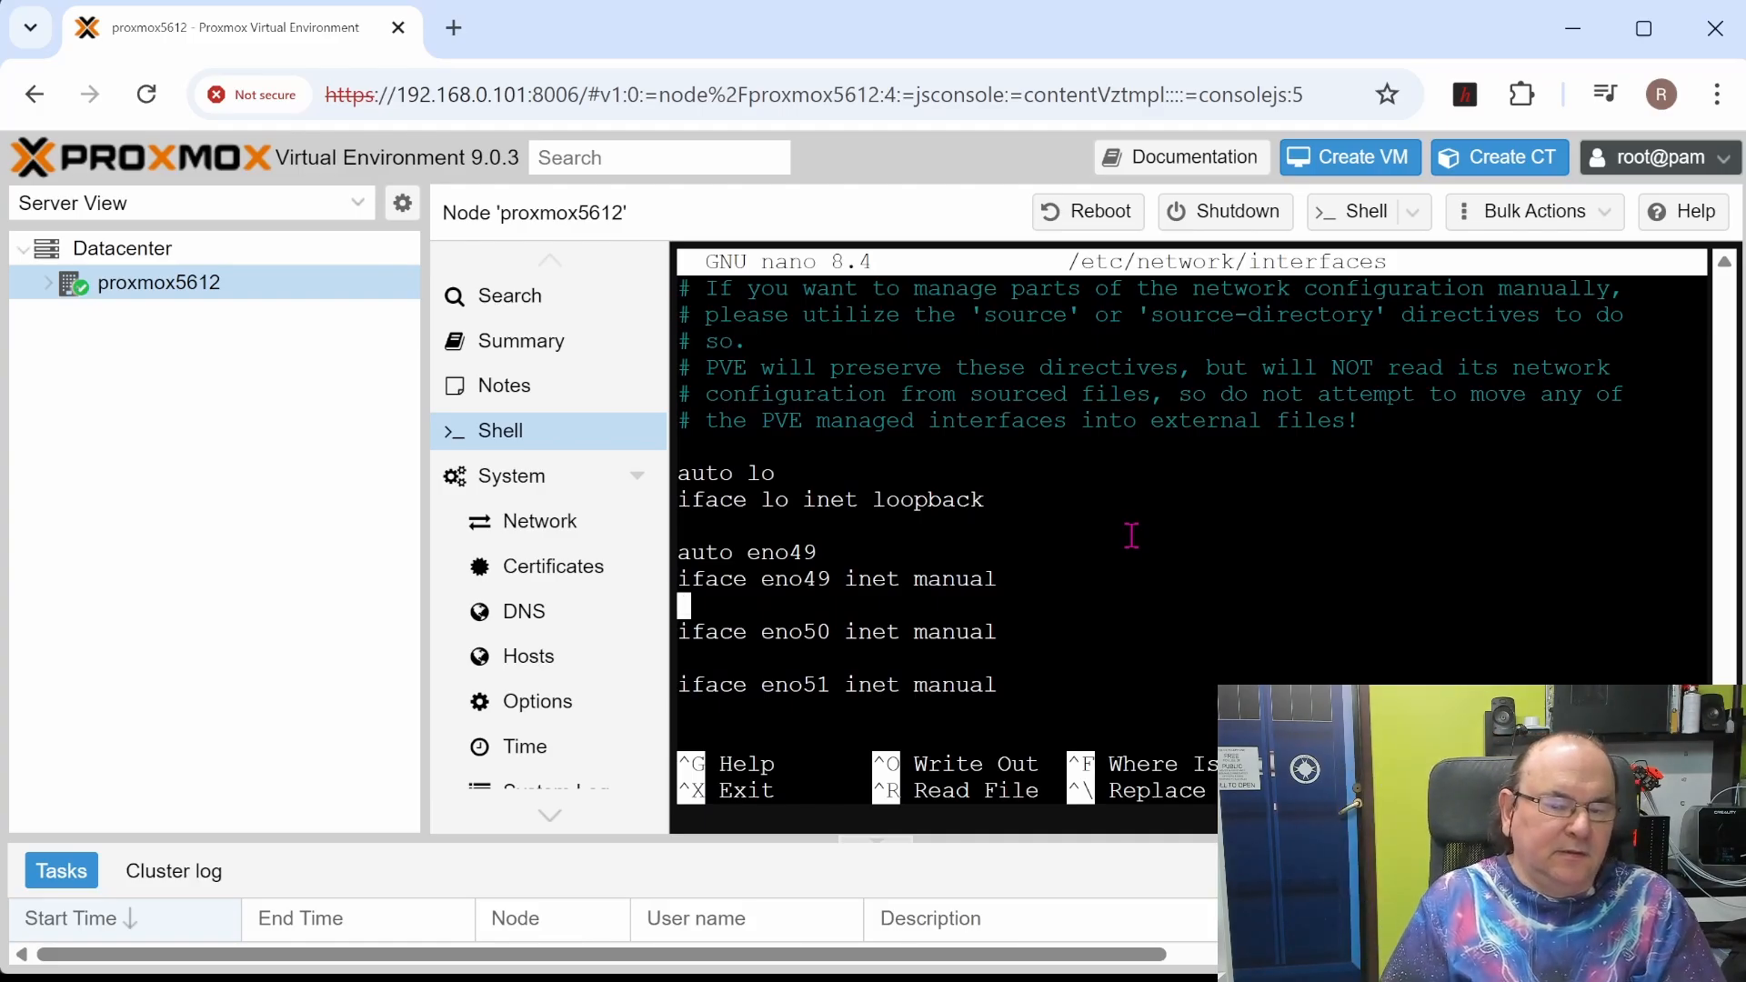
{"action": "key", "text": "Down"}
{"action": "key", "text": "Down"}
{"action": "key", "text": "Down"}
{"action": "key", "text": "Down"}
{"action": "key", "text": "Down"}
{"action": "key", "text": "Down"}
{"action": "key", "text": "Down"}
{"action": "key", "text": "Down"}
{"action": "key", "text": "Down"}
{"action": "key", "text": "Down"}
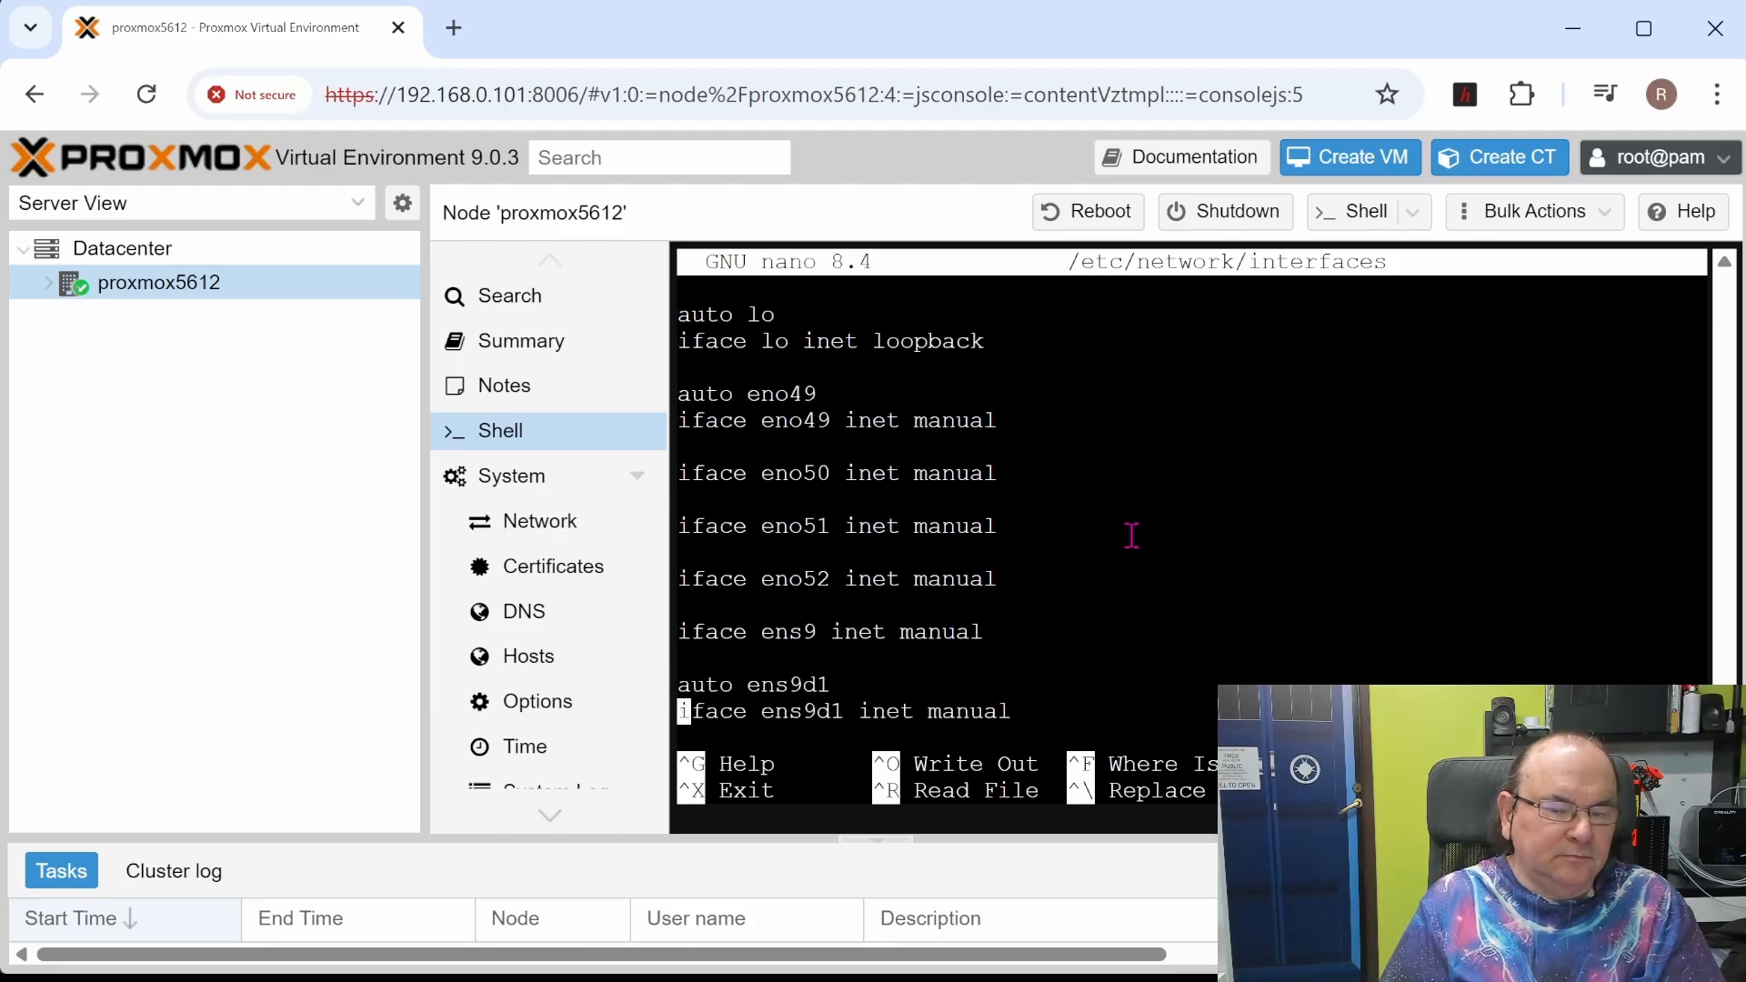
{"action": "key", "text": "Down"}
{"action": "key", "text": "Down"}
{"action": "key", "text": "Up"}
{"action": "key", "text": "Up"}
{"action": "key", "text": "Up"}
{"action": "key", "text": "Up"}
{"action": "key", "text": "Up"}
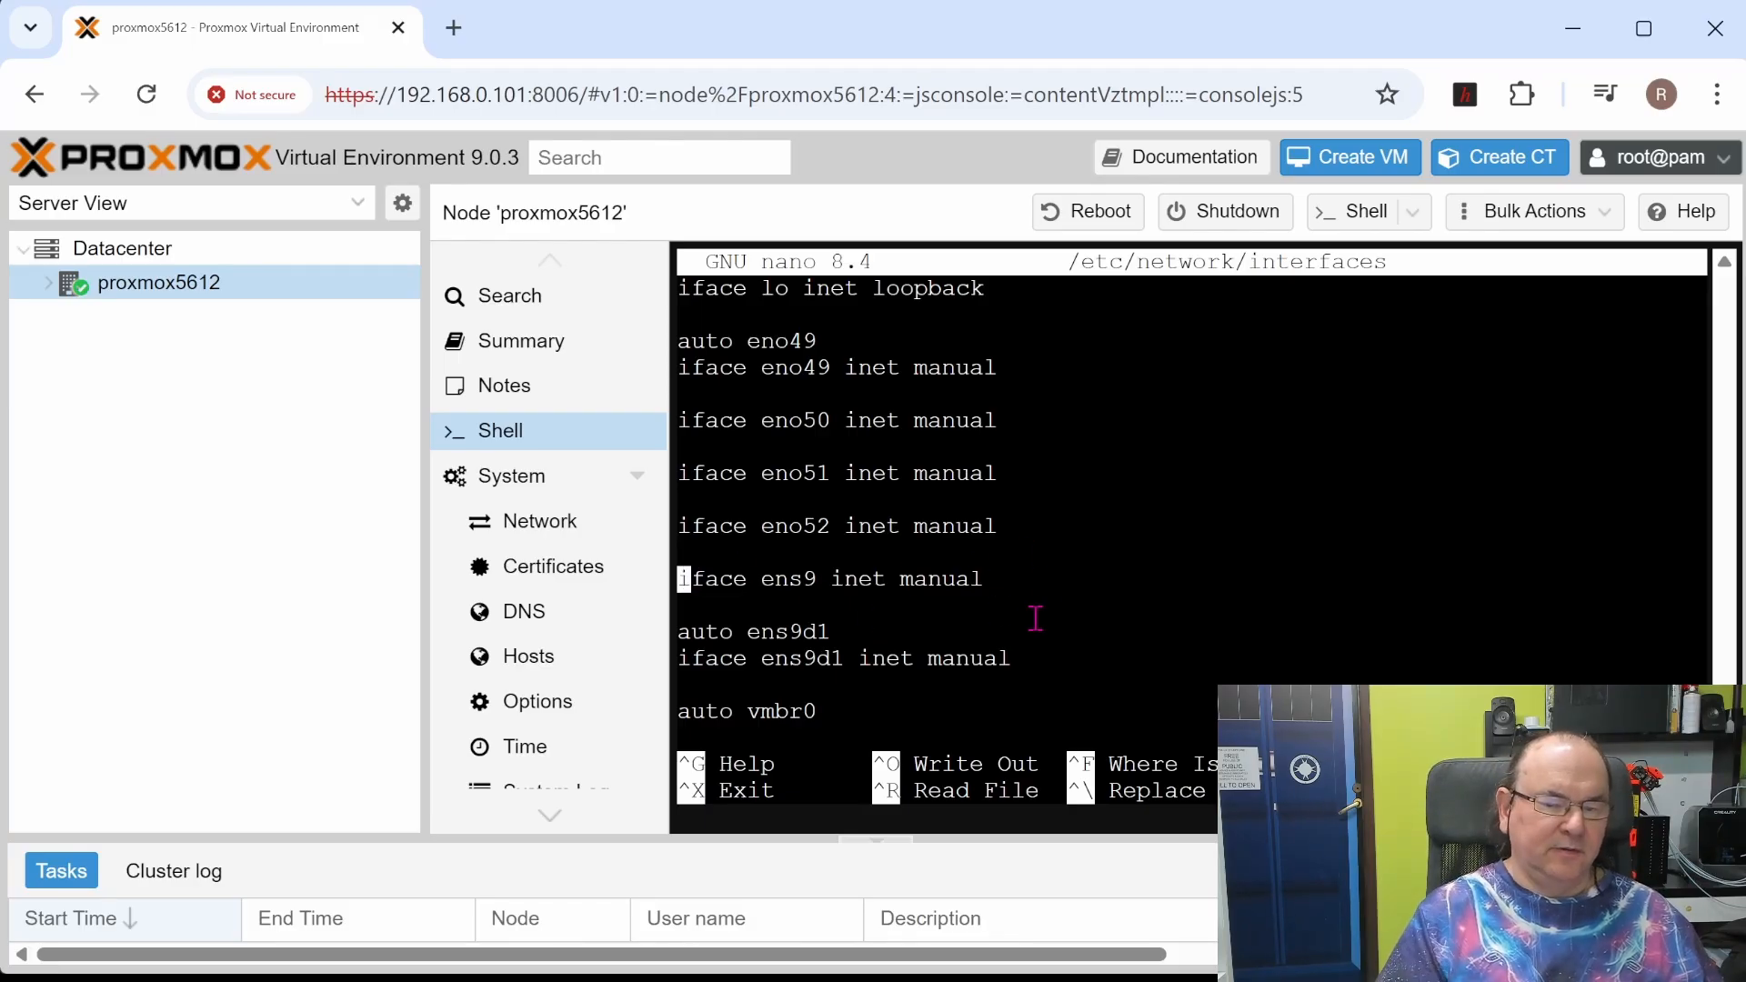
{"action": "key", "text": "Right"}
{"action": "key", "text": "Right"}
{"action": "key", "text": "Right"}
{"action": "key", "text": "Right"}
{"action": "key", "text": "Right"}
{"action": "key", "text": "Right"}
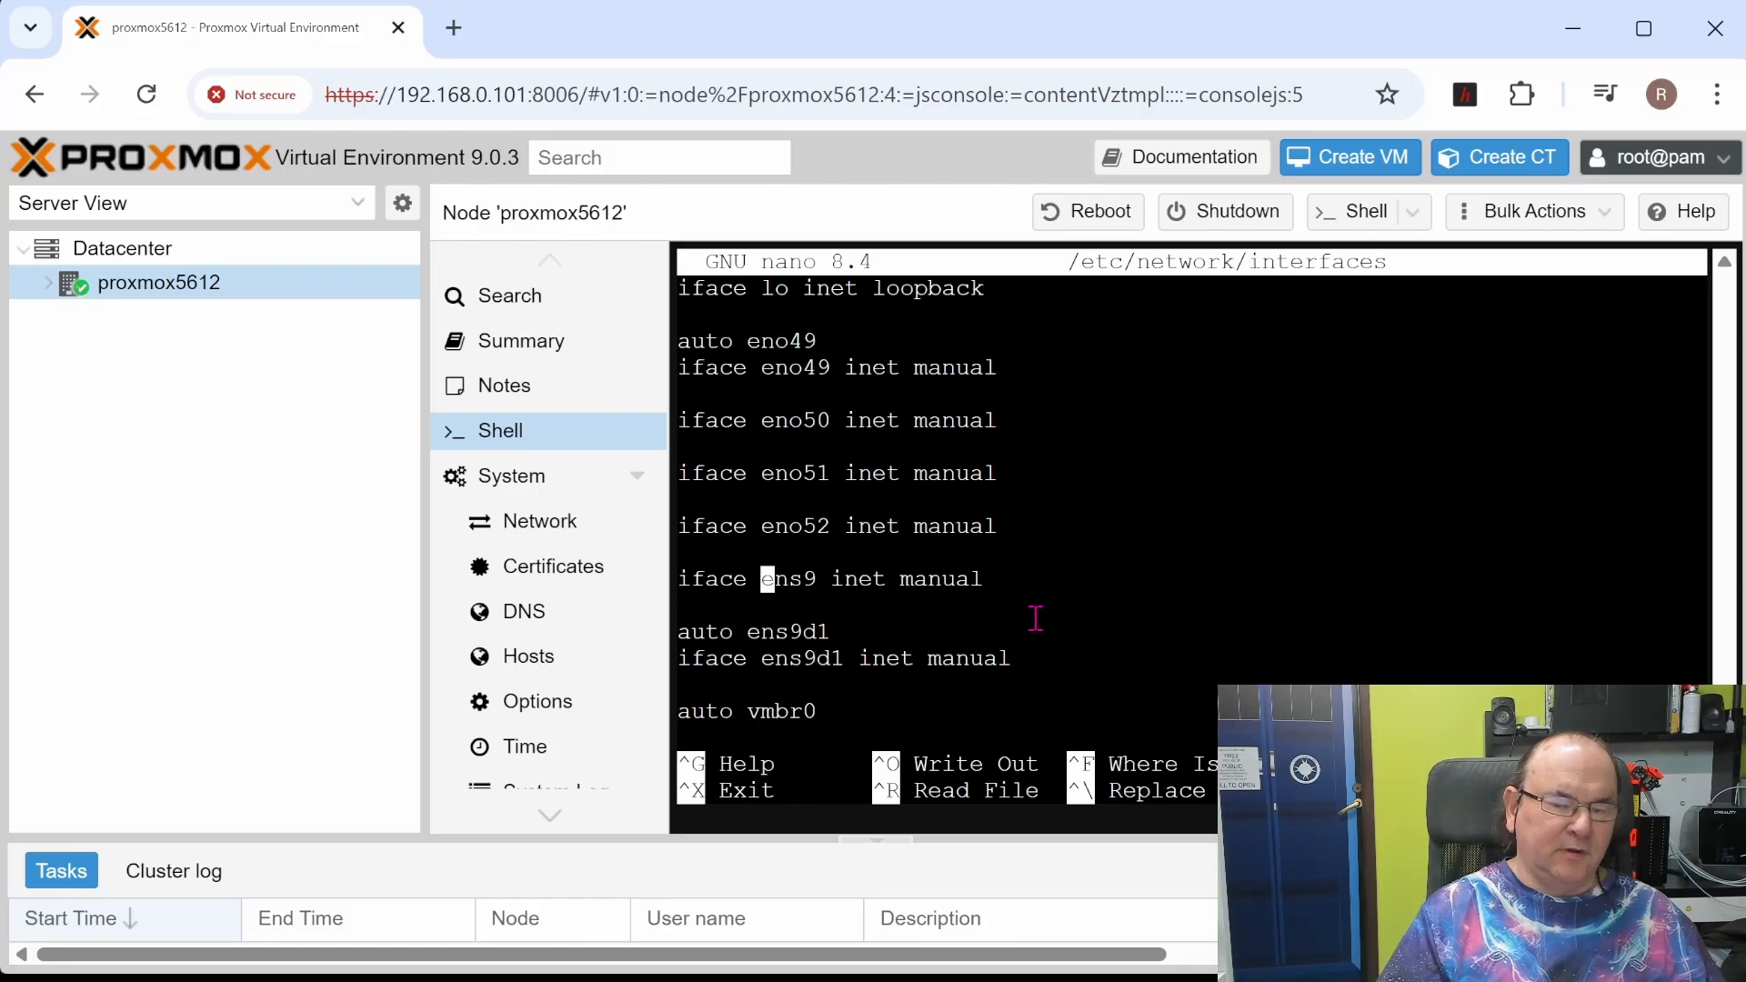
{"action": "key", "text": "Right"}
{"action": "key", "text": "Right"}
{"action": "key", "text": "Right"}
{"action": "key", "text": "Right"}
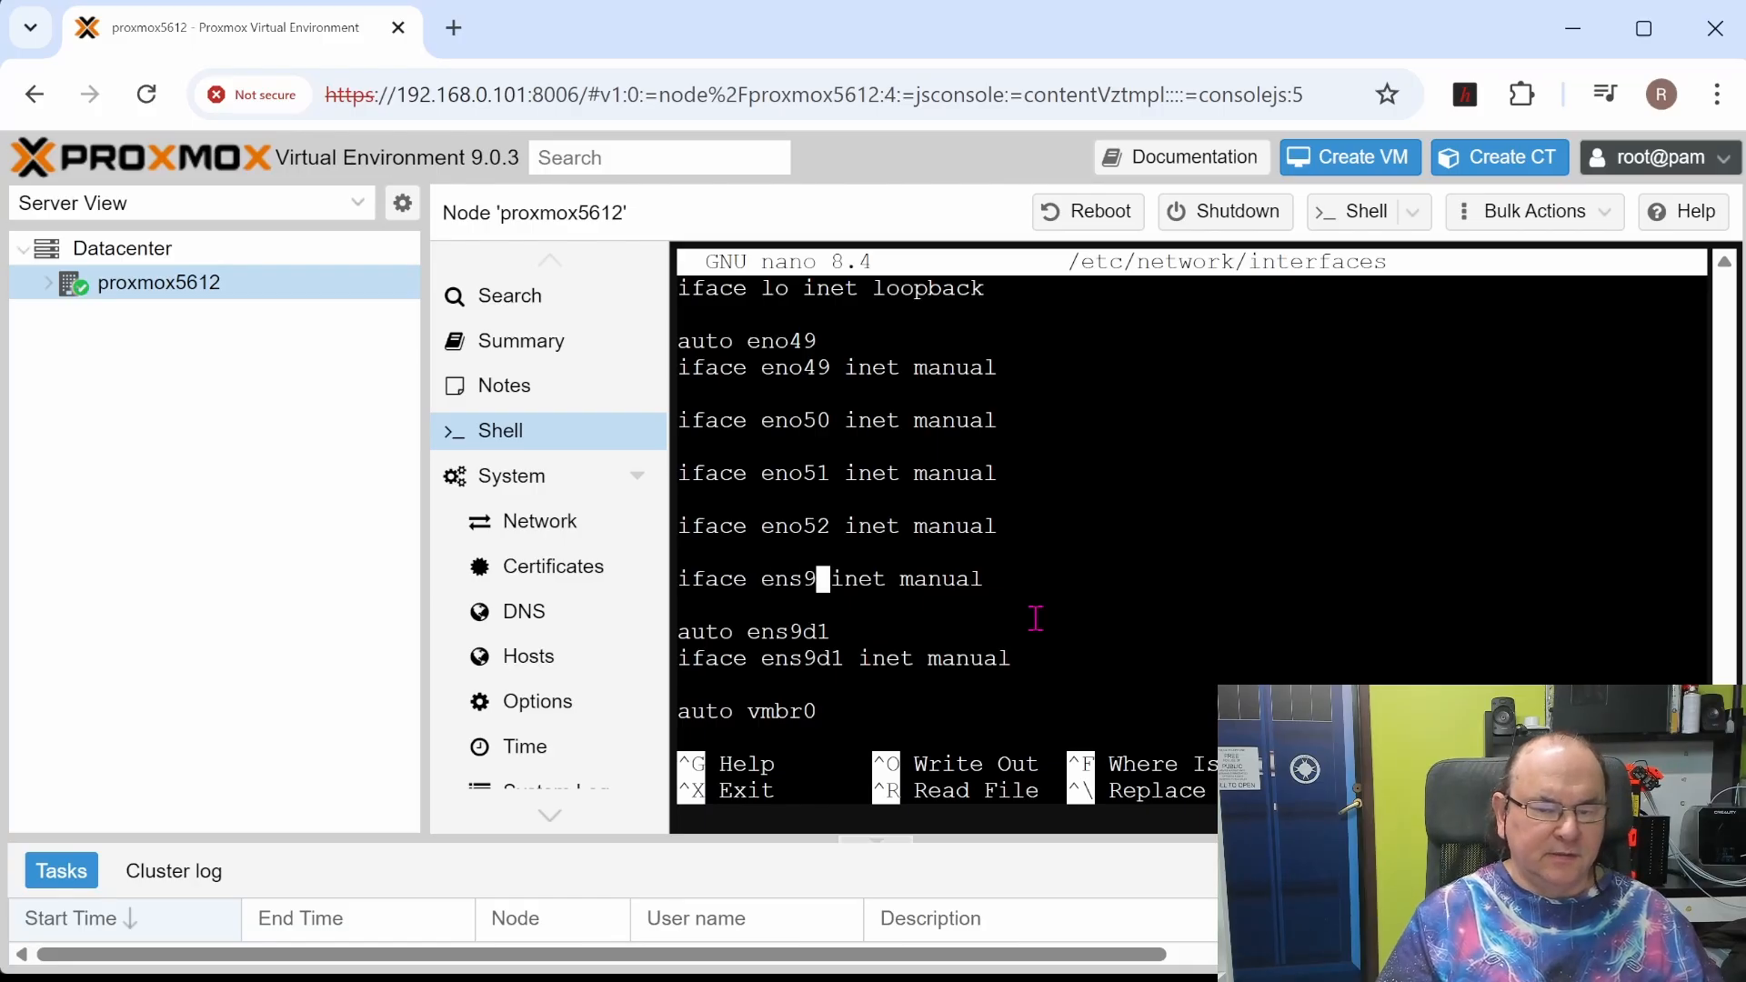
{"action": "key", "text": "Down"}
{"action": "key", "text": "Down"}
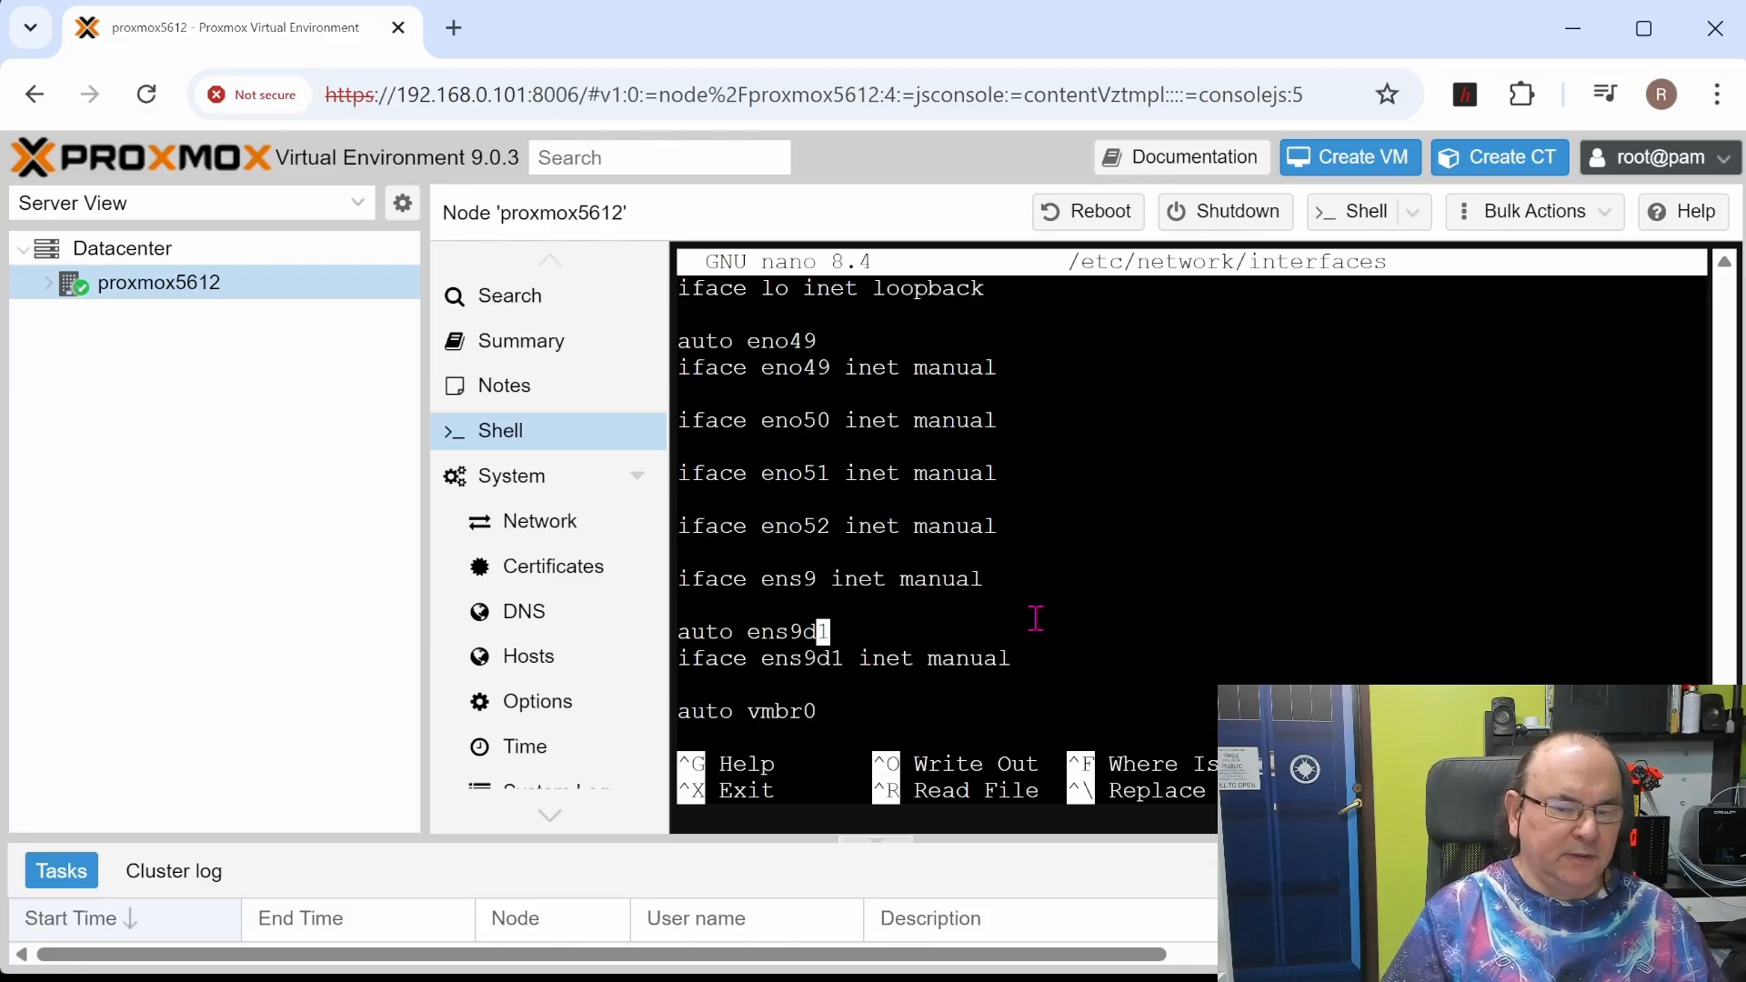
{"action": "key", "text": "Down"}
{"action": "key", "text": "Left"}
{"action": "key", "text": "Left"}
{"action": "key", "text": "Left"}
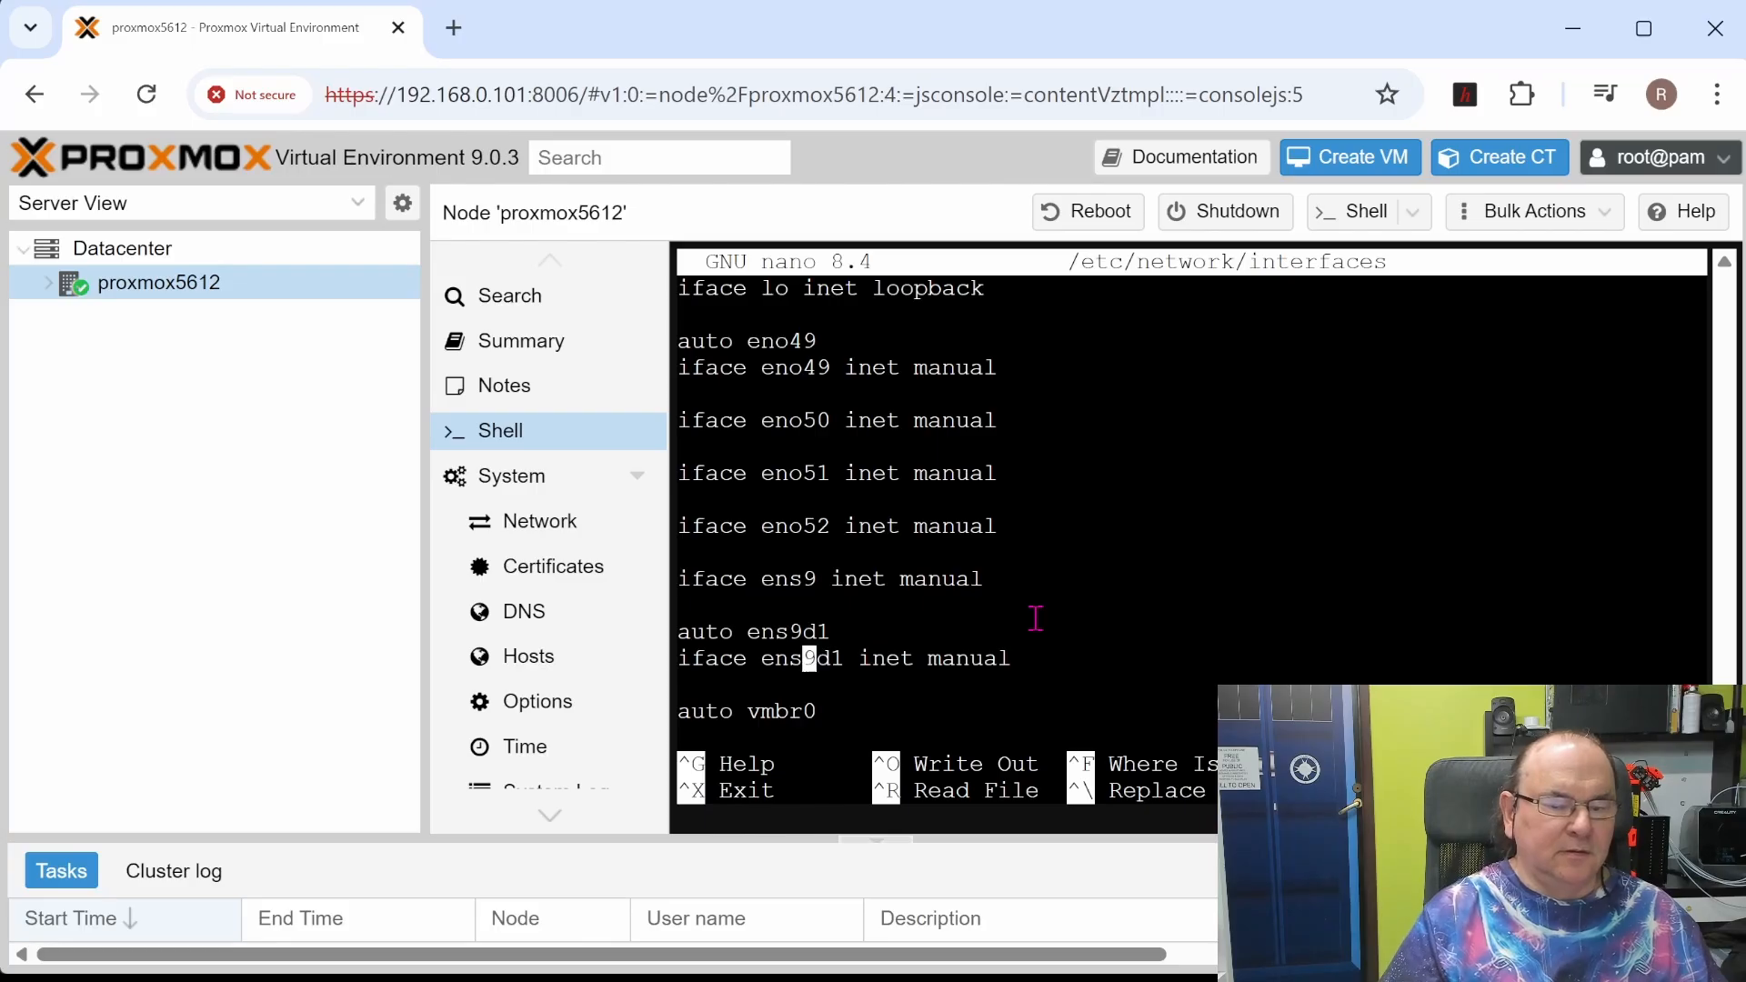
{"action": "key", "text": "Down"}
{"action": "key", "text": "Down"}
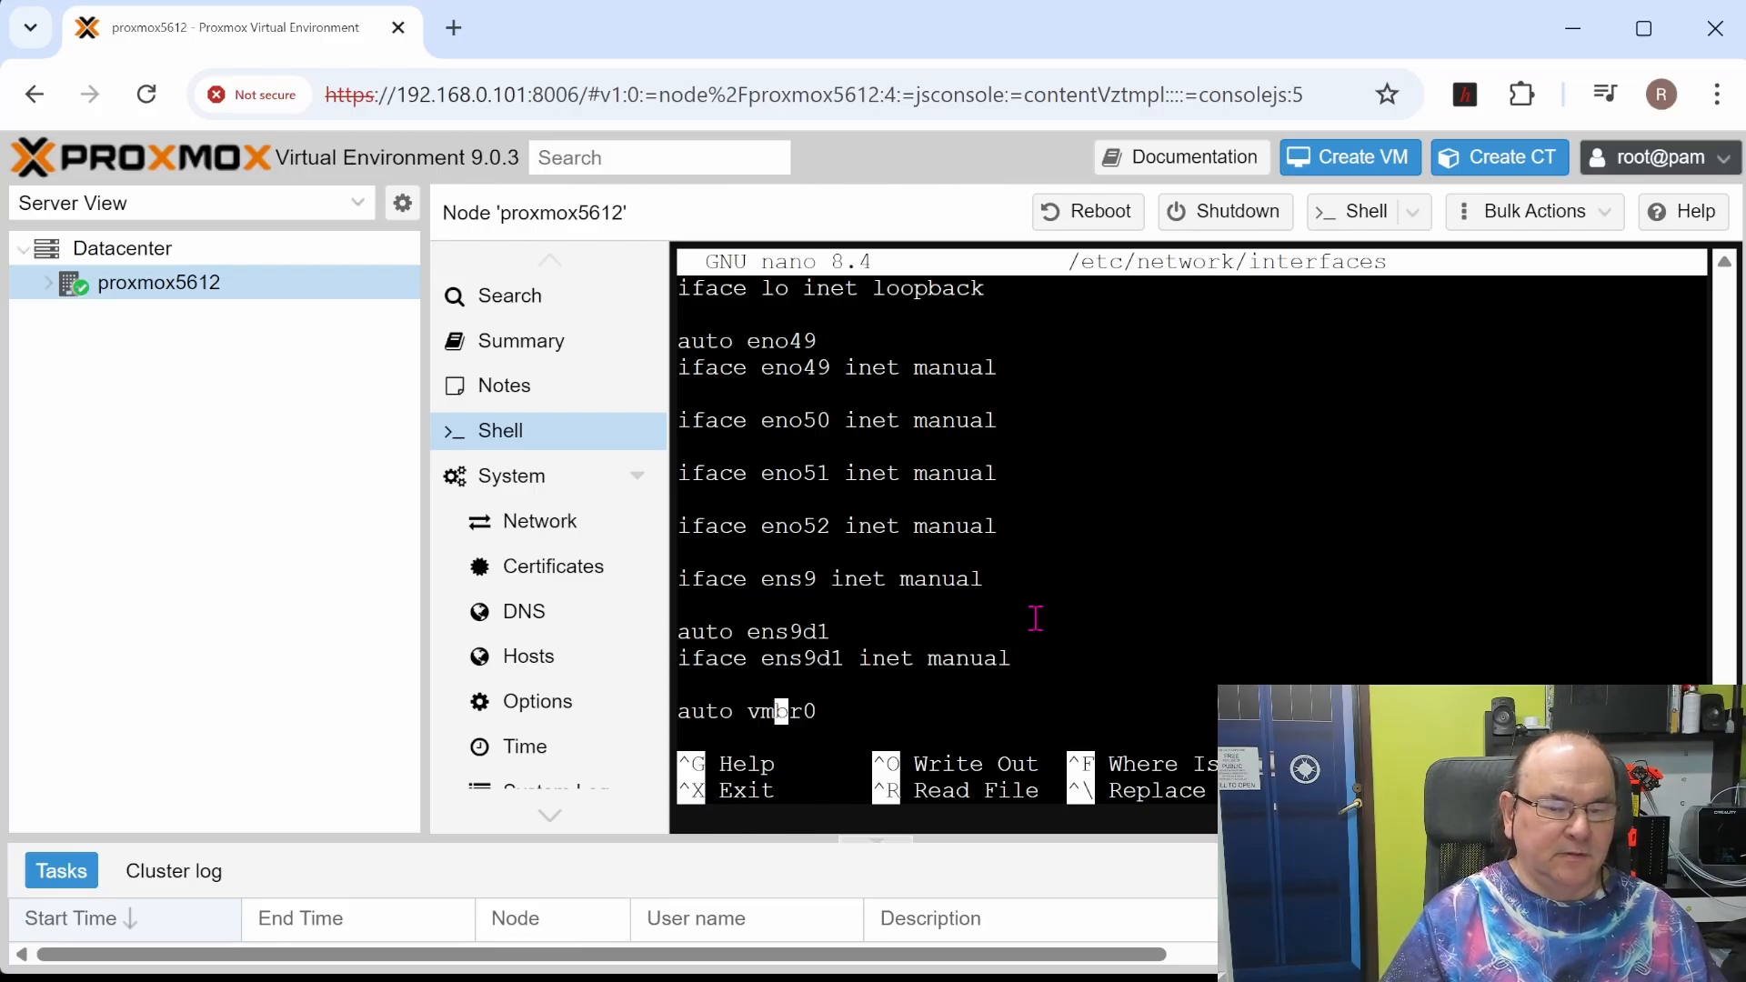
{"action": "key", "text": "Up"}
{"action": "key", "text": "Up"}
{"action": "key", "text": "Up"}
{"action": "key", "text": "Up"}
{"action": "key", "text": "Up"}
{"action": "key", "text": "Down"}
{"action": "key", "text": "Up"}
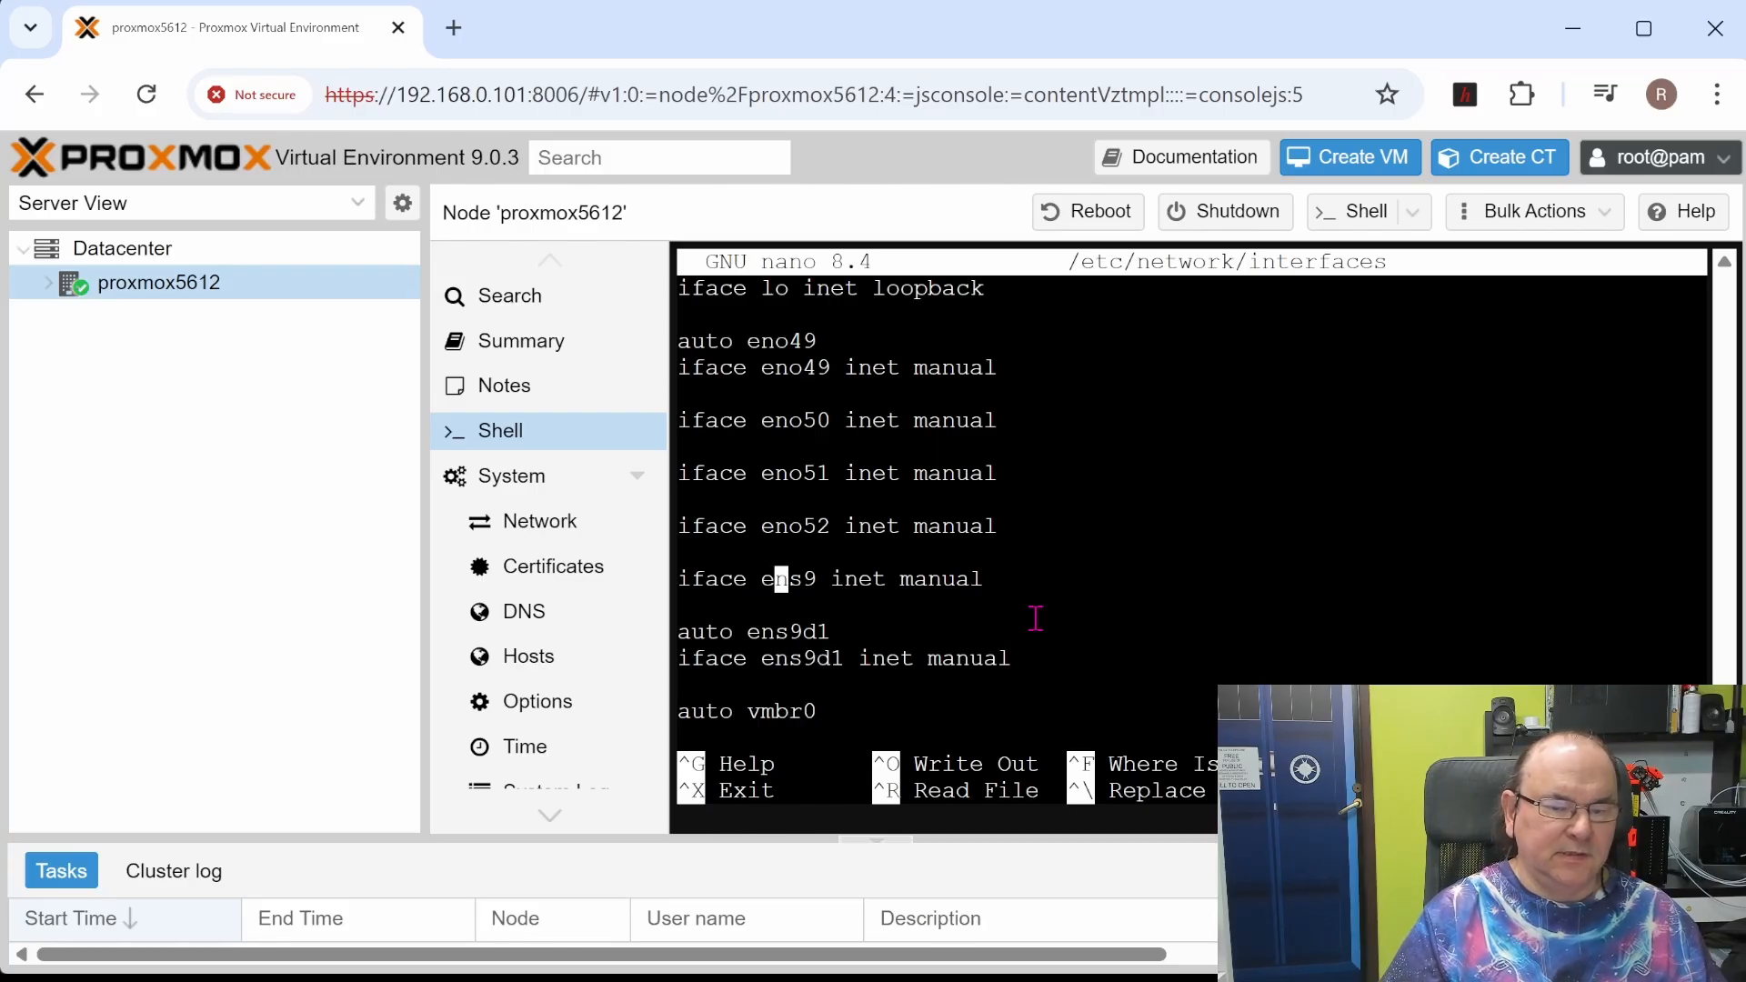
{"action": "key", "text": "Down"}
{"action": "key", "text": "Down"}
{"action": "key", "text": "Down"}
{"action": "key", "text": "Down"}
{"action": "key", "text": "Down"}
{"action": "key", "text": "Down"}
{"action": "key", "text": "Down"}
{"action": "key", "text": "Down"}
{"action": "key", "text": "Down"}
{"action": "key", "text": "Down"}
{"action": "key", "text": "Down"}
{"action": "key", "text": "Down"}
{"action": "key", "text": "Down"}
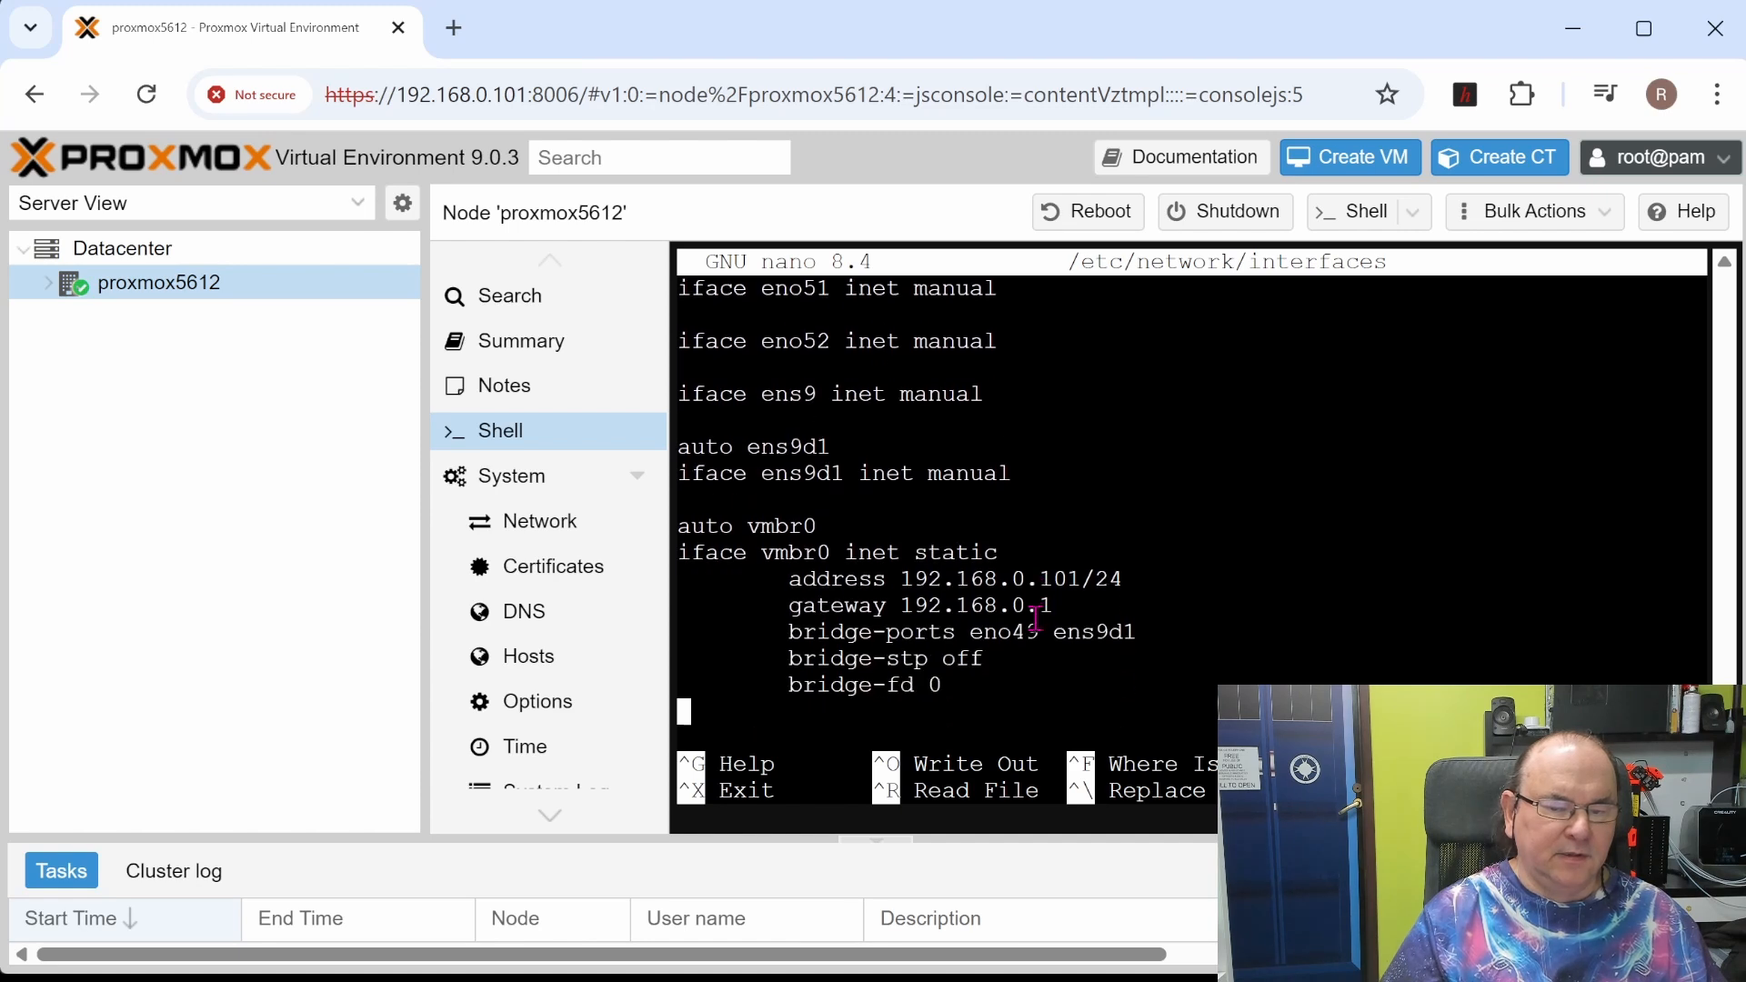
{"action": "key", "text": "Up"}
{"action": "key", "text": "Up"}
{"action": "key", "text": "Up"}
{"action": "key", "text": "Up"}
{"action": "key", "text": "Up"}
{"action": "key", "text": "Right"}
{"action": "key", "text": "Right"}
{"action": "key", "text": "Right"}
{"action": "key", "text": "Right"}
{"action": "key", "text": "Right"}
{"action": "key", "text": "Right"}
{"action": "key", "text": "Right"}
{"action": "key", "text": "Right"}
{"action": "key", "text": "Right"}
{"action": "key", "text": "Right"}
{"action": "key", "text": "Right"}
{"action": "key", "text": "Right"}
{"action": "key", "text": "Right"}
{"action": "key", "text": "Right"}
{"action": "key", "text": "Right"}
{"action": "key", "text": "Right"}
{"action": "key", "text": "Right"}
{"action": "key", "text": "Right"}
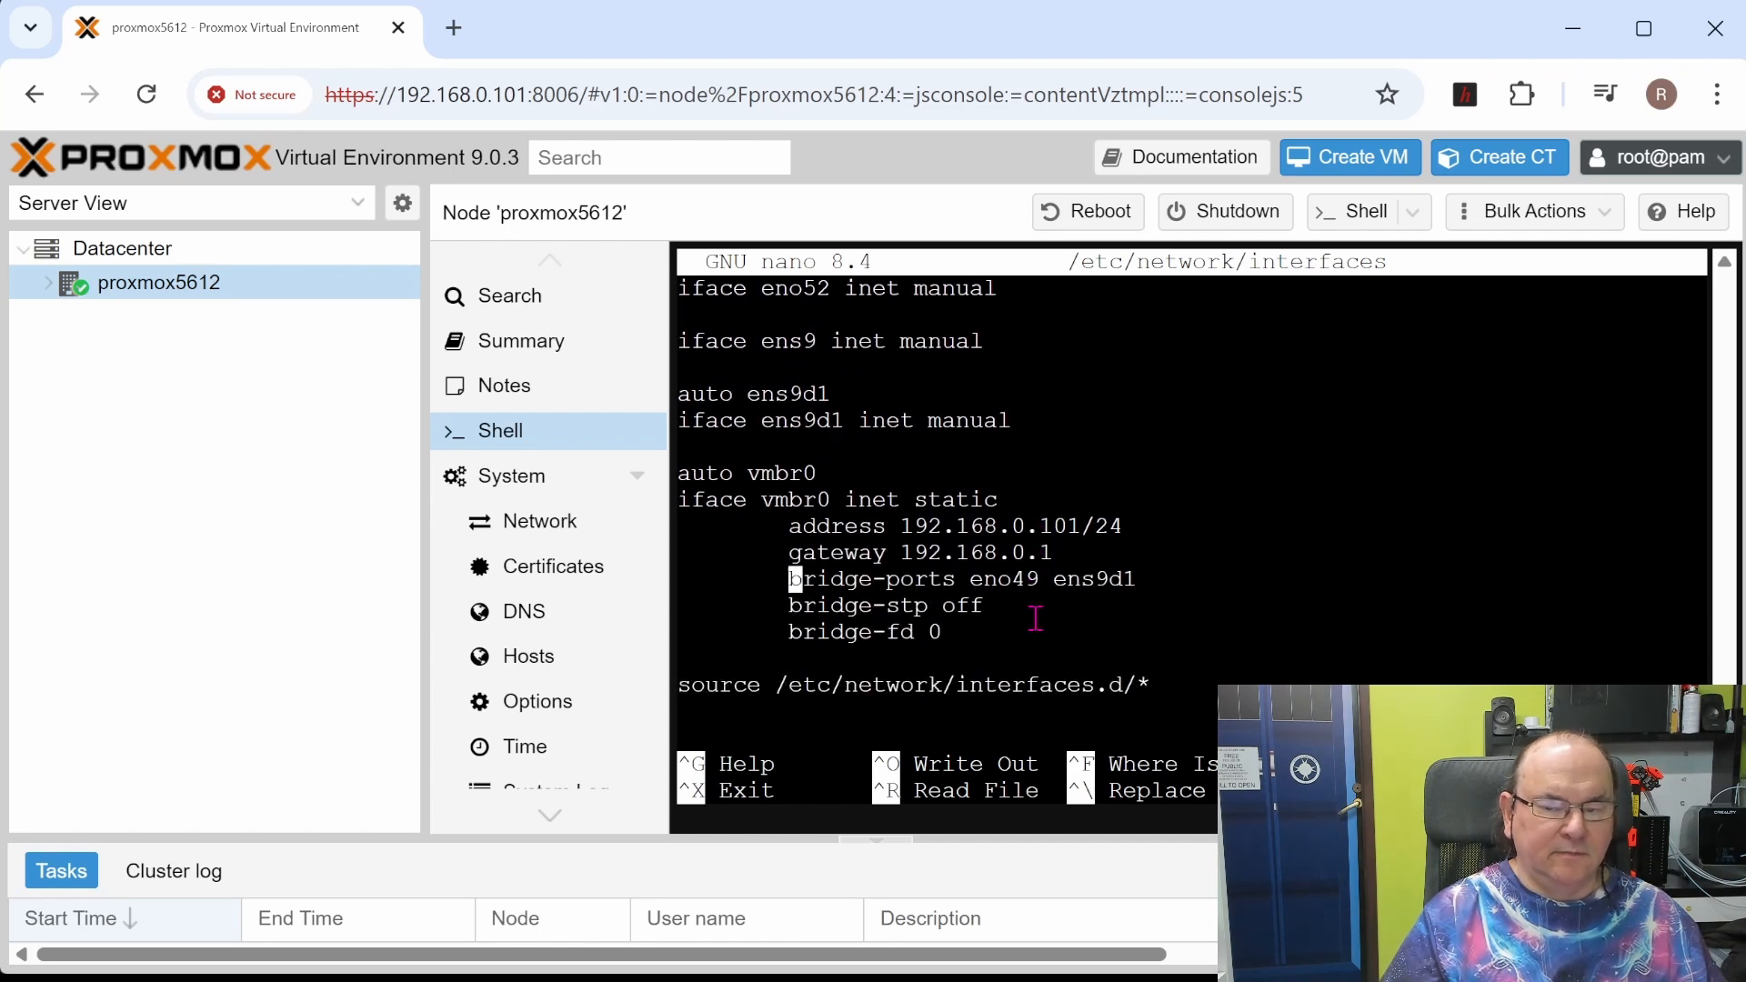
{"action": "key", "text": "Right"}
{"action": "key", "text": "Right"}
{"action": "key", "text": "Right"}
{"action": "key", "text": "Right"}
{"action": "key", "text": "Right"}
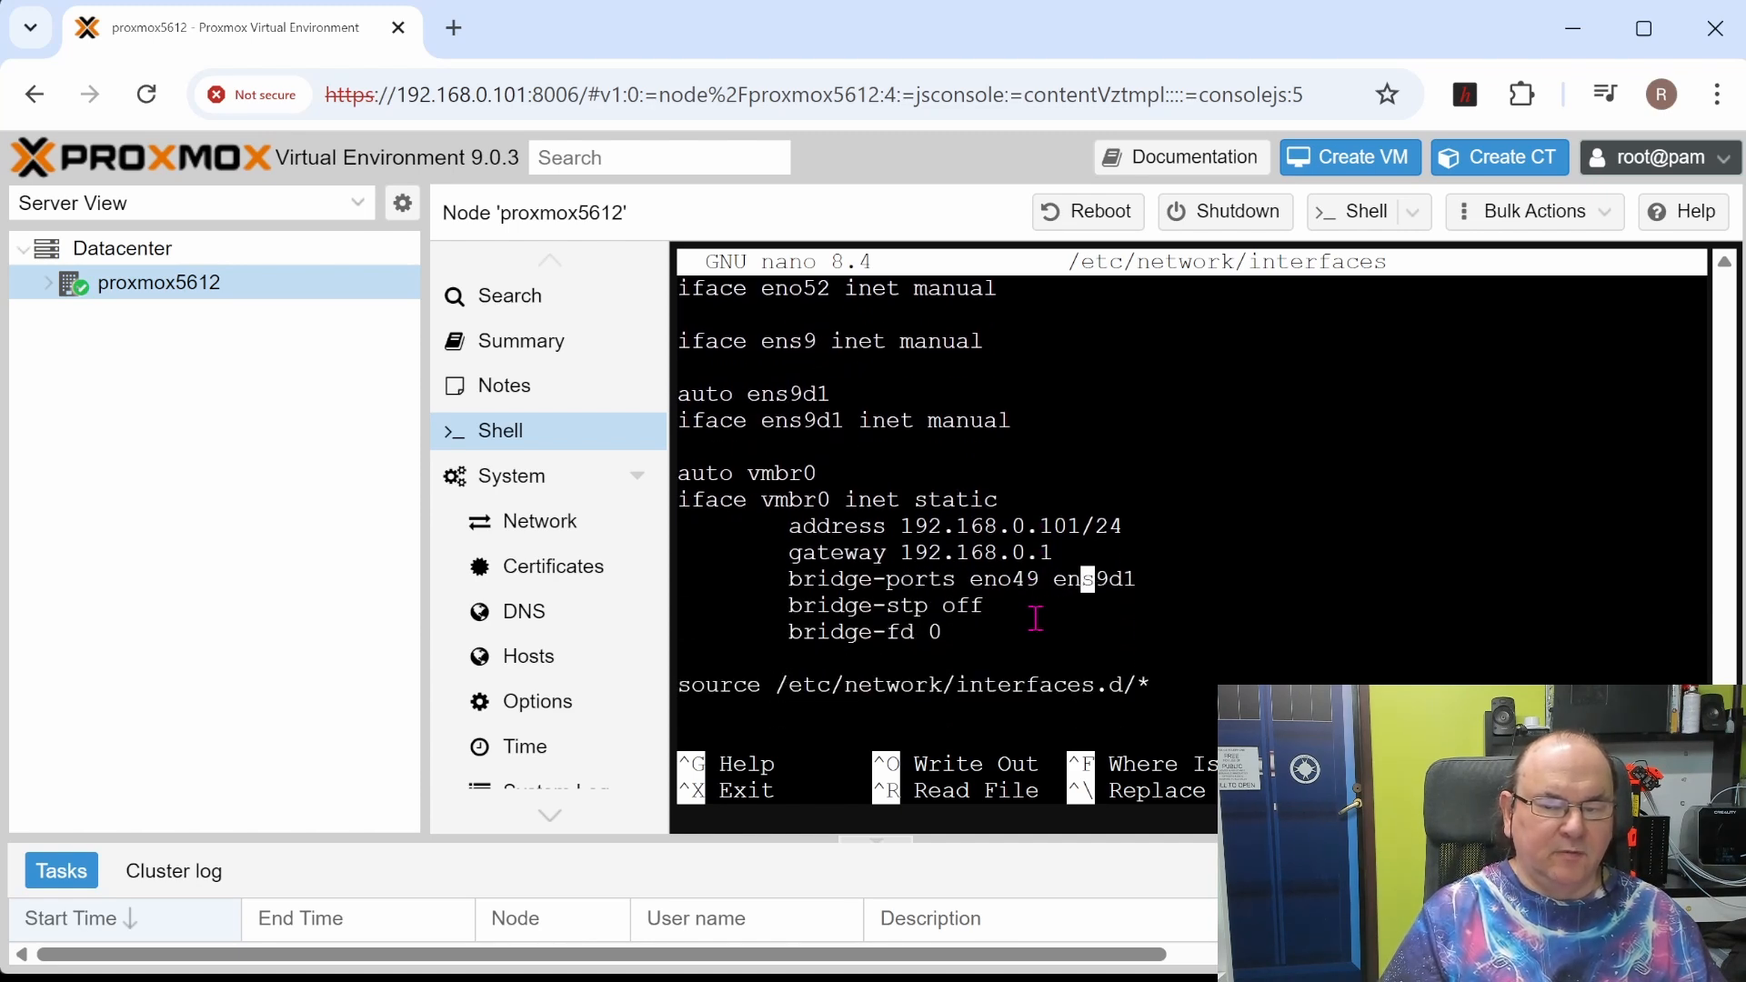
{"action": "key", "text": "Left"}
{"action": "key", "text": "Left"}
{"action": "key", "text": "Left"}
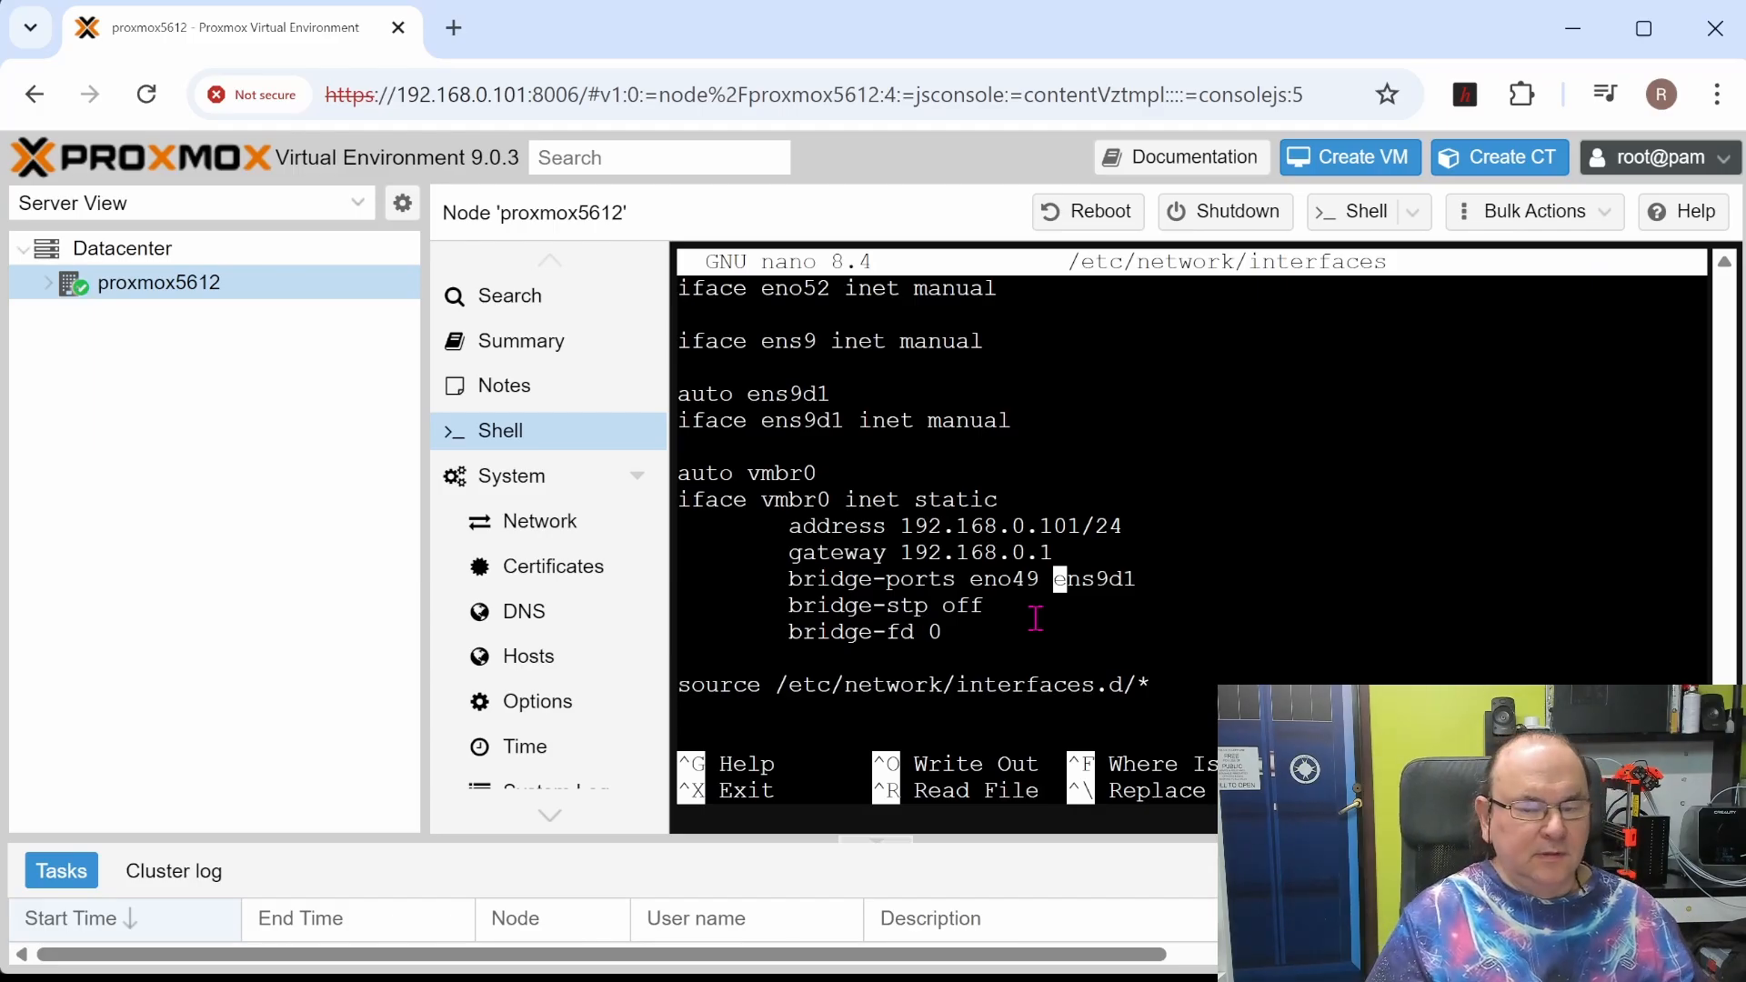
{"action": "key", "text": "Down"}
{"action": "key", "text": "Down"}
{"action": "key", "text": "Down"}
{"action": "key", "text": "Down"}
{"action": "key", "text": "Down"}
{"action": "key", "text": "Up"}
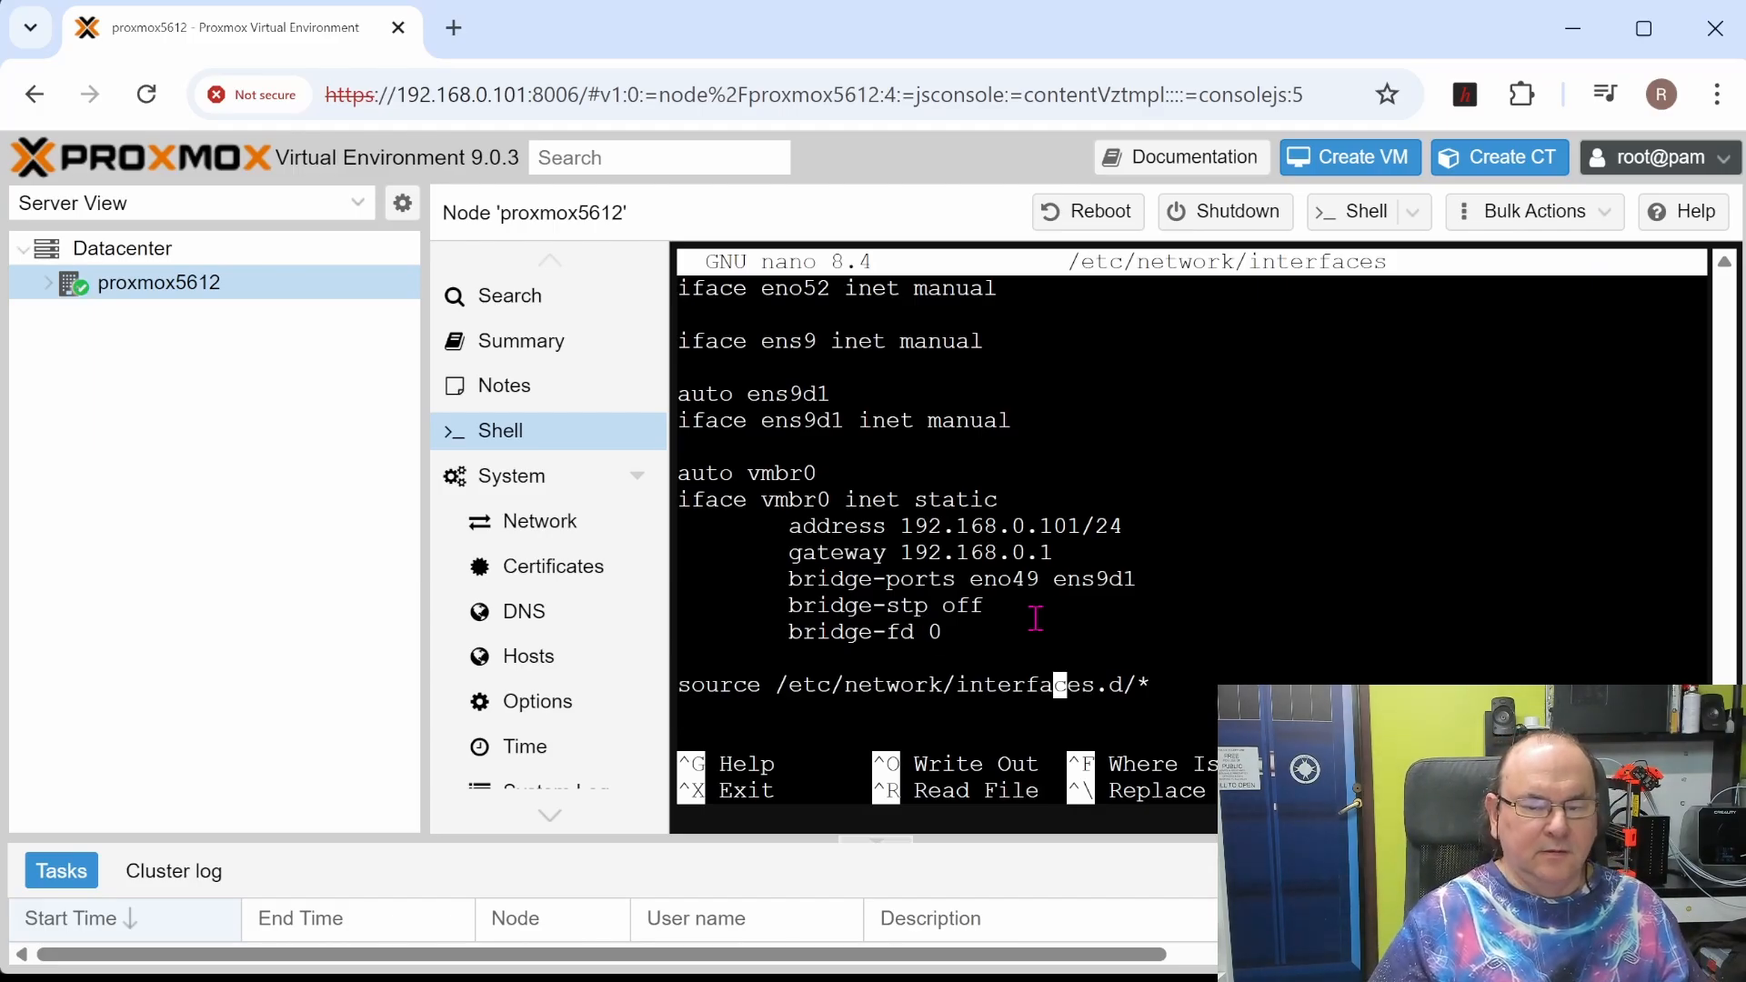
{"action": "key", "text": "Left"}
{"action": "key", "text": "Left"}
{"action": "key", "text": "Left"}
{"action": "key", "text": "Left"}
{"action": "key", "text": "Left"}
{"action": "key", "text": "Left"}
{"action": "key", "text": "Left"}
{"action": "key", "text": "Left"}
{"action": "key", "text": "Left"}
{"action": "key", "text": "Left"}
{"action": "key", "text": "Left"}
{"action": "key", "text": "Left"}
{"action": "key", "text": "Left"}
{"action": "key", "text": "Left"}
{"action": "key", "text": "Left"}
{"action": "key", "text": "Left"}
{"action": "key", "text": "Left"}
{"action": "key", "text": "Left"}
{"action": "key", "text": "Left"}
{"action": "key", "text": "Left"}
{"action": "key", "text": "Left"}
{"action": "key", "text": "Left"}
{"action": "key", "text": "Left"}
{"action": "key", "text": "Left"}
{"action": "key", "text": "Left"}
{"action": "key", "text": "Left"}
{"action": "key", "text": "Left"}
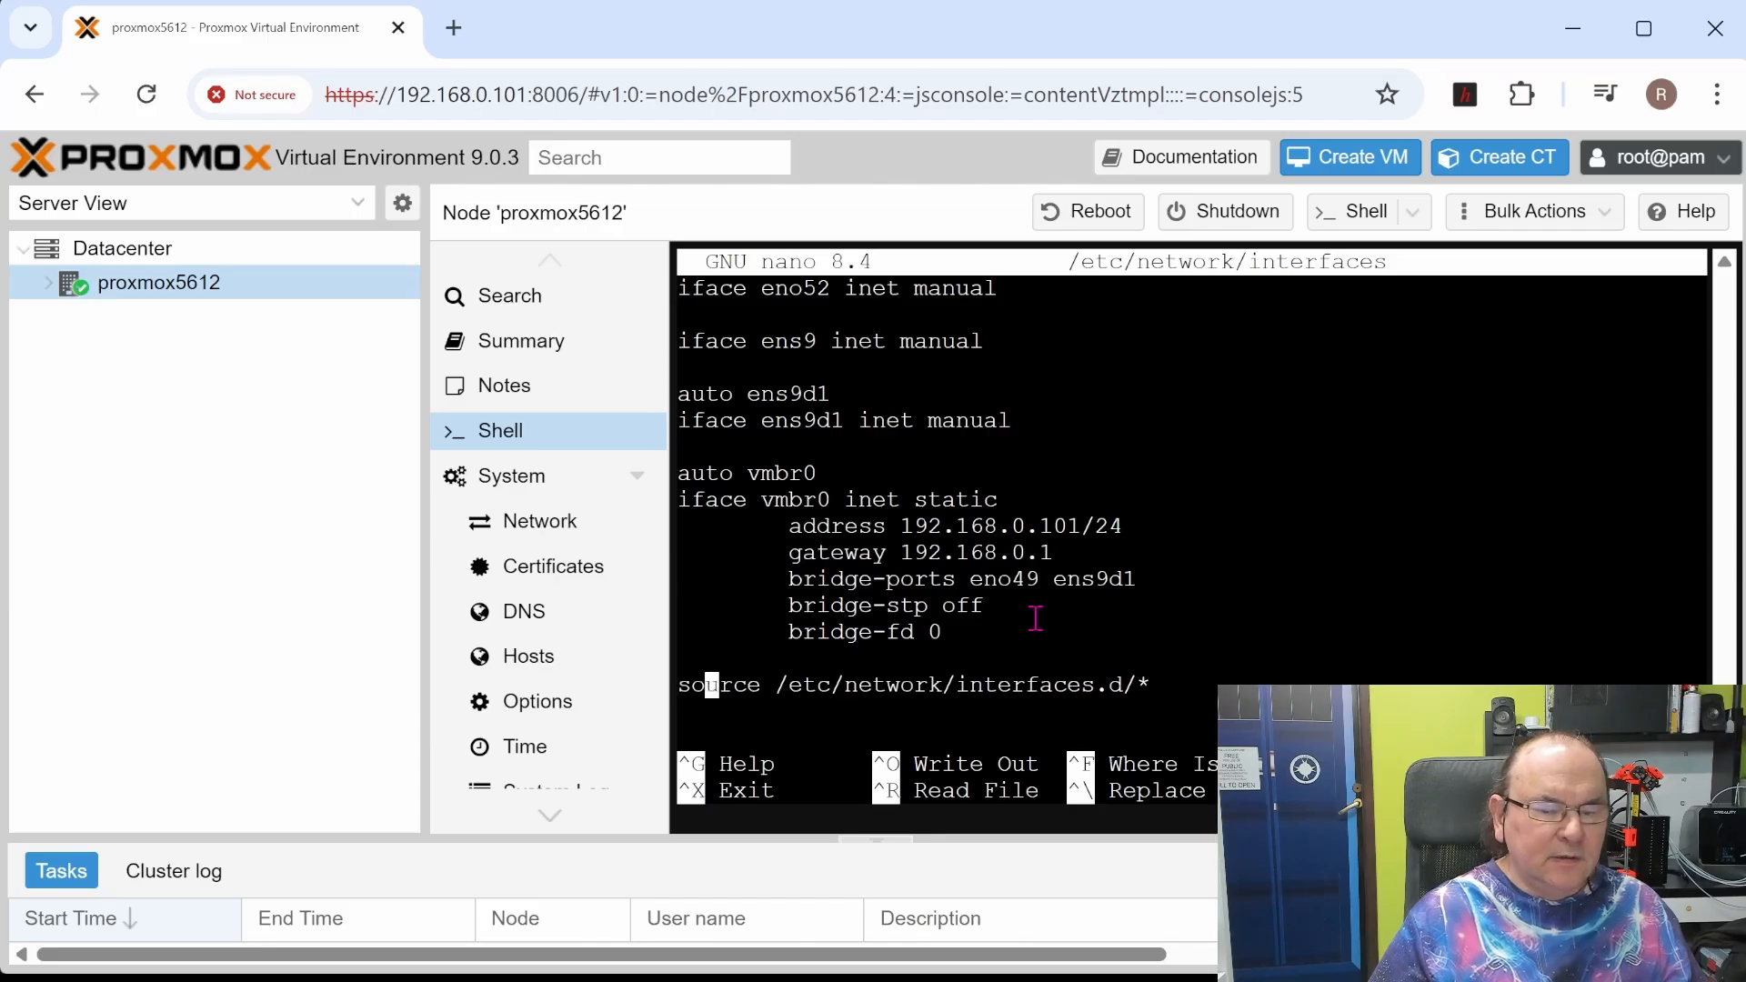
{"action": "key", "text": "Right"}
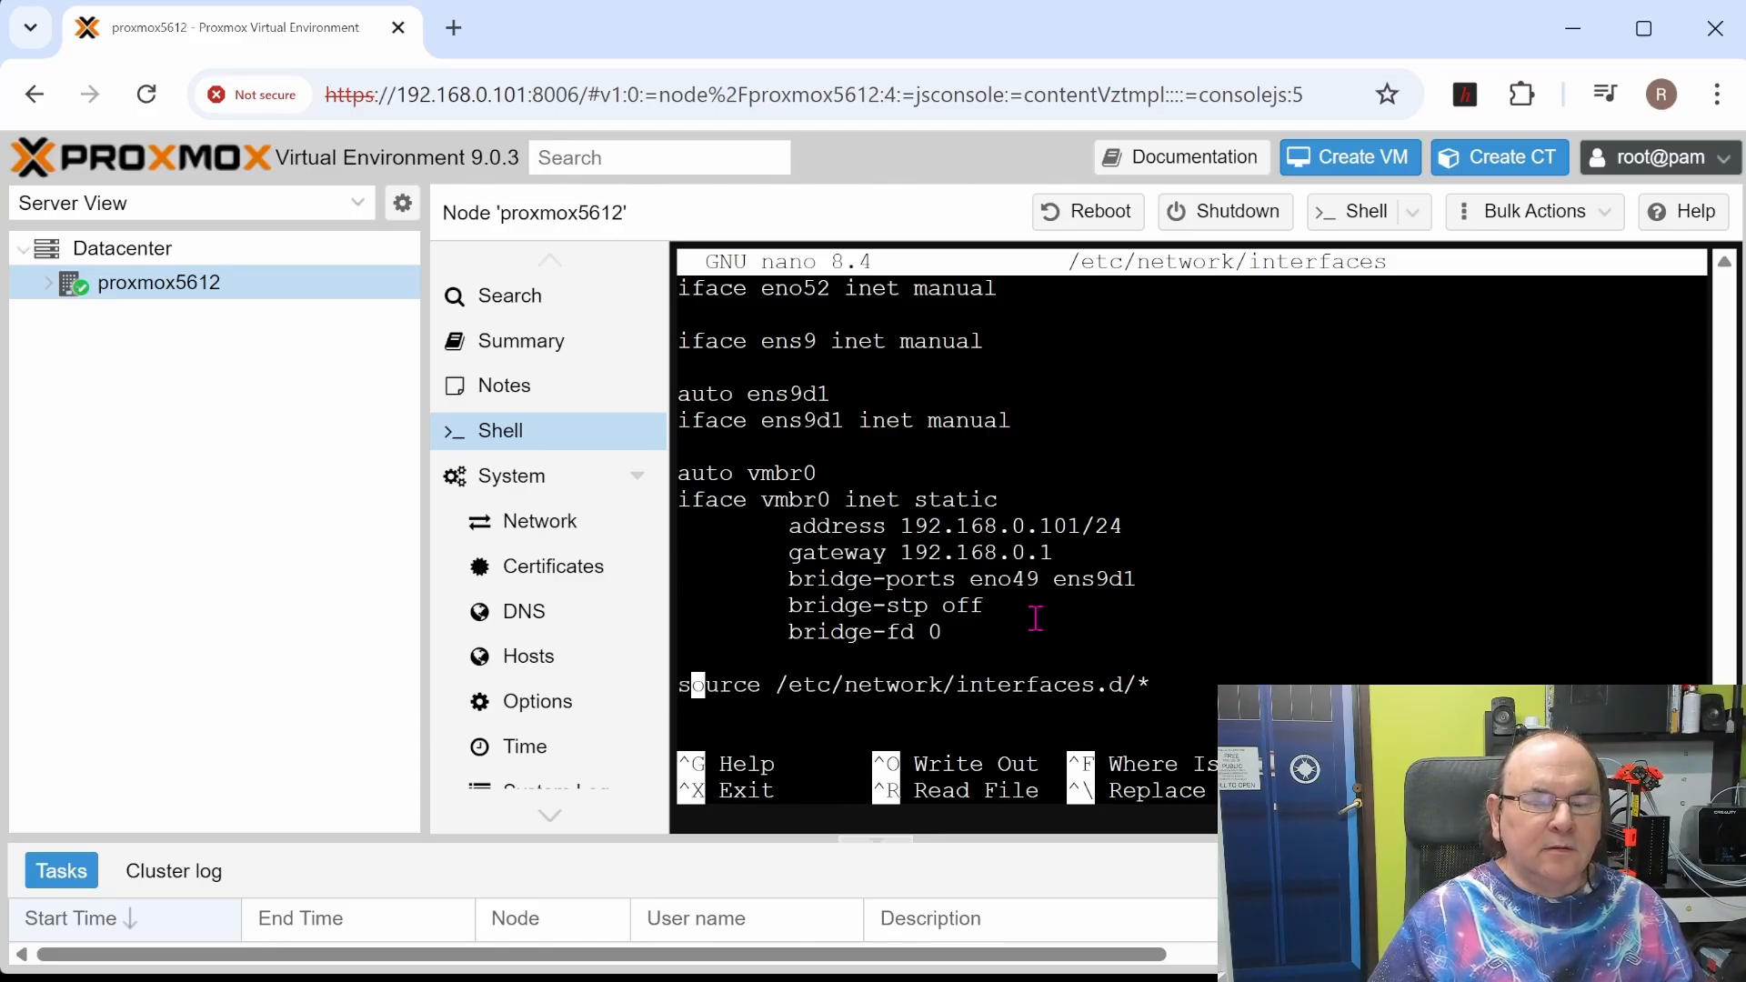
{"action": "key", "text": "Right"}
{"action": "key", "text": "Right"}
{"action": "key", "text": "Right"}
{"action": "key", "text": "Right"}
{"action": "key", "text": "Right"}
{"action": "key", "text": "Right"}
{"action": "key", "text": "Right"}
{"action": "key", "text": "Right"}
{"action": "key", "text": "Right"}
{"action": "key", "text": "Right"}
{"action": "key", "text": "Right"}
{"action": "key", "text": "Right"}
{"action": "key", "text": "Right"}
{"action": "key", "text": "Right"}
{"action": "key", "text": "Right"}
{"action": "key", "text": "Right"}
{"action": "key", "text": "Right"}
{"action": "key", "text": "Right"}
{"action": "key", "text": "Right"}
{"action": "key", "text": "Right"}
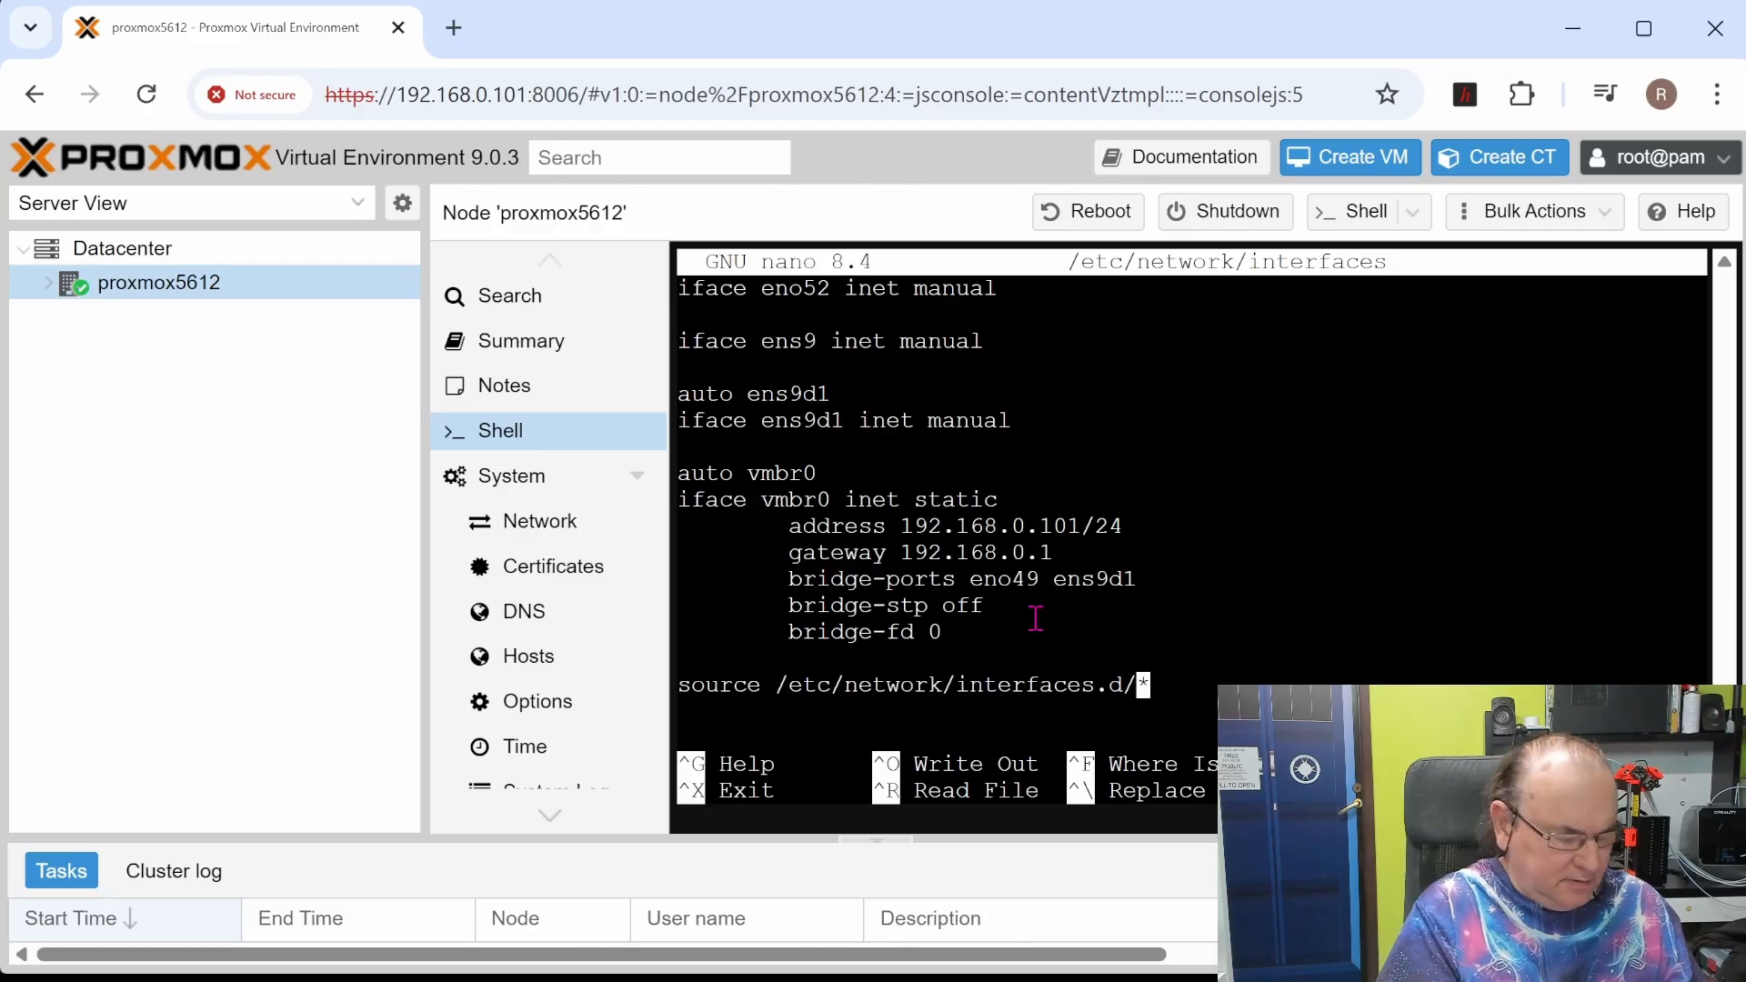
- Exit nano and erase the pasted interfaces.d source command from the prompt
{"action": "key", "text": "ctrl+x"}
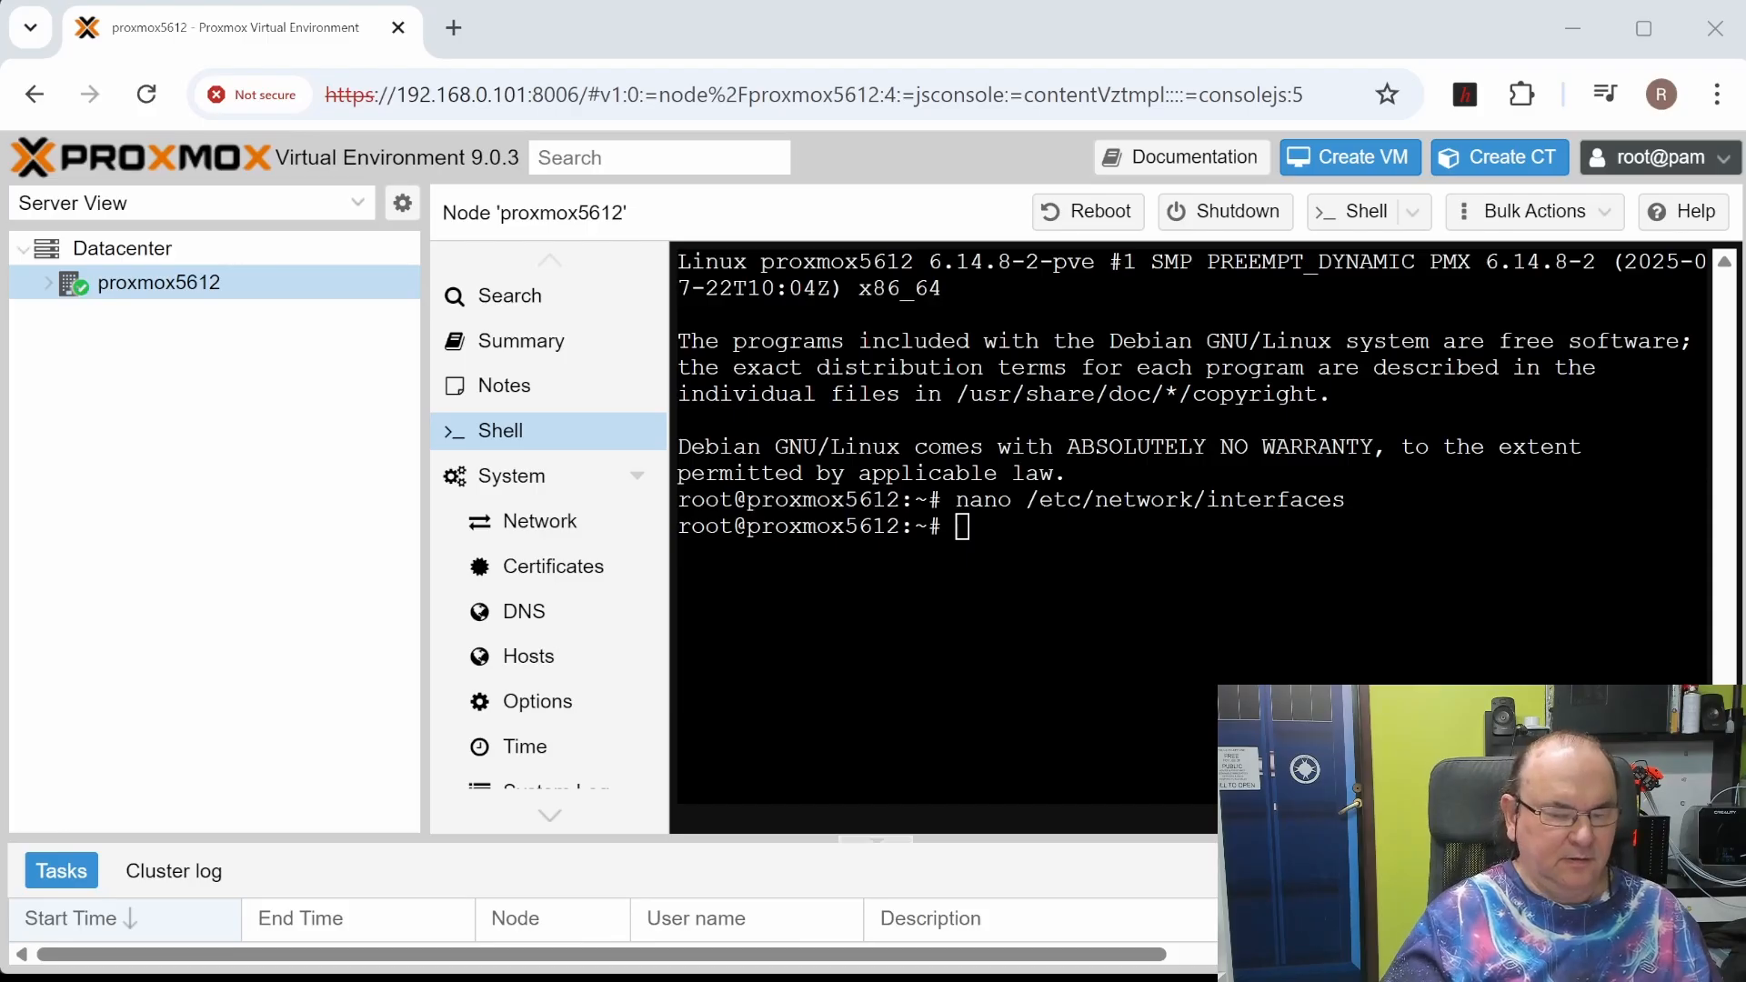
{"action": "left_click", "coordinate": [1130, 505]}
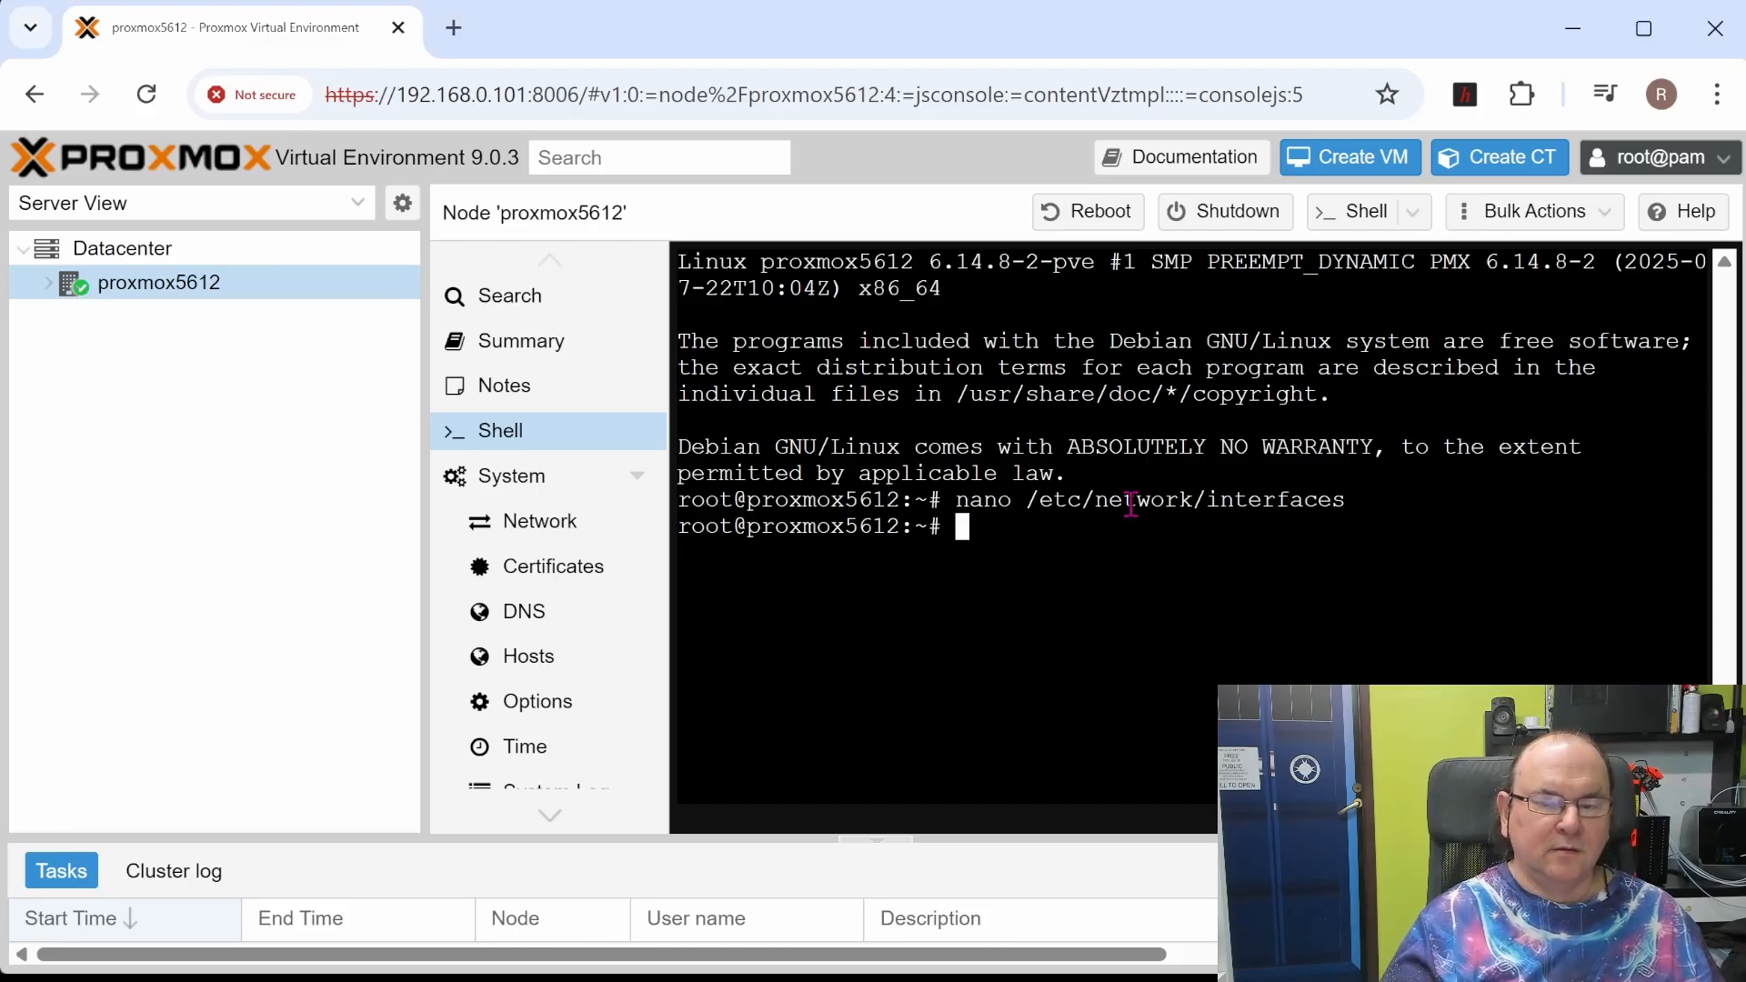
{"action": "key", "text": "ctrl+v"}
{"action": "key", "text": "Right"}
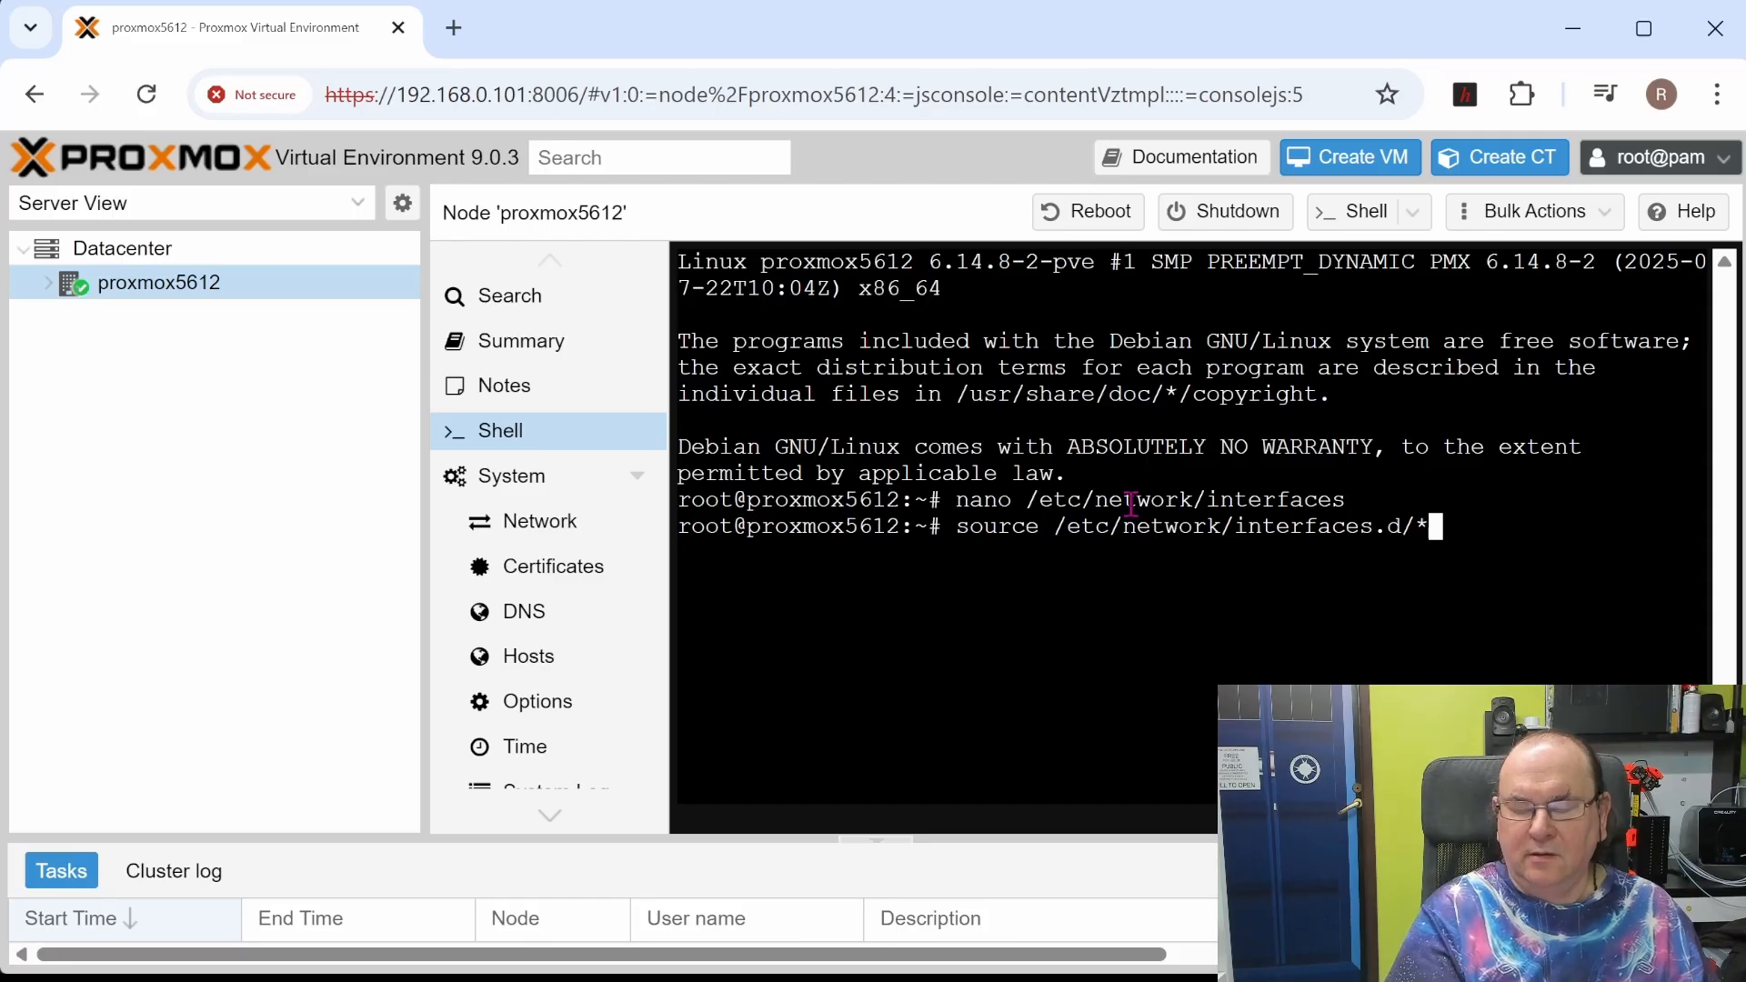
{"action": "key", "text": "BackSpace"}
{"action": "key", "text": "BackSpace"}
{"action": "key", "text": "BackSpace"}
{"action": "key", "text": "BackSpace"}
{"action": "key", "text": "BackSpace"}
{"action": "key", "text": "BackSpace"}
{"action": "key", "text": "BackSpace"}
{"action": "key", "text": "BackSpace"}
{"action": "key", "text": "BackSpace"}
{"action": "key", "text": "BackSpace"}
{"action": "key", "text": "BackSpace"}
{"action": "key", "text": "BackSpace"}
{"action": "key", "text": "BackSpace"}
{"action": "key", "text": "BackSpace"}
{"action": "key", "text": "BackSpace"}
{"action": "key", "text": "BackSpace"}
{"action": "key", "text": "BackSpace"}
{"action": "key", "text": "BackSpace"}
{"action": "key", "text": "BackSpace"}
{"action": "key", "text": "BackSpace"}
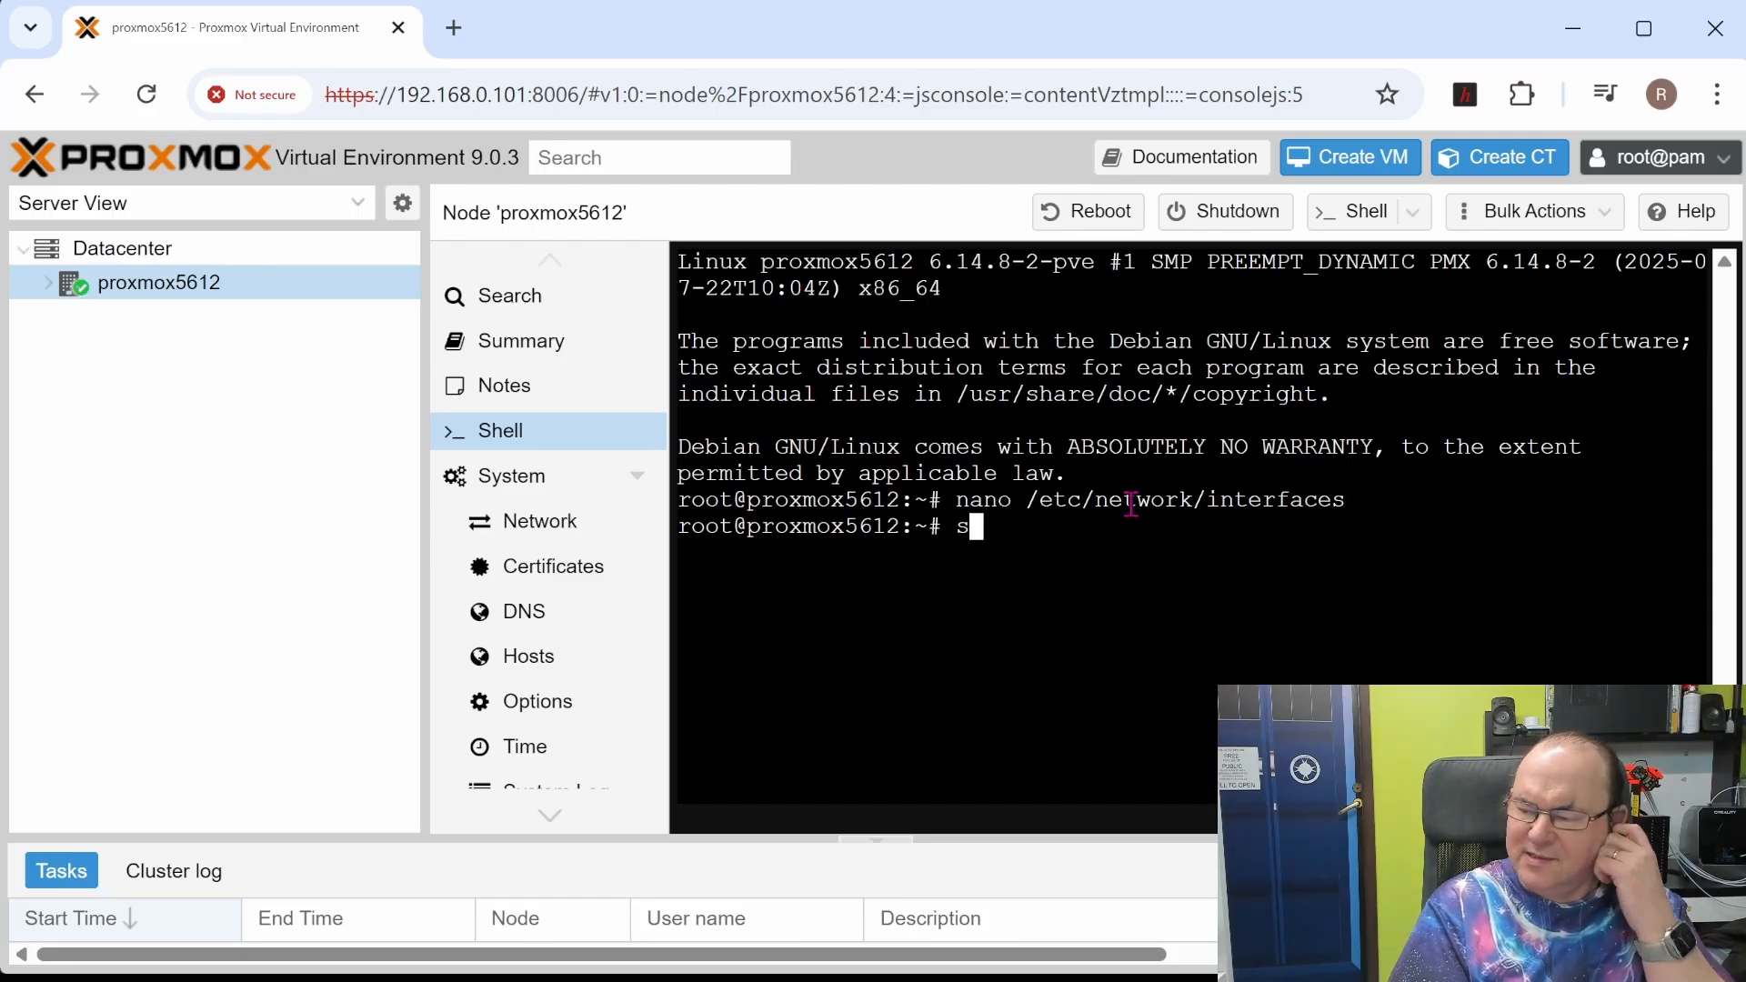
{"action": "key", "text": "BackSpace"}
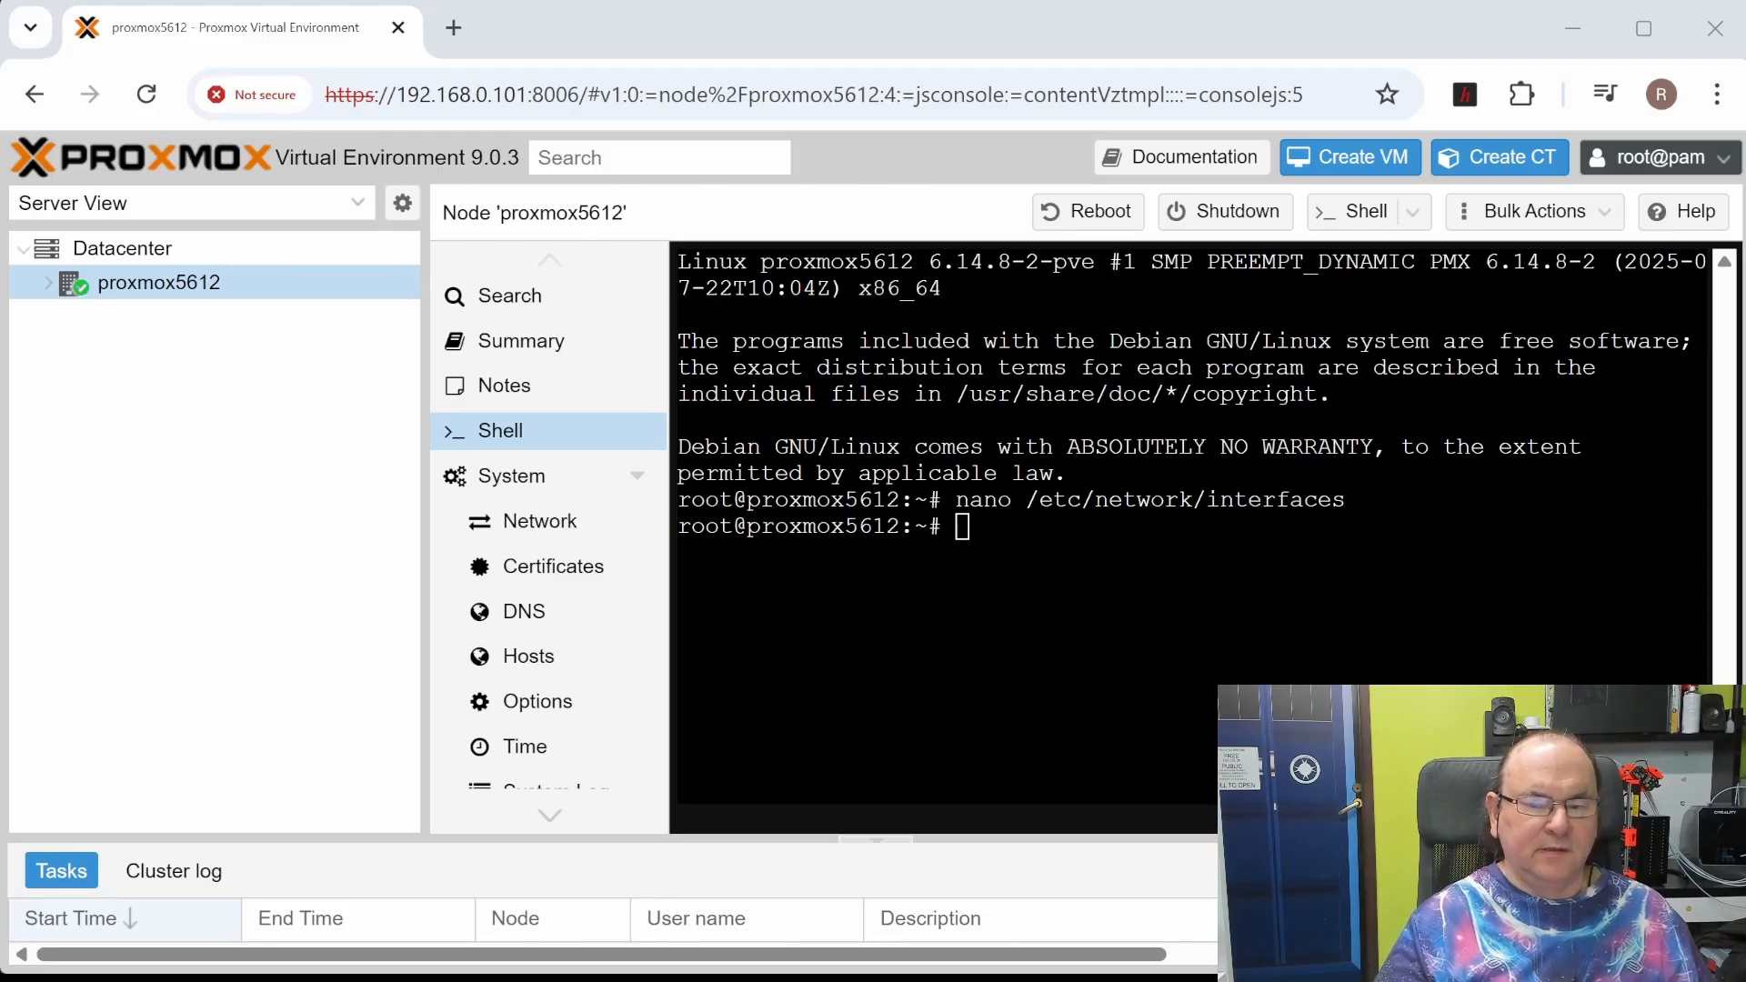
- Paste 'systemctl restart networking' at the prompt and delete it without running it
{"action": "key", "text": "alt+Tab"}
{"action": "key", "text": "ctrl+v"}
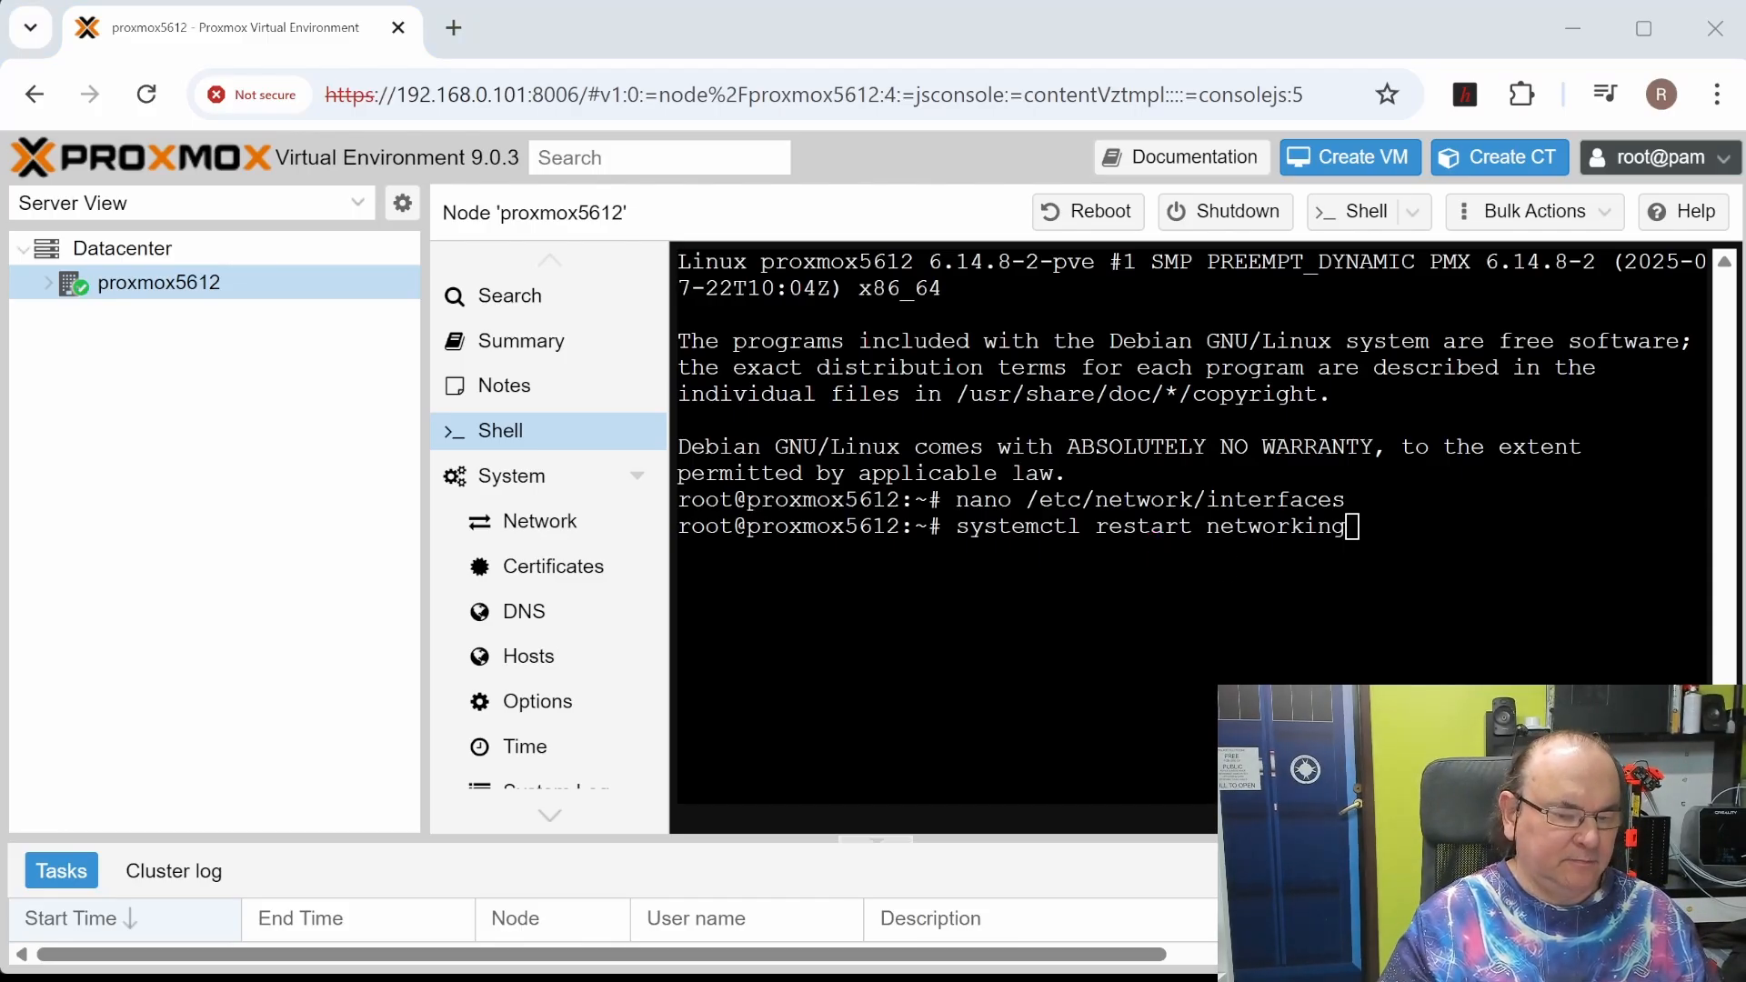
{"action": "left_click", "coordinate": [1201, 436]}
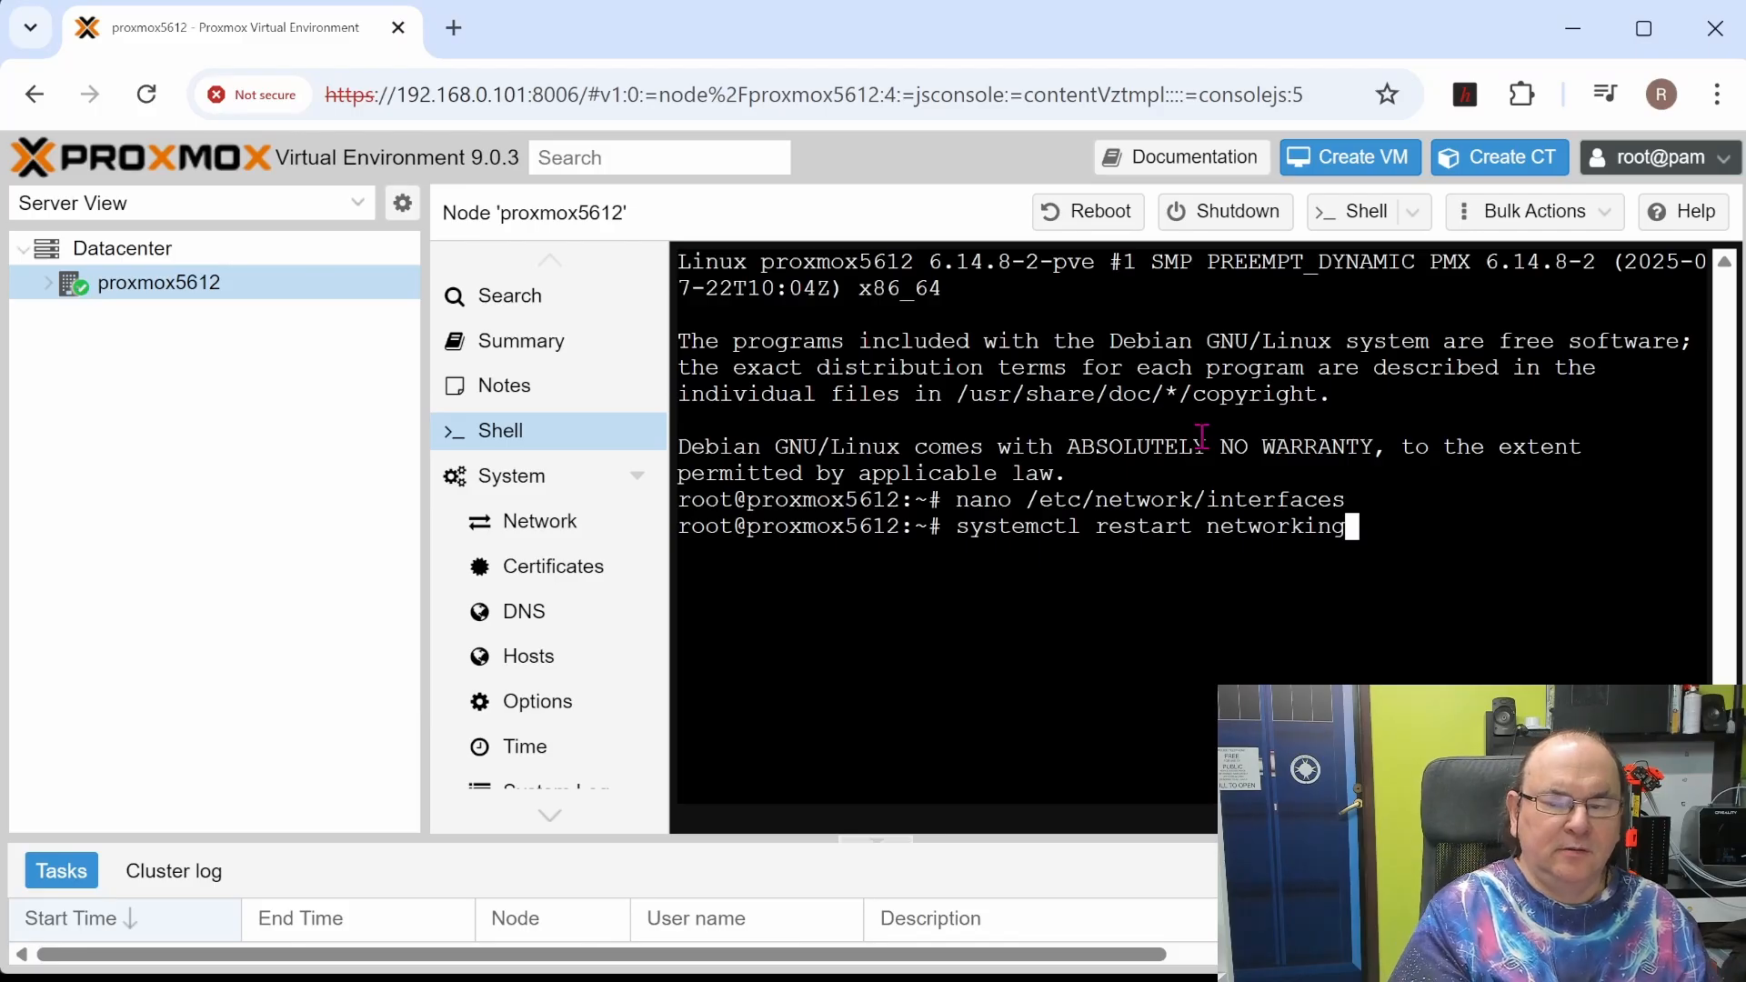
{"action": "key", "text": "BackSpace"}
{"action": "key", "text": "BackSpace"}
{"action": "key", "text": "BackSpace"}
{"action": "key", "text": "BackSpace"}
{"action": "key", "text": "BackSpace"}
{"action": "key", "text": "BackSpace"}
{"action": "key", "text": "BackSpace"}
{"action": "key", "text": "BackSpace"}
{"action": "key", "text": "BackSpace"}
{"action": "key", "text": "BackSpace"}
{"action": "key", "text": "BackSpace"}
{"action": "key", "text": "BackSpace"}
{"action": "key", "text": "BackSpace"}
{"action": "key", "text": "BackSpace"}
{"action": "key", "text": "BackSpace"}
{"action": "key", "text": "BackSpace"}
{"action": "key", "text": "BackSpace"}
{"action": "key", "text": "BackSpace"}
{"action": "key", "text": "BackSpace"}
{"action": "key", "text": "BackSpace"}
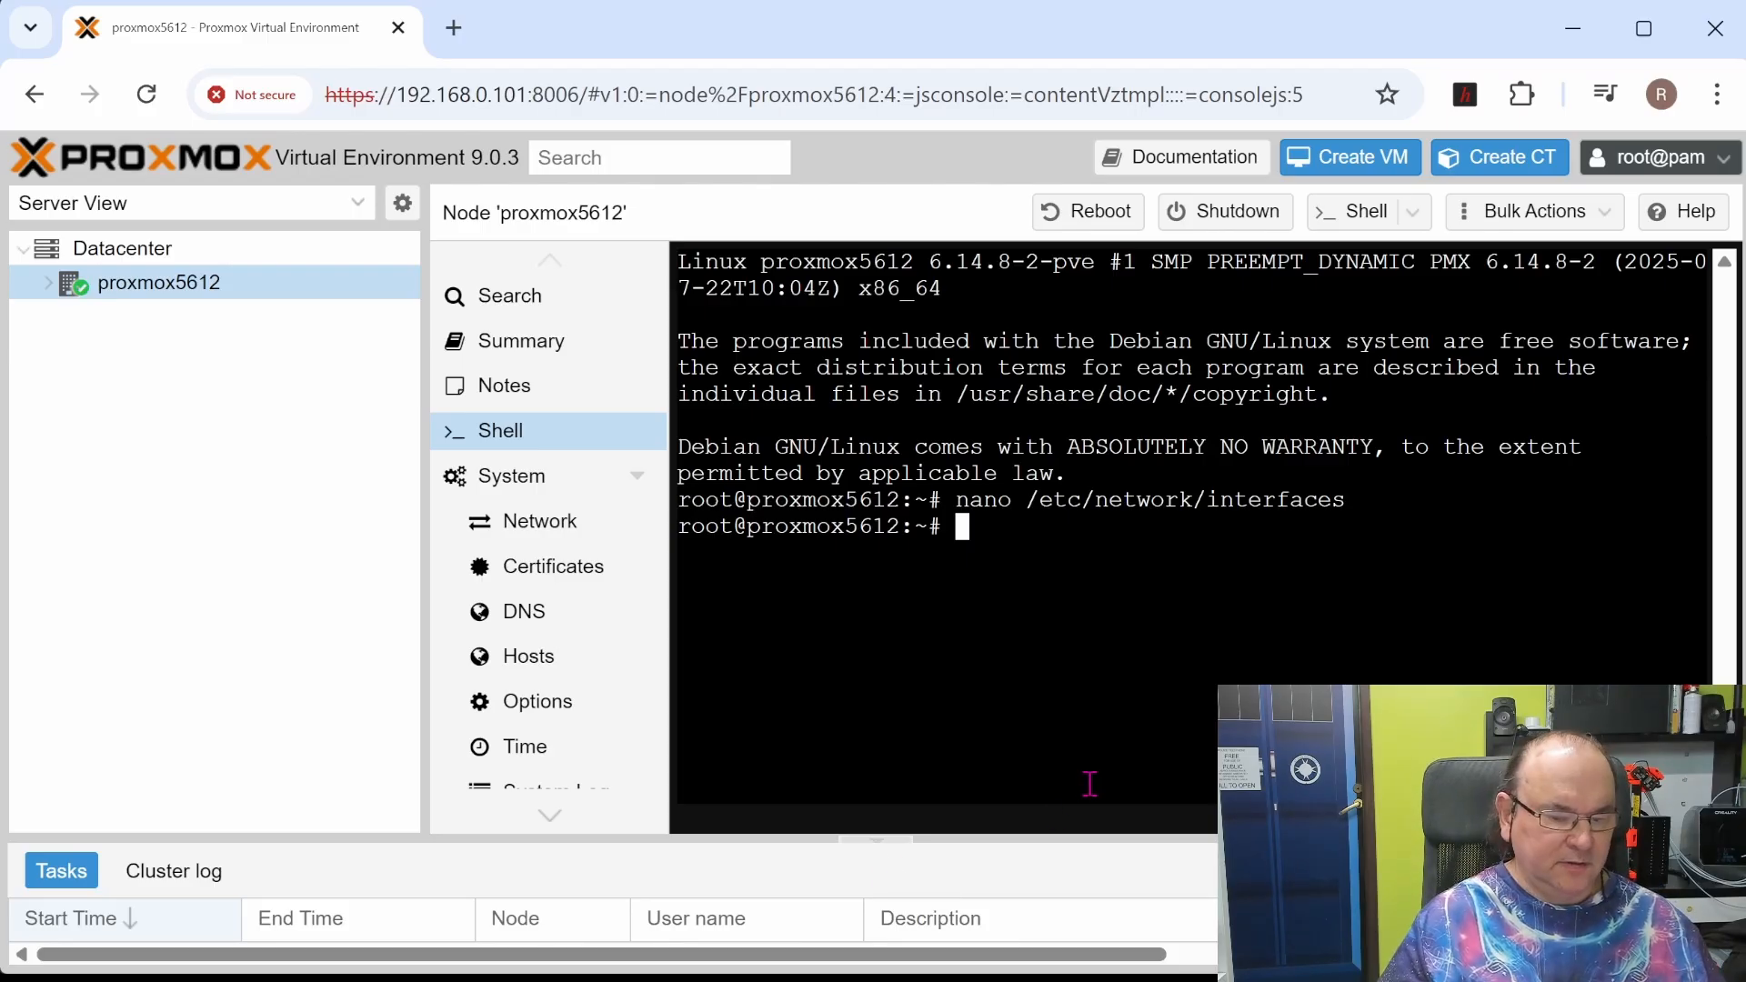
- Run 'ip a' and highlight vmbr0's address 192.168.0.101
{"action": "type", "text": "ip a"}
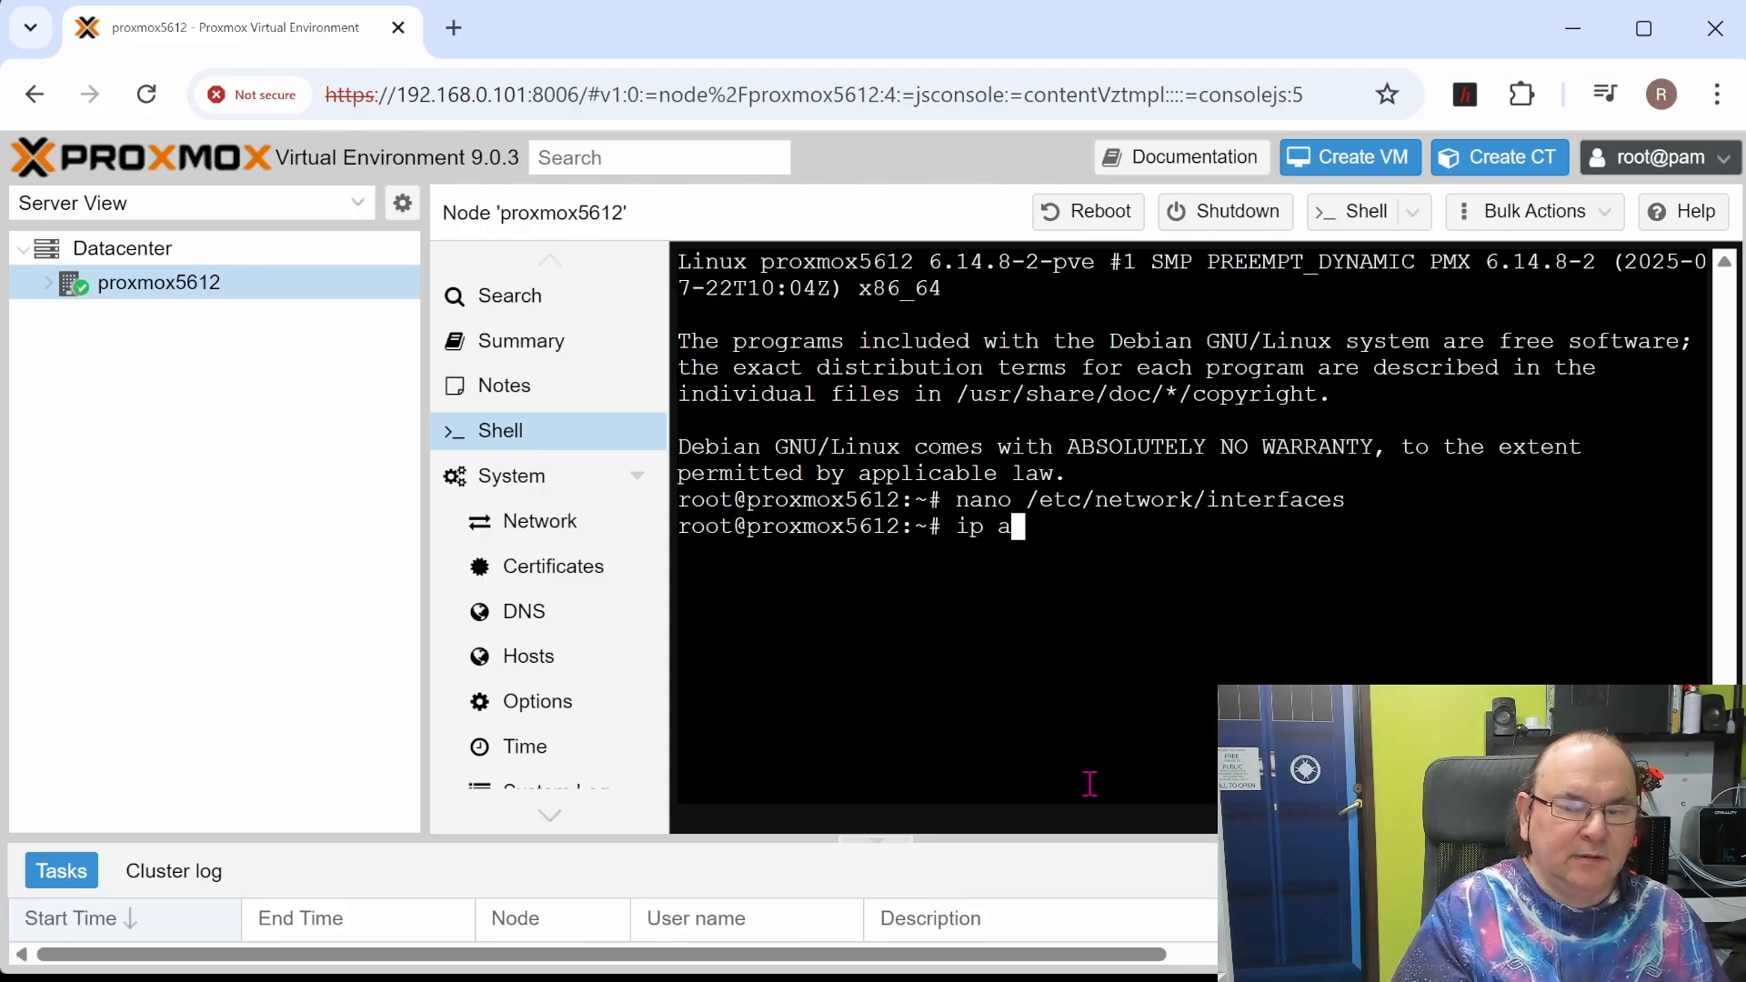
{"action": "key", "text": "Return"}
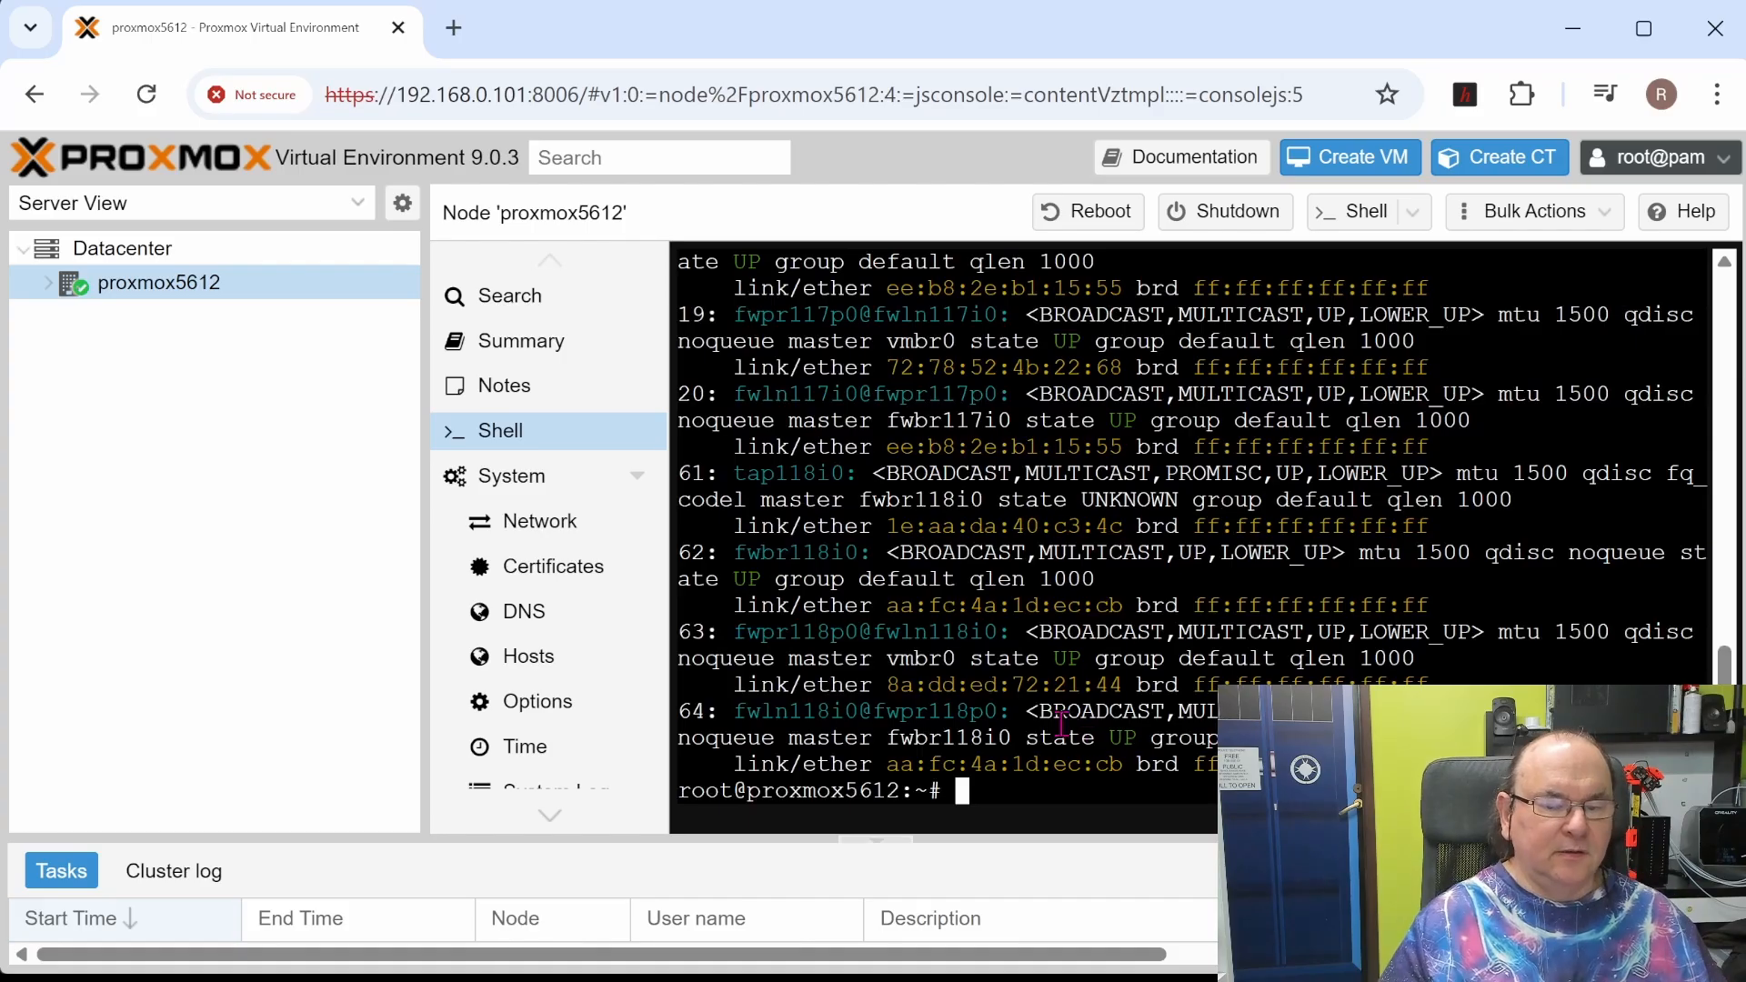
{"action": "scroll", "coordinate": [1151, 741], "scroll_direction": "up", "scroll_amount": 8}
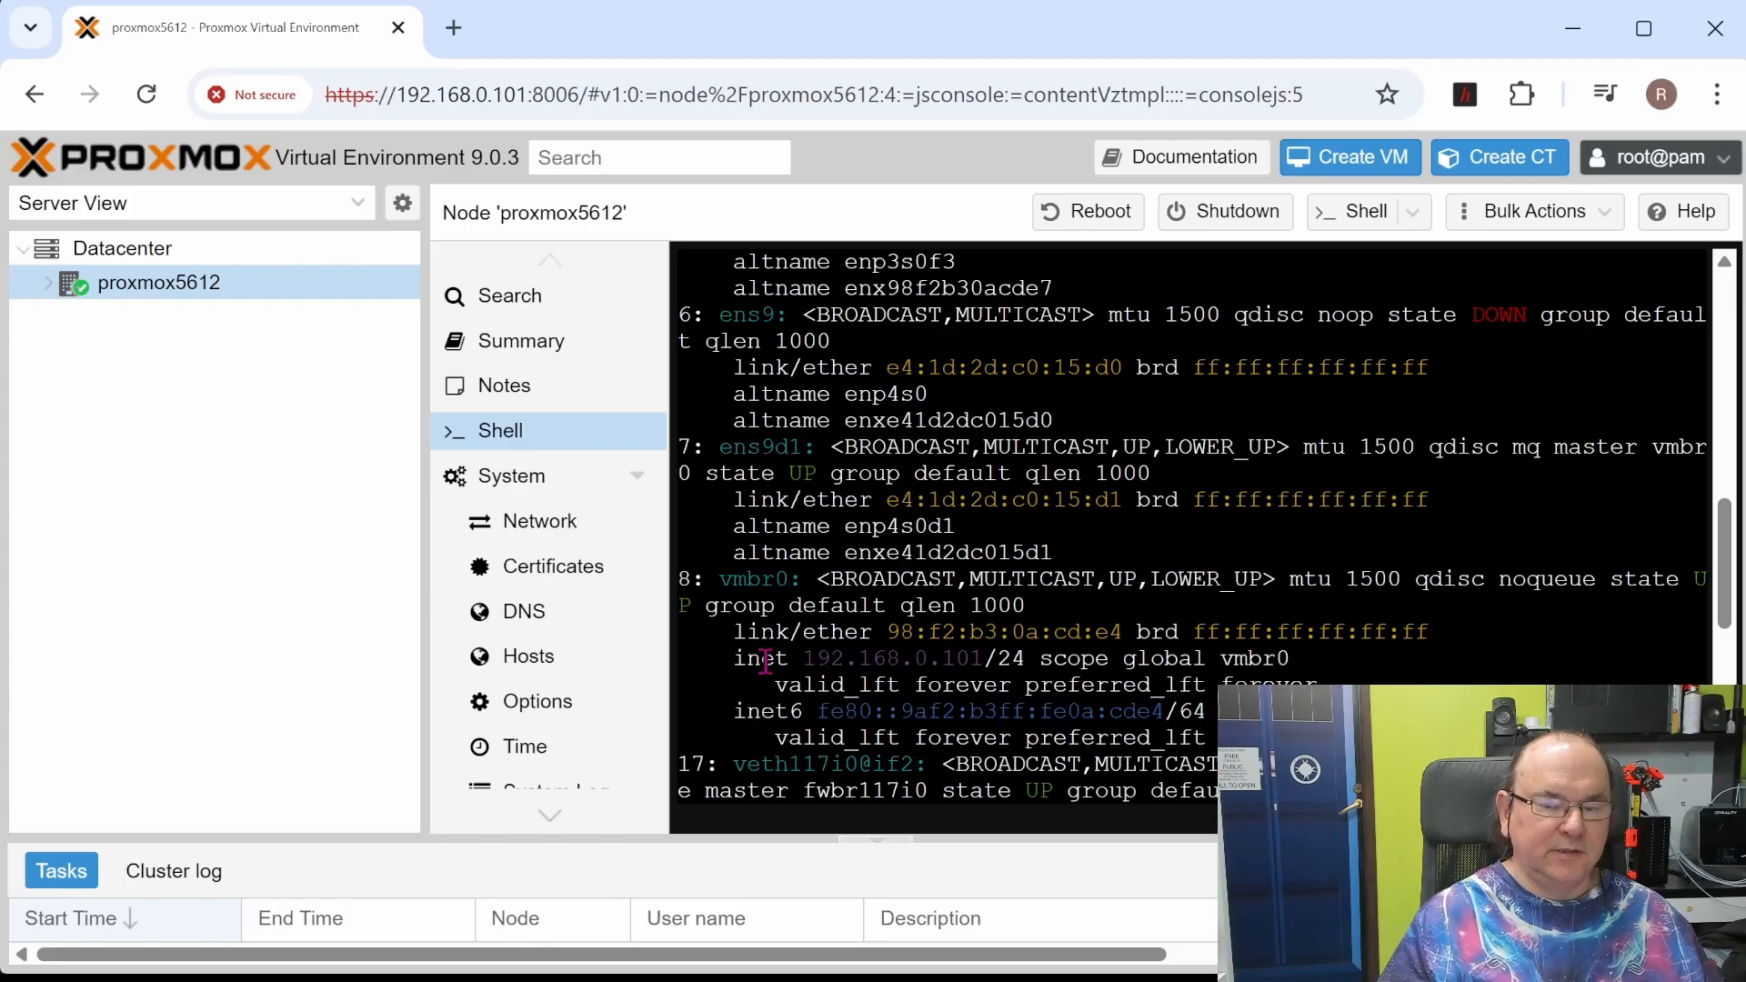
{"action": "left_click_drag", "start_coordinate": [792, 656], "coordinate": [982, 656]}
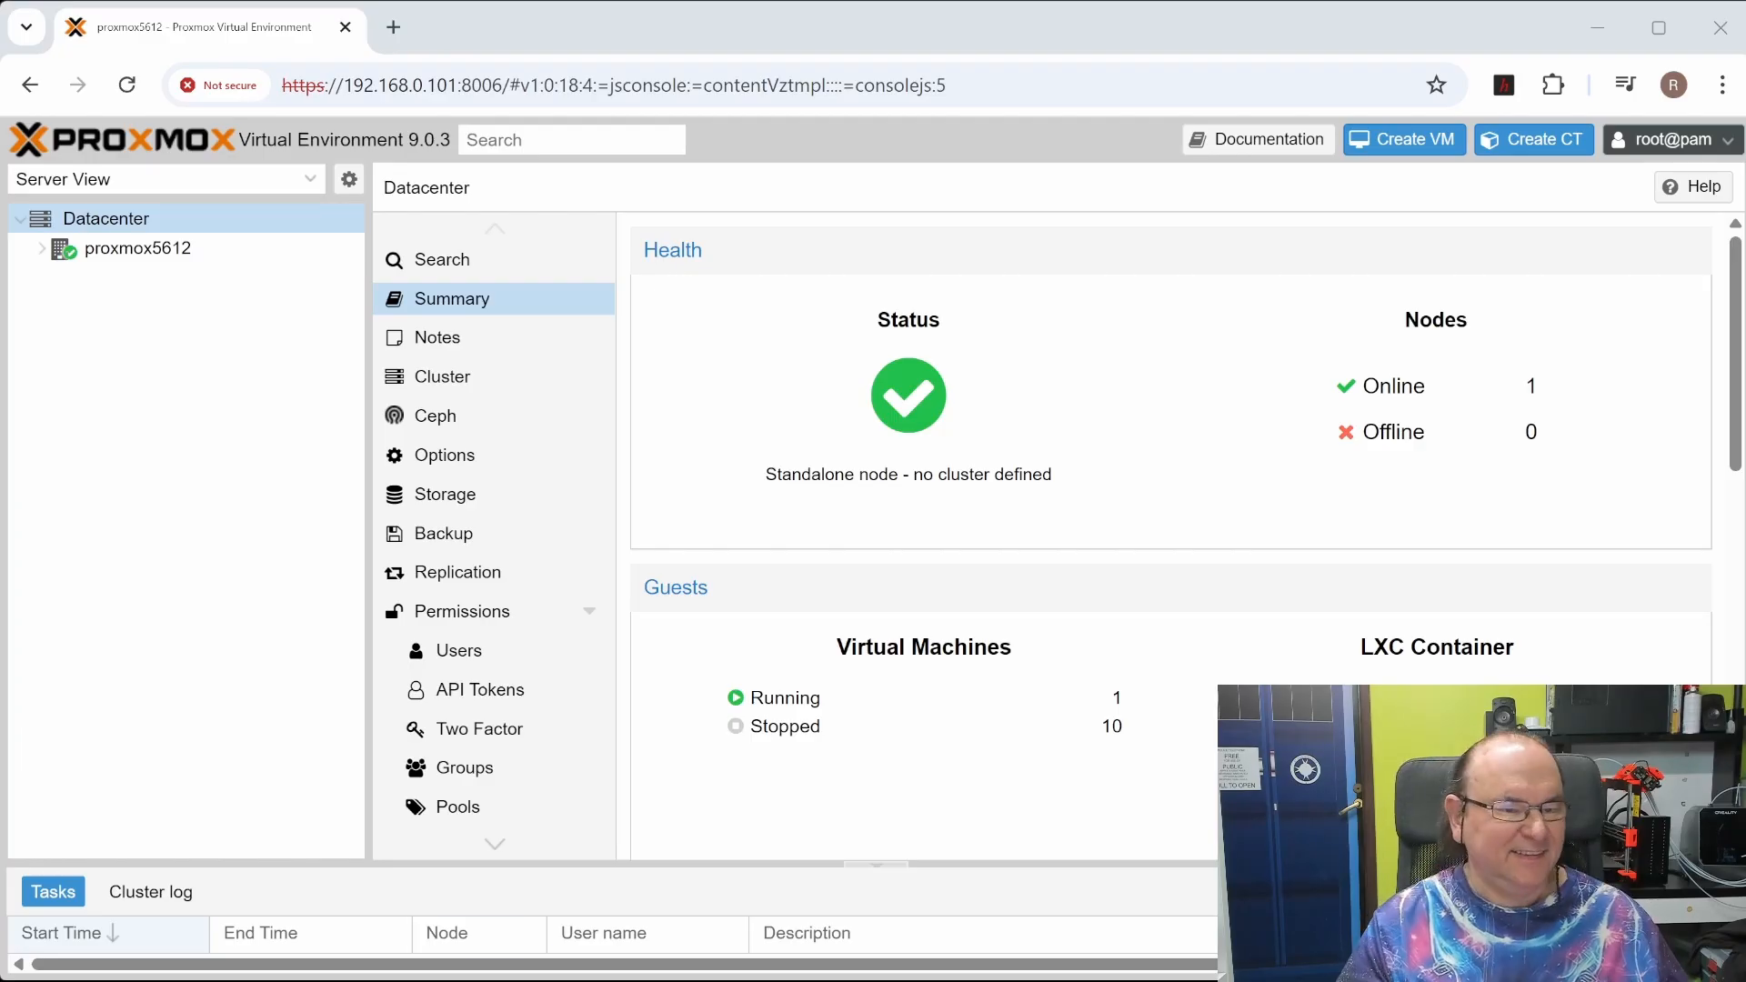
- Expand proxmox5612 and show the ISO Images on its 'local' storage
{"action": "left_click", "coordinate": [132, 251]}
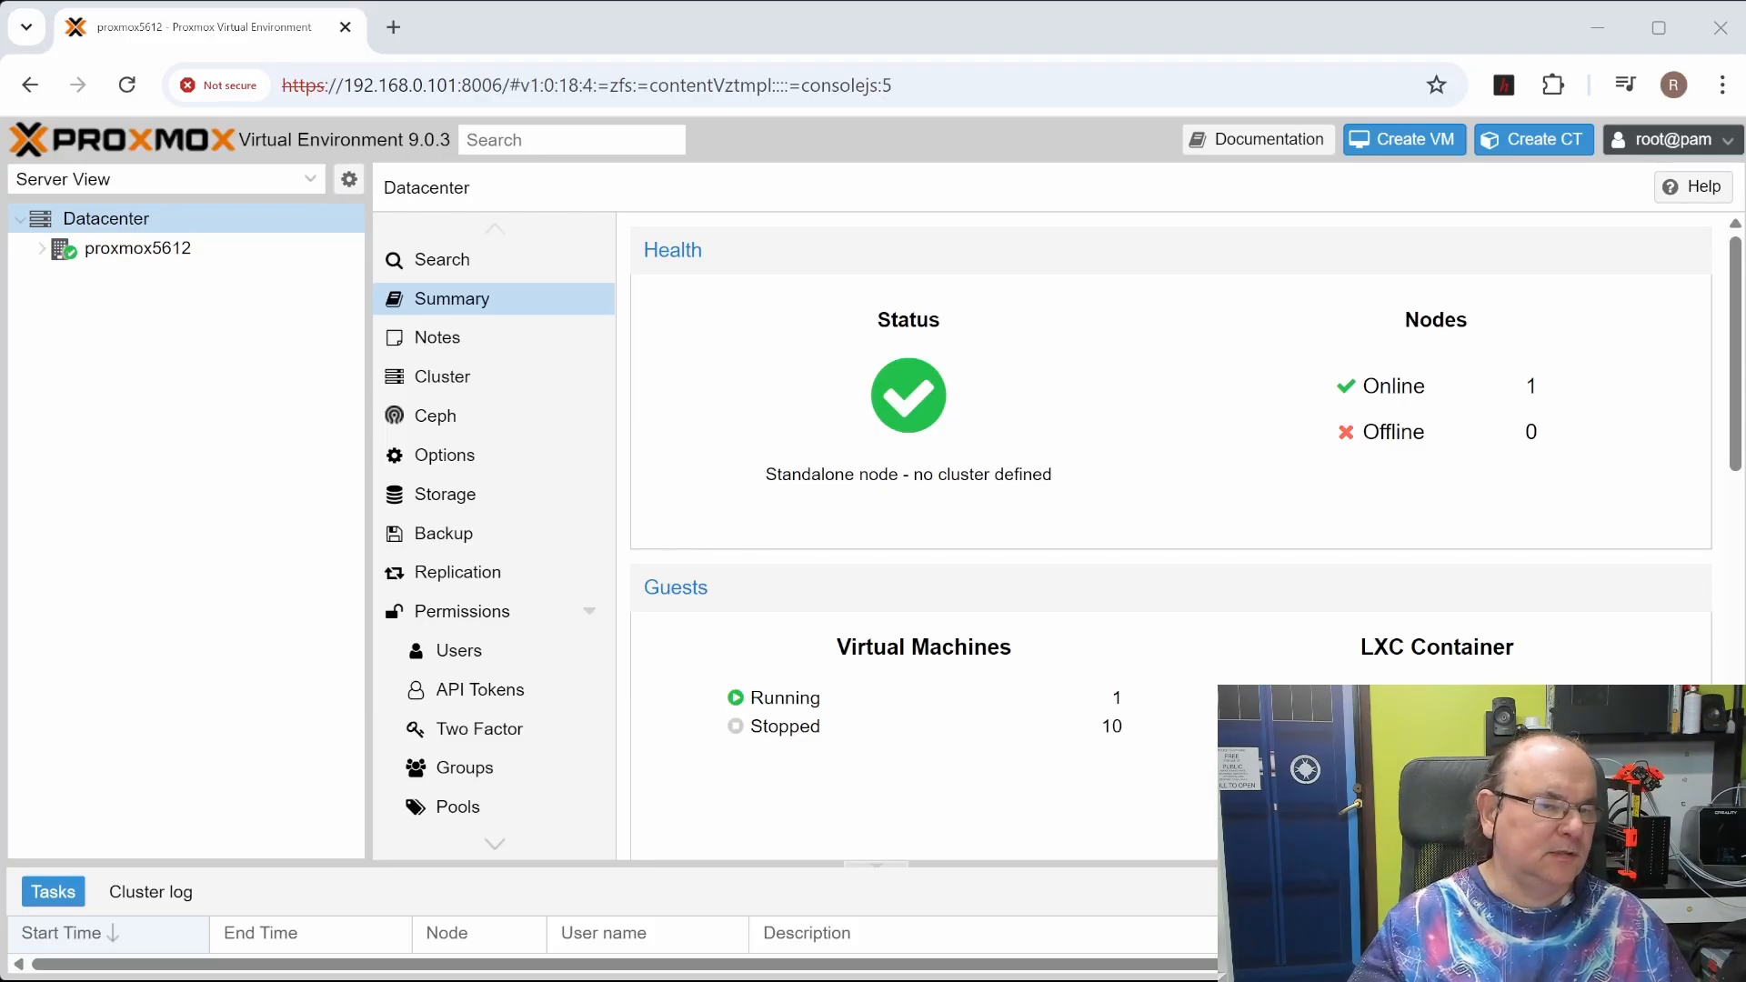
{"action": "left_click", "coordinate": [41, 252]}
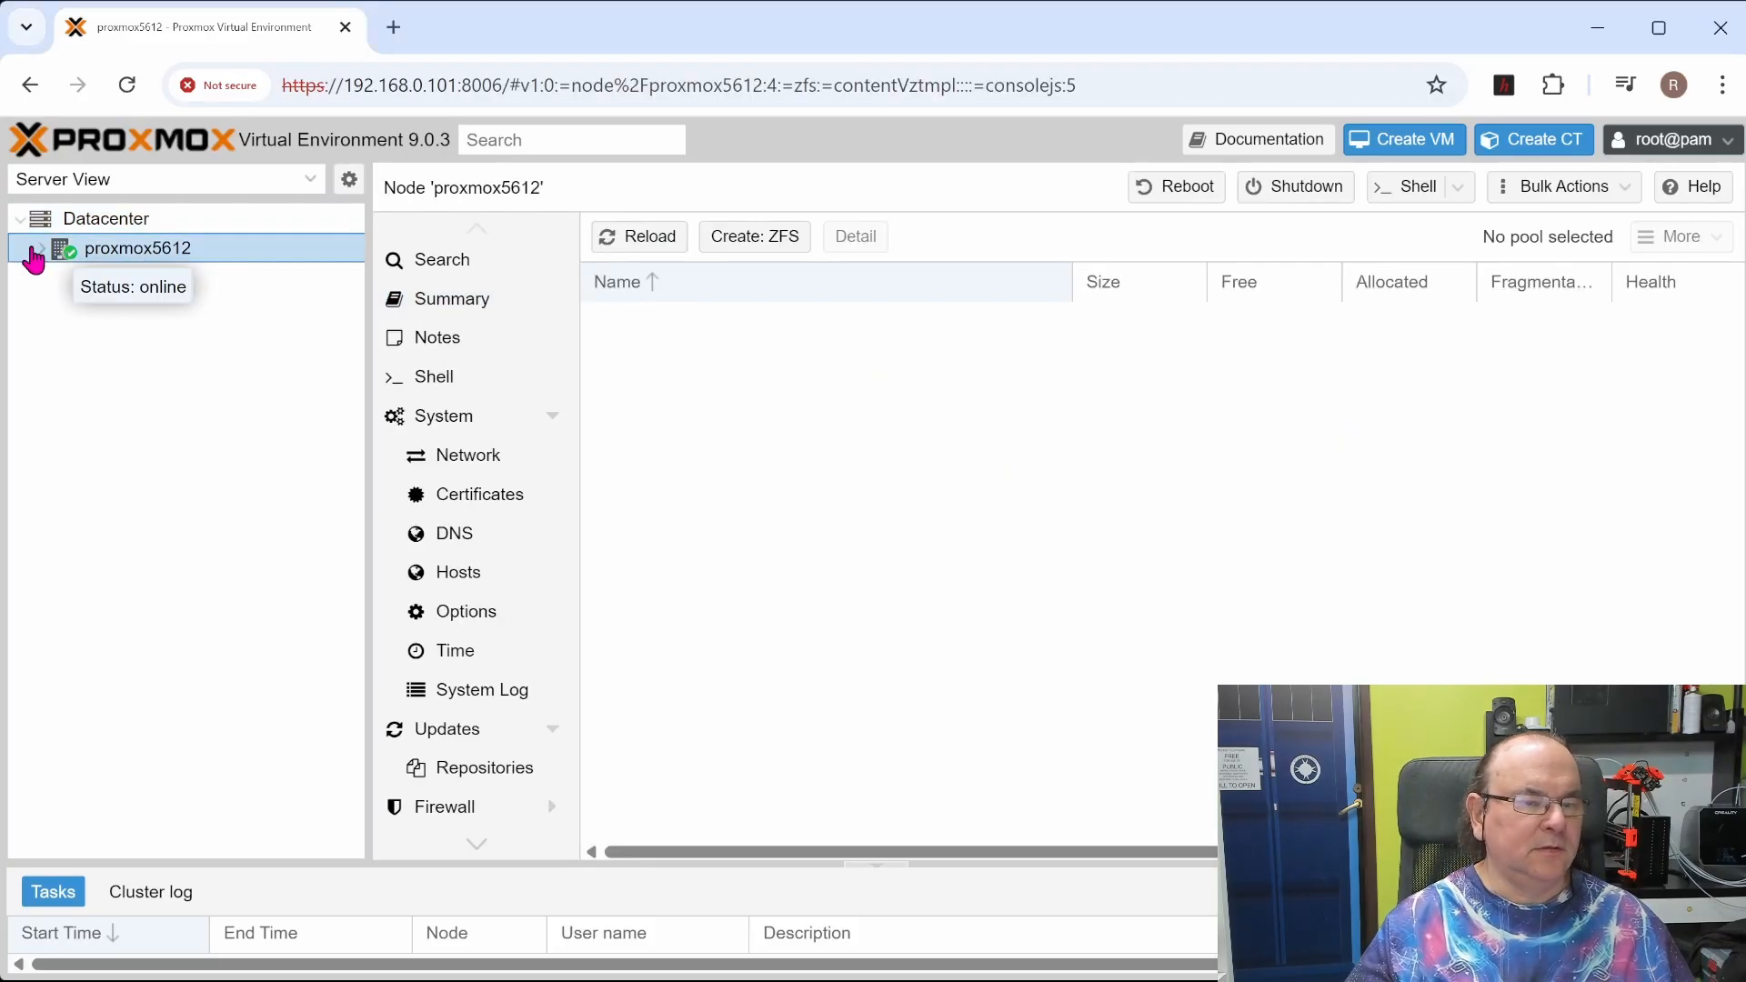
{"action": "left_click", "coordinate": [41, 249]}
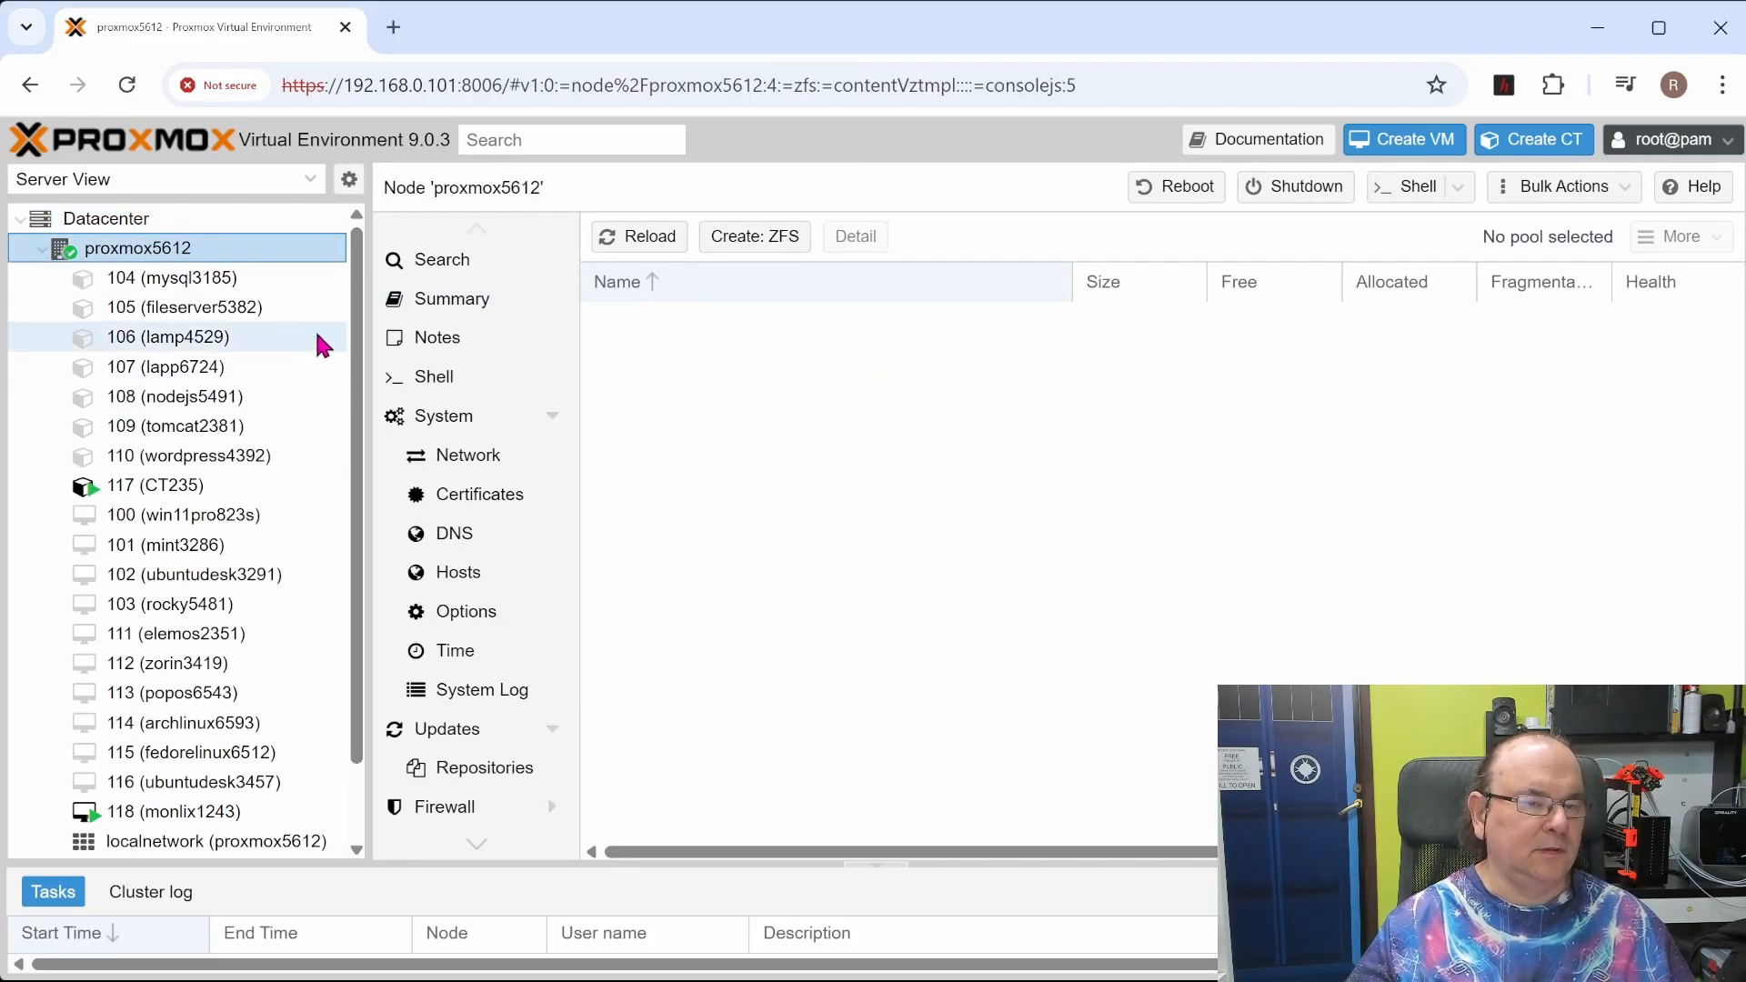
{"action": "scroll", "coordinate": [354, 509], "scroll_direction": "down", "scroll_amount": 1}
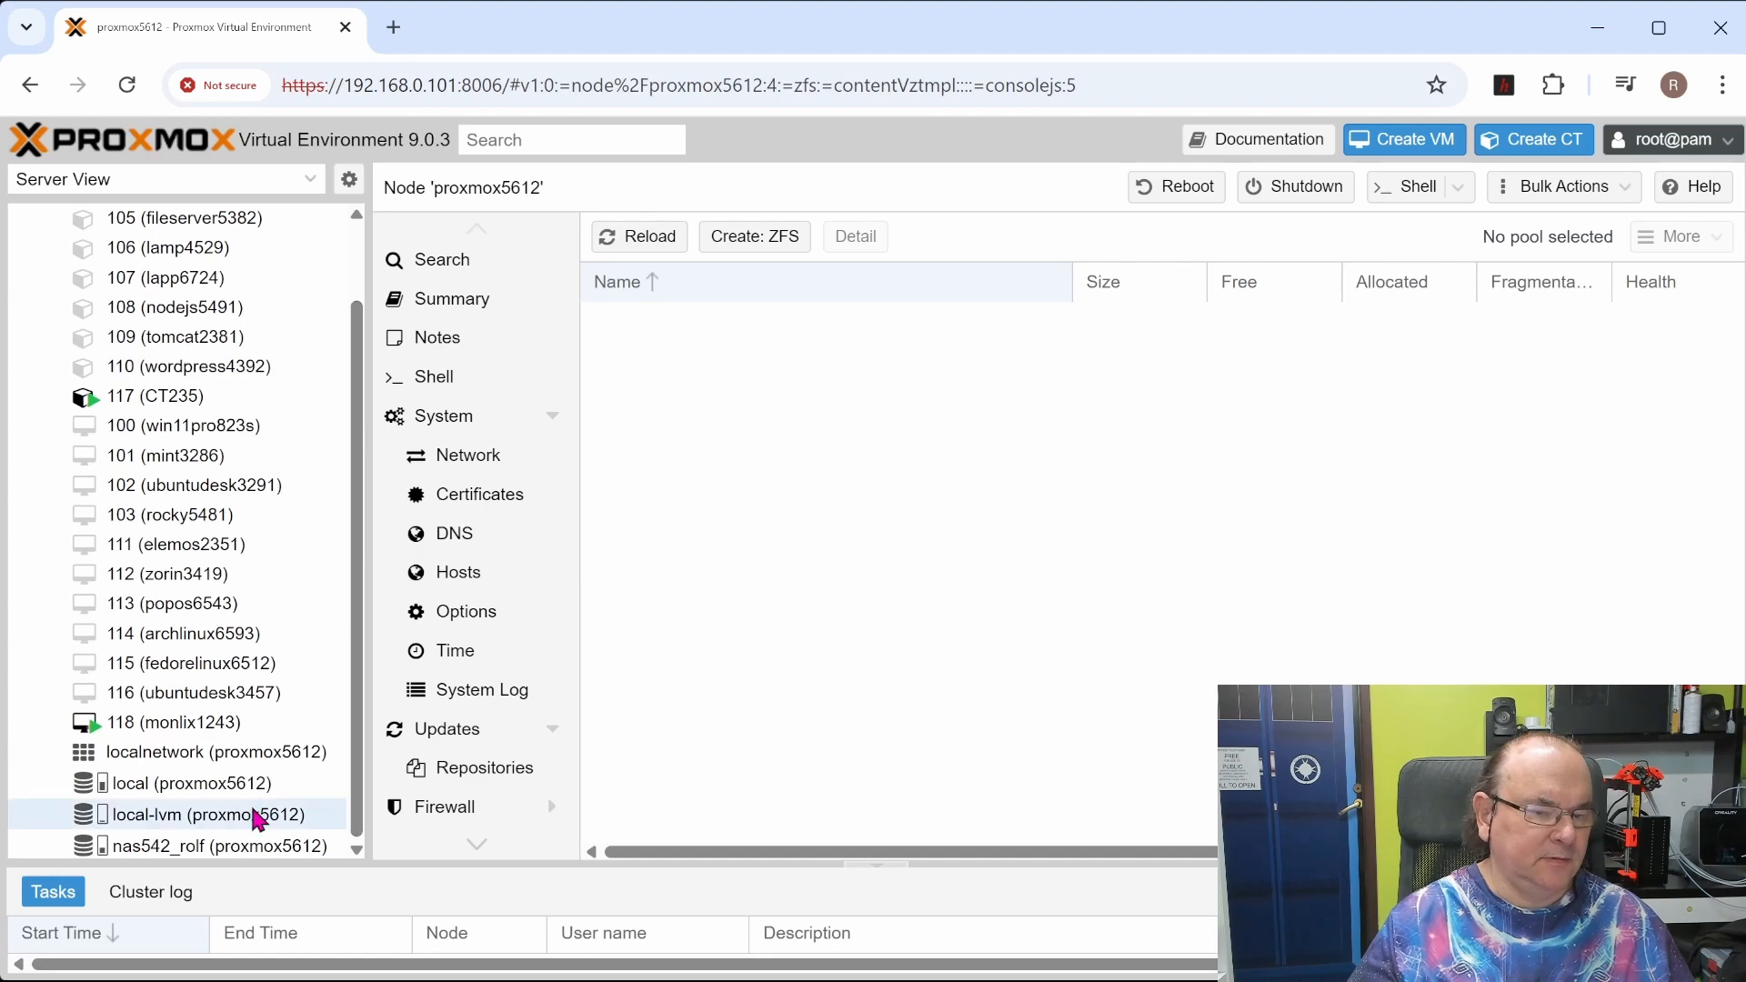
{"action": "left_click", "coordinate": [198, 786]}
{"action": "left_click", "coordinate": [477, 326]}
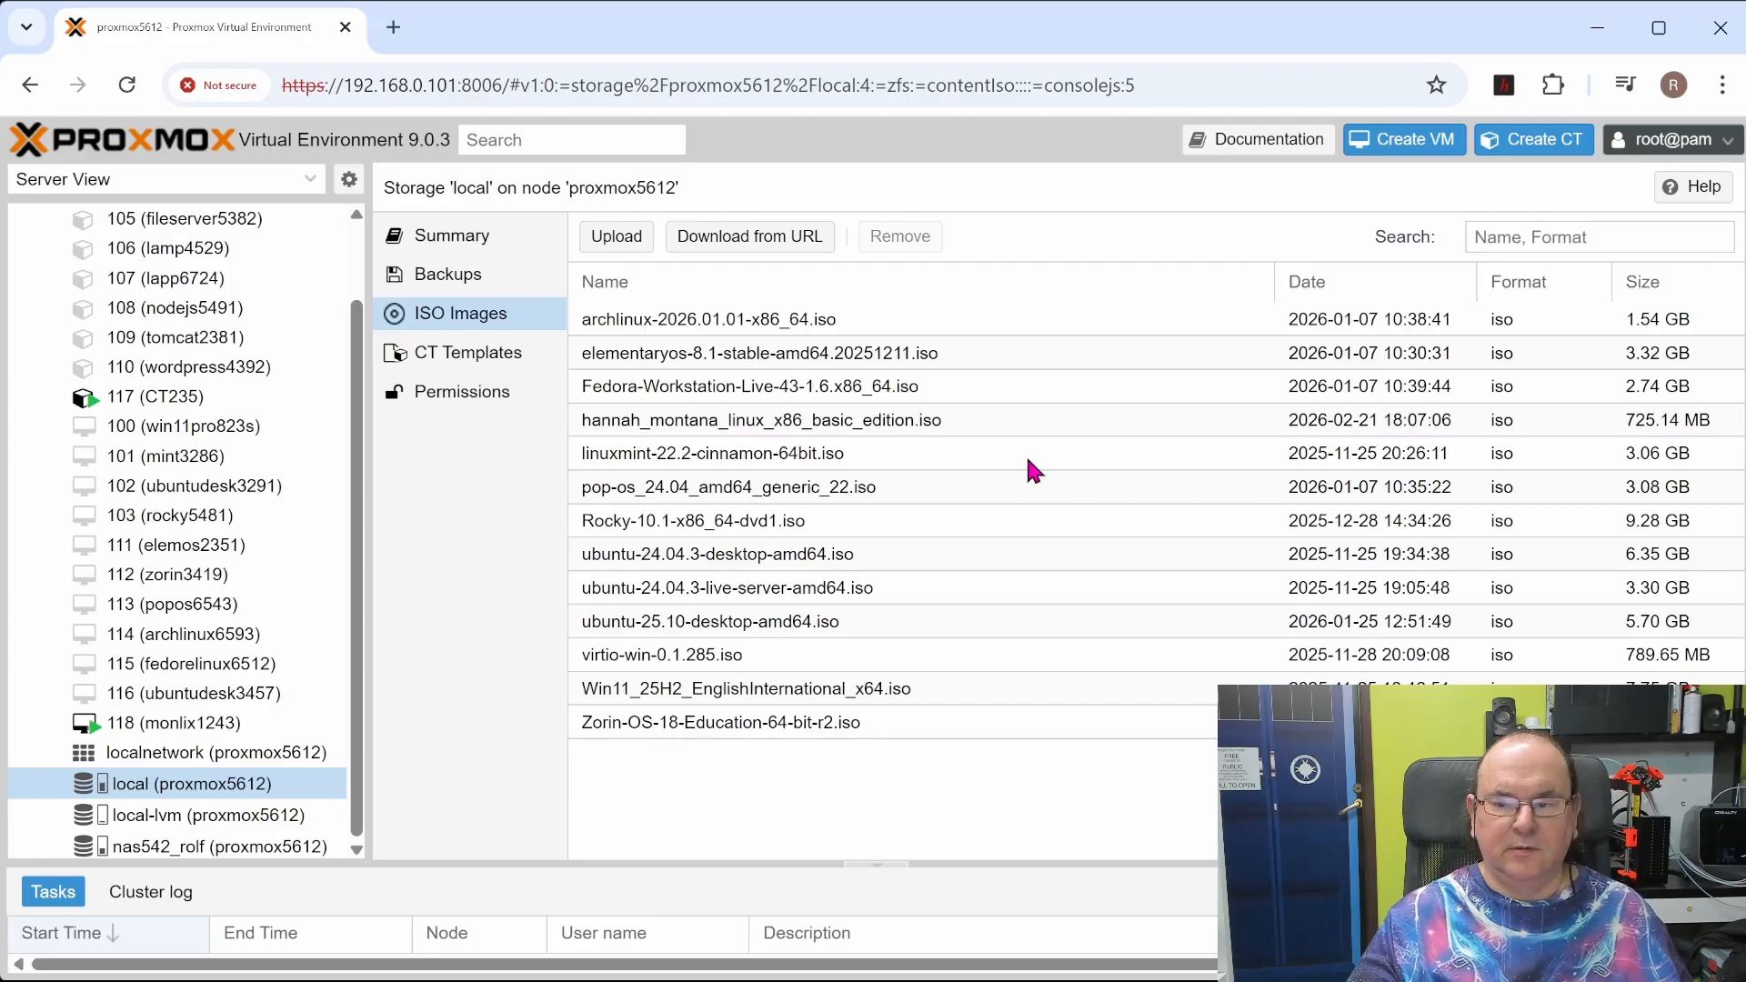
{"action": "left_click", "coordinate": [616, 239]}
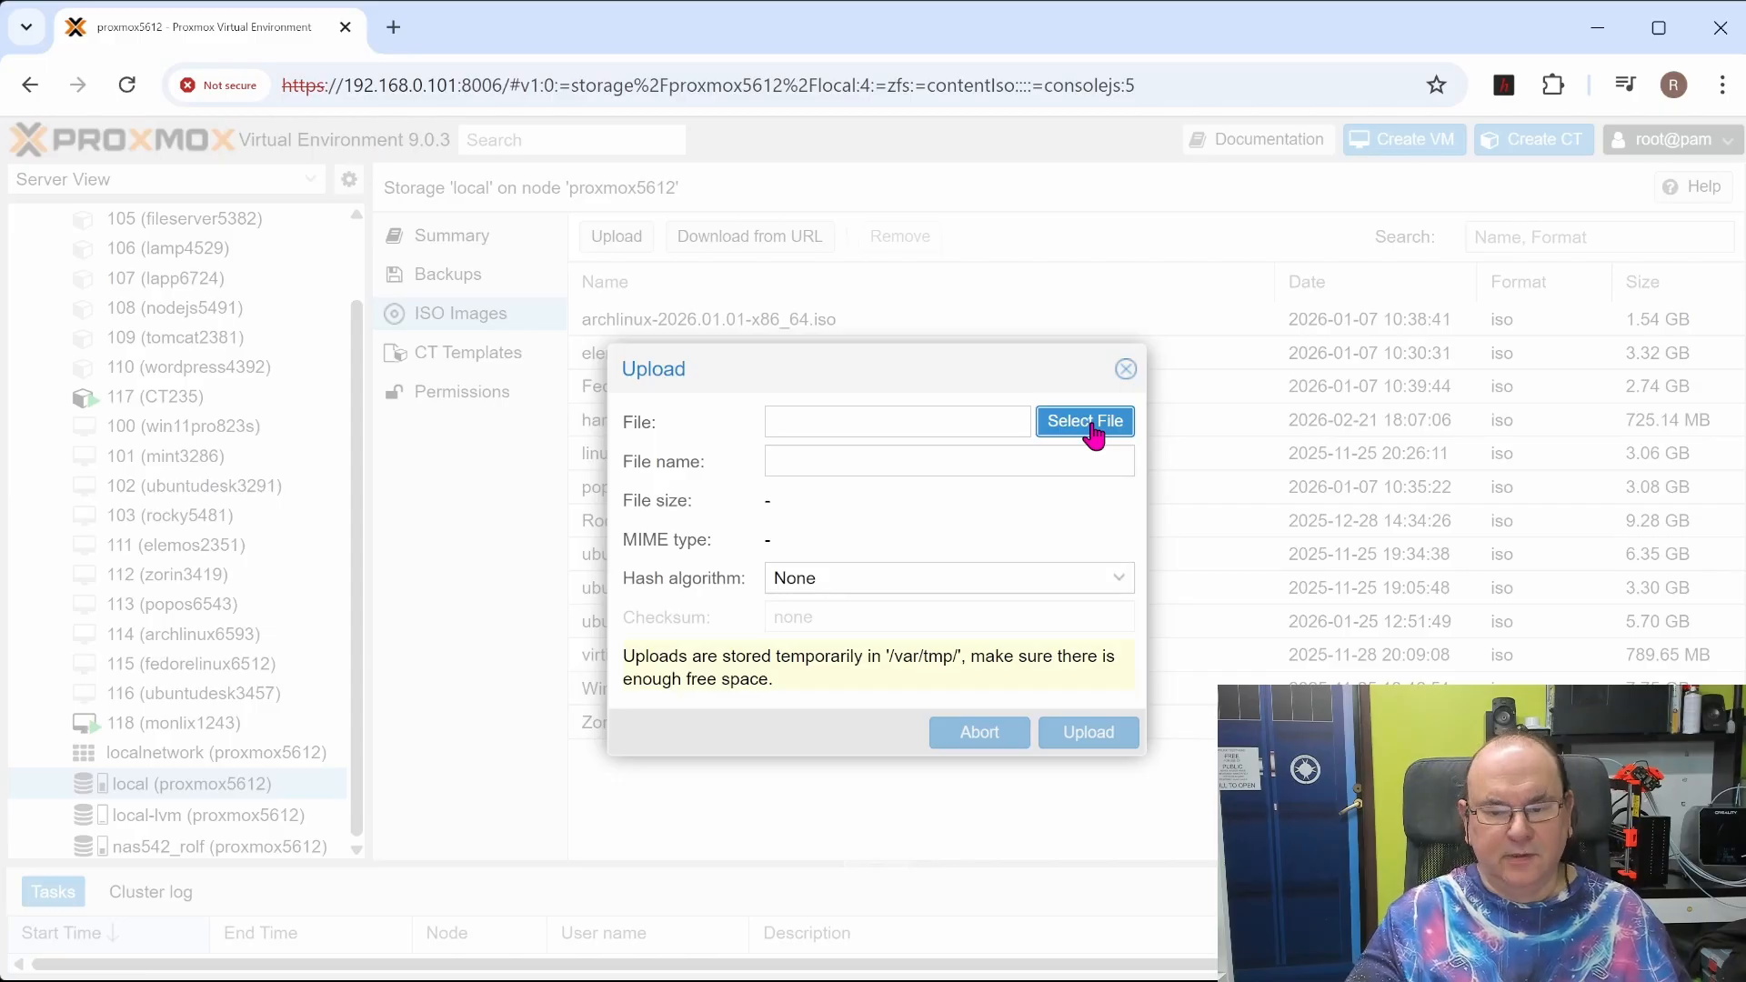
{"action": "left_click", "coordinate": [1125, 369]}
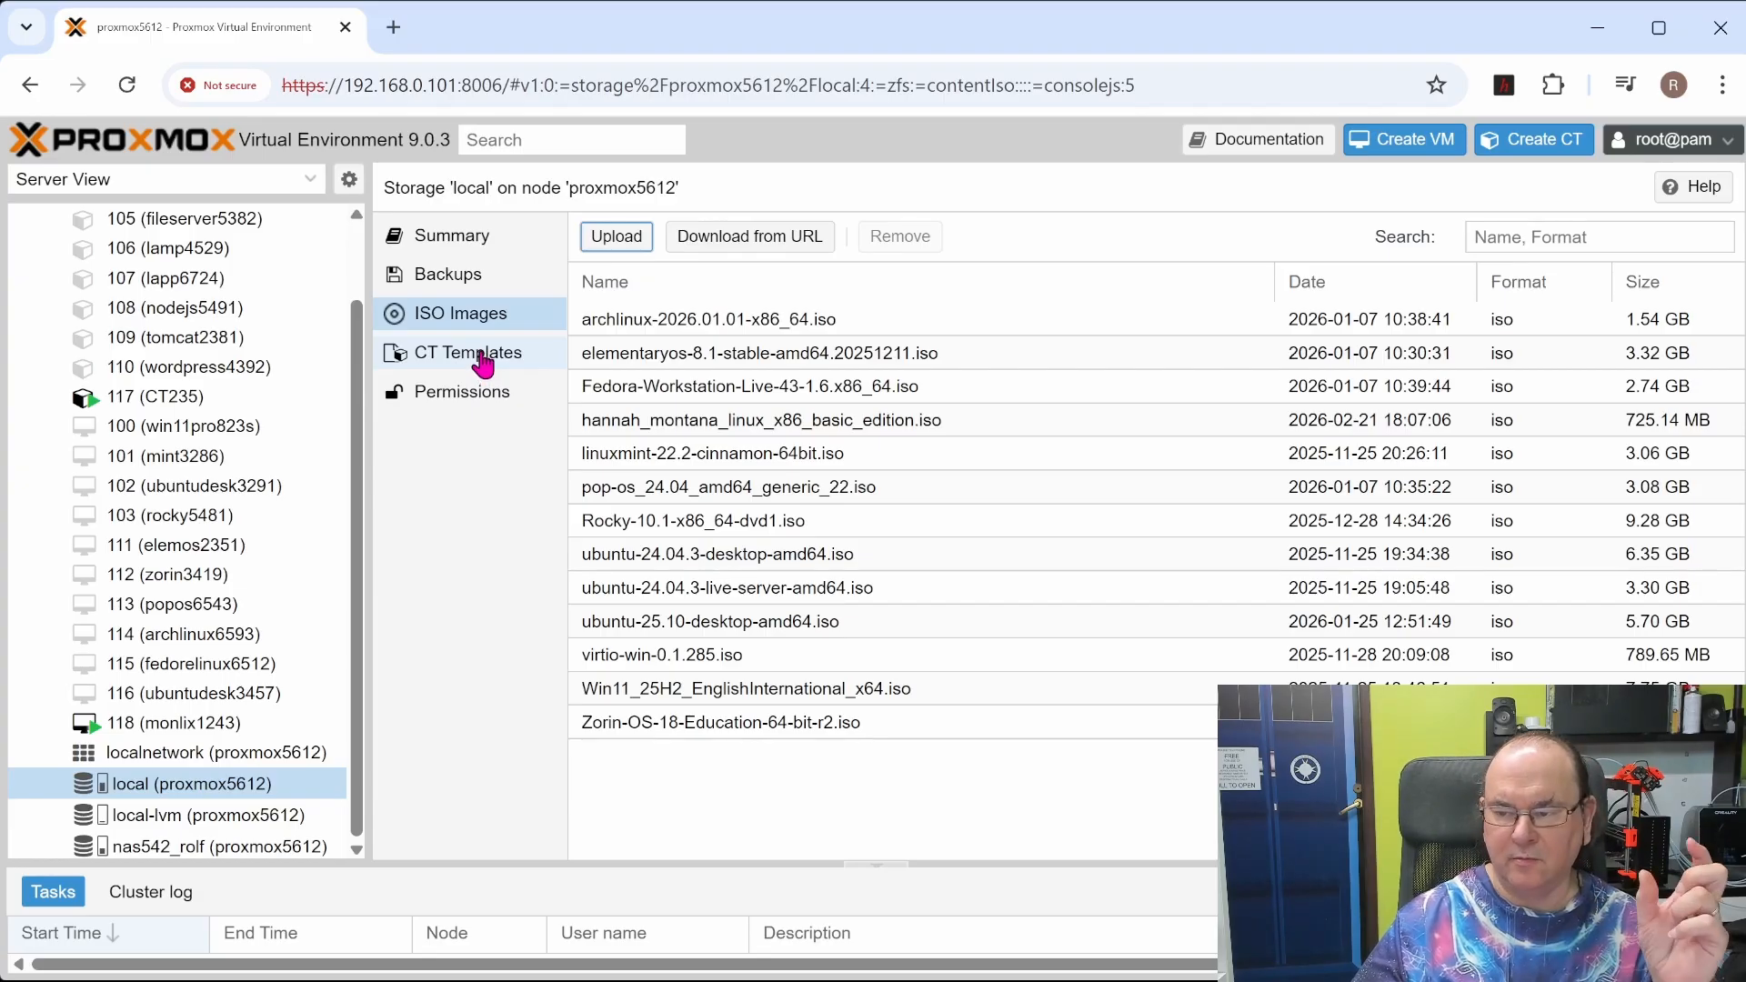
- List the CT Templates on local storage, opening and cancelling the Upload dialog
{"action": "left_click", "coordinate": [483, 364]}
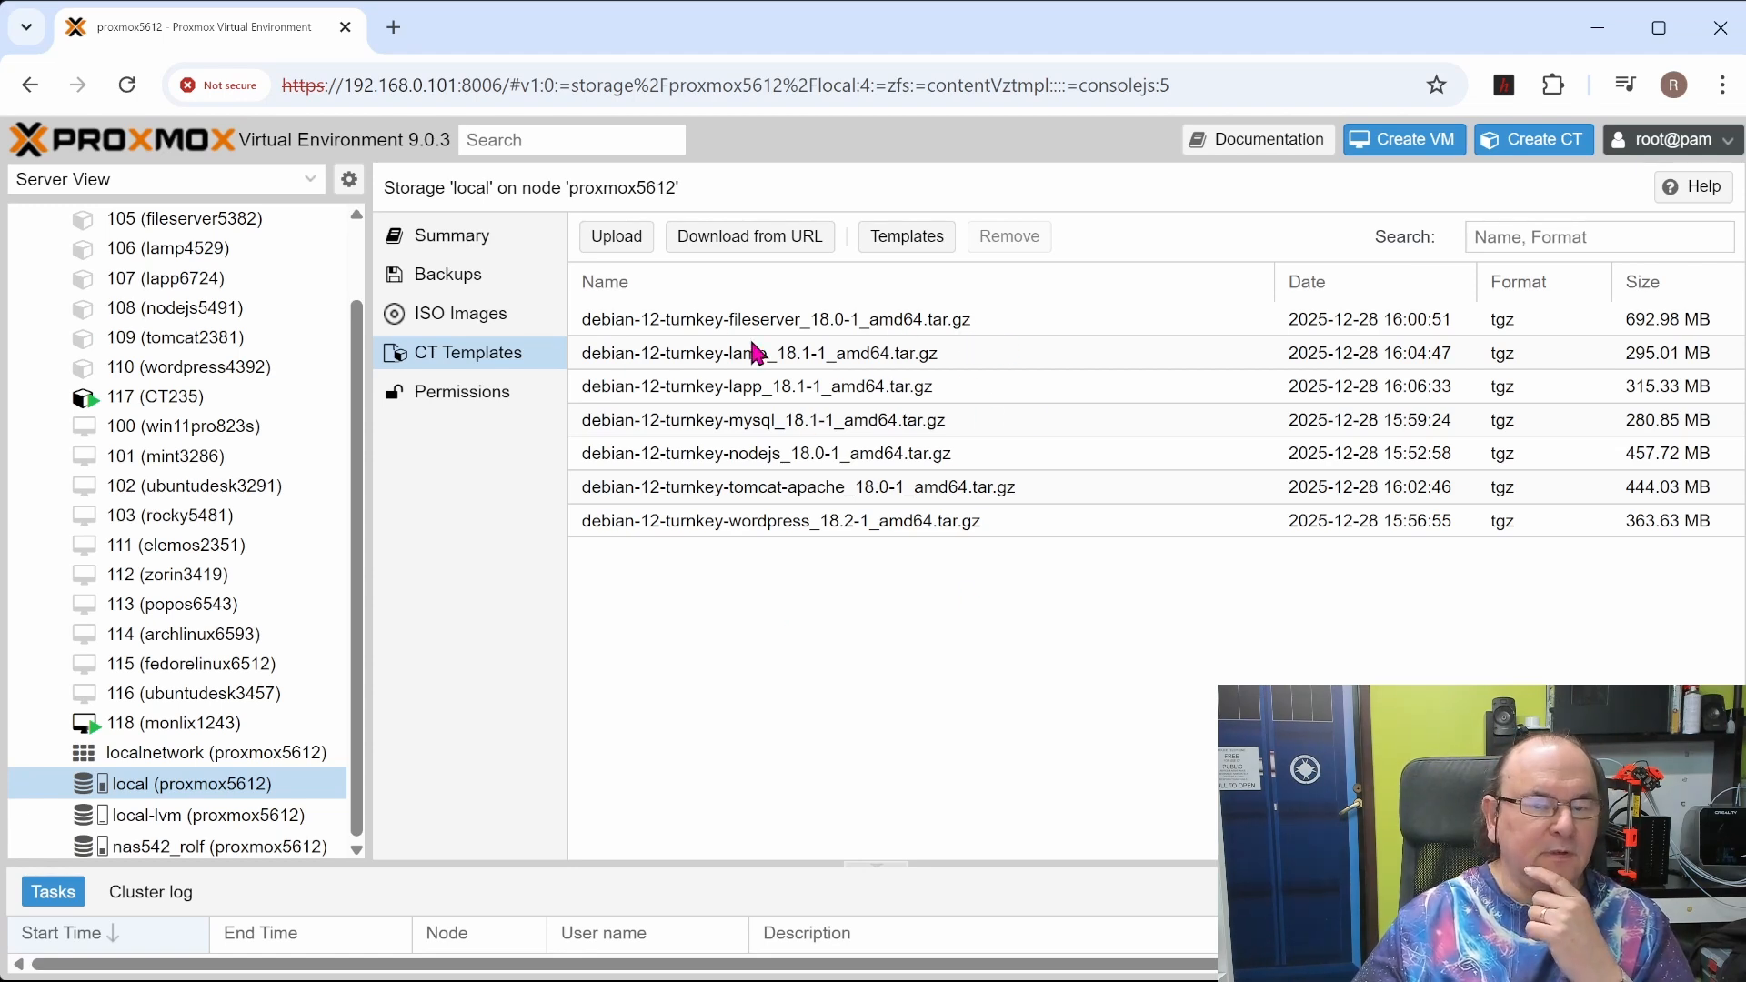
{"action": "left_click", "coordinate": [635, 244]}
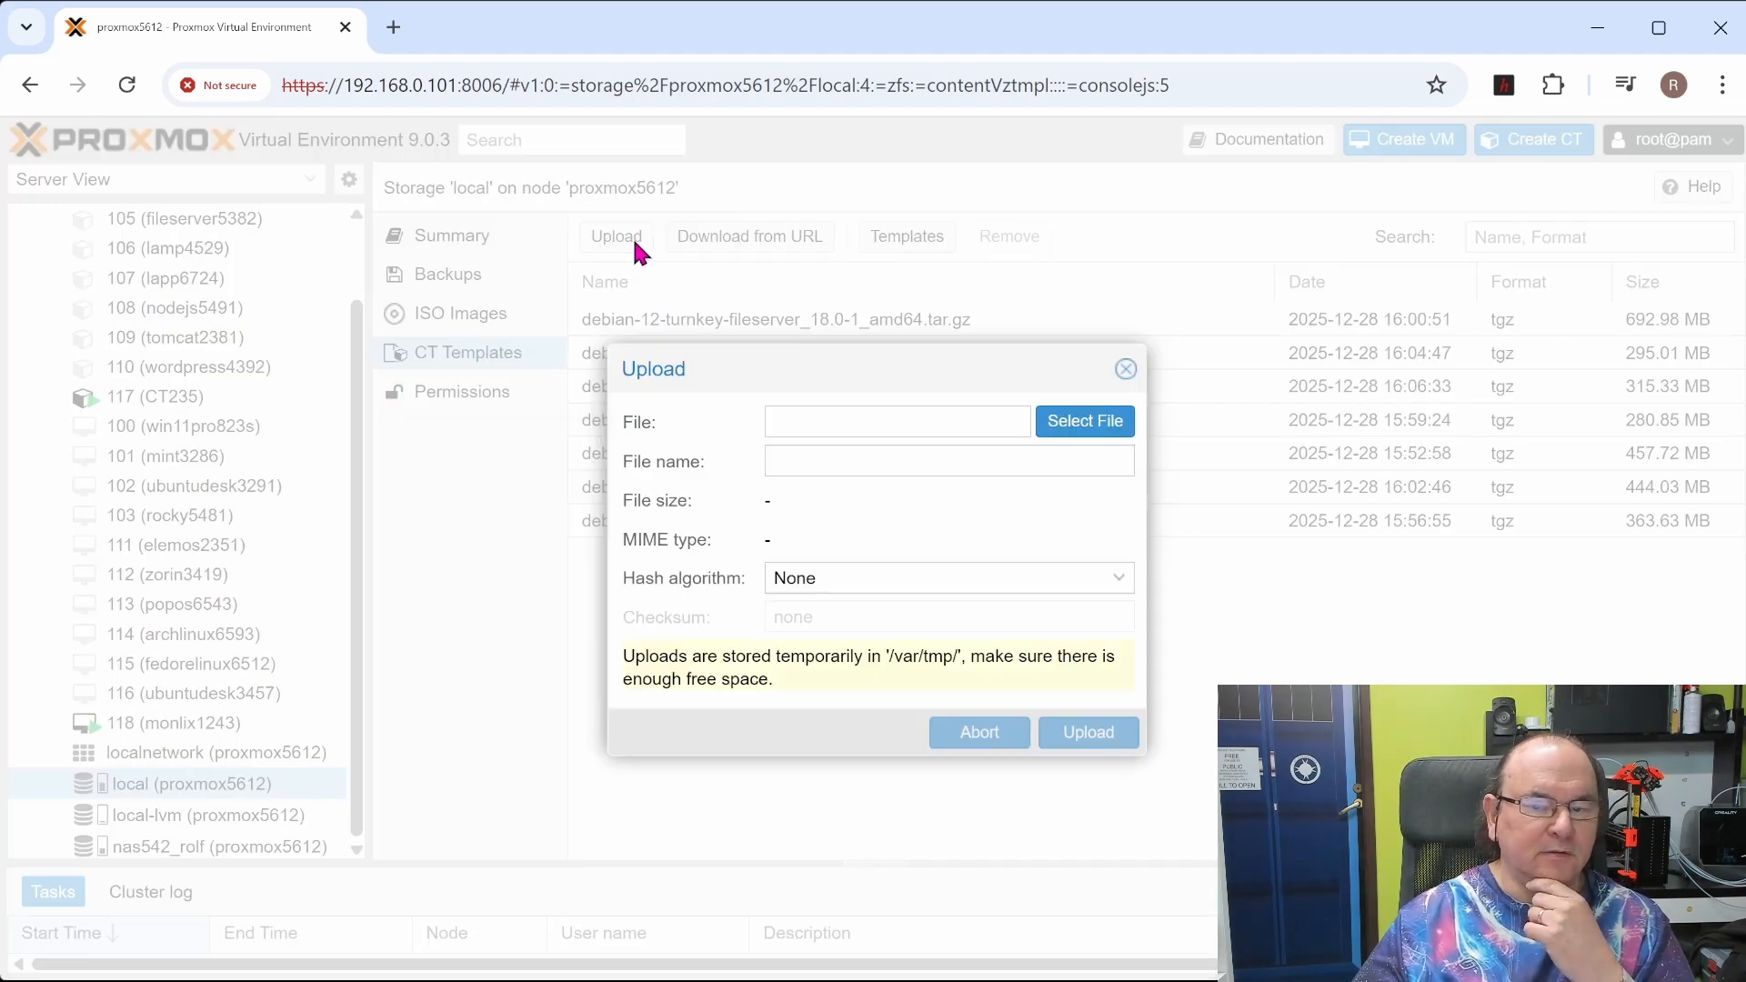
{"action": "left_click", "coordinate": [1125, 370]}
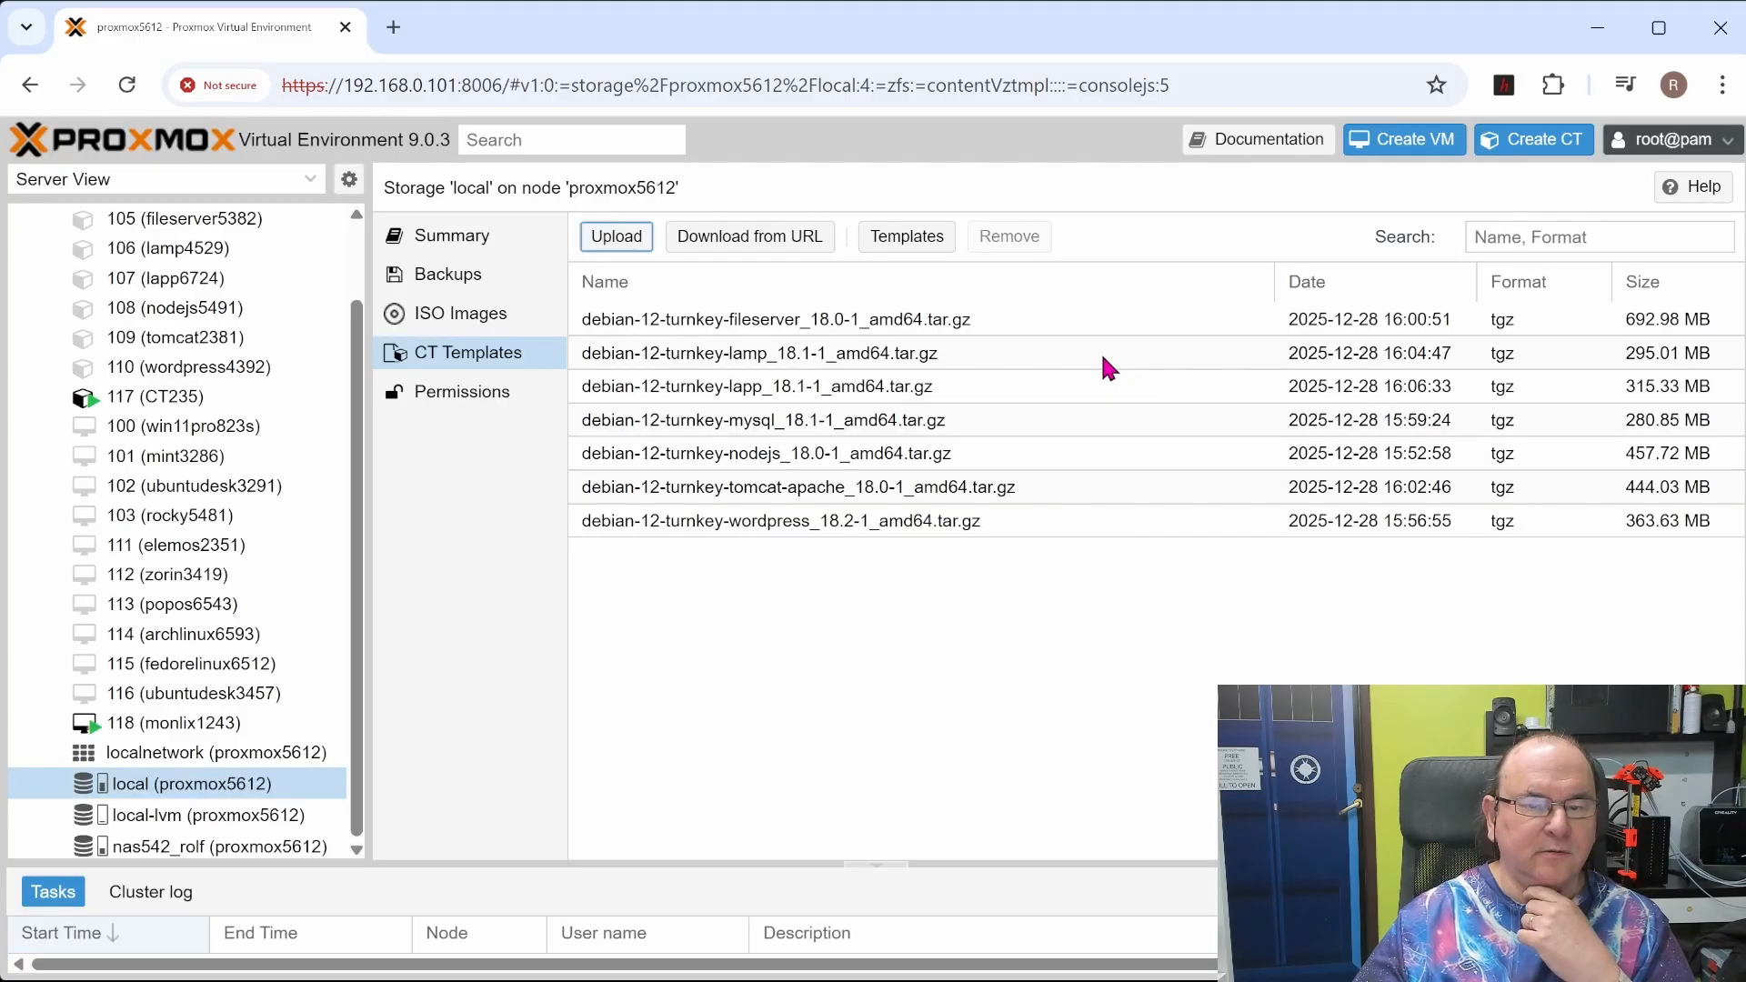
- Browse the downloadable templates, select turnkey-etherpad, and close the list
{"action": "left_click", "coordinate": [940, 247]}
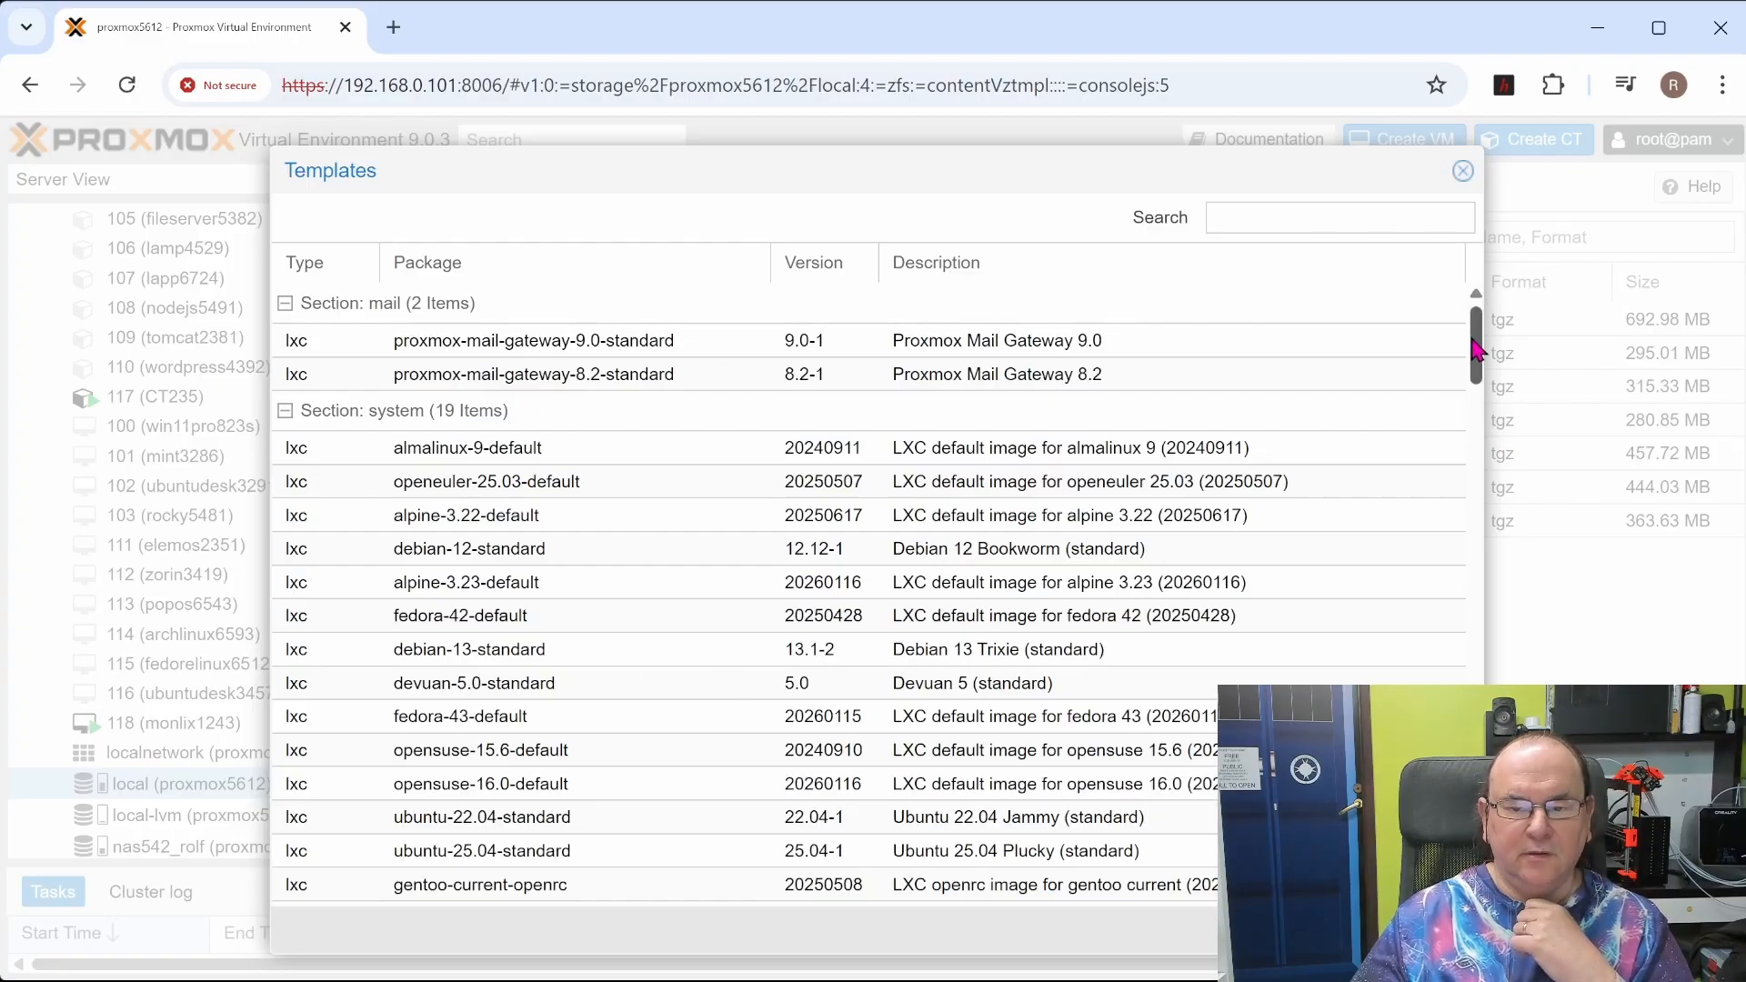
{"action": "left_click_drag", "start_coordinate": [1474, 340], "coordinate": [1455, 510]}
{"action": "left_click", "coordinate": [1094, 492]}
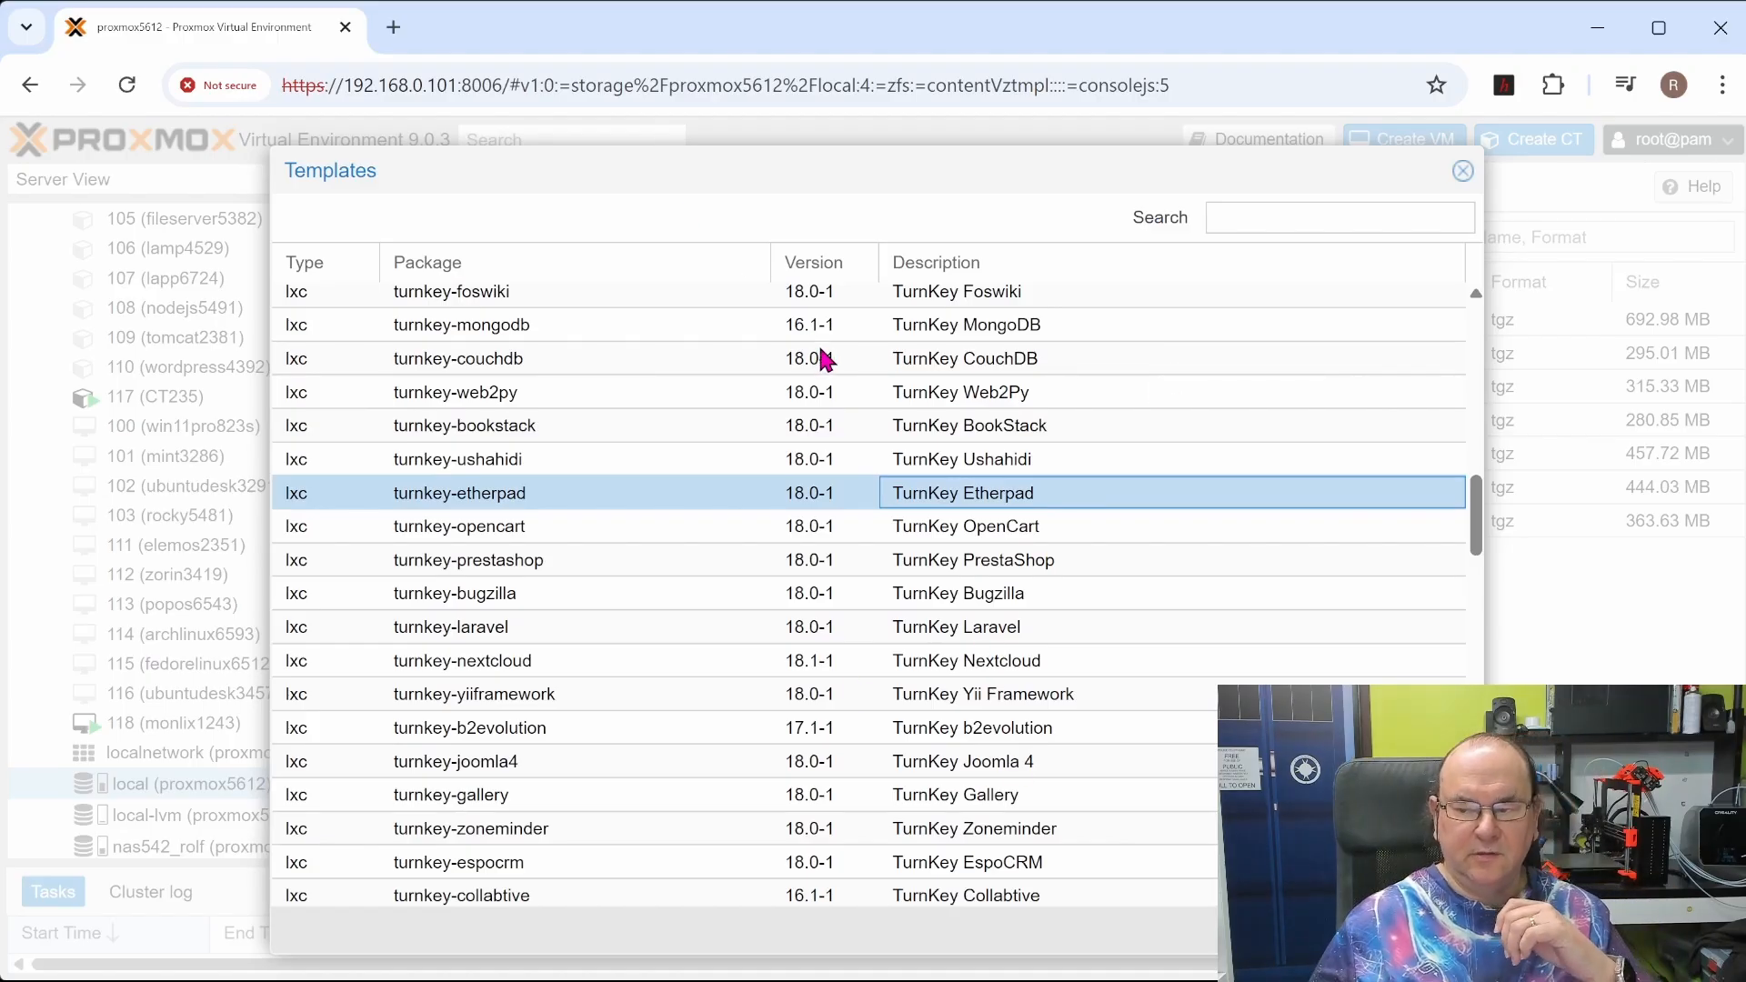
{"action": "left_click", "coordinate": [1464, 173]}
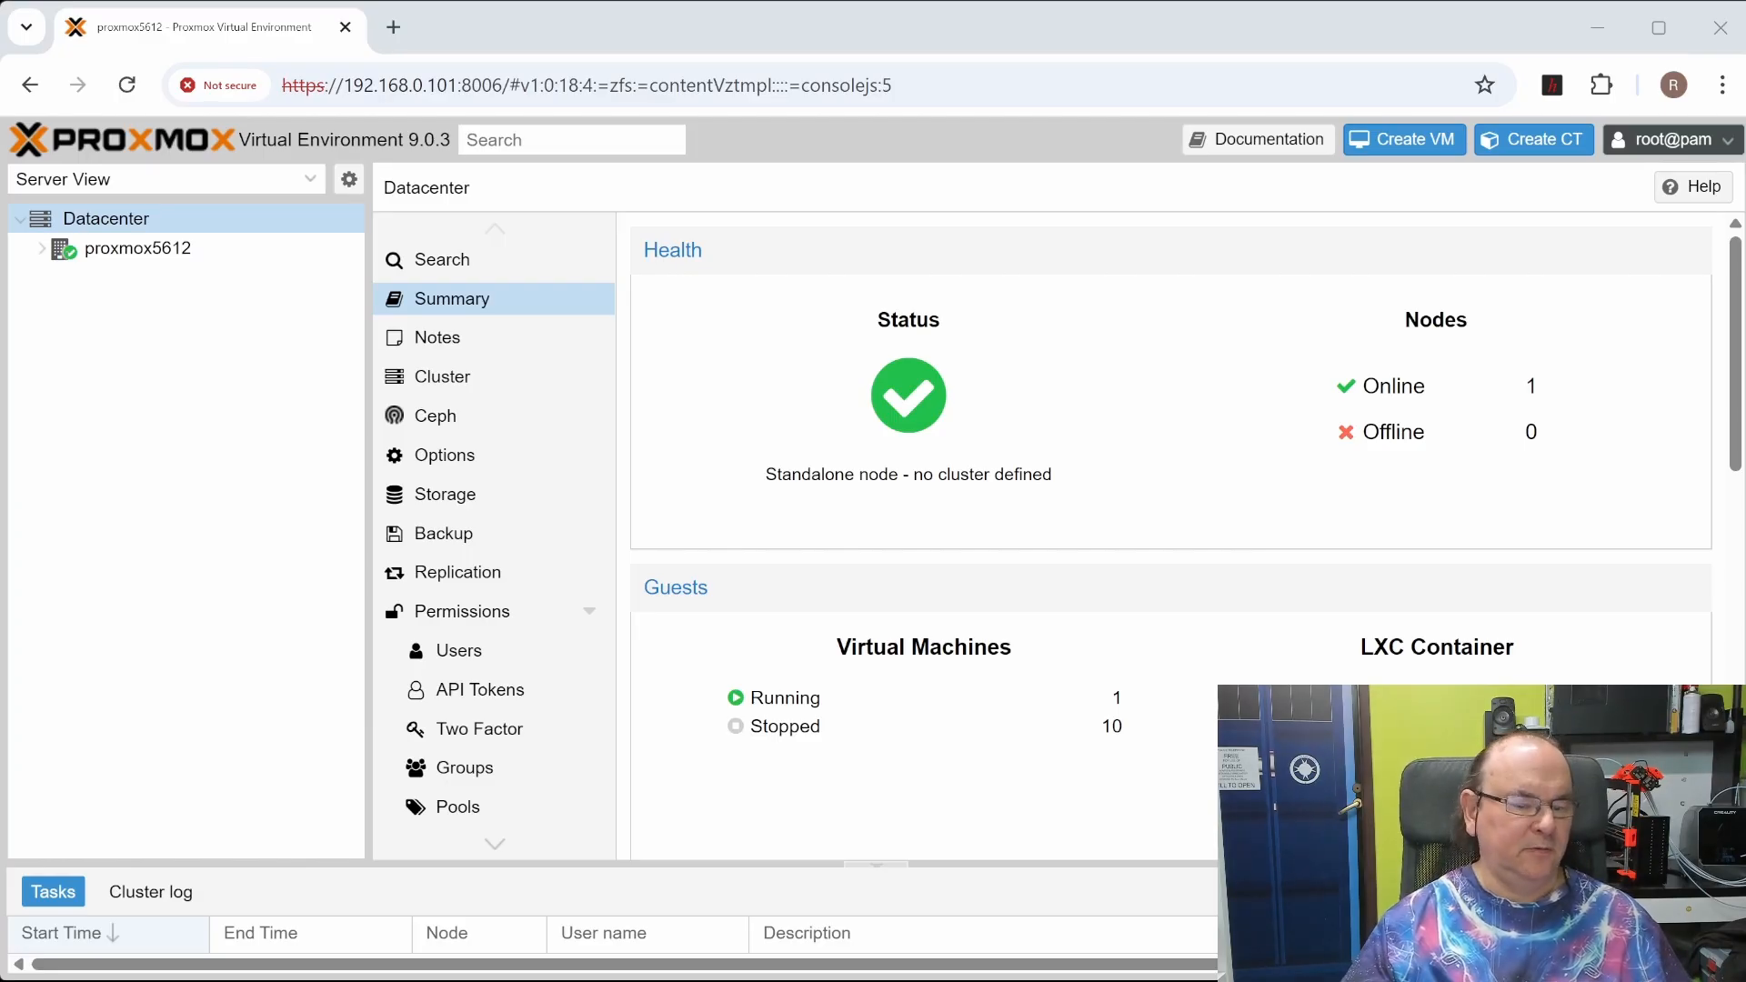
- Switch the tree to Folder View, expand LXC Container, and launch Create CT (CT ID 119)
{"action": "left_click", "coordinate": [310, 179]}
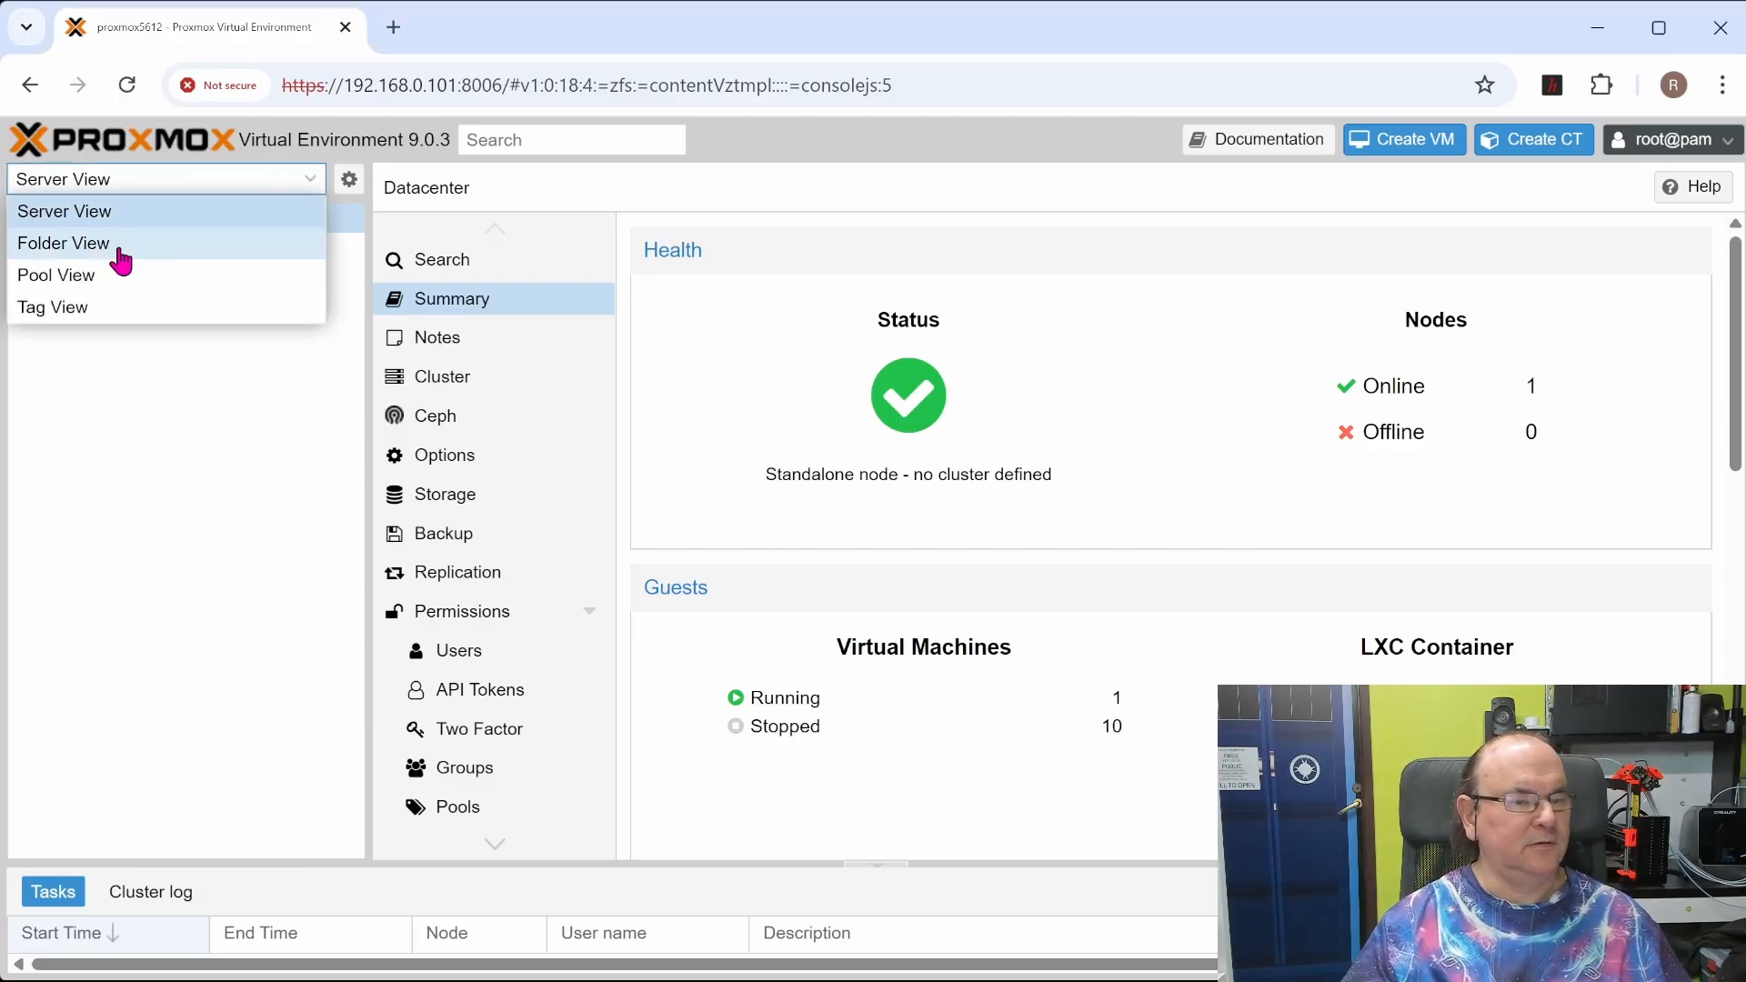
{"action": "left_click", "coordinate": [125, 241]}
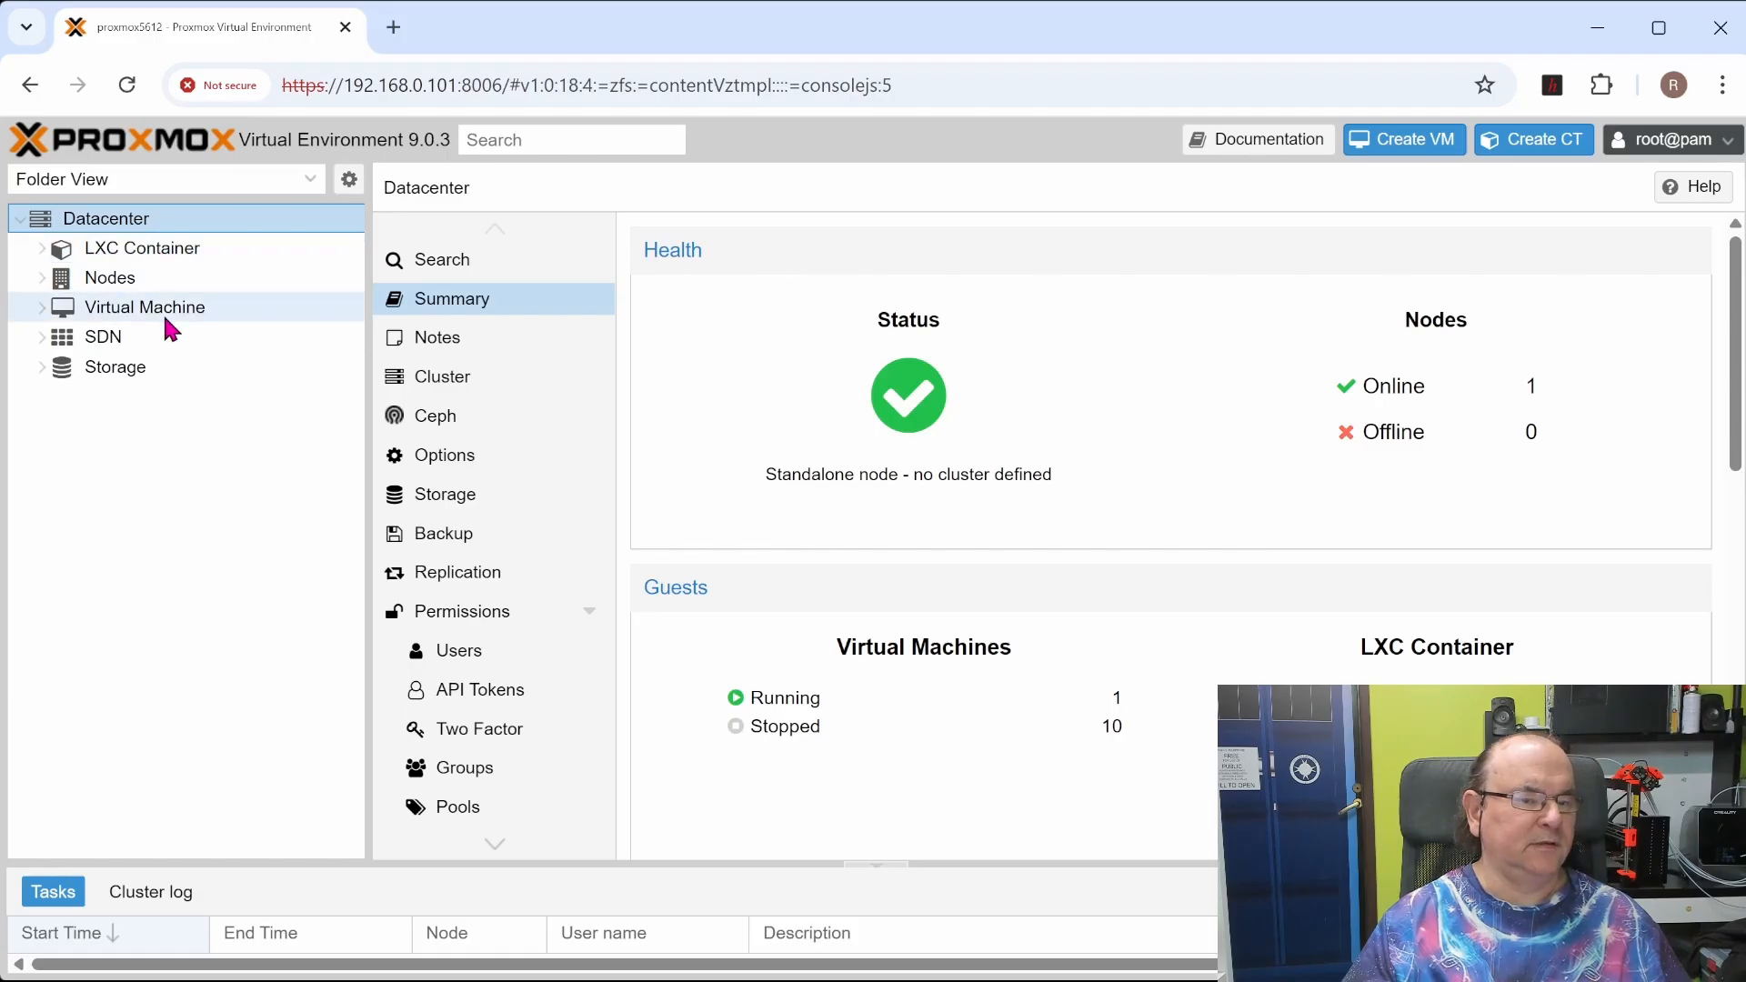
{"action": "left_click", "coordinate": [52, 251]}
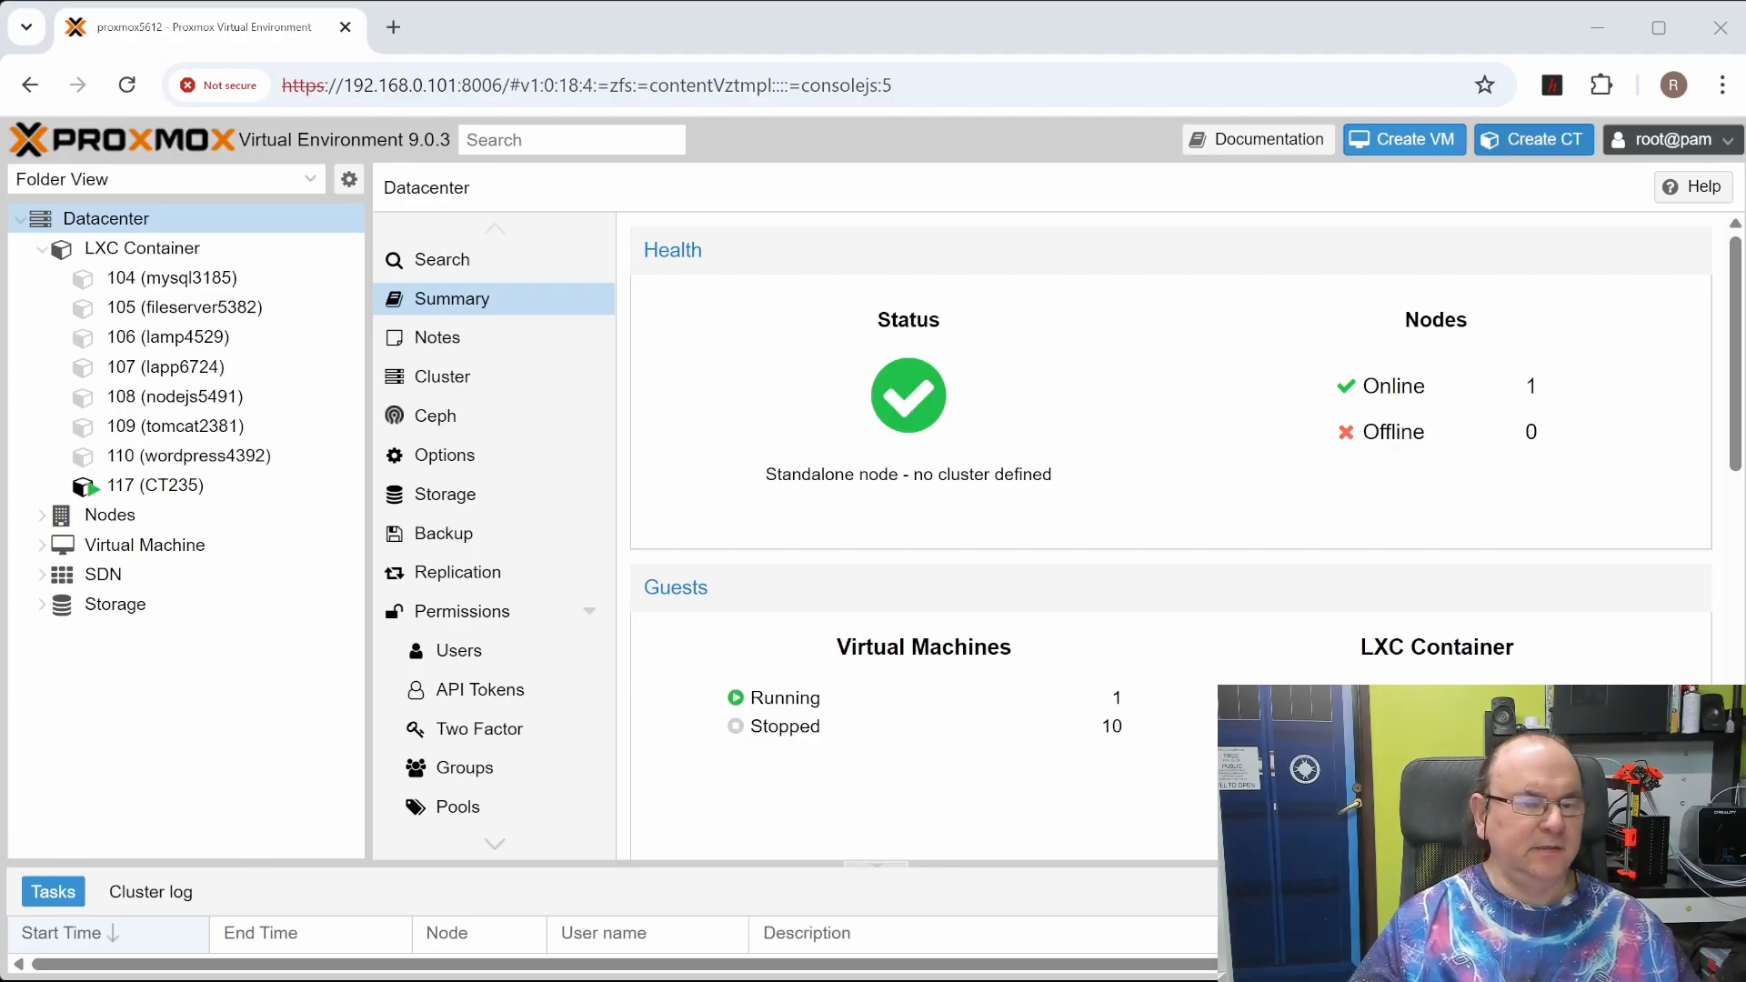
{"action": "left_click", "coordinate": [1543, 141]}
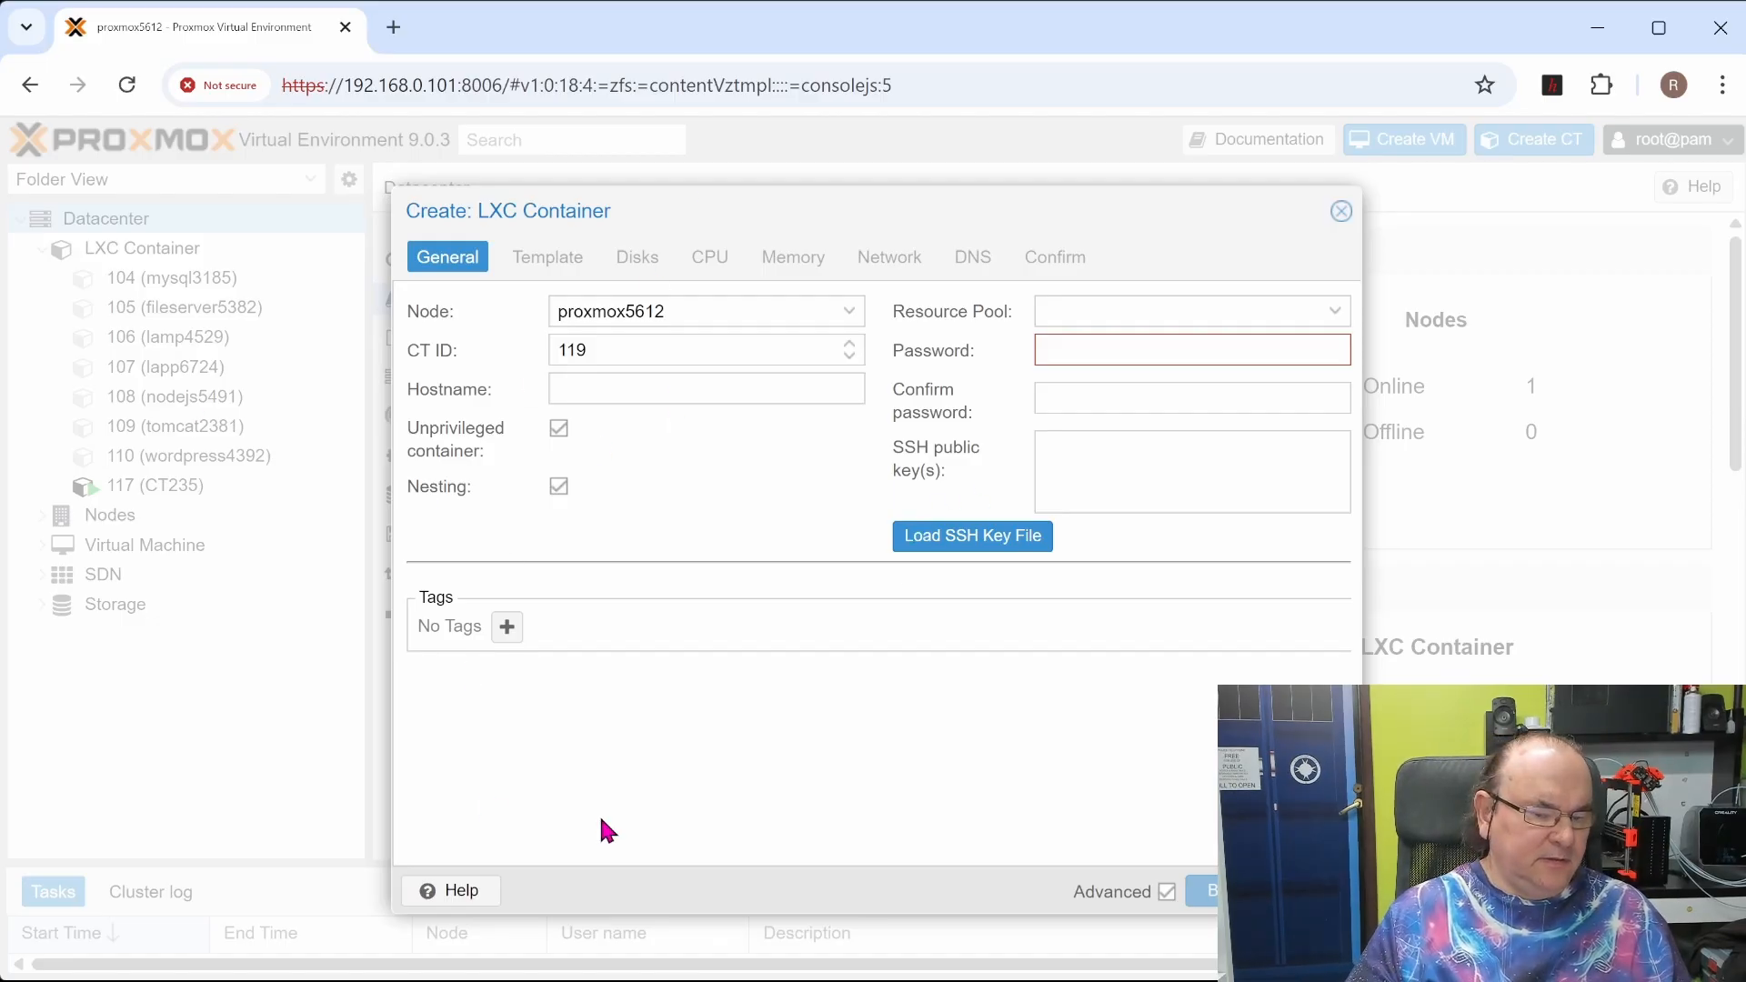
- Enter hostname CT235 and type the root password in both password fields
{"action": "left_click", "coordinate": [605, 390]}
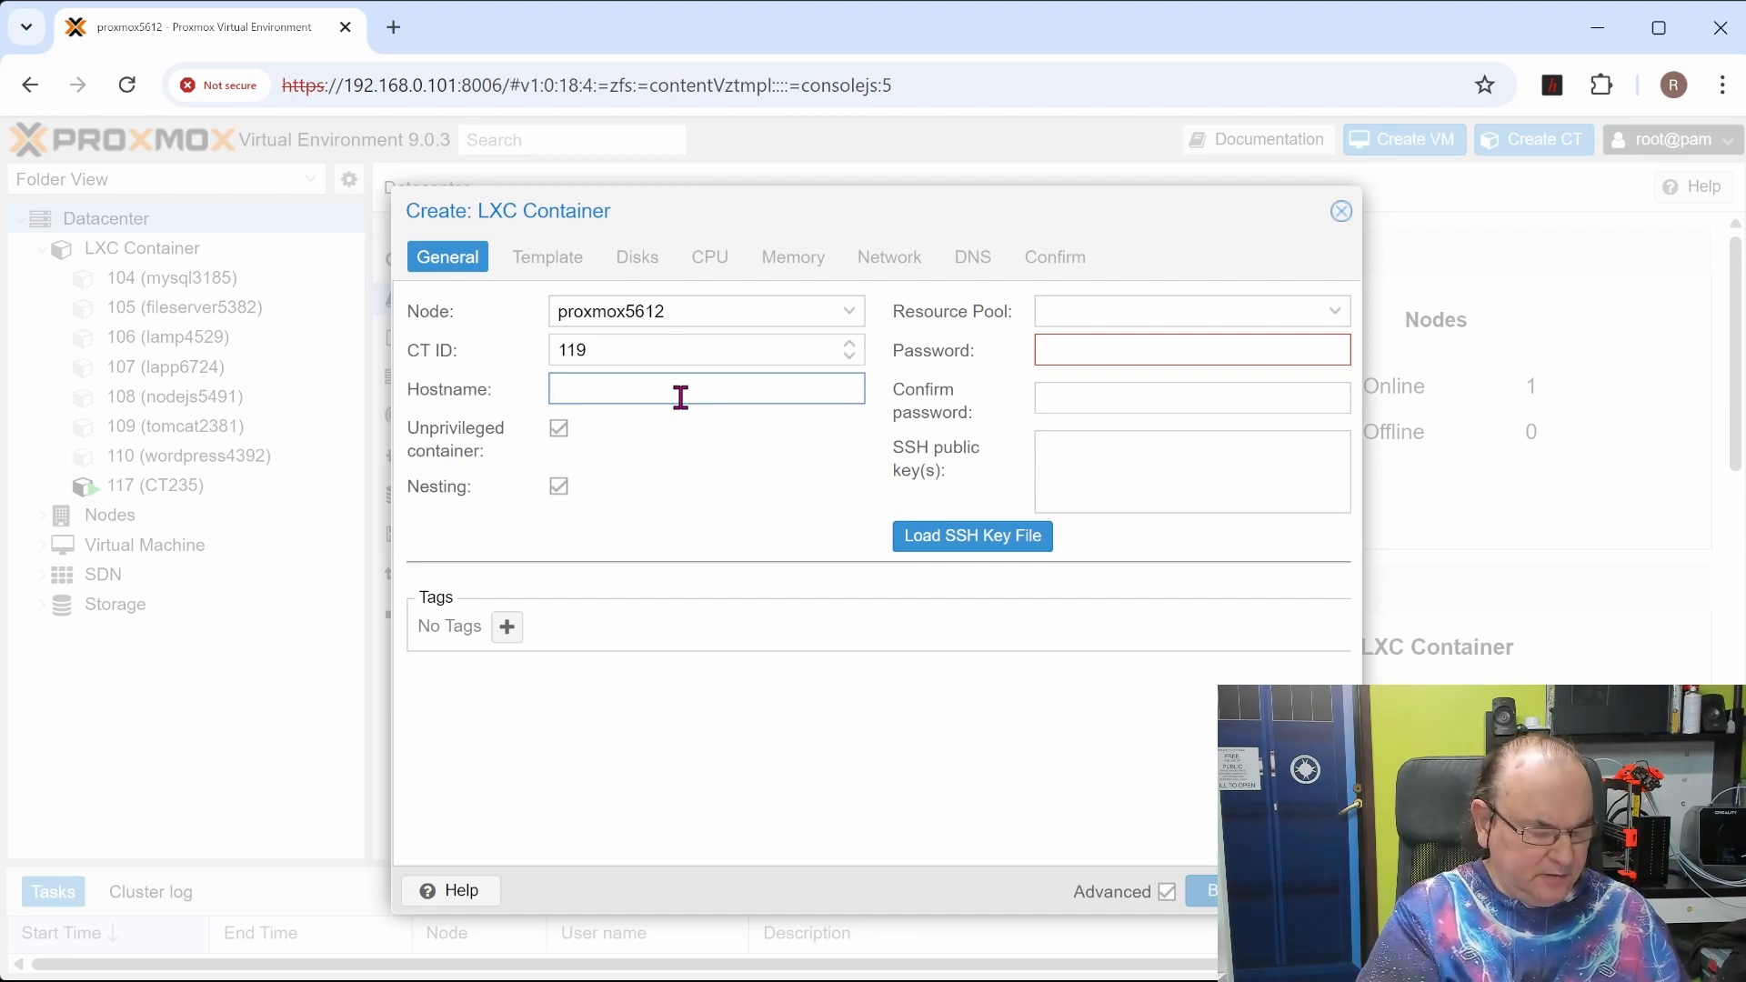
{"action": "type", "text": "CT"}
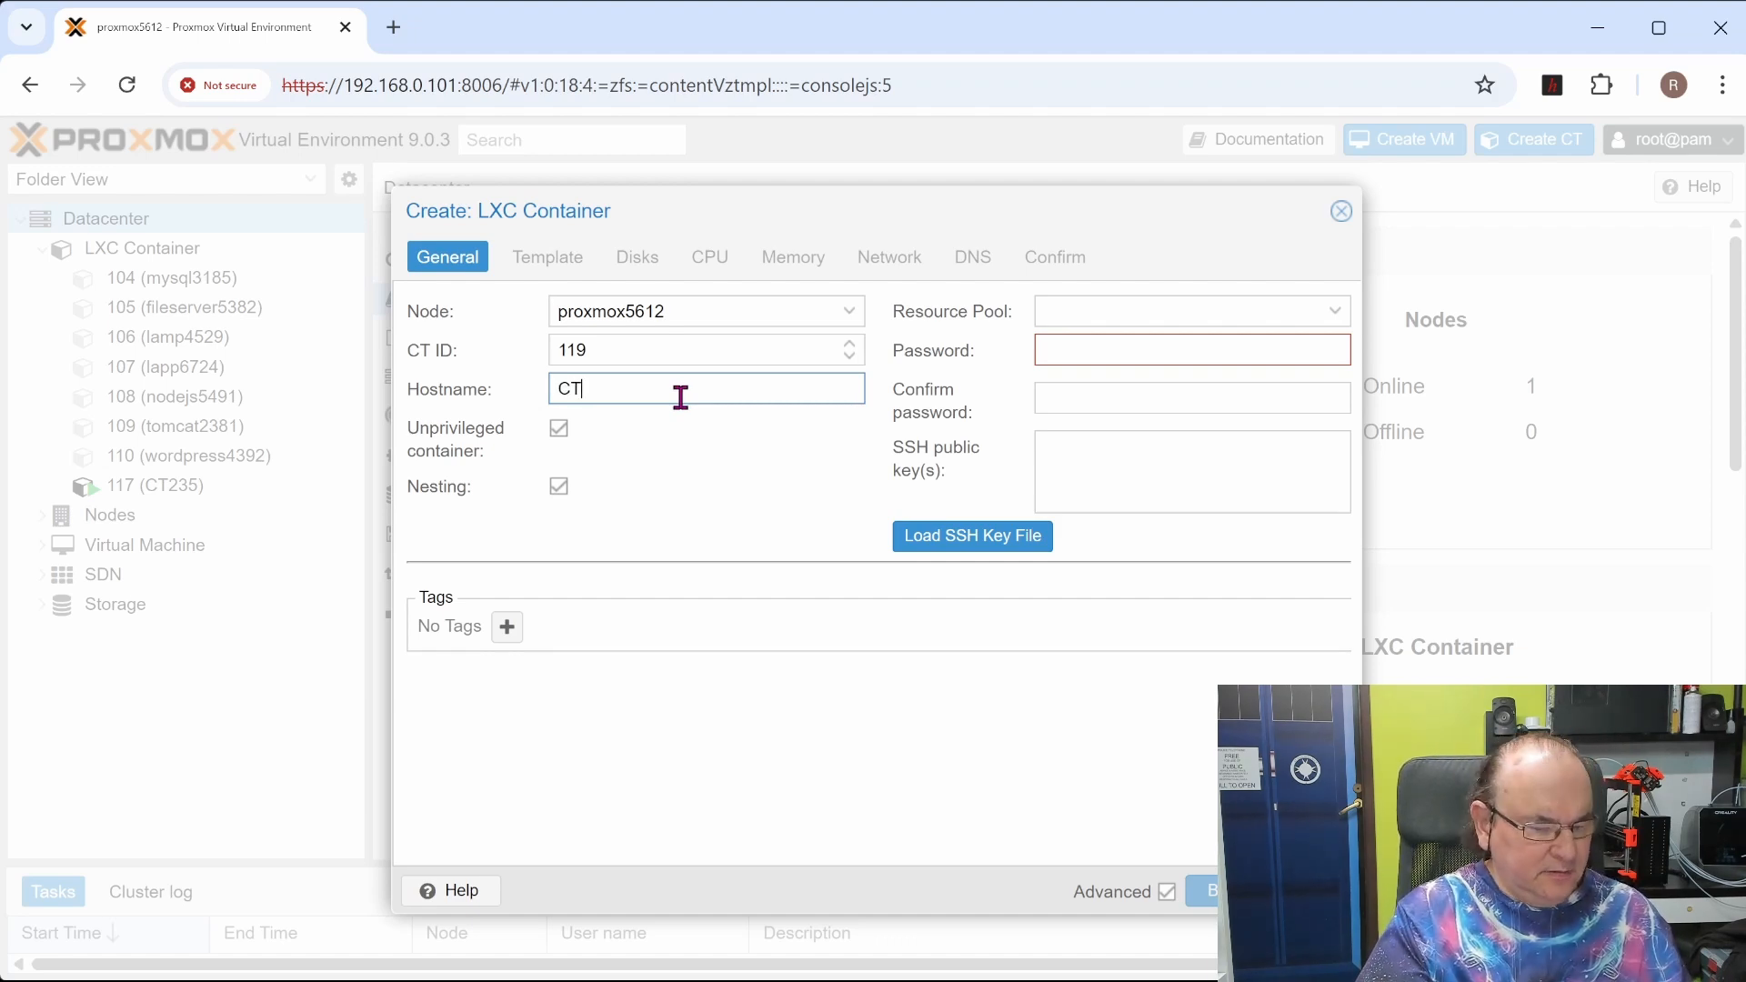
{"action": "type", "text": "23"}
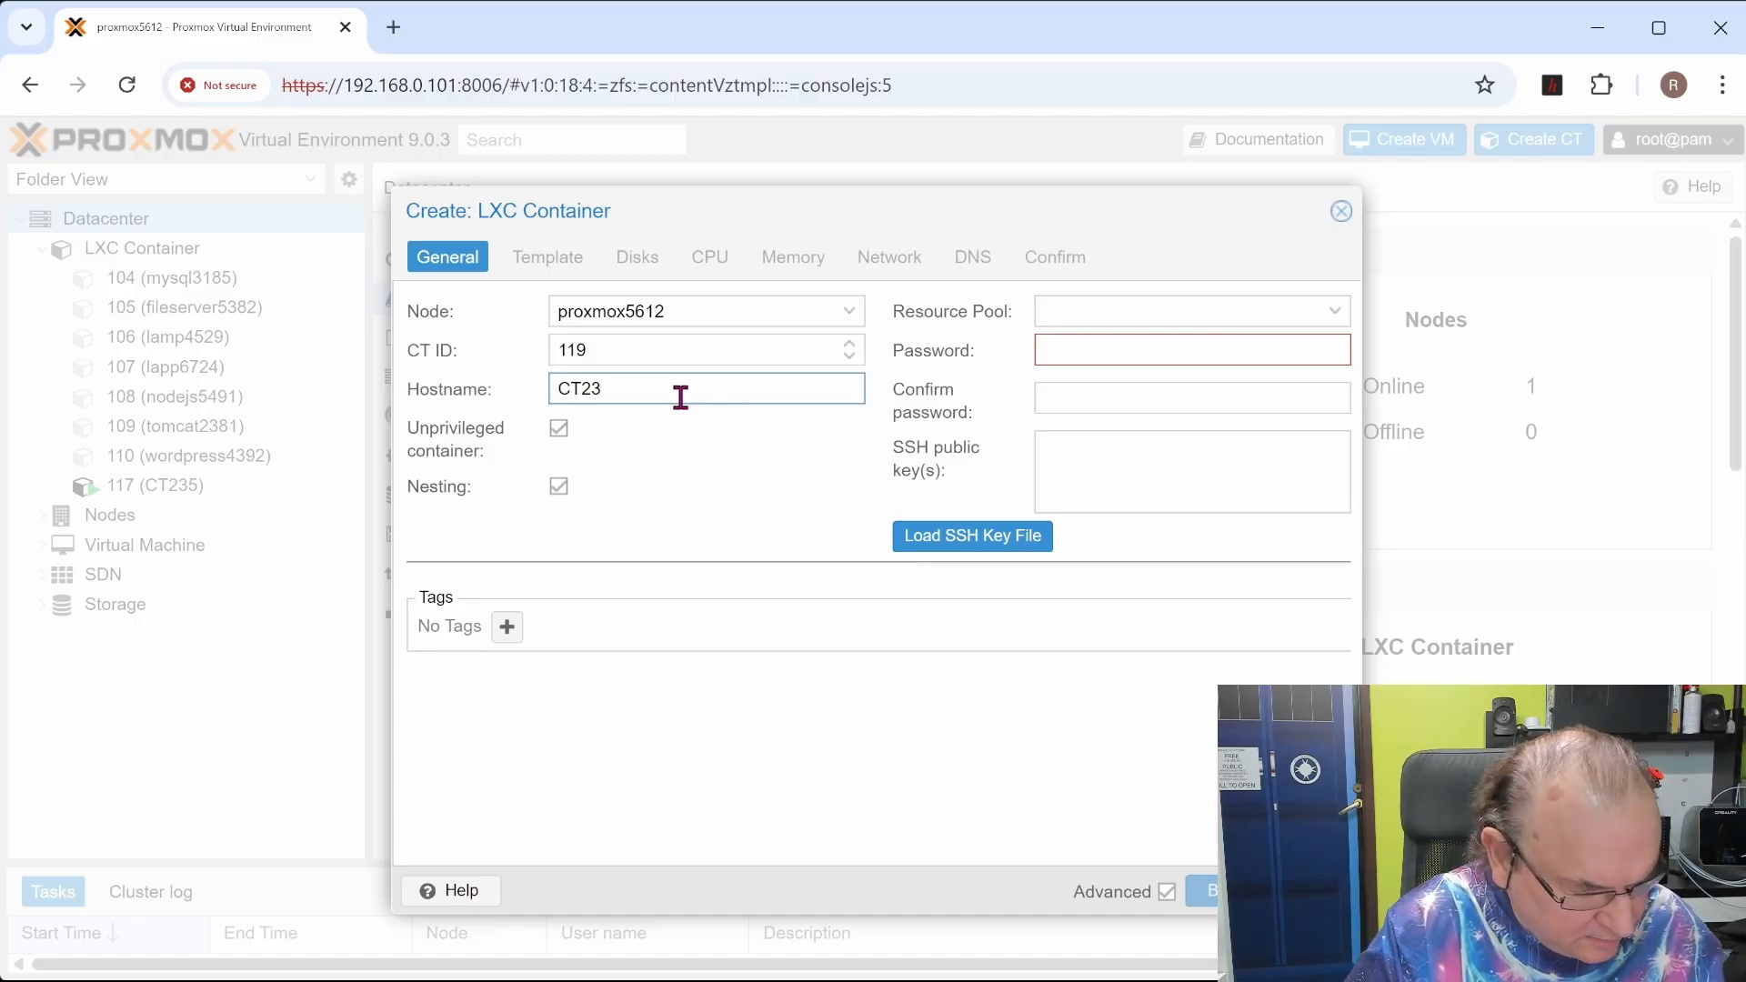
{"action": "type", "text": "5"}
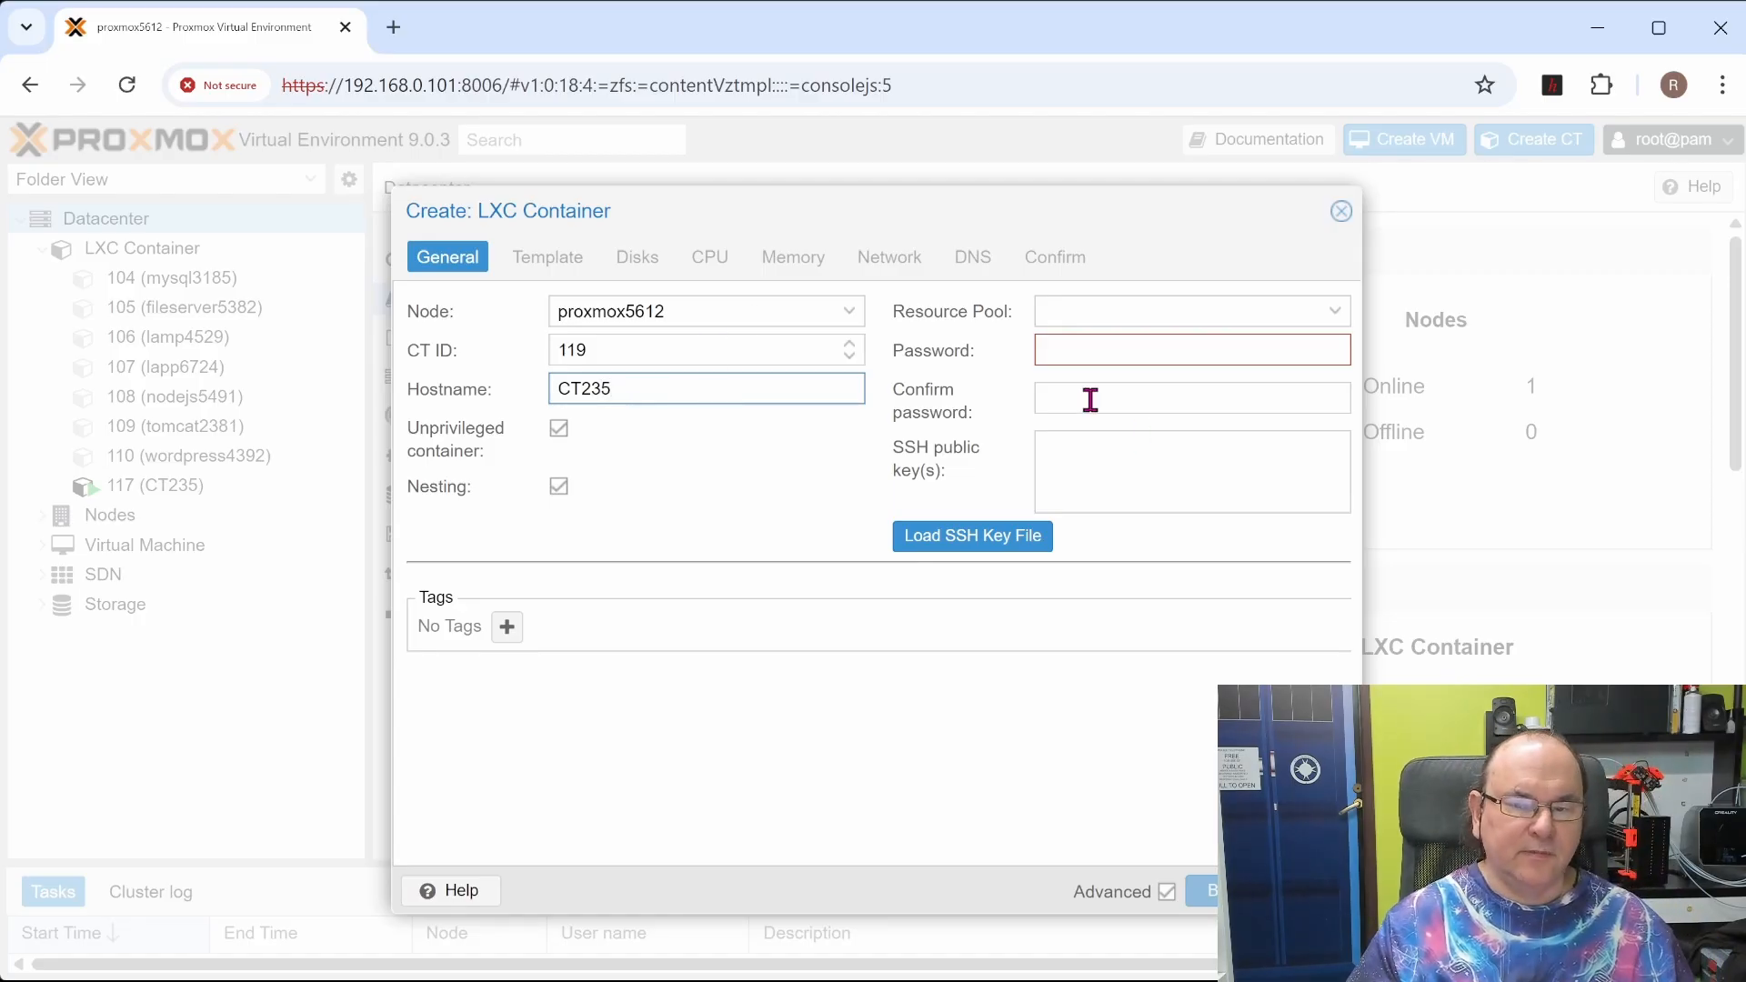
{"action": "left_click", "coordinate": [1092, 347]}
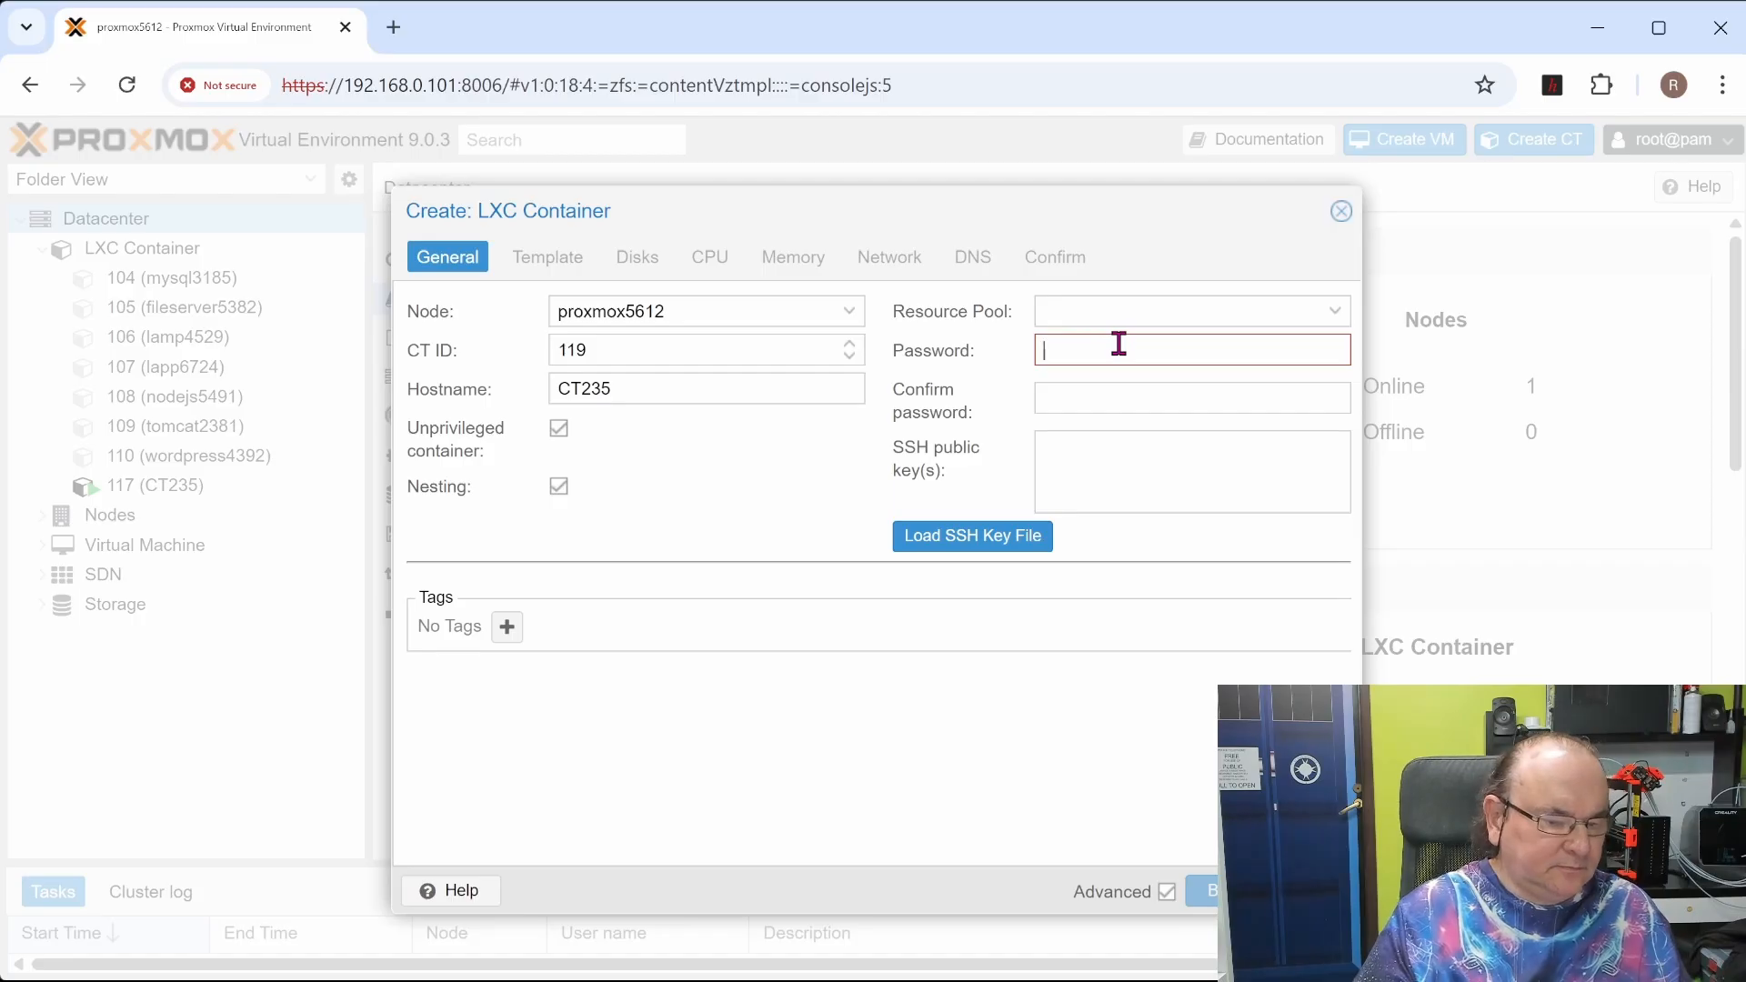
{"action": "type", "text": "•••••"}
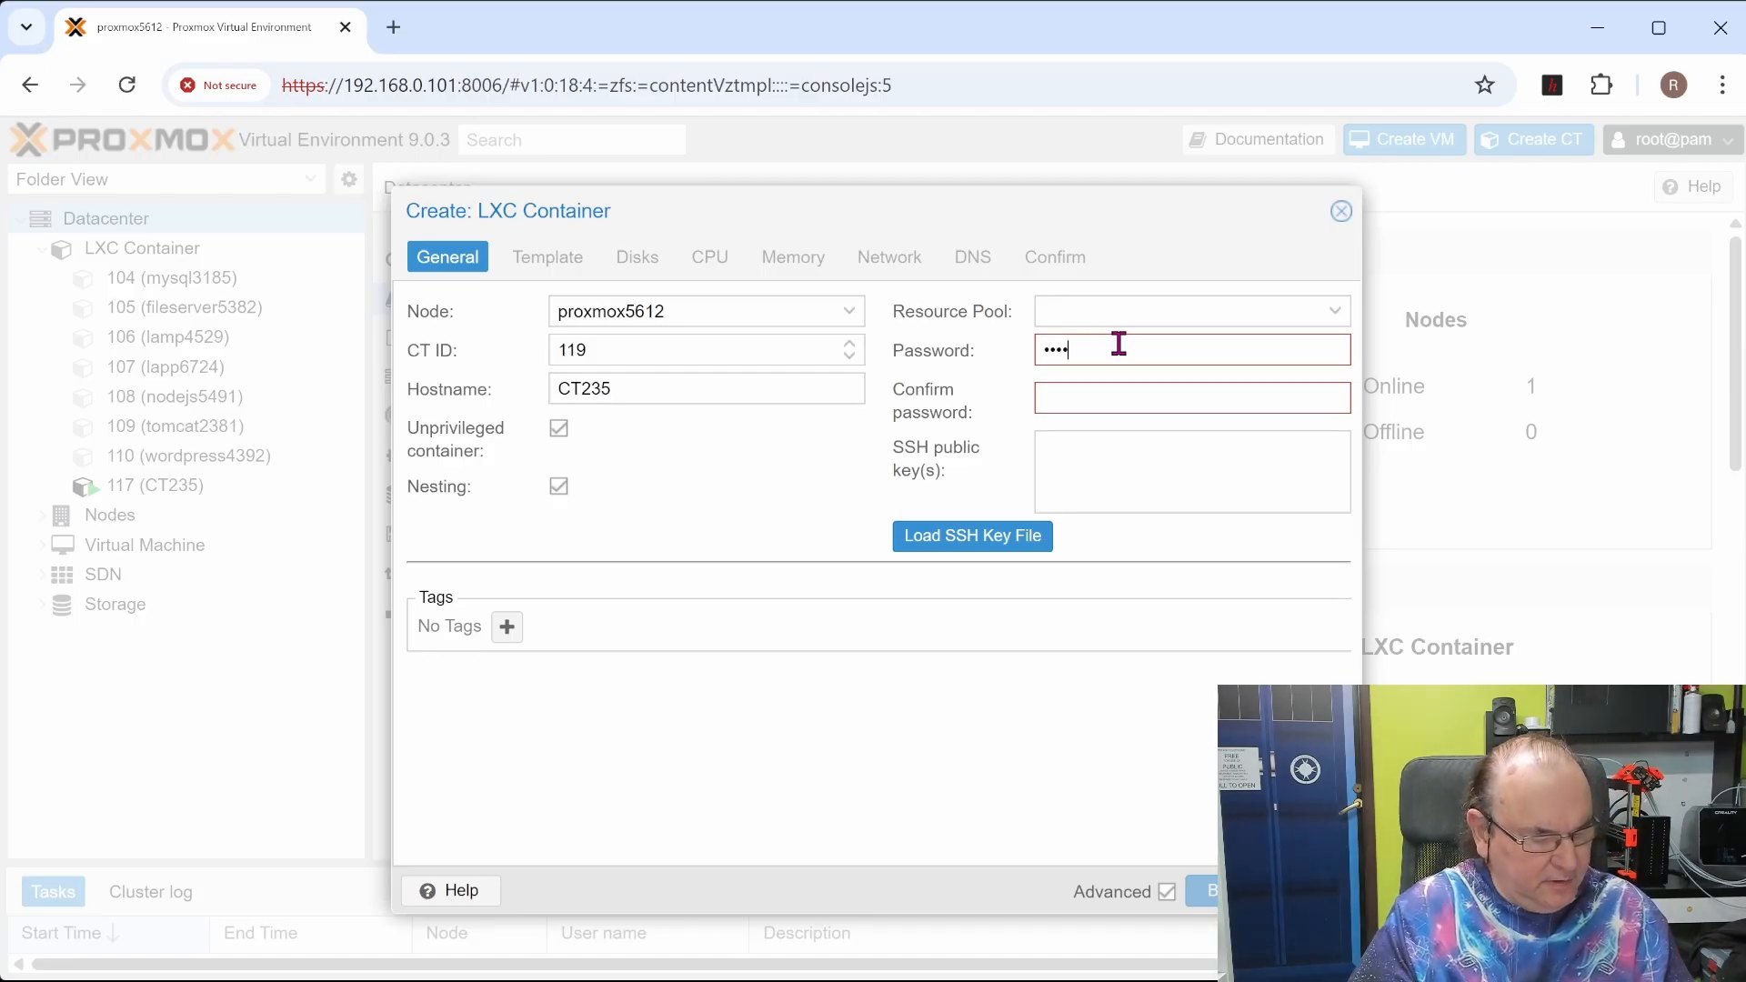
{"action": "left_click", "coordinate": [1087, 396]}
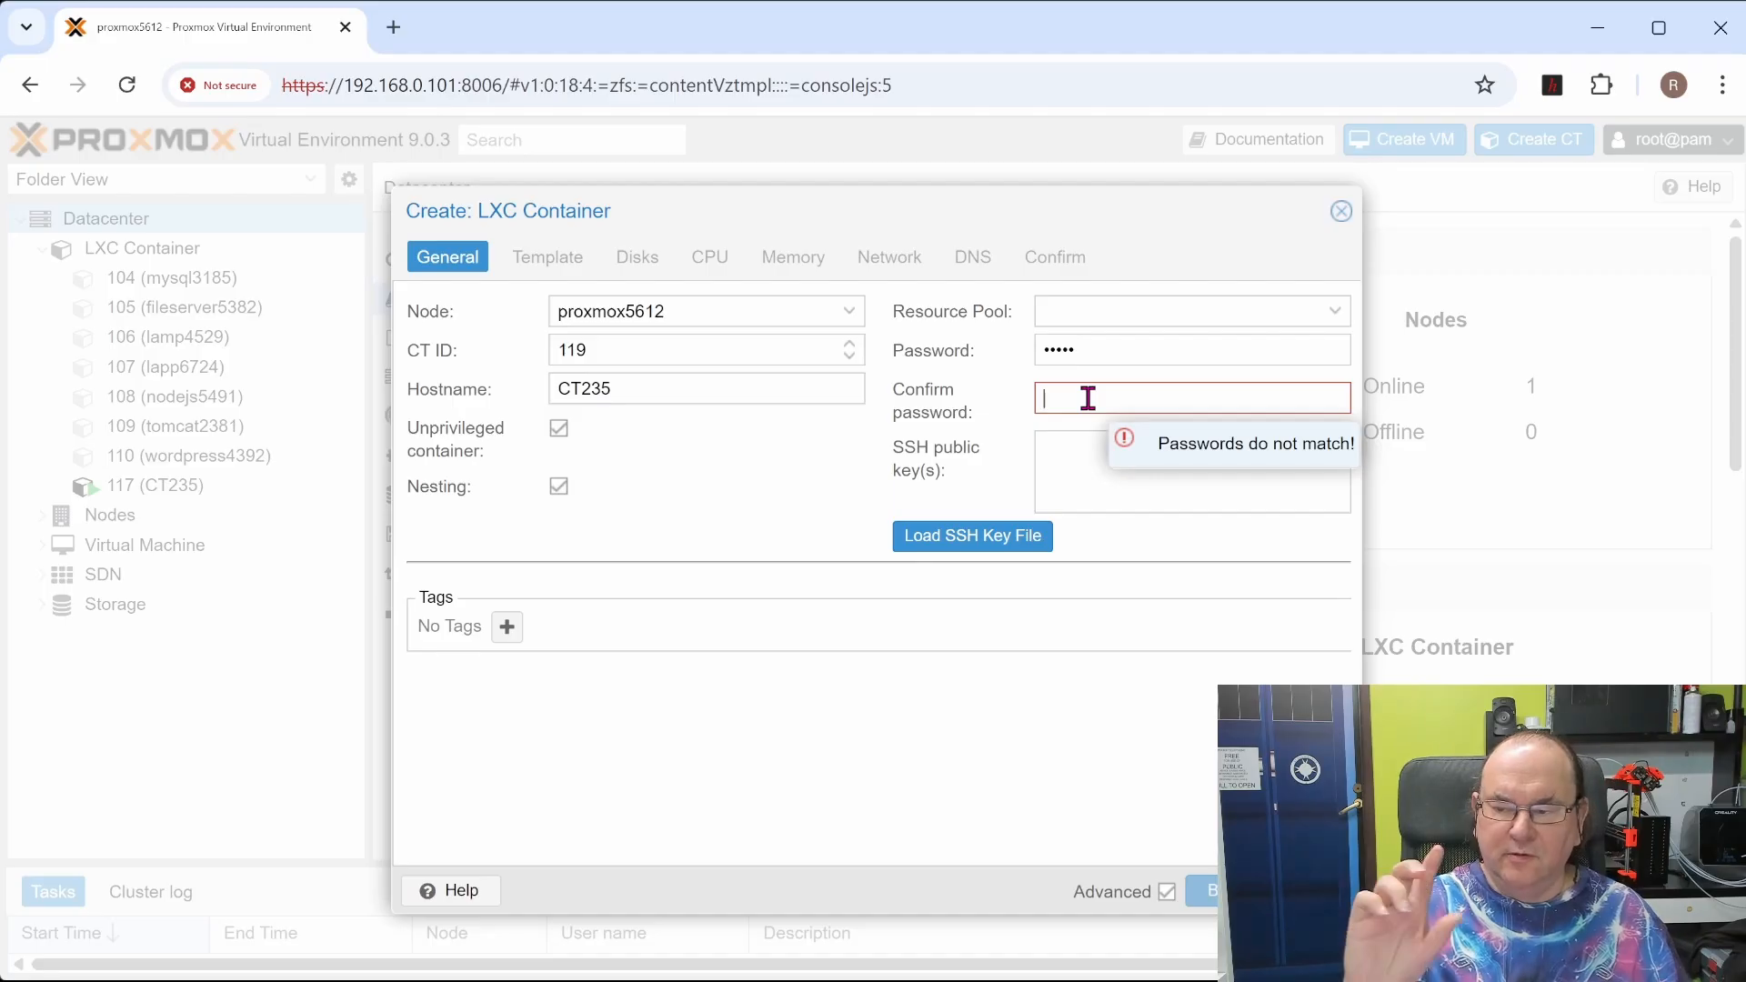
{"action": "type", "text": "•••"}
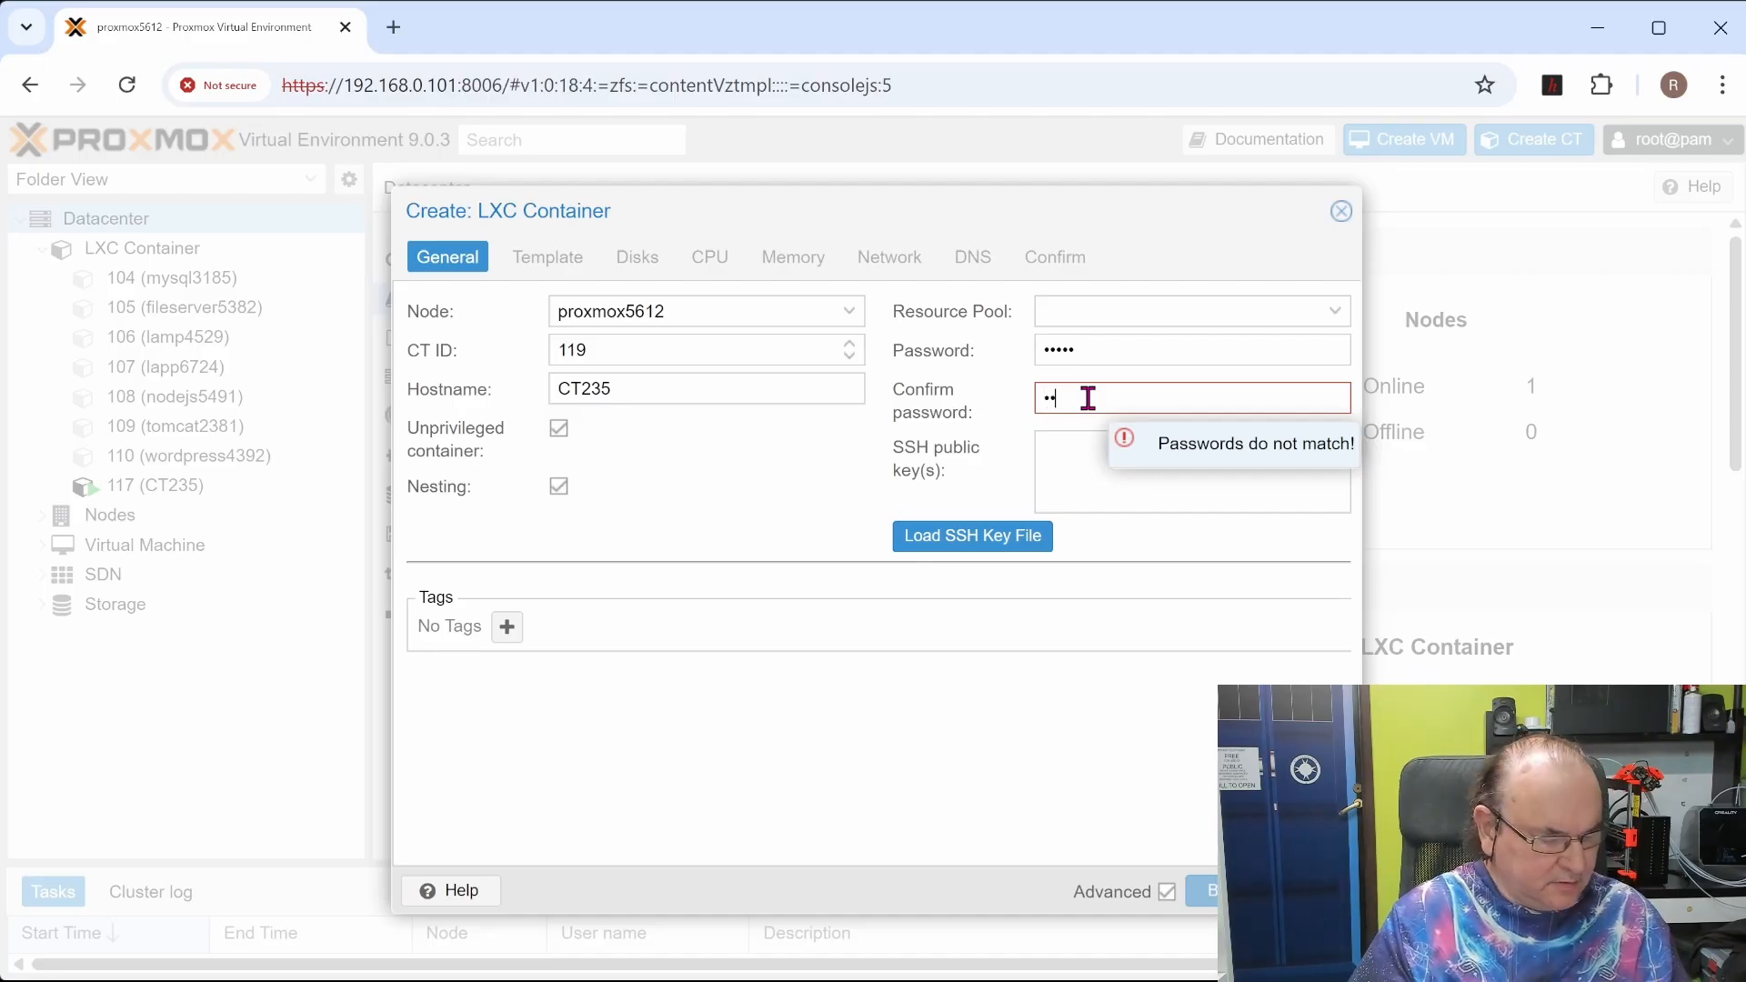
{"action": "type", "text": "••"}
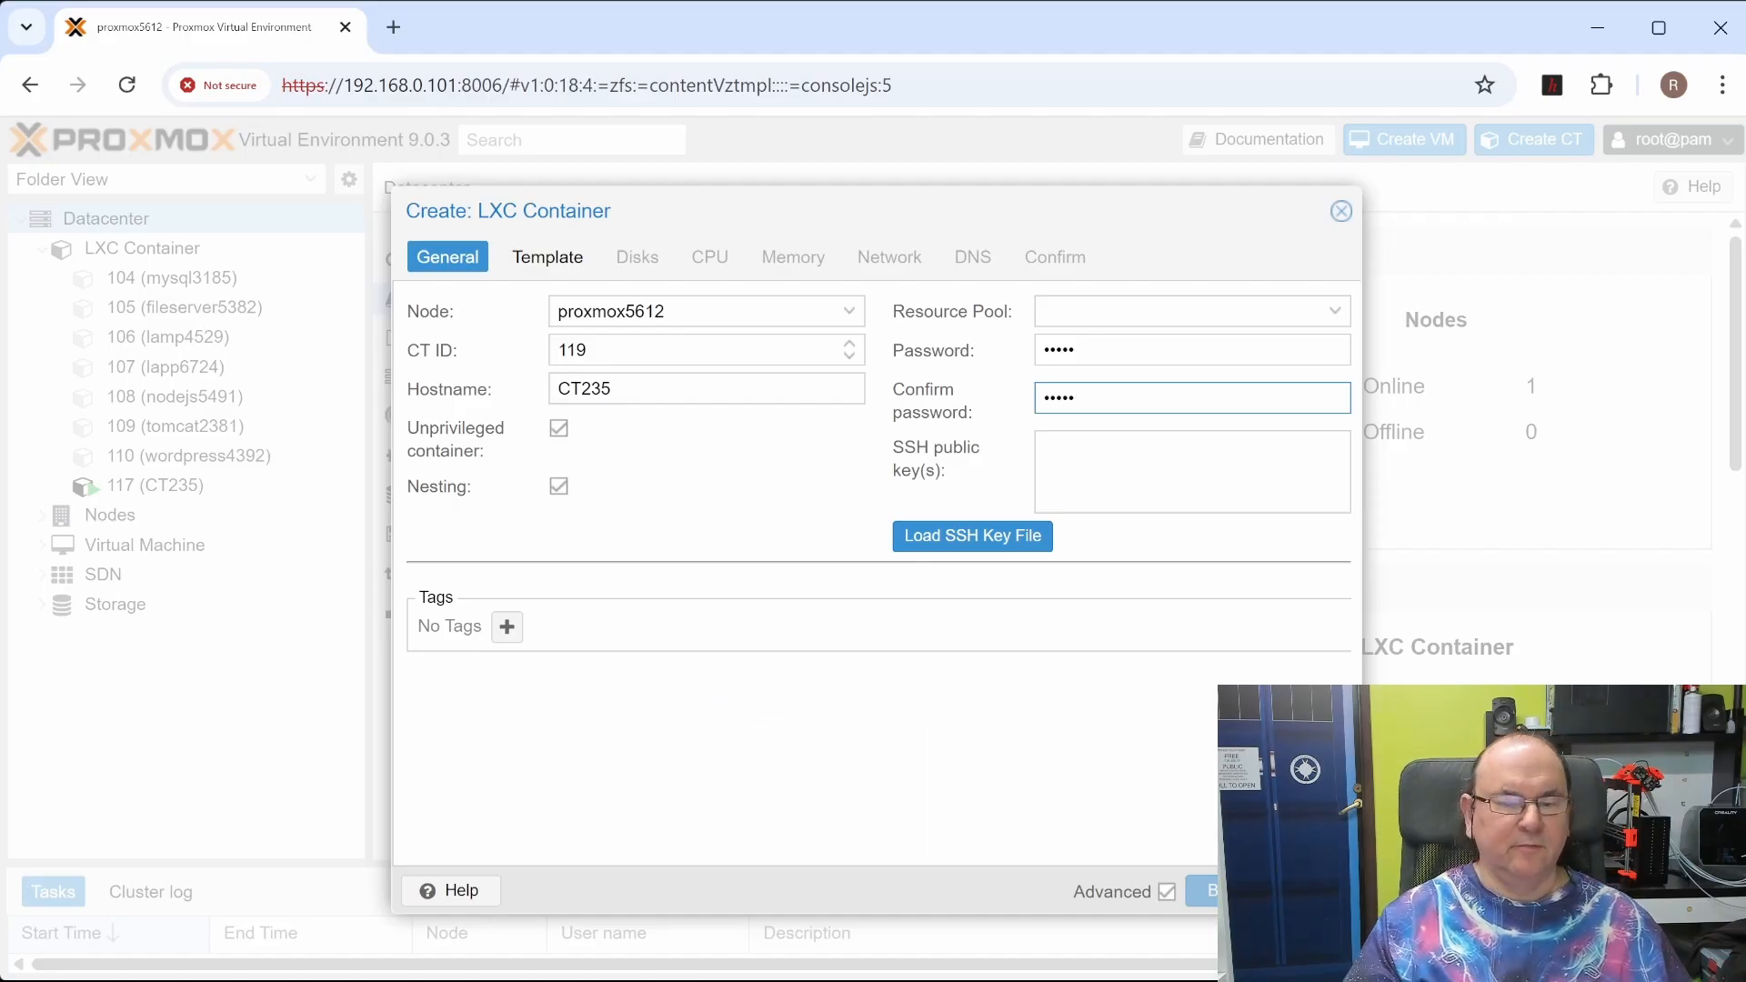
- Select the debian-12-turnkey-mysql_18.1-1_amd64.tar.gz template from local storage
{"action": "left_click", "coordinate": [1313, 892]}
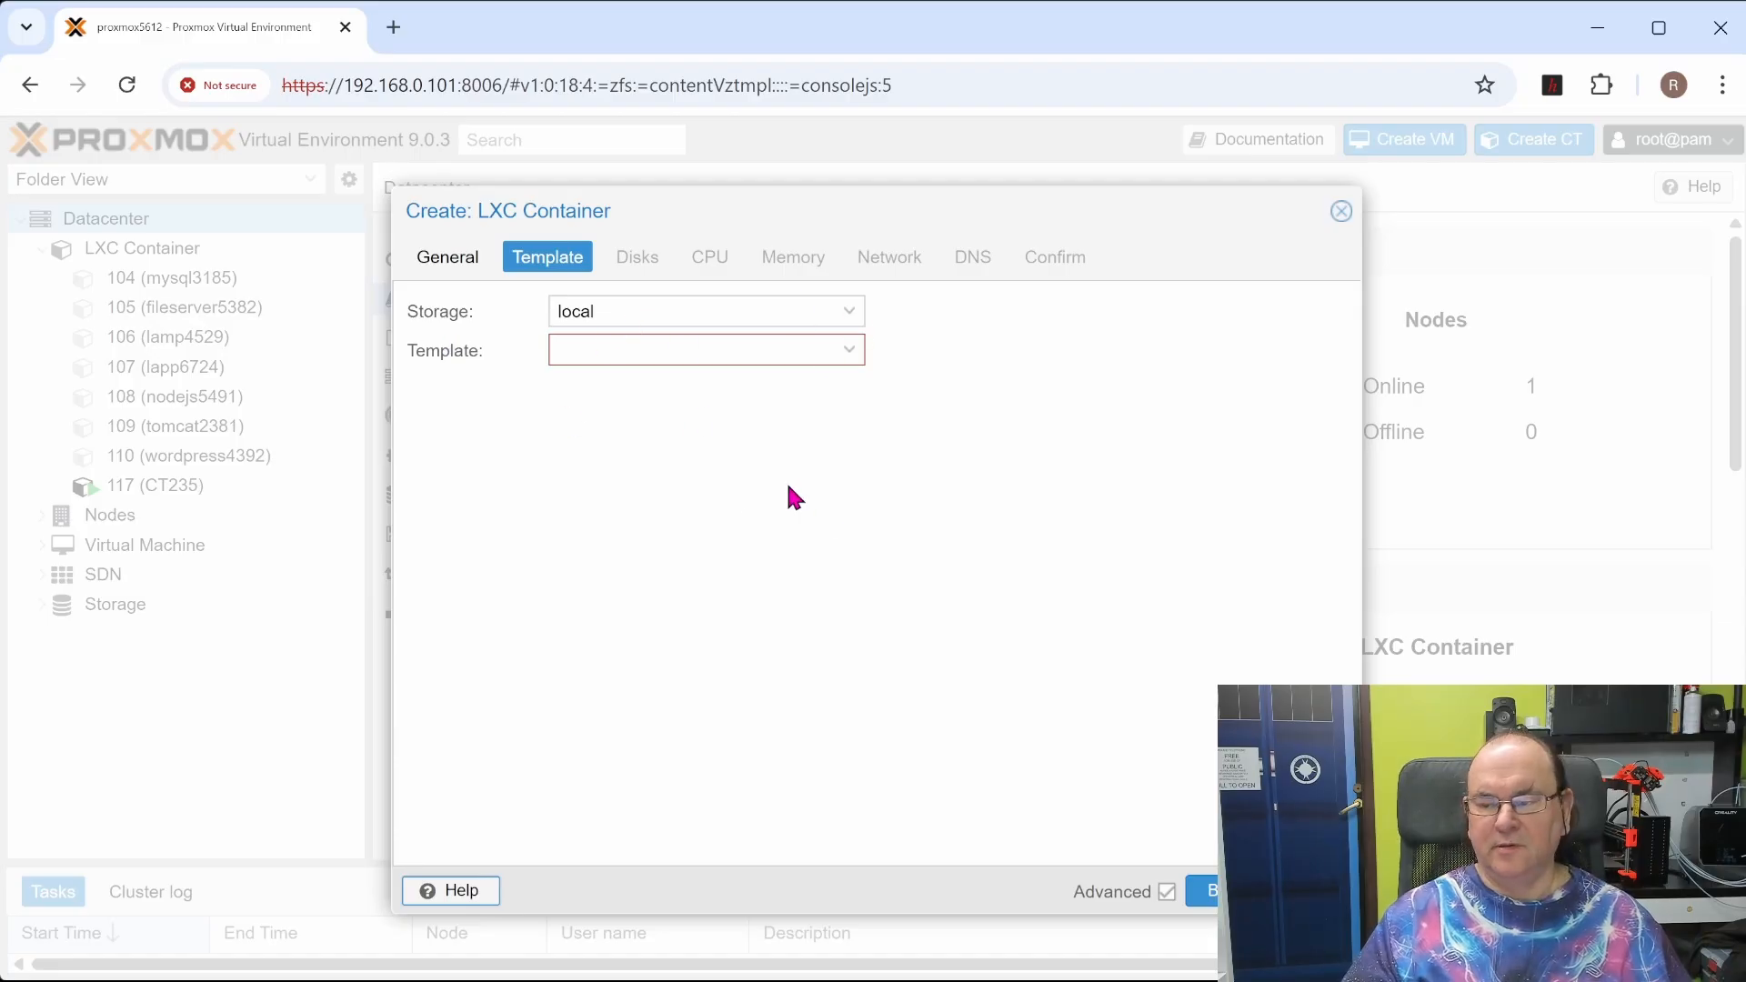
{"action": "left_click", "coordinate": [851, 354]}
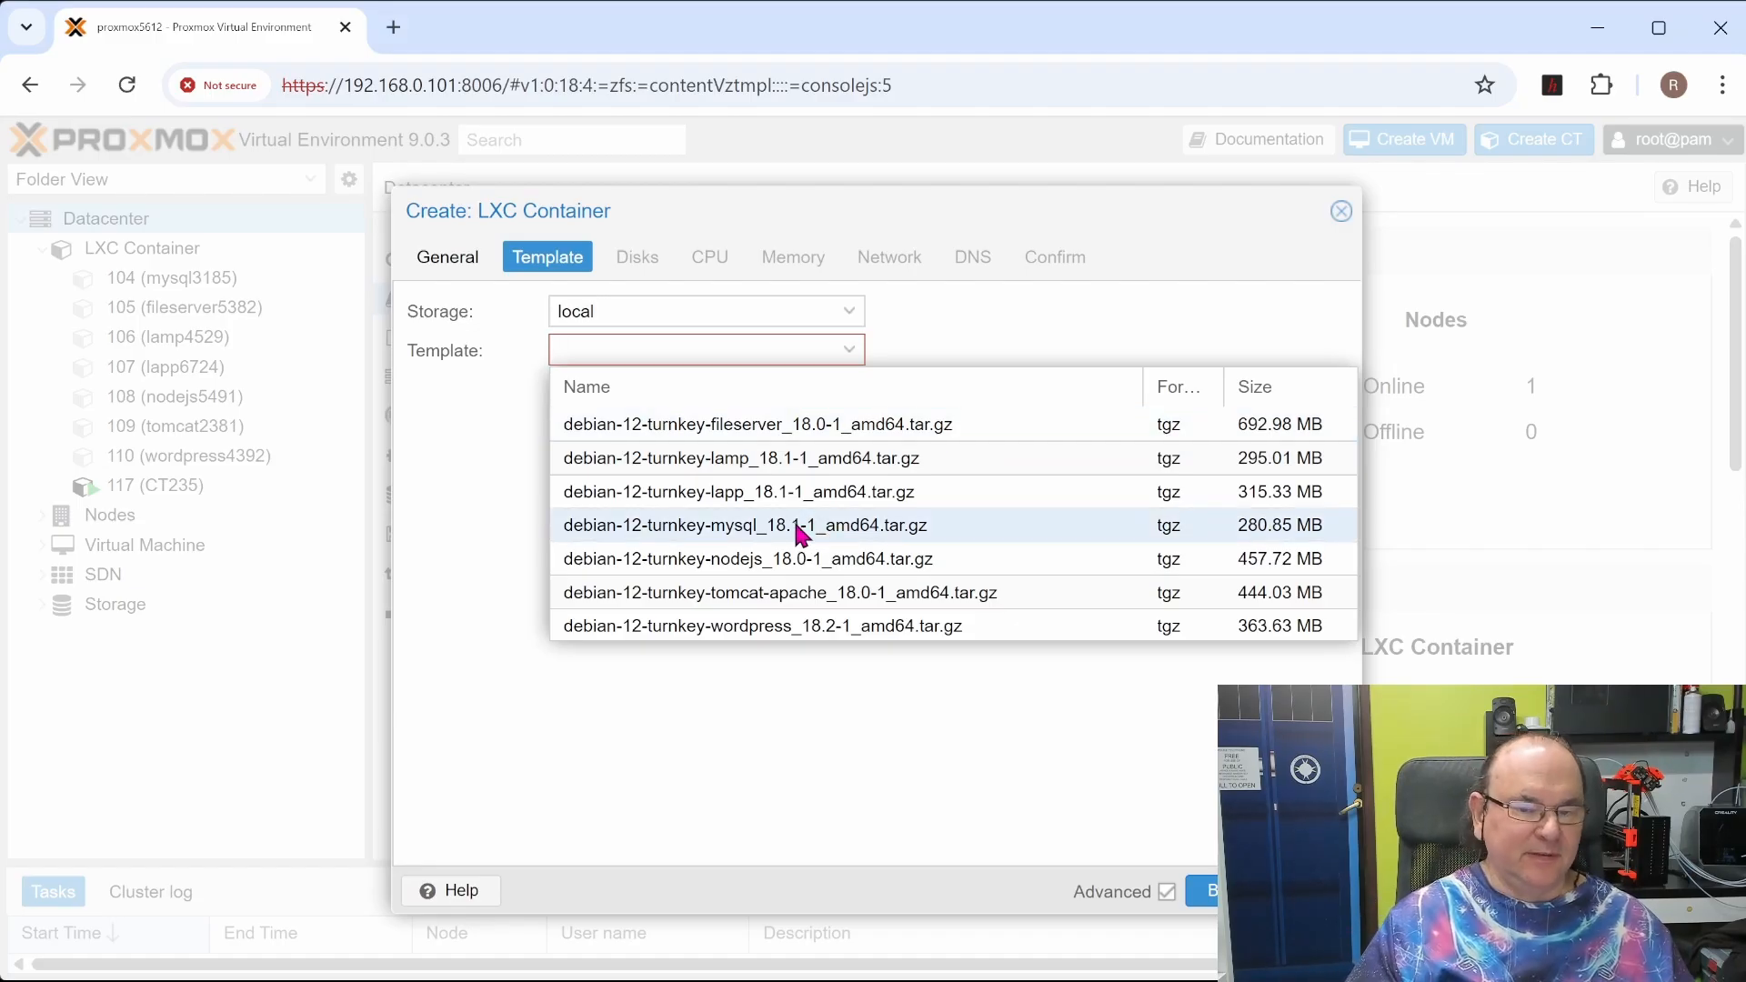
{"action": "left_click", "coordinate": [769, 535]}
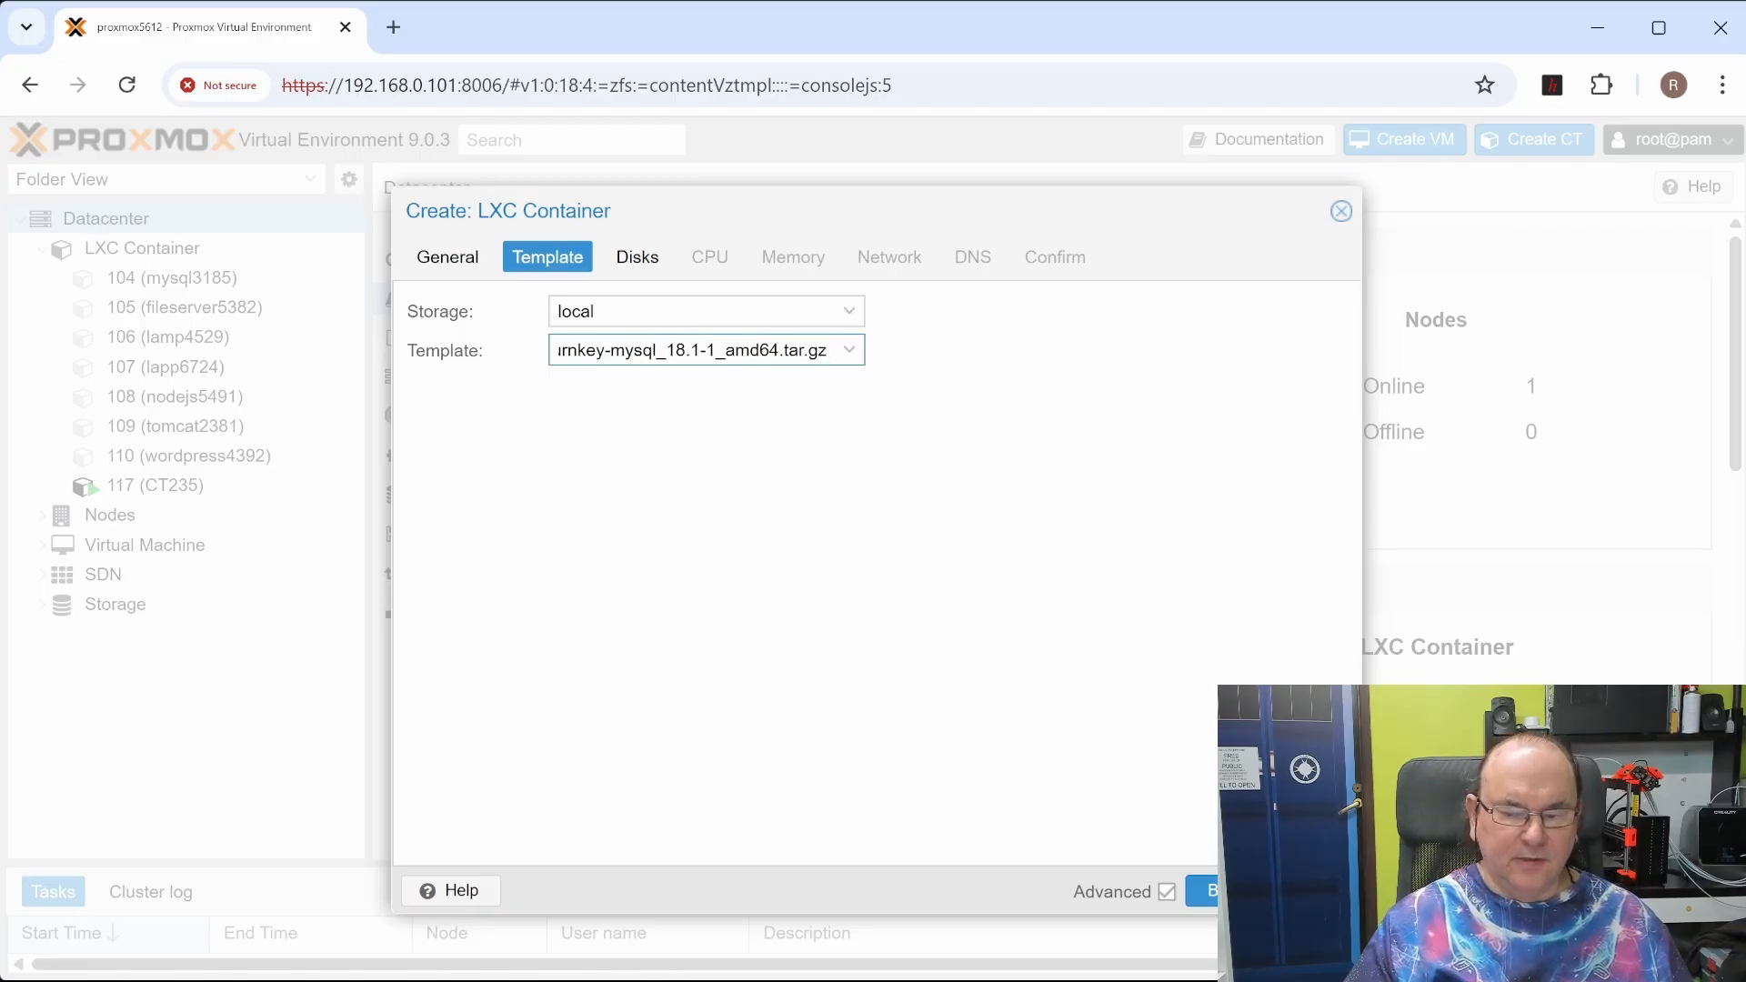
- Go to the Disks step and keep the root disk at 8 GiB on local-lvm
{"action": "left_click", "coordinate": [1313, 891]}
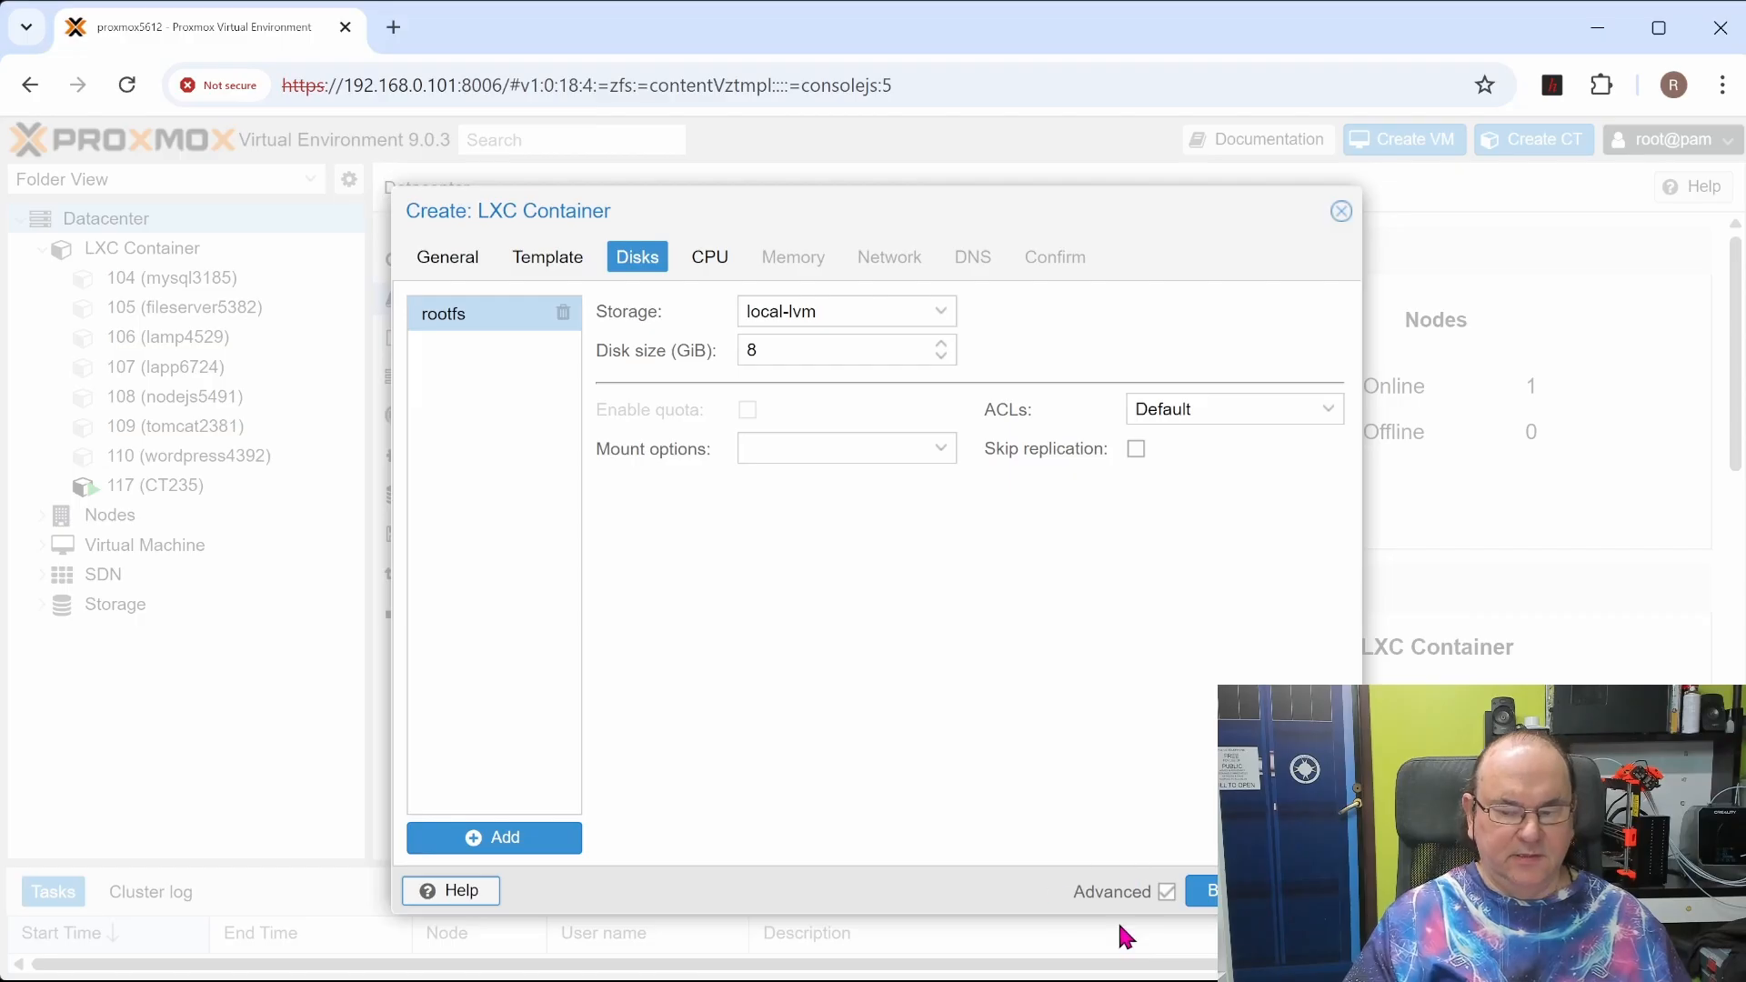
{"action": "left_click", "coordinate": [1167, 892]}
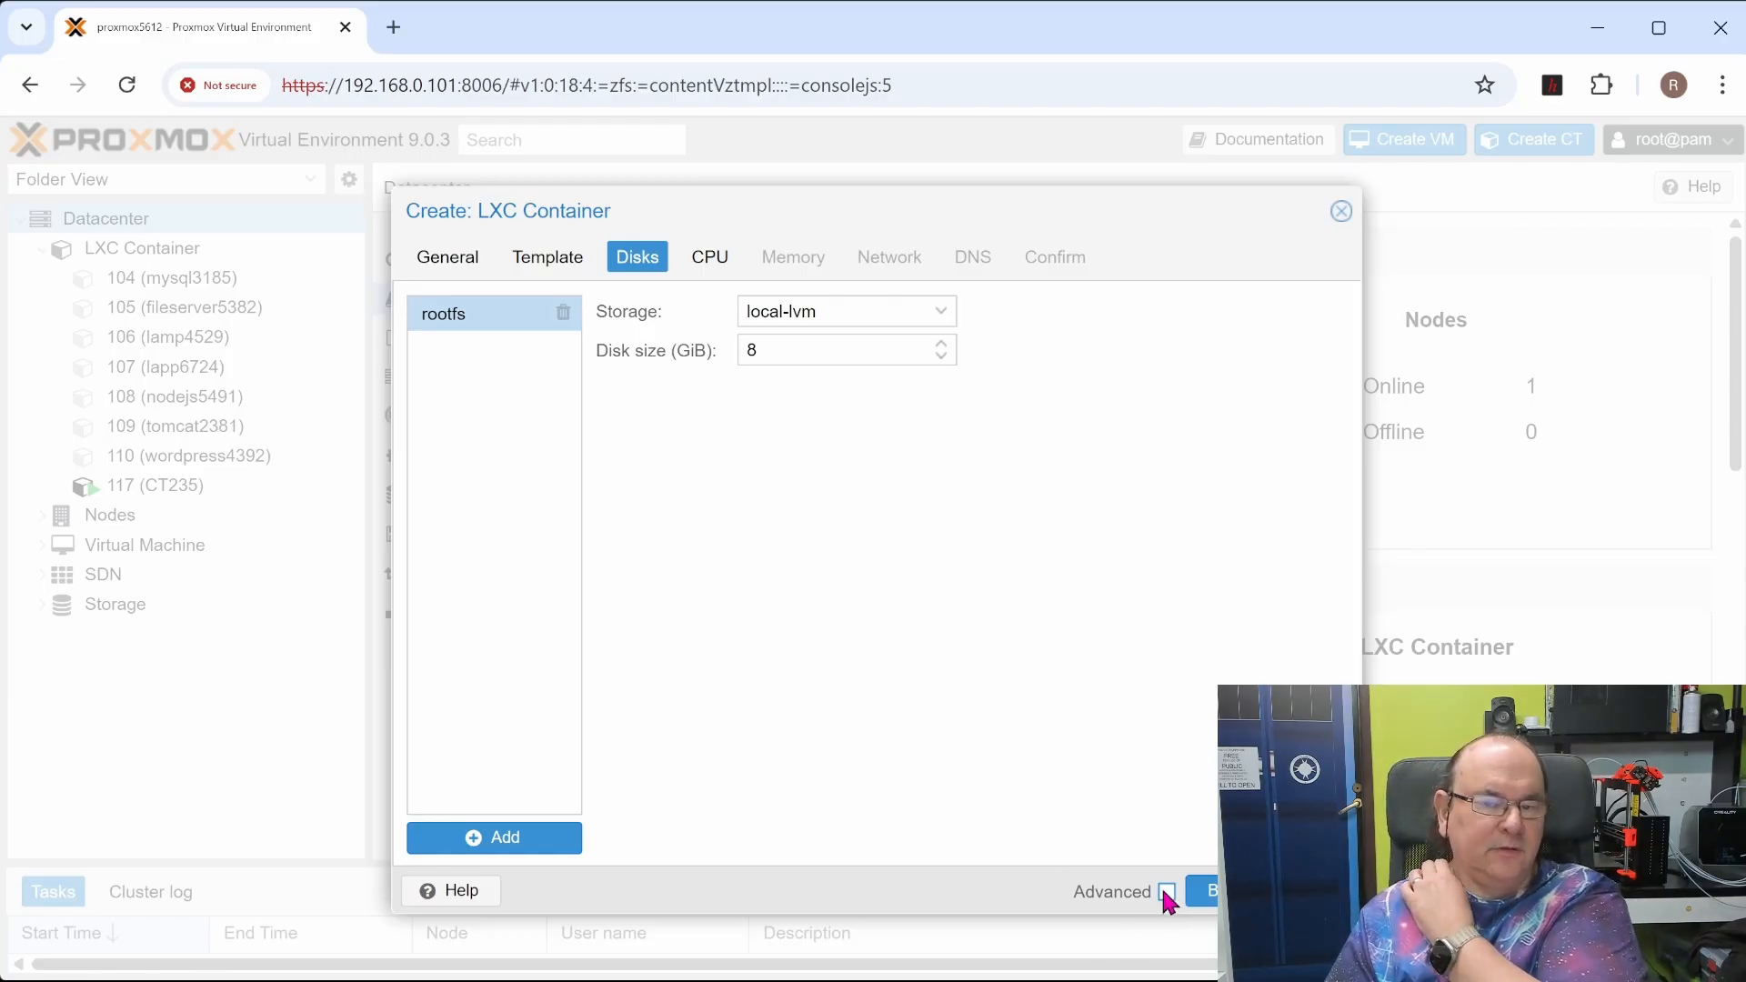
{"action": "left_click", "coordinate": [1167, 892]}
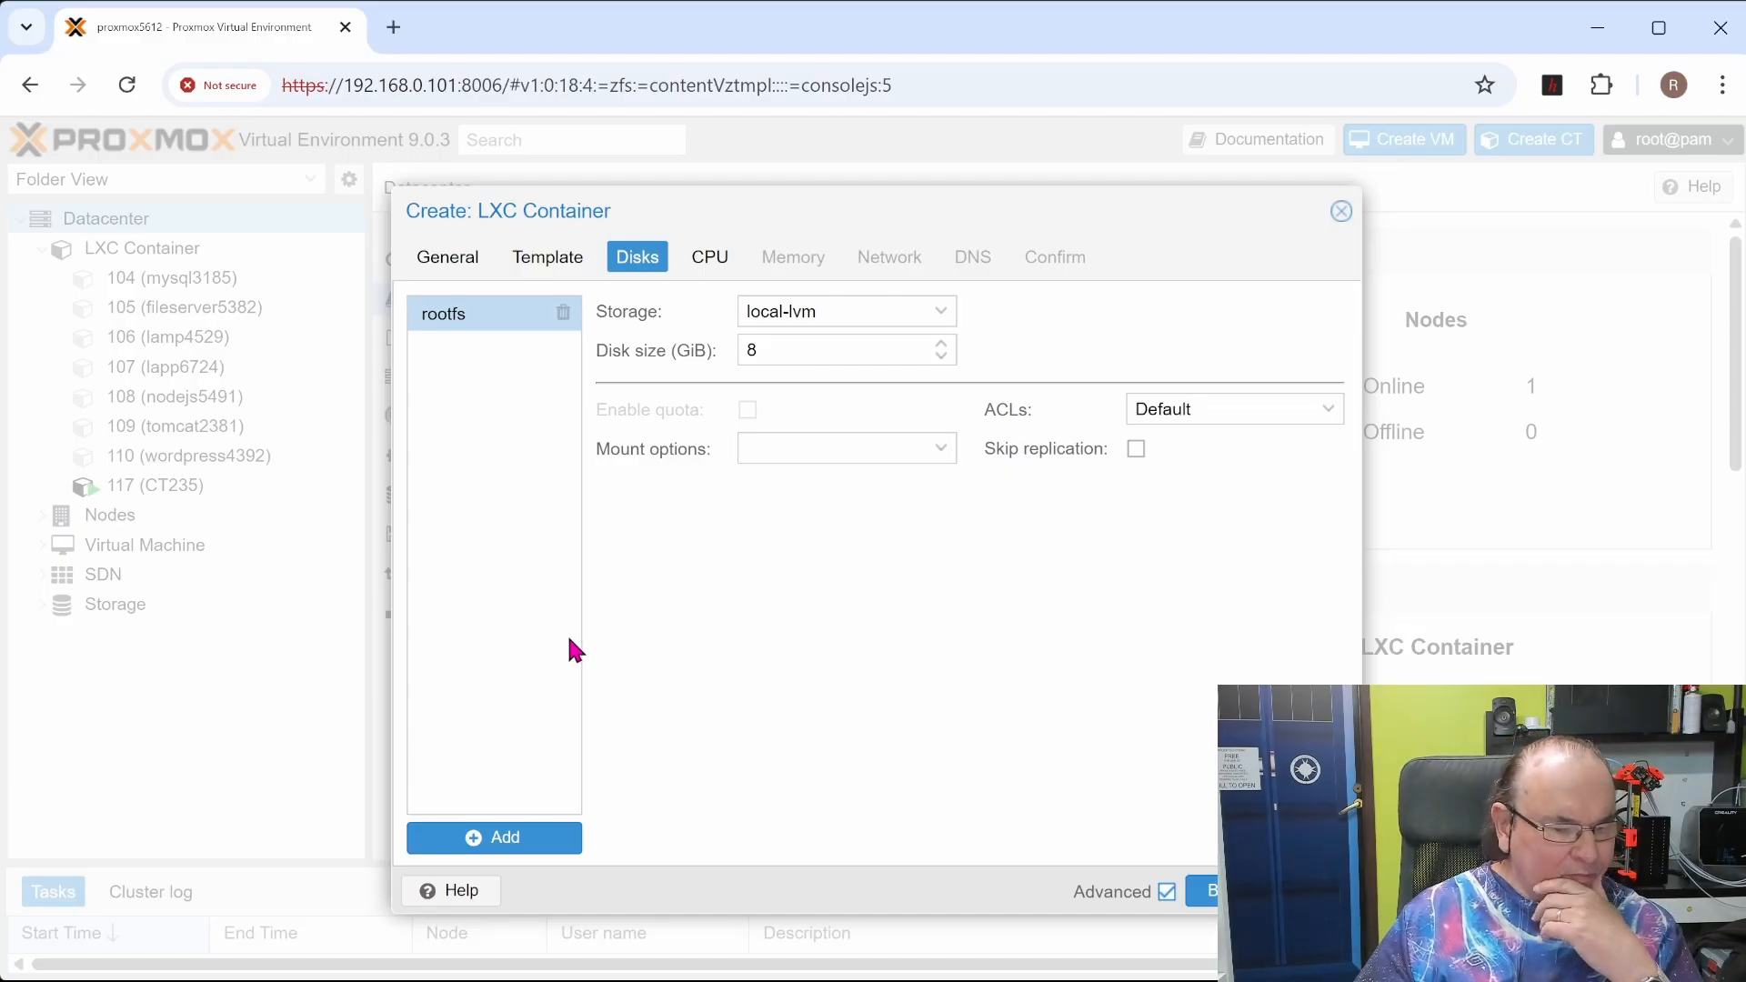
{"action": "left_click", "coordinate": [829, 351]}
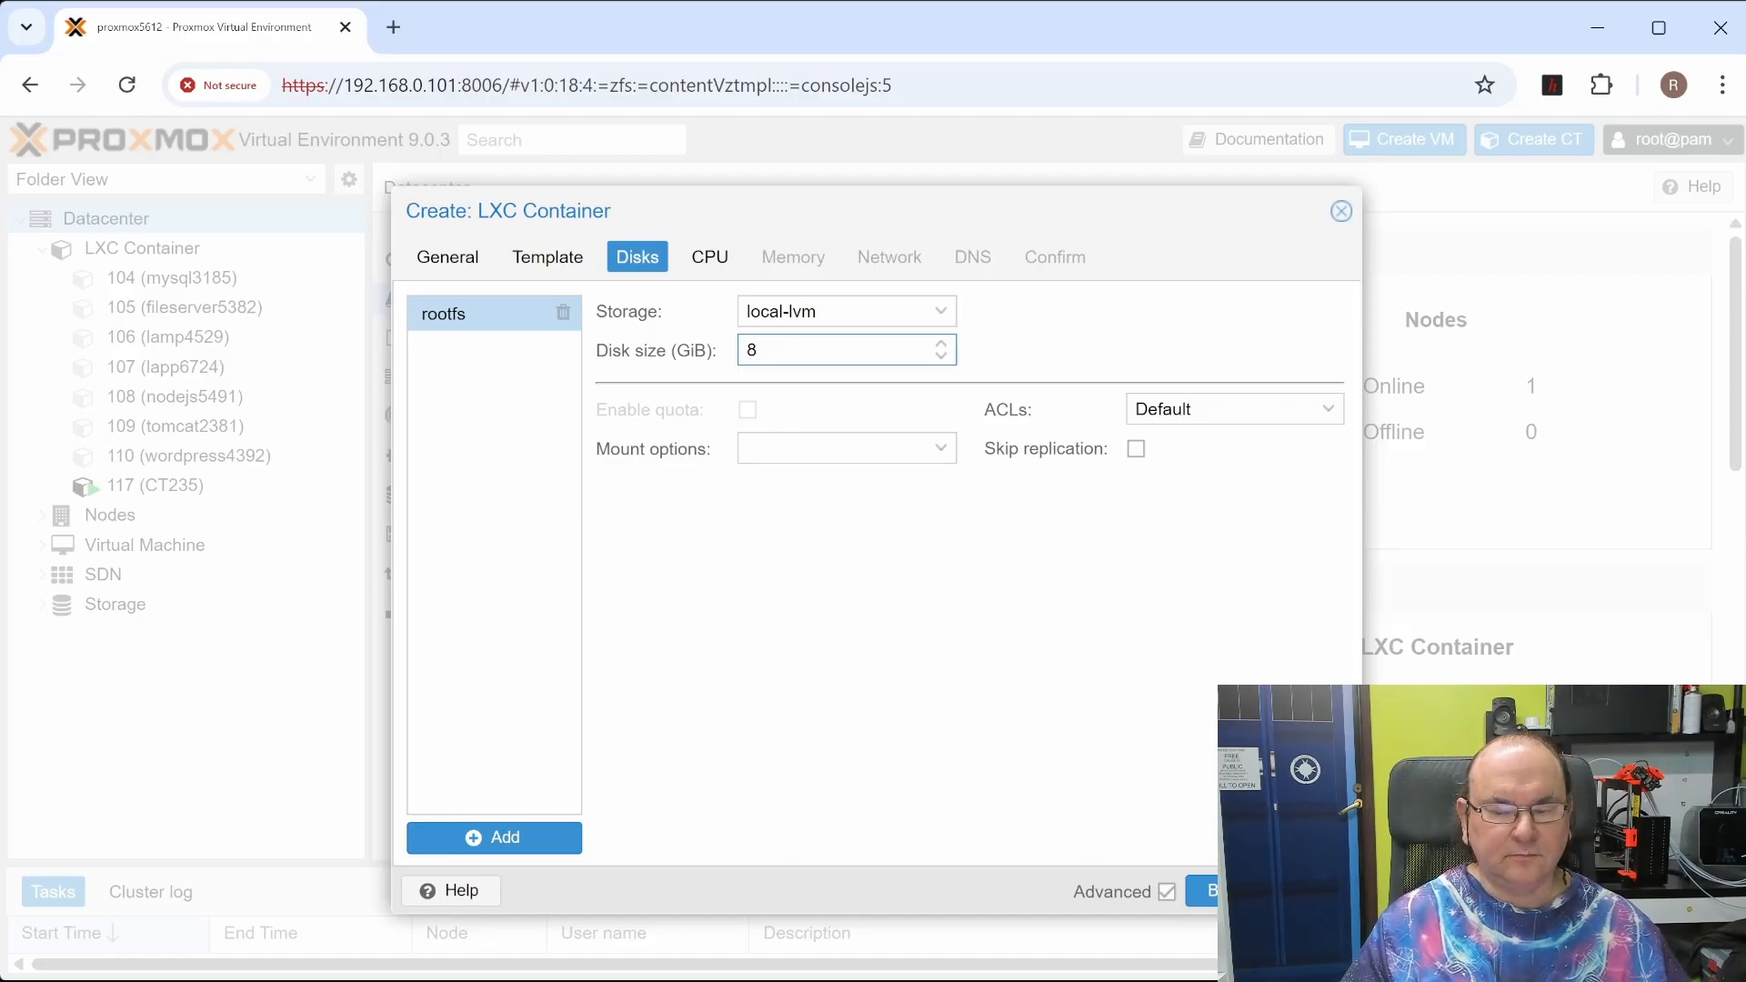
- Advance the container wizard to the CPU step, keeping 1 core, unlimited CPU limit and 100 CPU units
{"action": "left_click", "coordinate": [1313, 891]}
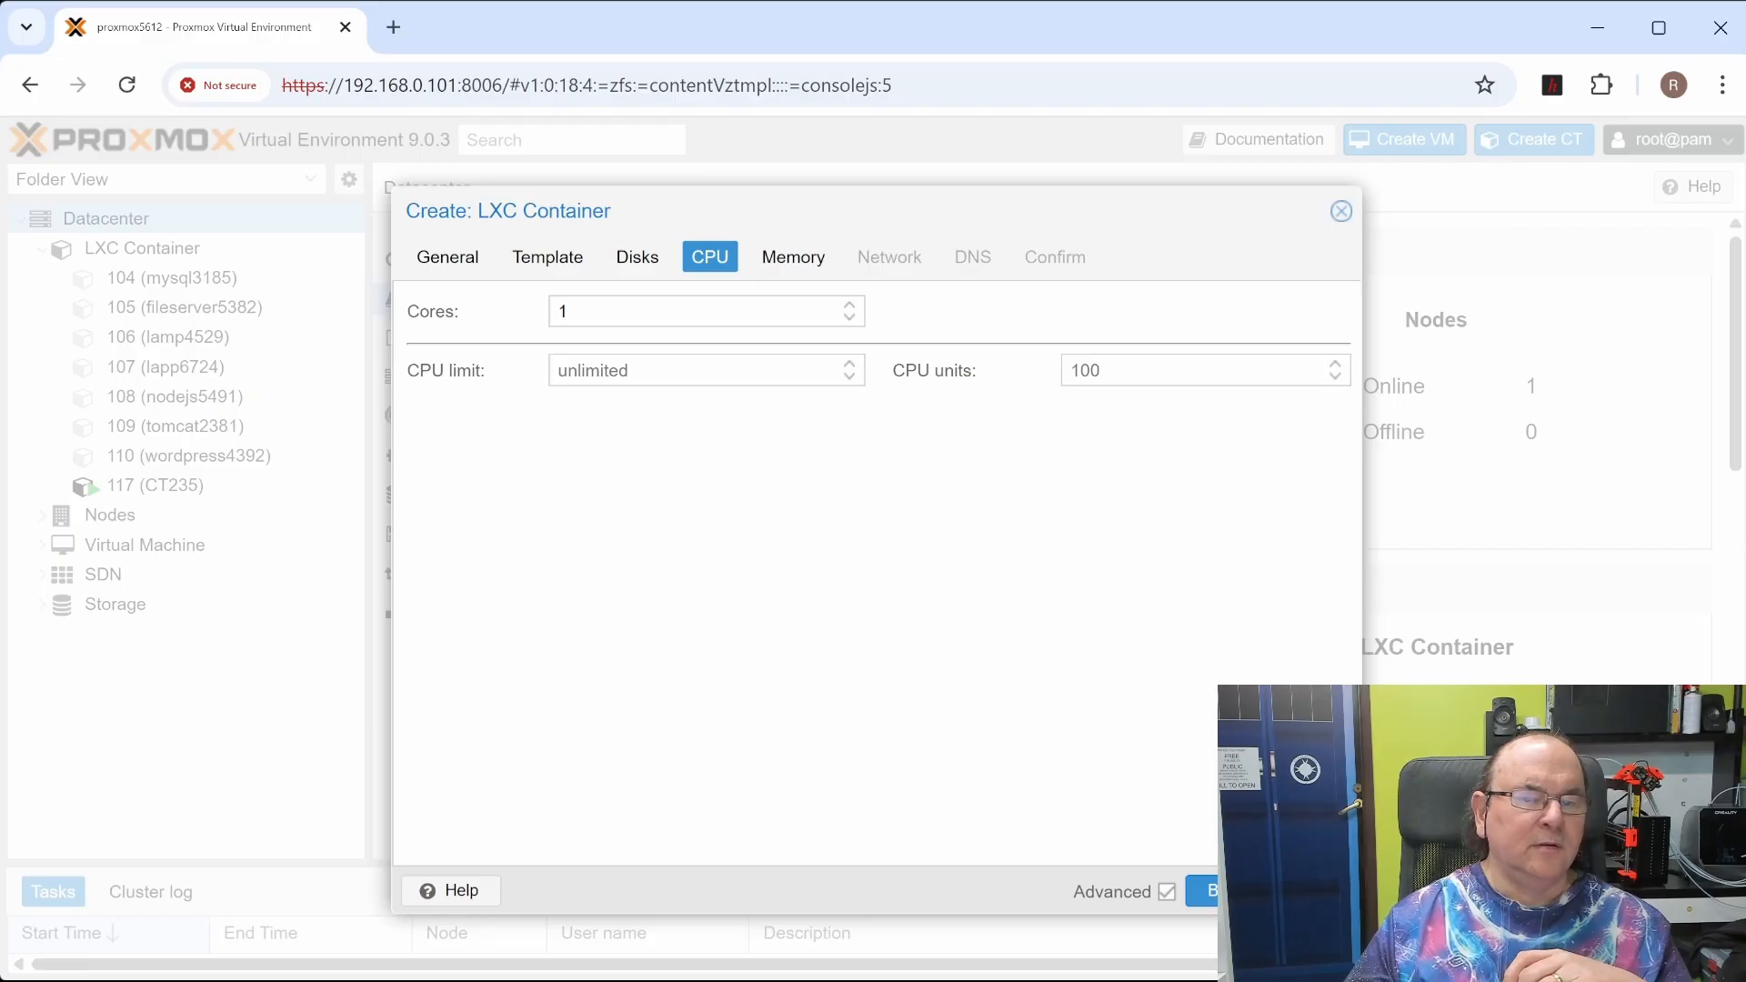
- Advance to the Memory step, leaving memory and swap at 512 MiB each
{"action": "left_click", "coordinate": [1312, 891]}
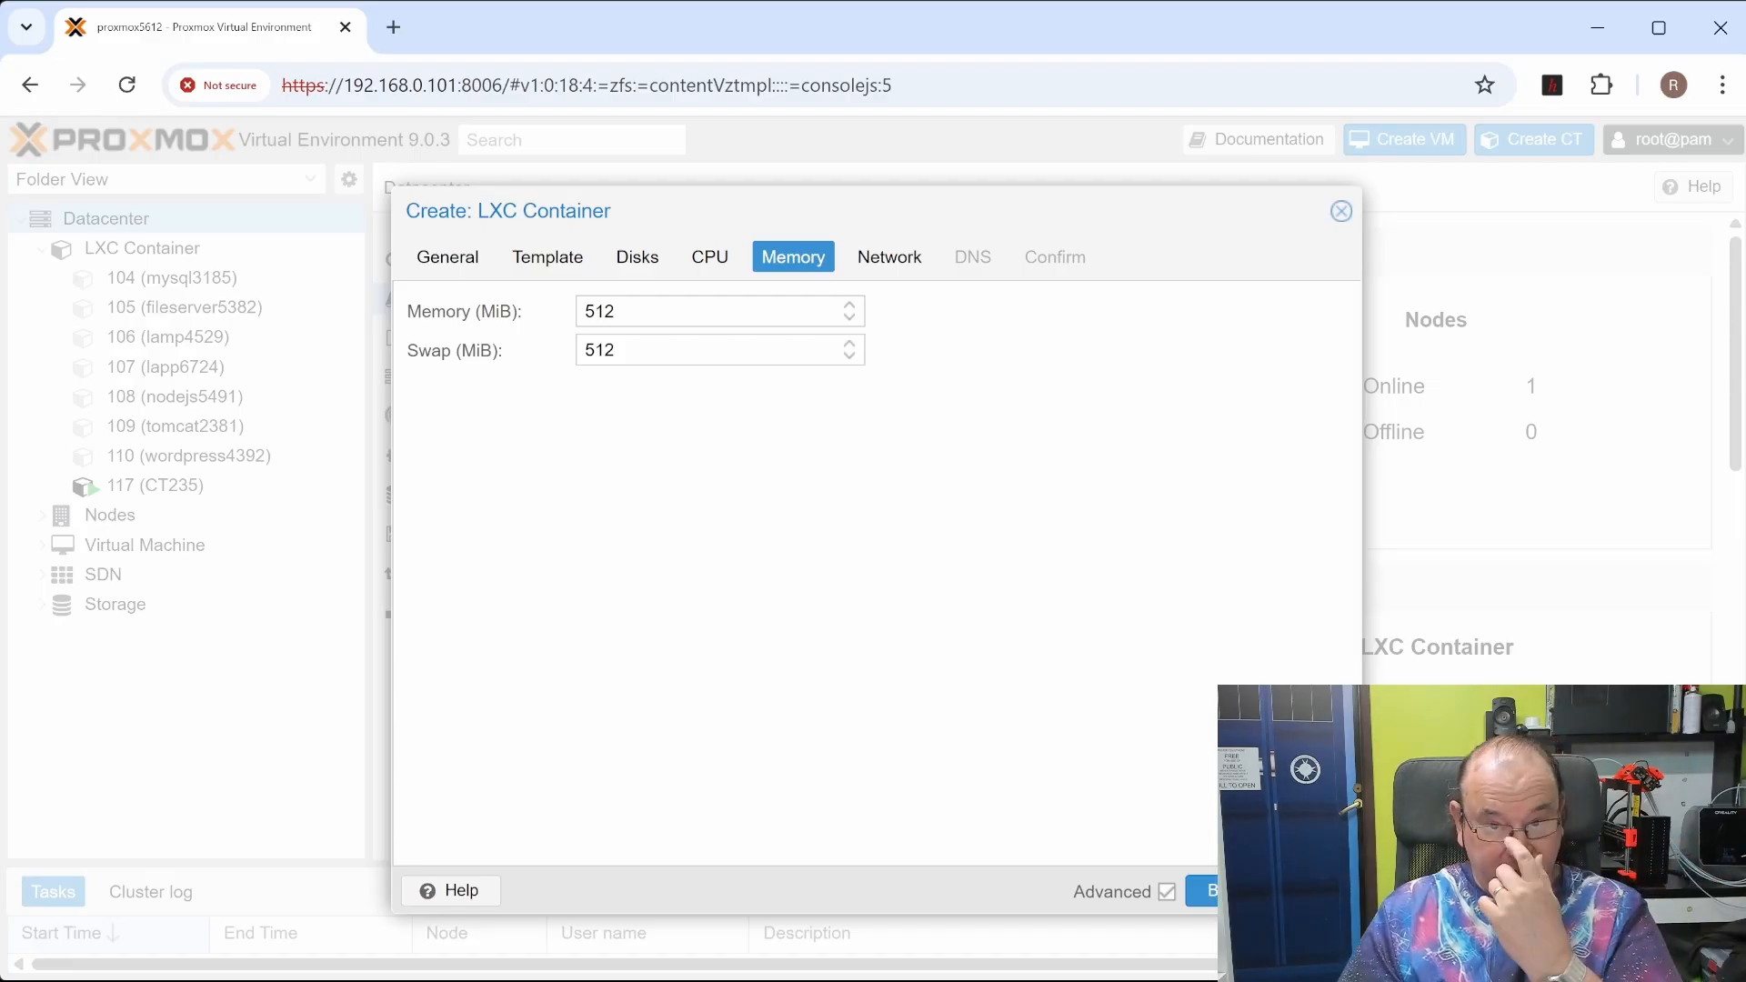
- Set eth0 on vmbr0 to DHCP for both IPv4 and IPv6, then proceed to DNS
{"action": "left_click", "coordinate": [1315, 891]}
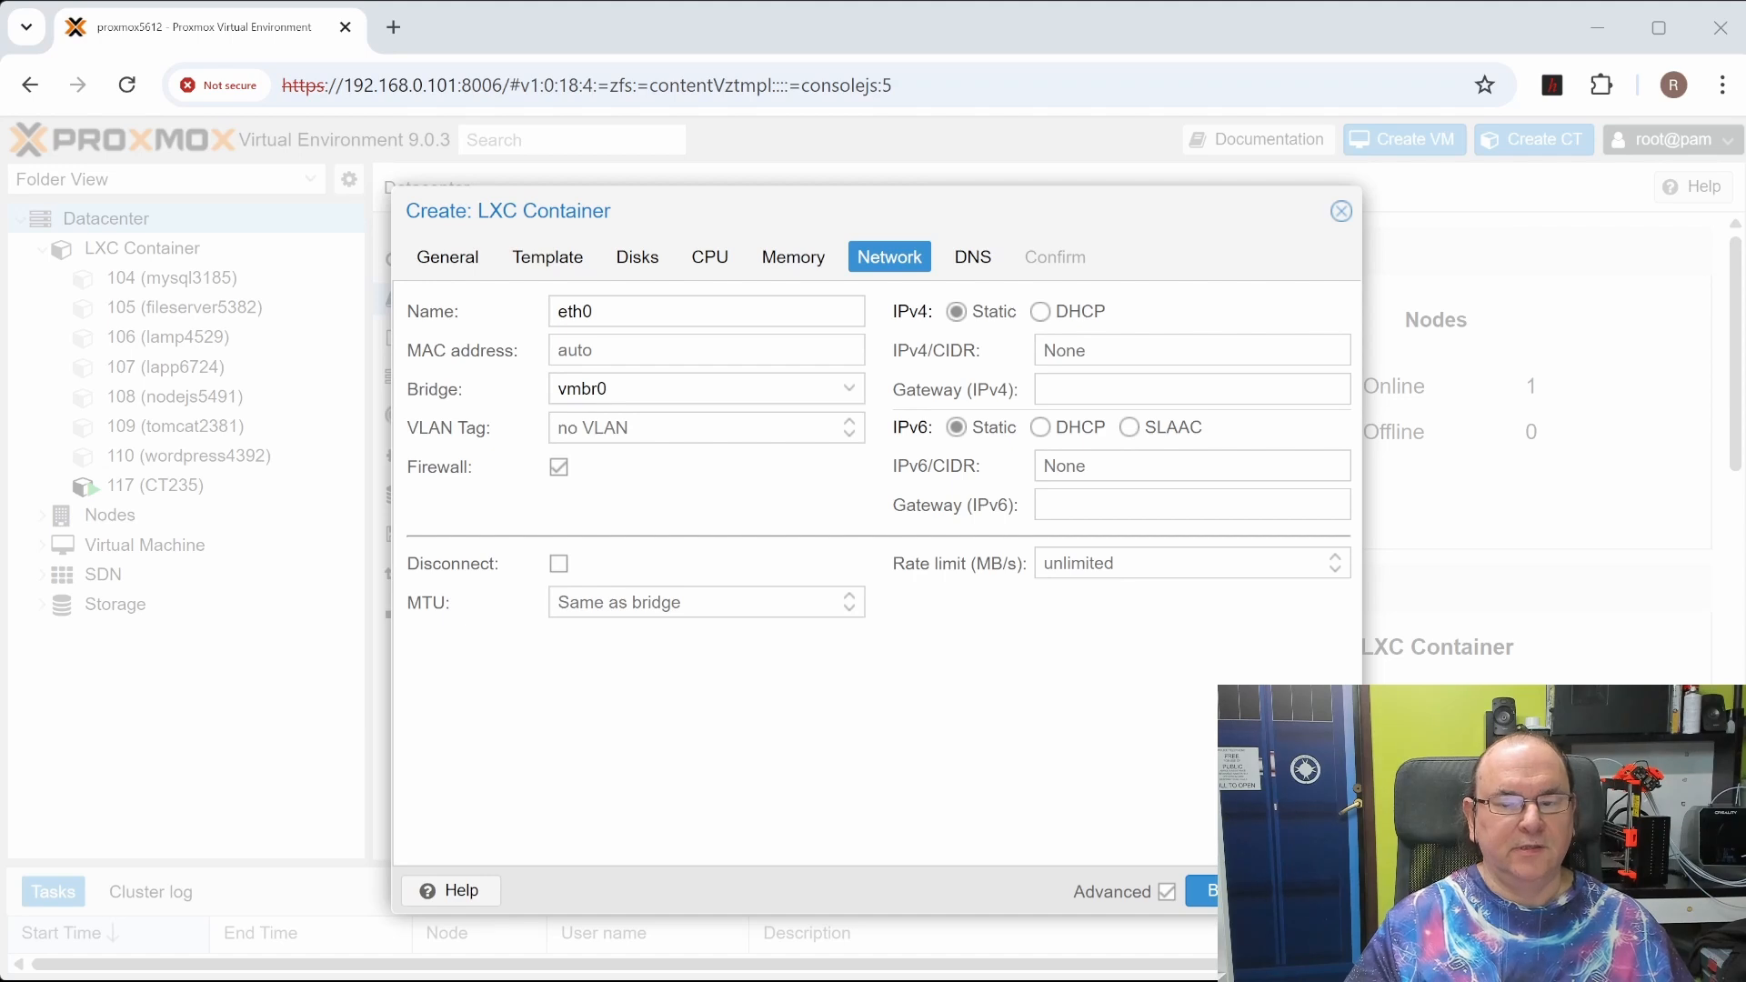
{"action": "left_click", "coordinate": [1041, 312]}
{"action": "left_click", "coordinate": [1044, 425]}
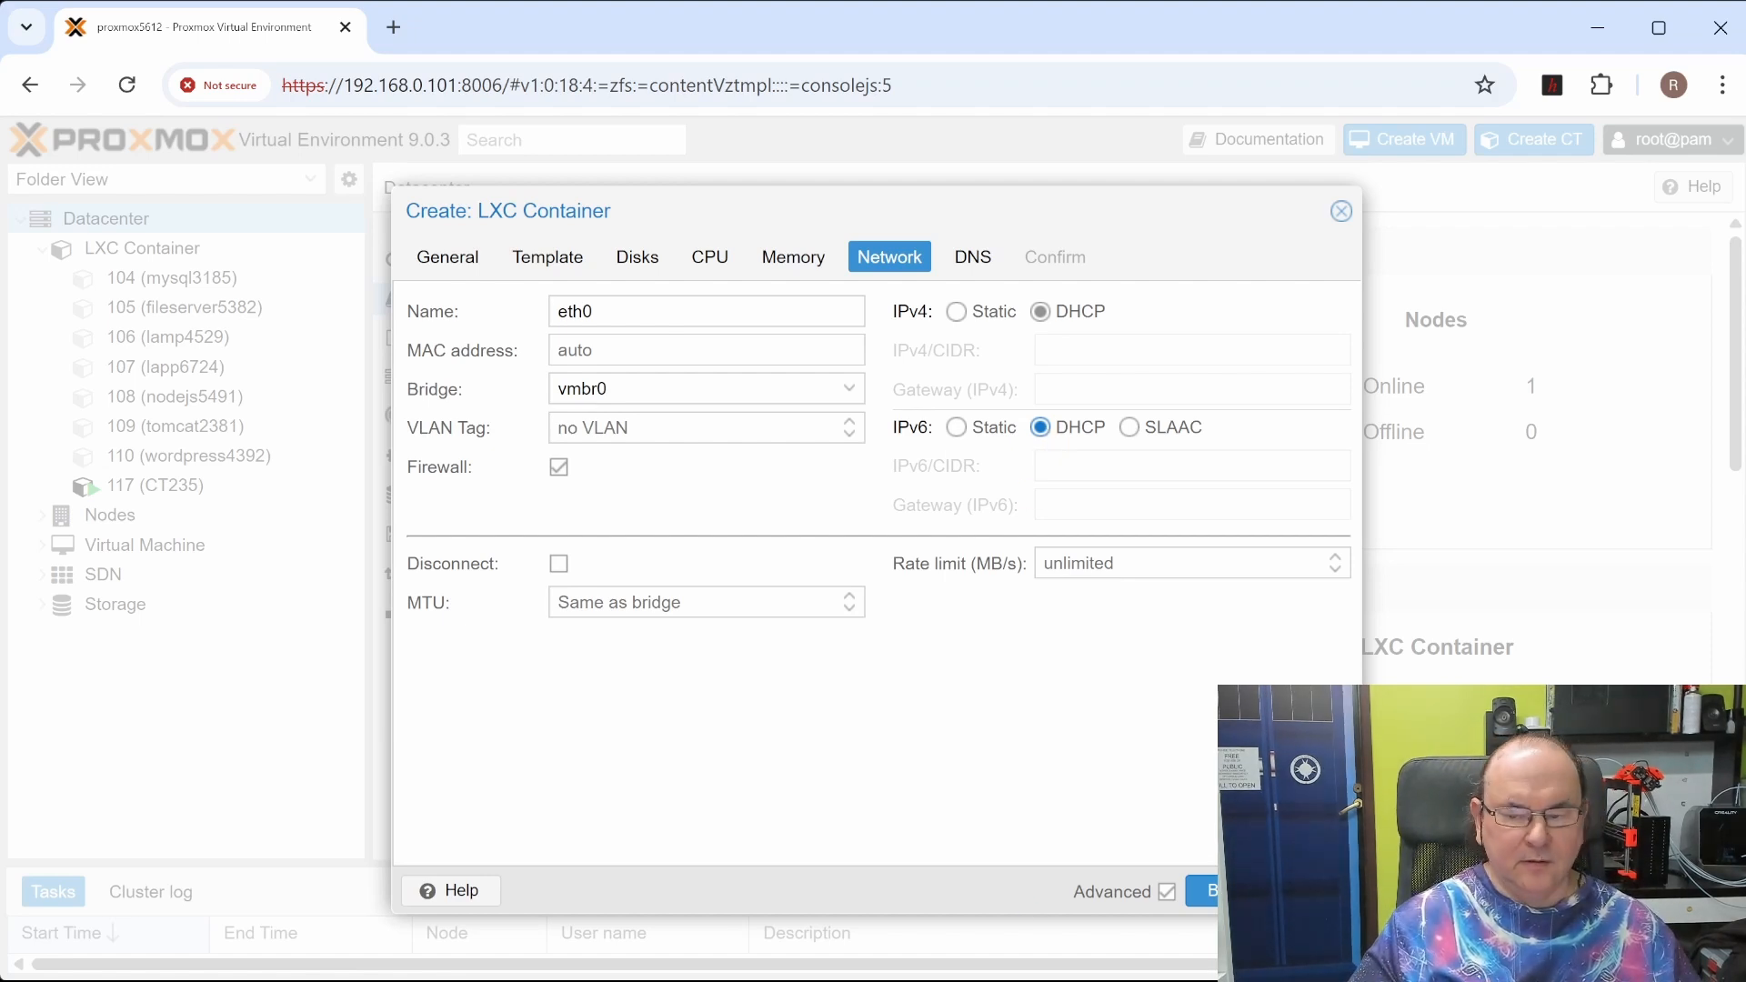
{"action": "left_click", "coordinate": [1312, 891]}
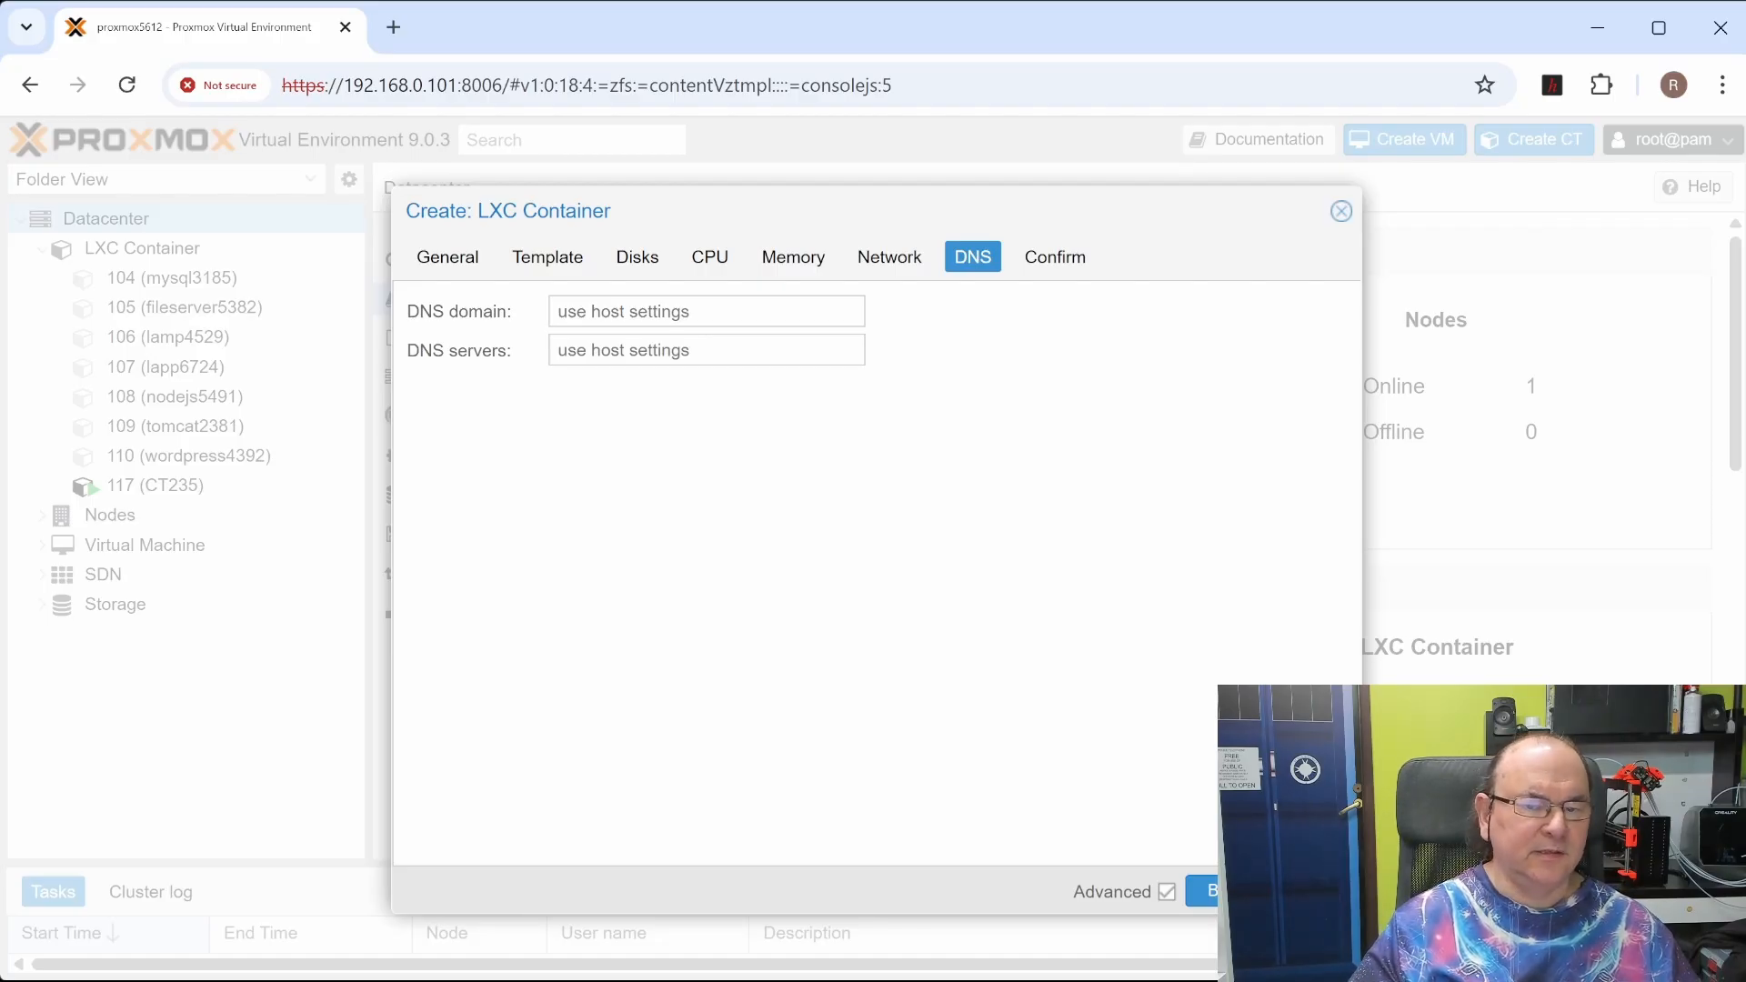
- Review the Confirm summary and finish creating container 119 (CT235), ending with TASK OK
{"action": "left_click", "coordinate": [1312, 891]}
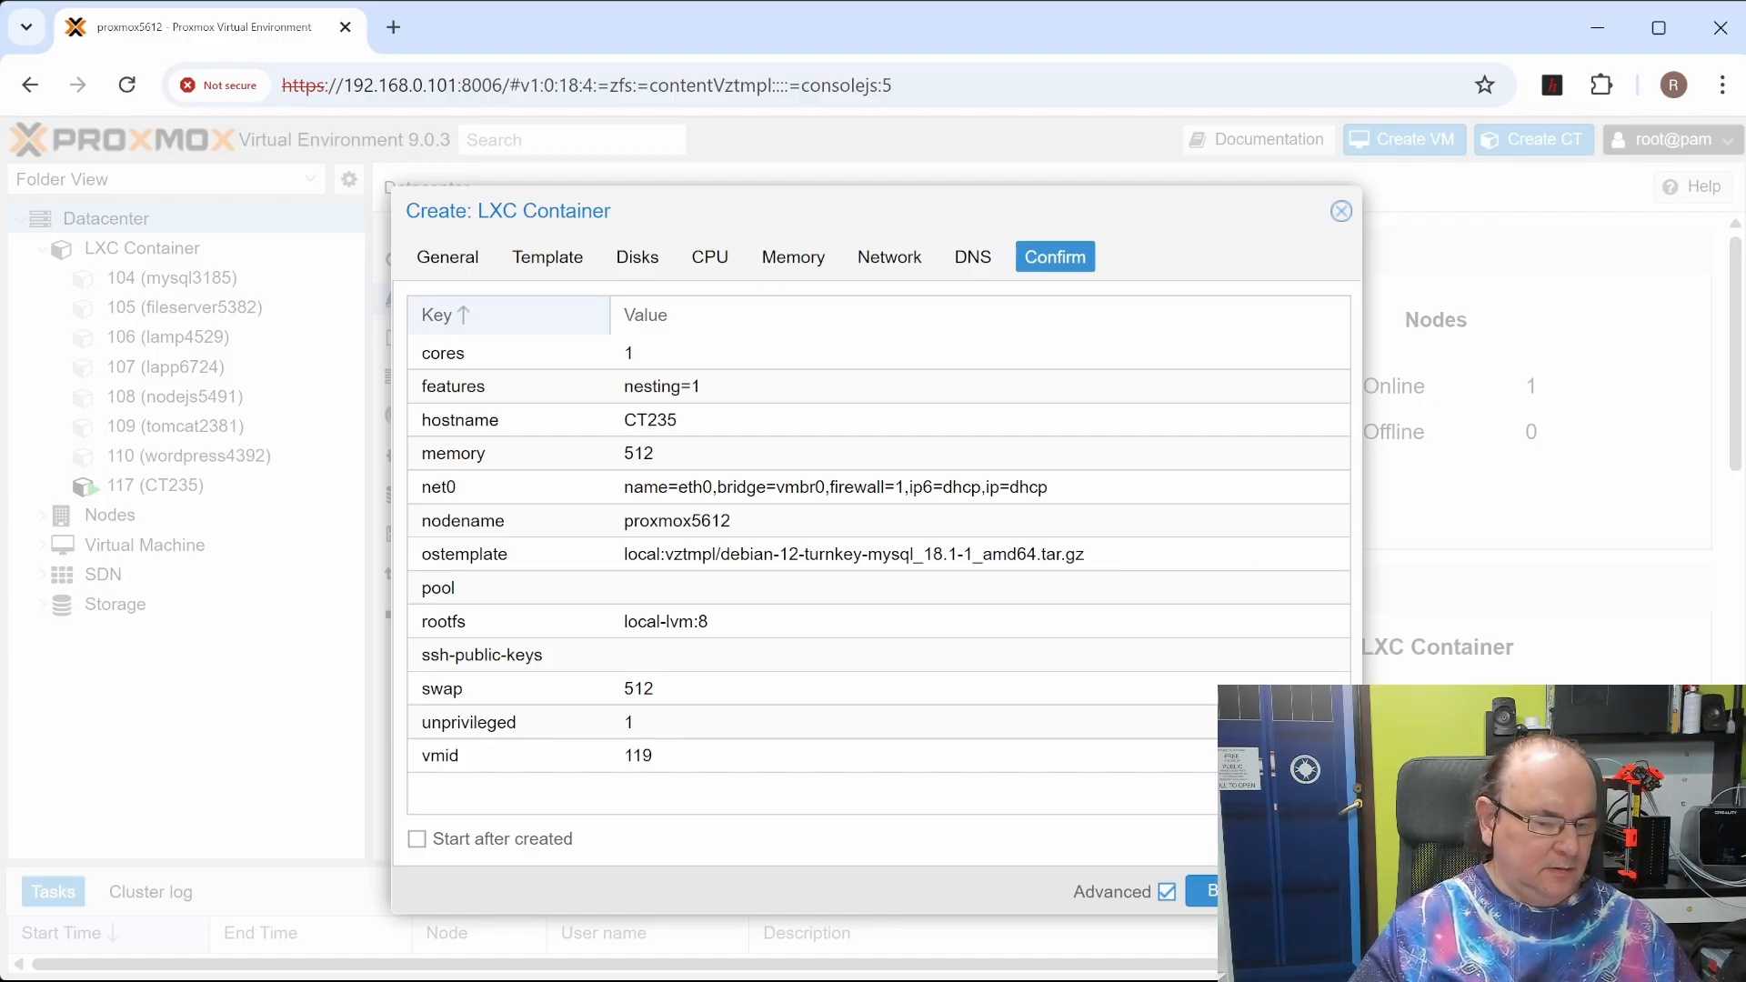
{"action": "left_click", "coordinate": [1308, 891]}
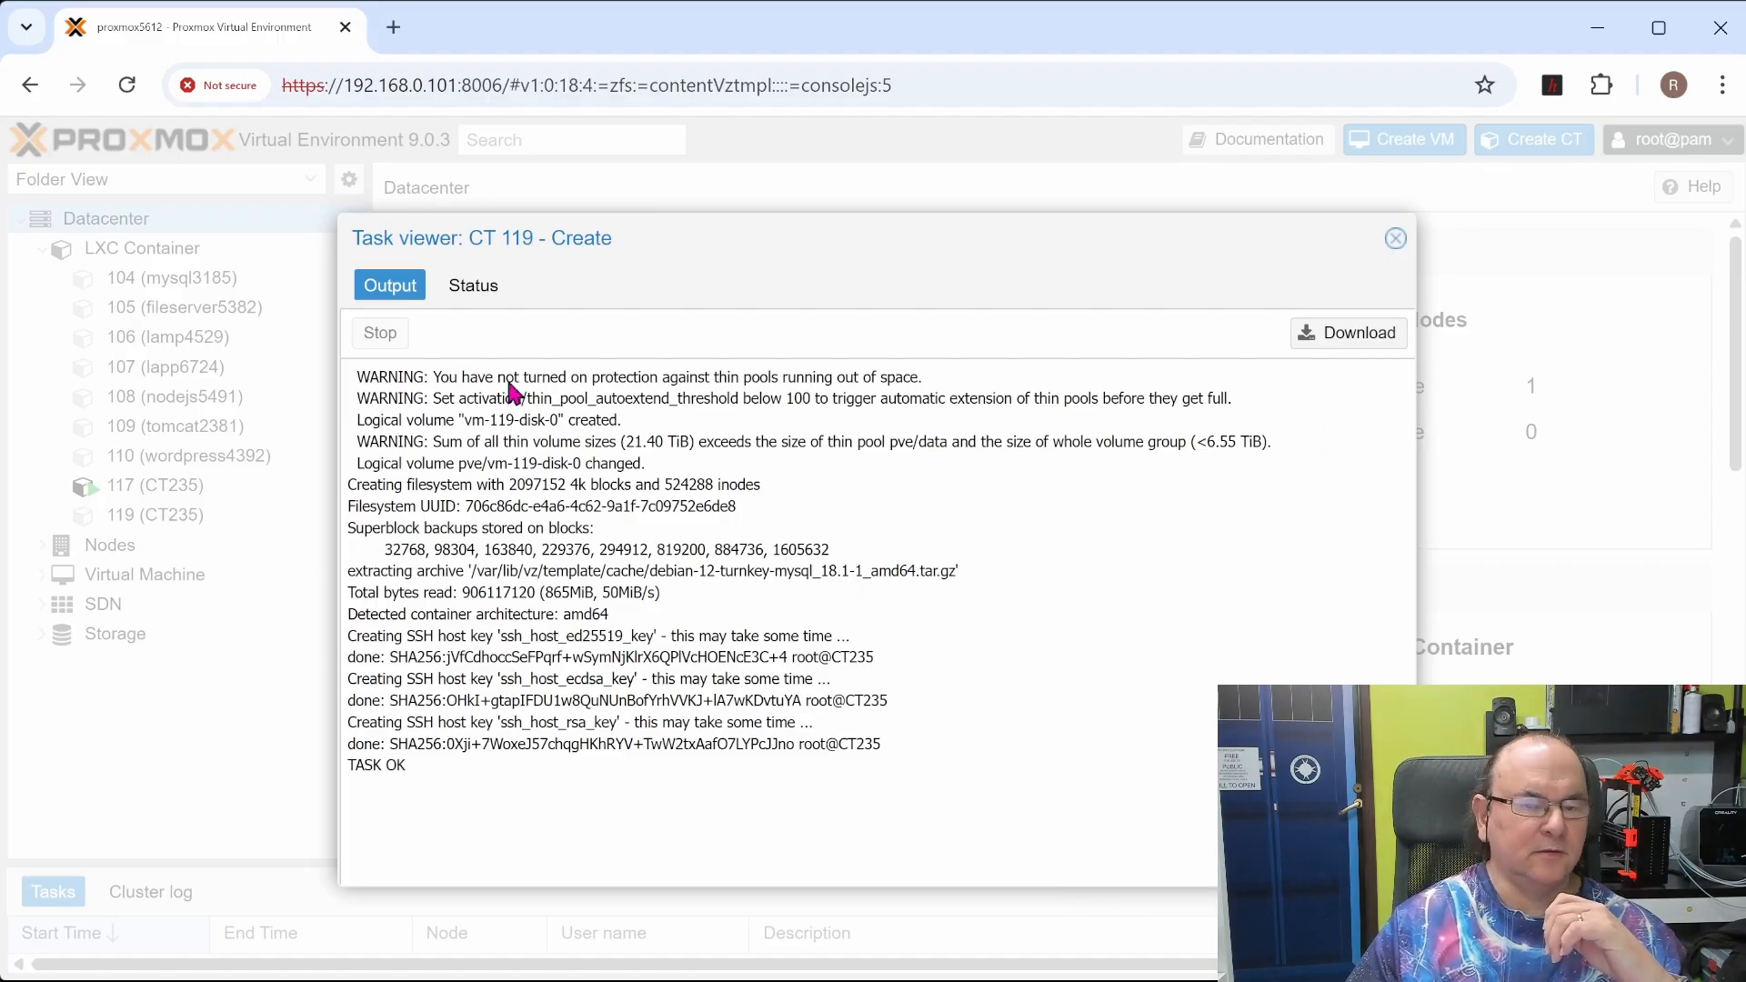
- Close the container 119 creation Task viewer, returning to the Datacenter summary
{"action": "left_click", "coordinate": [1397, 240]}
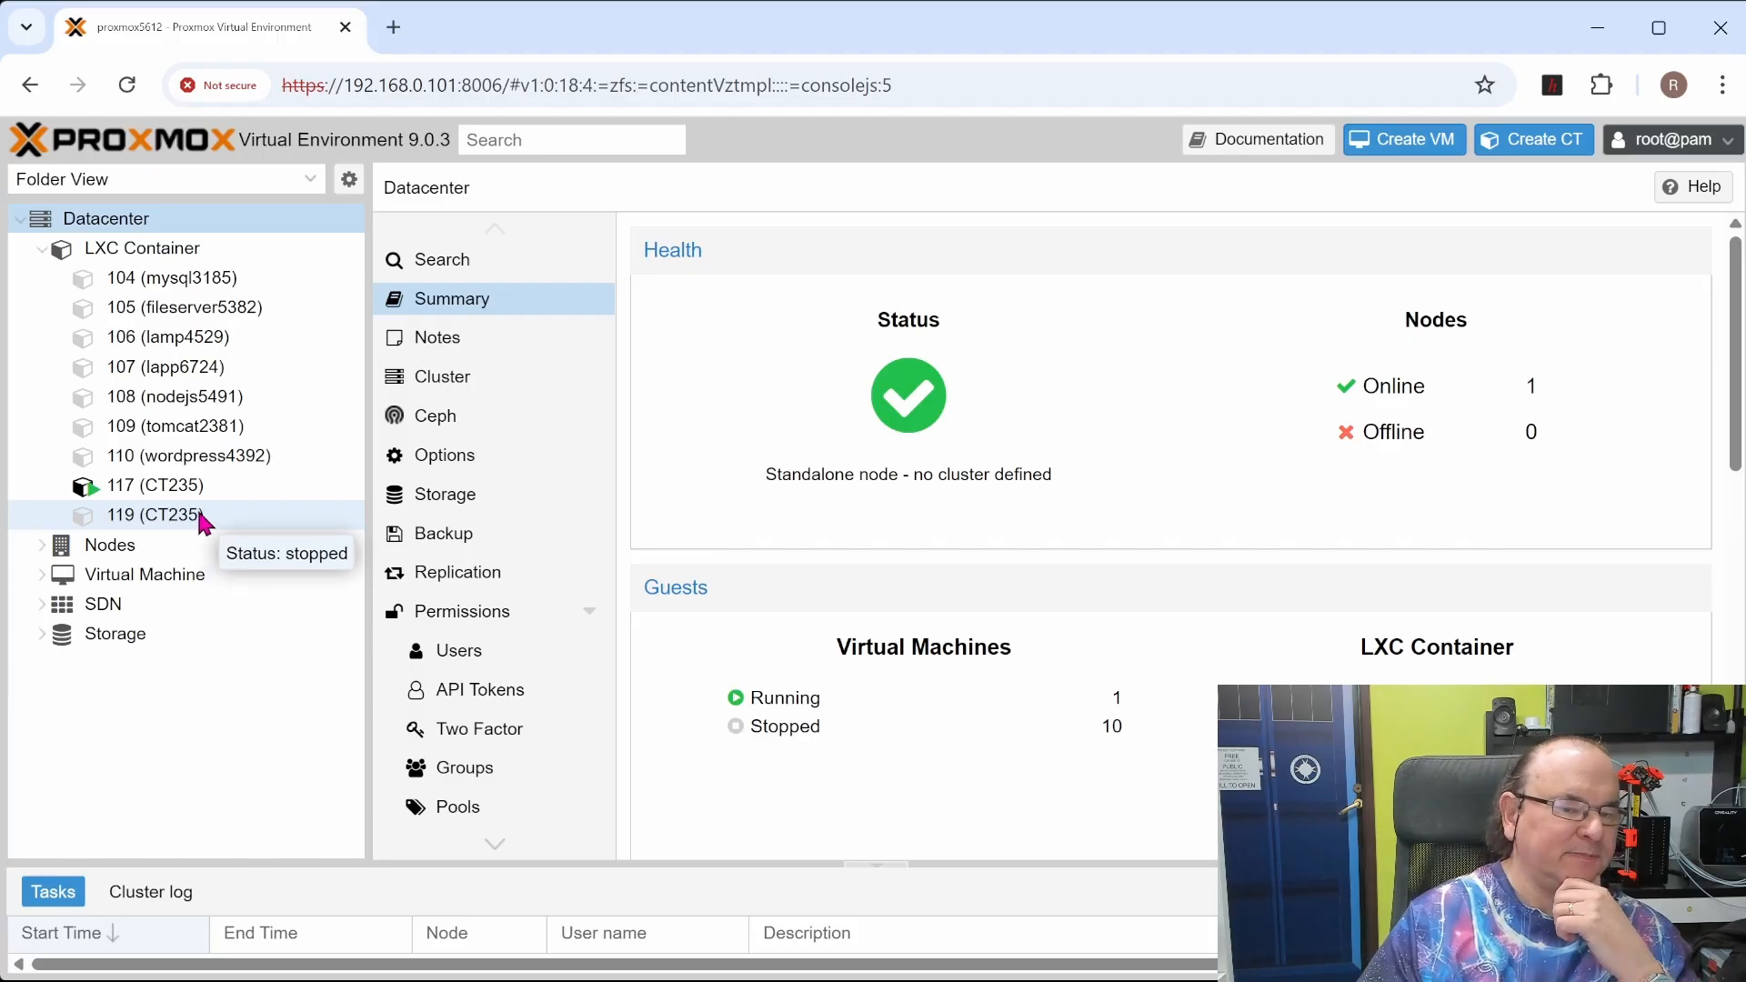
- Select 119 (CT235) under LXC Container to show its blank console page
{"action": "left_click", "coordinate": [201, 526]}
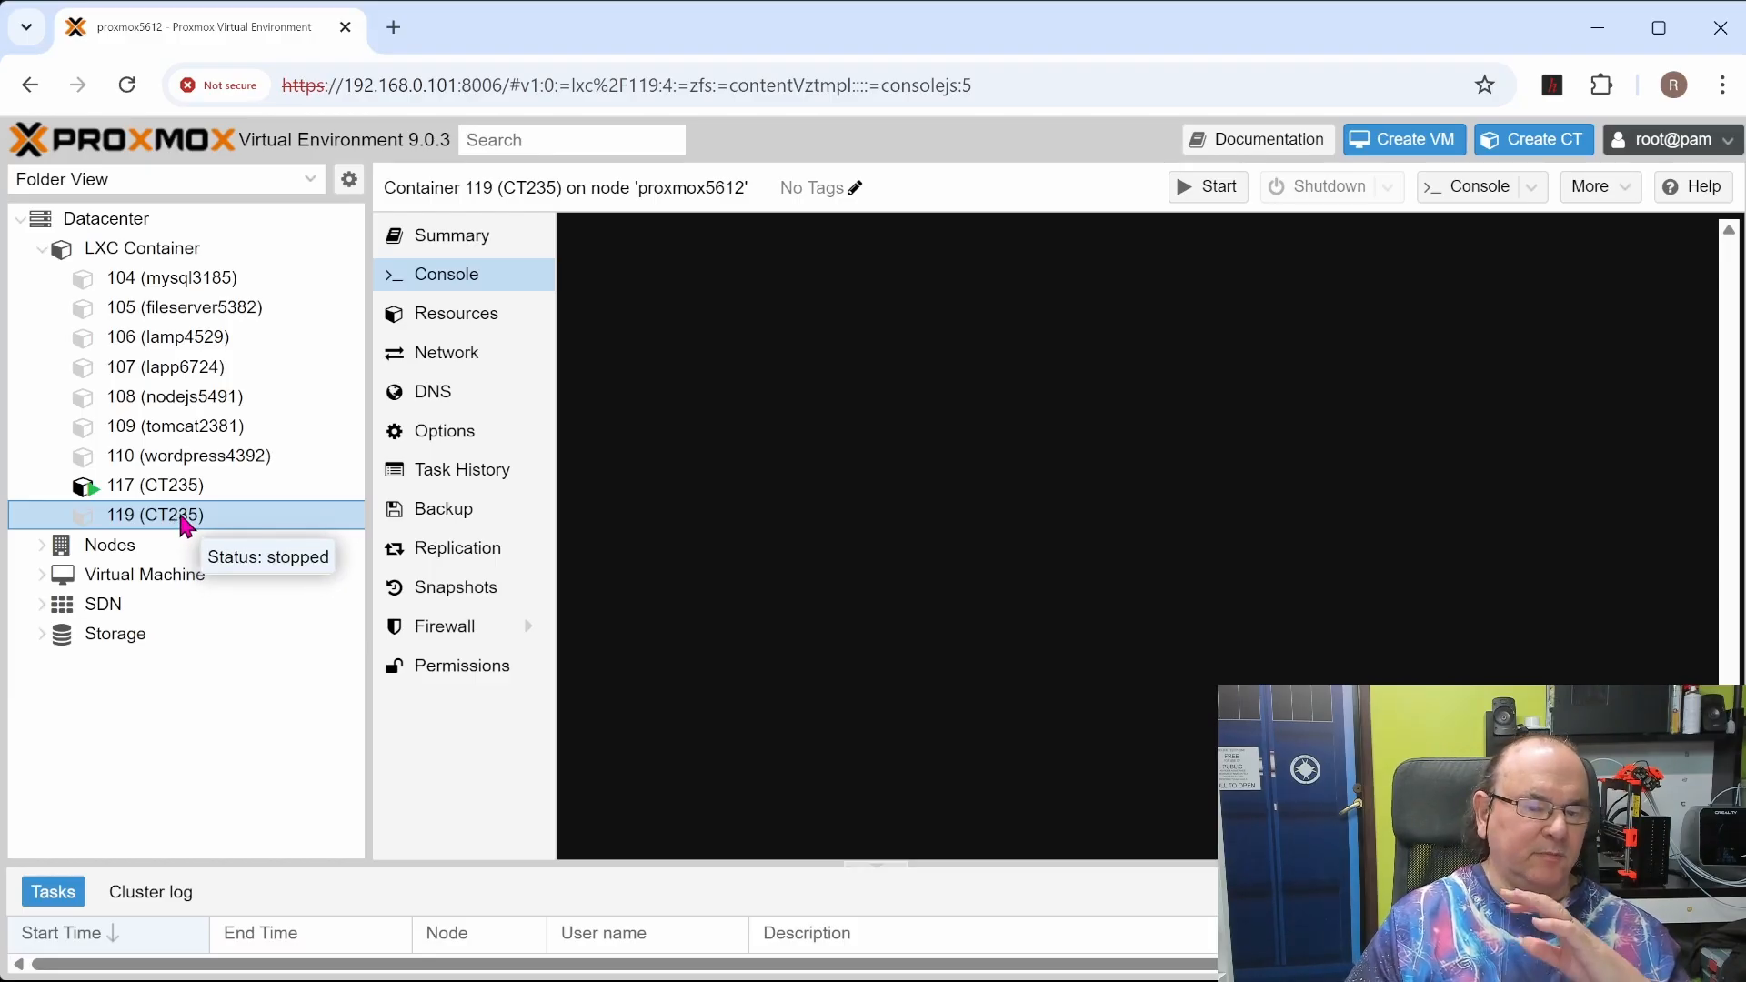
{"action": "left_click", "coordinate": [465, 596]}
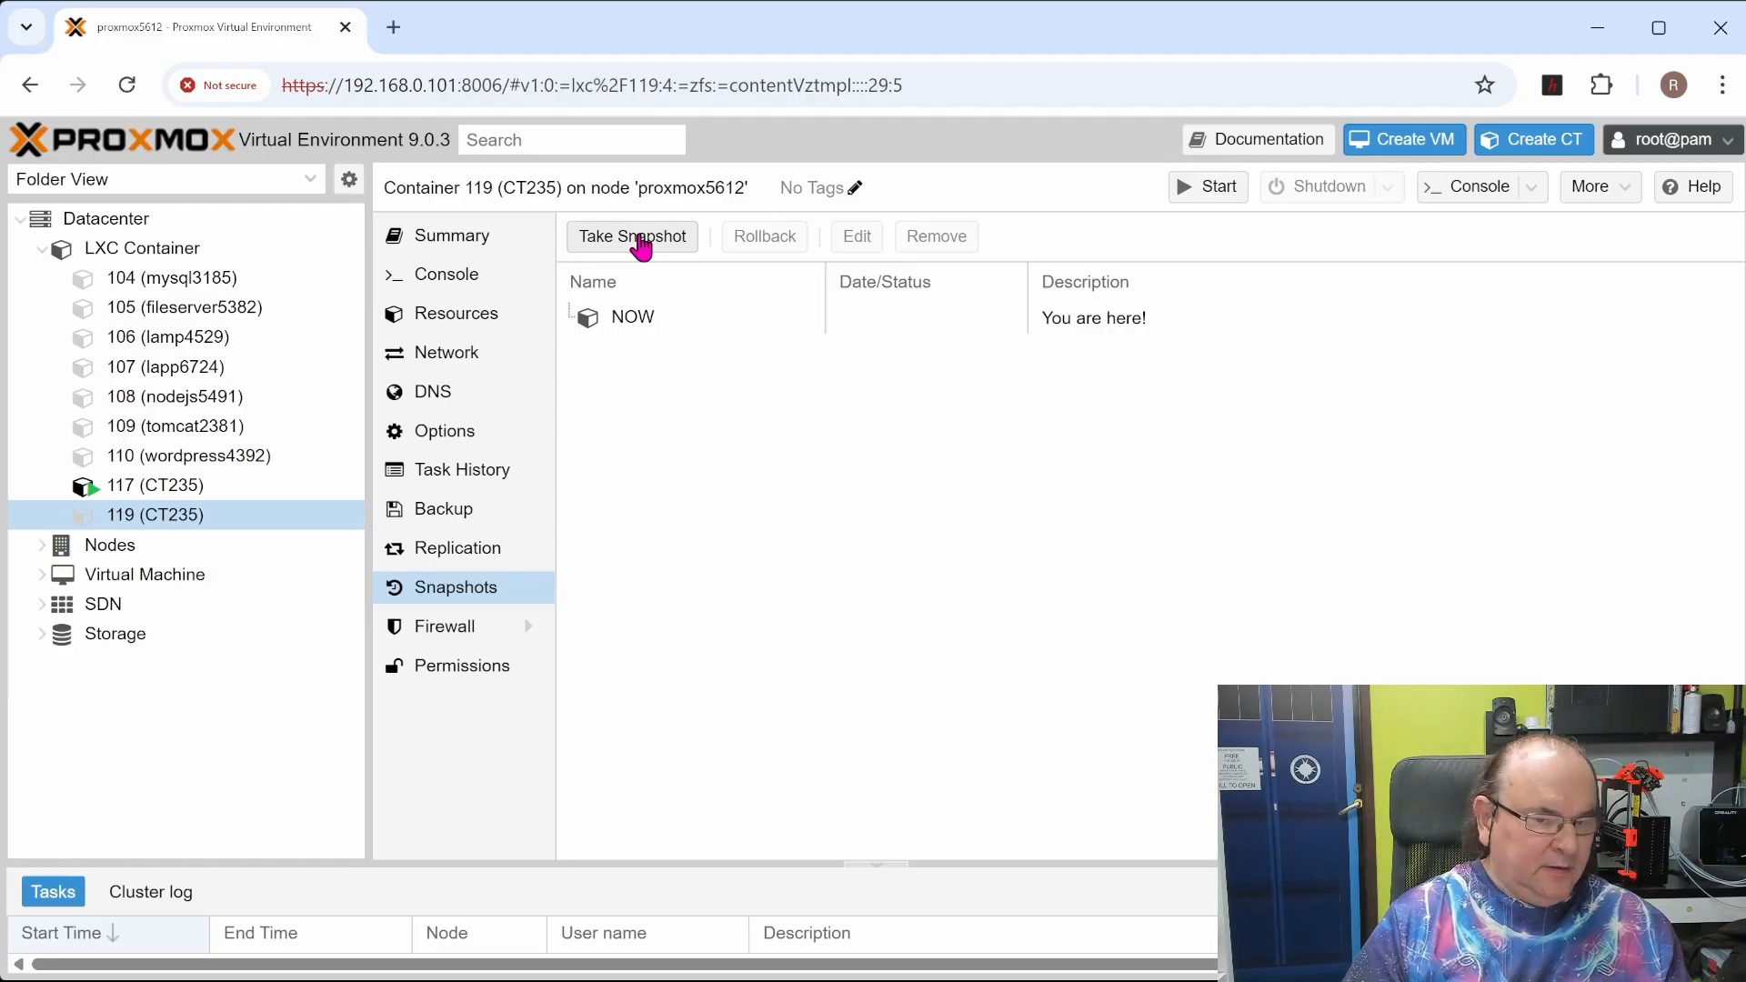
{"action": "left_click", "coordinate": [462, 514]}
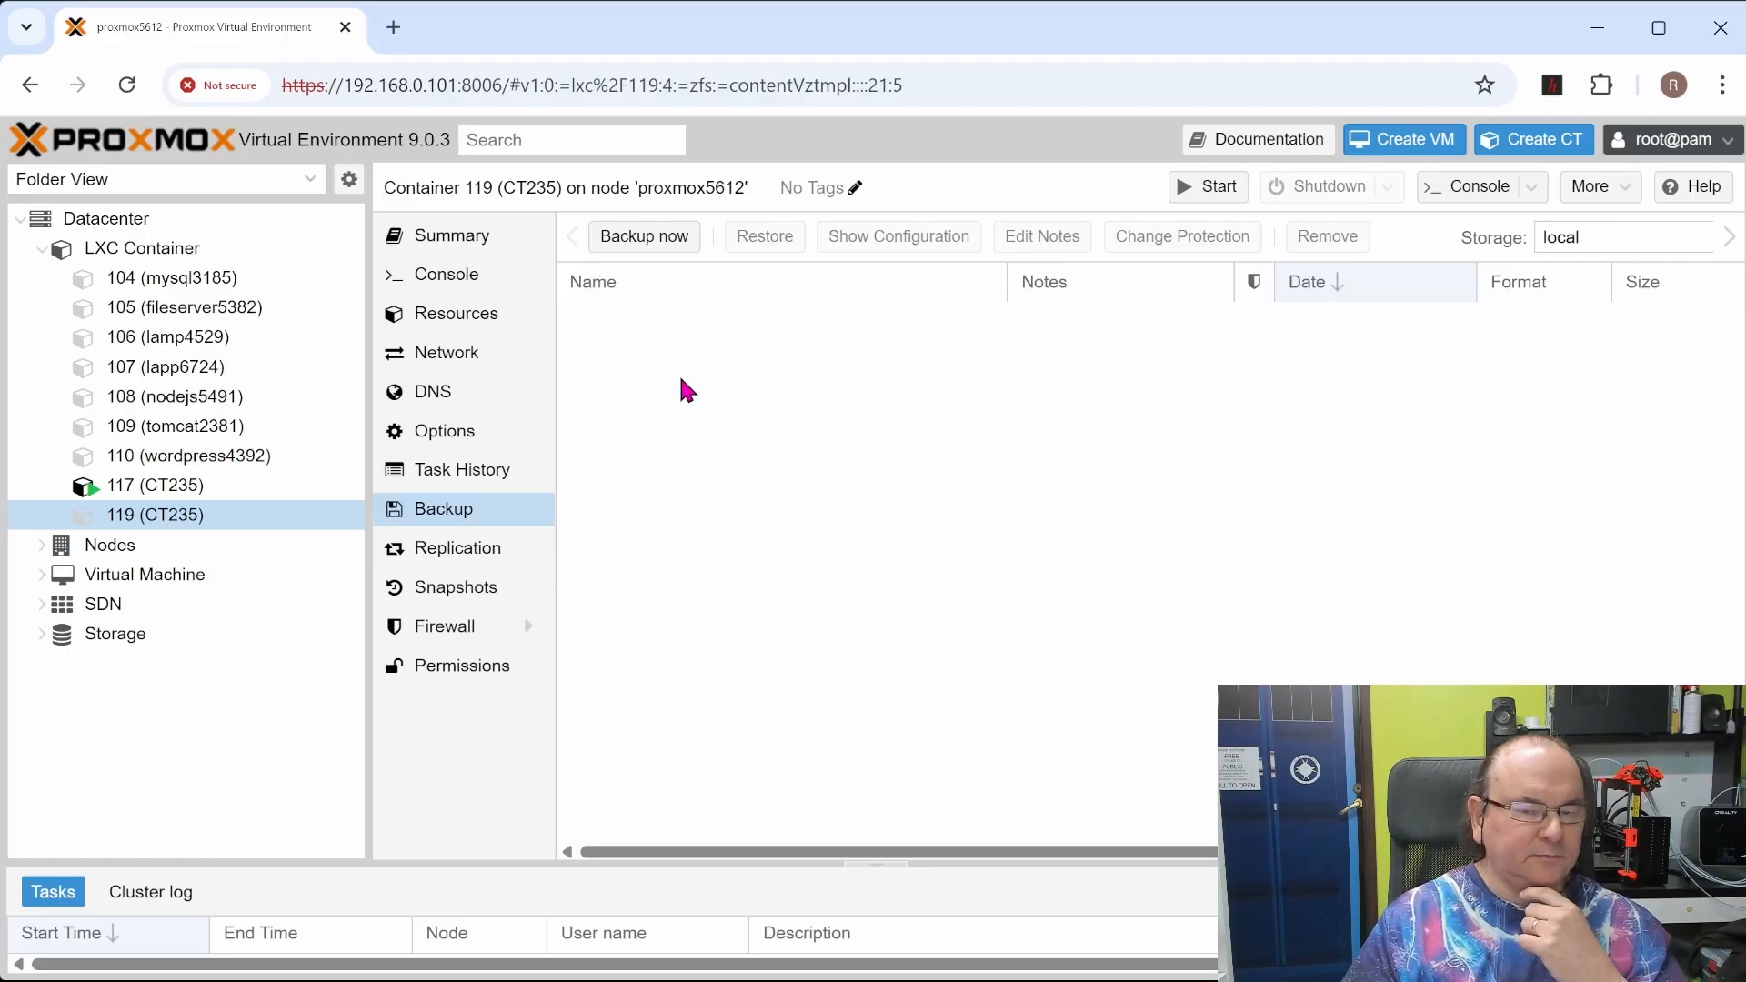
{"action": "left_click", "coordinate": [451, 278]}
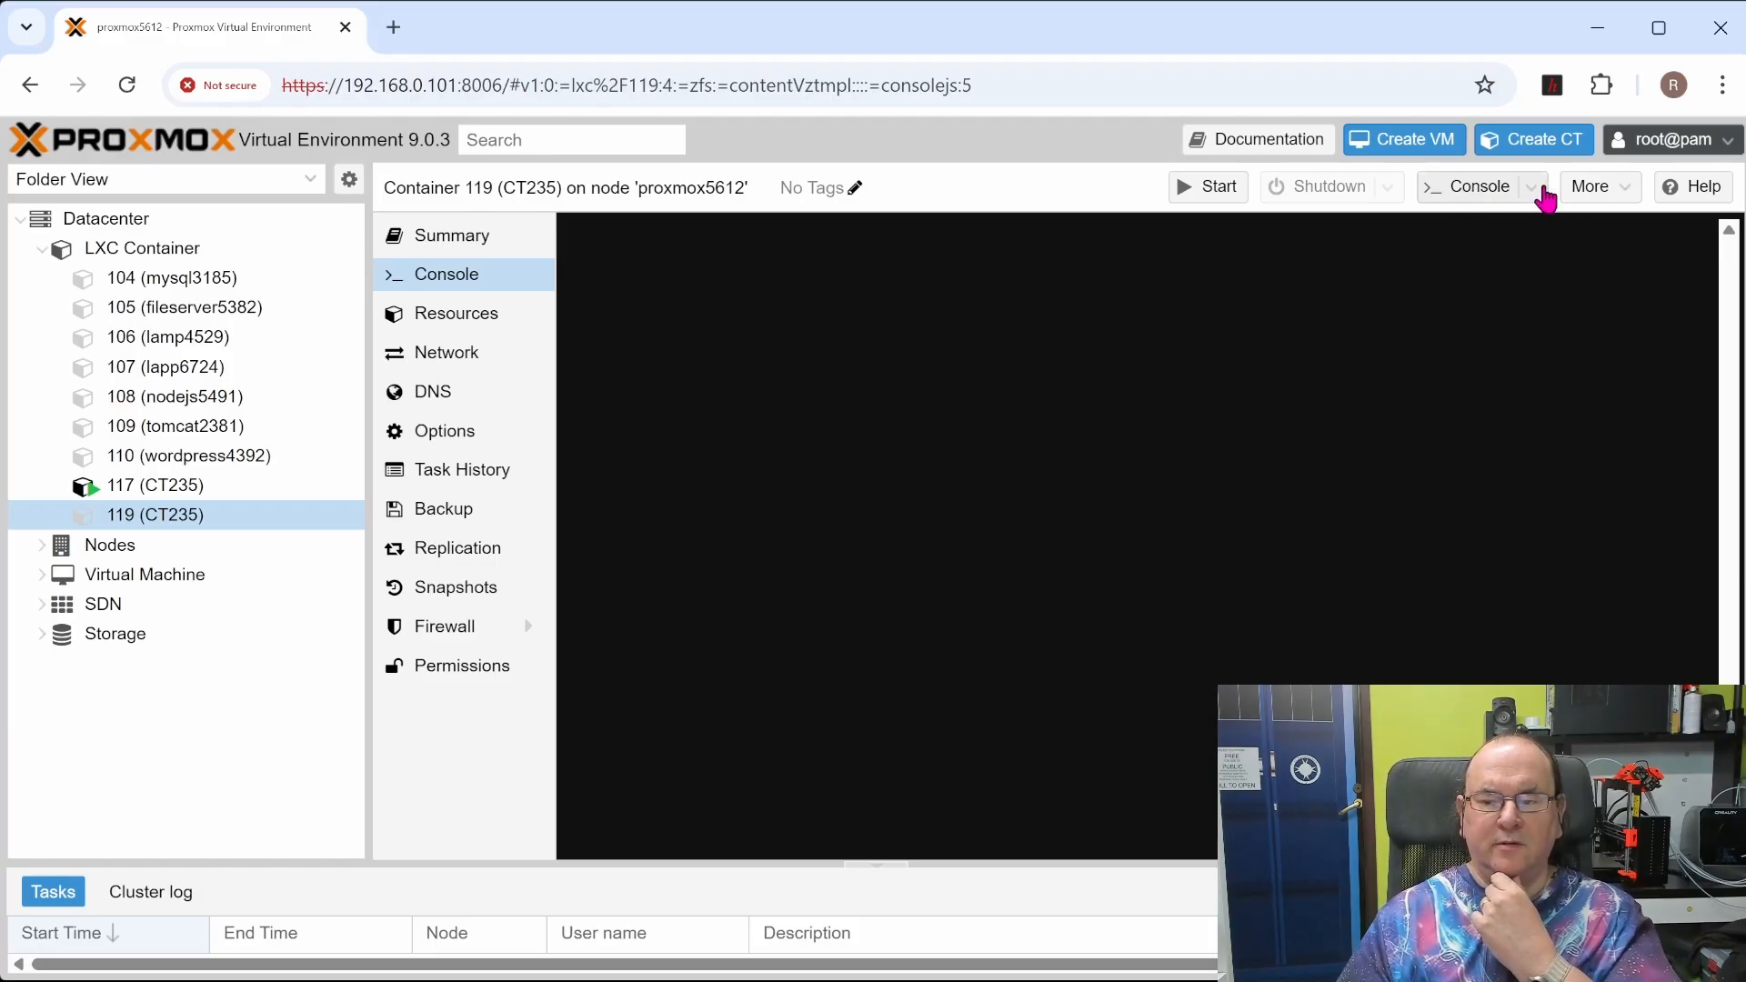
- Switch container 119's console to the xterm.js terminal type
{"action": "left_click", "coordinate": [1545, 193]}
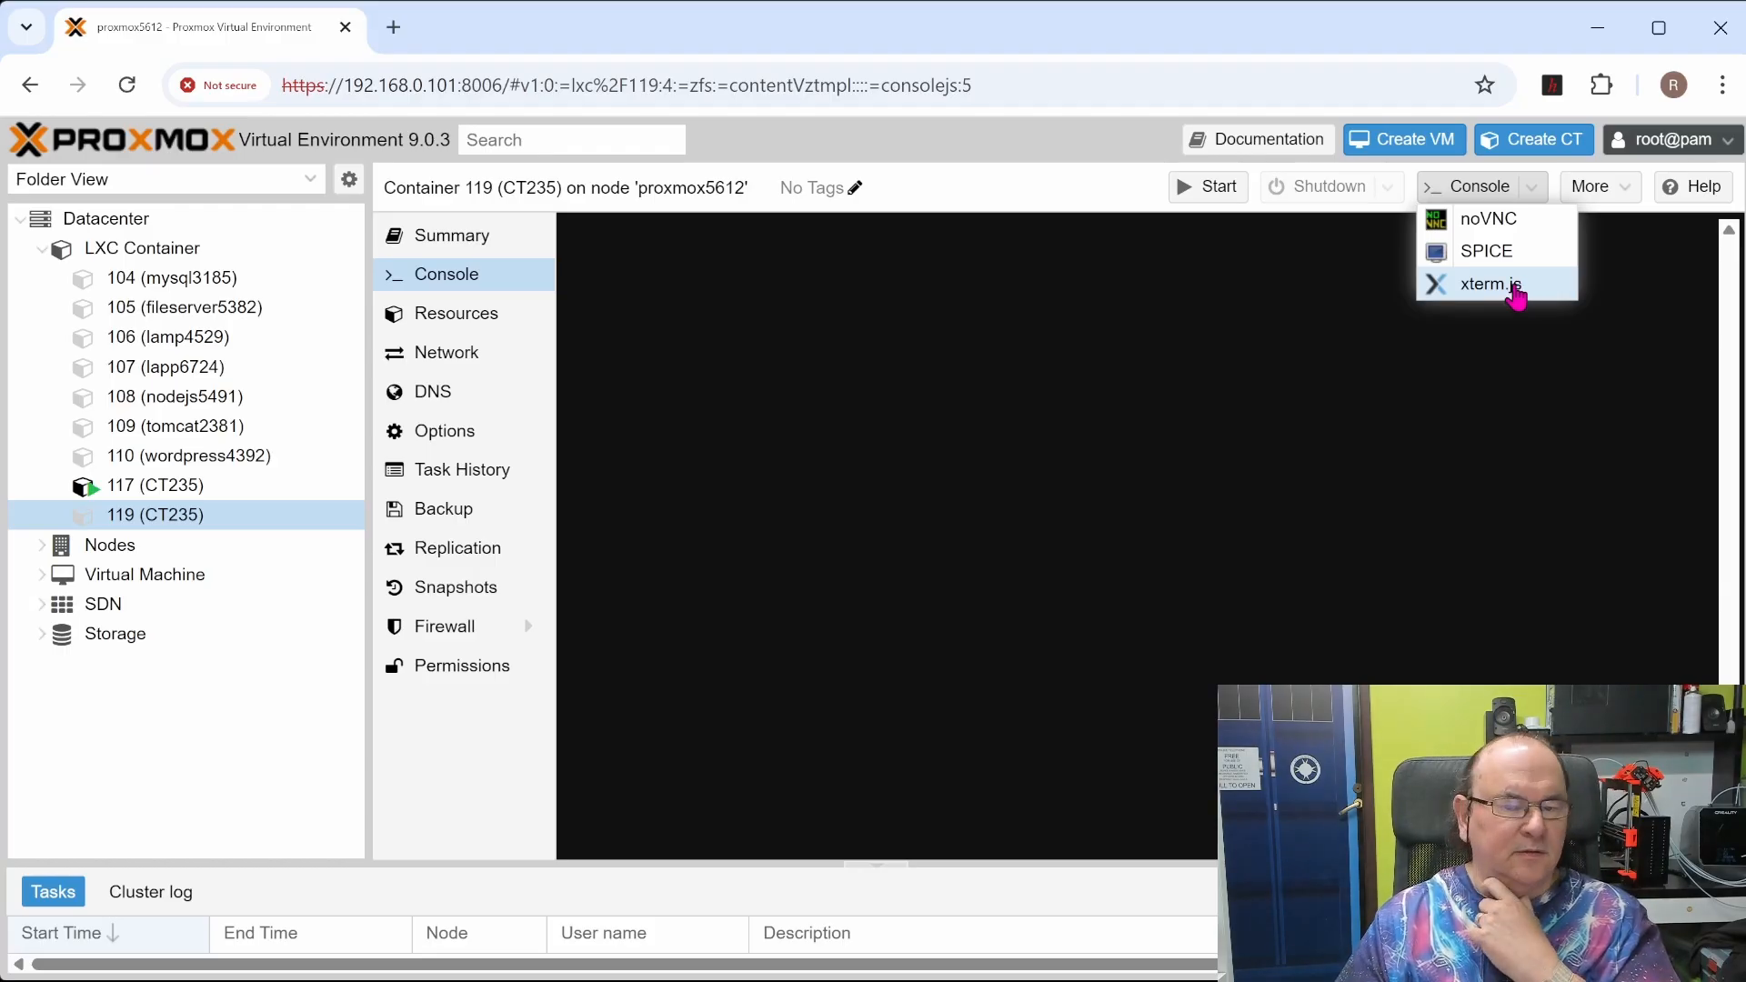
{"action": "left_click", "coordinate": [1520, 287]}
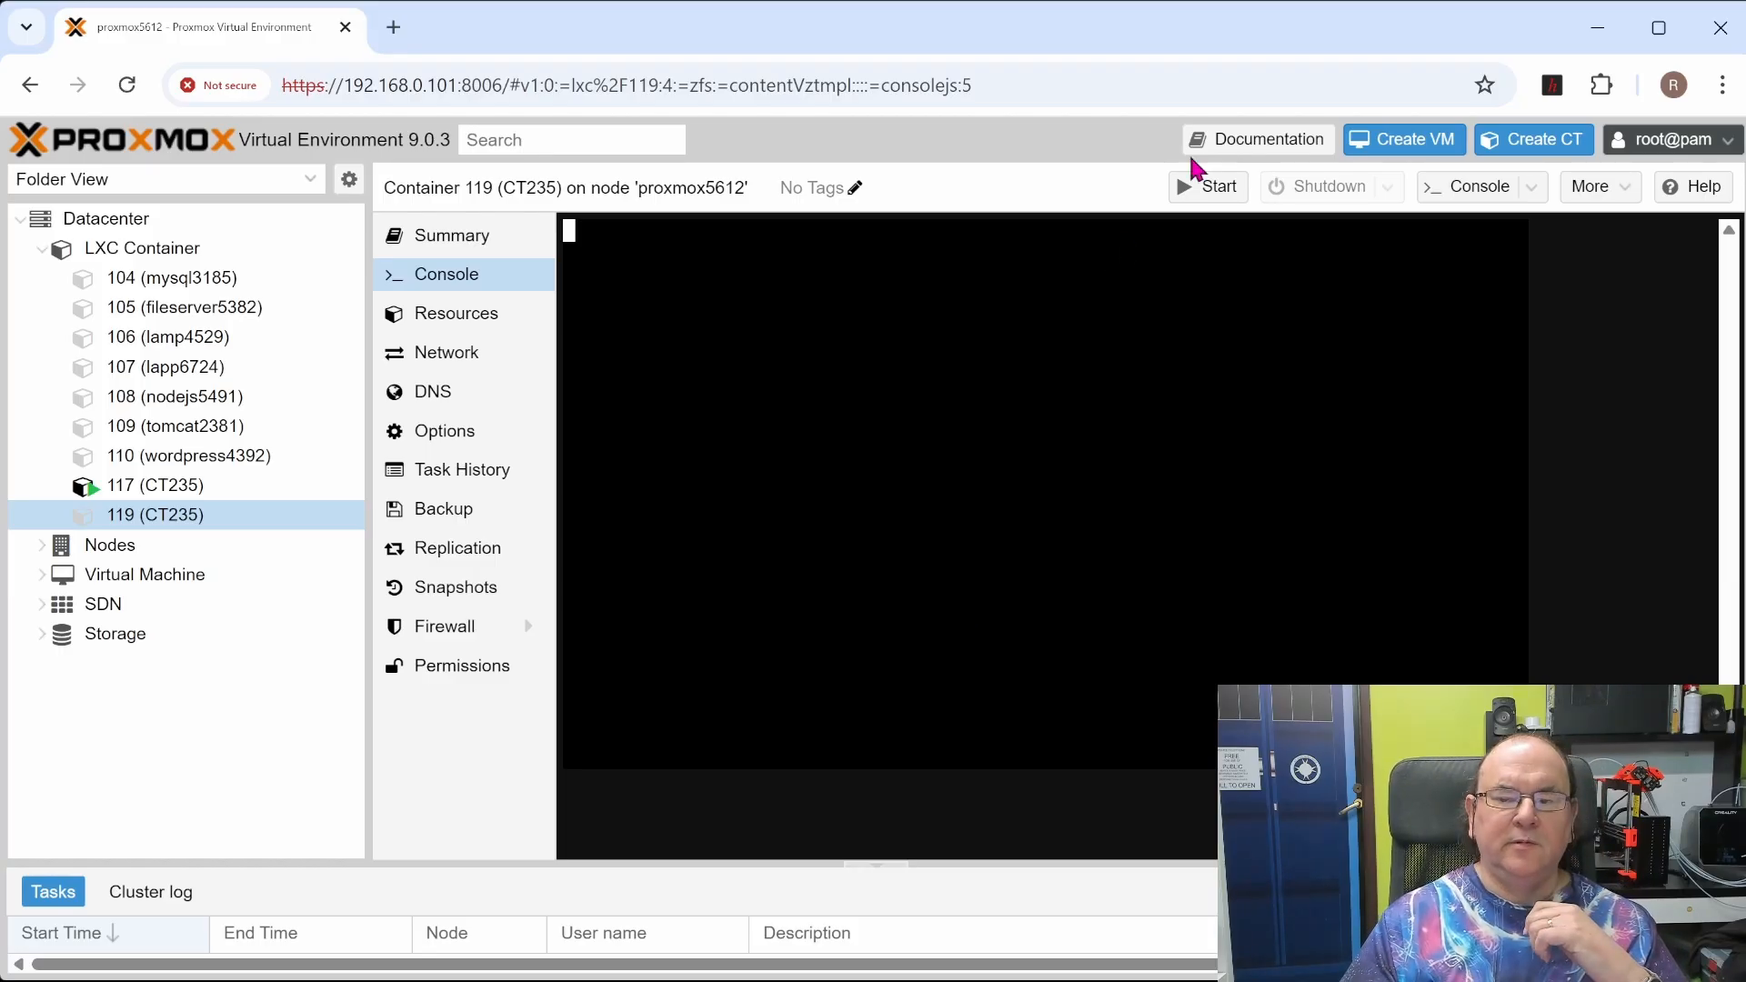
- Start container 119 (CT235) and let it boot to the Debian GNU/Linux 12 login prompt
{"action": "left_click", "coordinate": [1205, 189]}
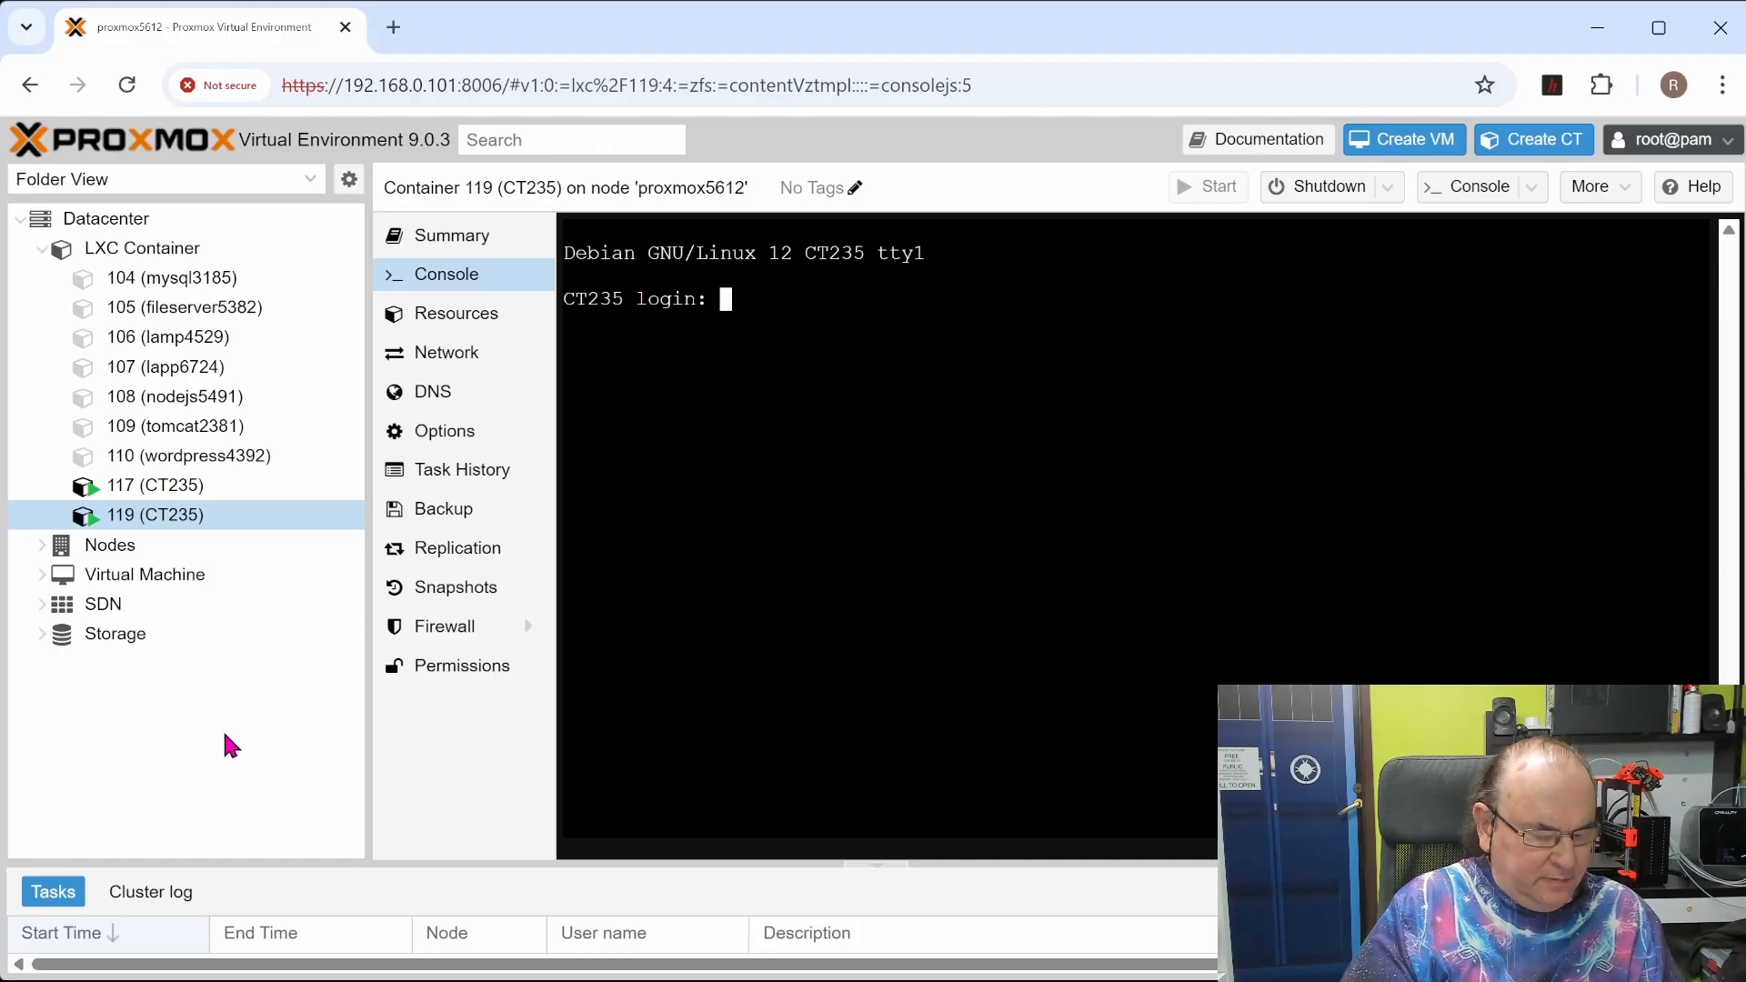
- Log in on the container console as root with the root password
{"action": "type", "text": "root"}
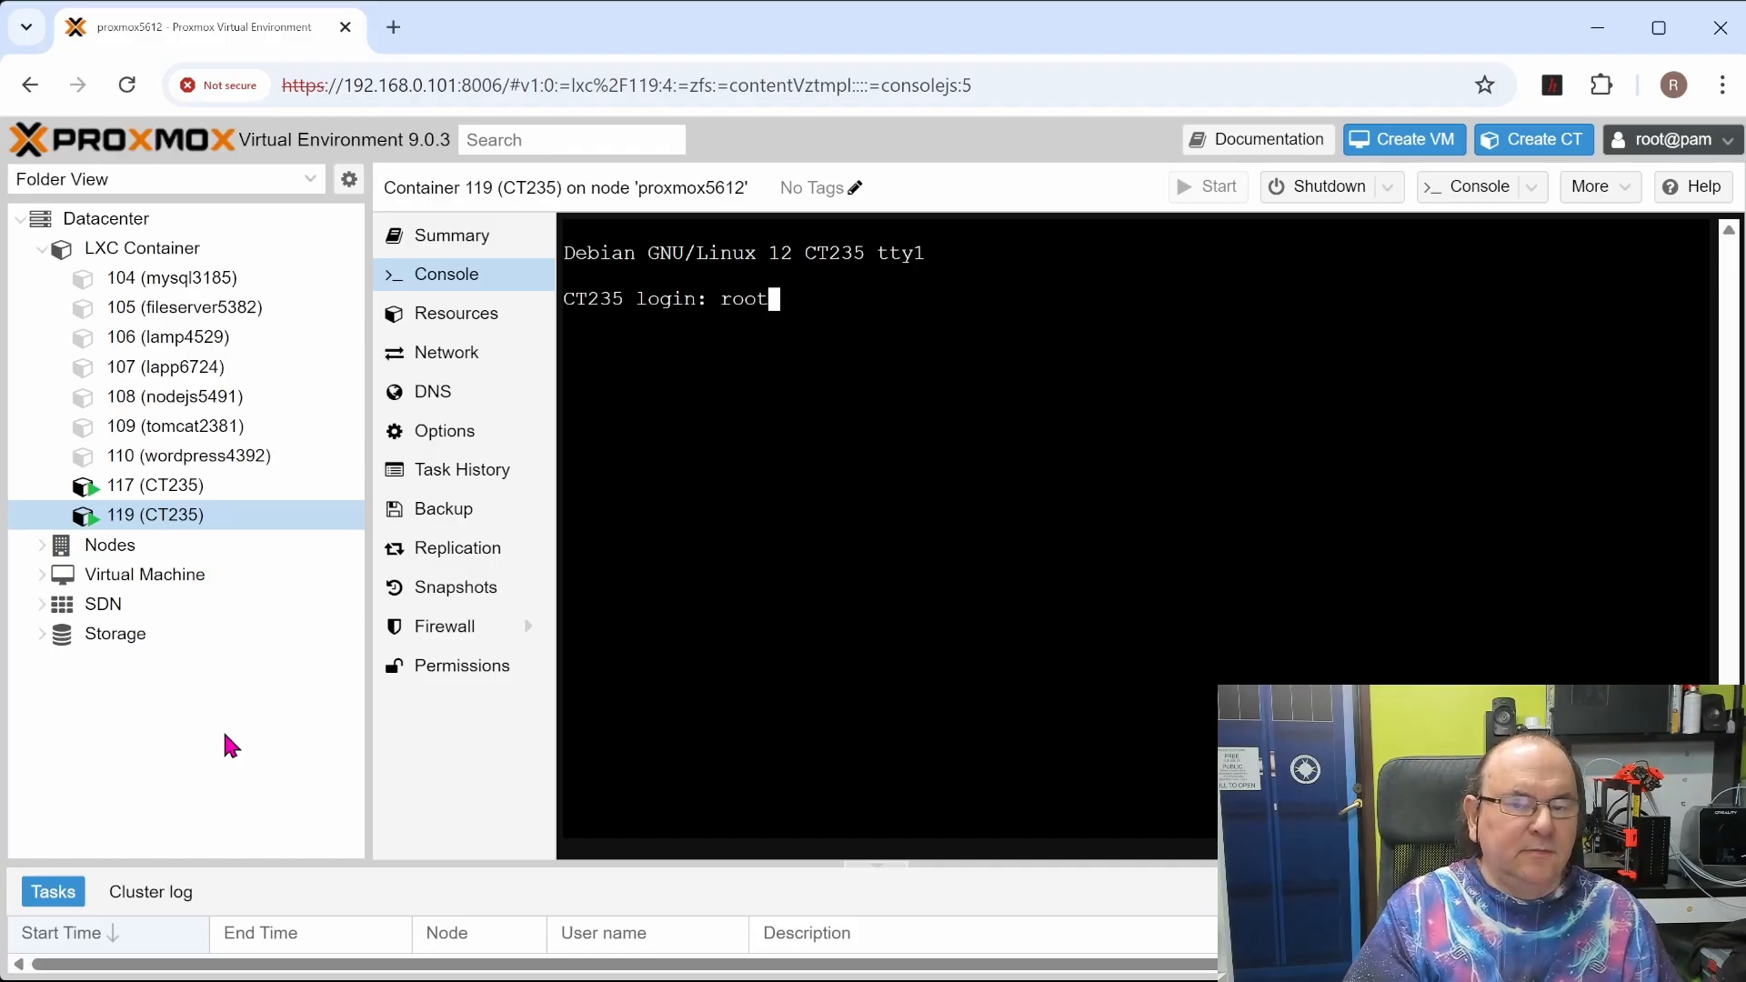
{"action": "key", "text": "Return"}
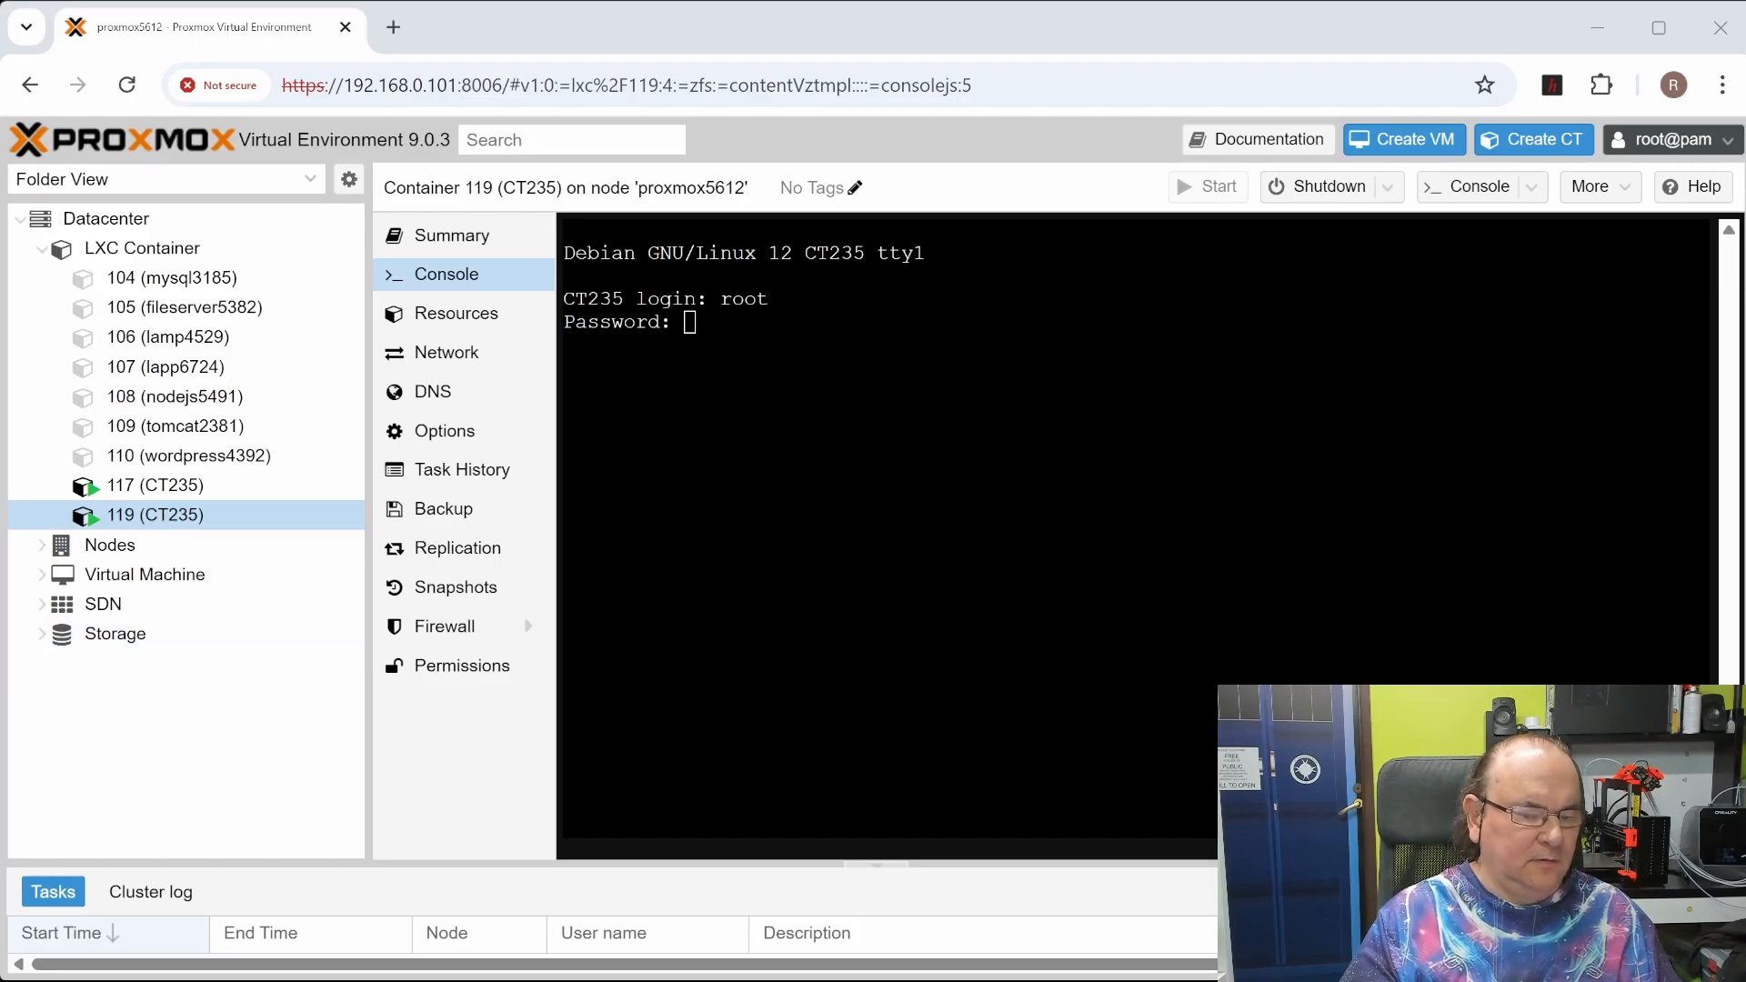
{"action": "left_click", "coordinate": [737, 455]}
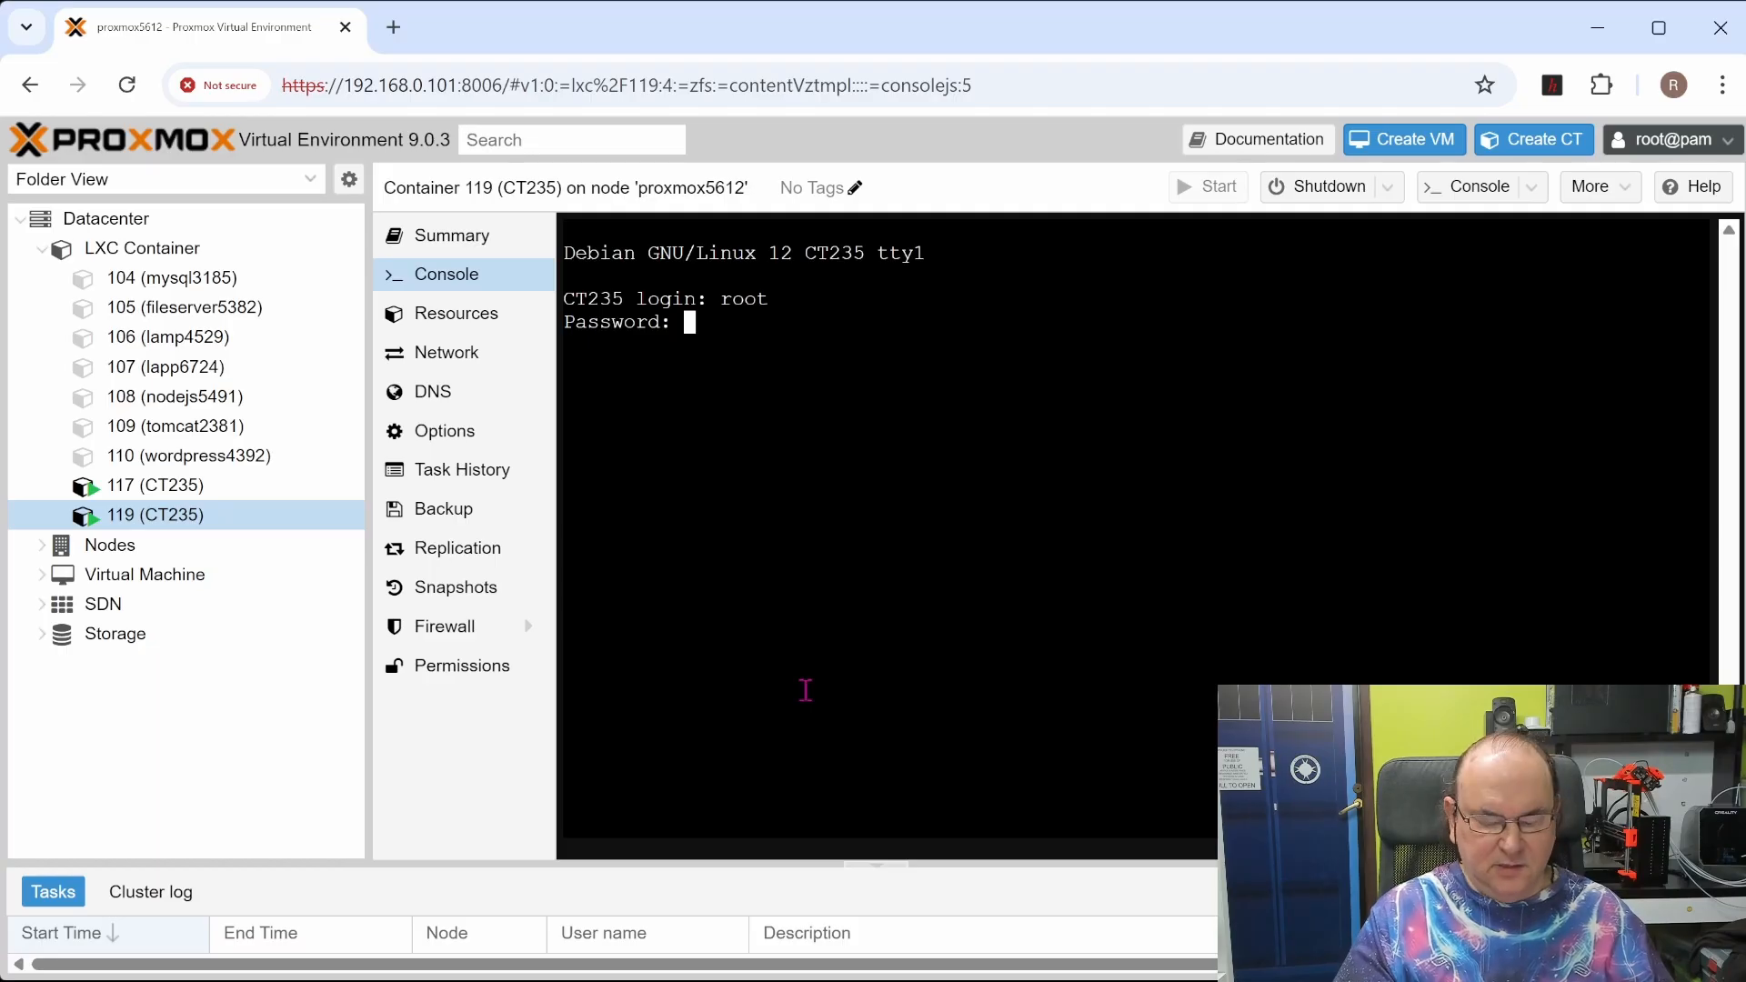
{"action": "key", "text": "Return"}
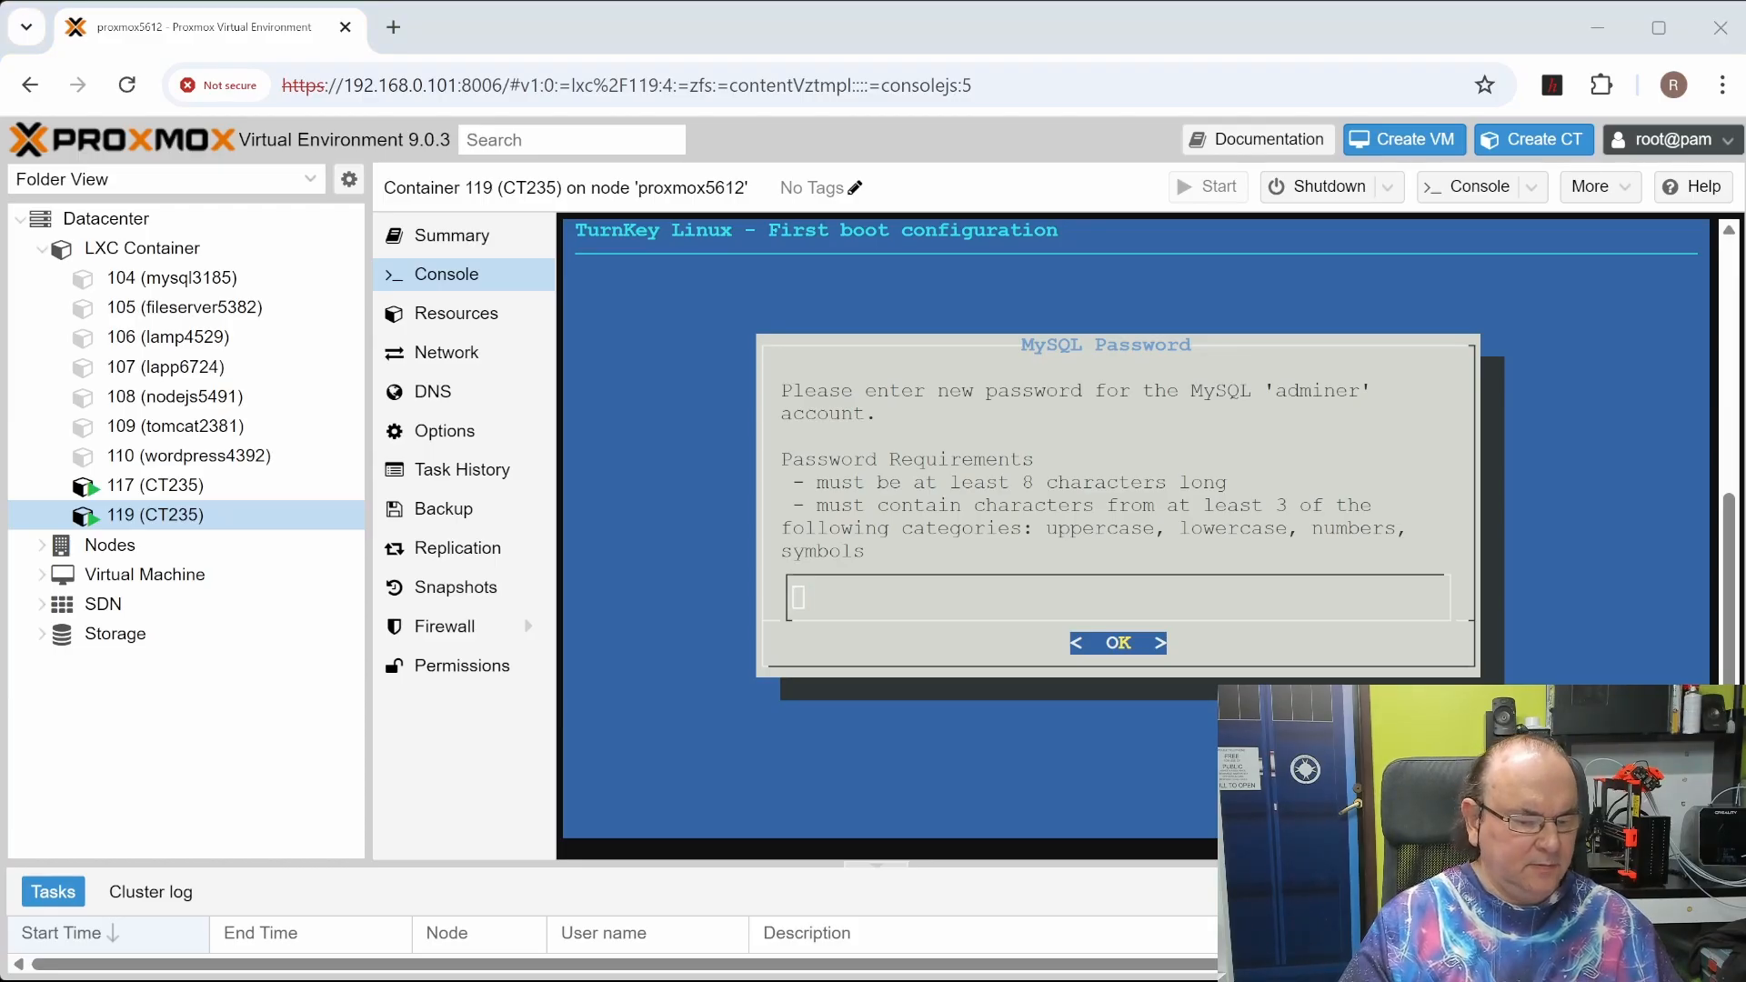
- Enter and confirm a new password for the MySQL 'adminer' account
{"action": "left_click", "coordinate": [907, 603]}
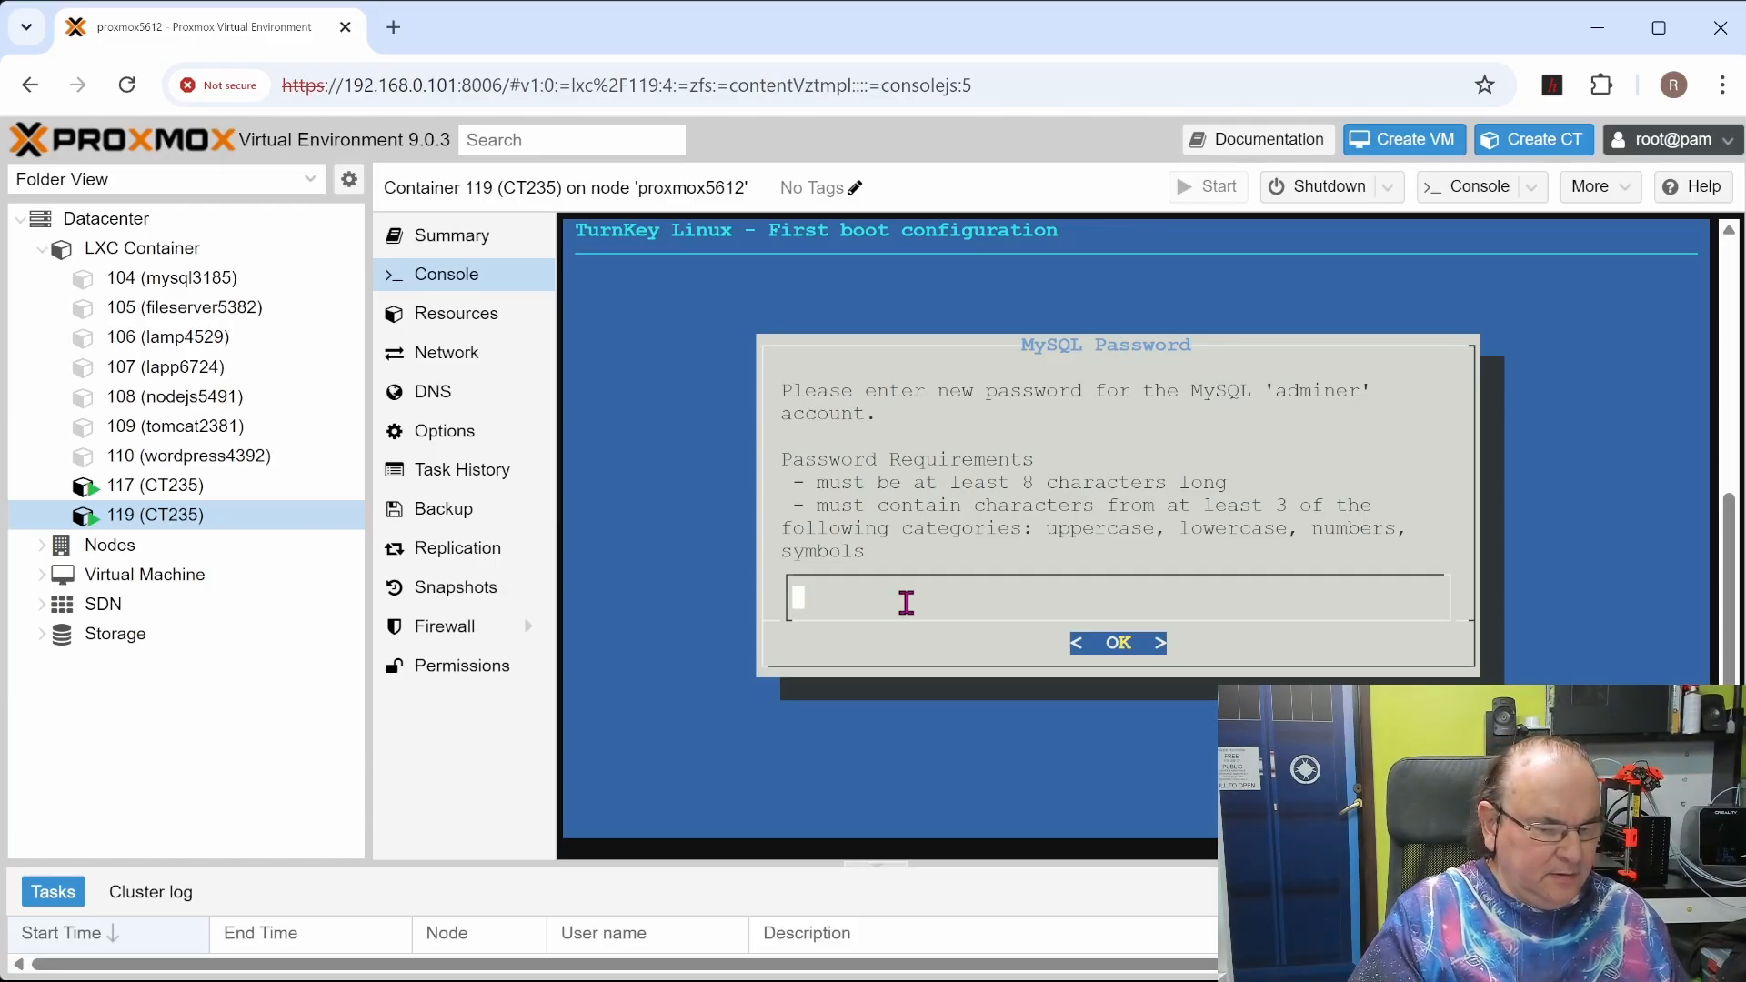
{"action": "type", "text": "**"}
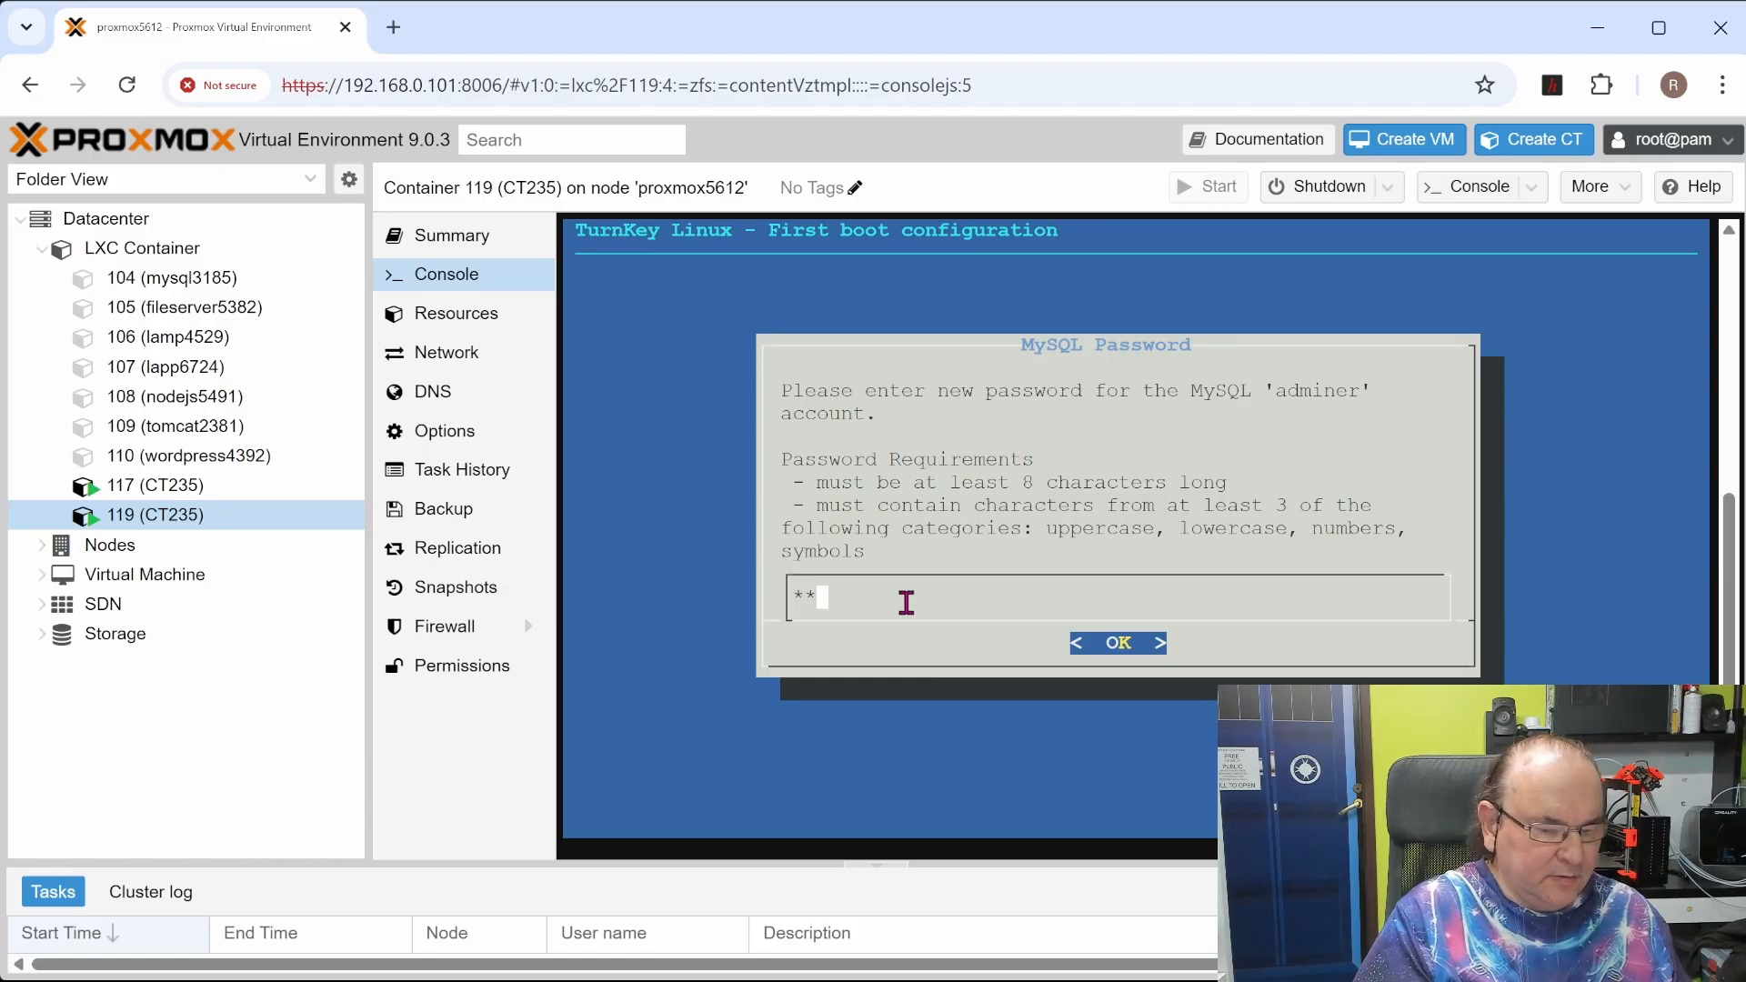
{"action": "type", "text": "**"}
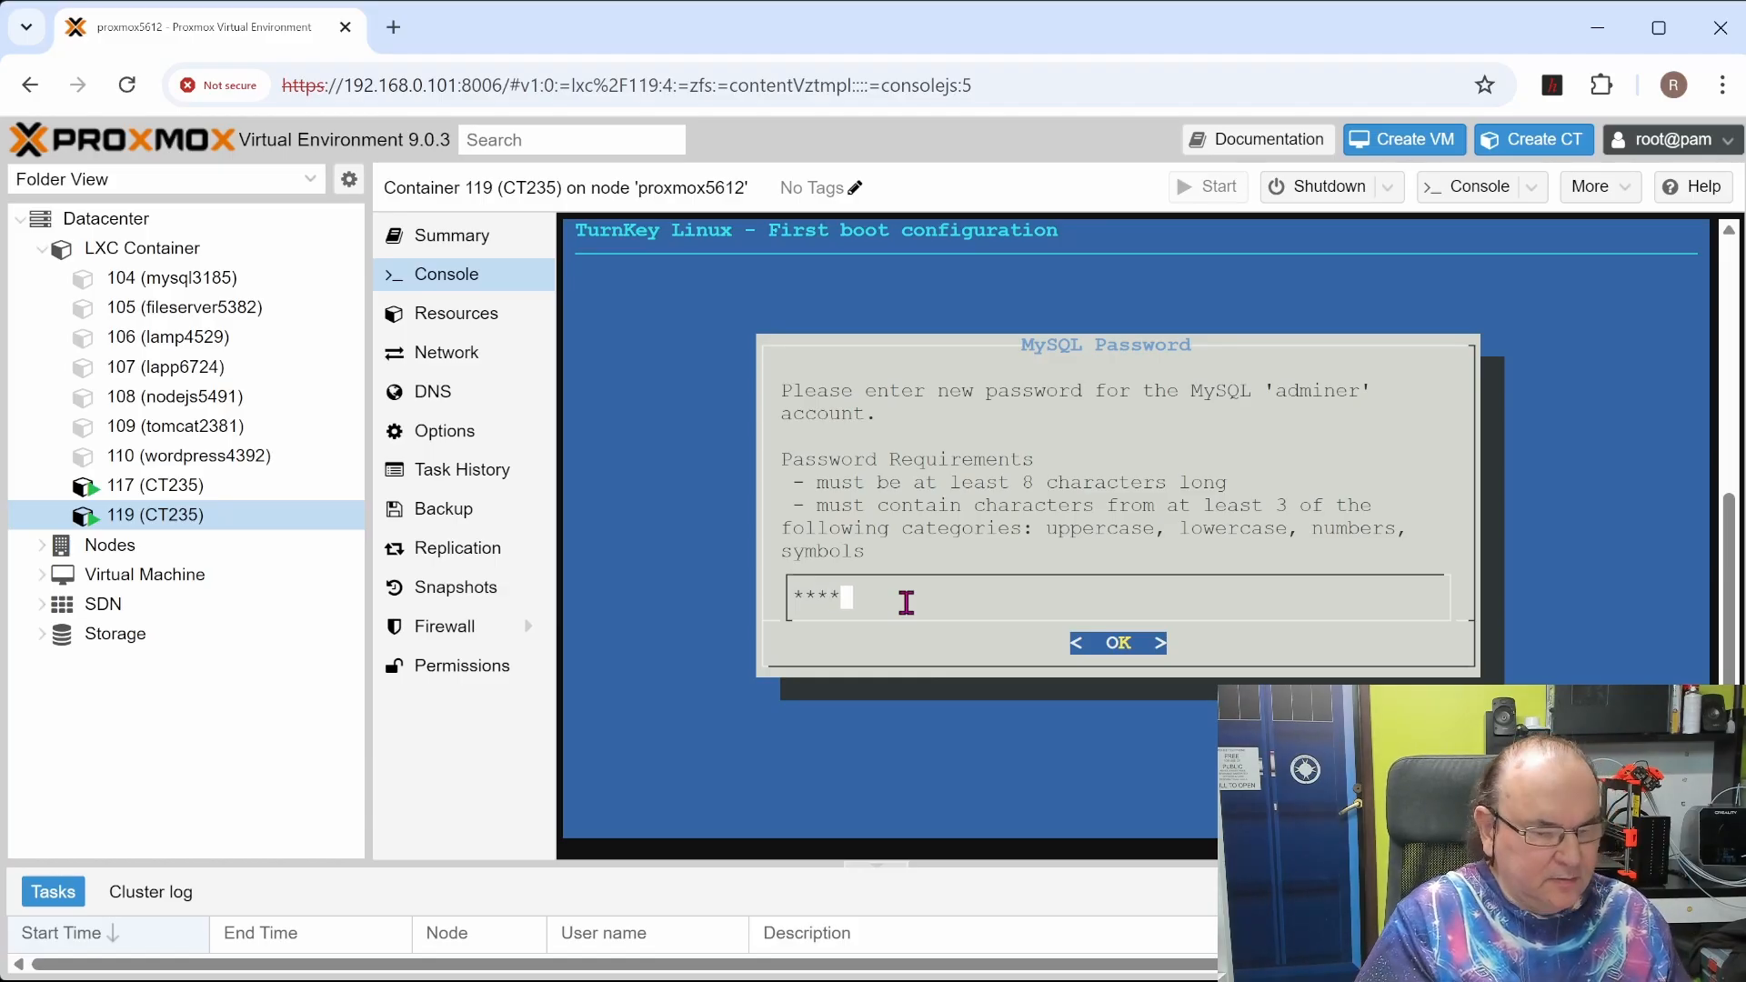
{"action": "type", "text": "****"}
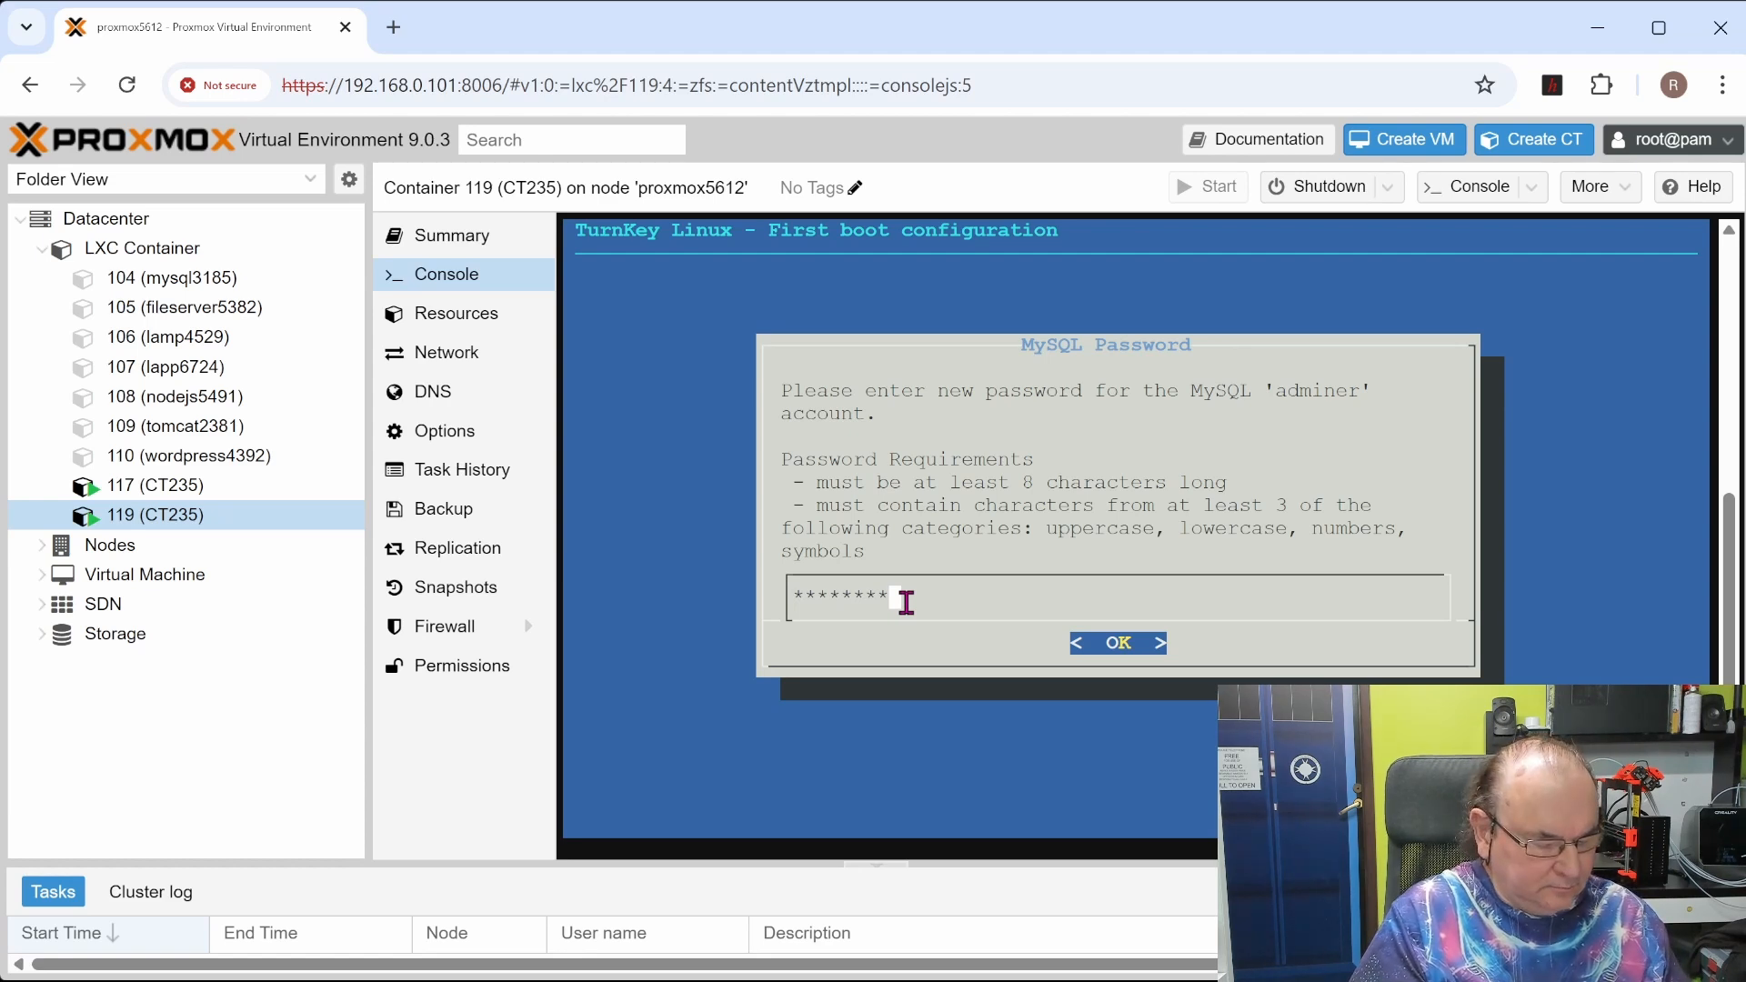
{"action": "type", "text": "**"}
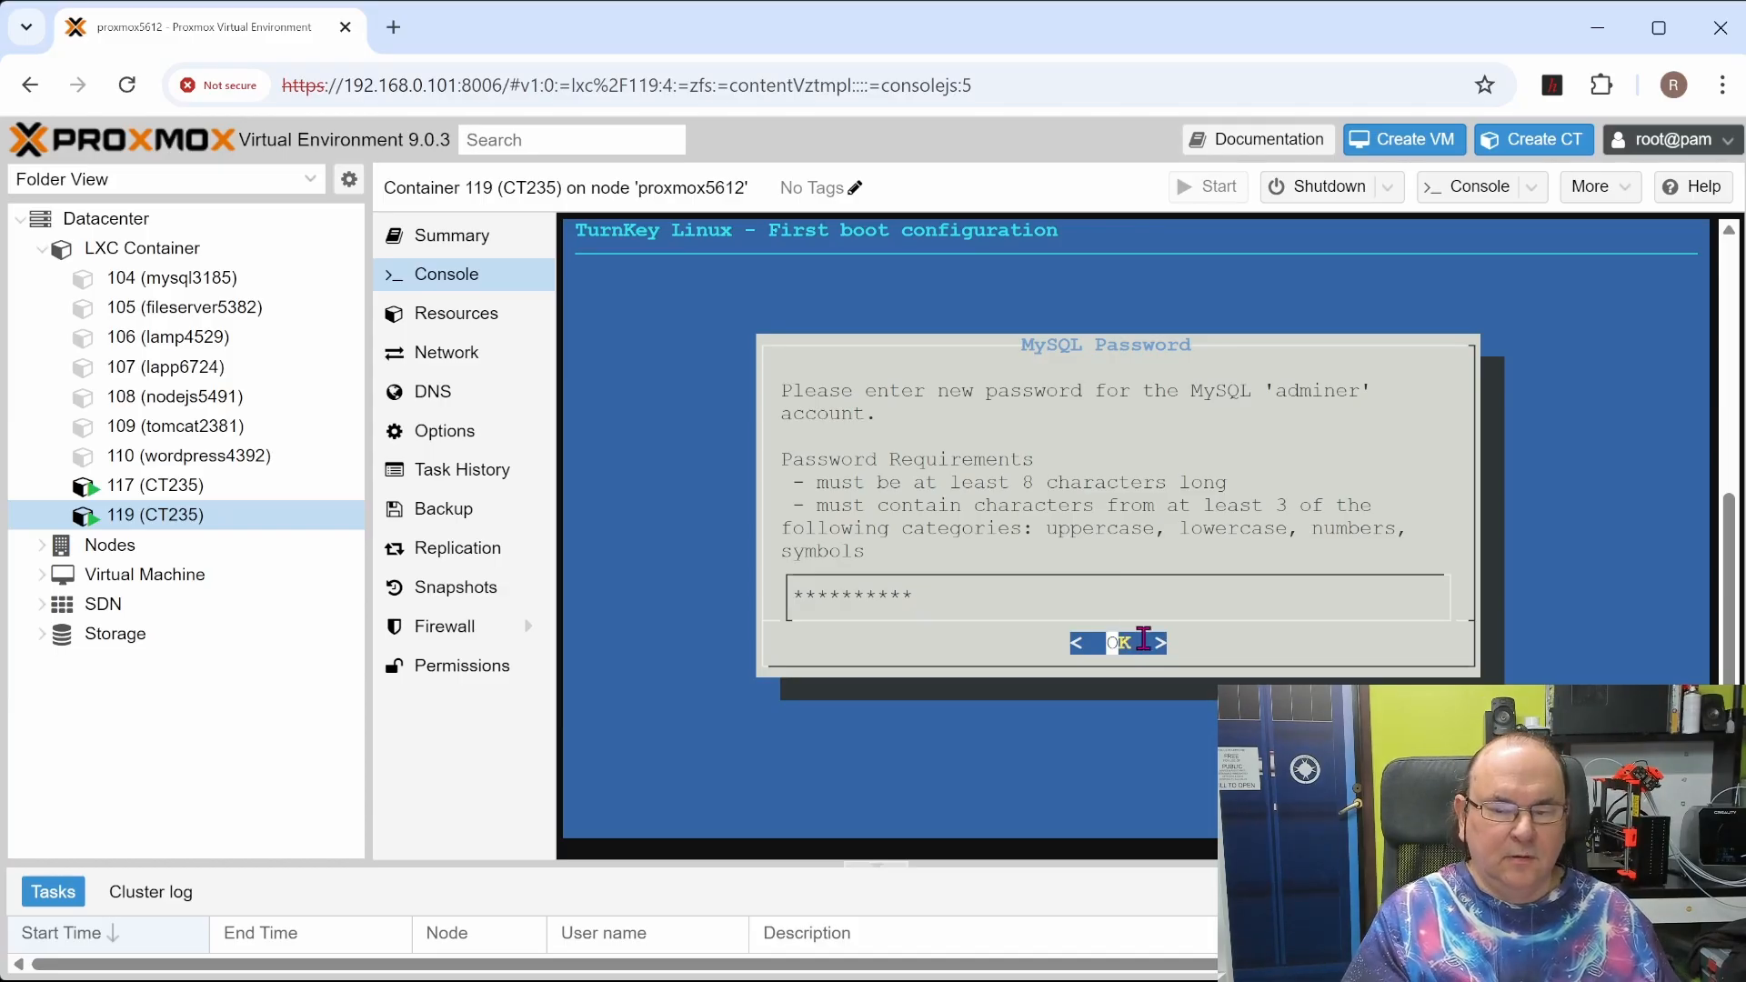
{"action": "key", "text": "Return"}
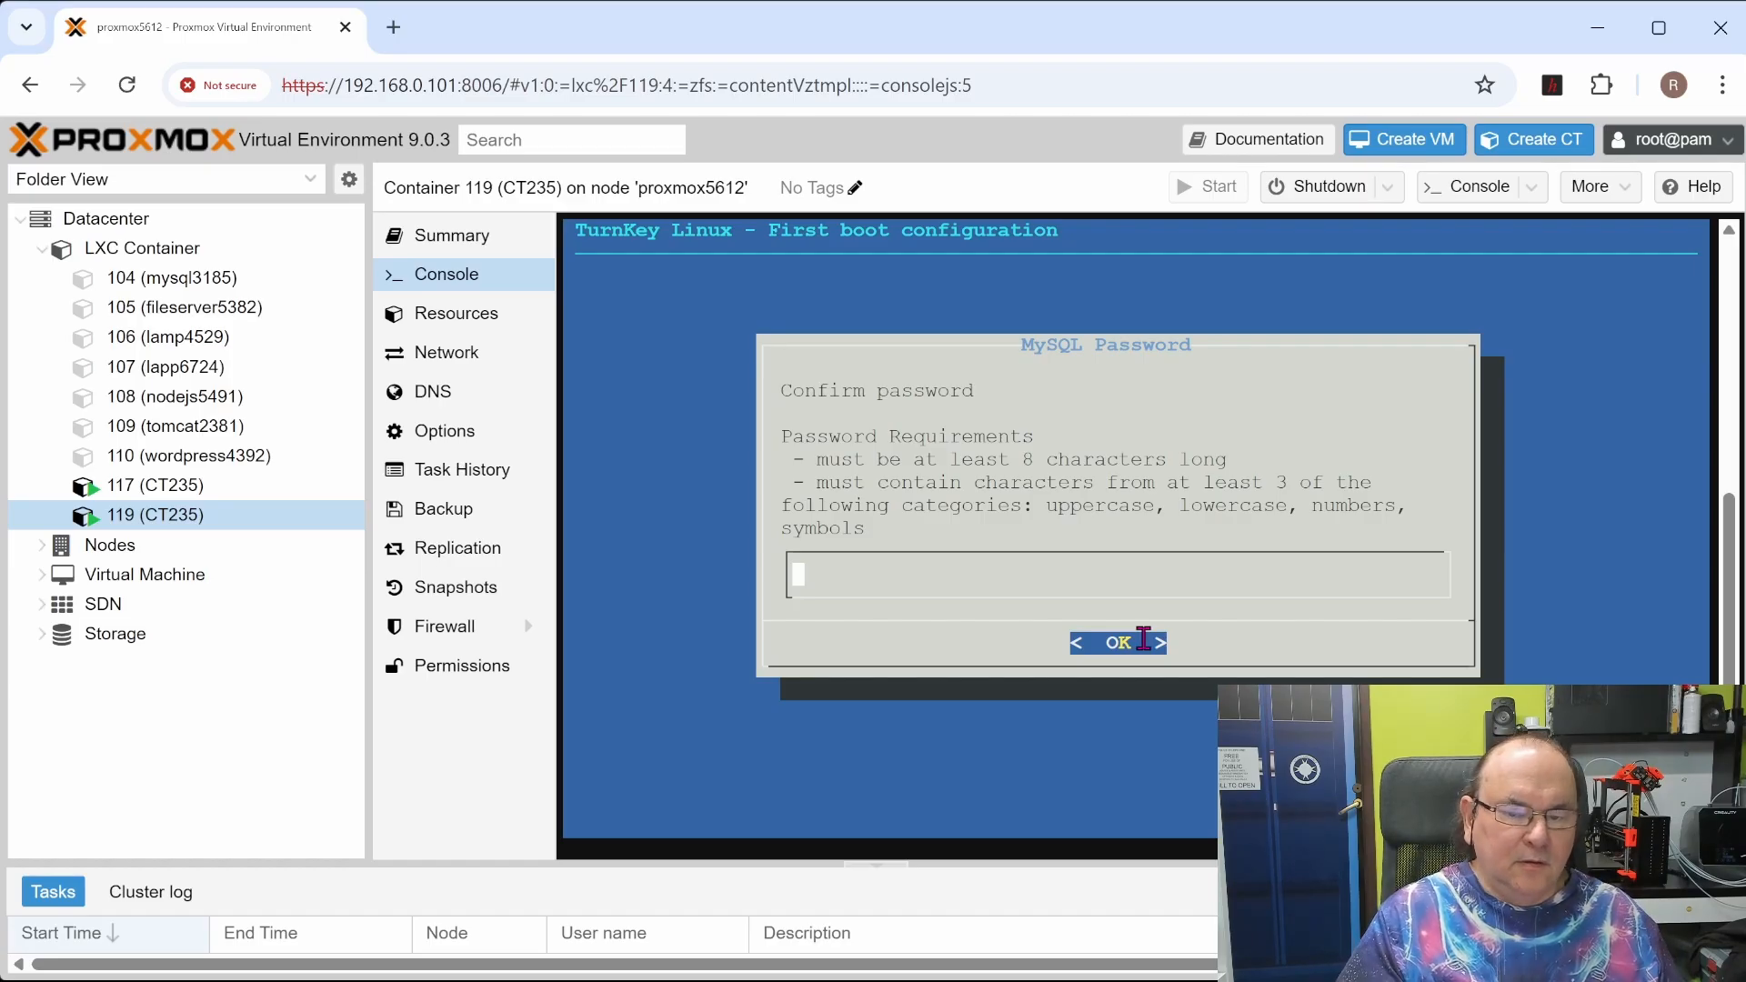
{"action": "type", "text": "**"}
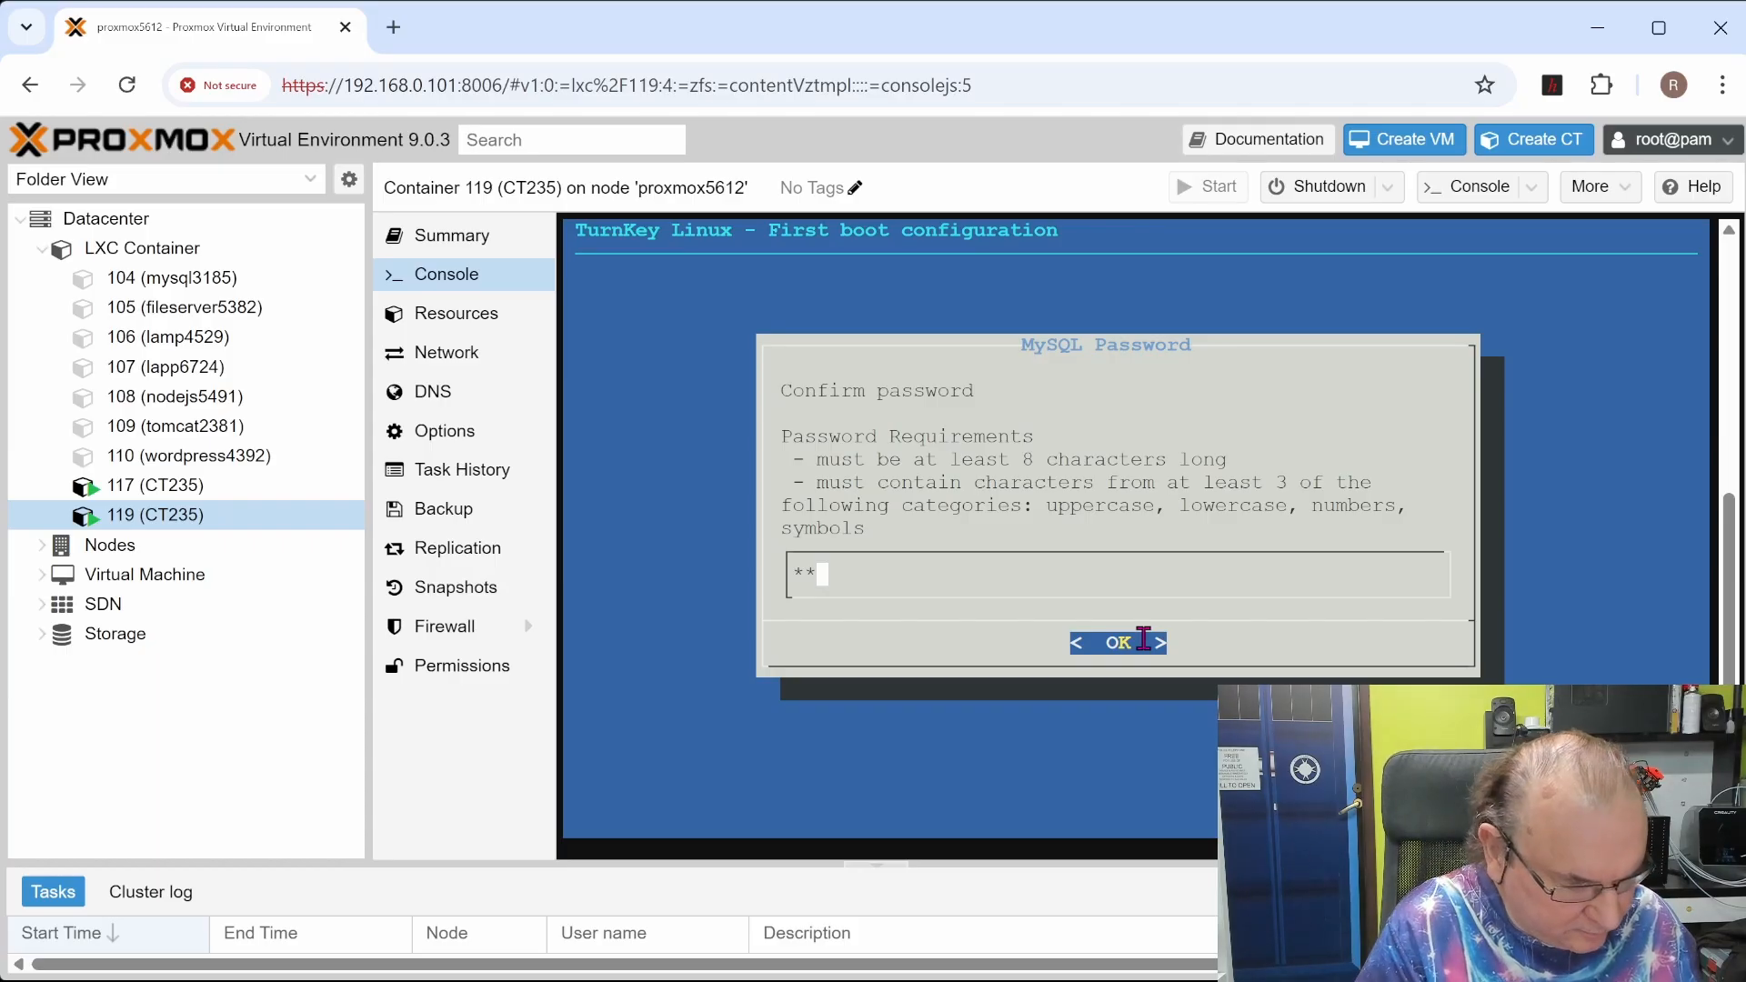
{"action": "type", "text": "***"}
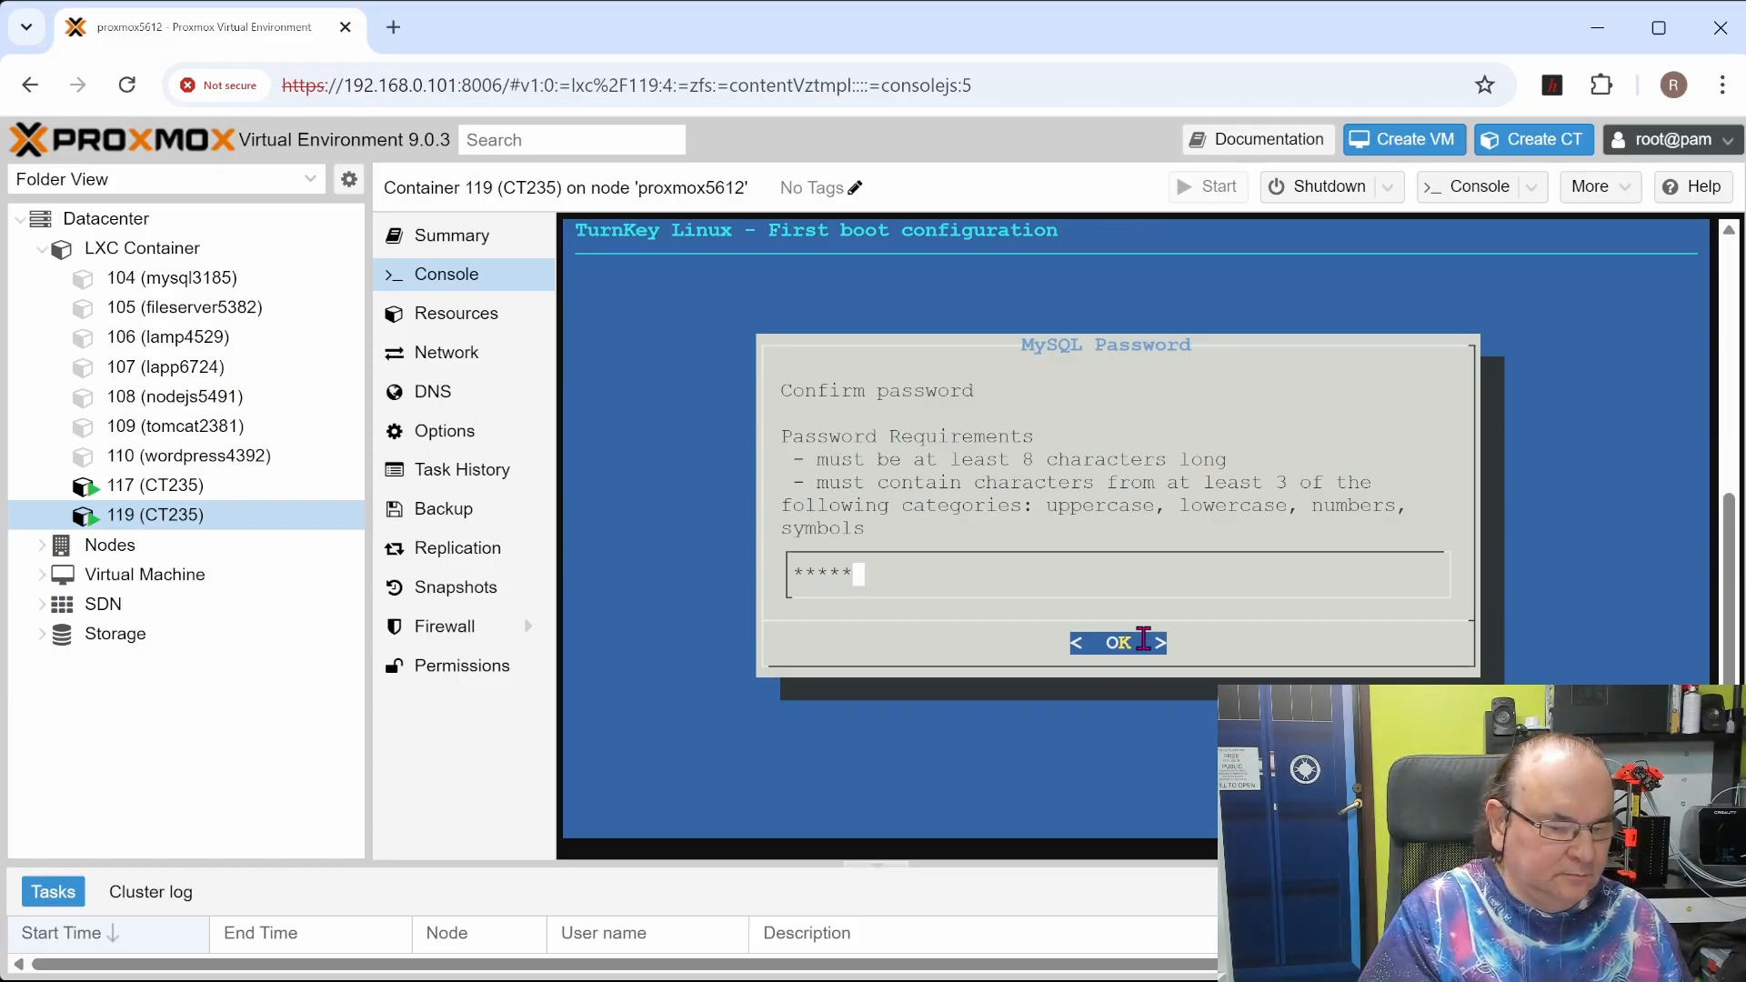
{"action": "type", "text": "***"}
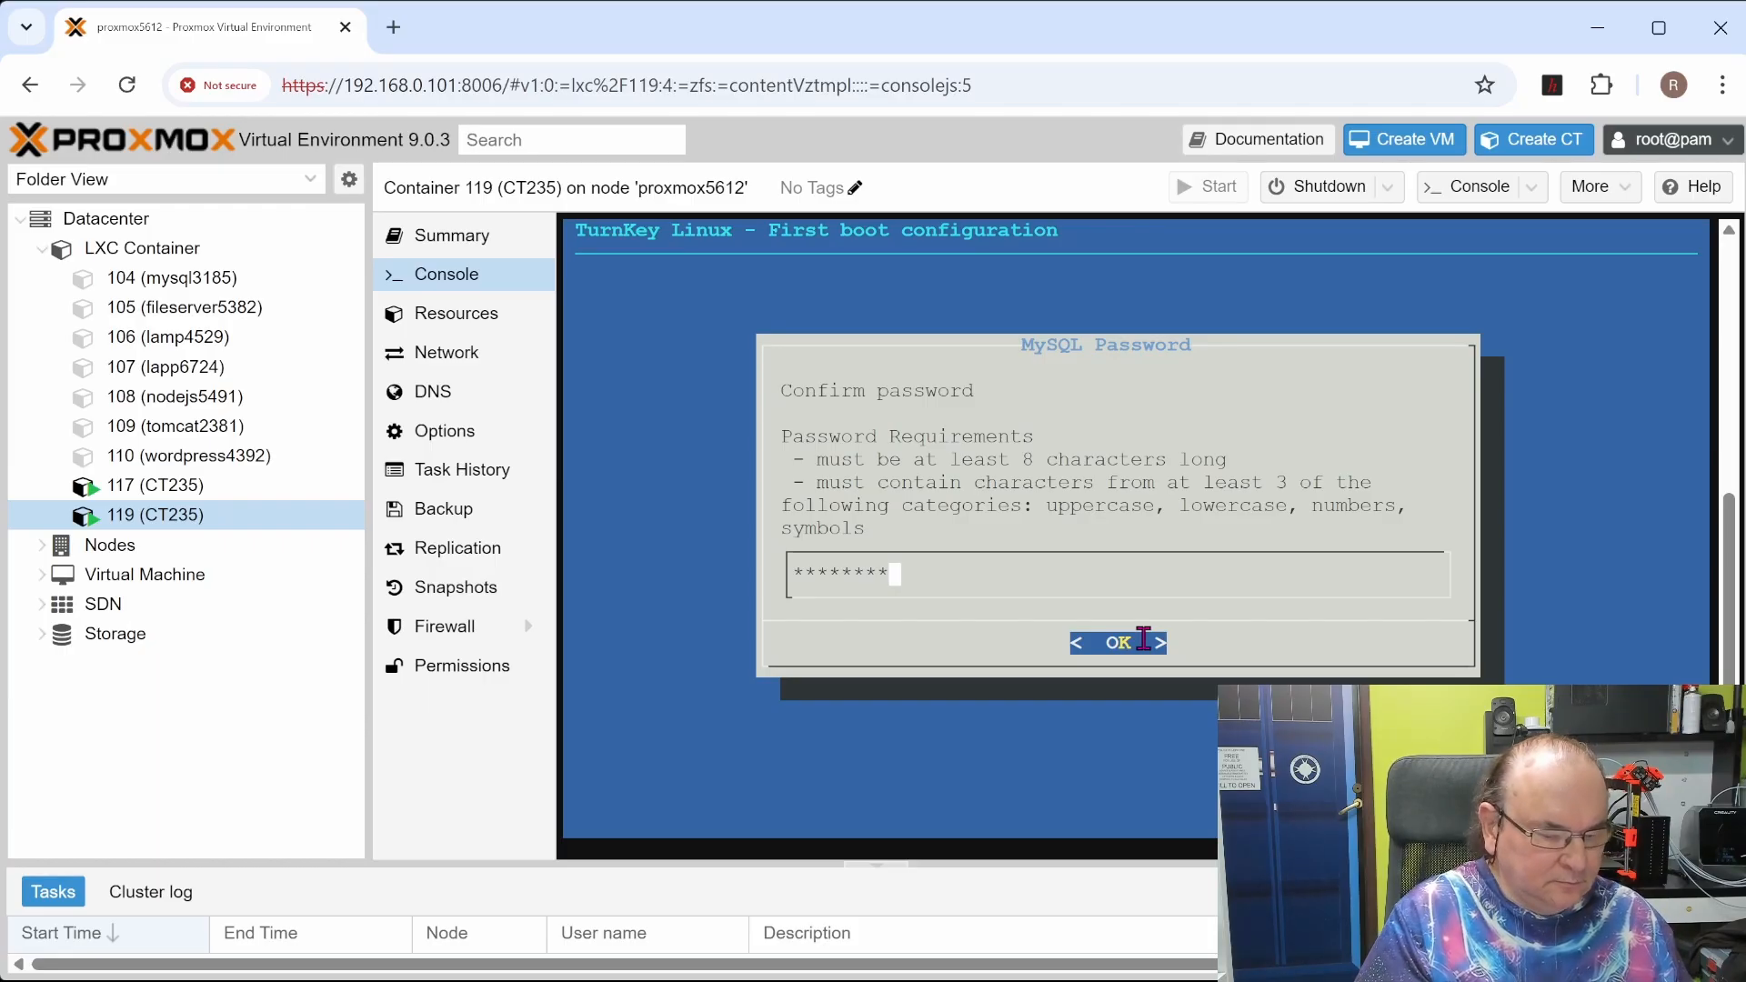
{"action": "type", "text": "**"}
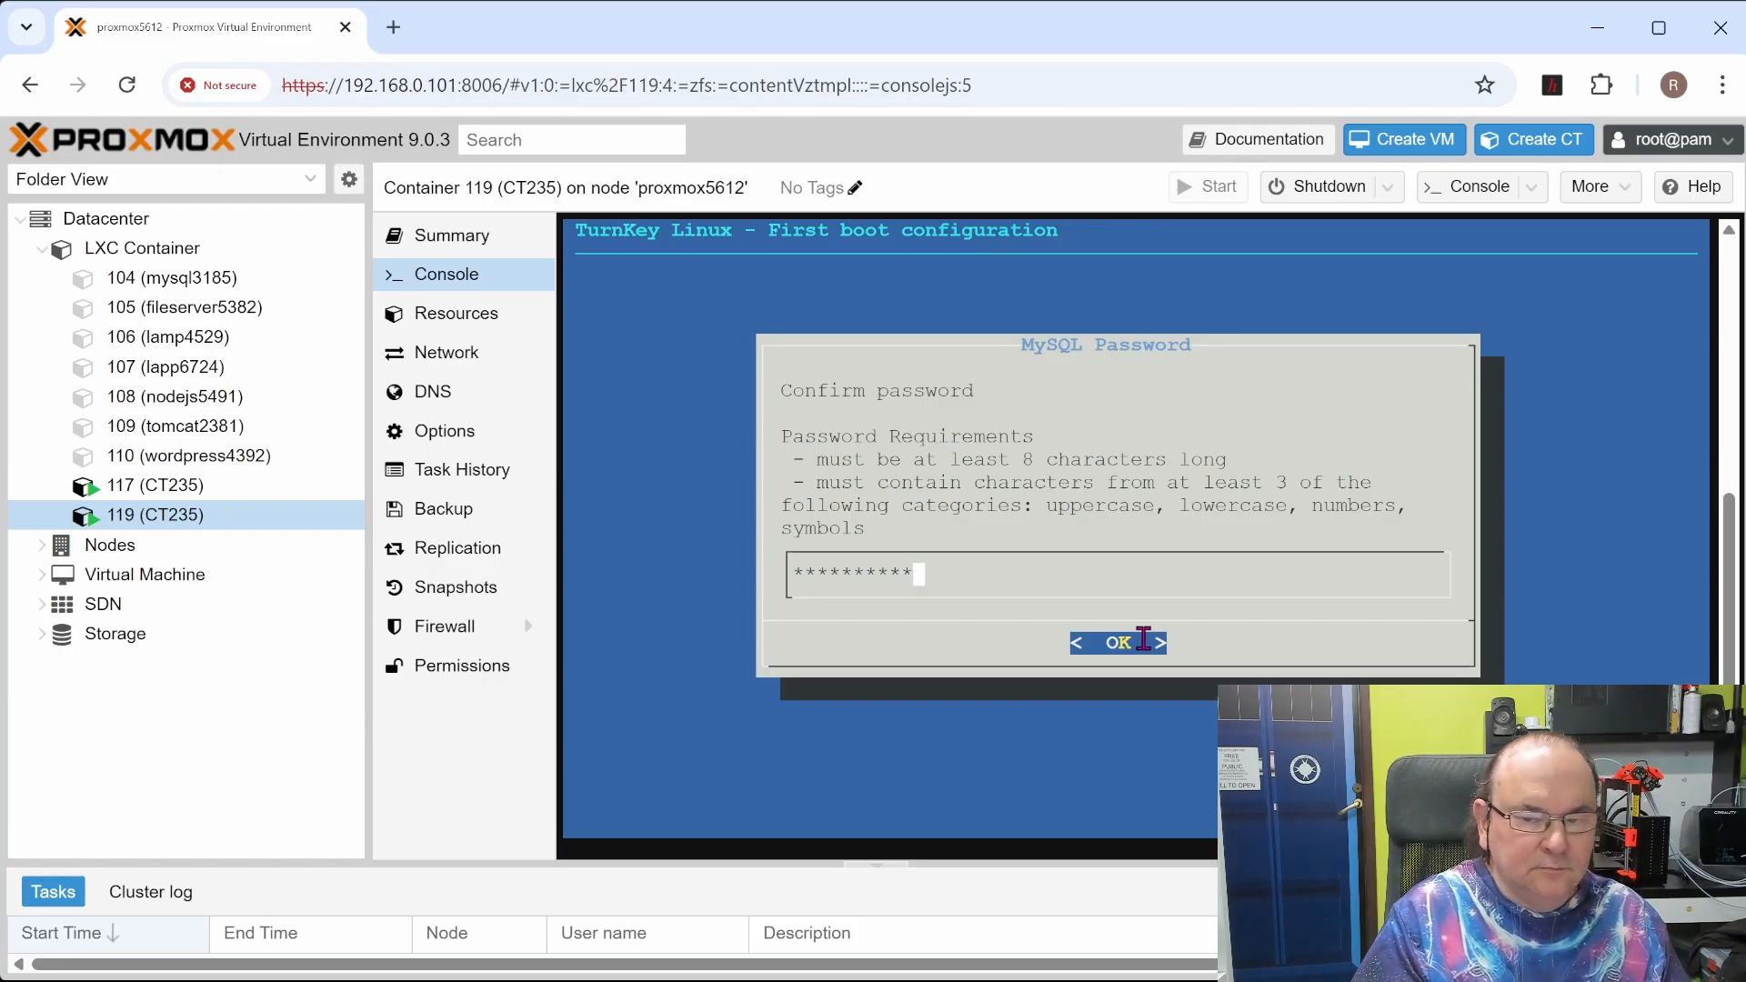
{"action": "key", "text": "Tab"}
{"action": "key", "text": "Return"}
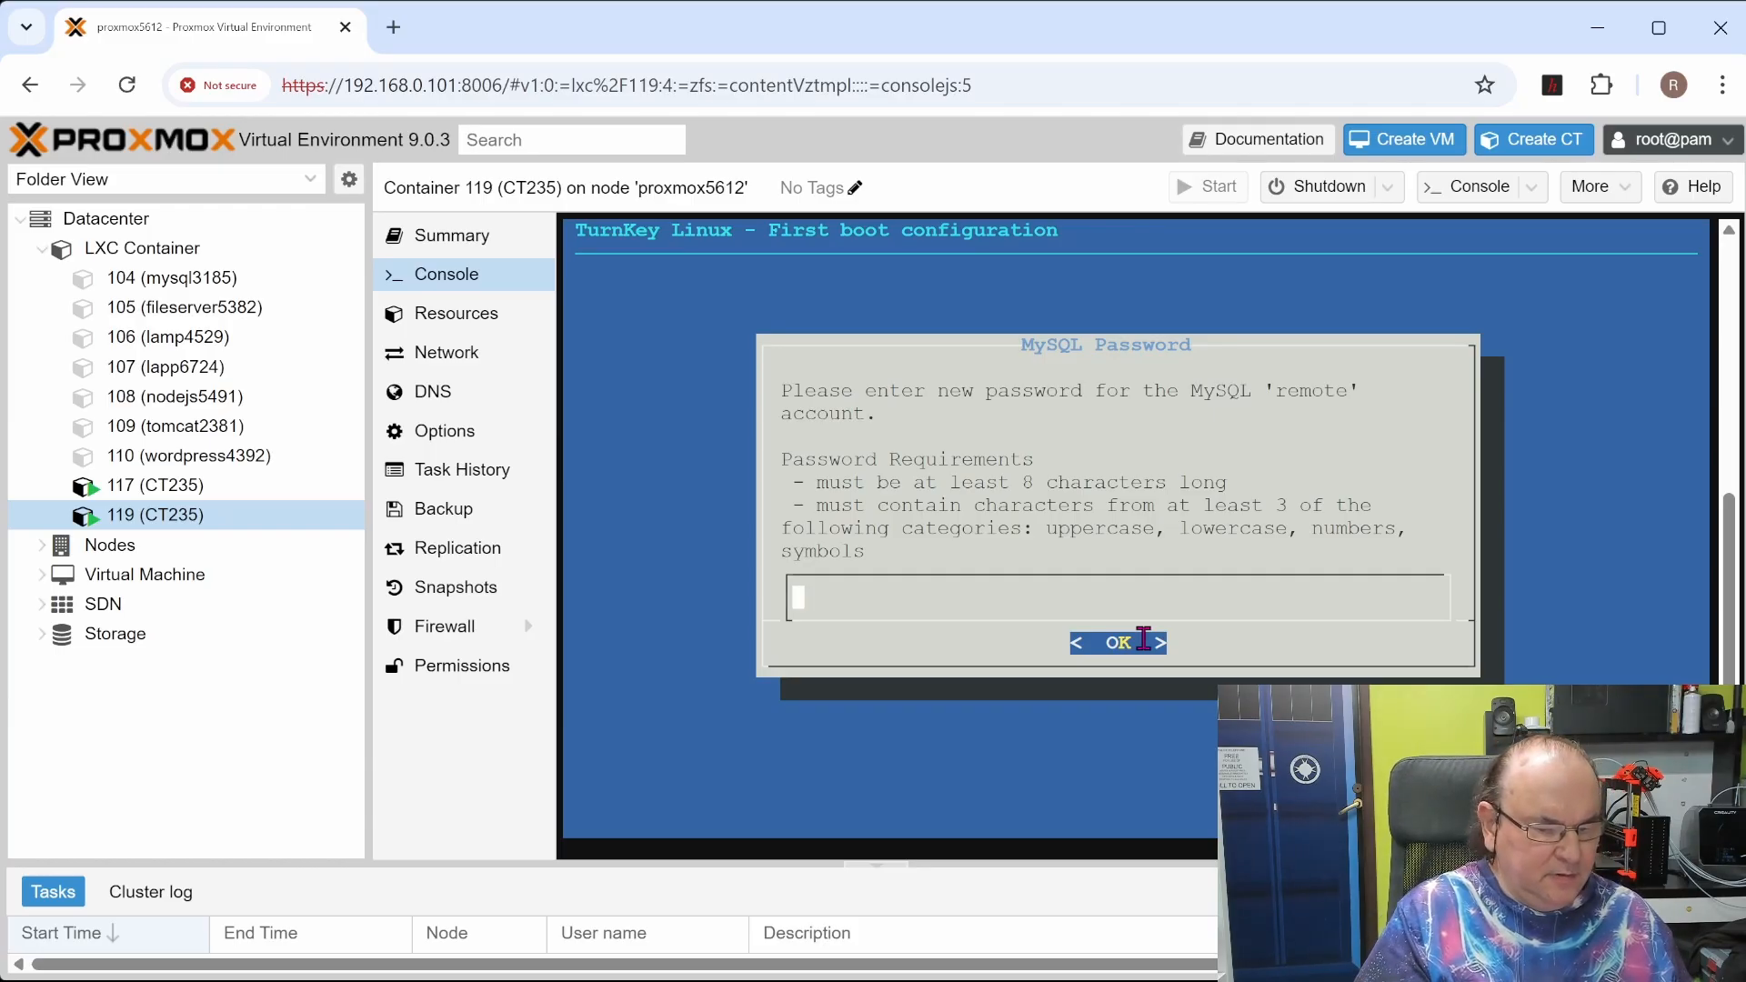
- Enter the new MySQL 'remote' account password and retype it to confirm
{"action": "type", "text": "**"}
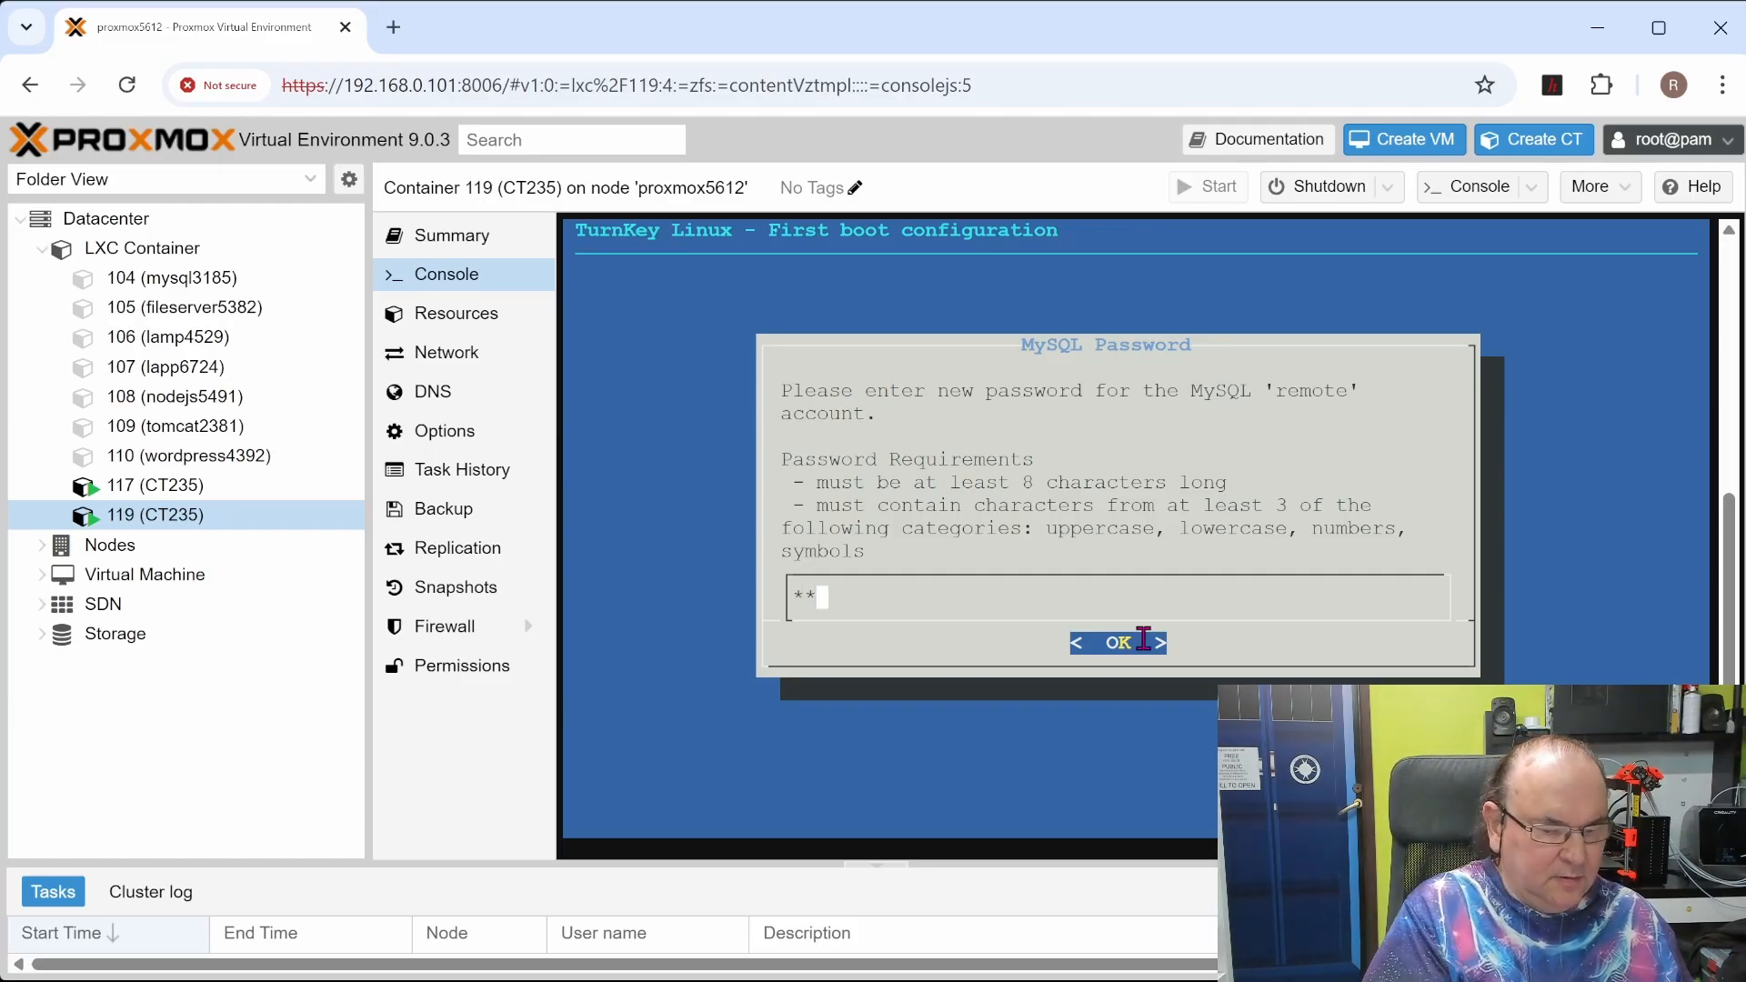
{"action": "type", "text": "***"}
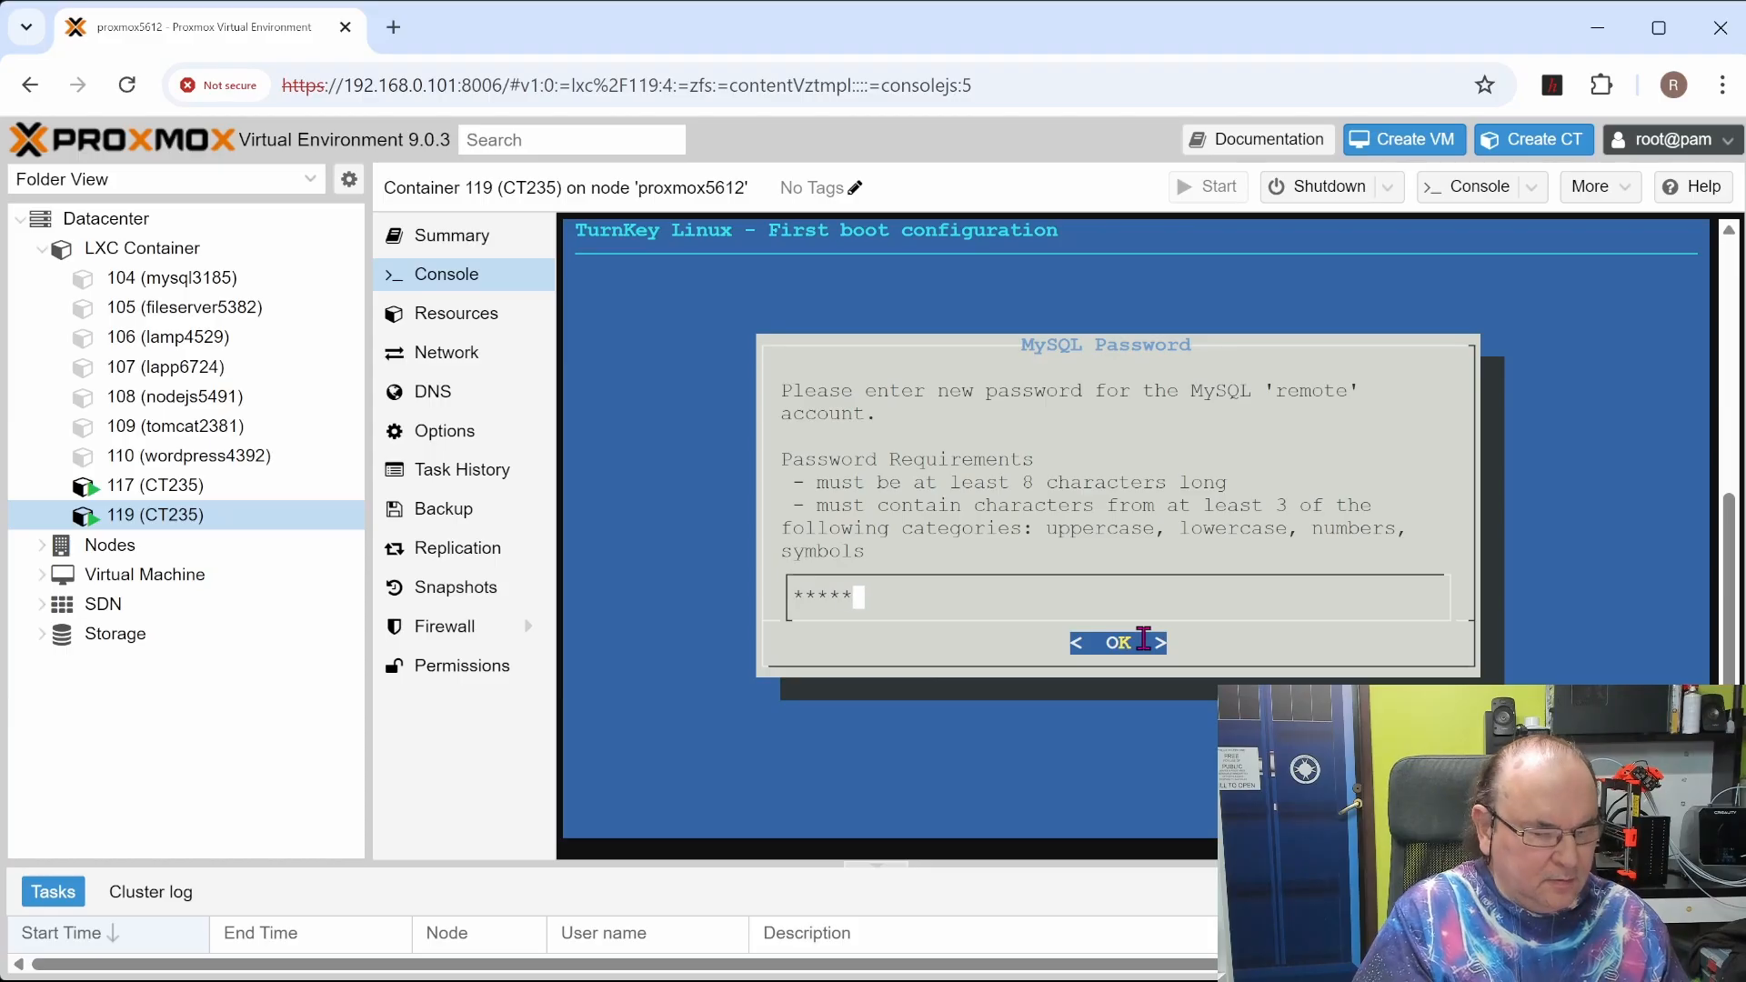
{"action": "type", "text": "***"}
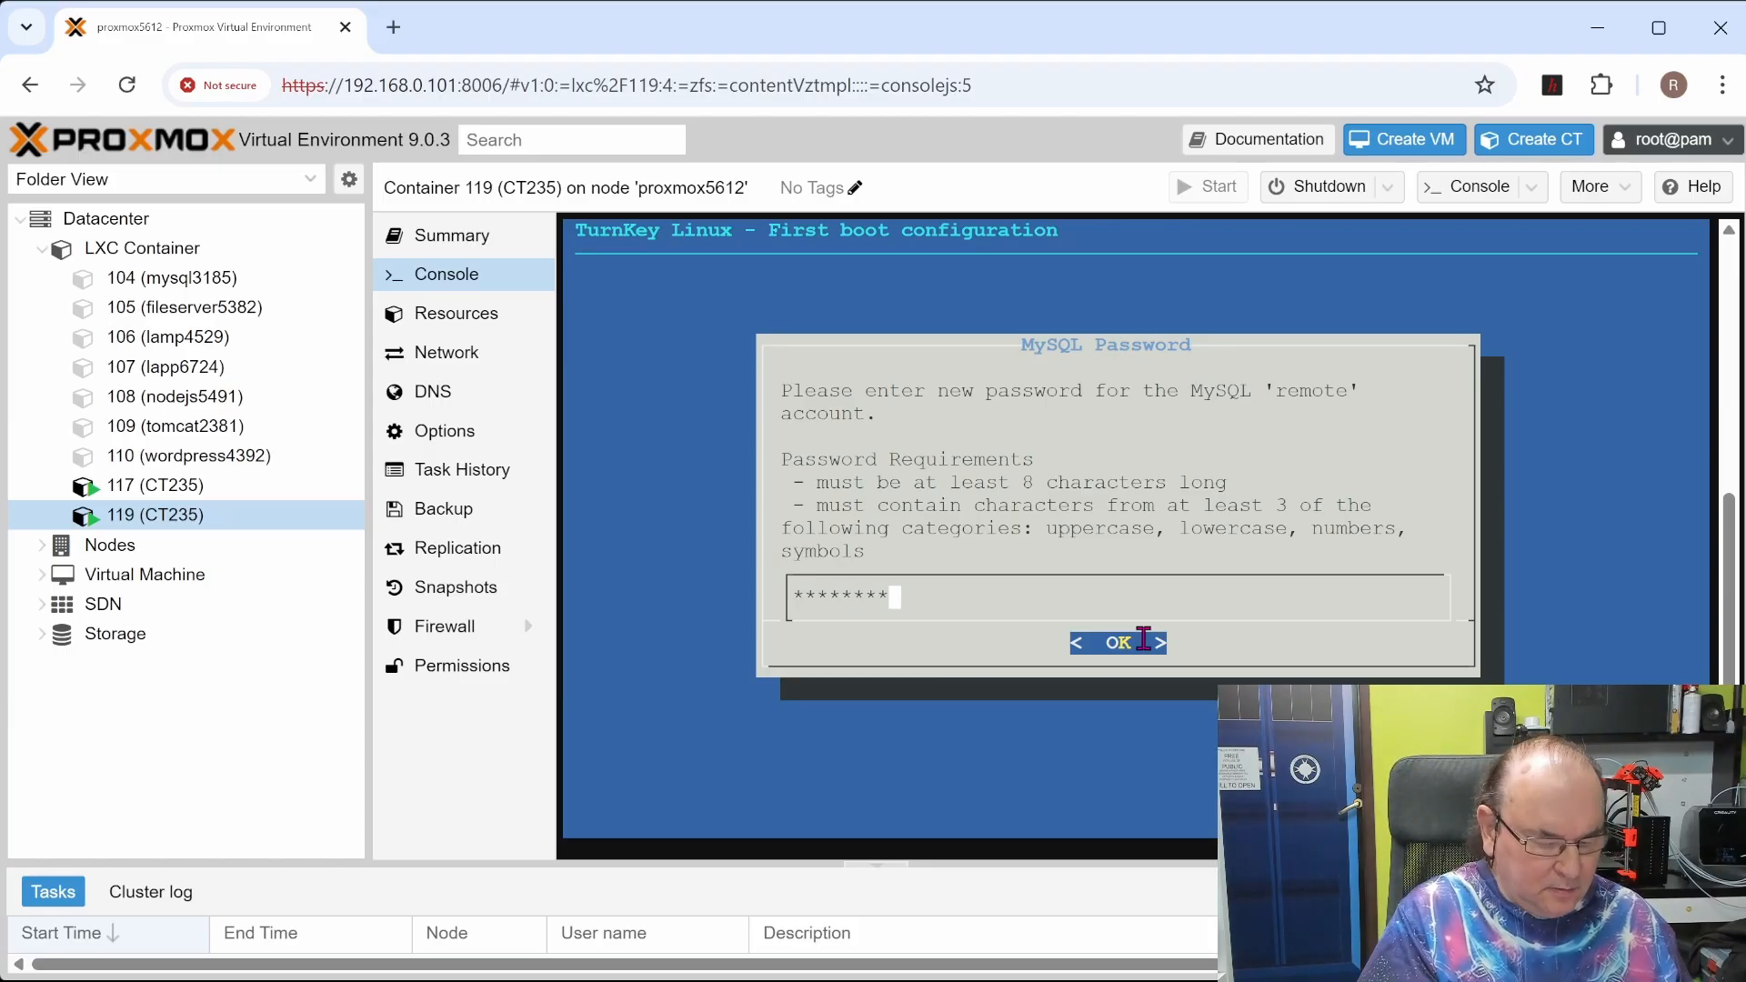
{"action": "type", "text": "**"}
{"action": "key", "text": "Return"}
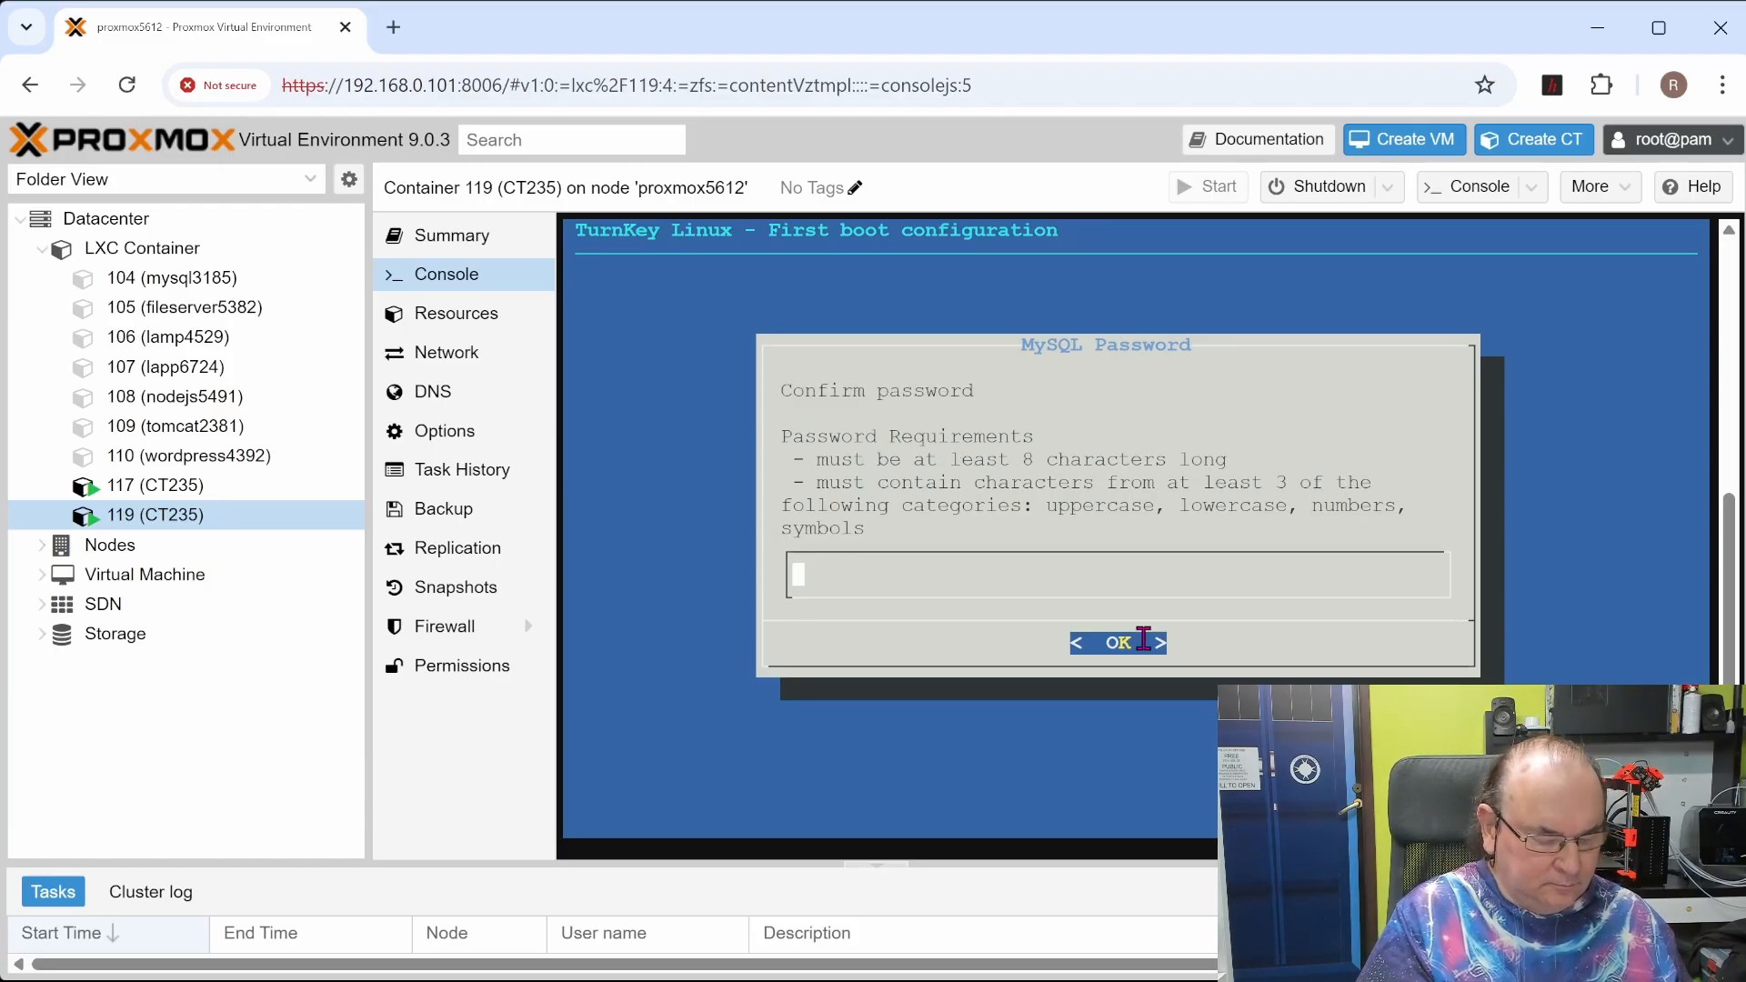
{"action": "type", "text": "**"}
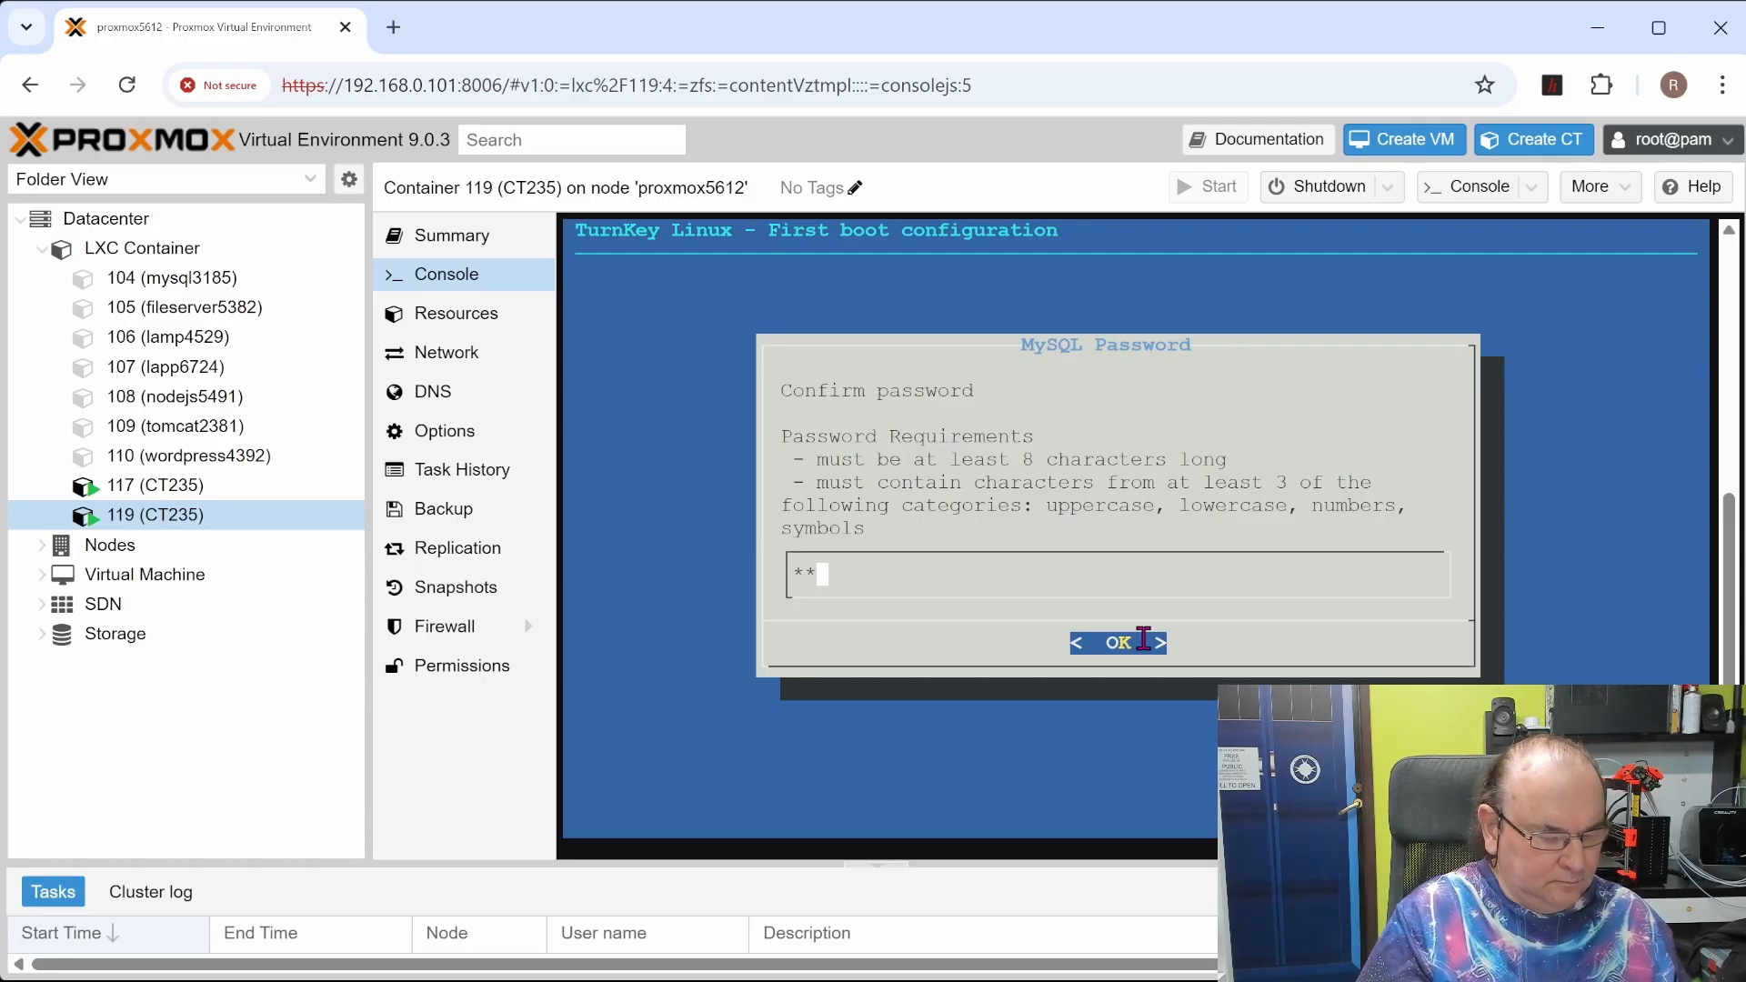
{"action": "type", "text": "***"}
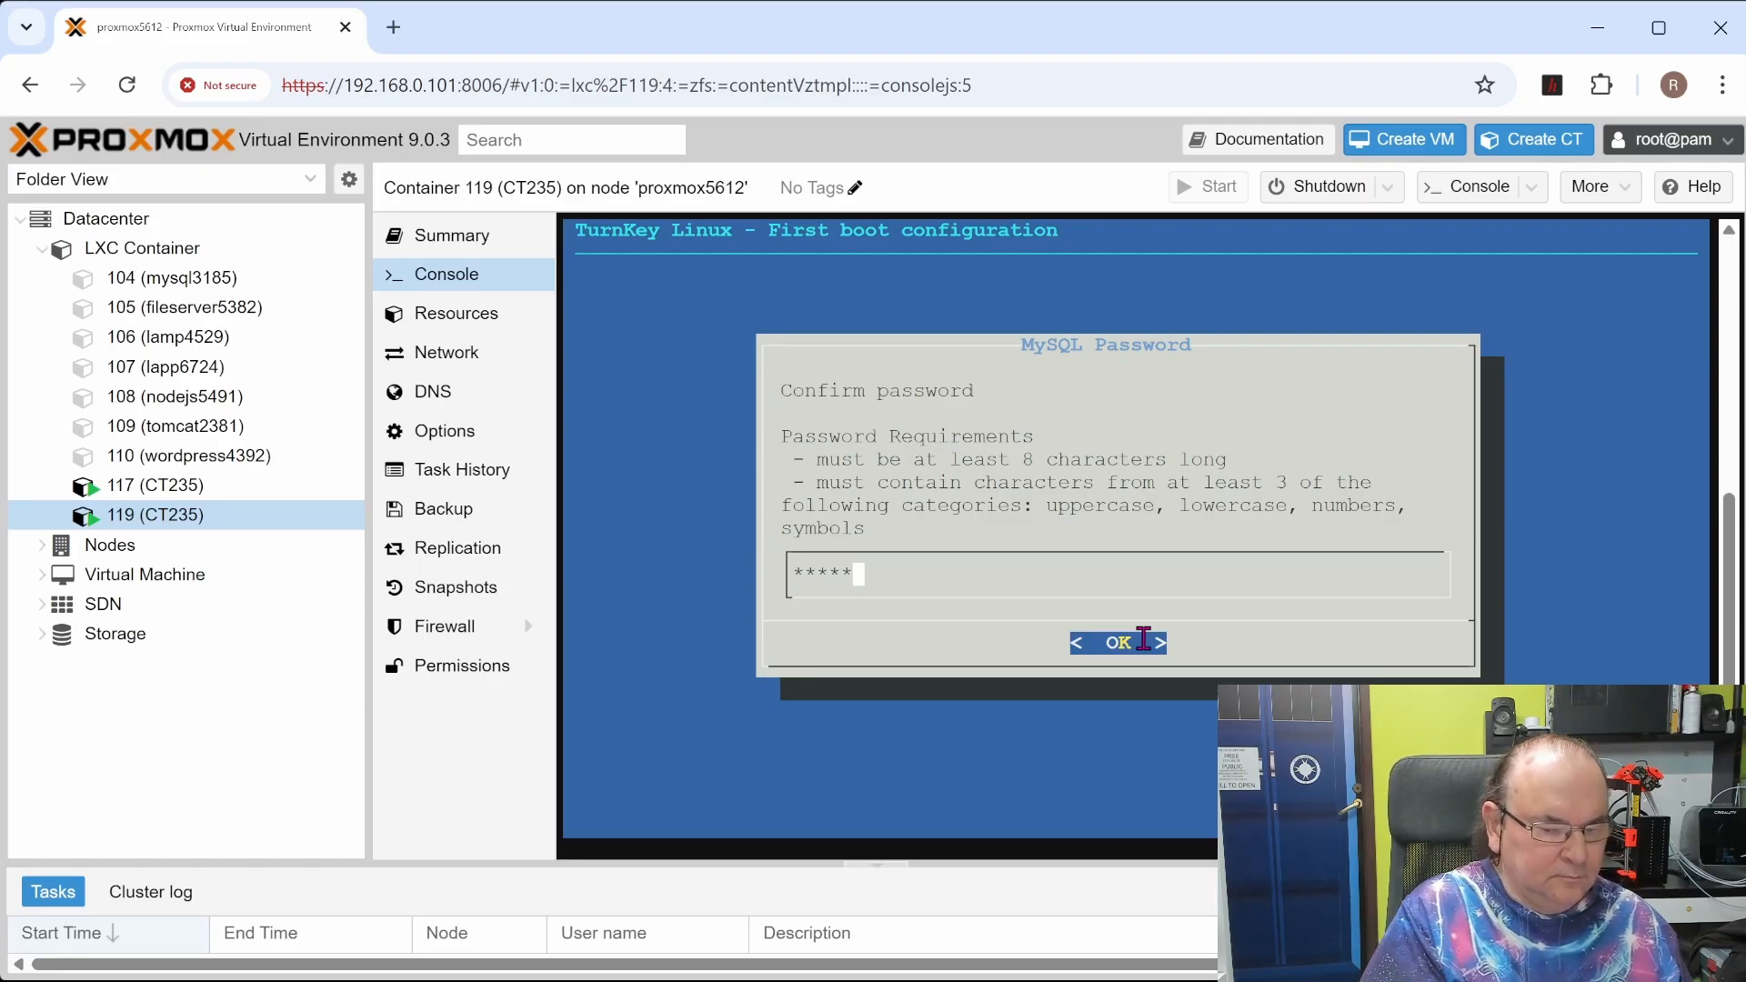
{"action": "type", "text": "***"}
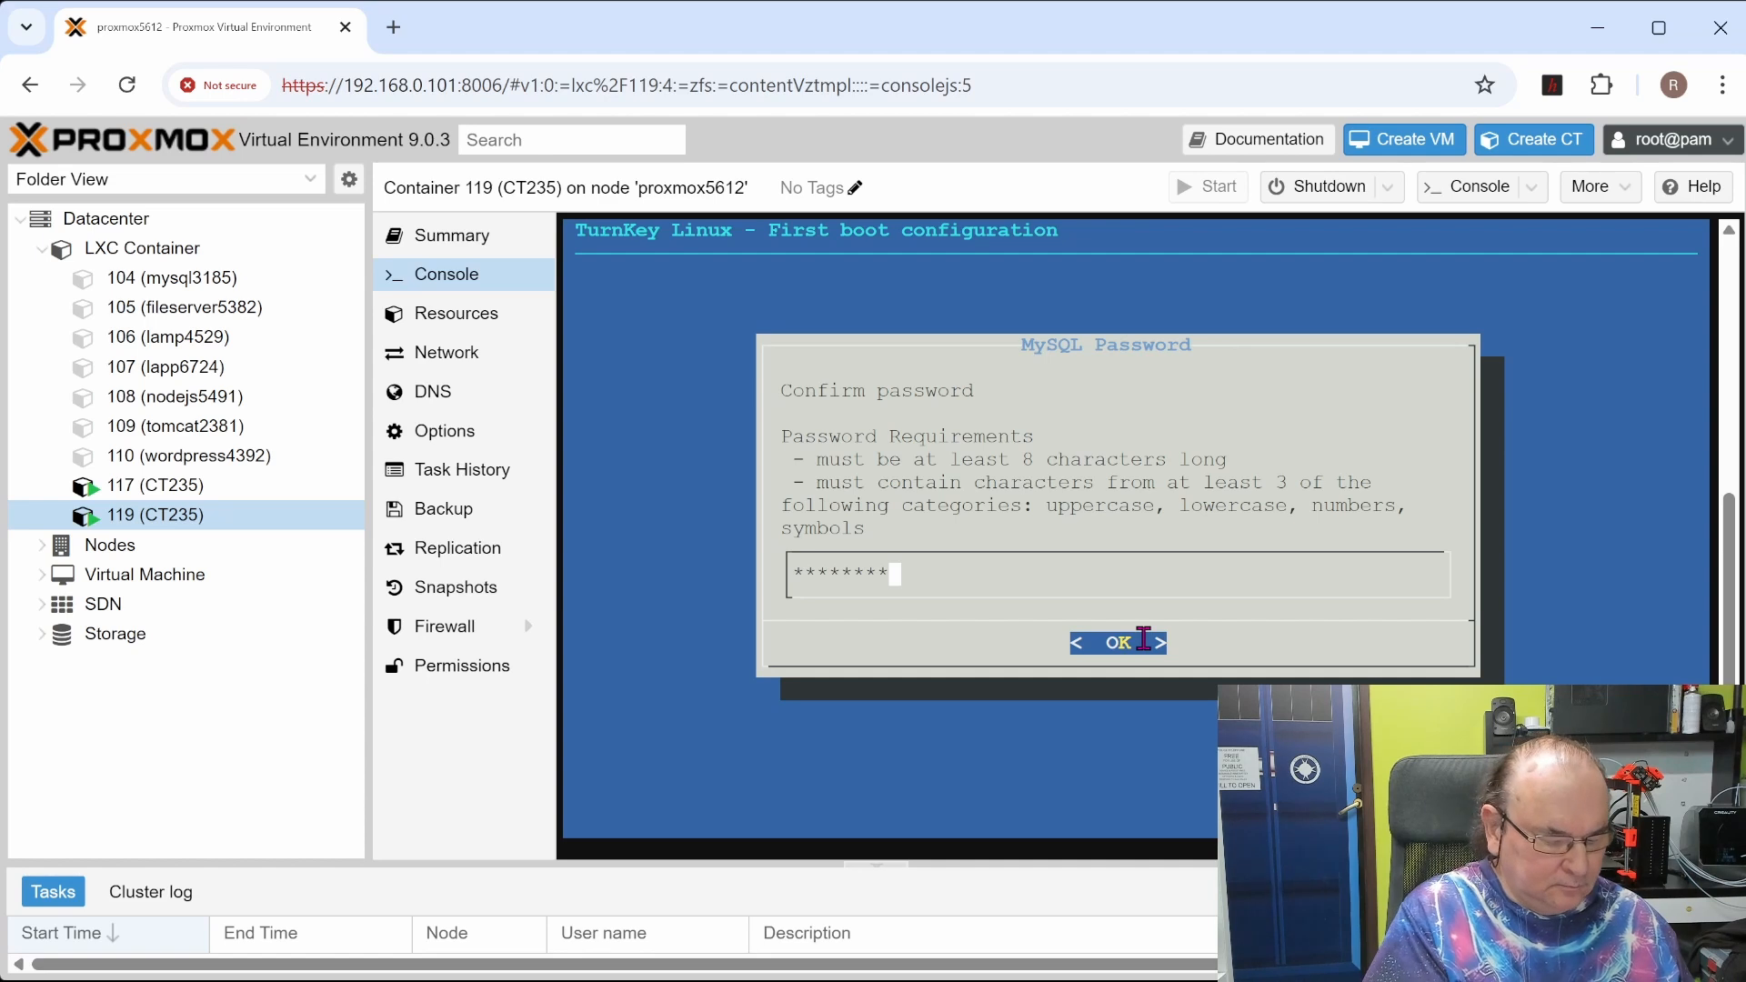
{"action": "type", "text": "**"}
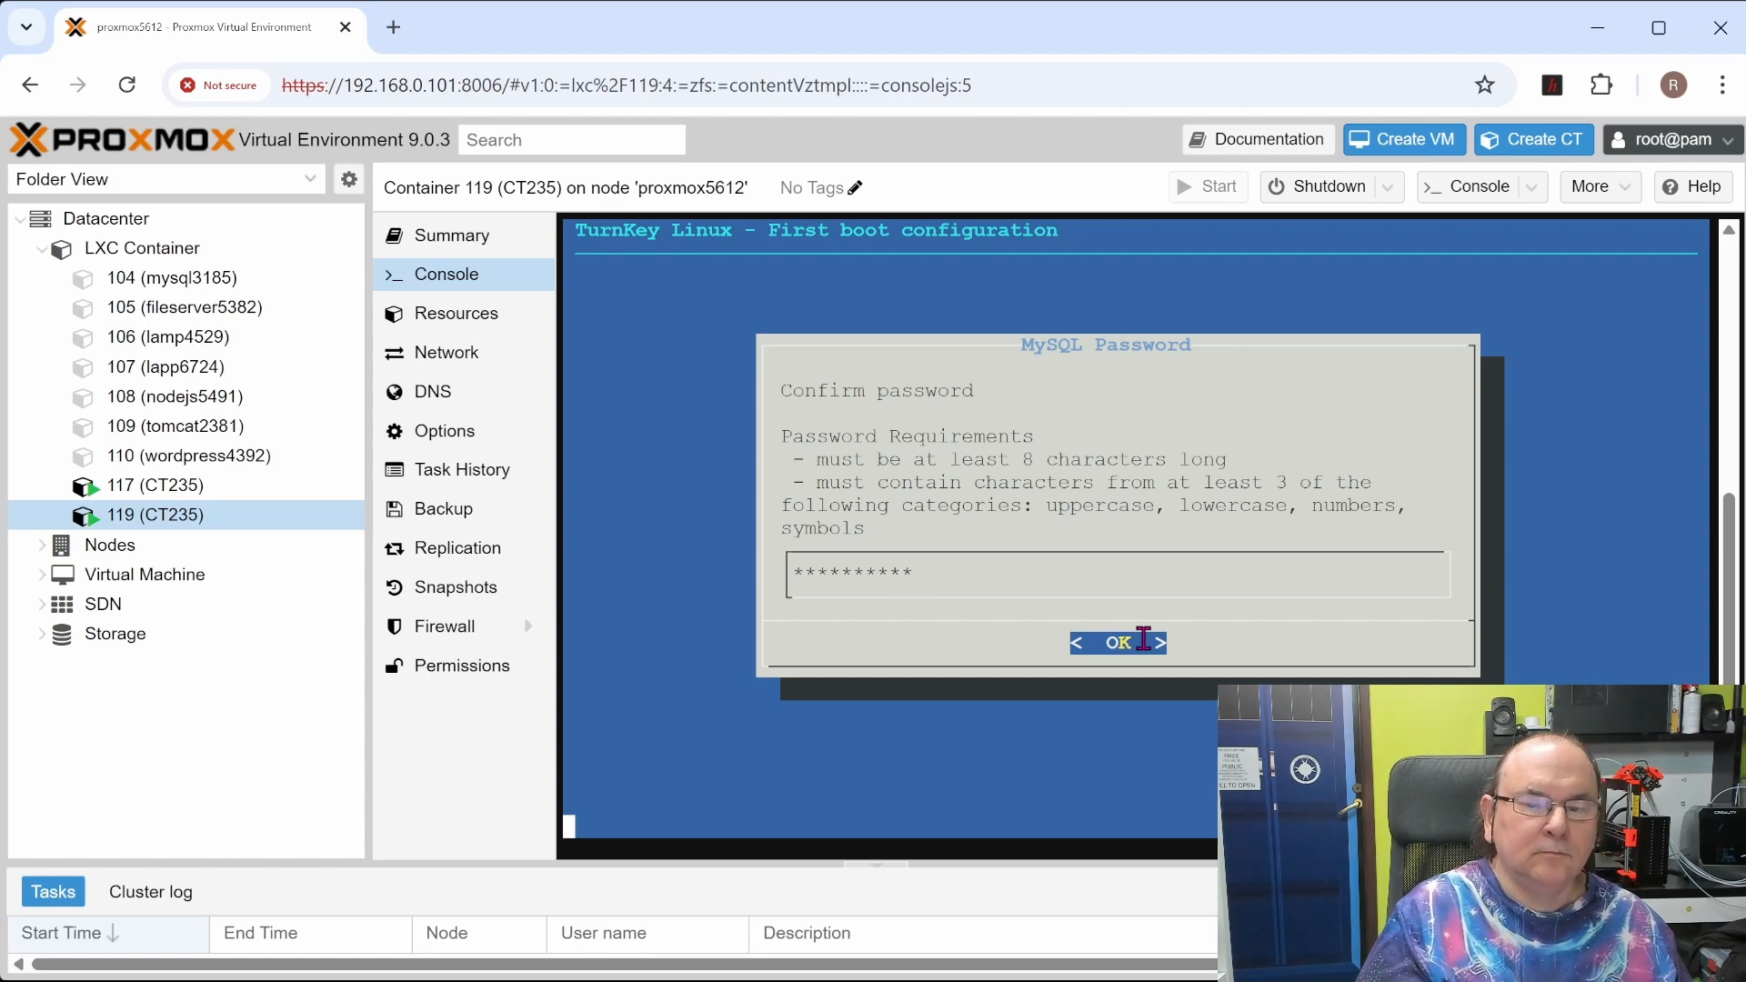
{"action": "key", "text": "Return"}
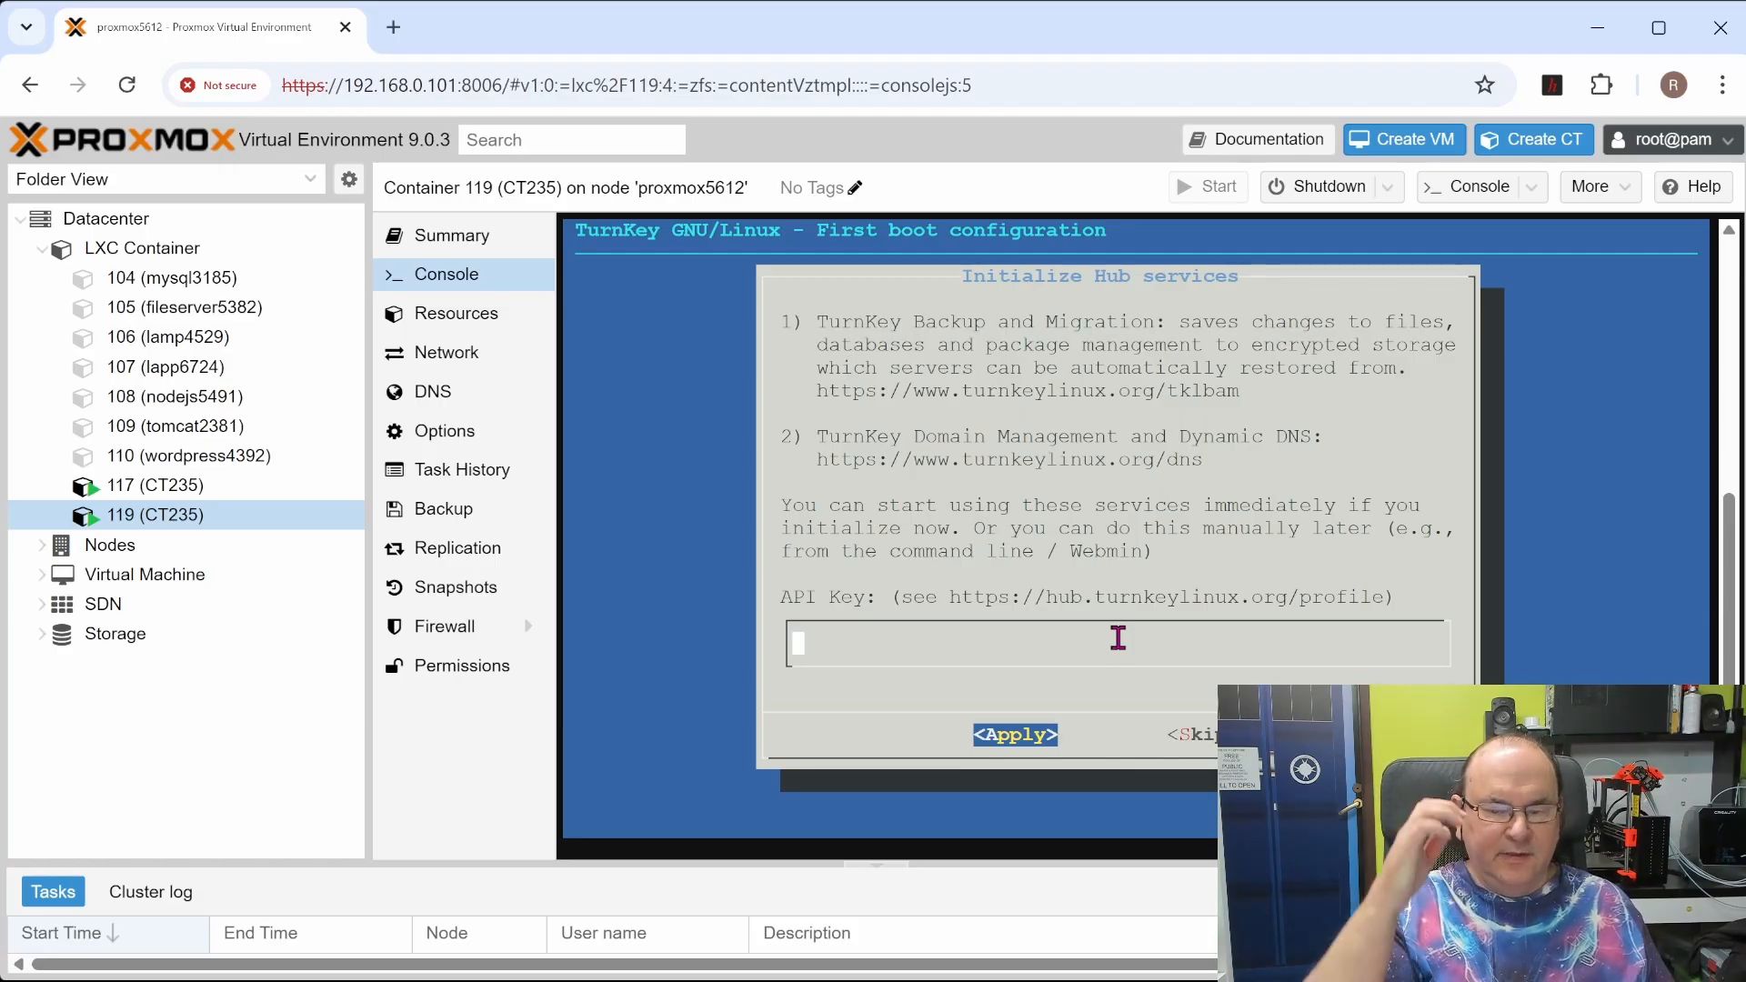
- Leave the Hub API key blank and skip TurnKey Hub services initialization
{"action": "key", "text": "Tab"}
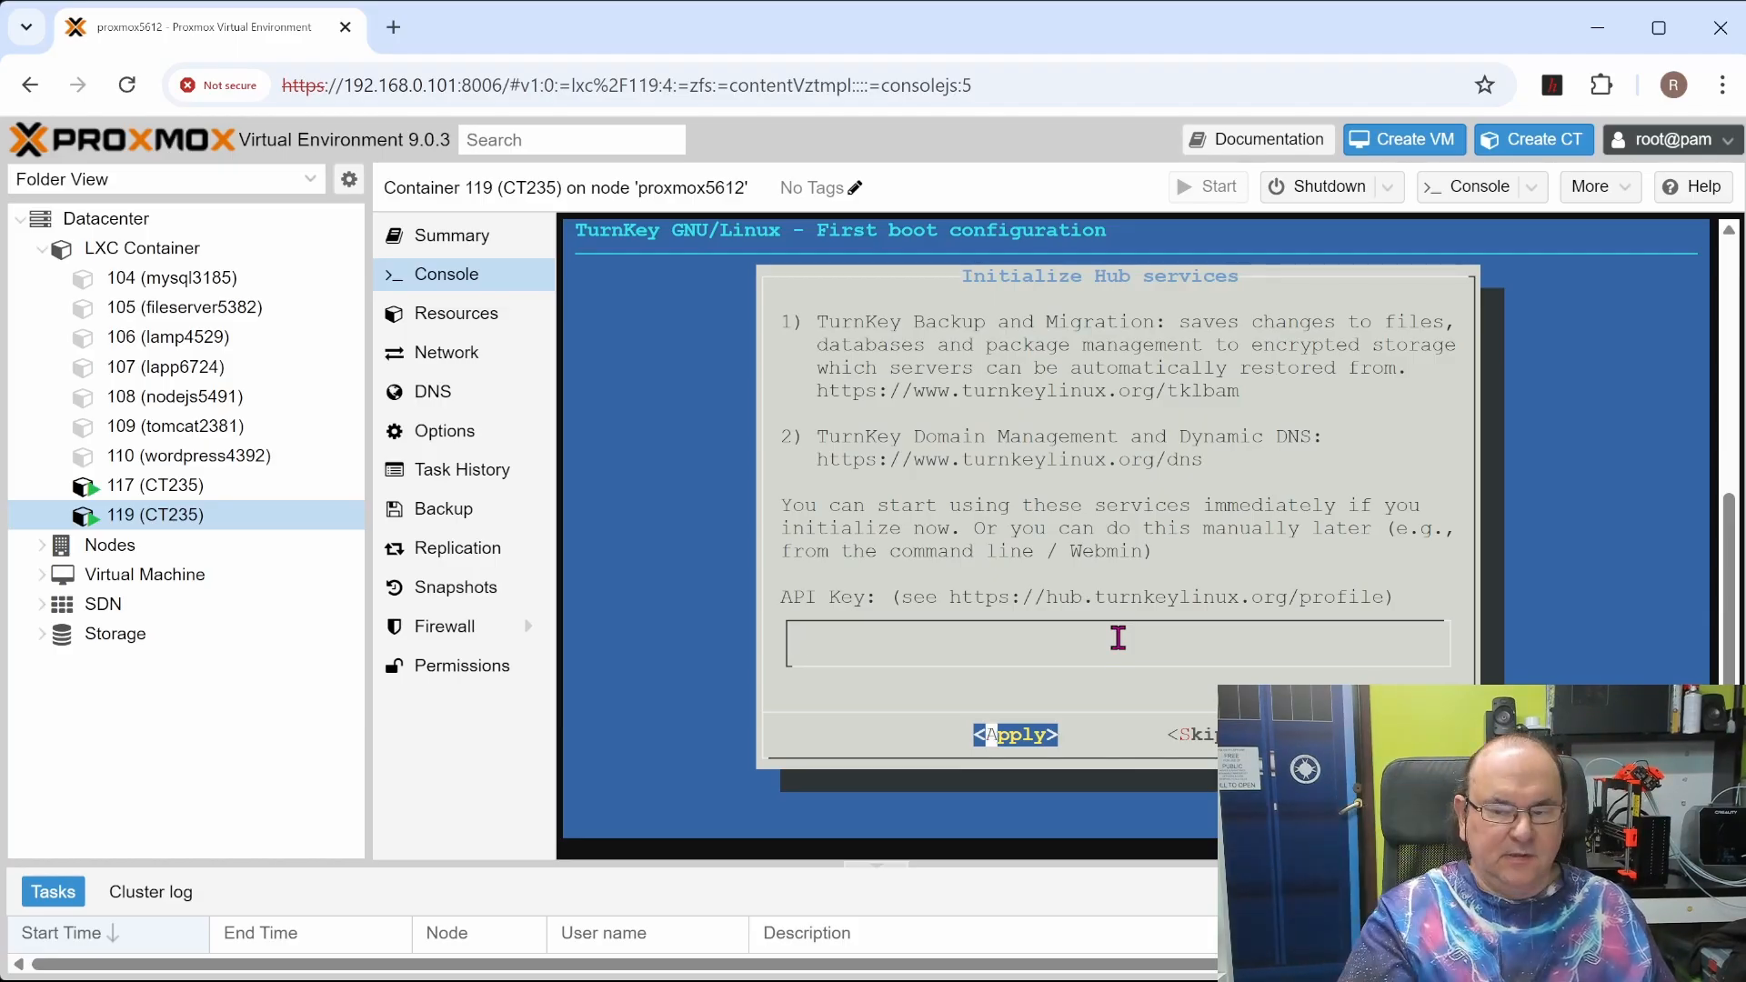
{"action": "key", "text": "Tab"}
{"action": "key", "text": "Return"}
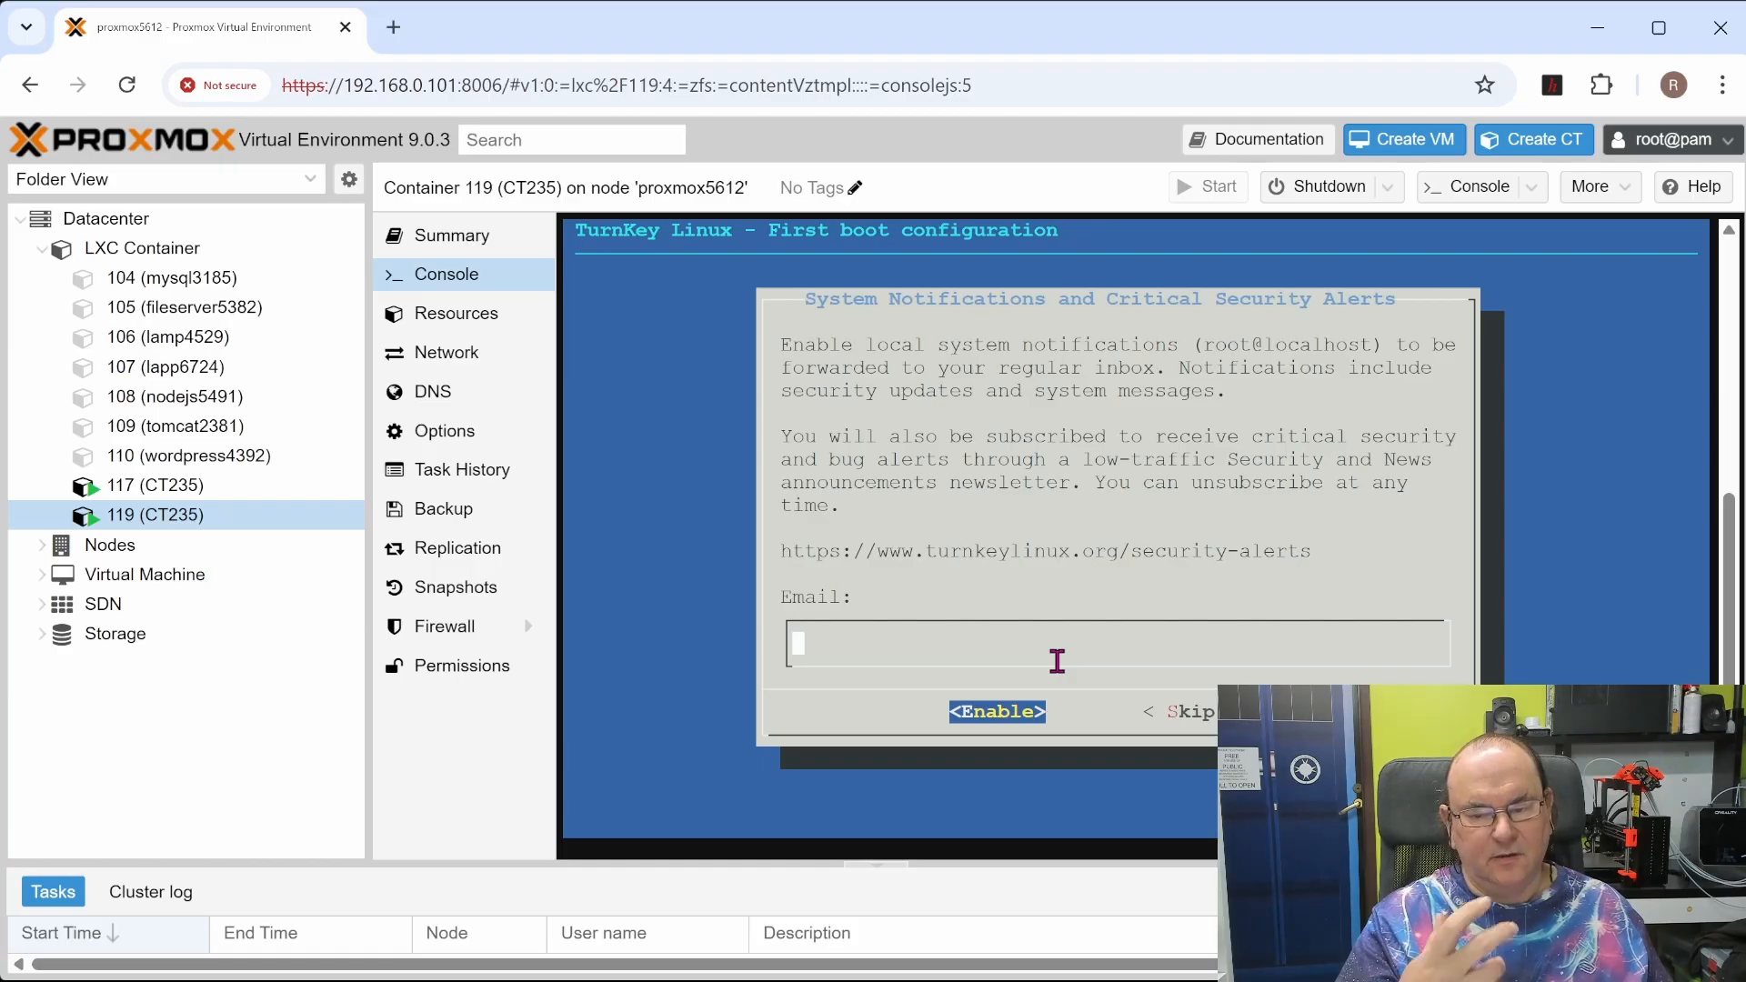
- Skip the System Notifications and Security Alerts email sign-up without entering an address
{"action": "key", "text": "Tab"}
{"action": "key", "text": "Tab"}
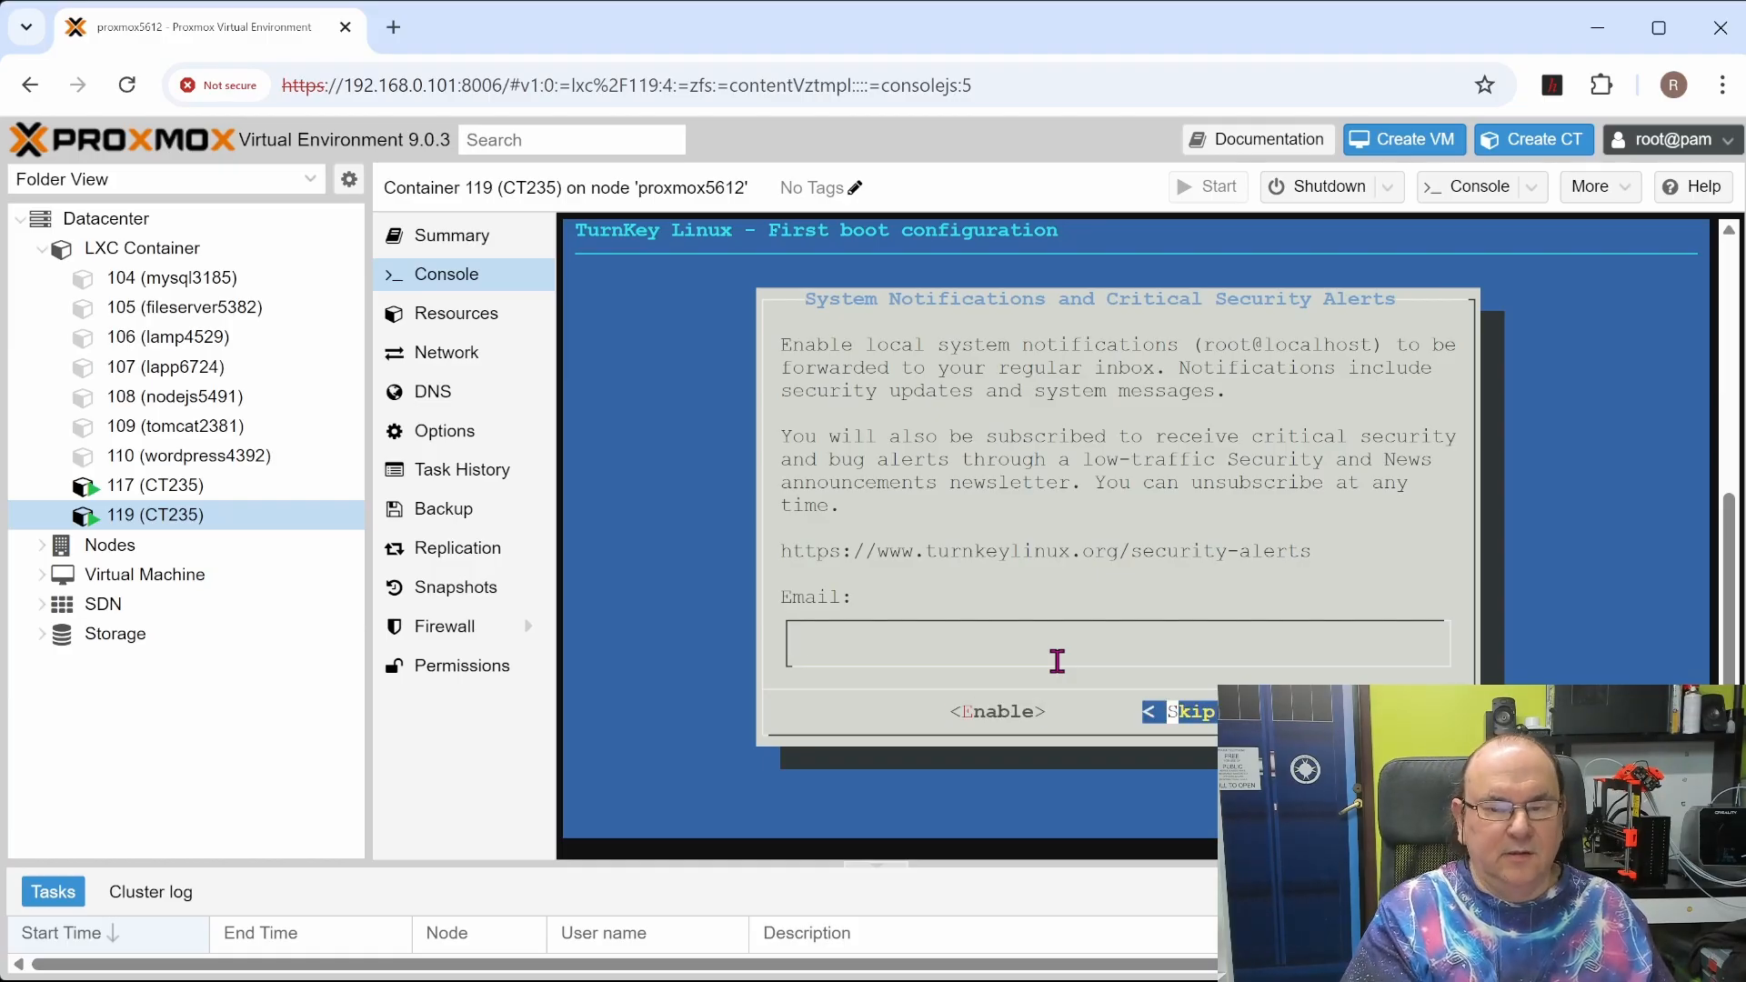
{"action": "key", "text": "Return"}
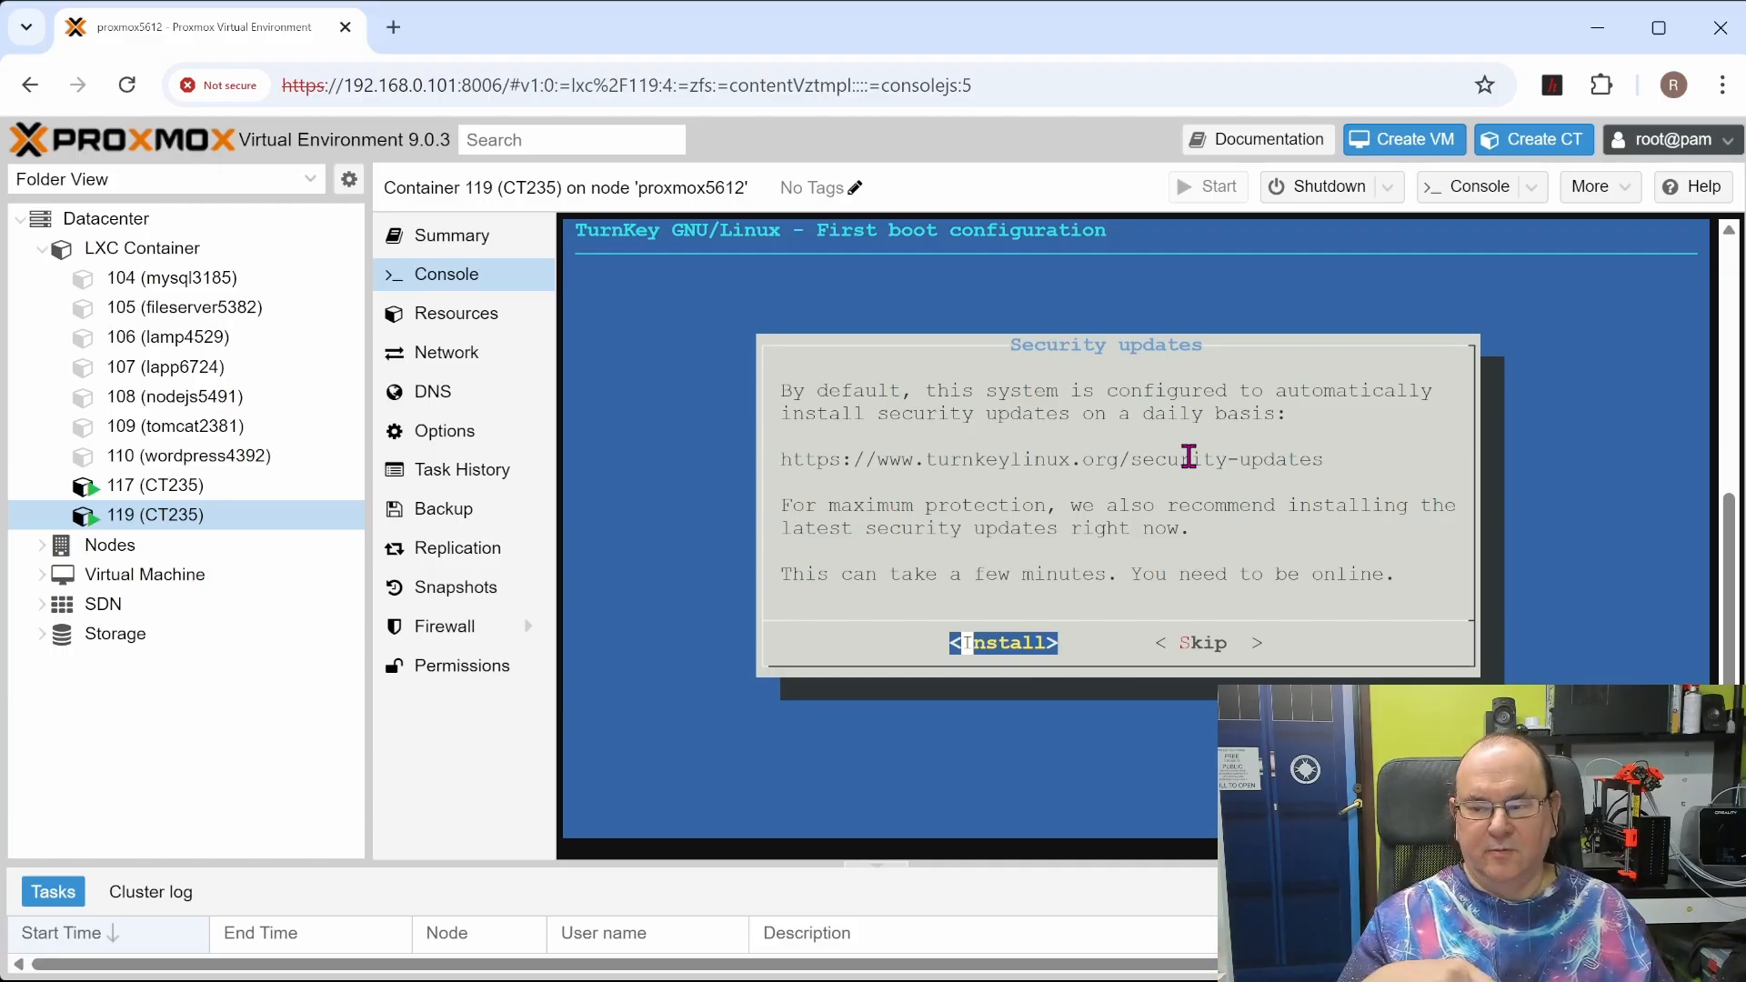
- Choose Install on the Security updates step and let the updates finish
{"action": "key", "text": "Return"}
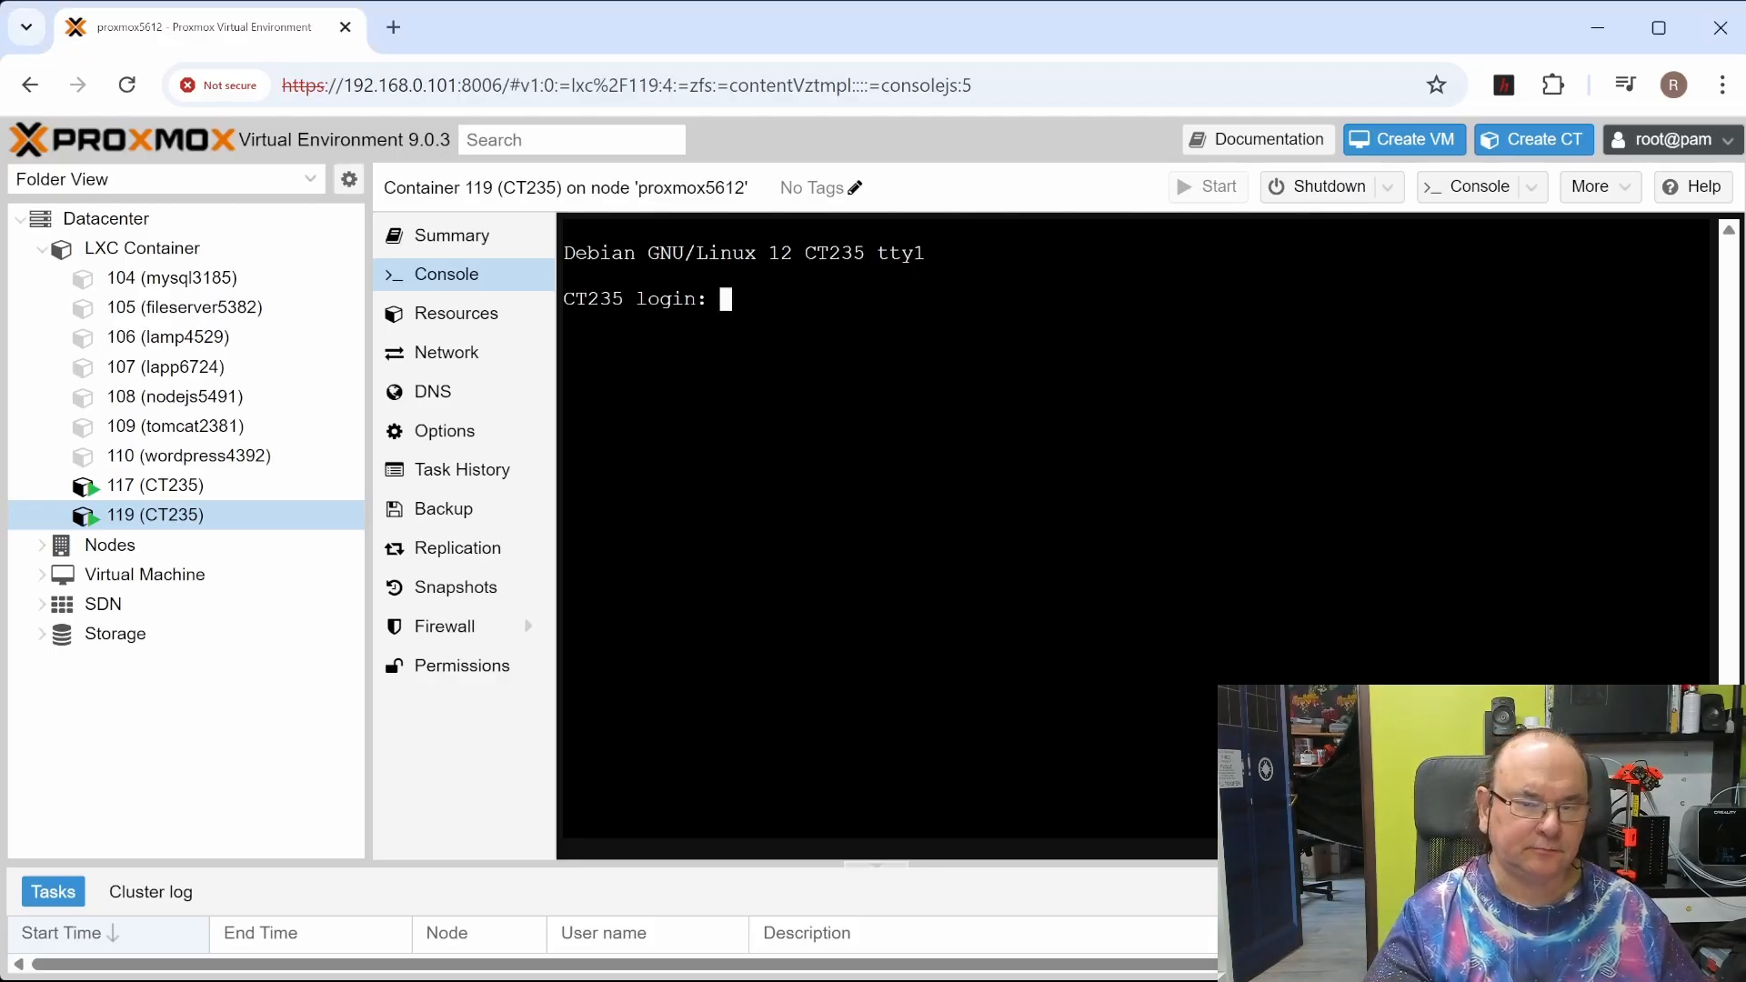
- Log in at the CT235 console as root with the root password
{"action": "type", "text": "root"}
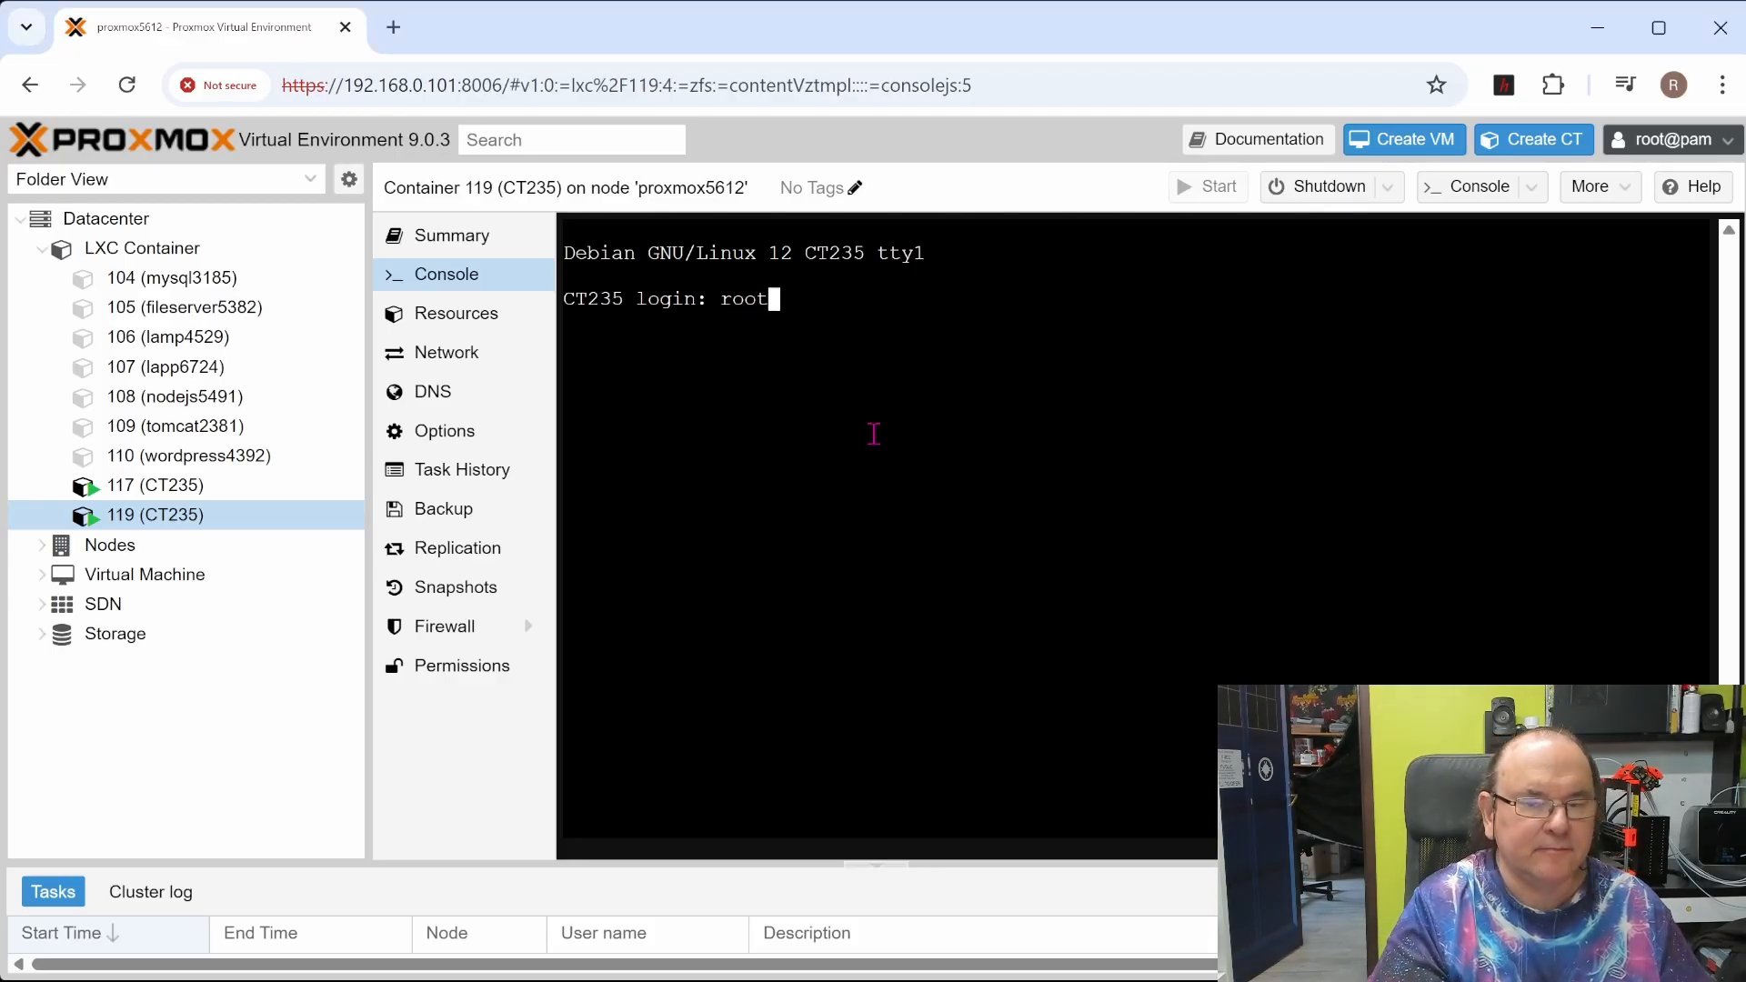
{"action": "key", "text": "Return"}
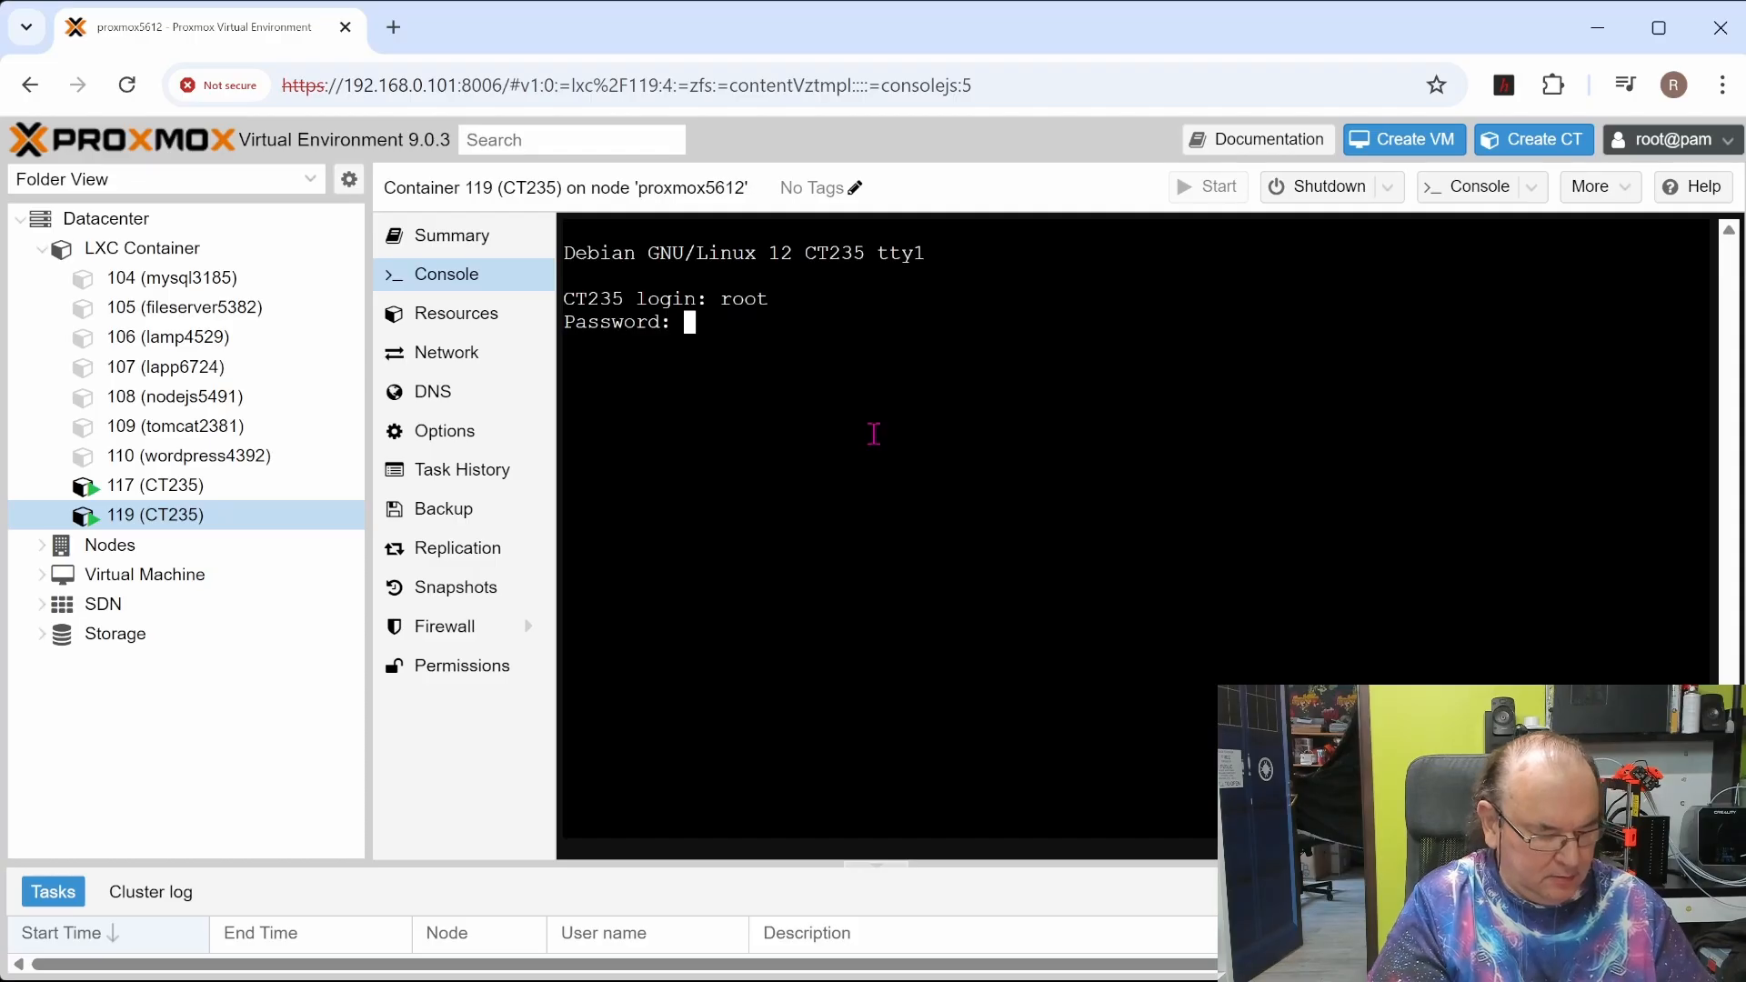
{"action": "key", "text": "Return"}
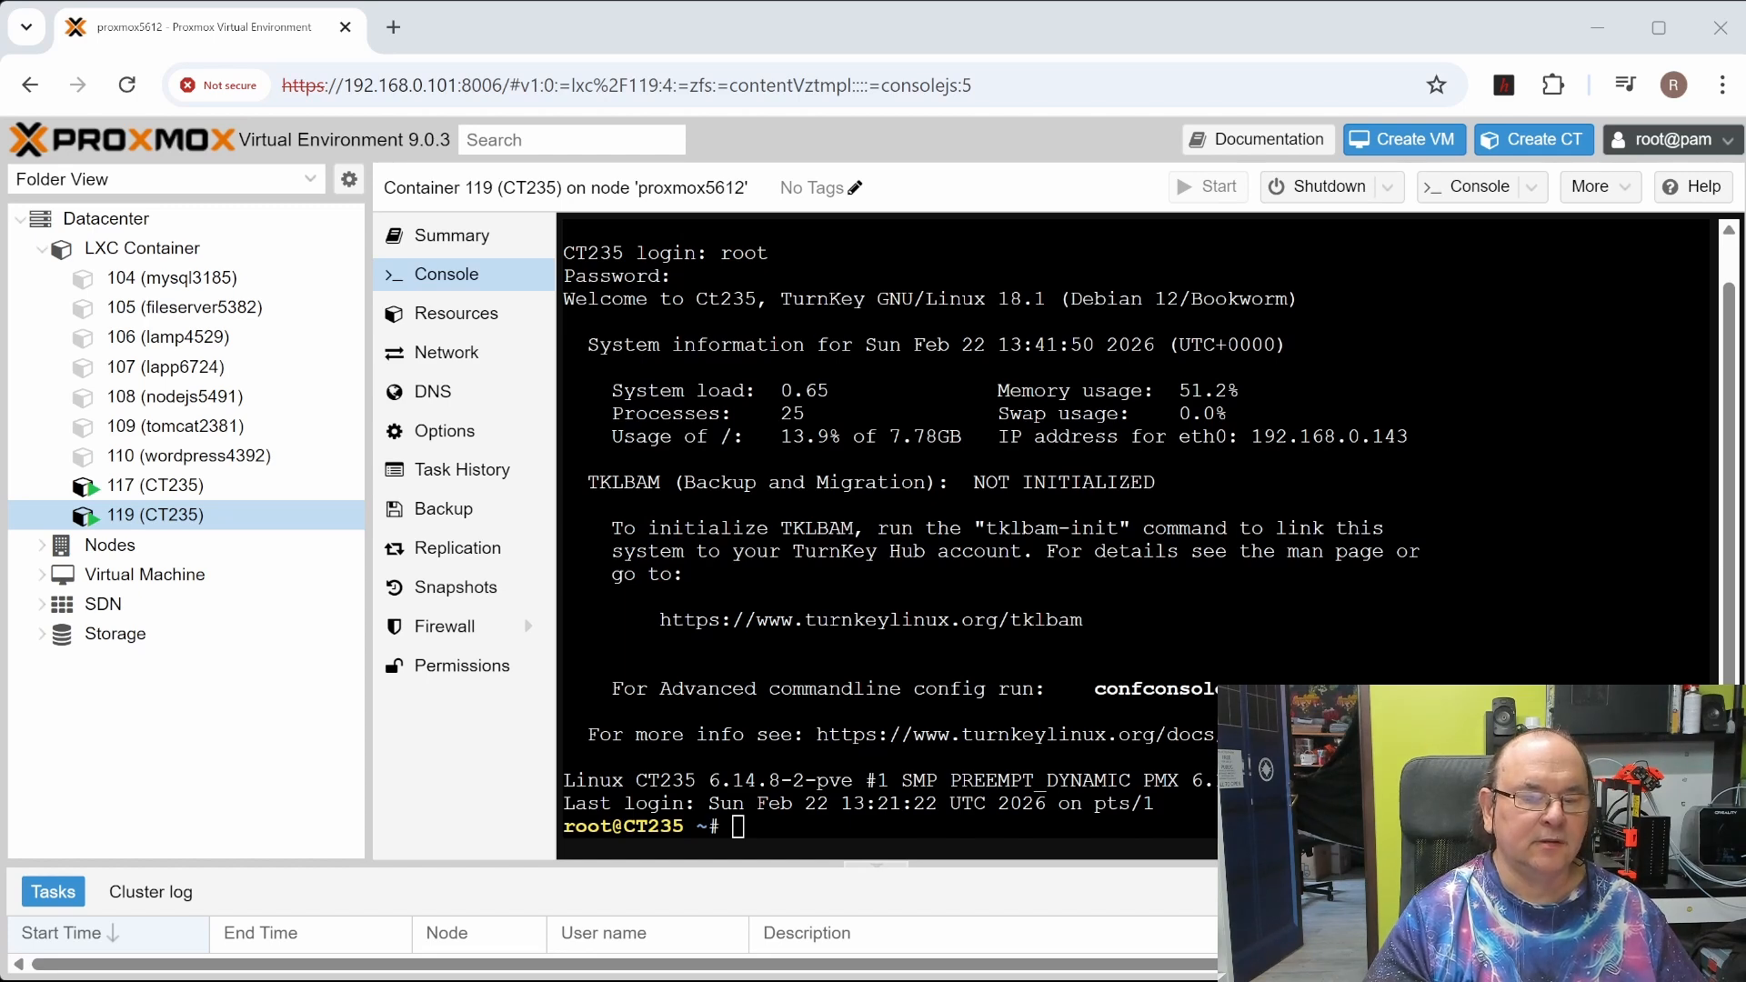
{"action": "key", "text": "alt+Tab"}
{"action": "type", "text": "turnkey-install-security-updates"}
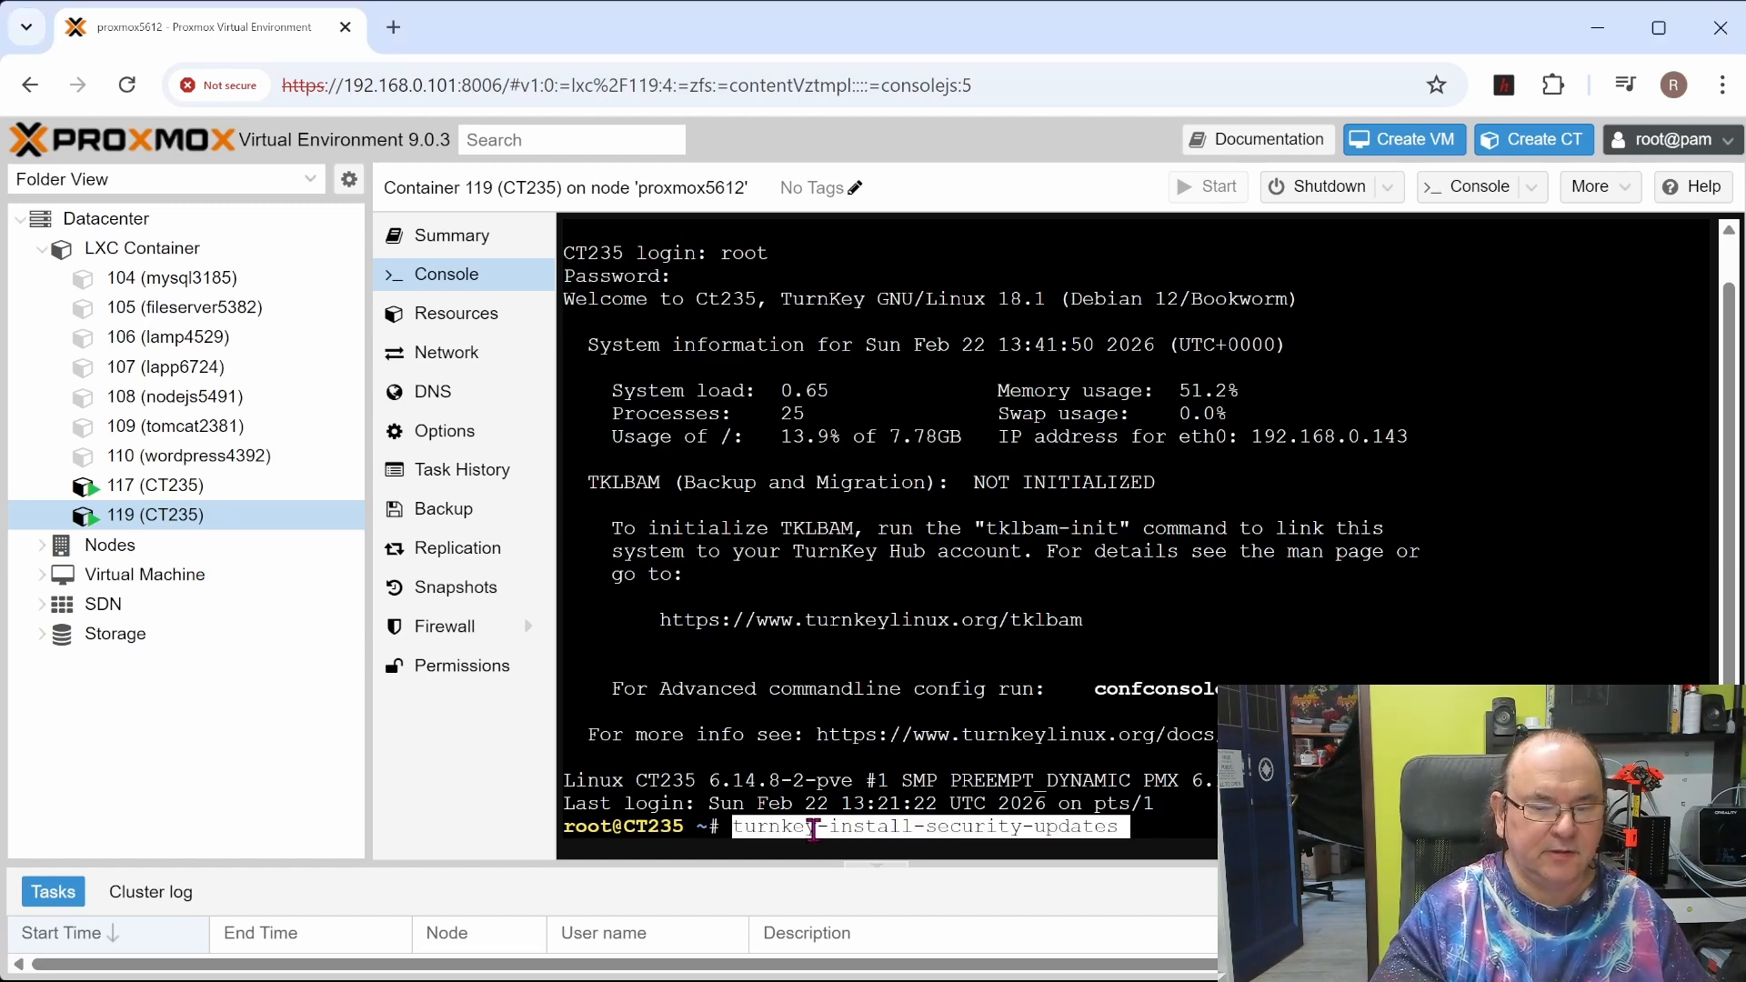
{"action": "key", "text": "Return"}
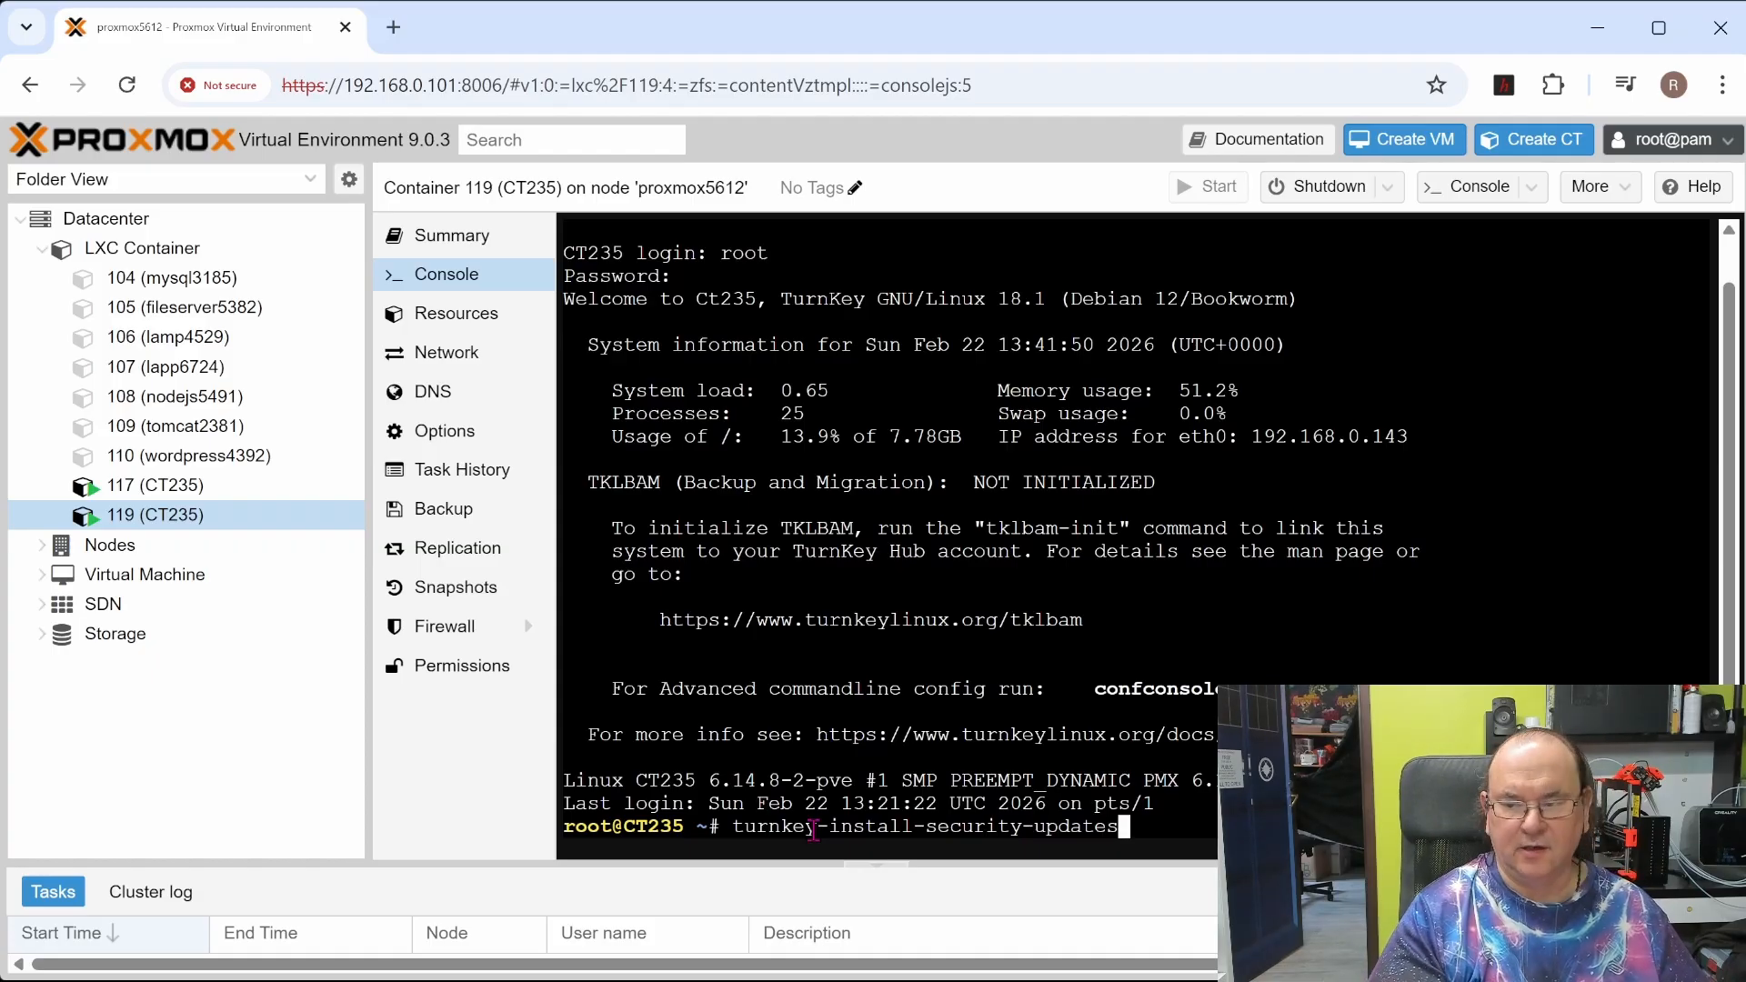
{"action": "key", "text": "BackSpace"}
{"action": "key", "text": "BackSpace"}
{"action": "key", "text": "BackSpace"}
{"action": "key", "text": "BackSpace"}
{"action": "key", "text": "BackSpace"}
{"action": "key", "text": "BackSpace"}
{"action": "key", "text": "BackSpace"}
{"action": "key", "text": "BackSpace"}
{"action": "key", "text": "BackSpace"}
{"action": "key", "text": "BackSpace"}
{"action": "key", "text": "BackSpace"}
{"action": "key", "text": "BackSpace"}
{"action": "key", "text": "BackSpace"}
{"action": "key", "text": "BackSpace"}
{"action": "key", "text": "BackSpace"}
{"action": "key", "text": "BackSpace"}
{"action": "key", "text": "BackSpace"}
{"action": "key", "text": "BackSpace"}
{"action": "key", "text": "BackSpace"}
{"action": "key", "text": "BackSpace"}
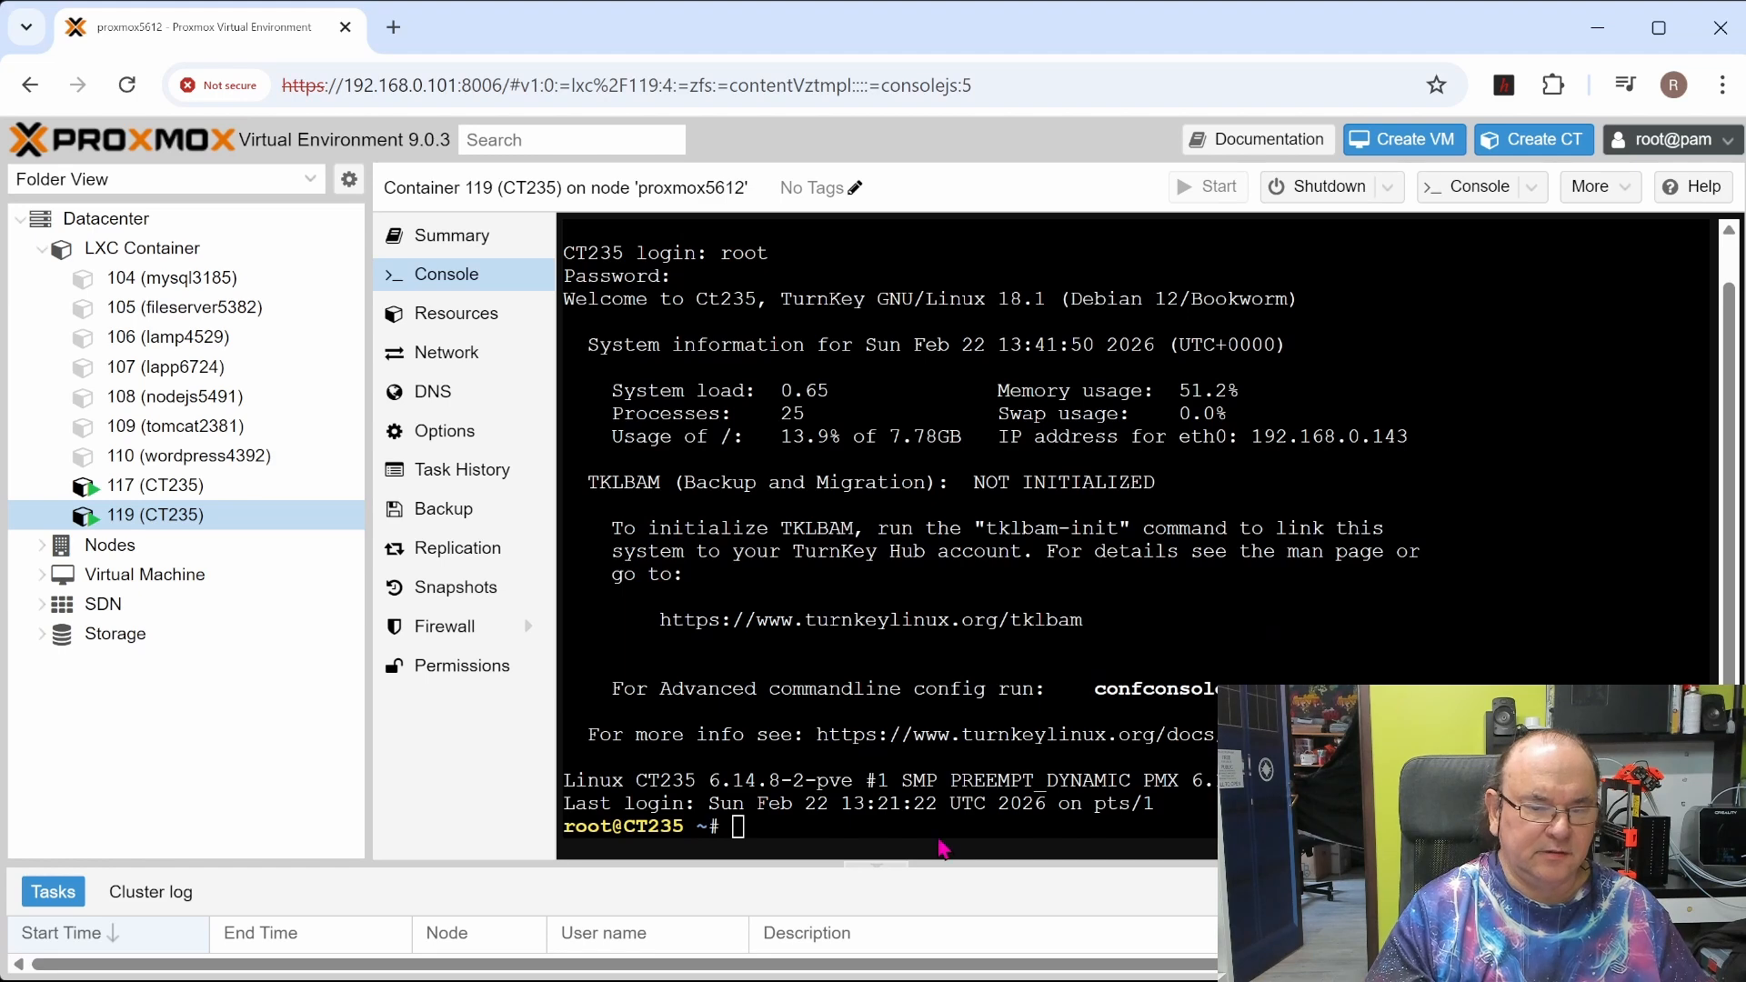
- Run confconsole and open Advanced Menu > Networking to view eth0 at DHCP address 192.168.0.143
{"action": "type", "text": "confconsole"}
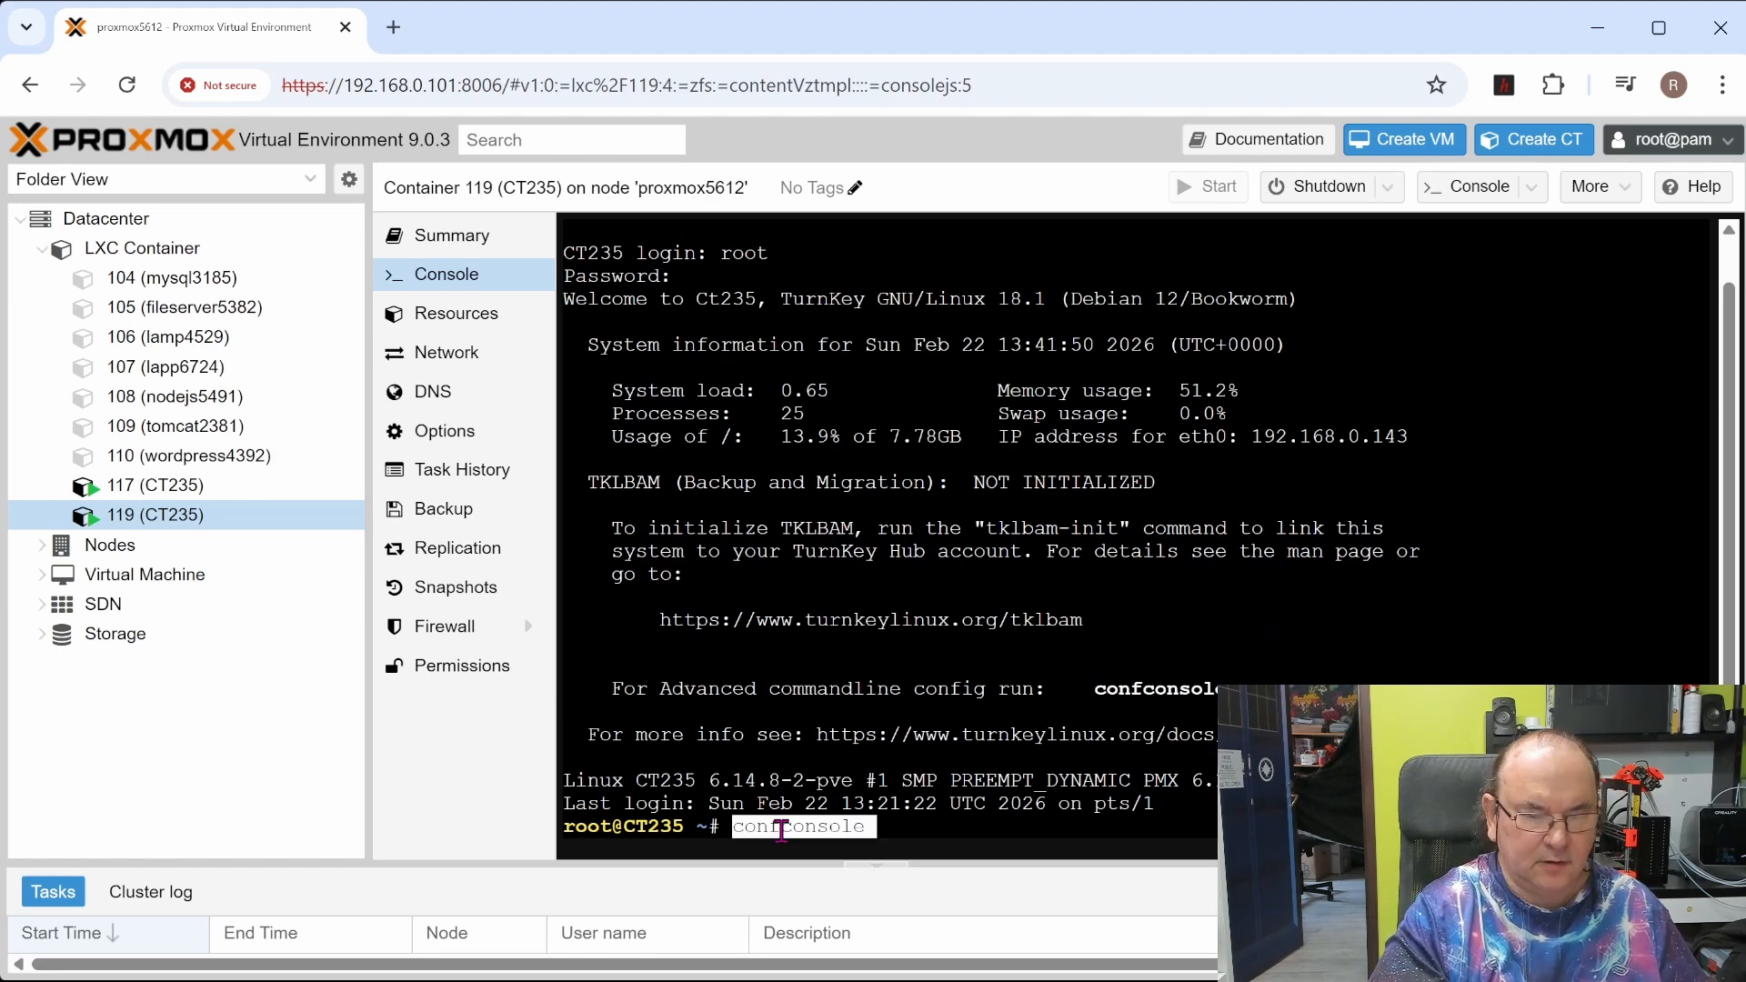
{"action": "key", "text": "Return"}
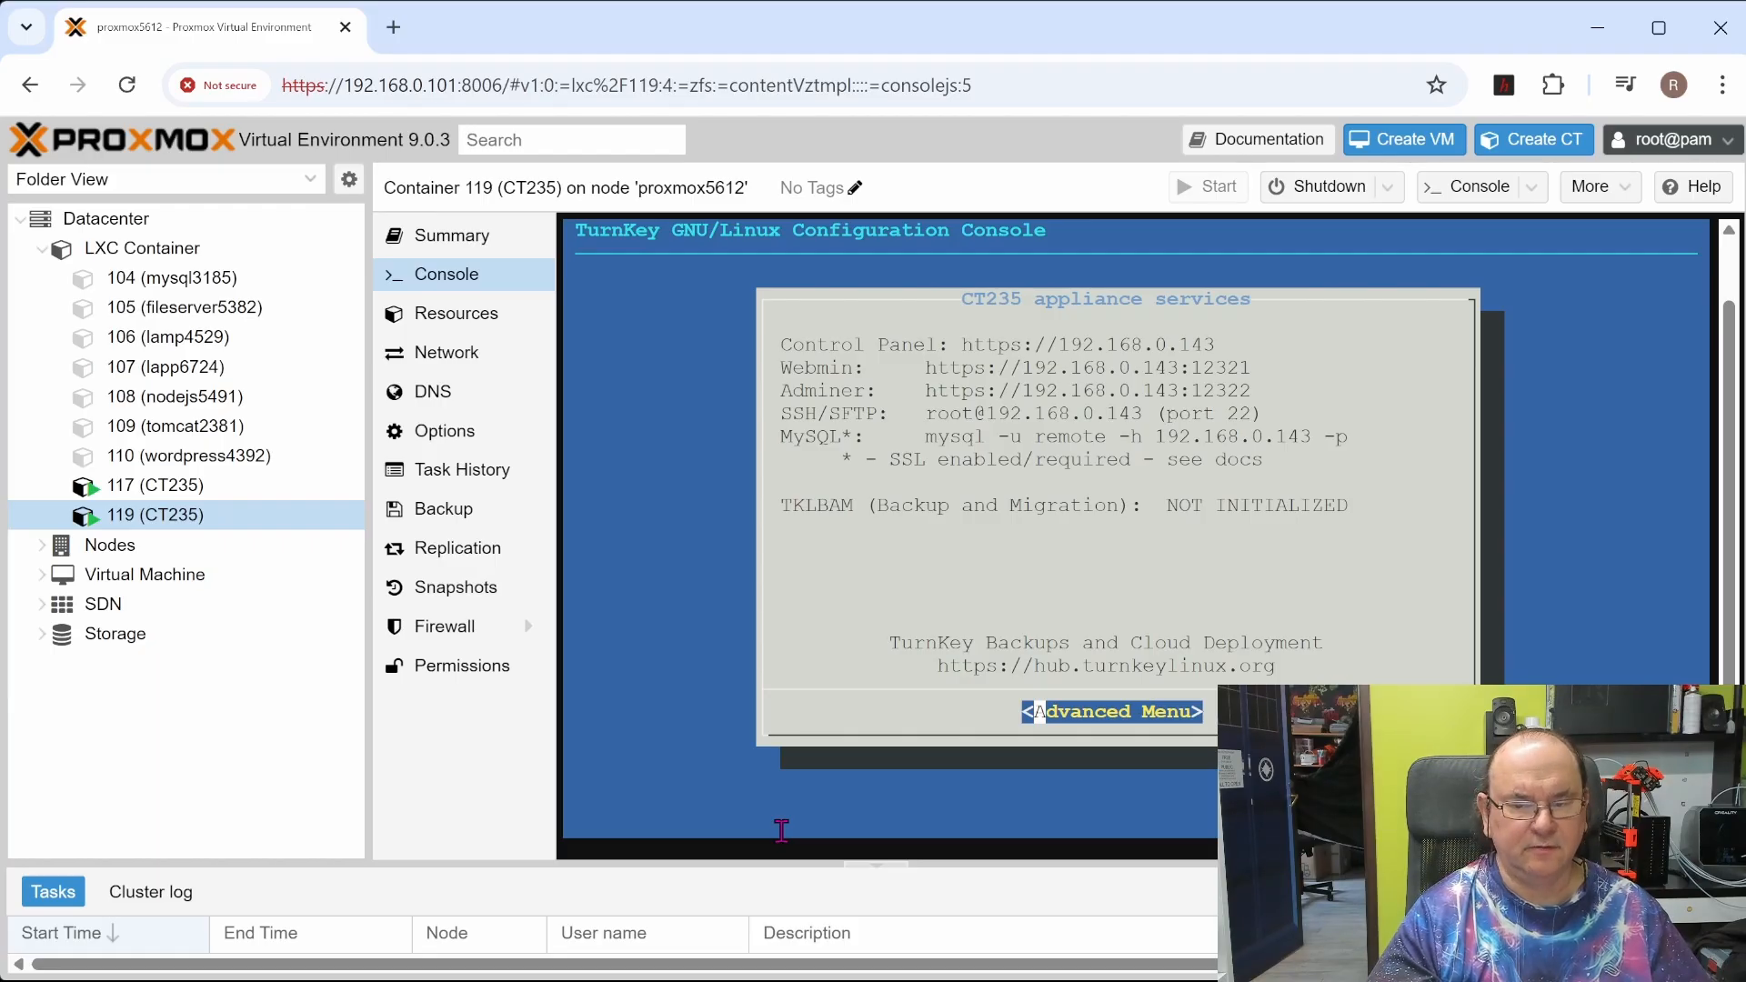
{"action": "key", "text": "Return"}
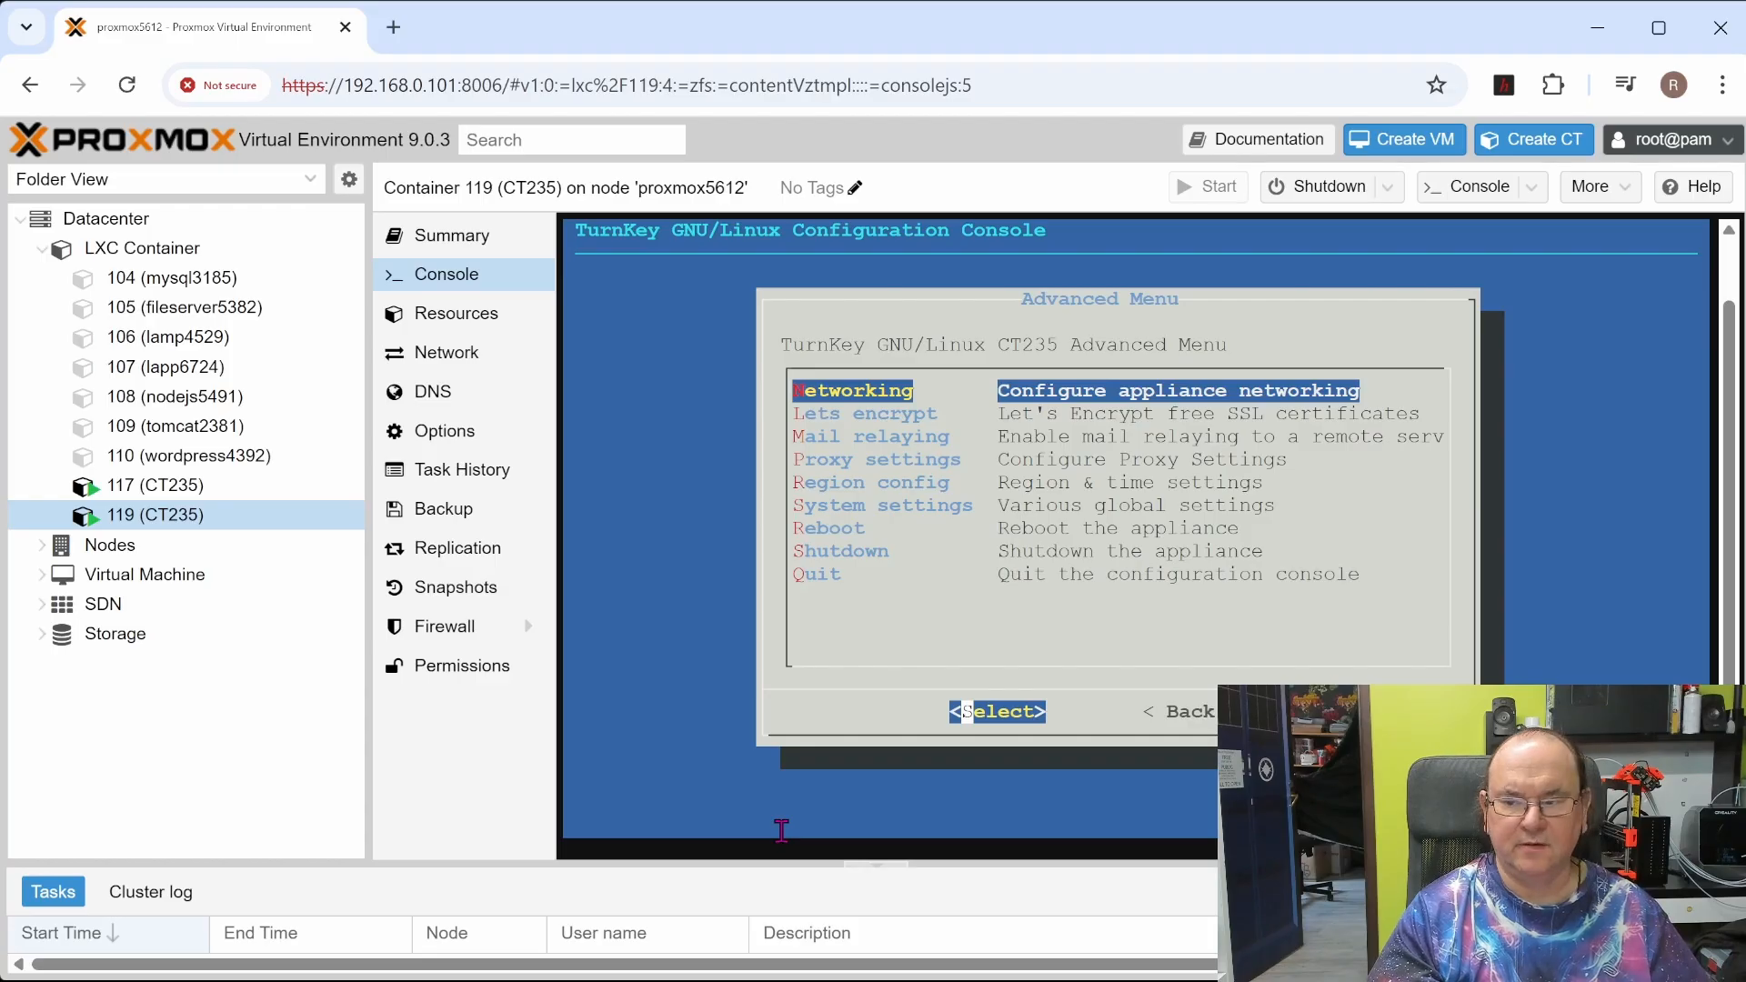
{"action": "key", "text": "Return"}
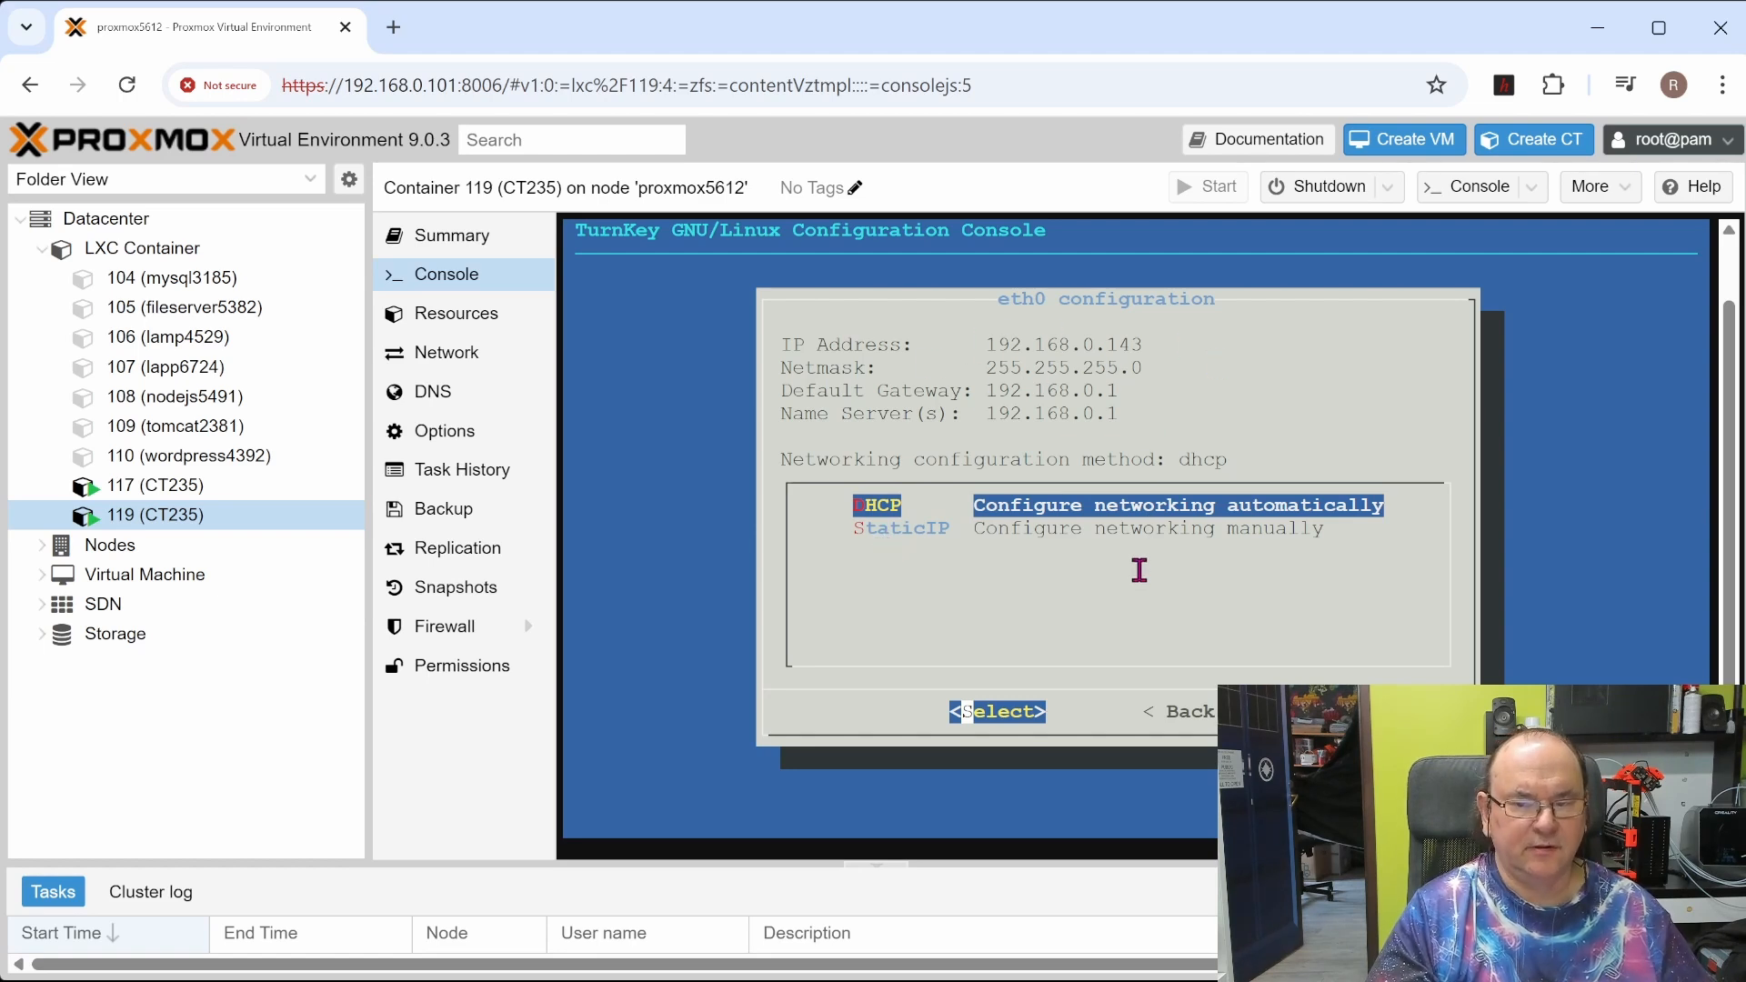
- Return from the eth0 settings to the Advanced Menu and open System settings
{"action": "key", "text": "Tab"}
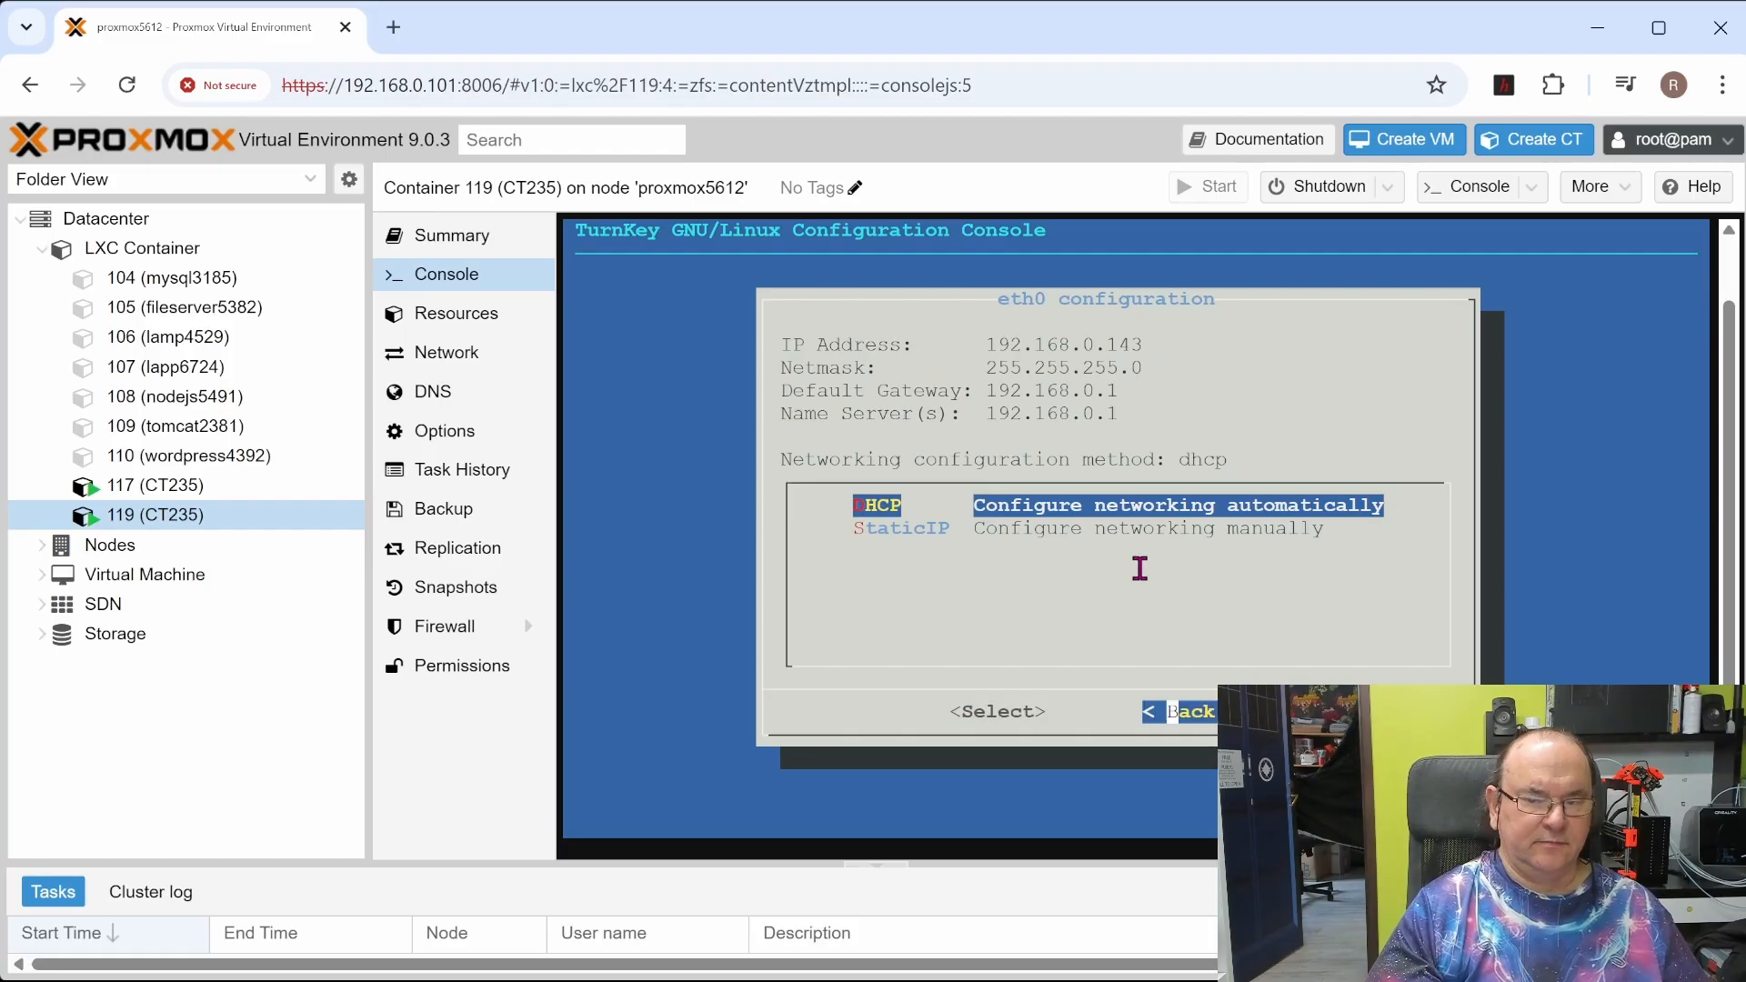
{"action": "key", "text": "Left"}
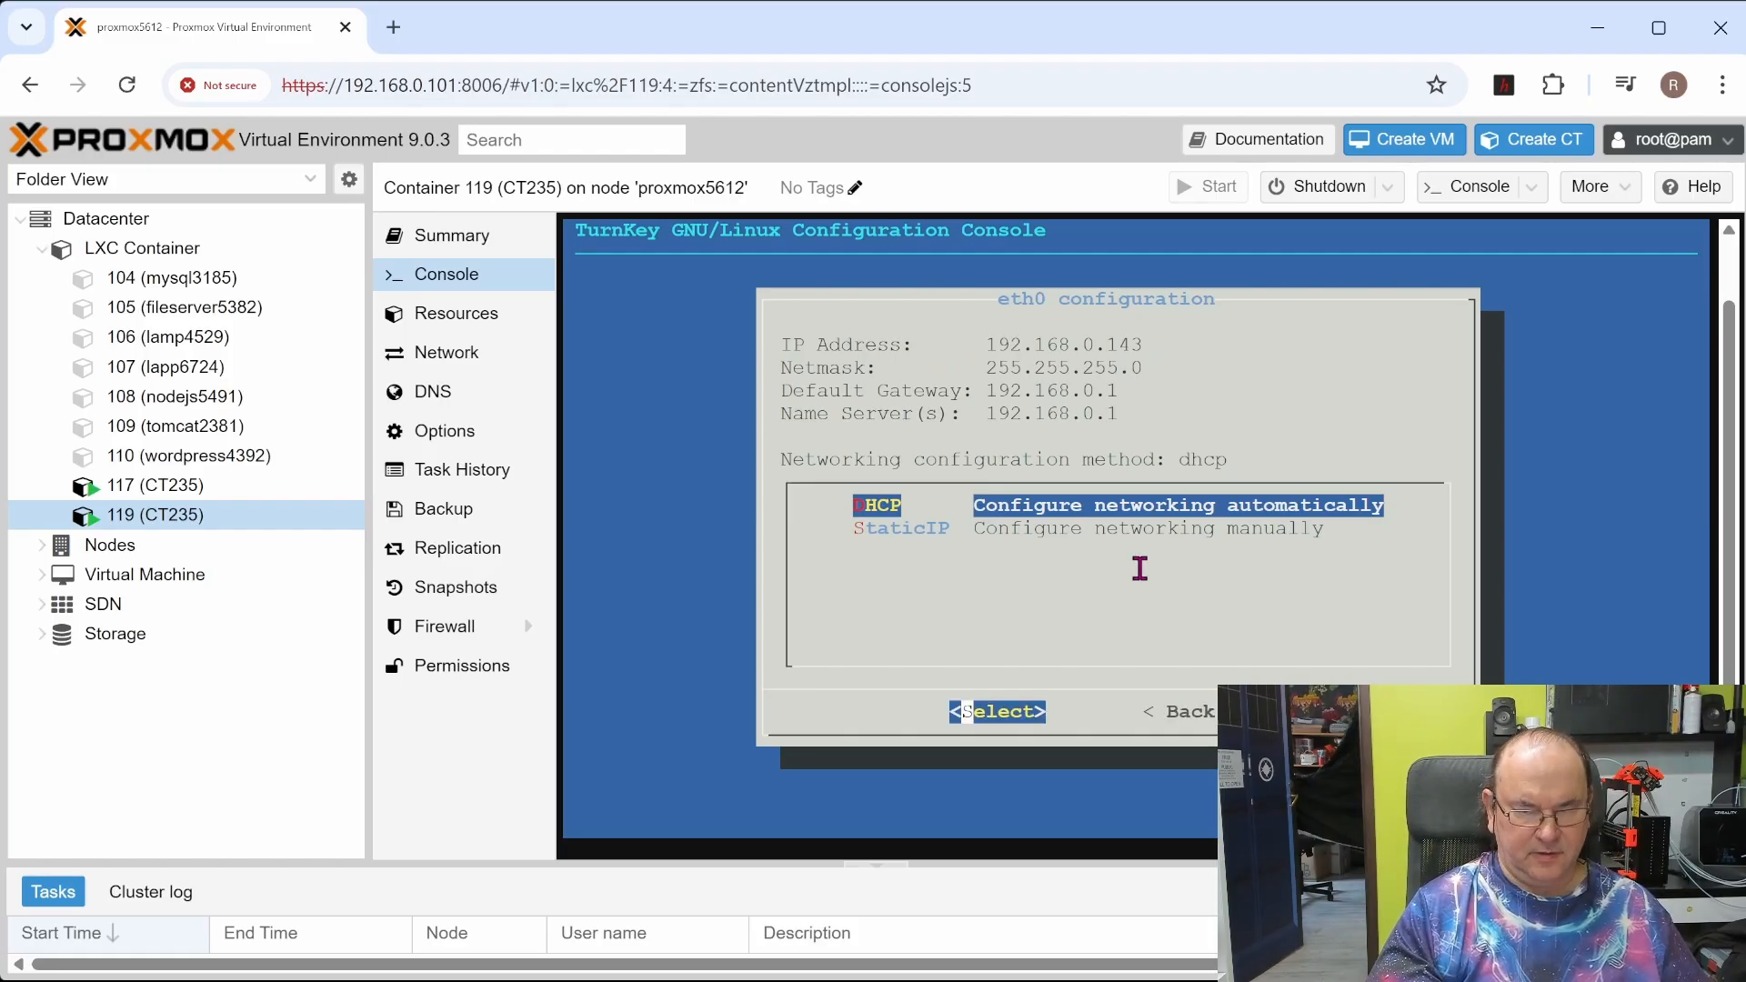
{"action": "key", "text": "Tab"}
{"action": "key", "text": "Return"}
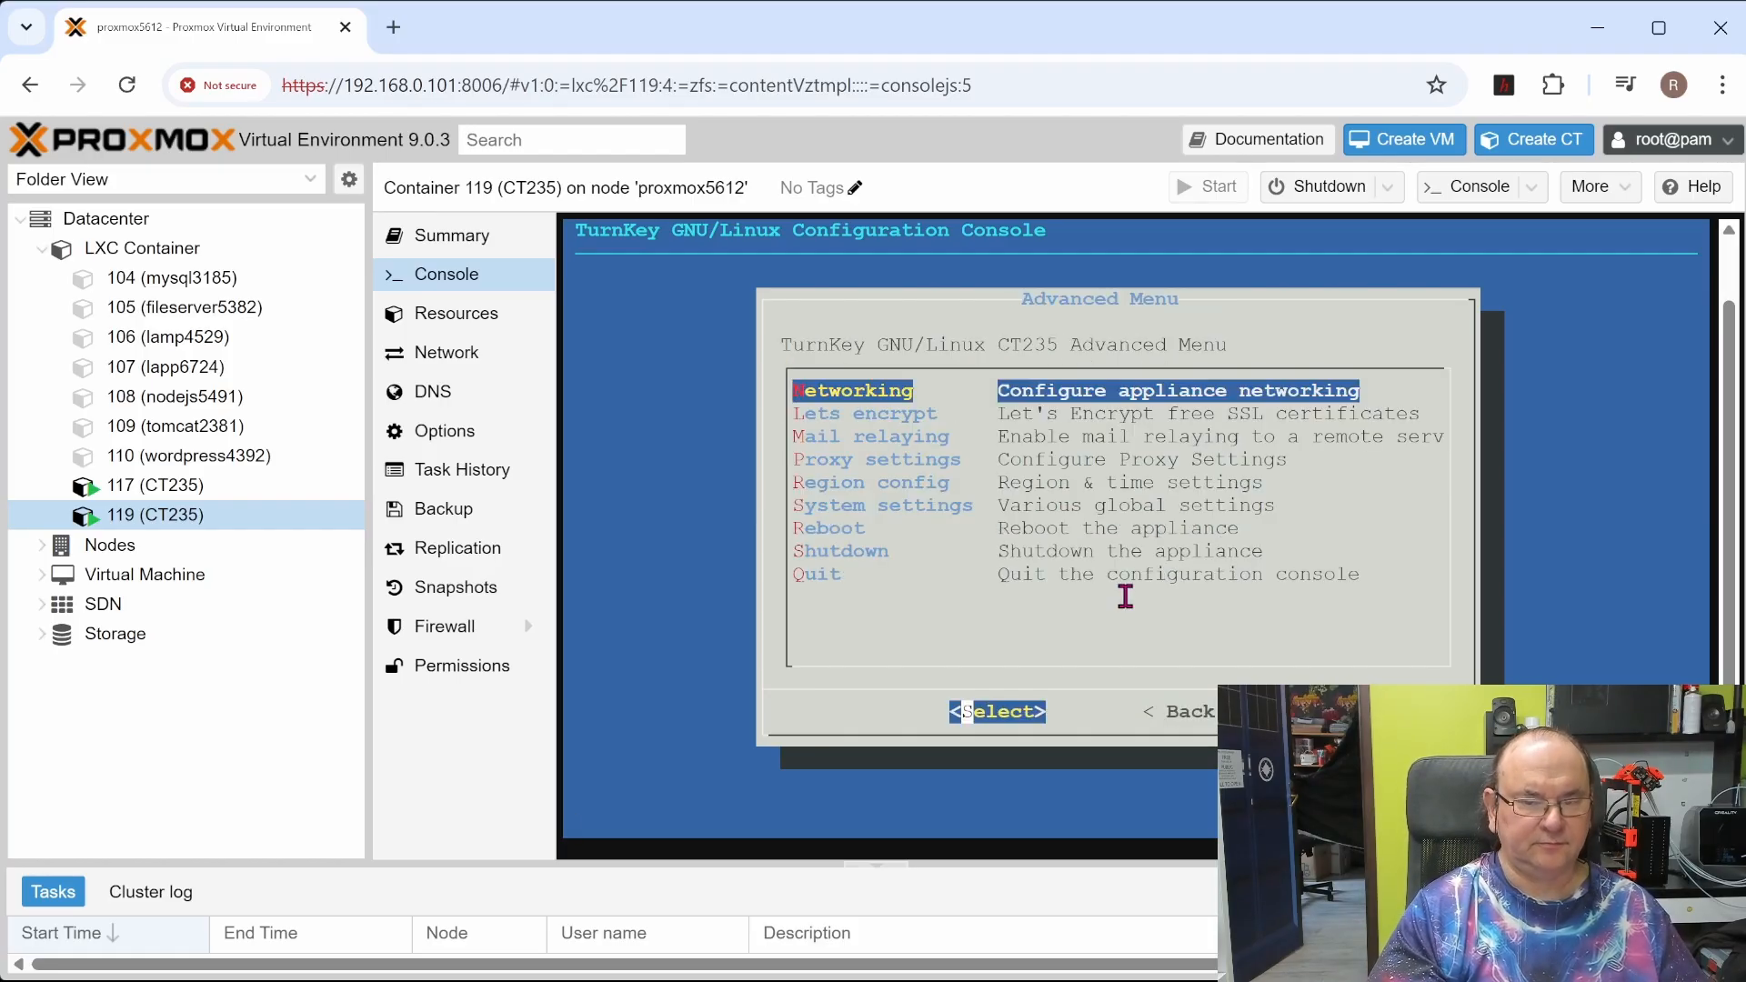
{"action": "key", "text": "Down"}
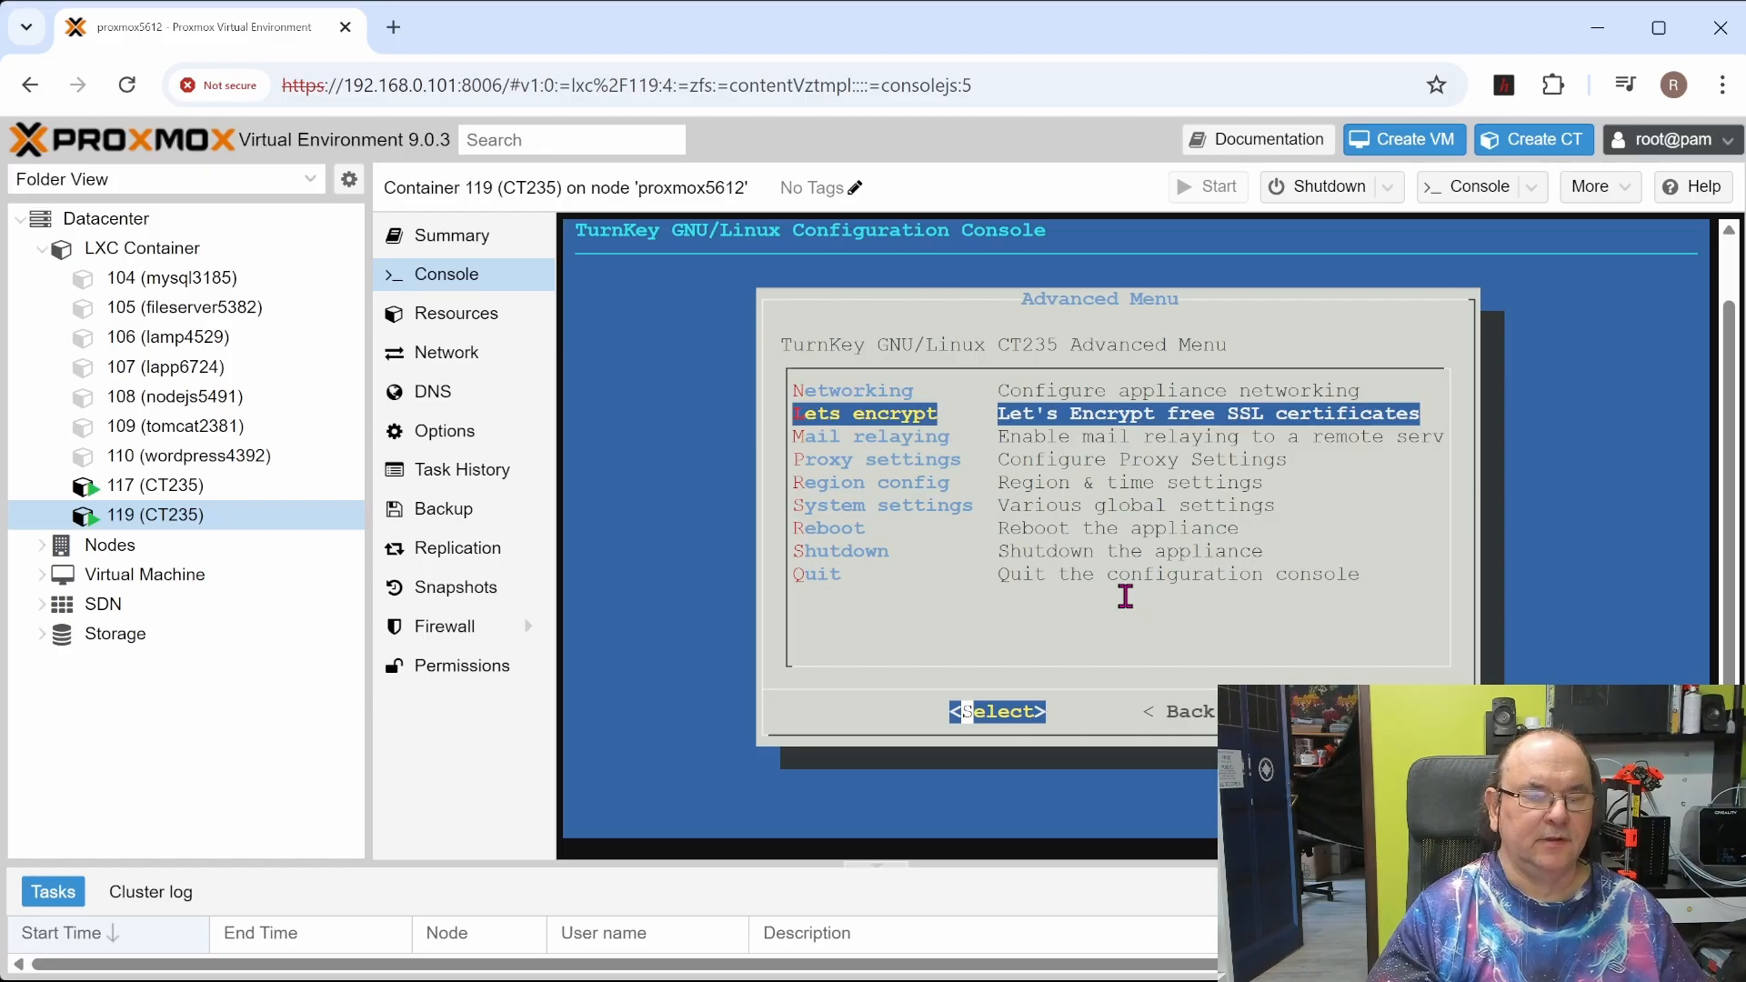
{"action": "key", "text": "Down"}
{"action": "key", "text": "Down"}
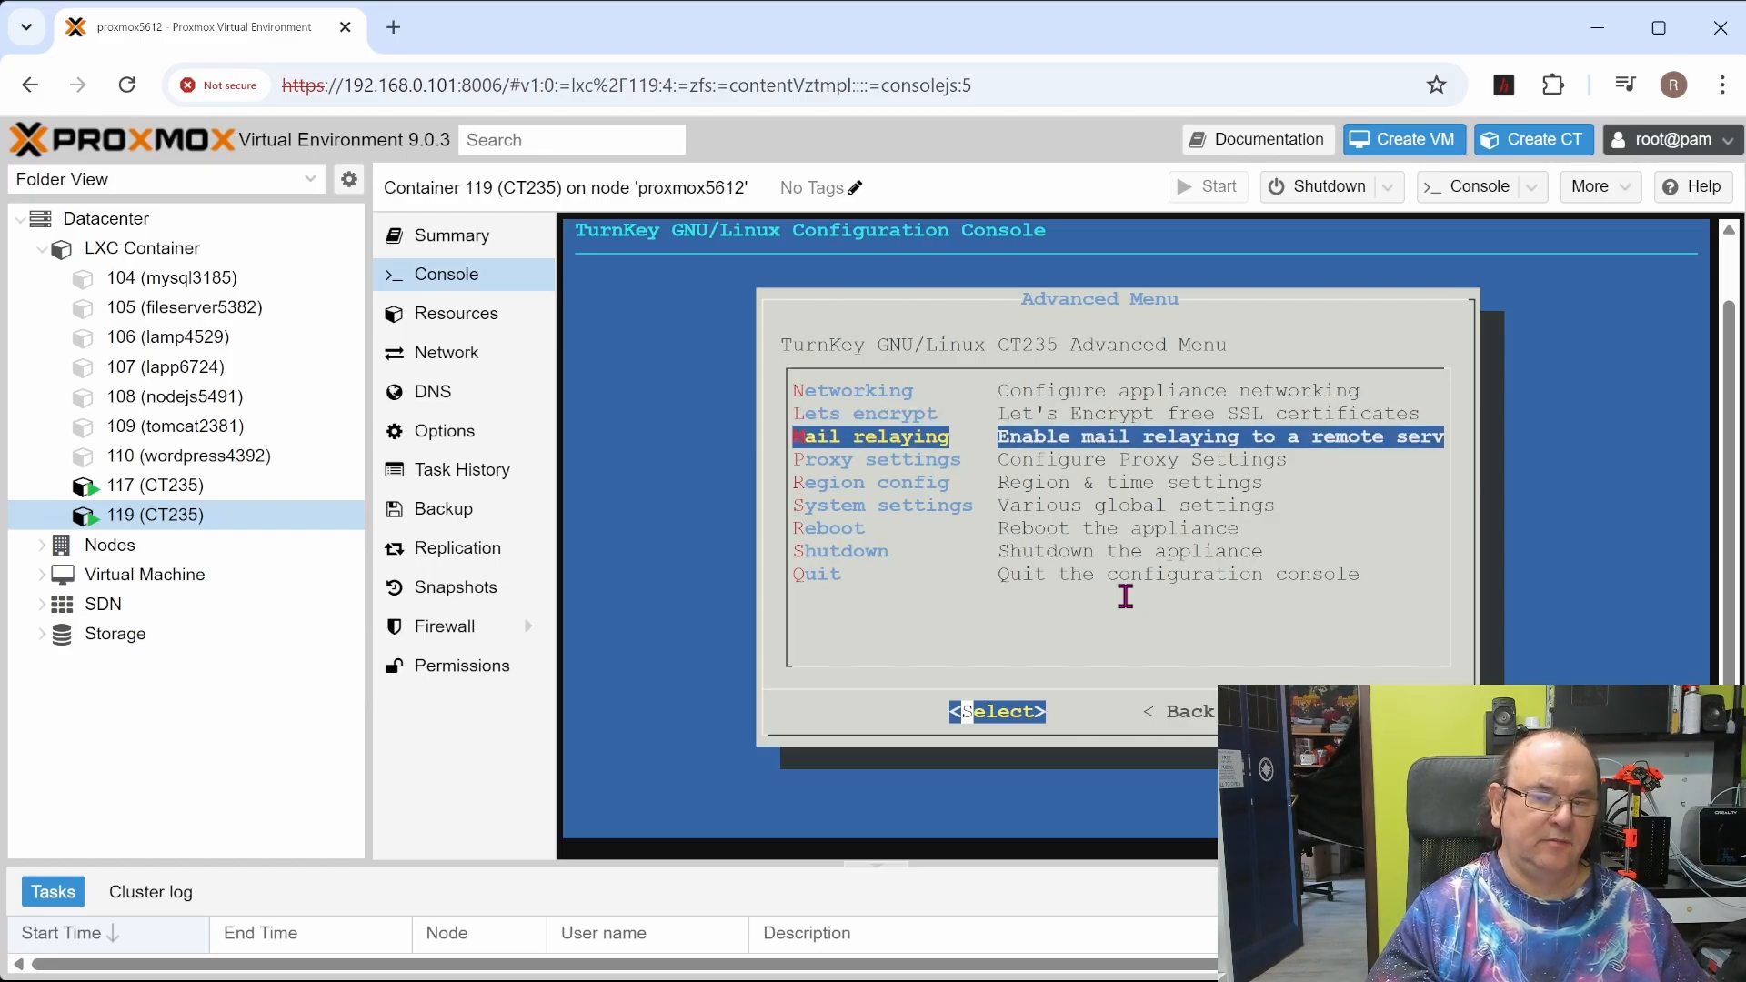
{"action": "key", "text": "Down"}
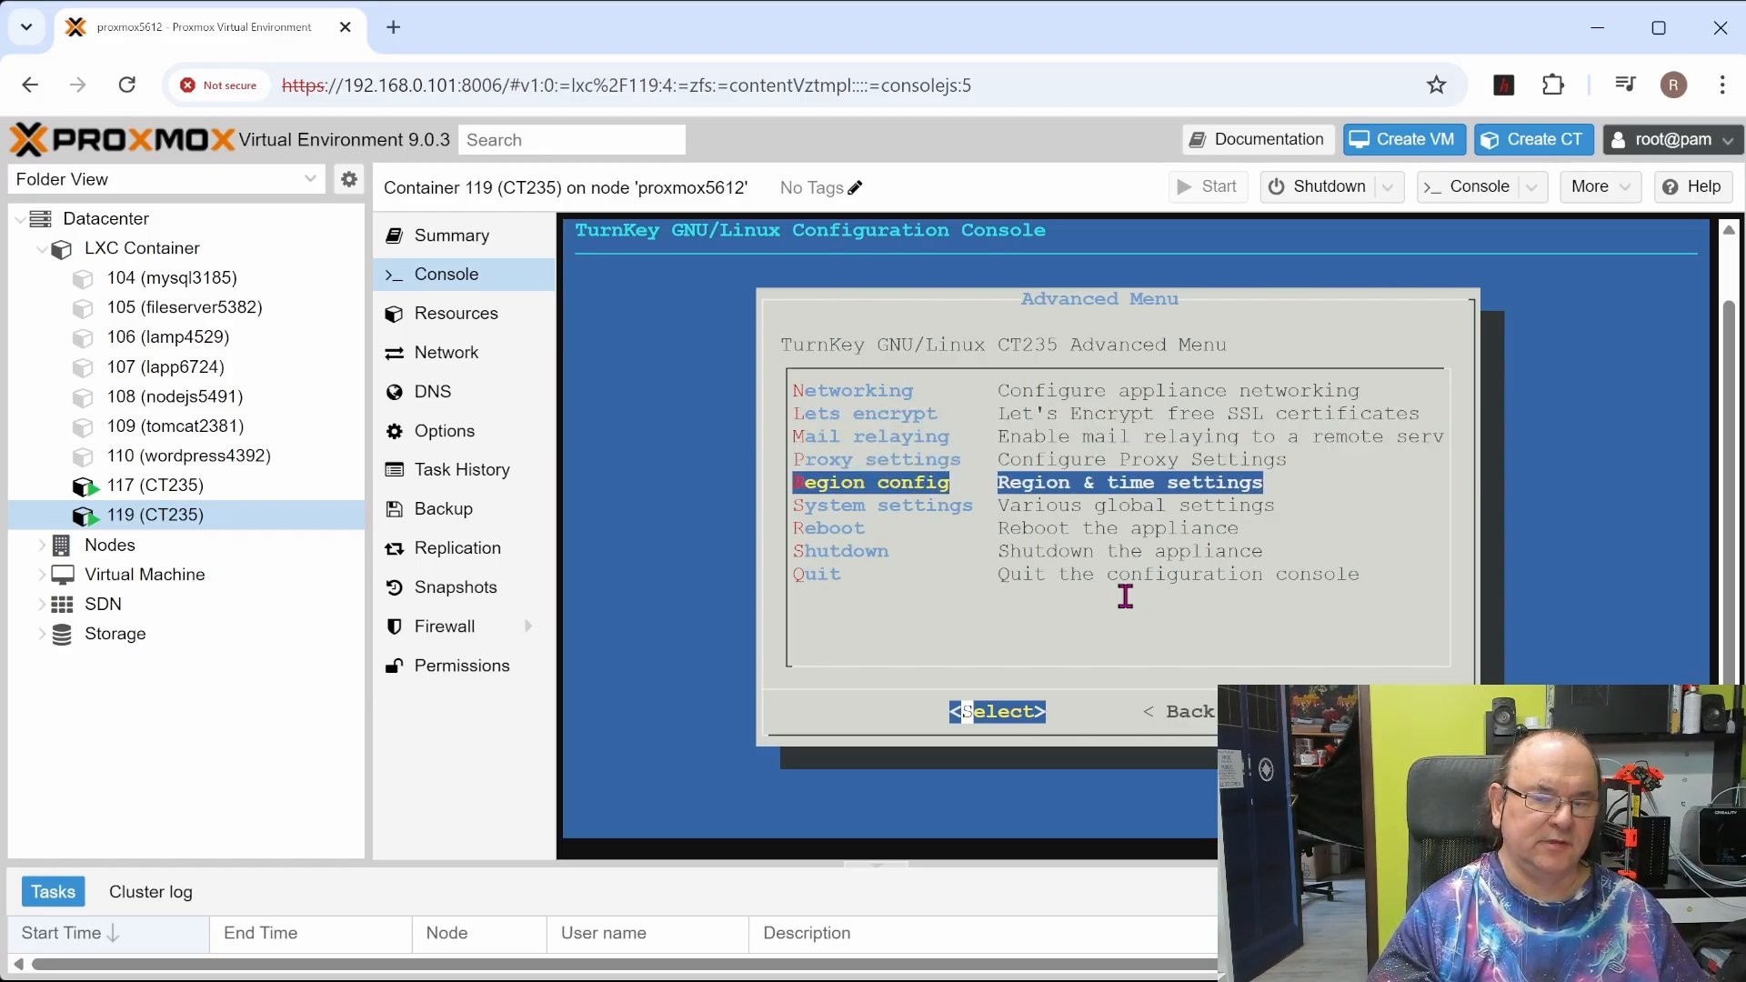
{"action": "key", "text": "Down"}
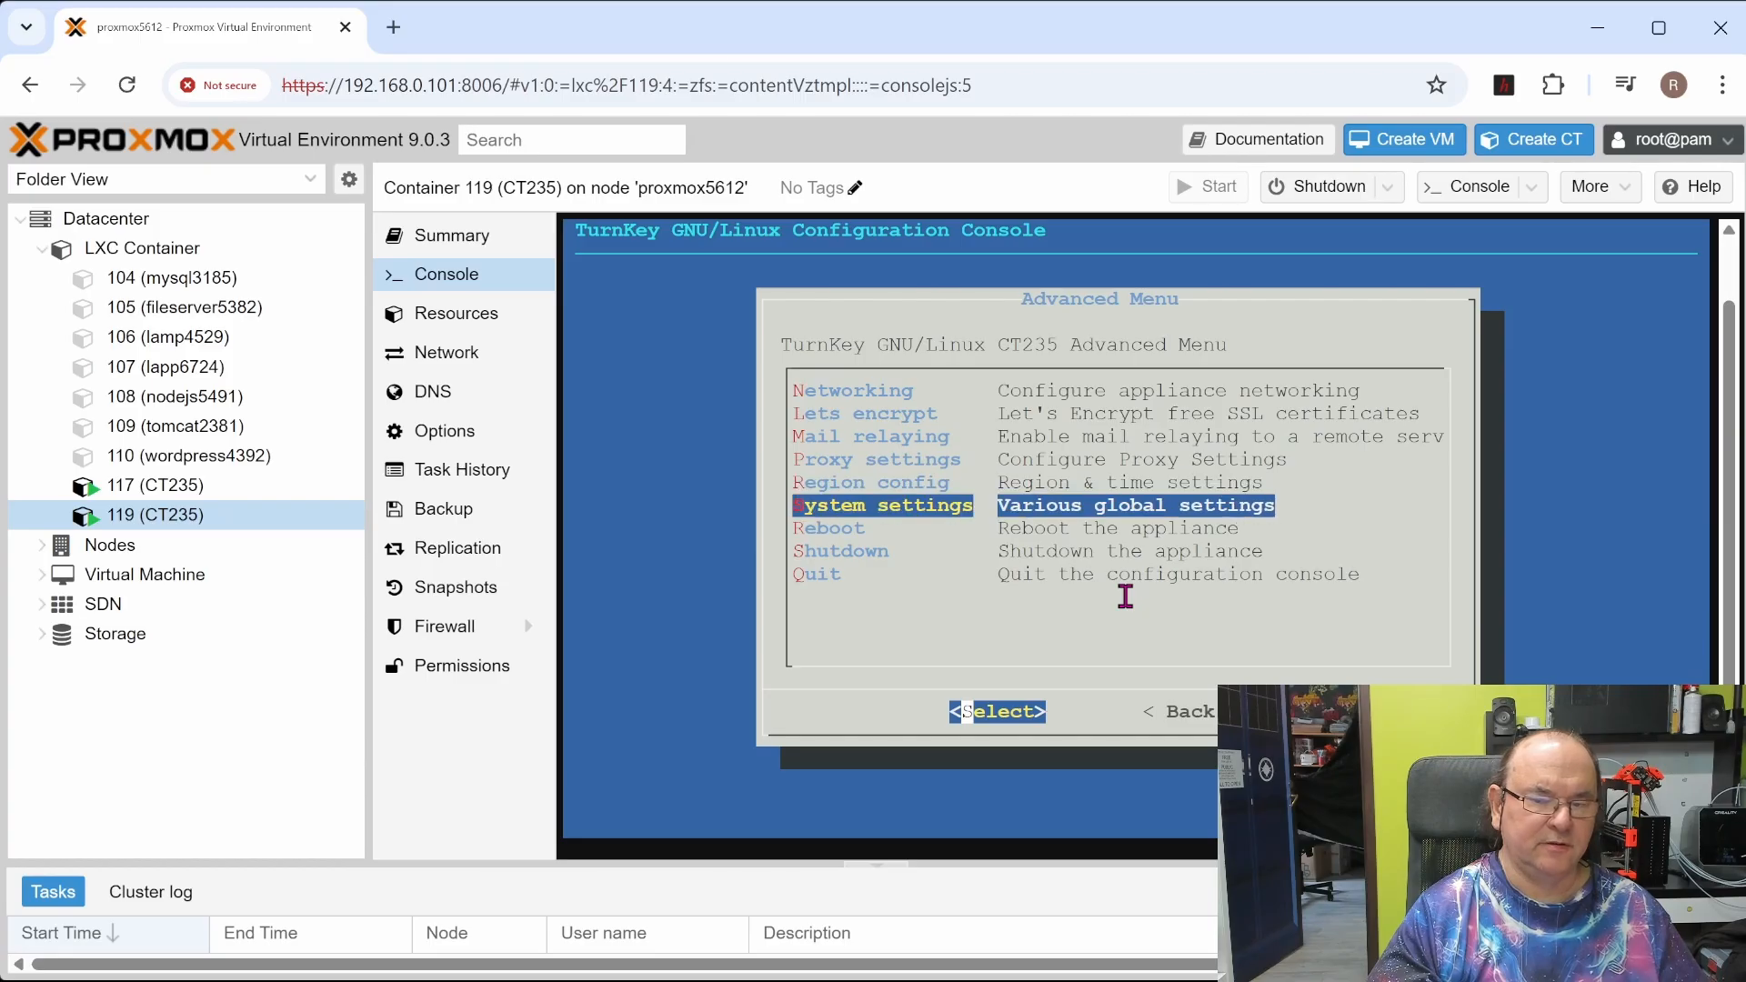
{"action": "key", "text": "Return"}
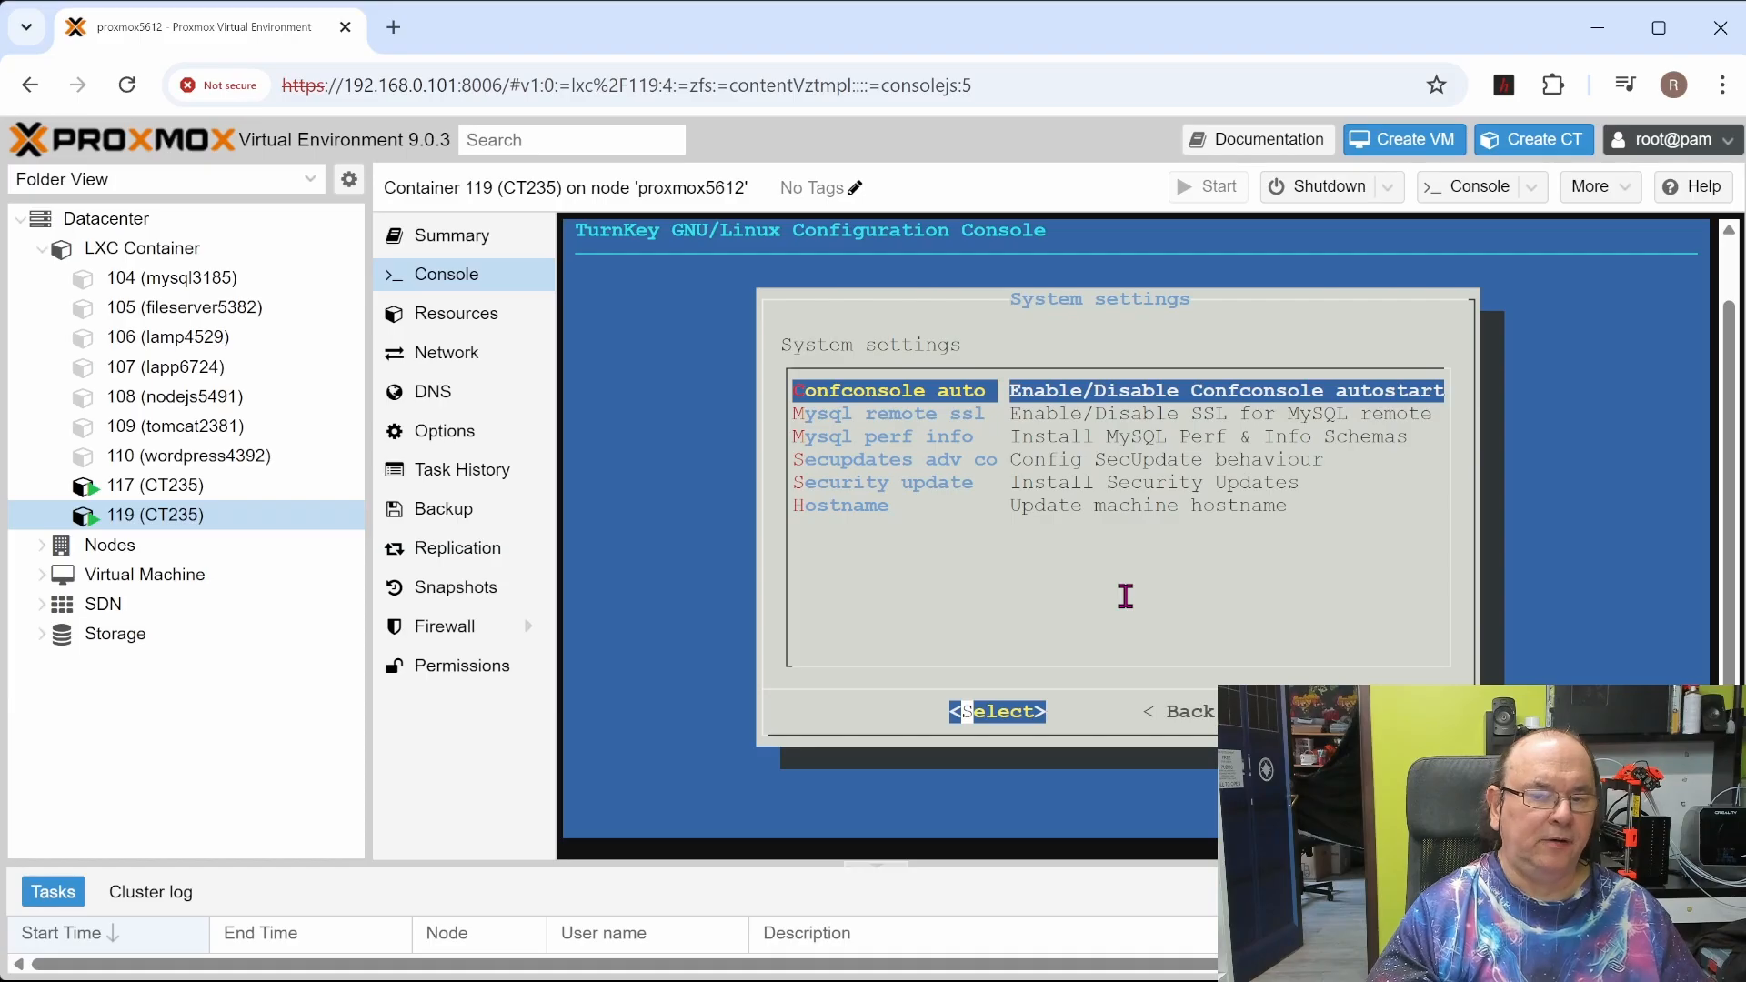
- Browse System settings options (Mysql remote ssl, Mysql perf info, Hostname), declining to quit
{"action": "key", "text": "Down"}
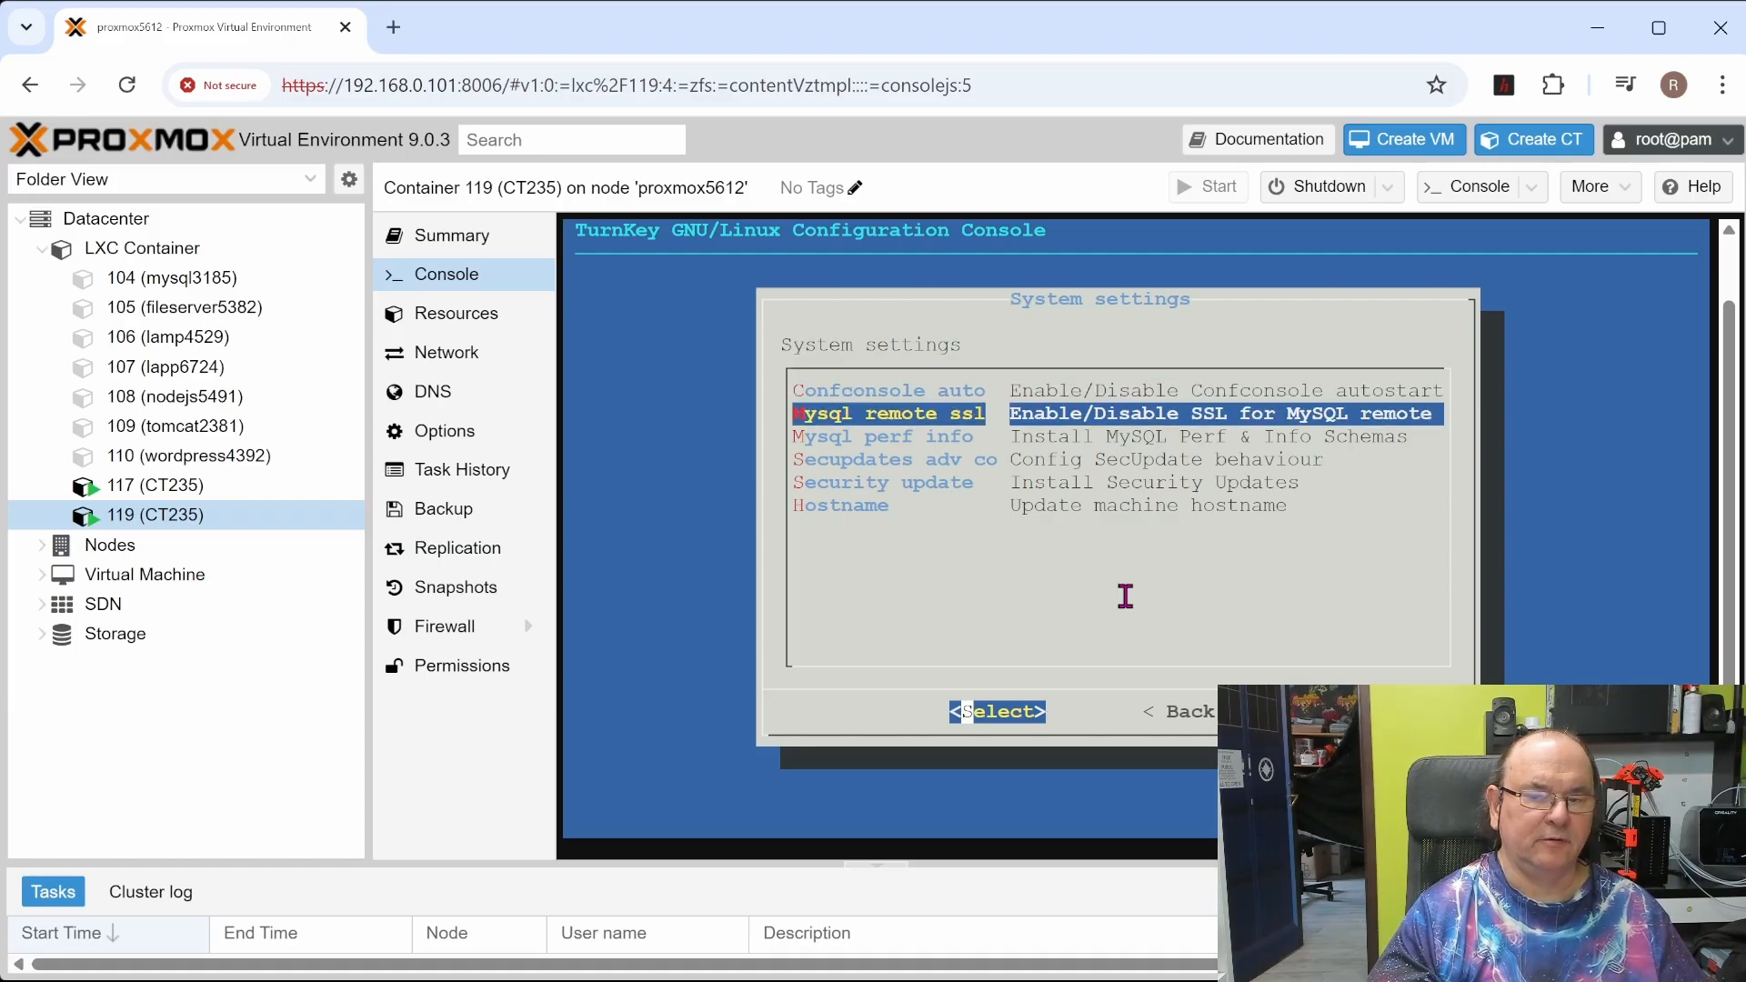
{"action": "key", "text": "Down"}
{"action": "key", "text": "Down"}
{"action": "key", "text": "Down"}
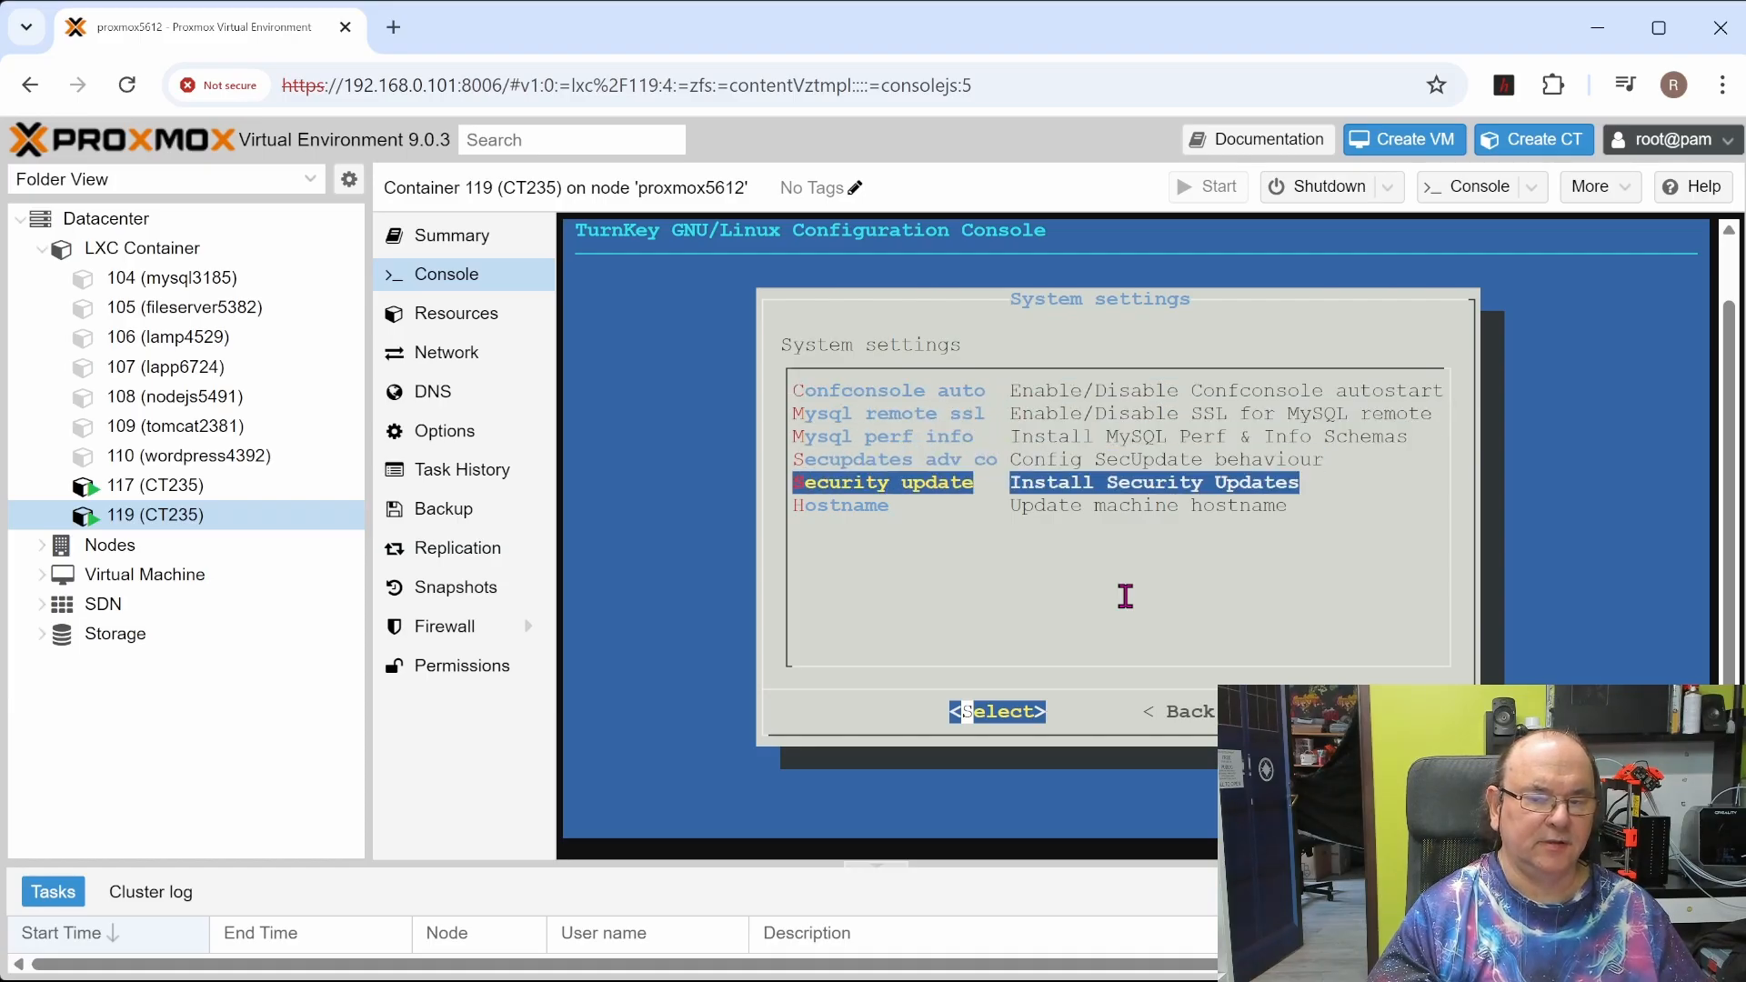
{"action": "key", "text": "Down"}
{"action": "key", "text": "Escape"}
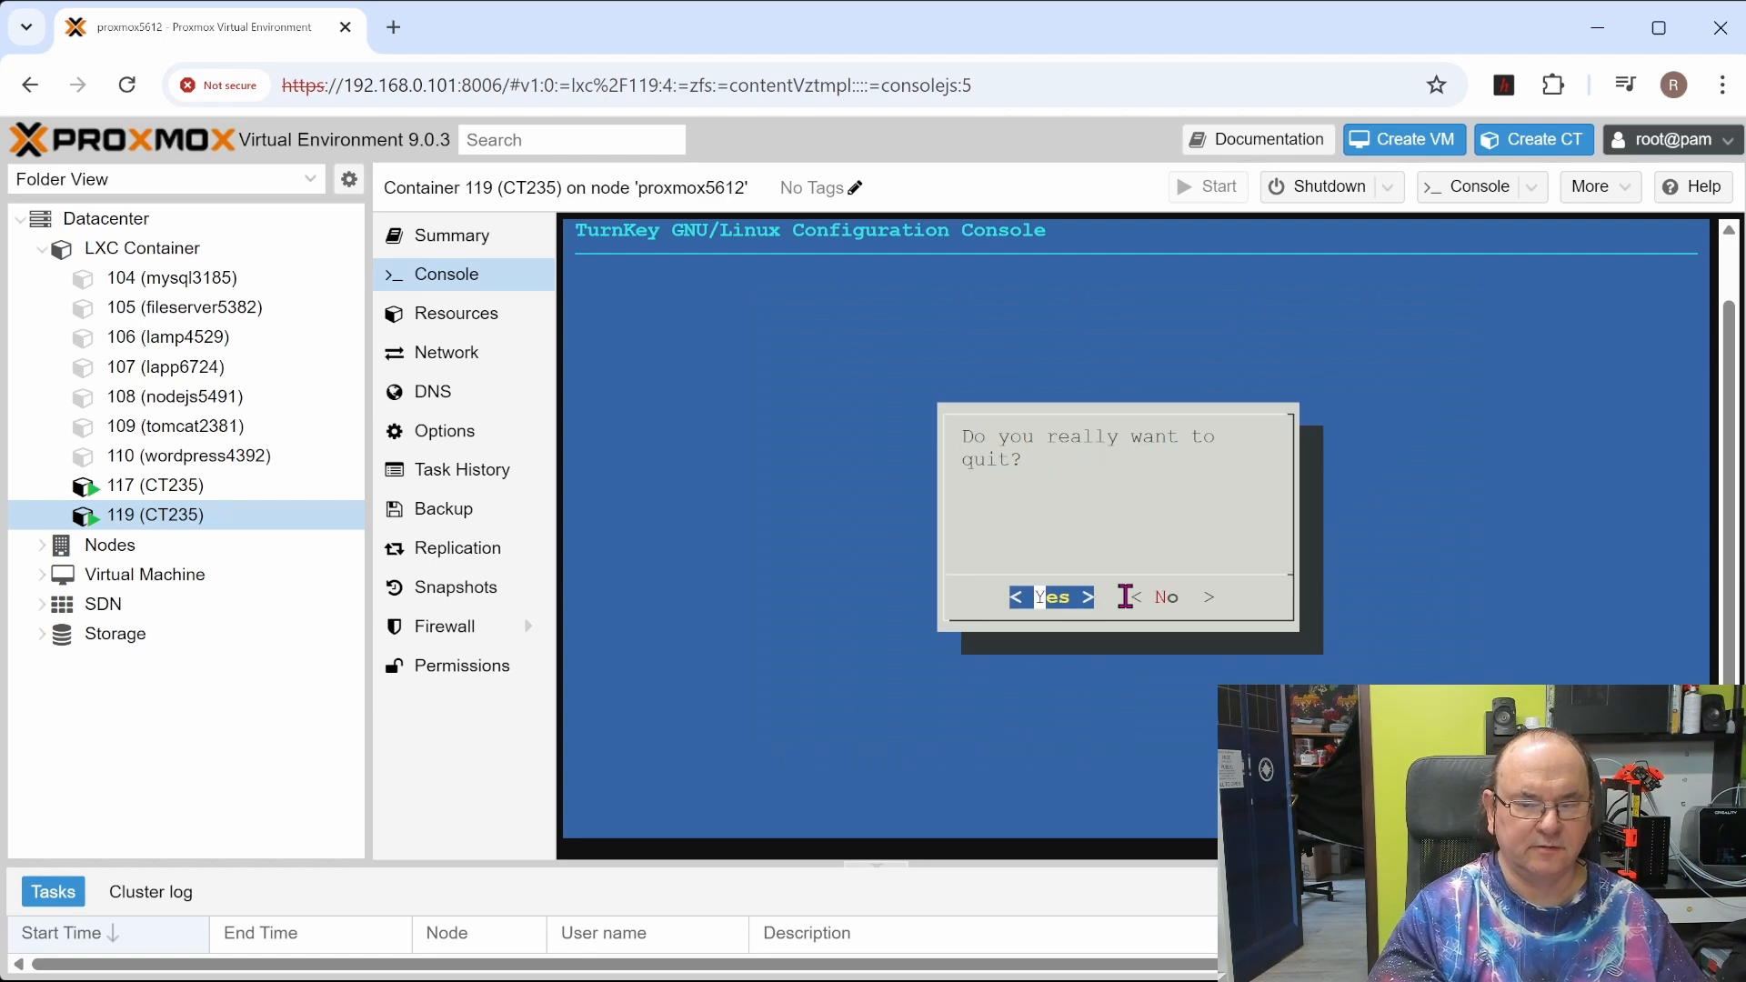
{"action": "key", "text": "Right"}
{"action": "key", "text": "Return"}
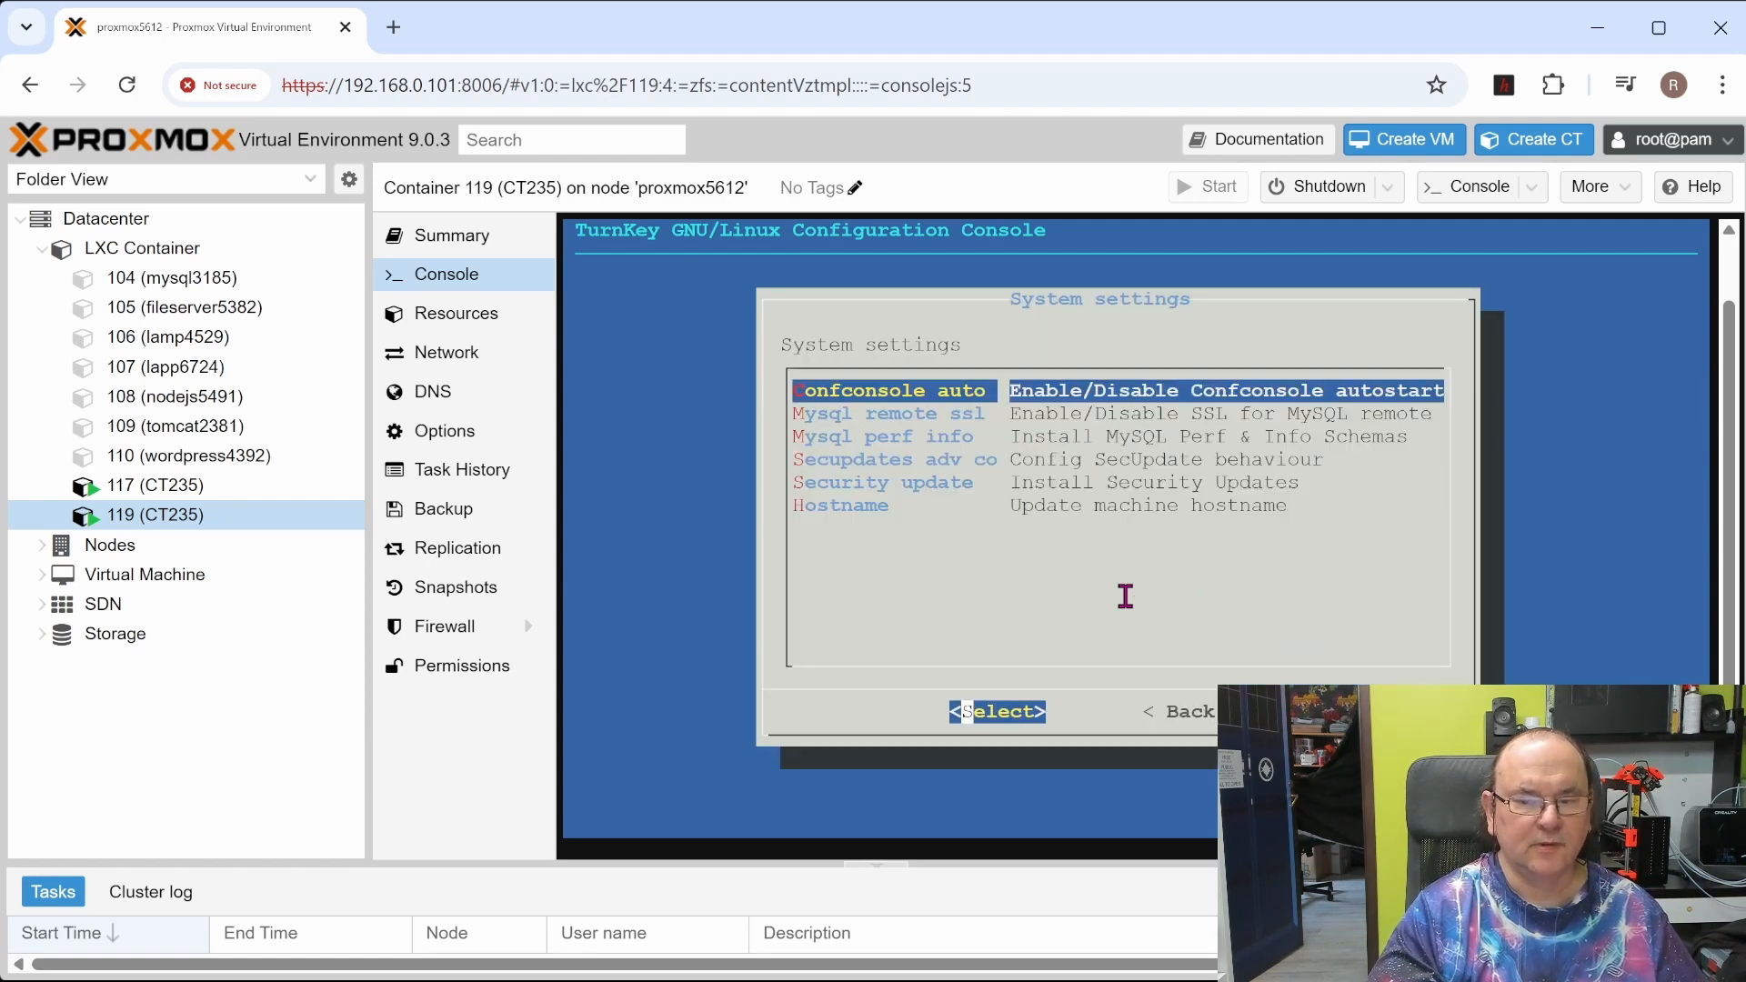
- Go back to the Advanced Menu and choose Quit
{"action": "key", "text": "Tab"}
{"action": "key", "text": "Return"}
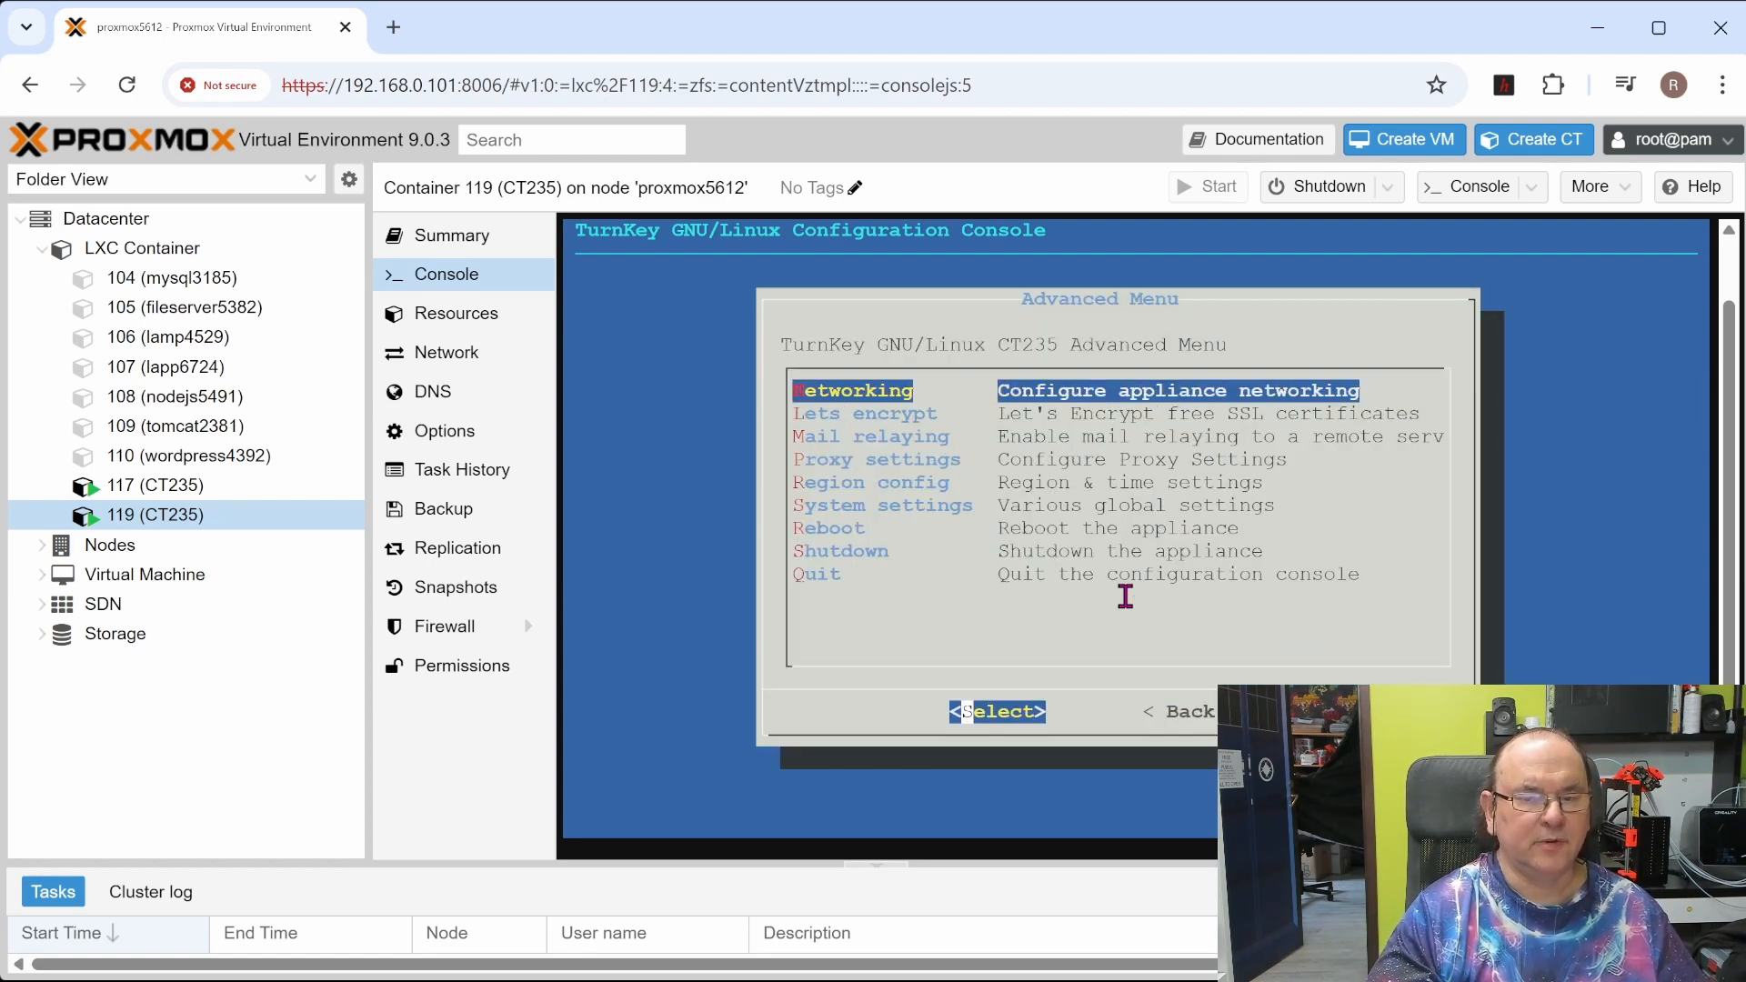
{"action": "key", "text": "Down"}
{"action": "key", "text": "Down"}
{"action": "key", "text": "Down"}
{"action": "key", "text": "Down"}
{"action": "key", "text": "Down"}
{"action": "key", "text": "Down"}
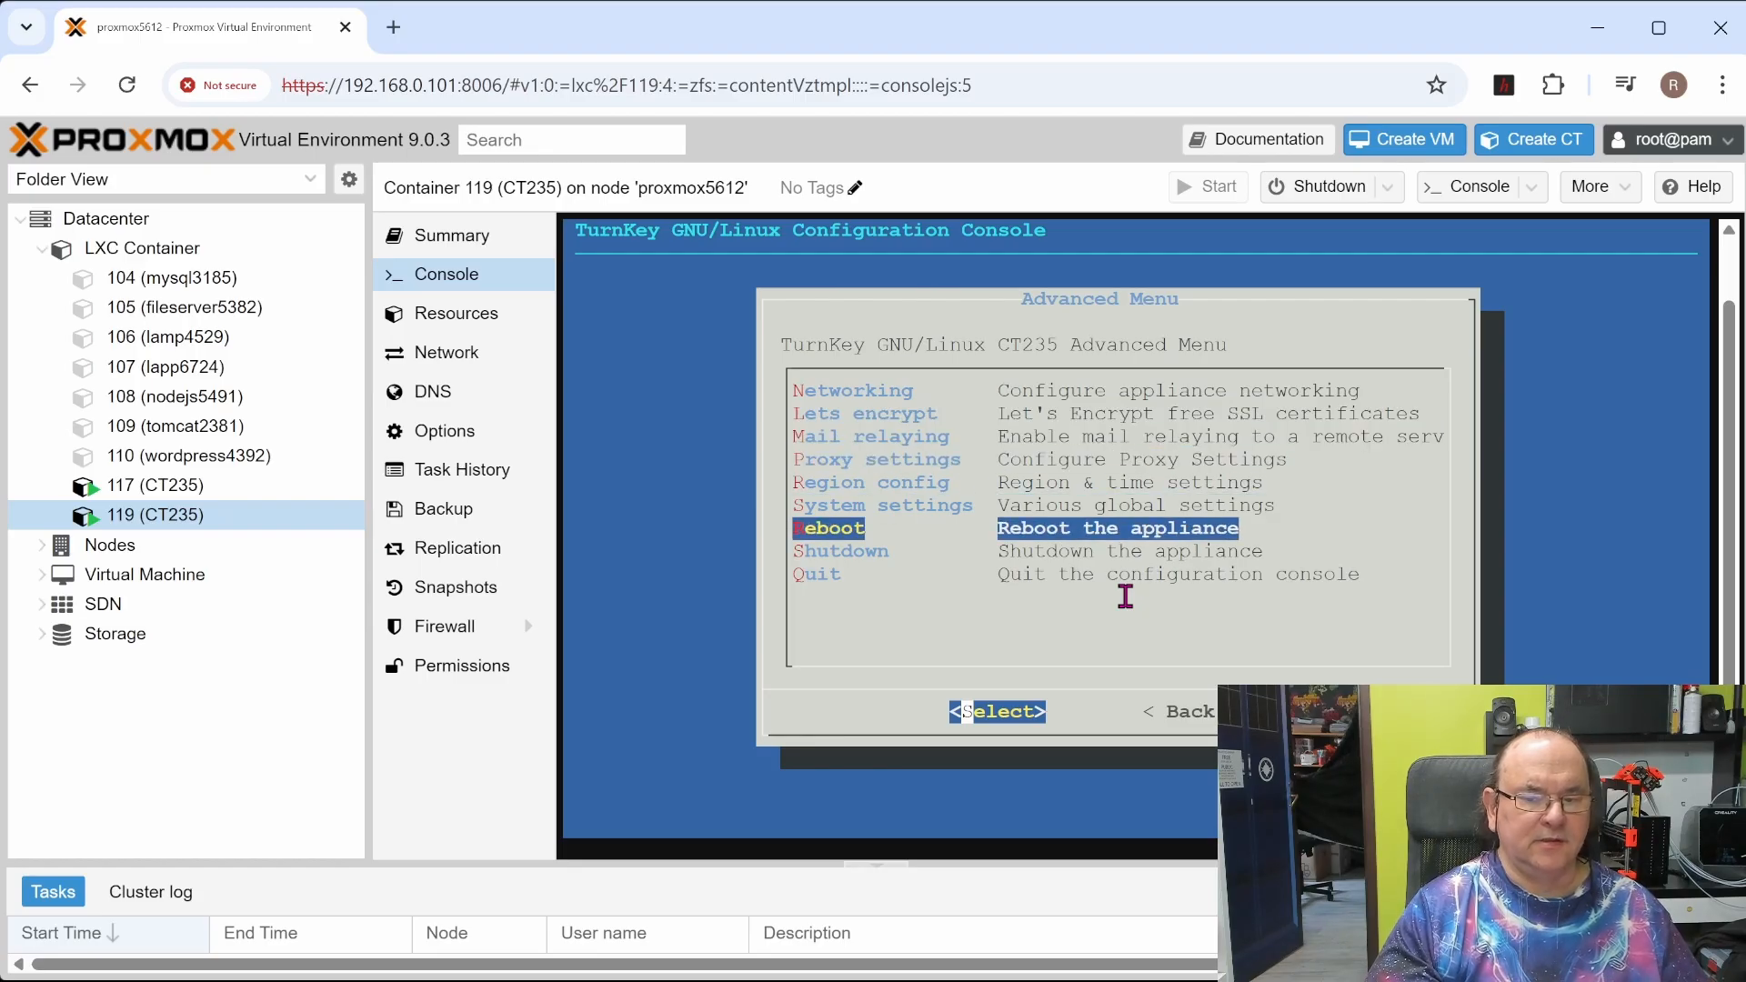
{"action": "key", "text": "Down"}
{"action": "key", "text": "Down"}
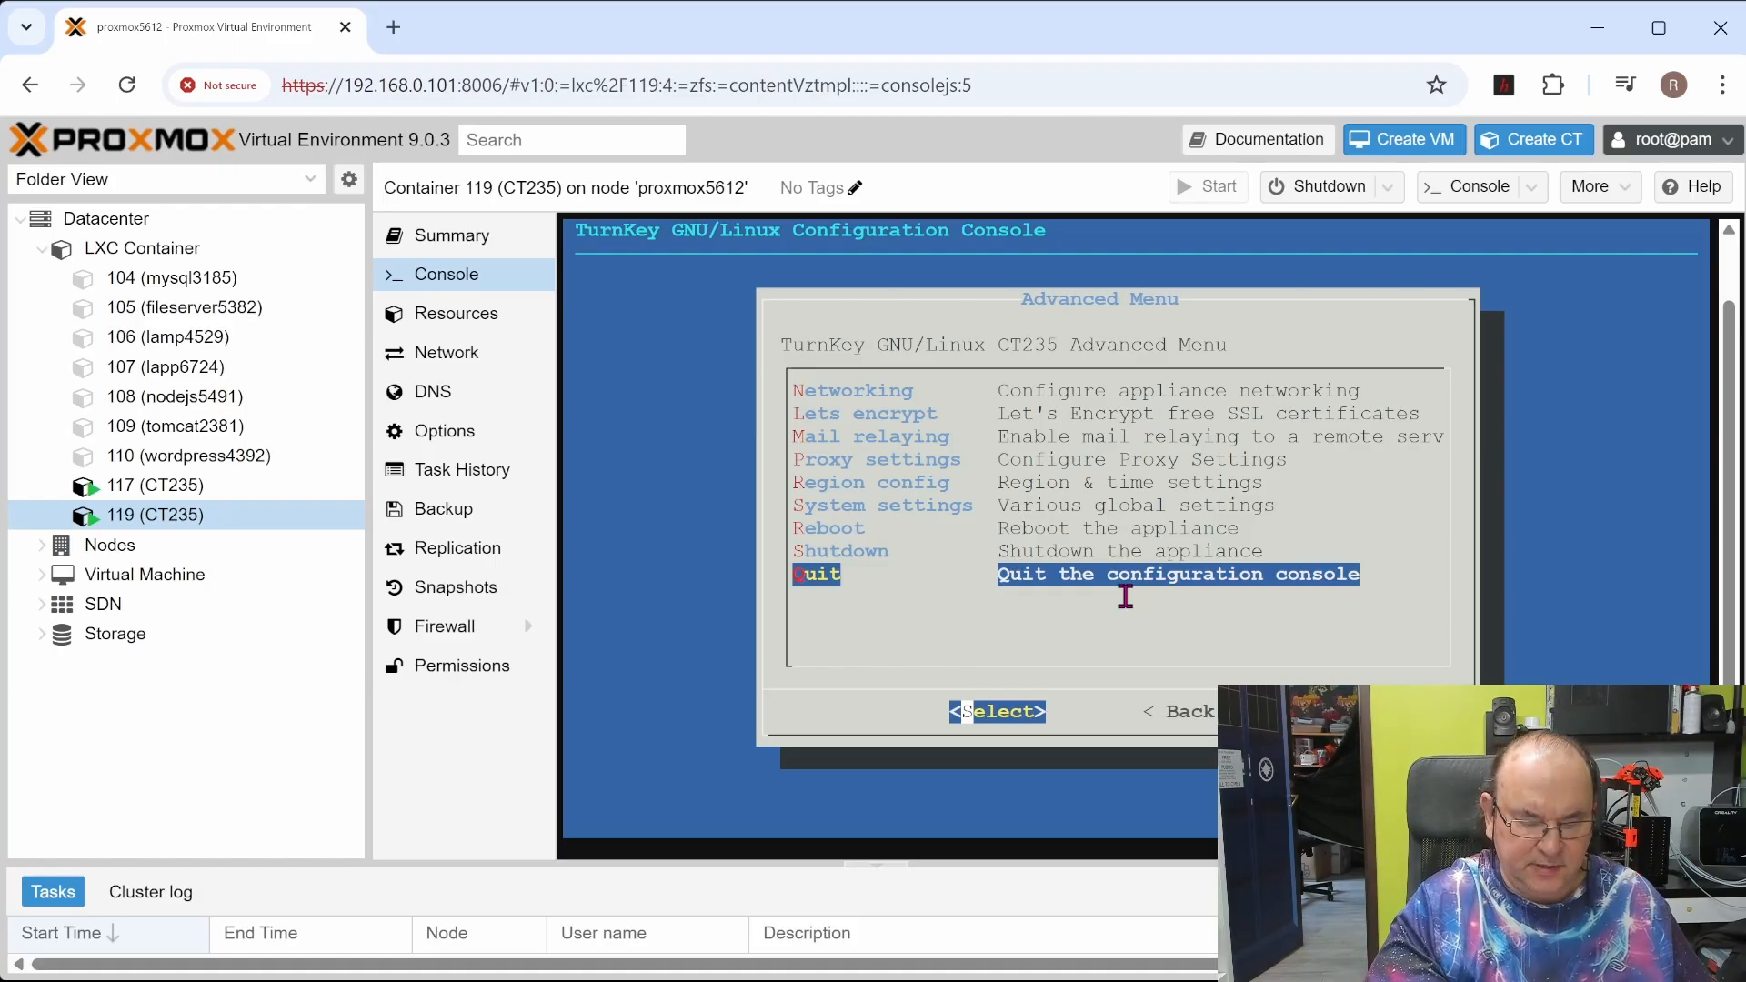
{"action": "key", "text": "Return"}
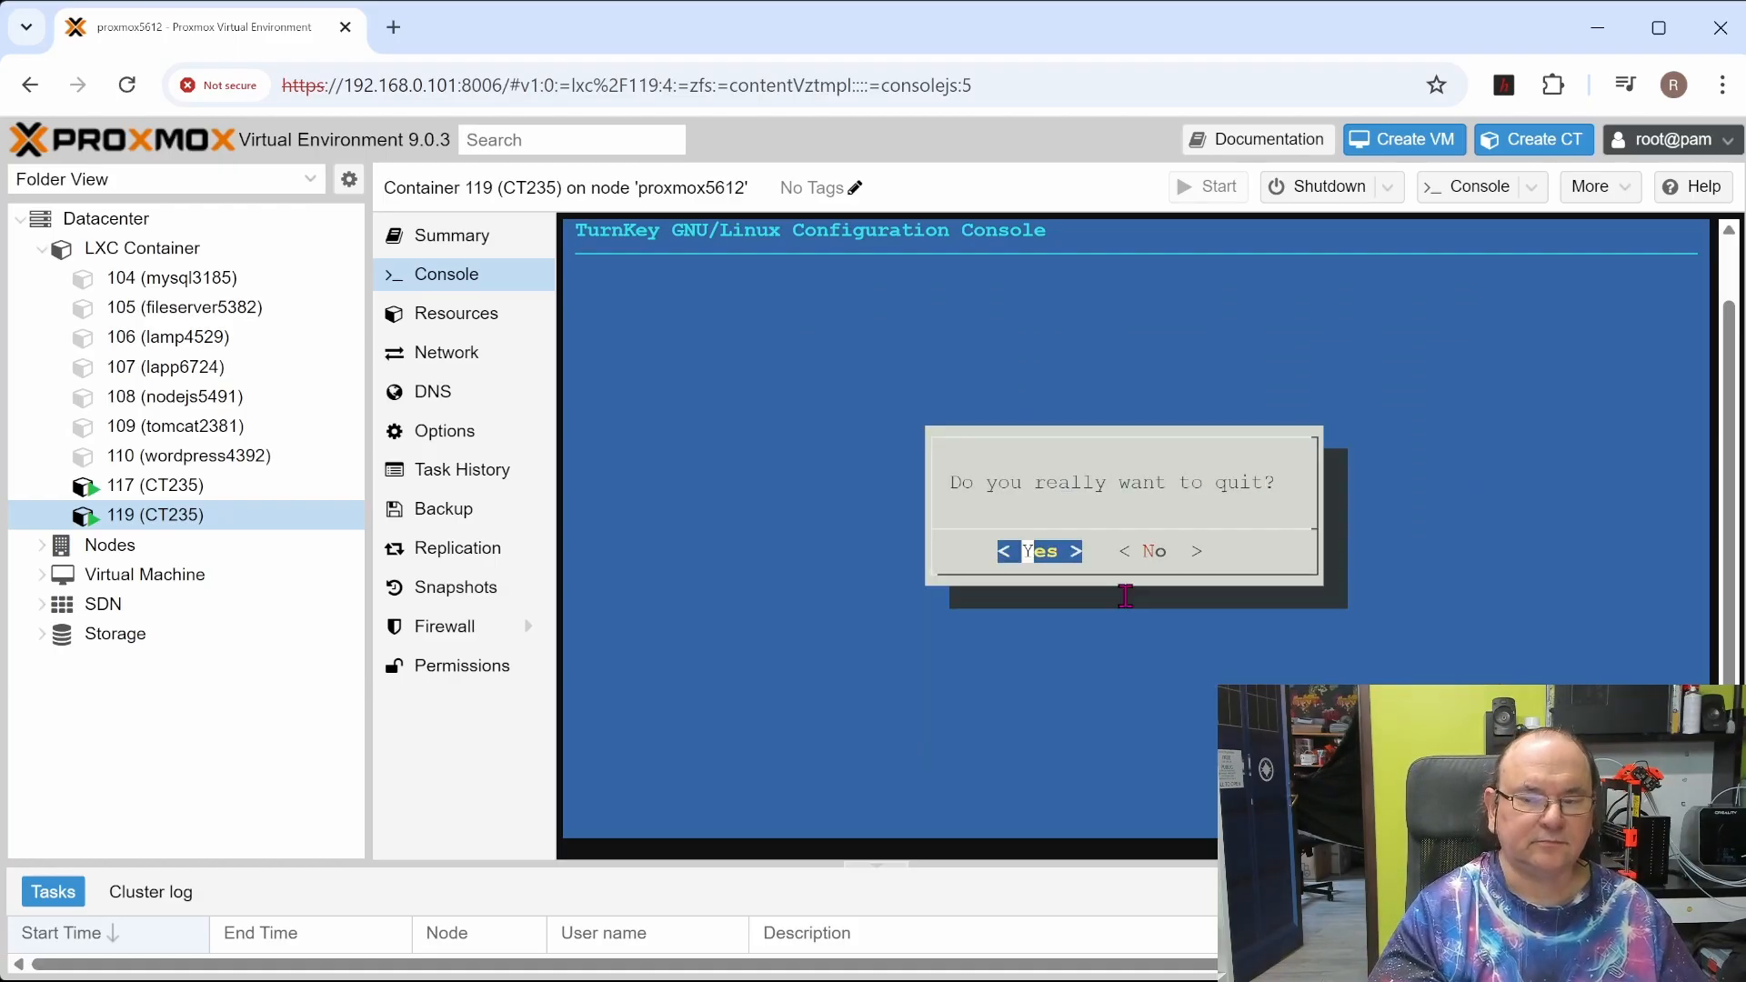
- Confirm quitting confconsole and clear the root@CT235 shell with clear
{"action": "key", "text": "Return"}
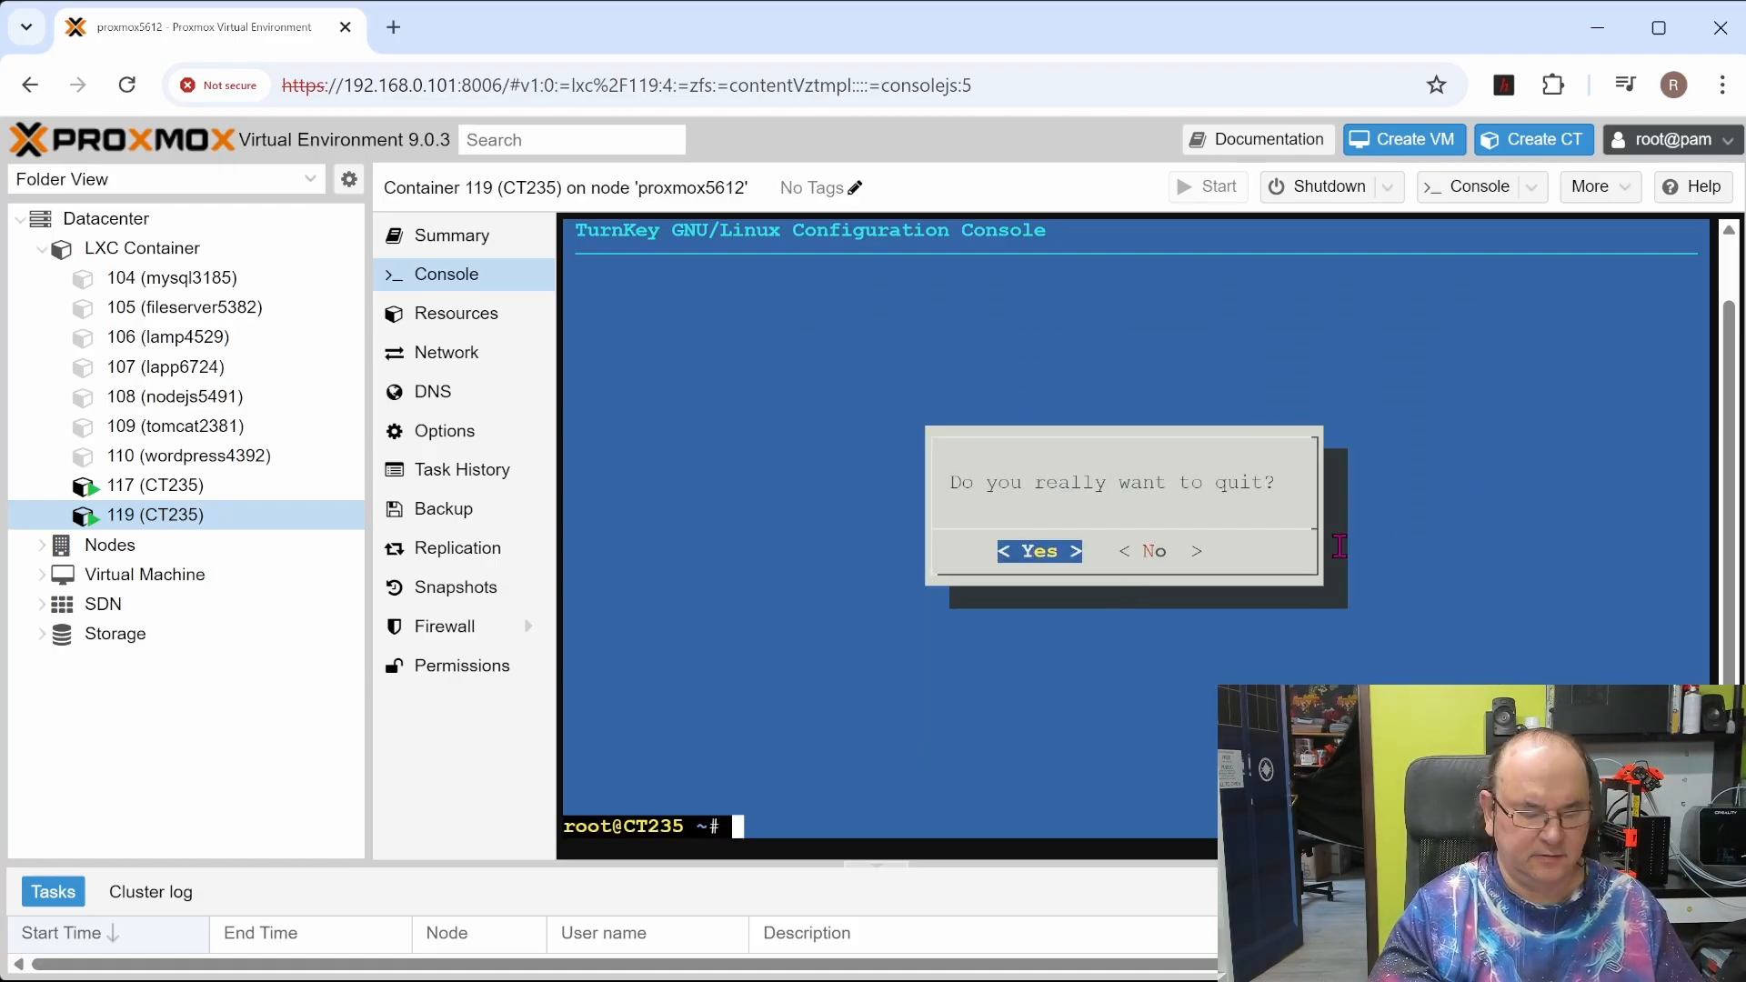
{"action": "type", "text": "clear"}
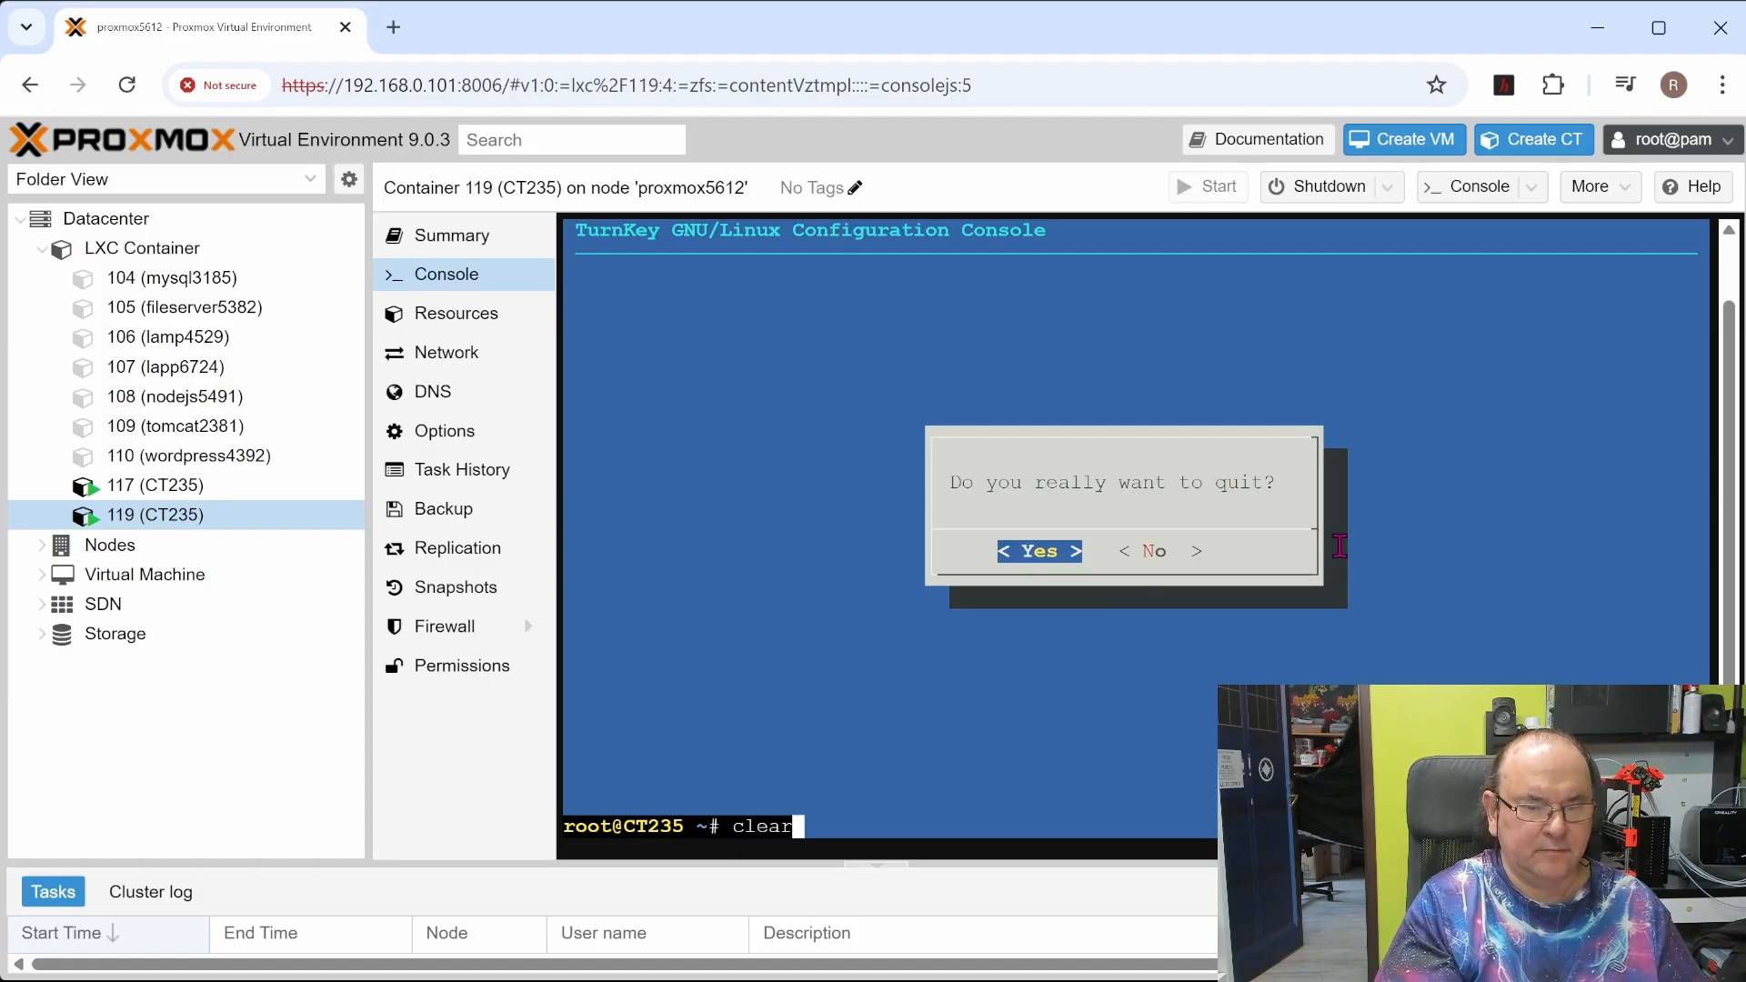
{"action": "key", "text": "Return"}
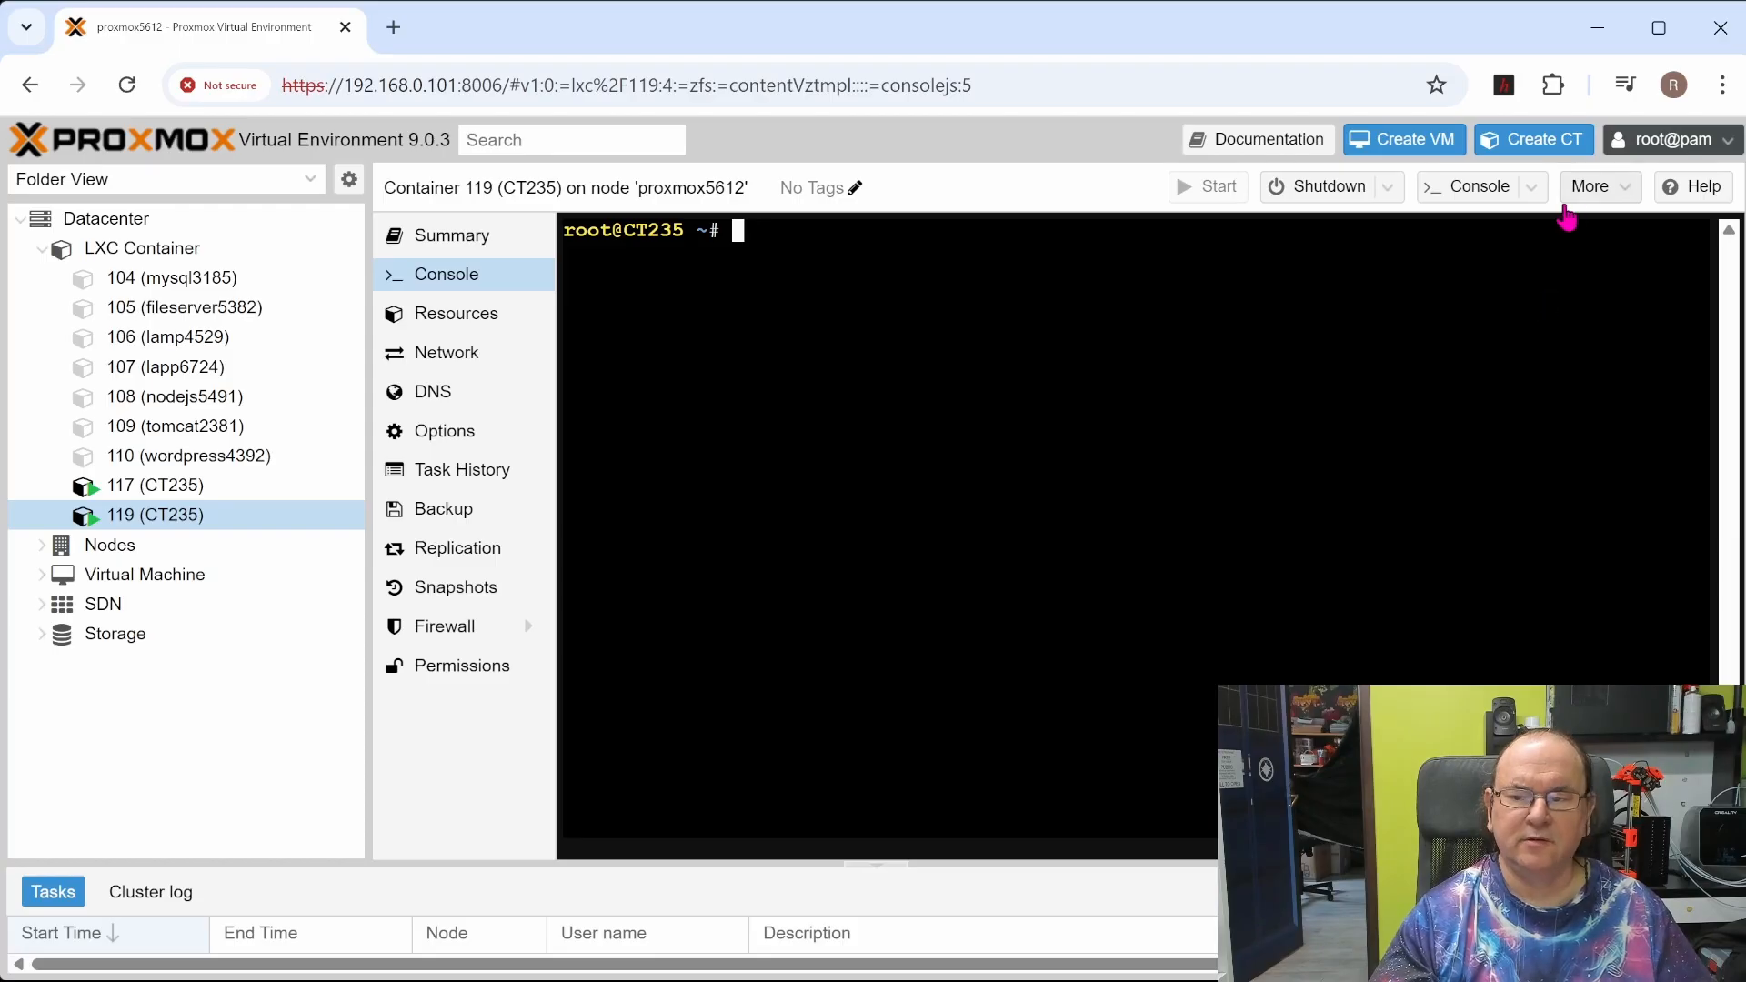
- Stop container 119 immediately via Shutdown > Stop, confirming with Yes
{"action": "left_click", "coordinate": [1391, 190]}
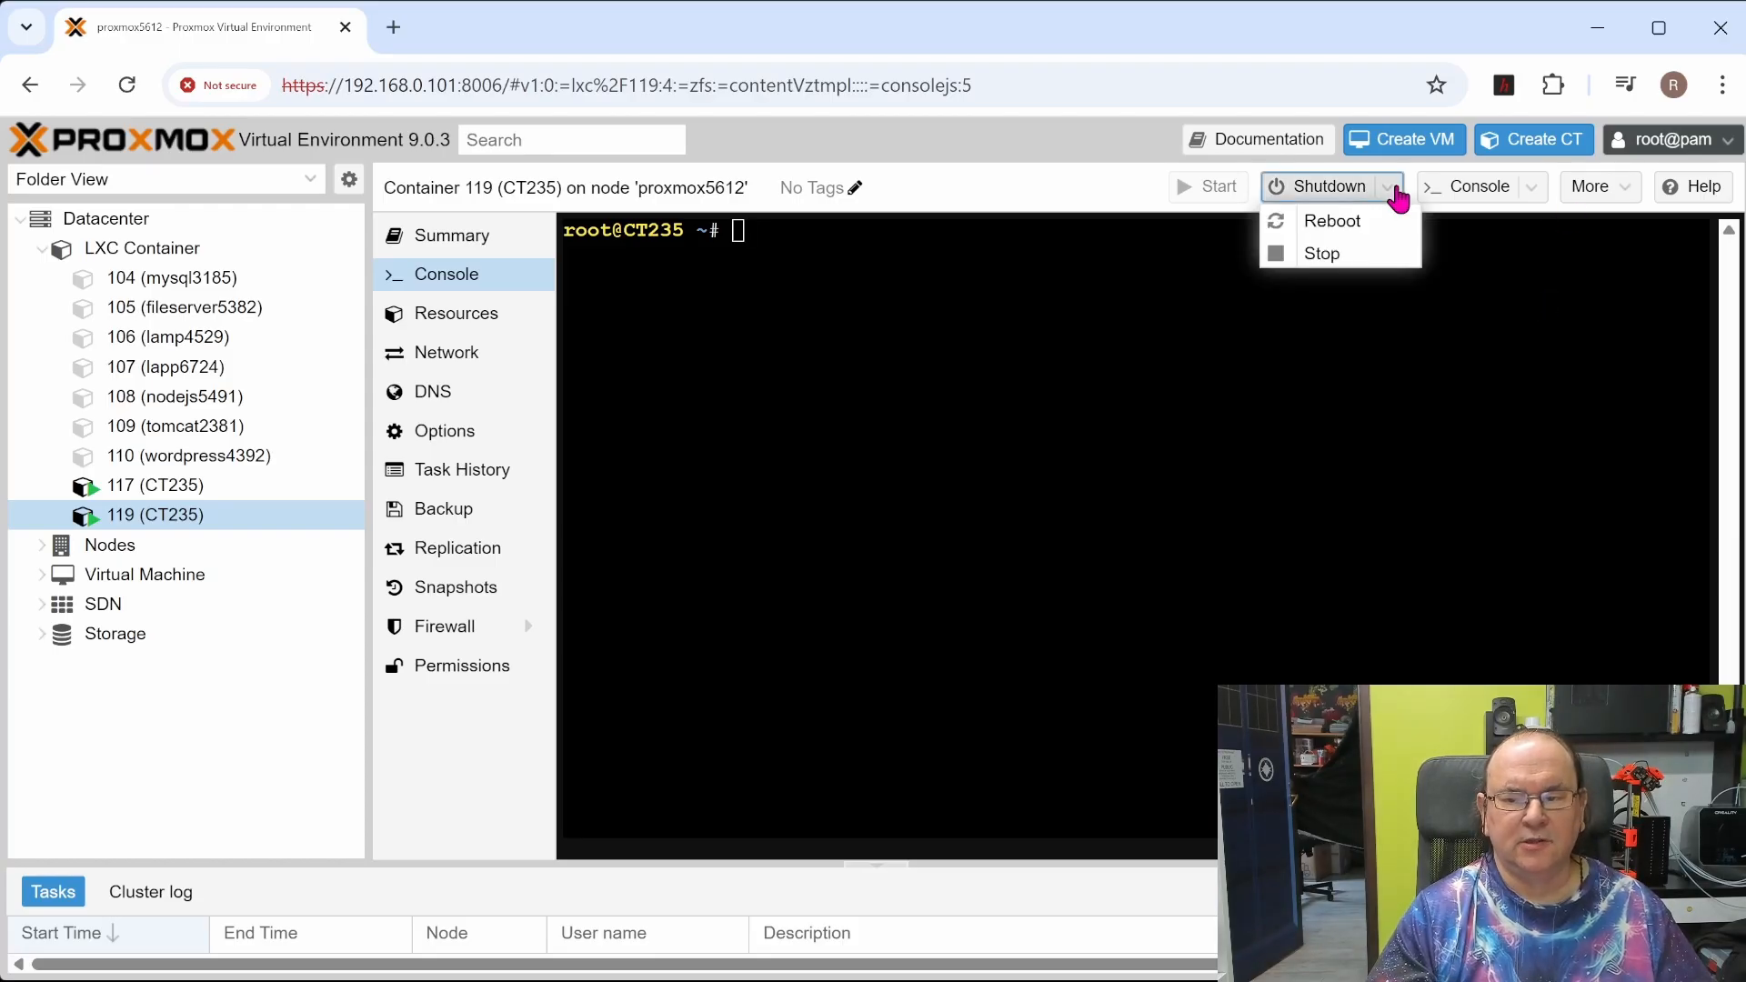
{"action": "left_click", "coordinate": [1325, 258]}
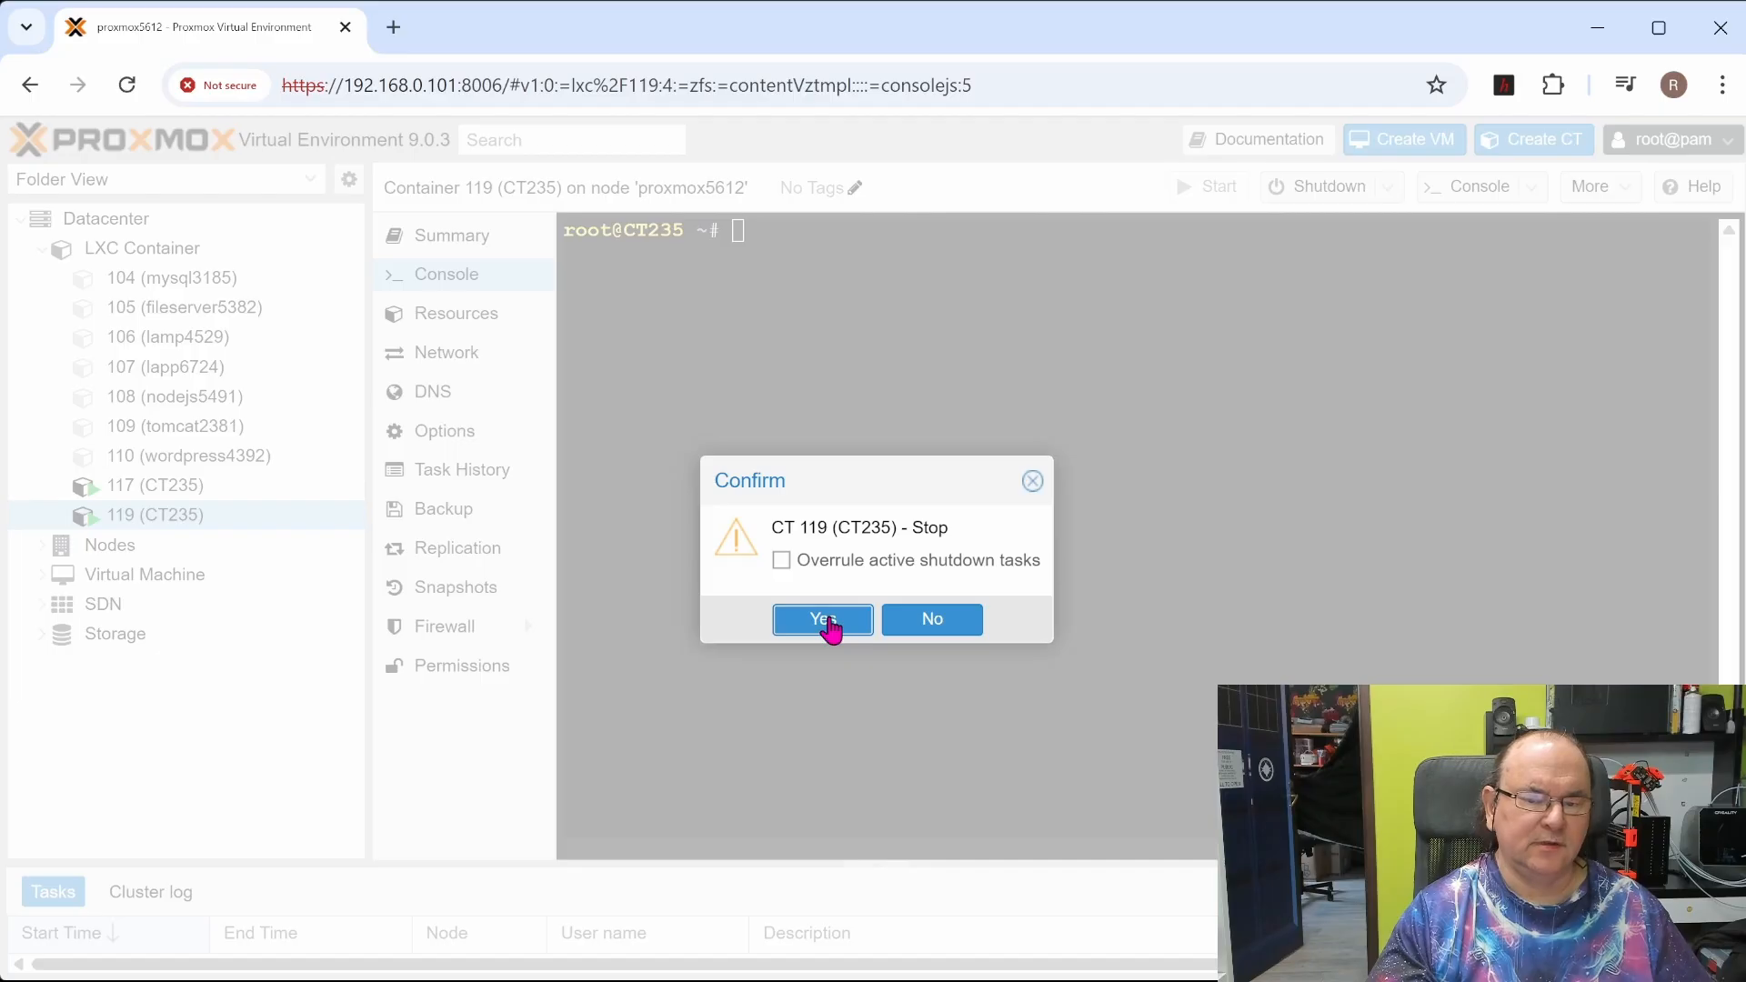
{"action": "left_click", "coordinate": [823, 621]}
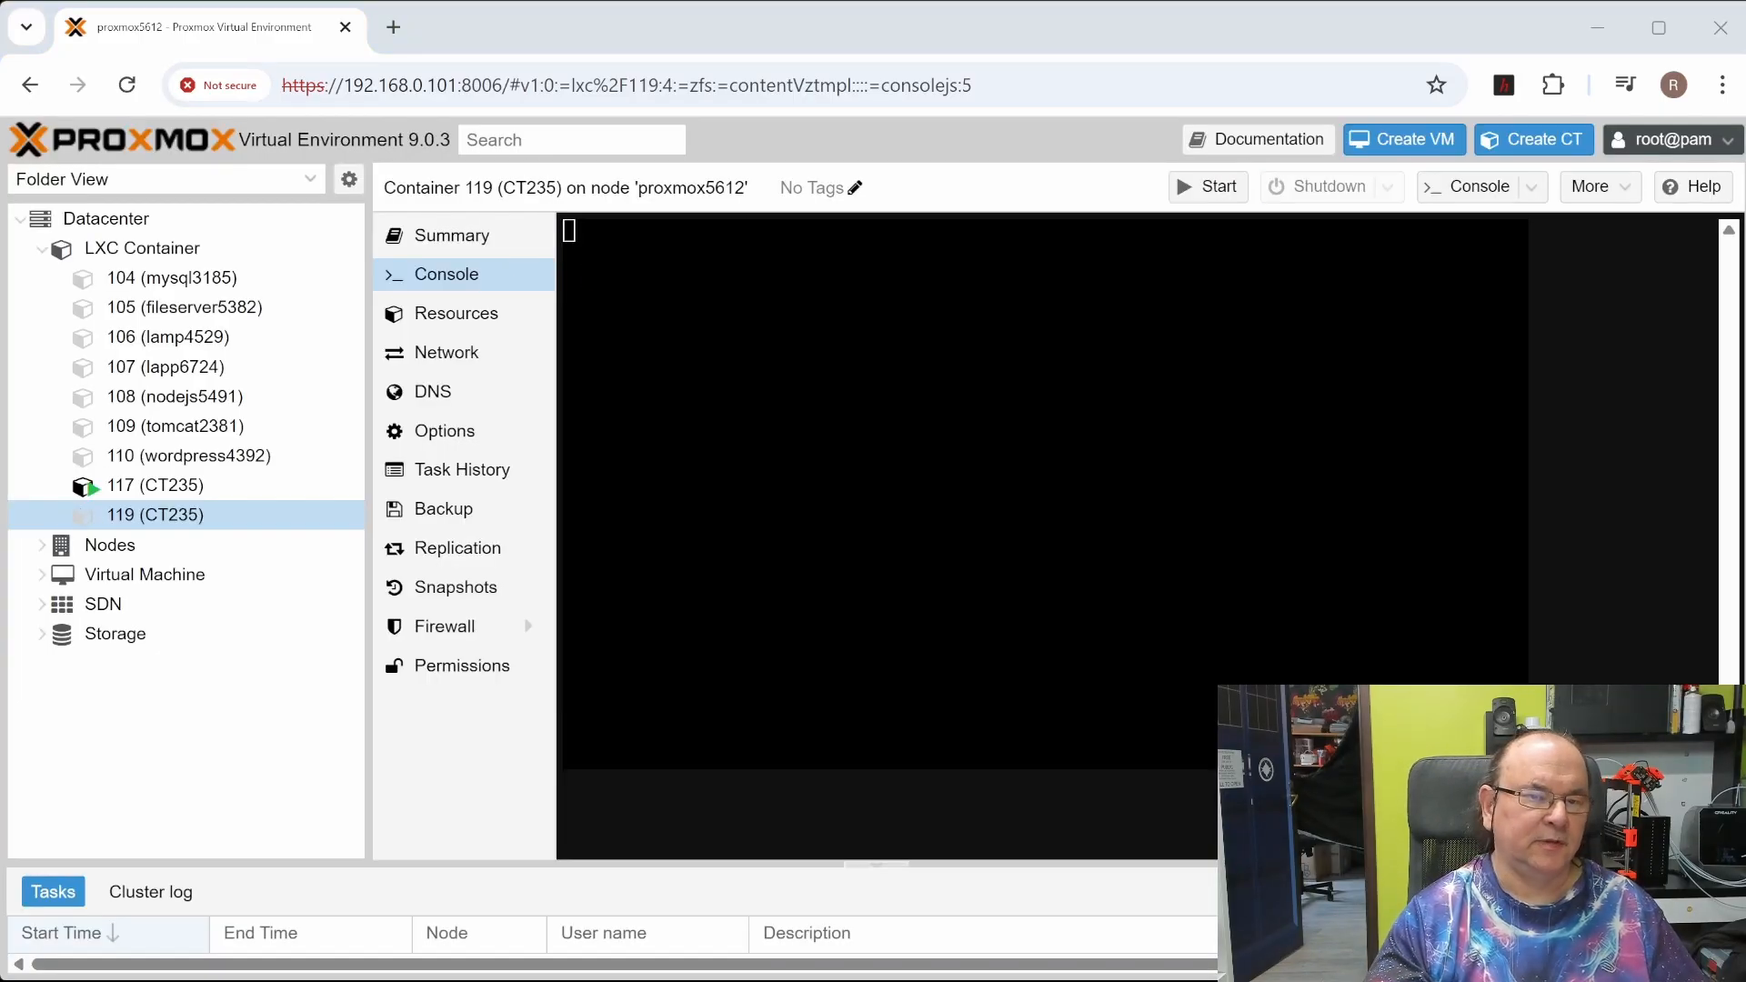
- Check container 119's right-click action menu, then open the More actions menu
{"action": "left_click", "coordinate": [241, 51]}
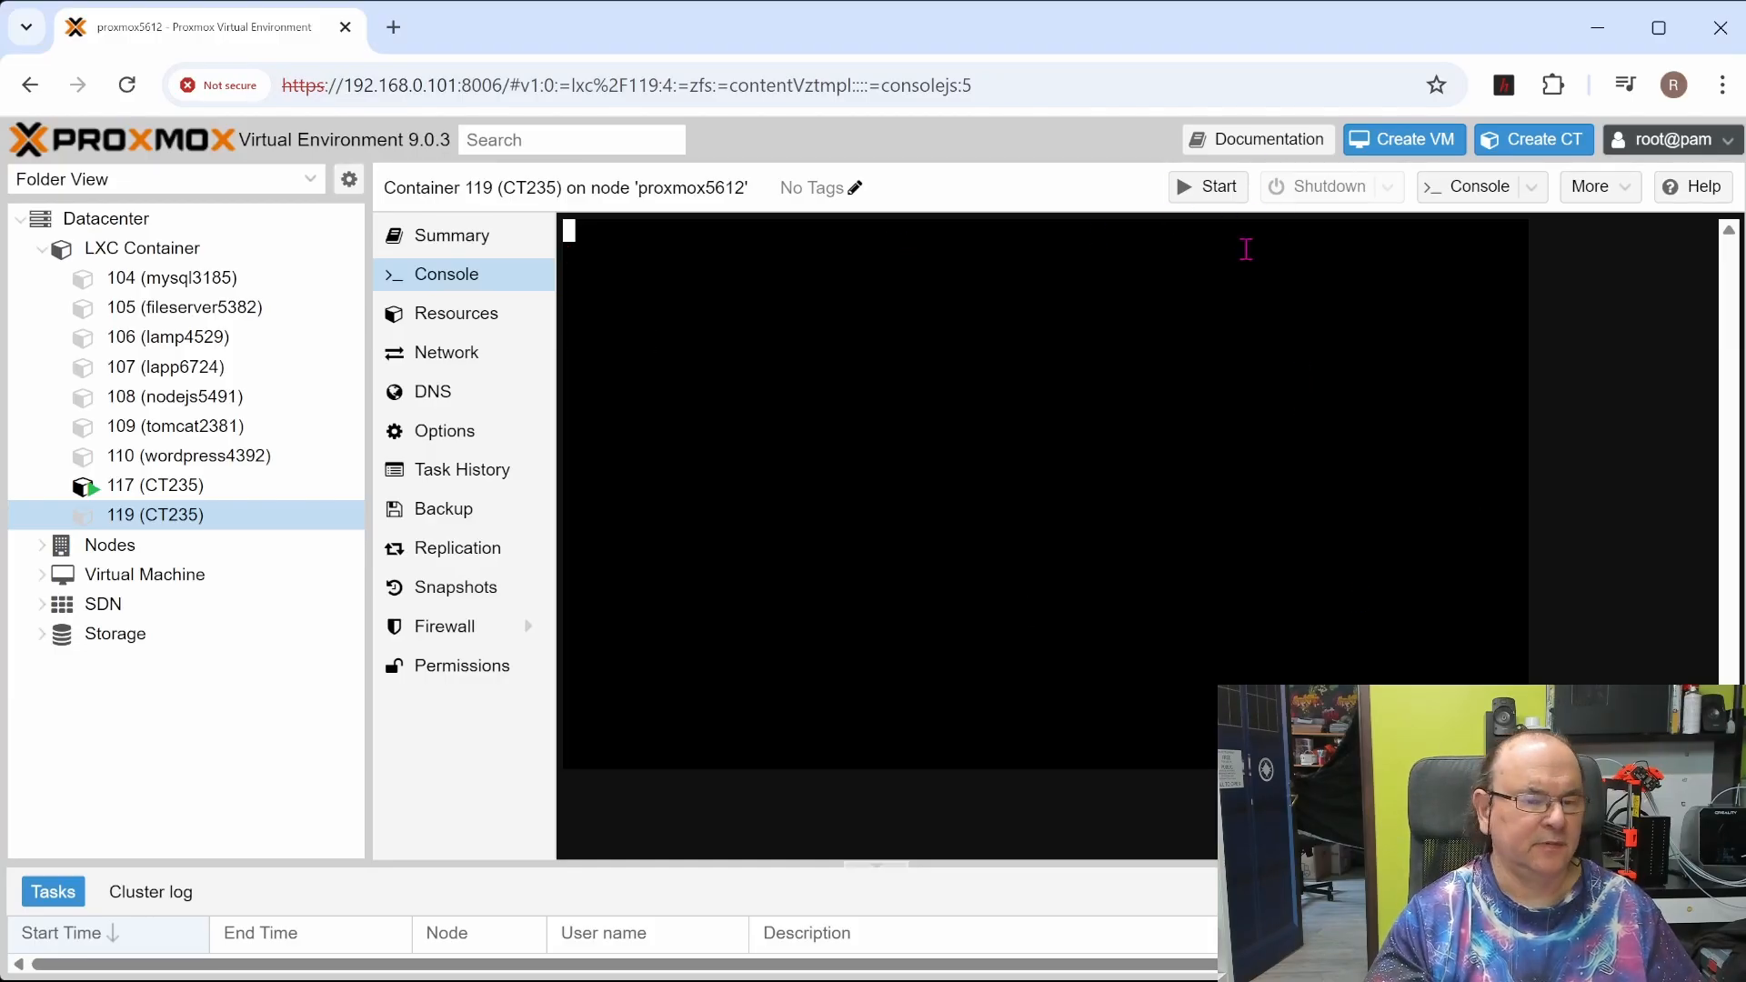
{"action": "right_click", "coordinate": [146, 518]}
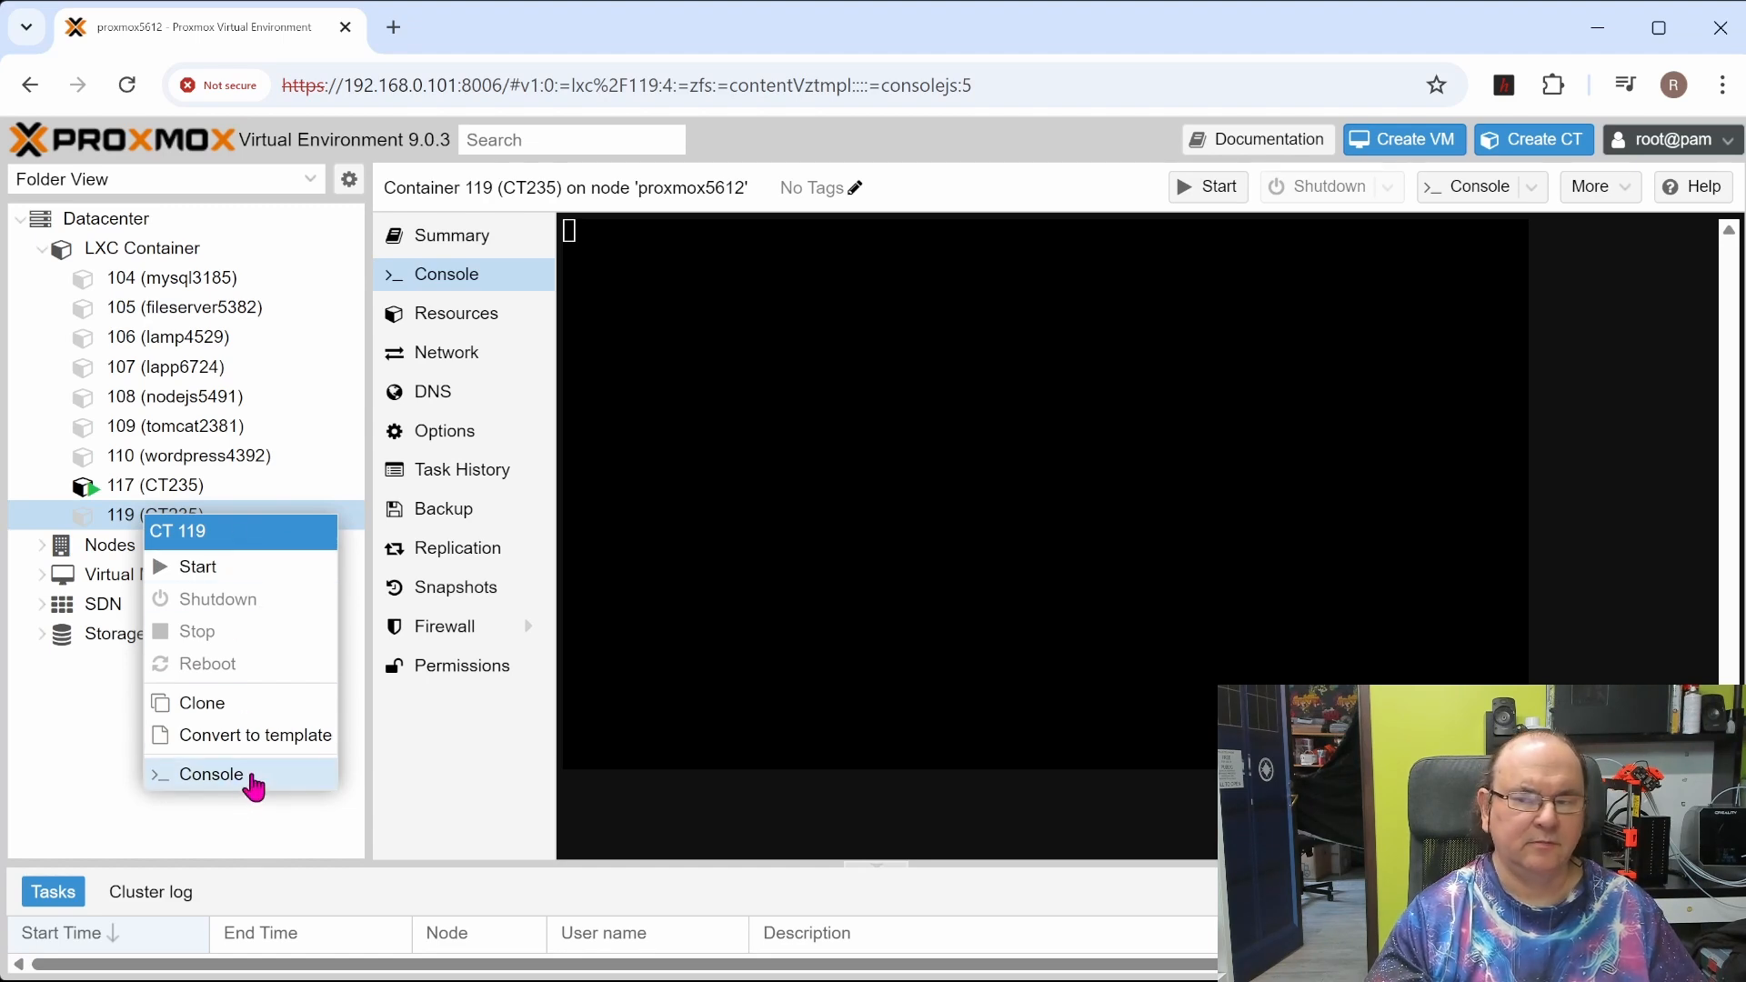
{"action": "left_click", "coordinate": [968, 502]}
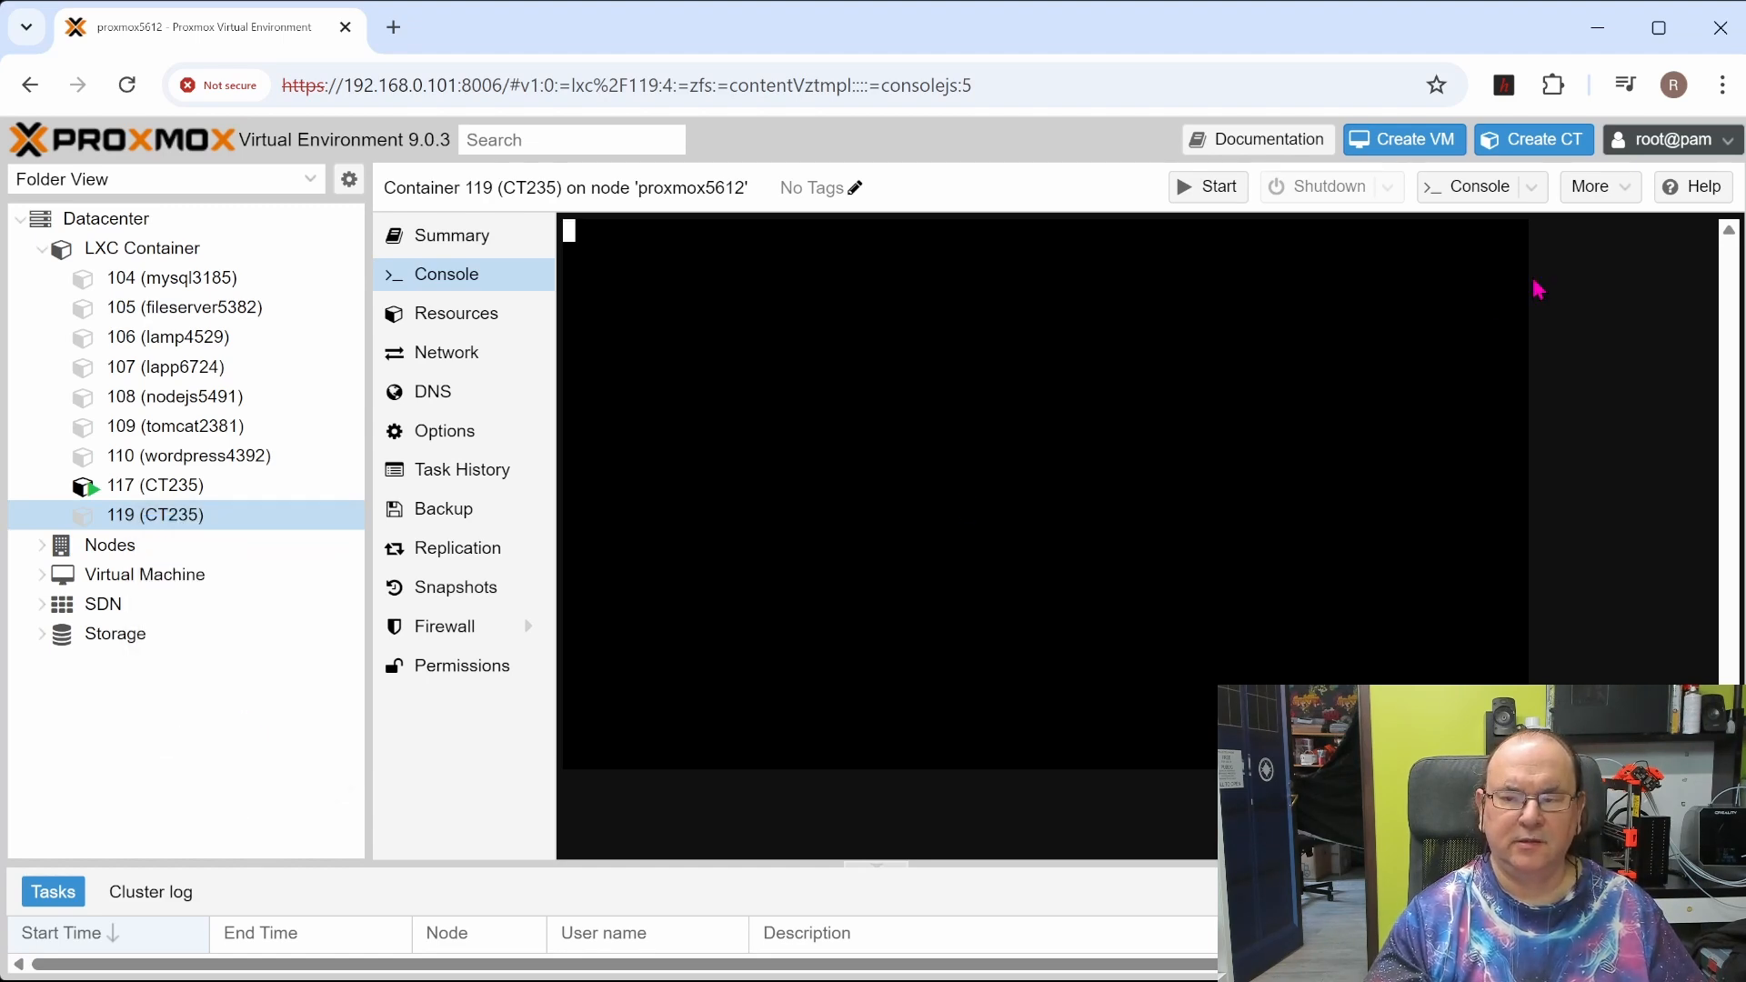
{"action": "left_click", "coordinate": [1600, 186]}
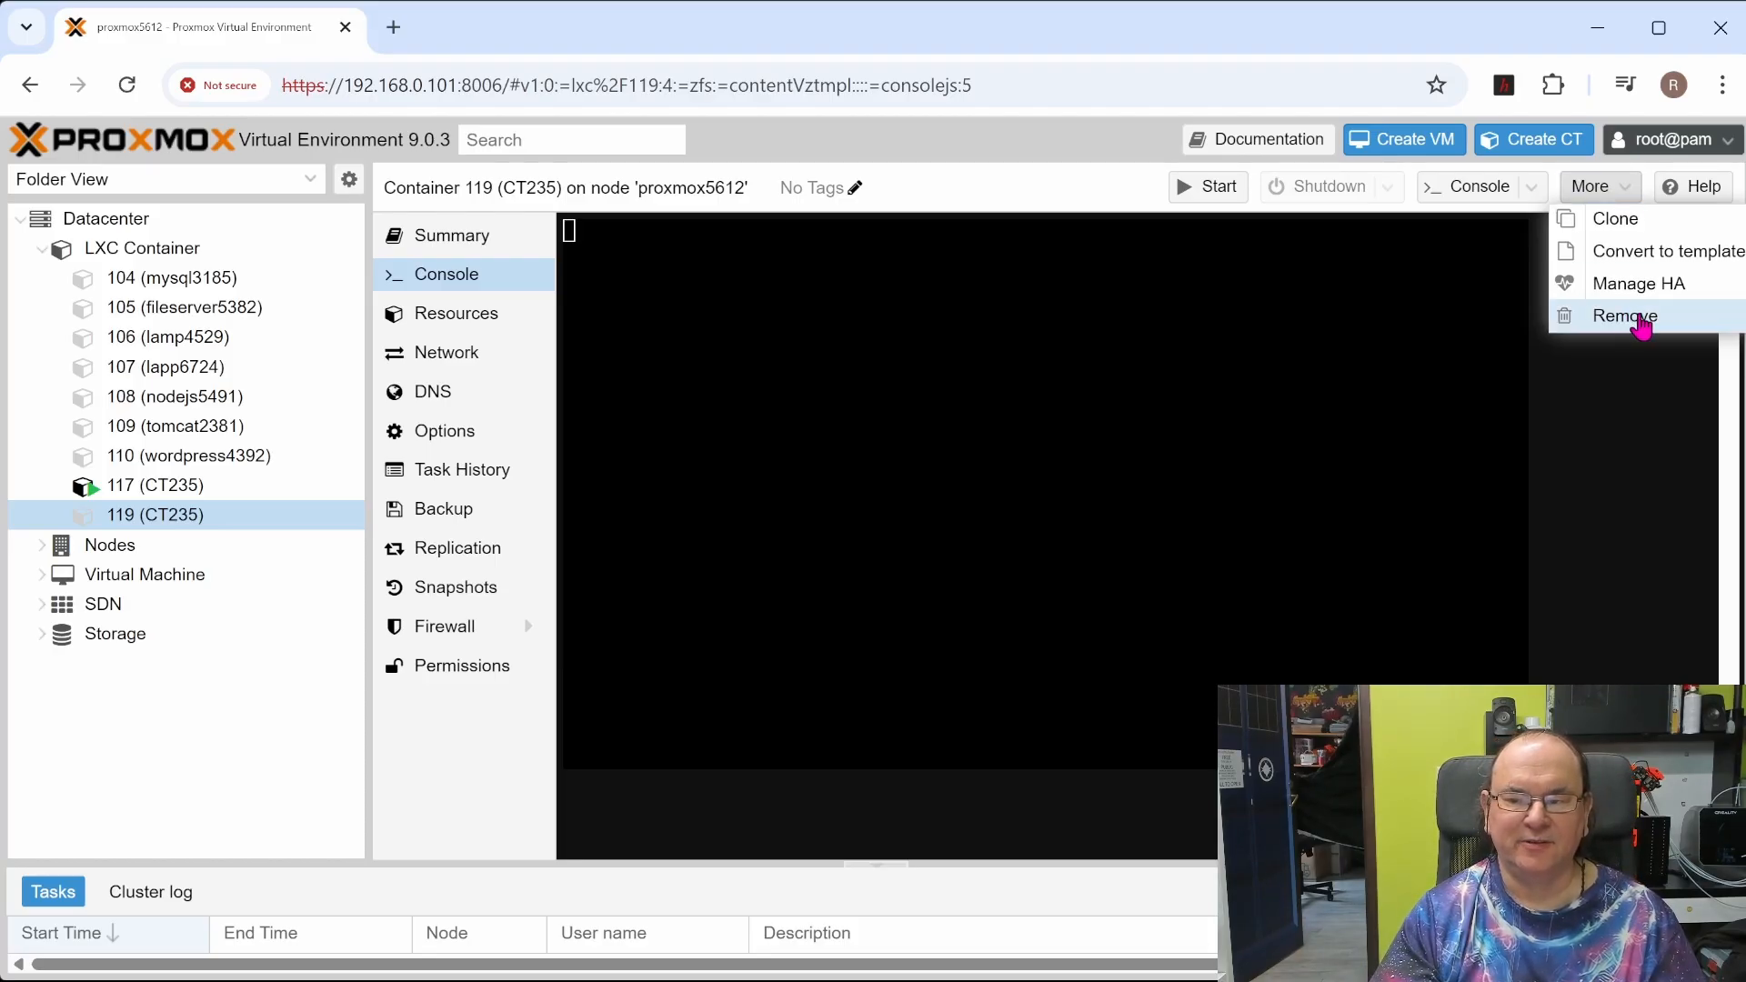
- Remove container 119, entering ID 119 with Purge and Destroy unreferenced disks ticked
{"action": "left_click", "coordinate": [1625, 318]}
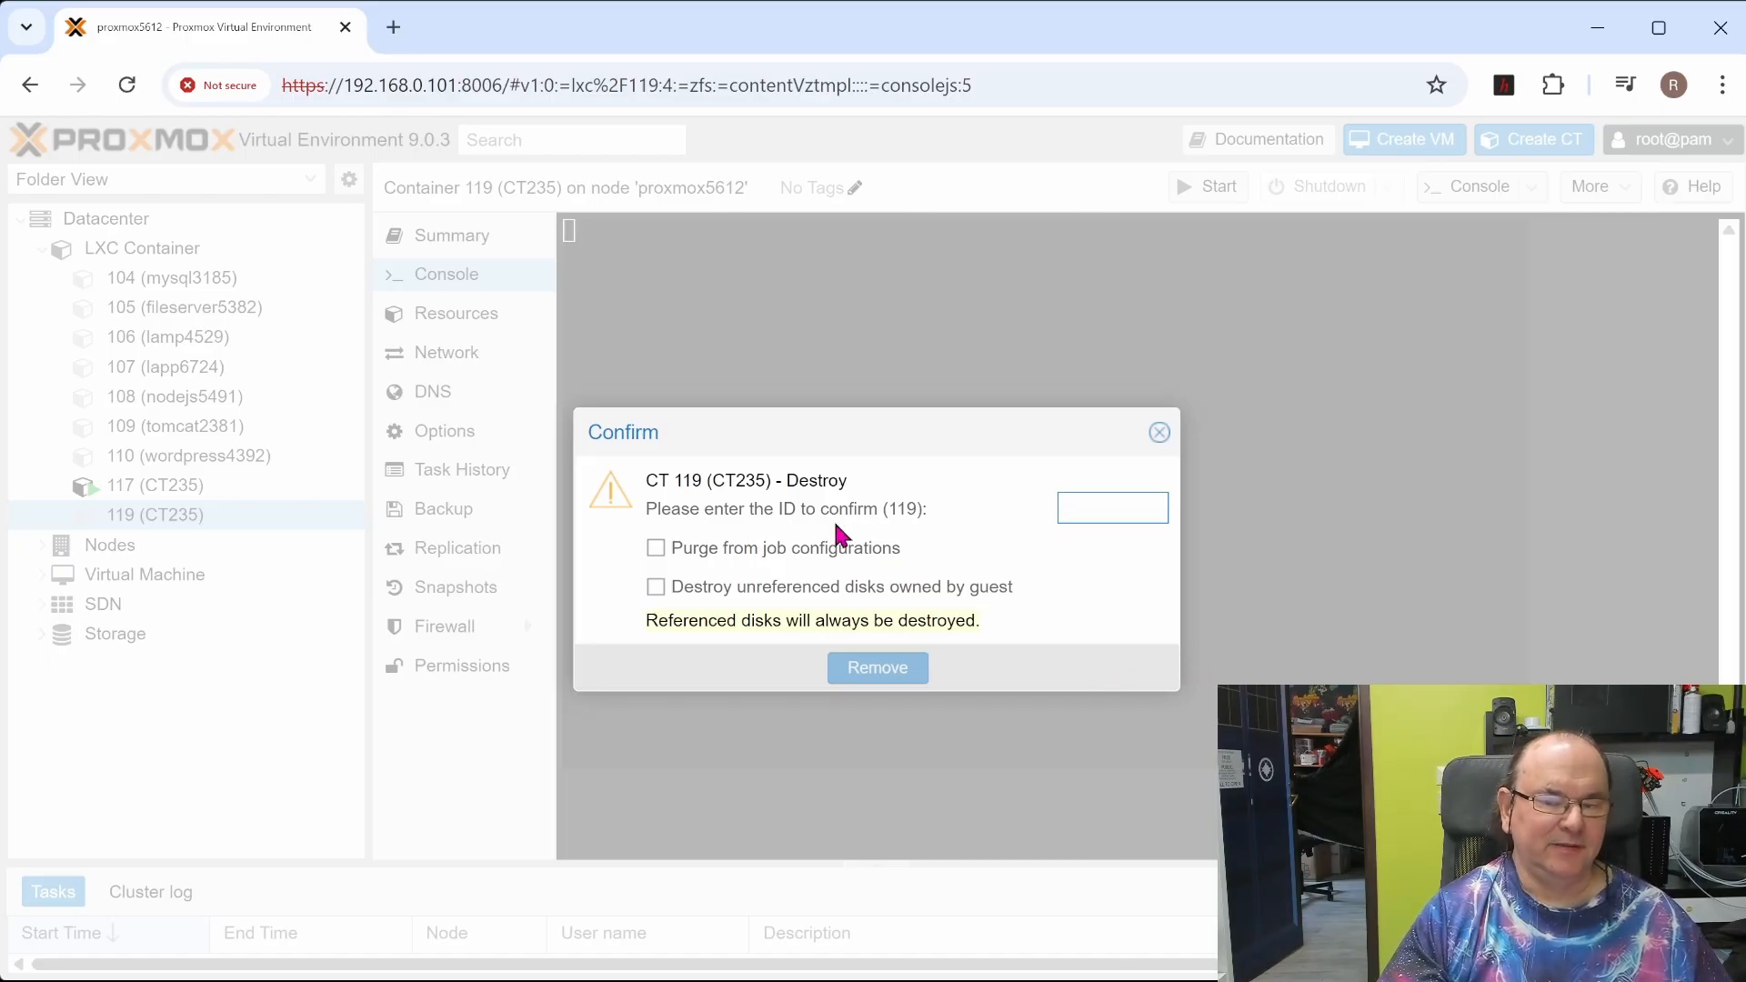
{"action": "type", "text": "11"}
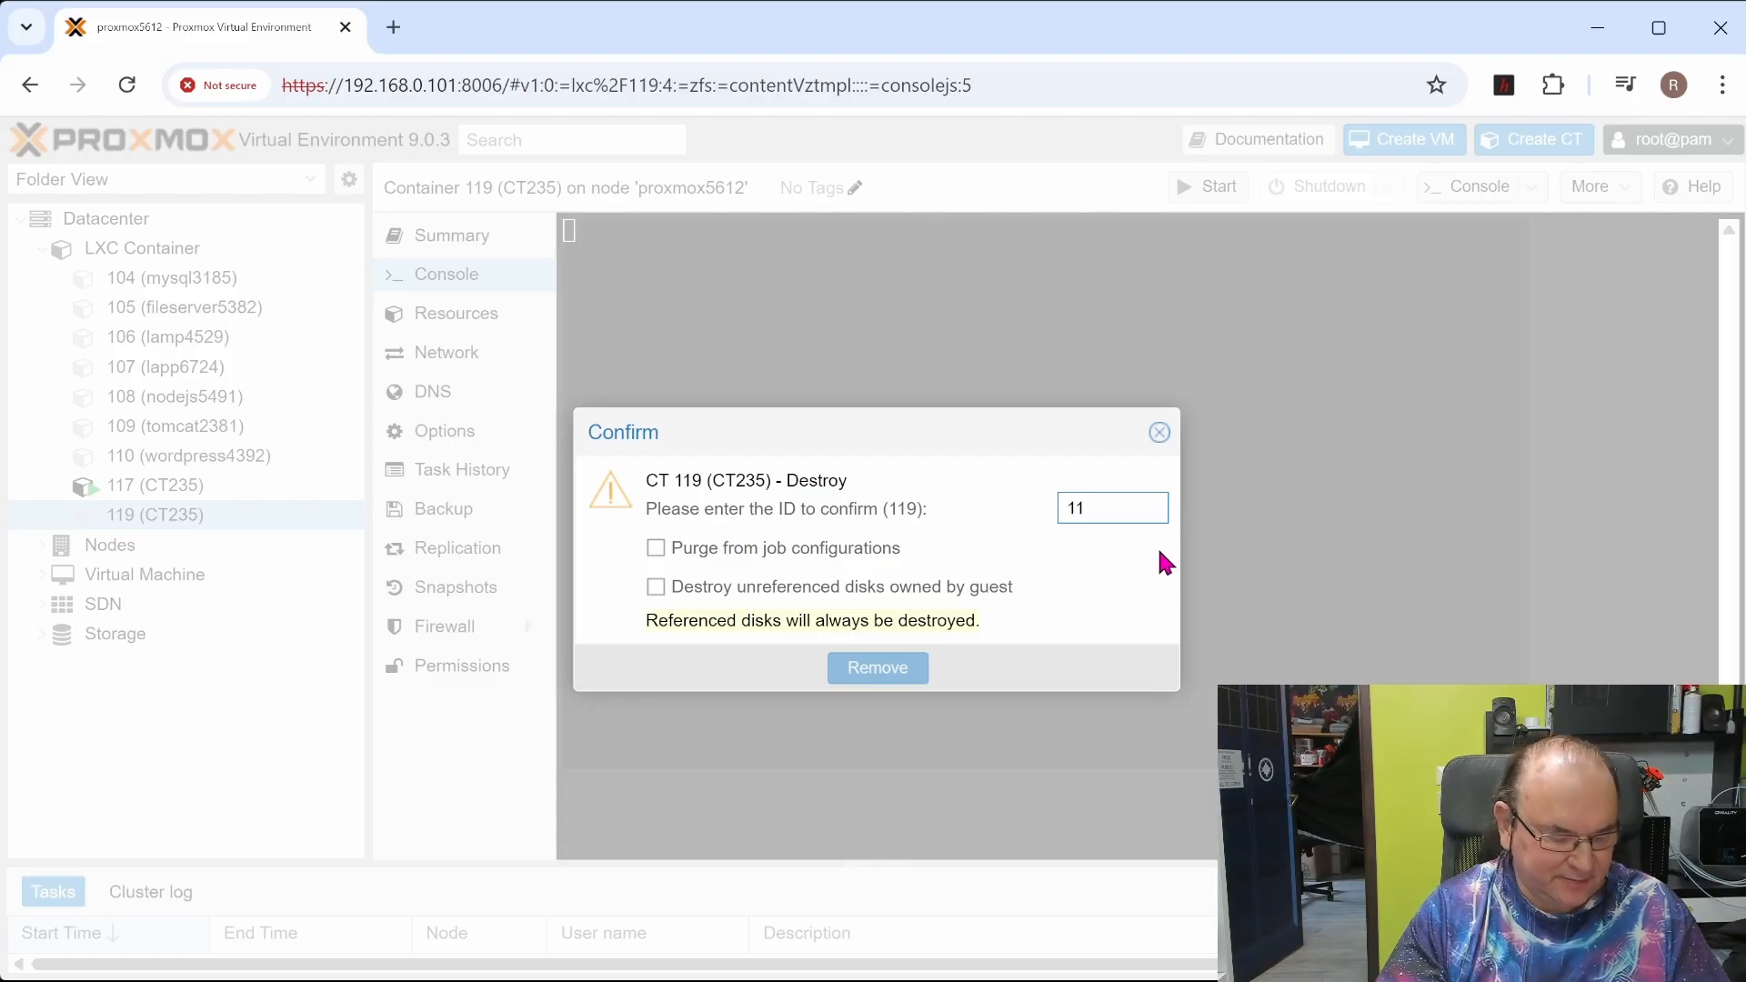
{"action": "type", "text": "9"}
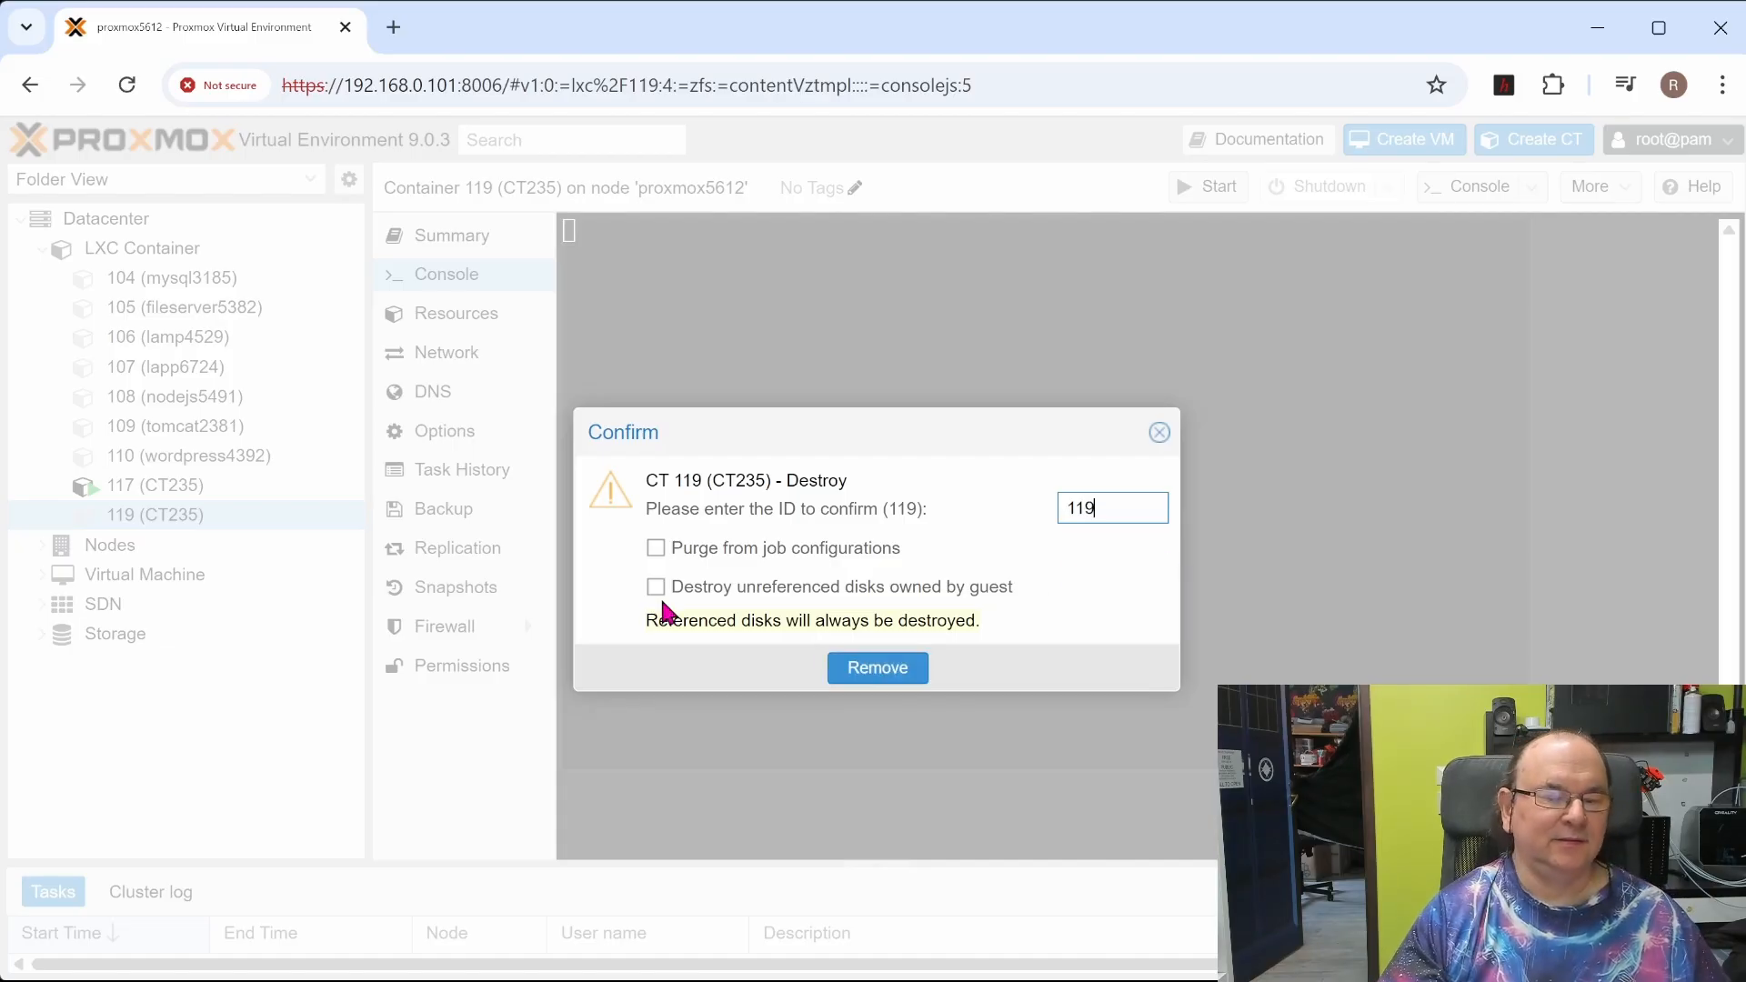
{"action": "left_click", "coordinate": [684, 553]}
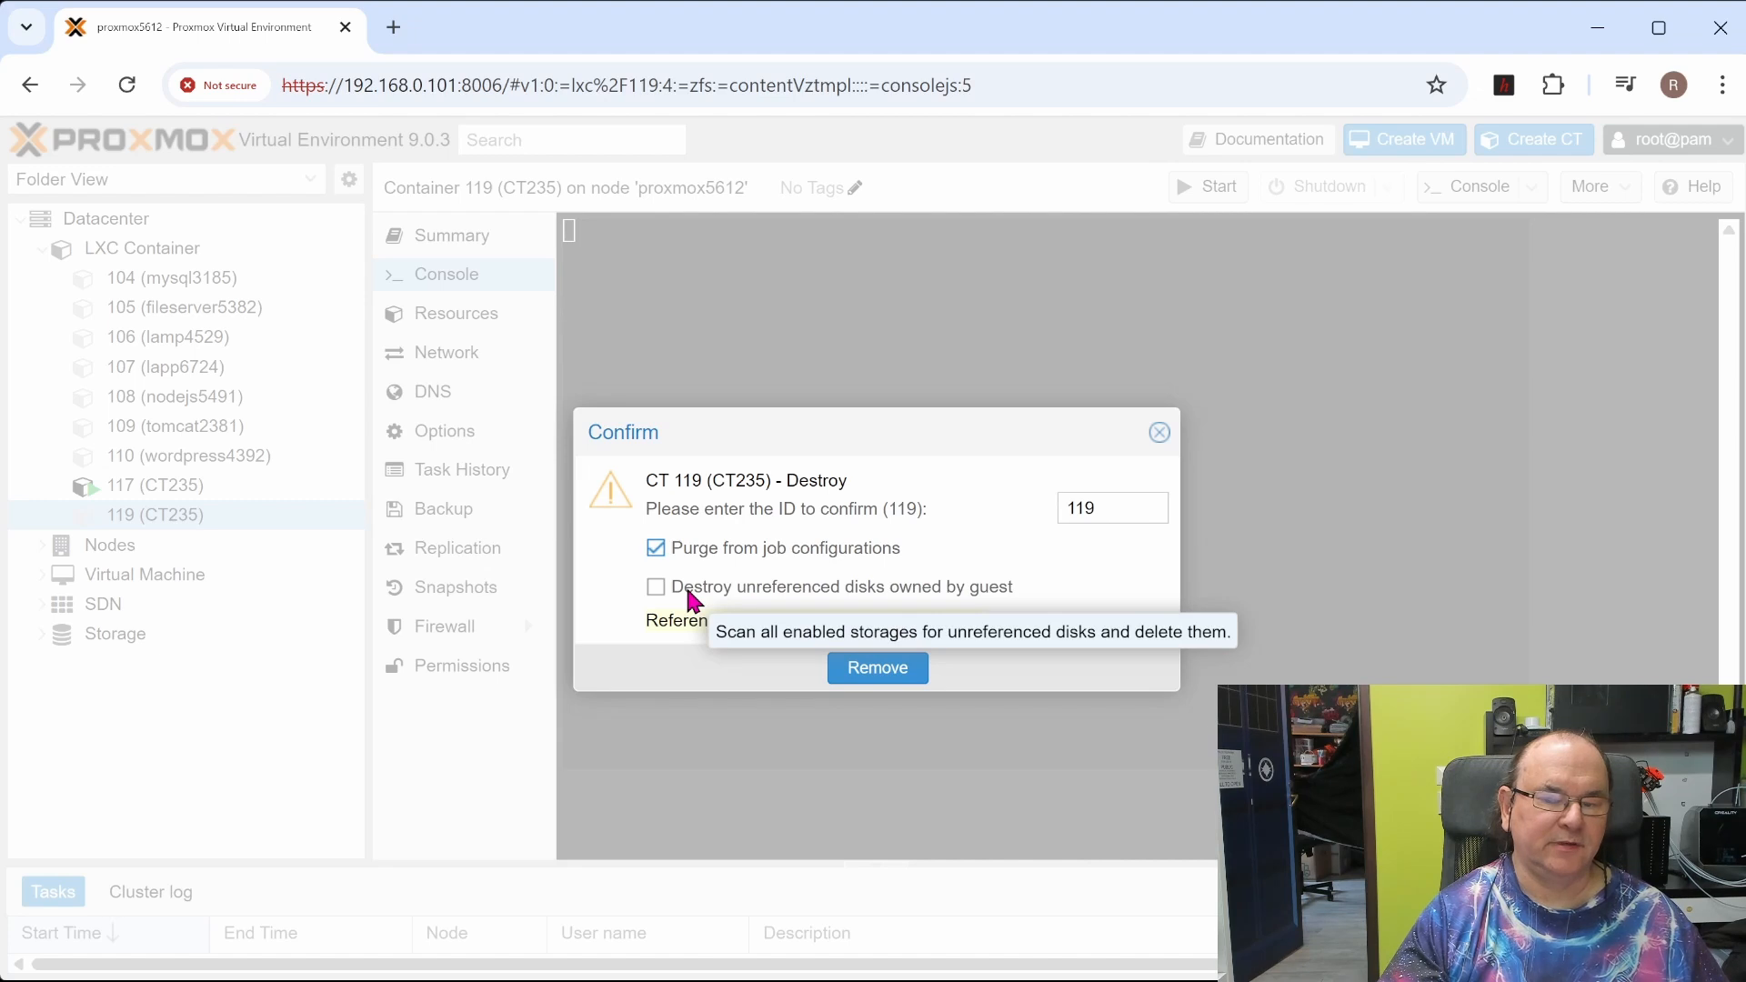
{"action": "left_click", "coordinate": [694, 598]}
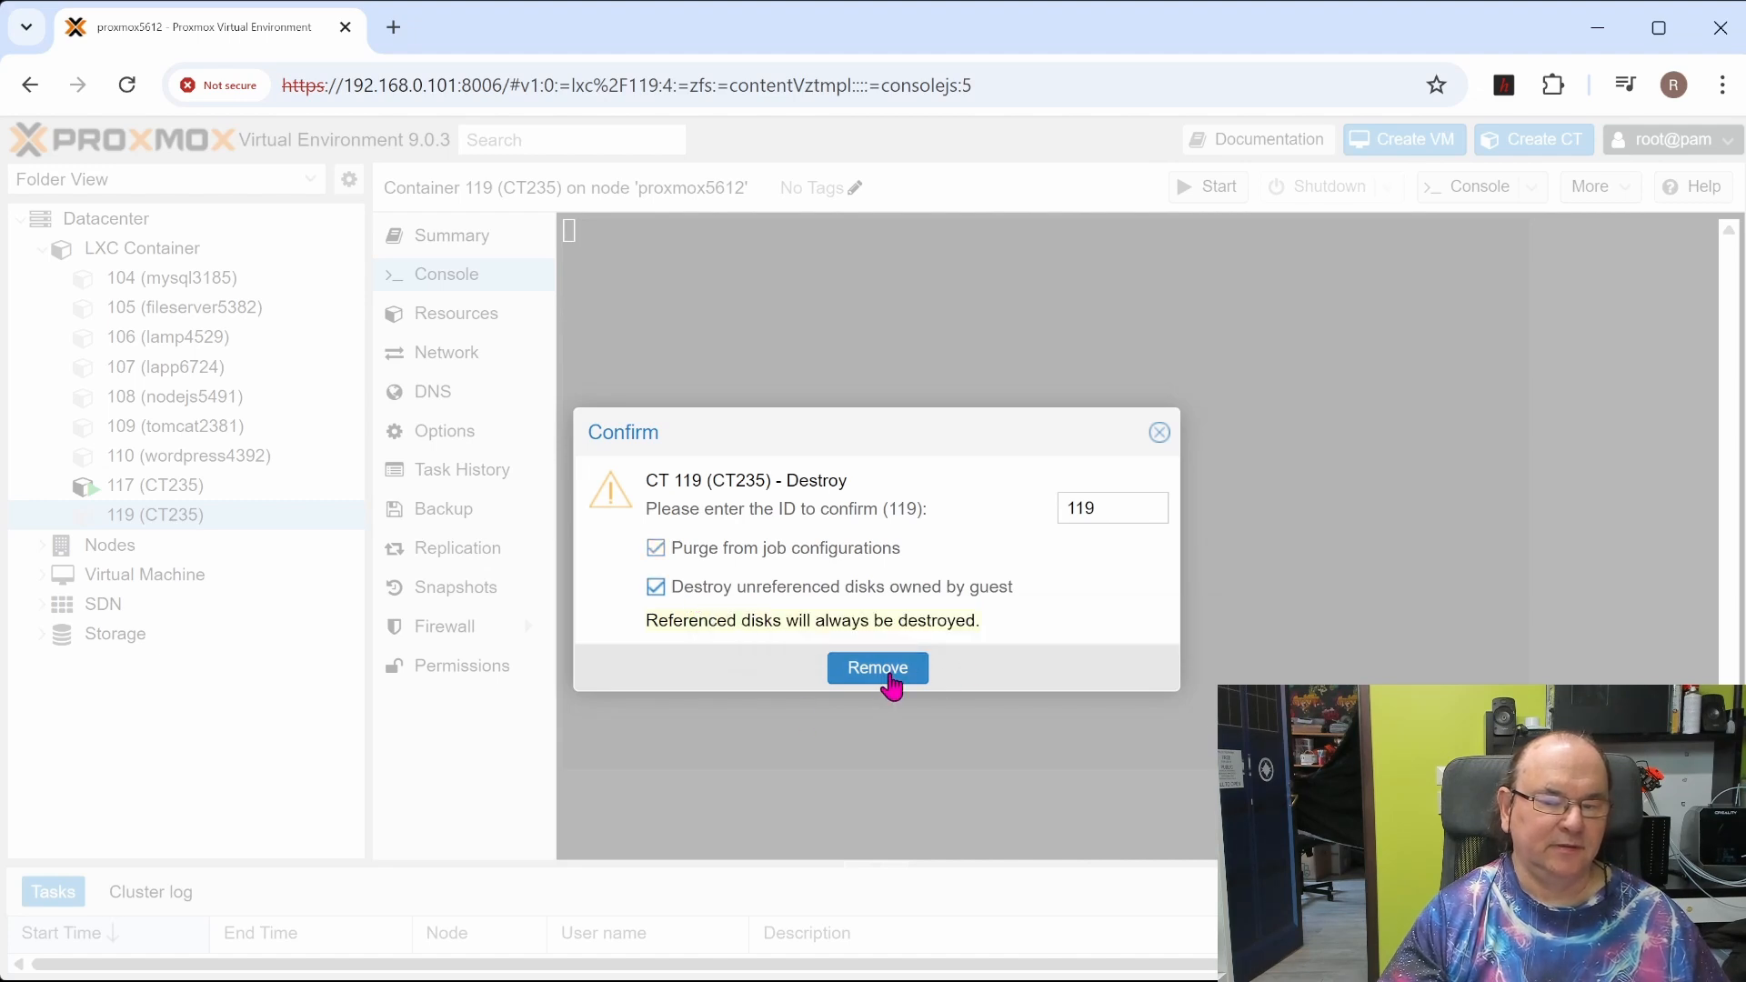
{"action": "left_click", "coordinate": [880, 671]}
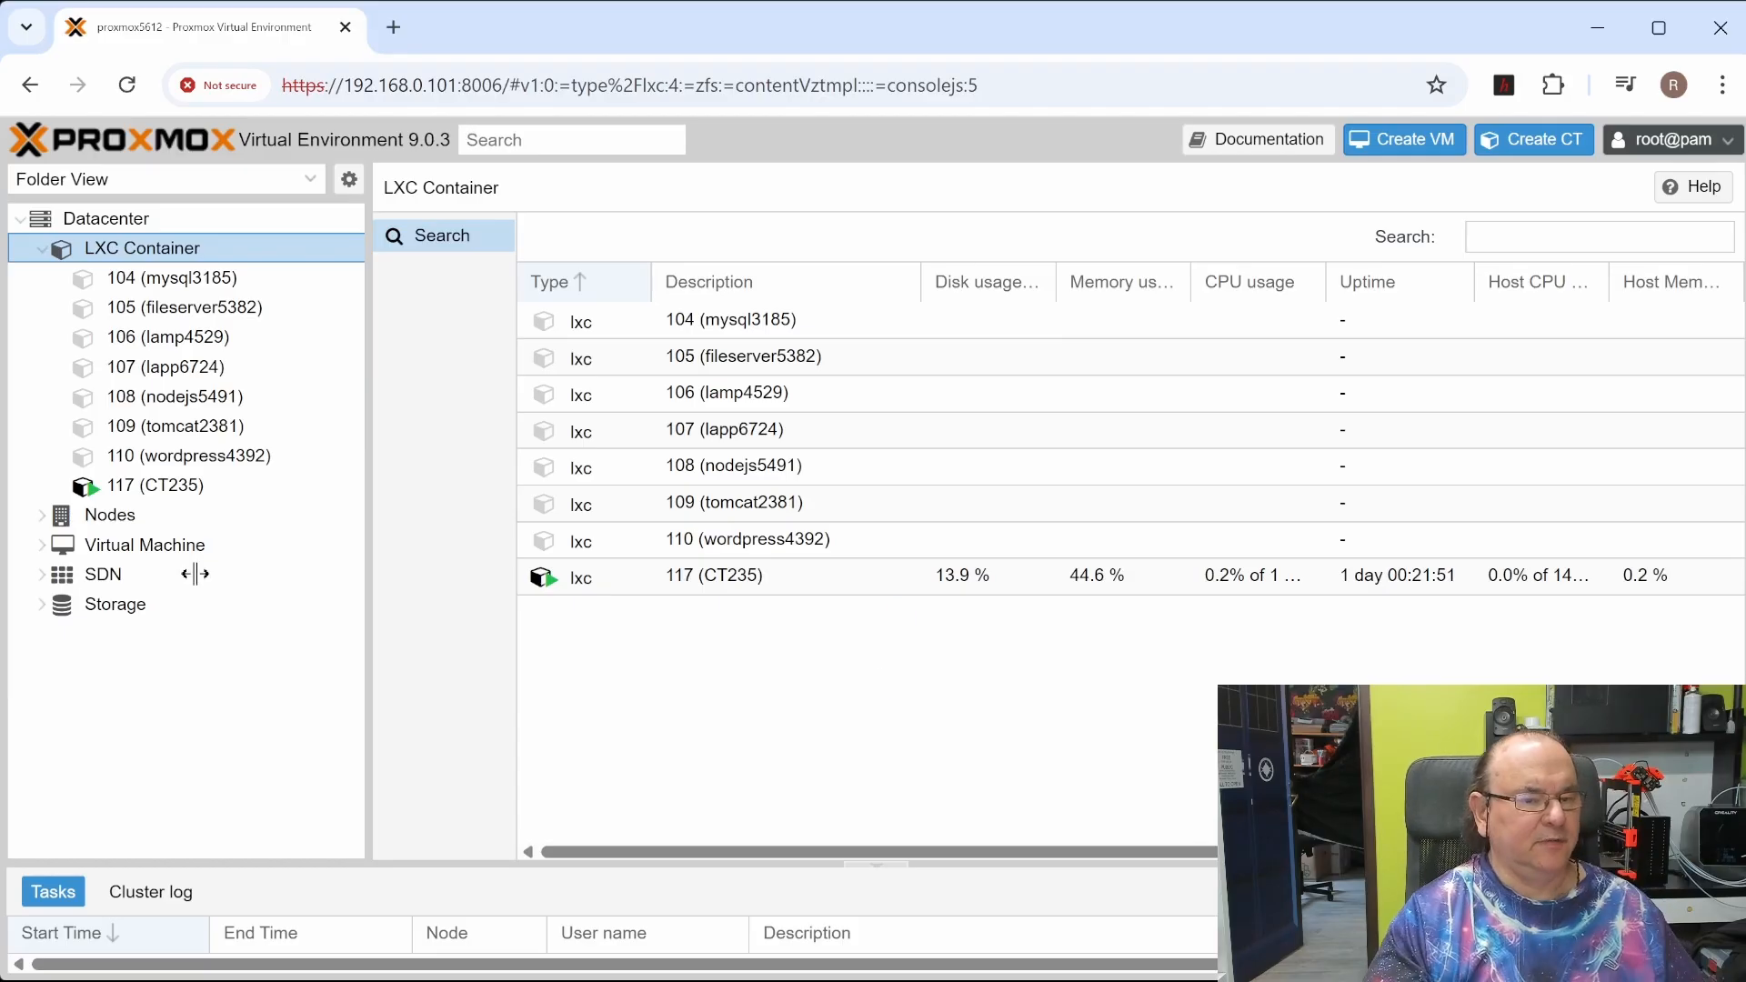
- Select container 117 (CT235) in the Proxmox tree to bring up its console
{"action": "left_click", "coordinate": [195, 496]}
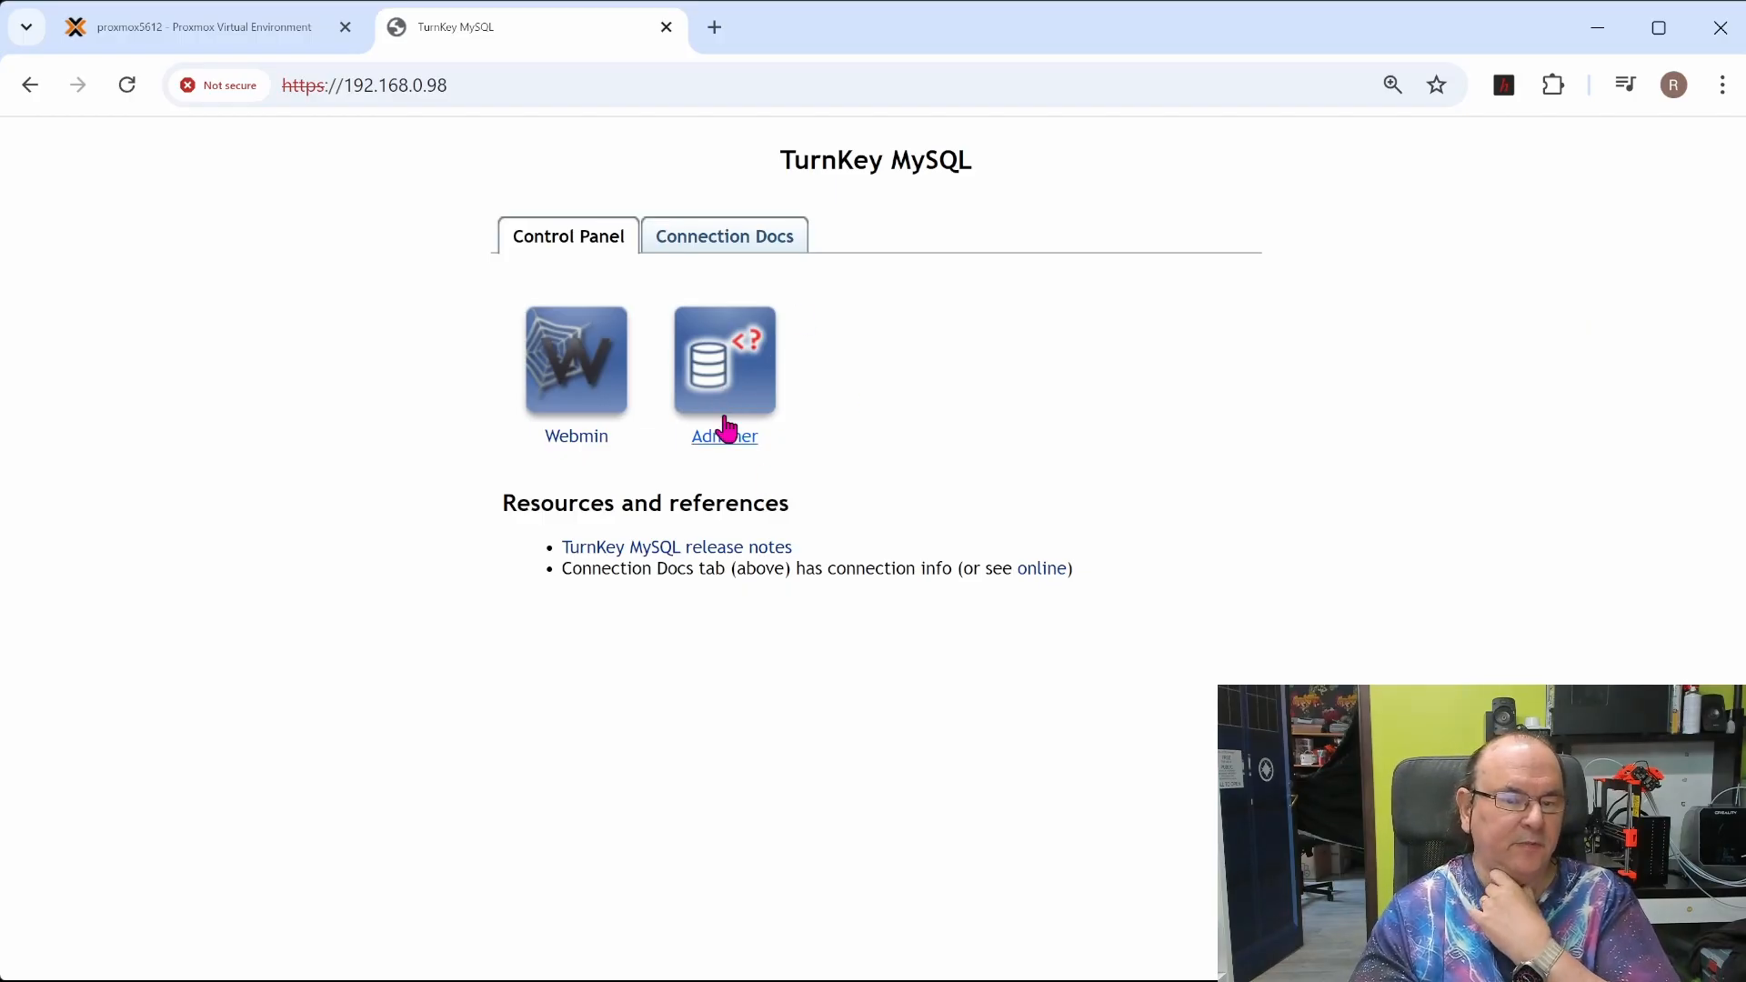
- Log in to Webmin at 192.168.0.98 as root with the account password
{"action": "left_click", "coordinate": [582, 370]}
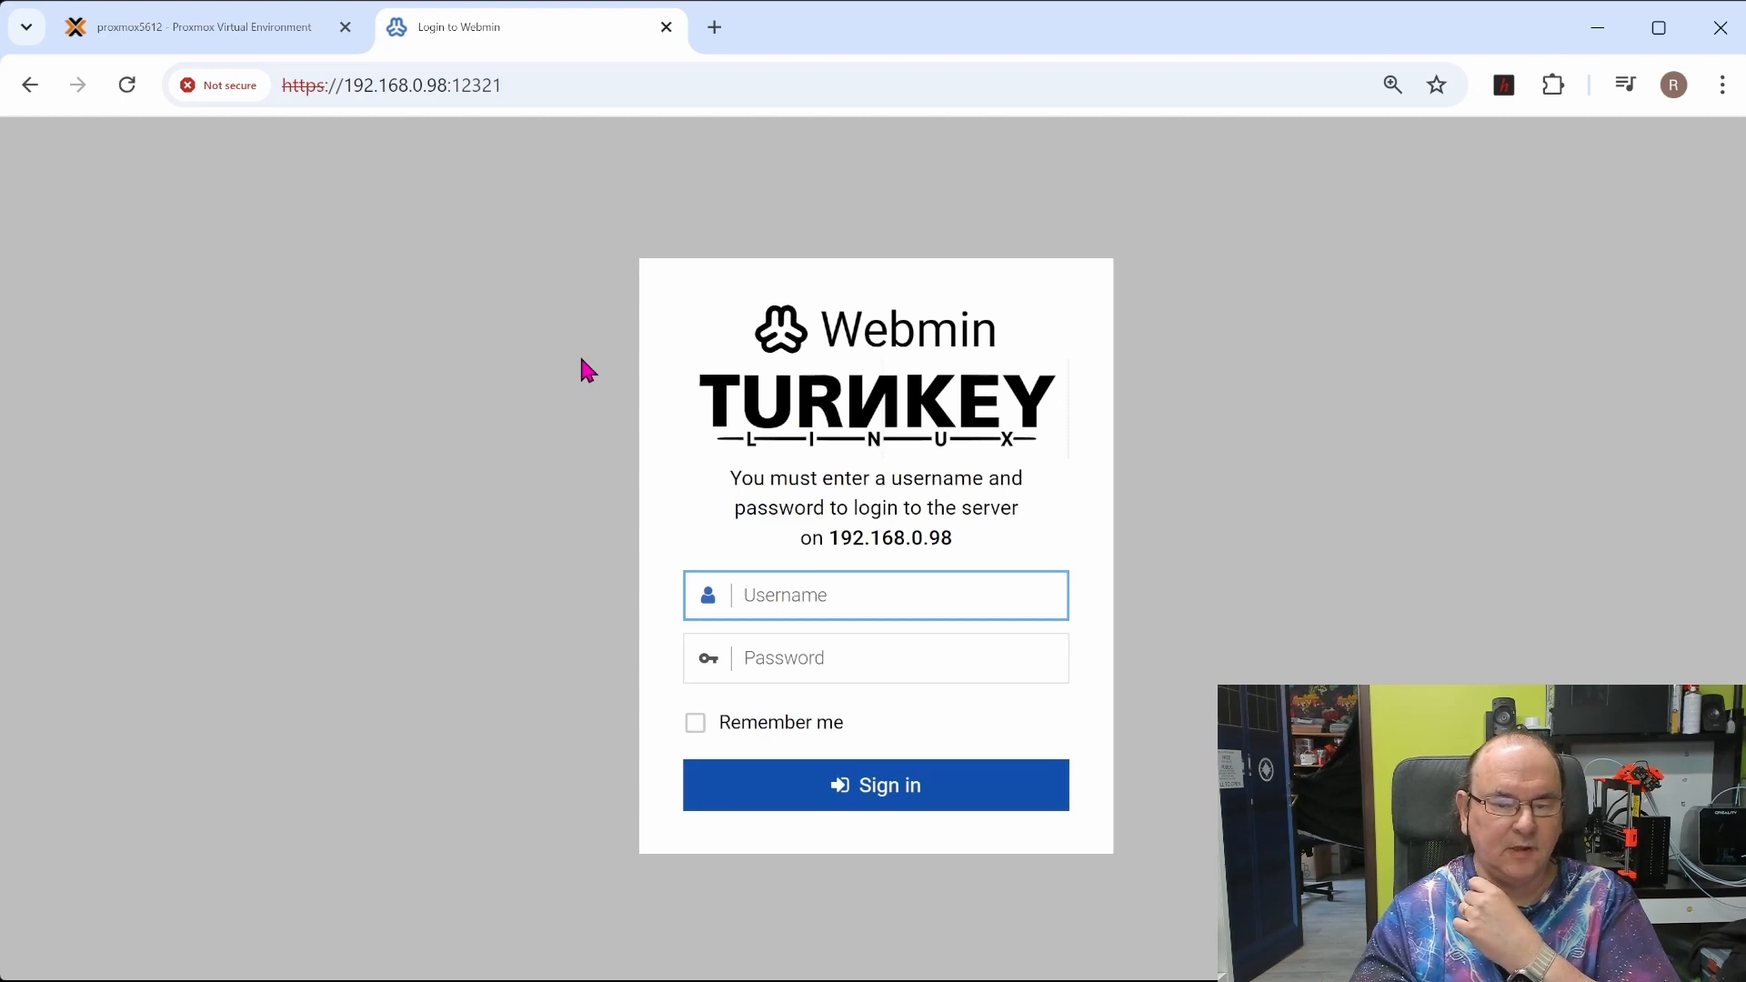
{"action": "type", "text": "root"}
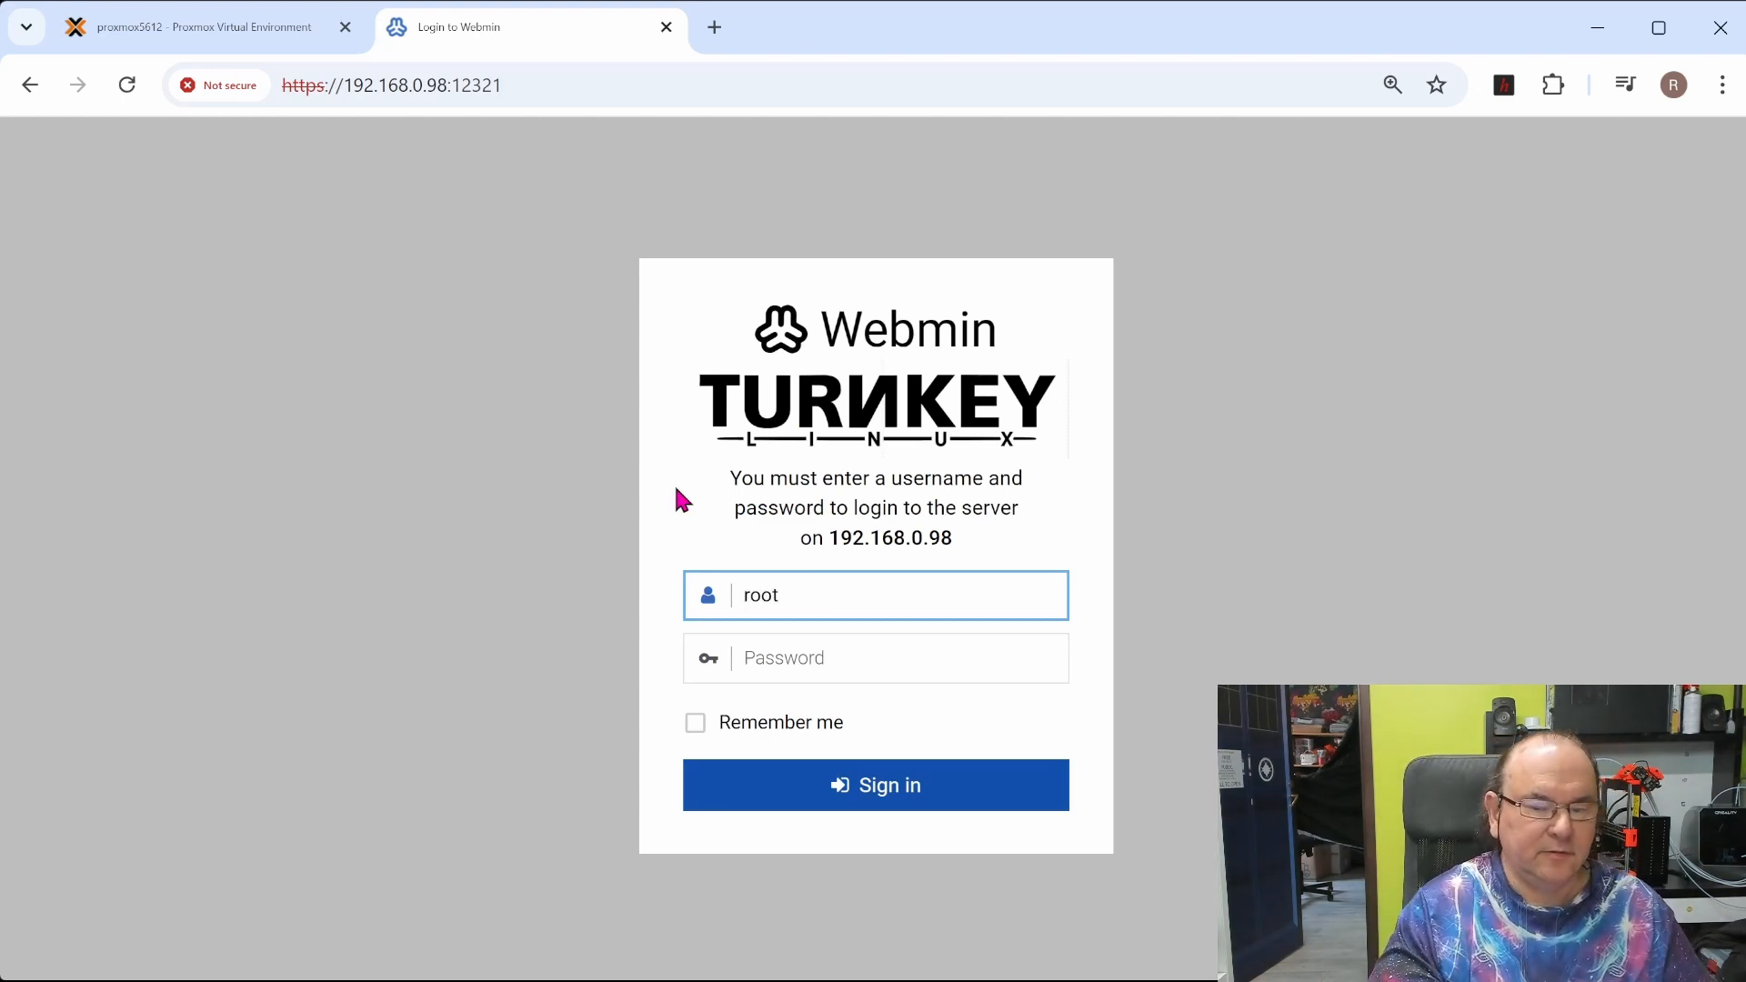
{"action": "left_click", "coordinate": [783, 666]}
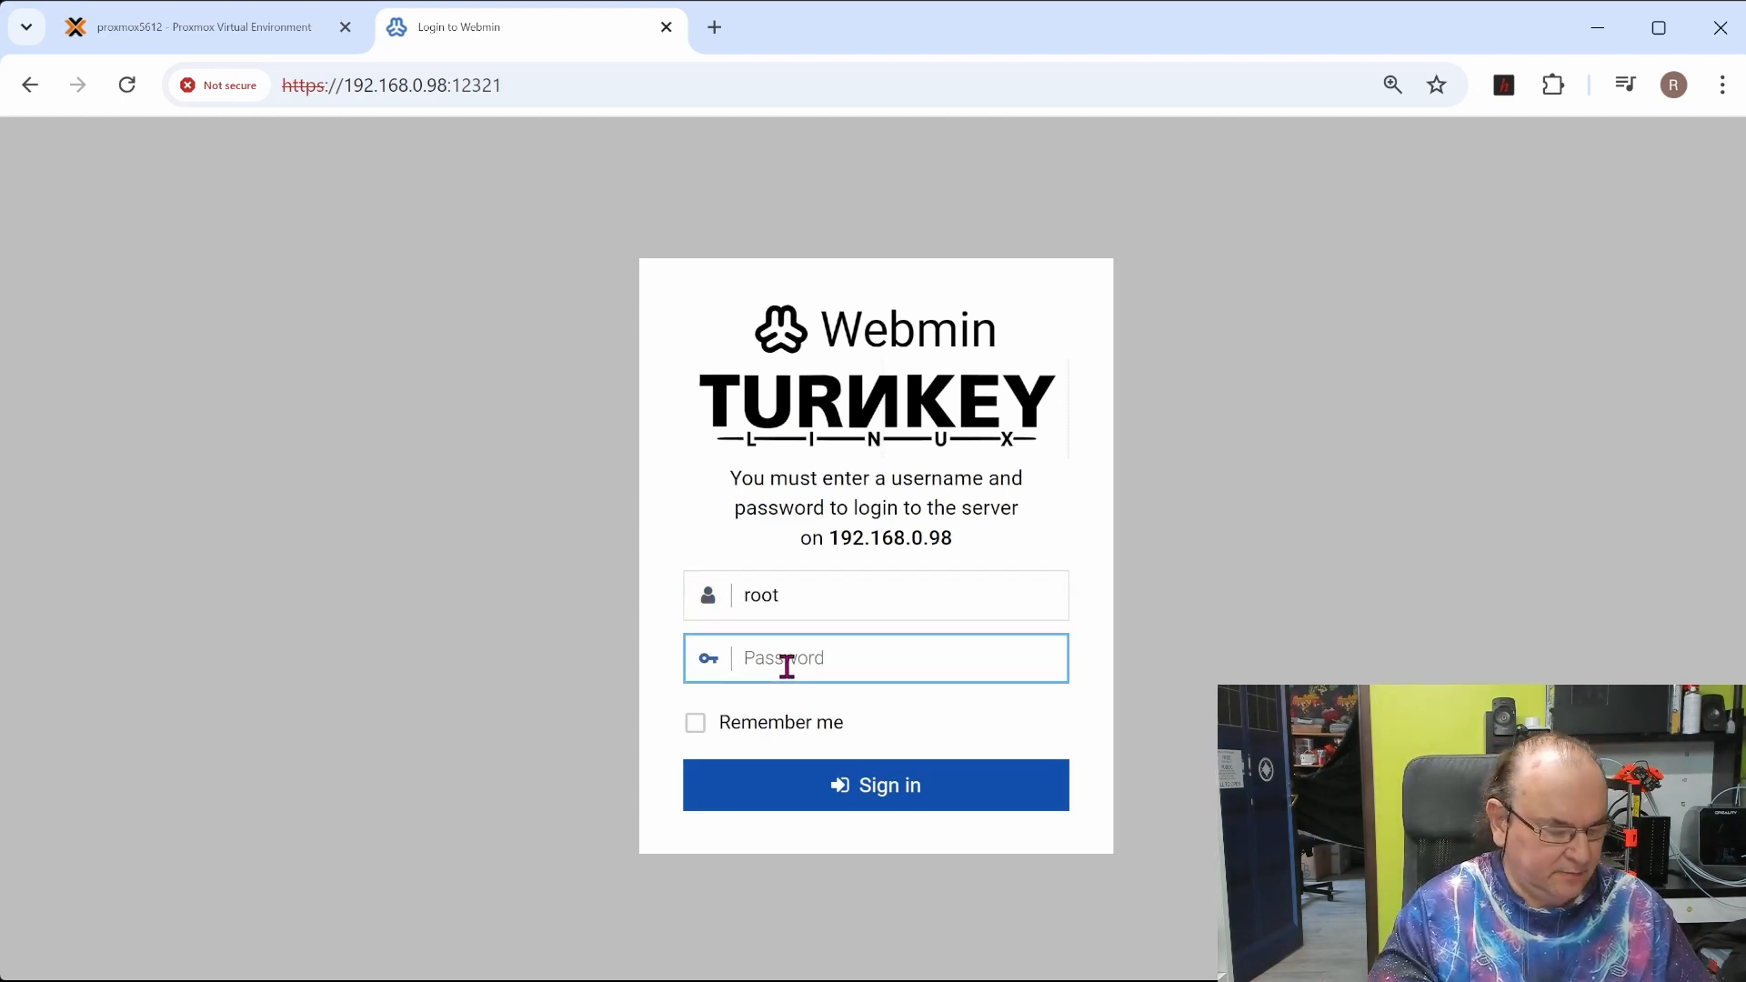
{"action": "type", "text": "*****"}
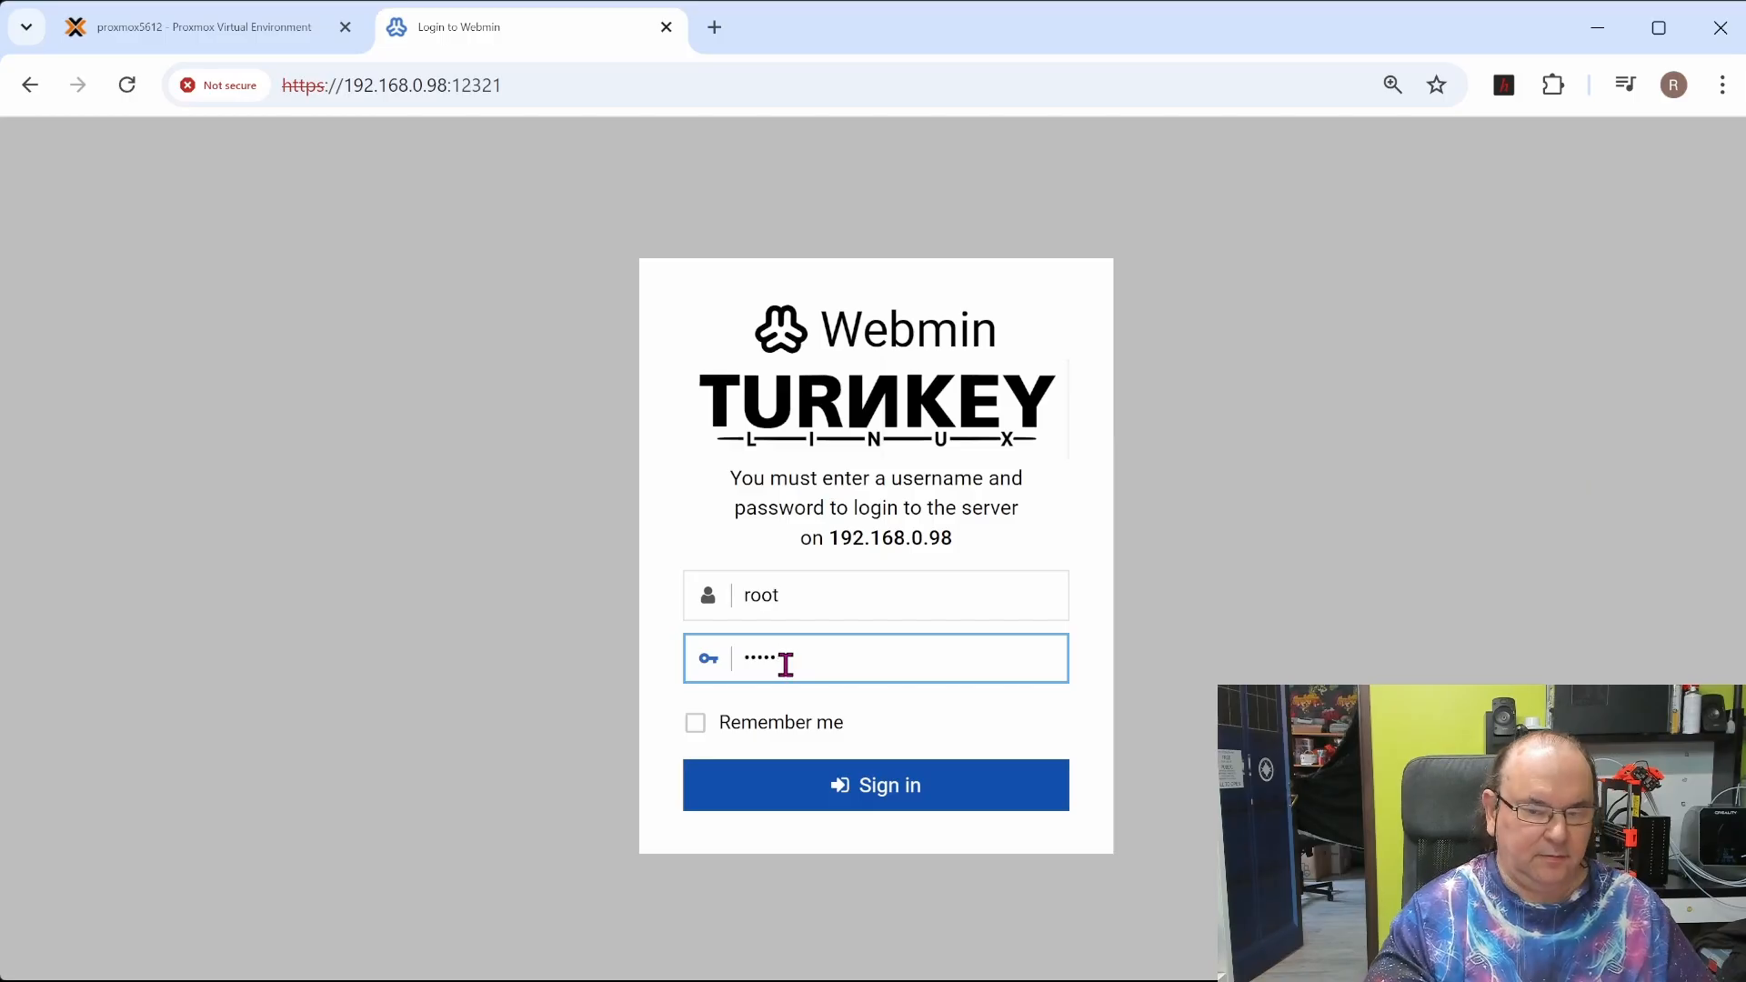
{"action": "left_click", "coordinate": [855, 794]}
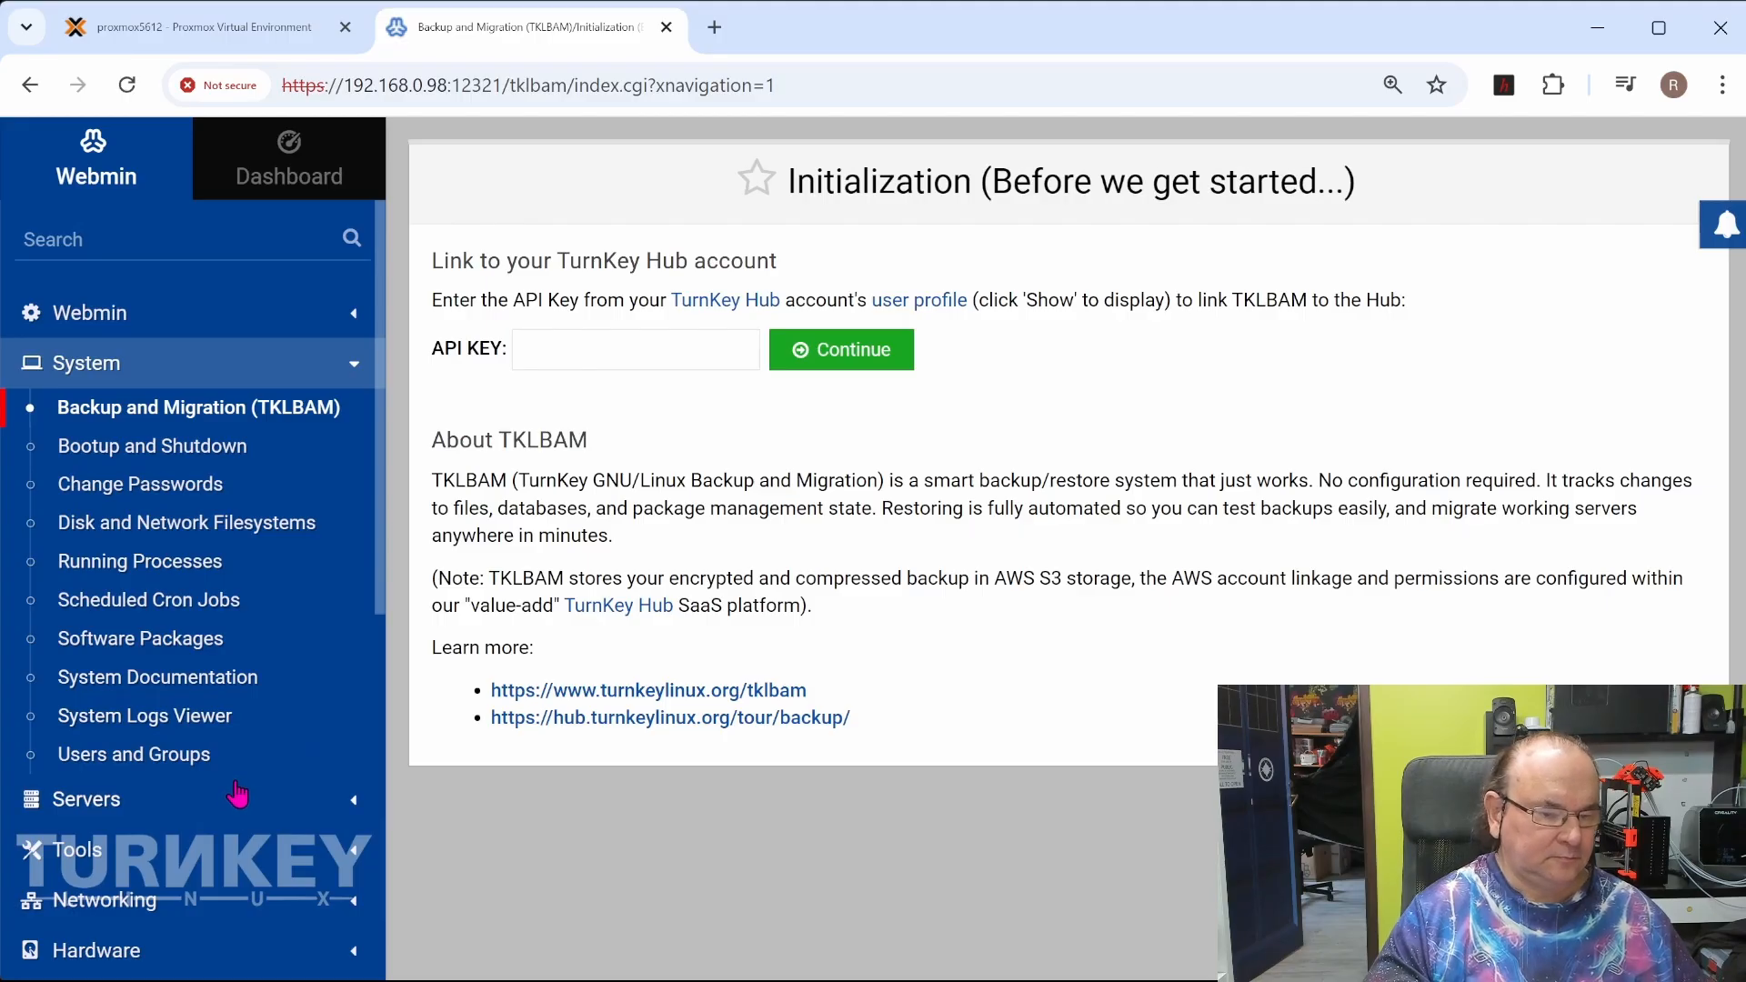
- Open the Terminal from the Tools section of the Webmin sidebar
{"action": "scroll", "coordinate": [237, 794], "scroll_direction": "down", "scroll_amount": 3}
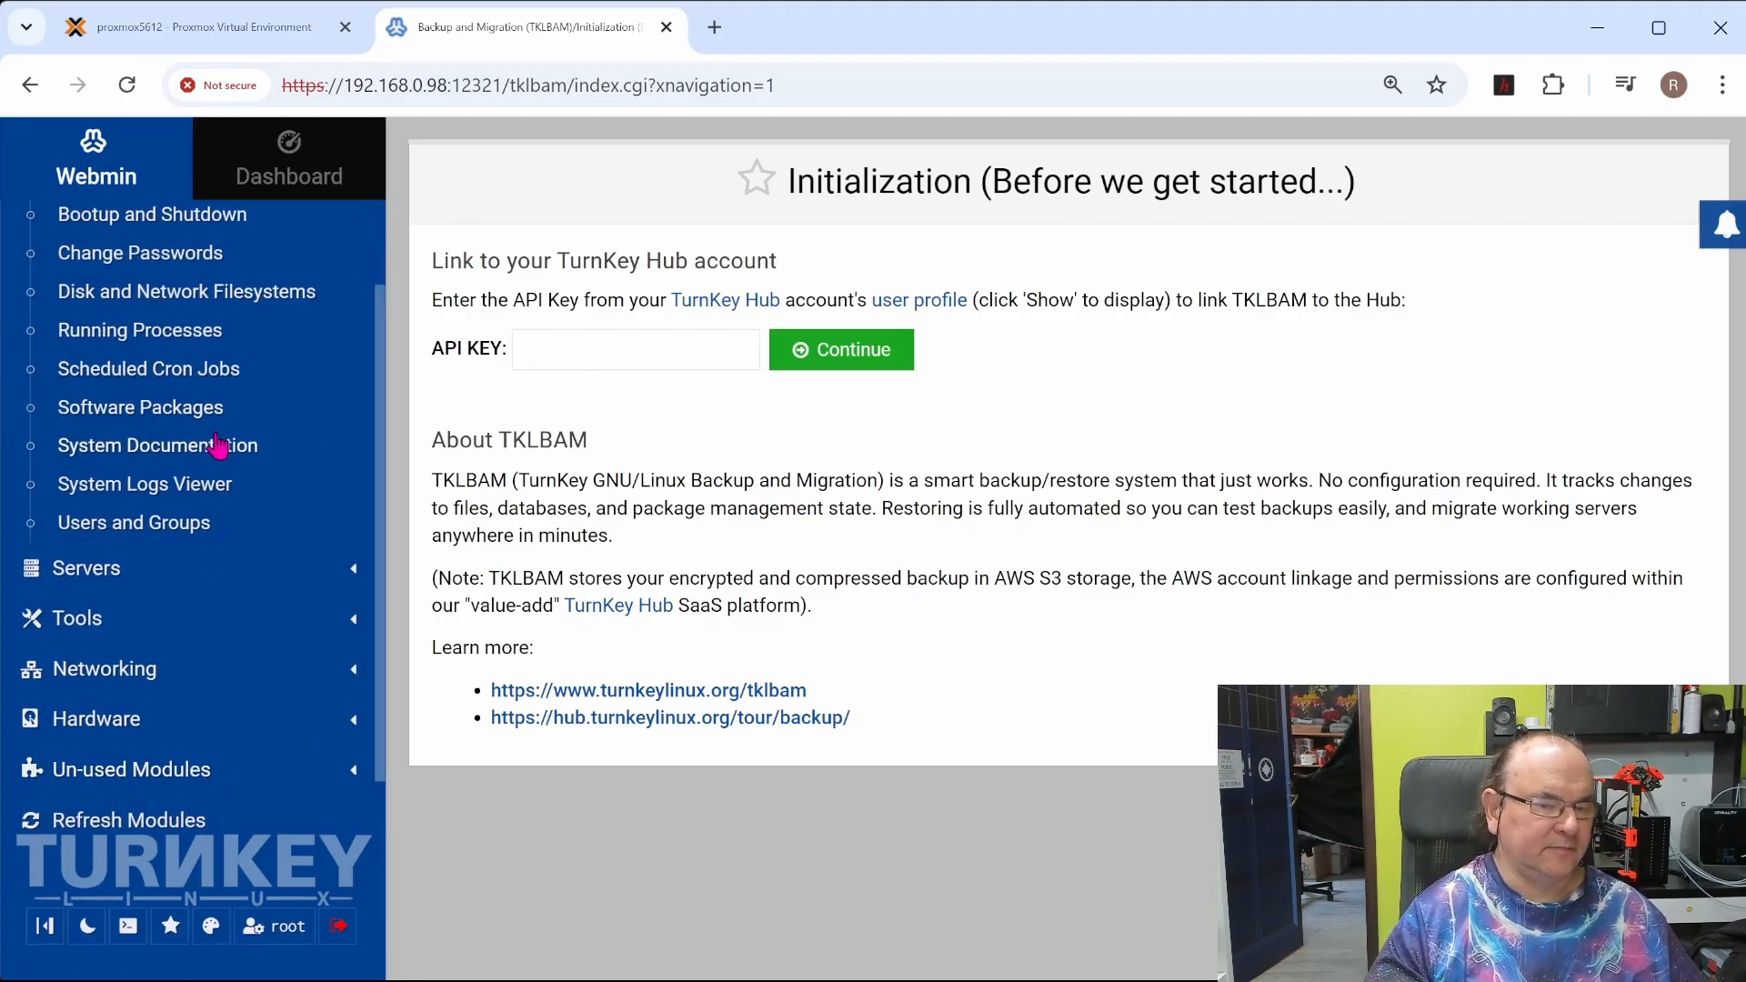
{"action": "left_click", "coordinate": [90, 620]}
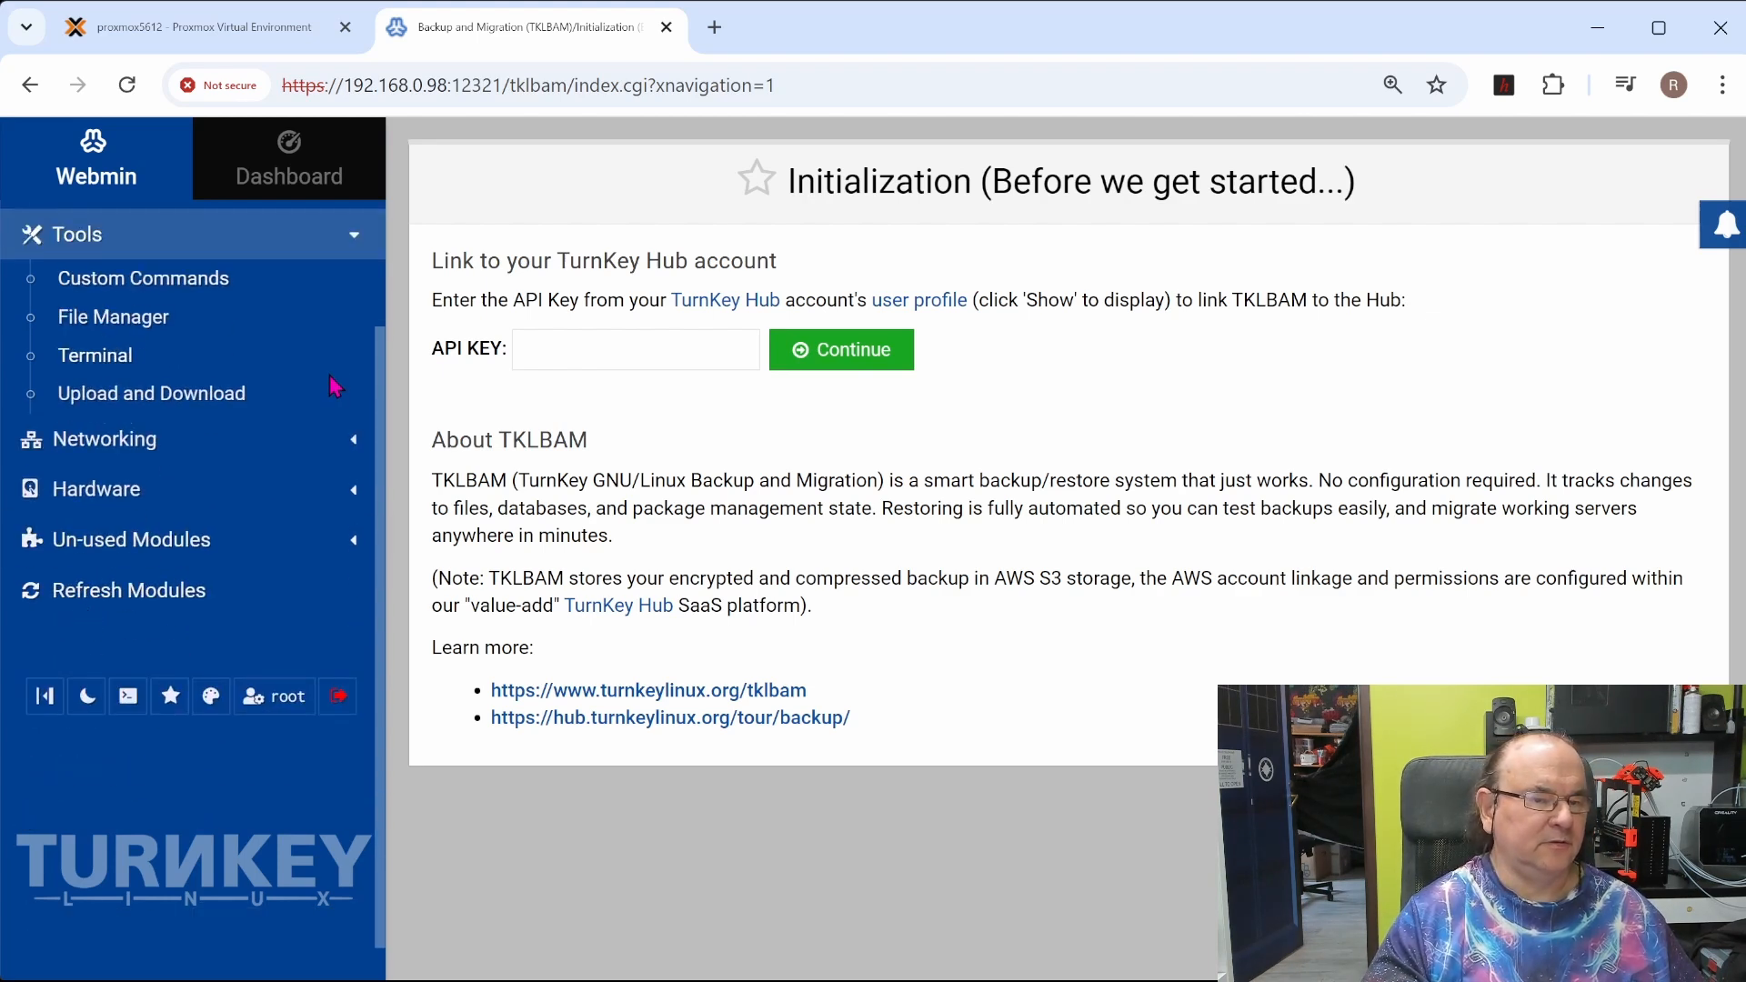
{"action": "left_click", "coordinate": [102, 362]}
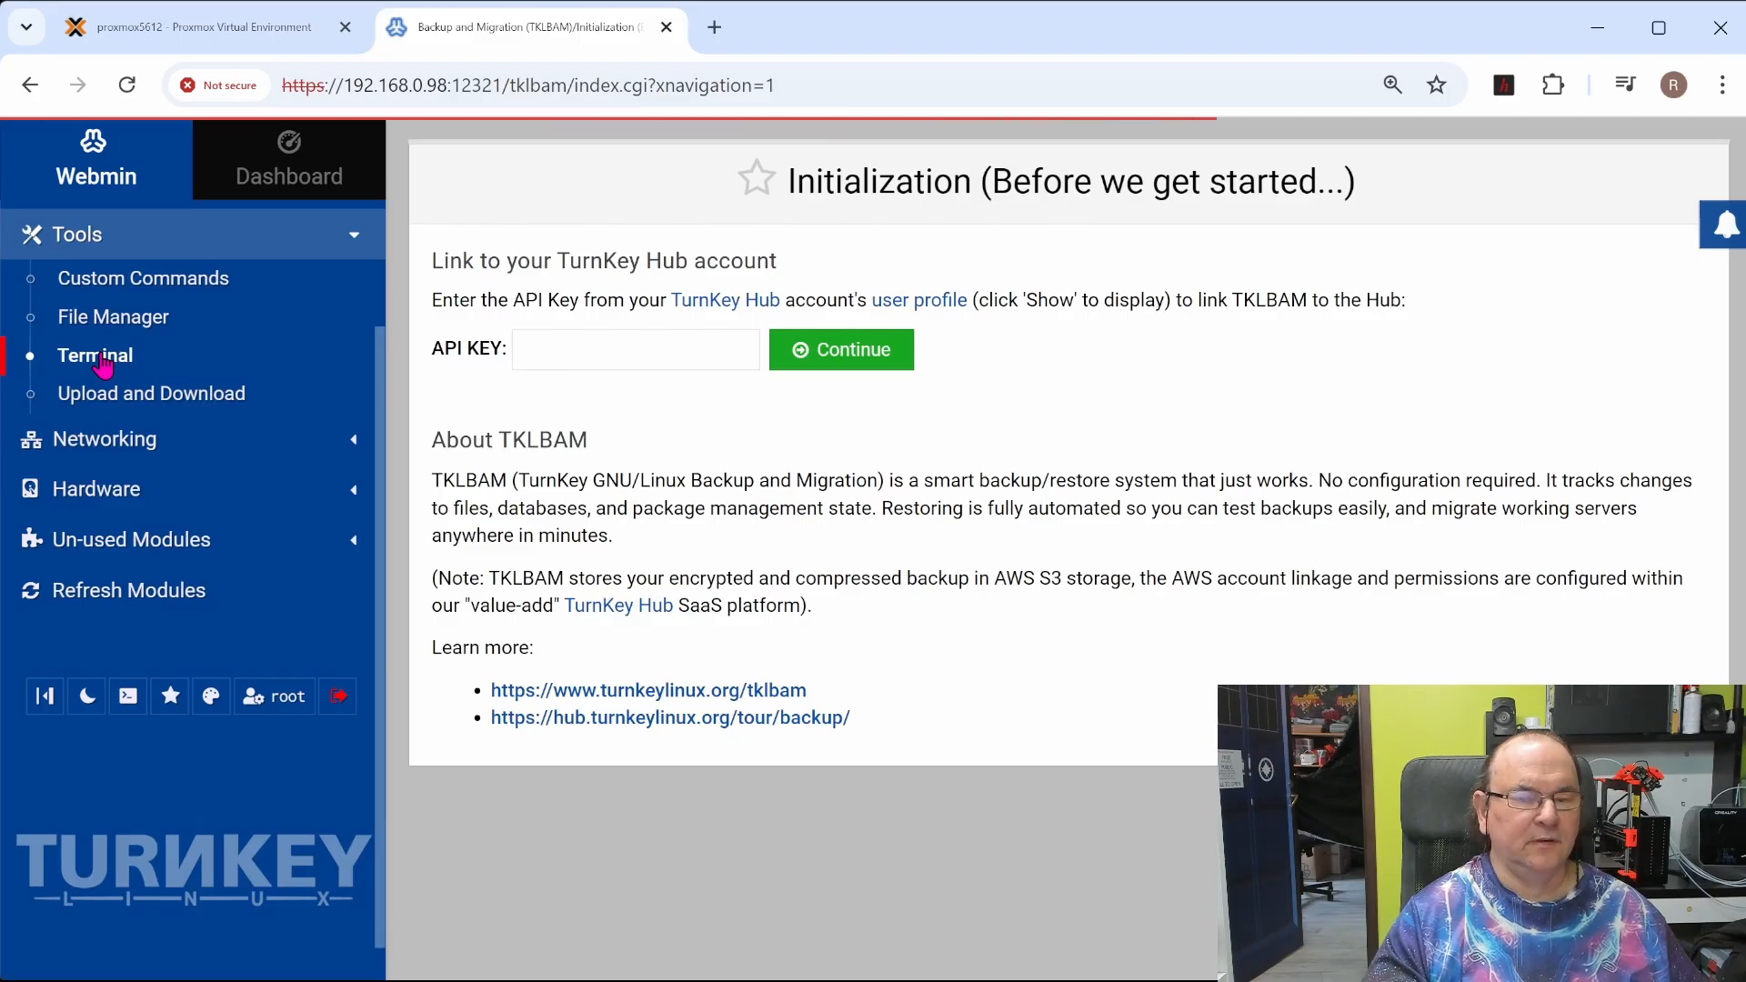
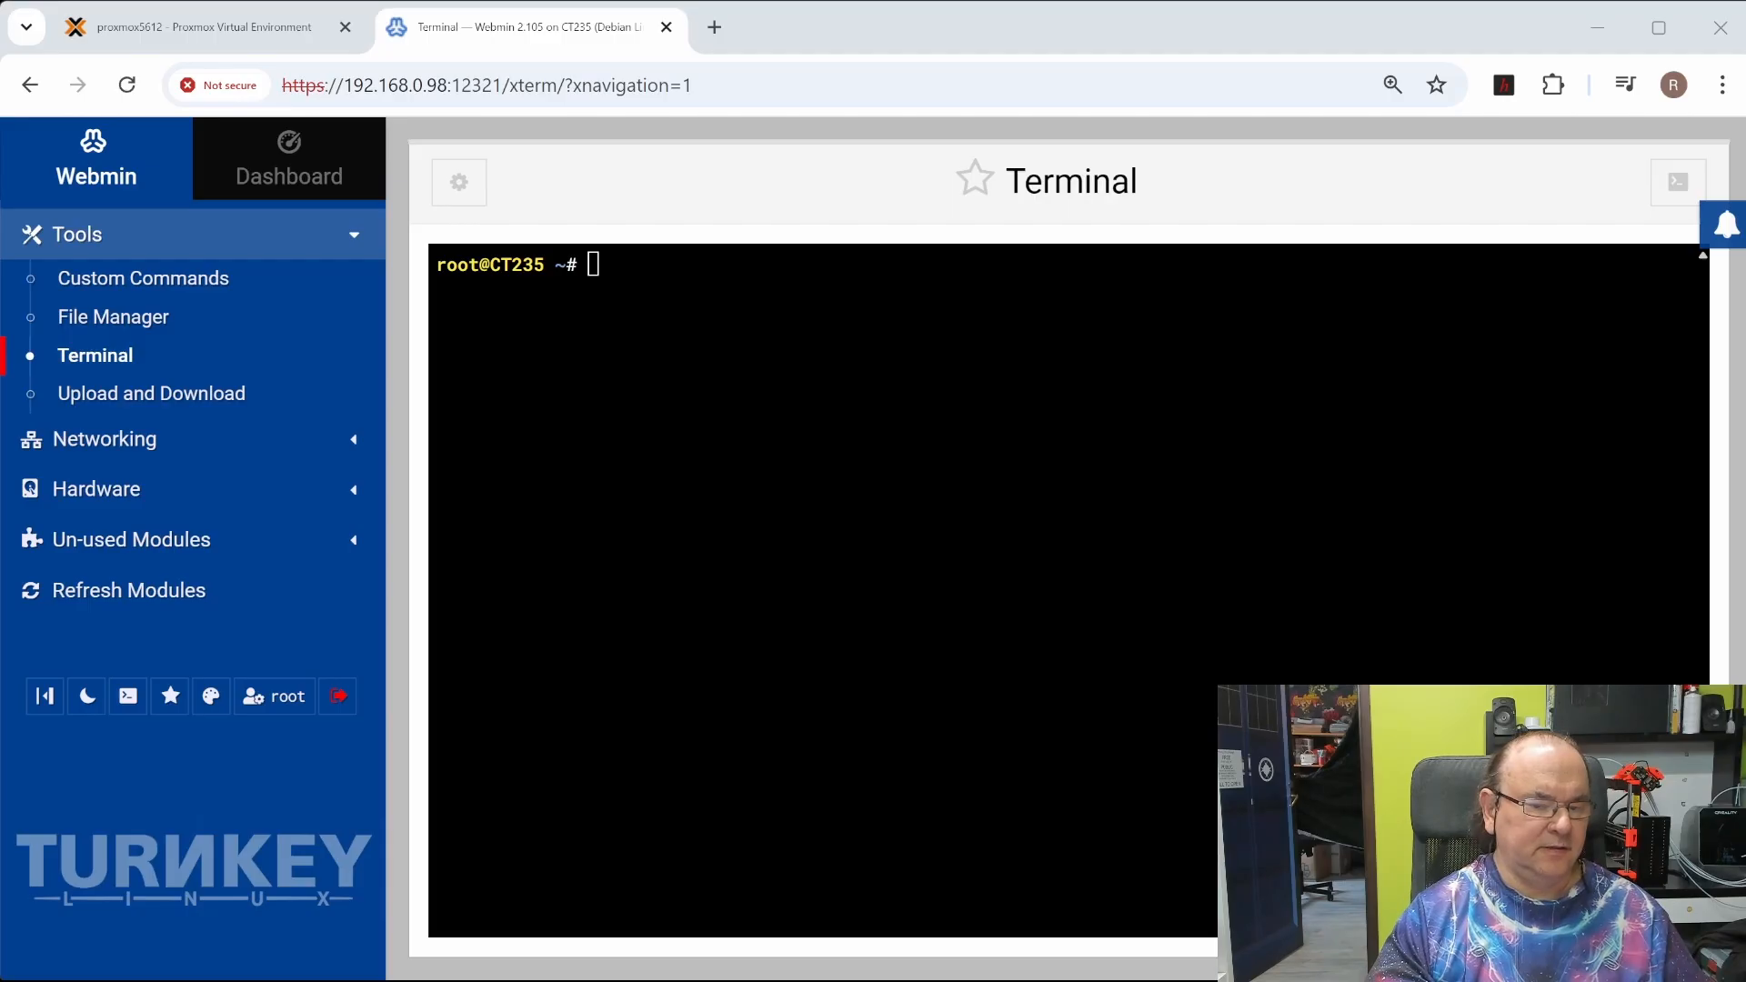
- Log in to the MariaDB monitor as root with mysql -u root -p and the root password
{"action": "key", "text": "alt+Tab"}
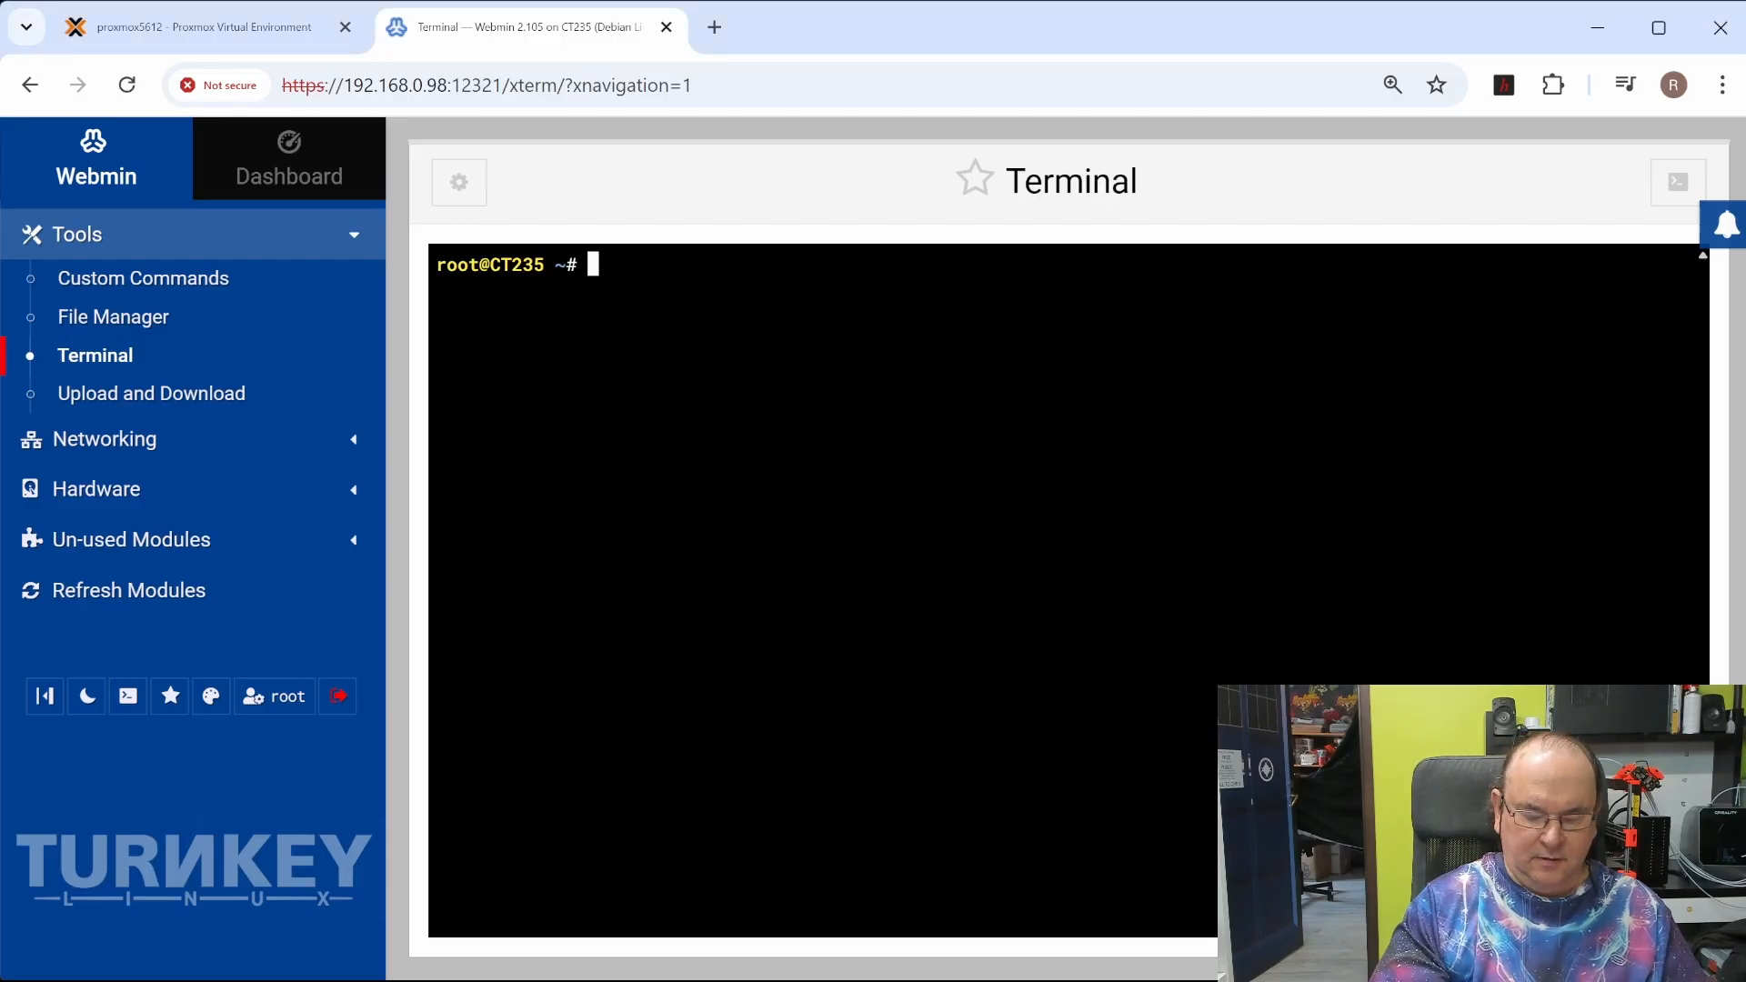
{"action": "key", "text": "ctrl+shift+v"}
{"action": "key", "text": "Return"}
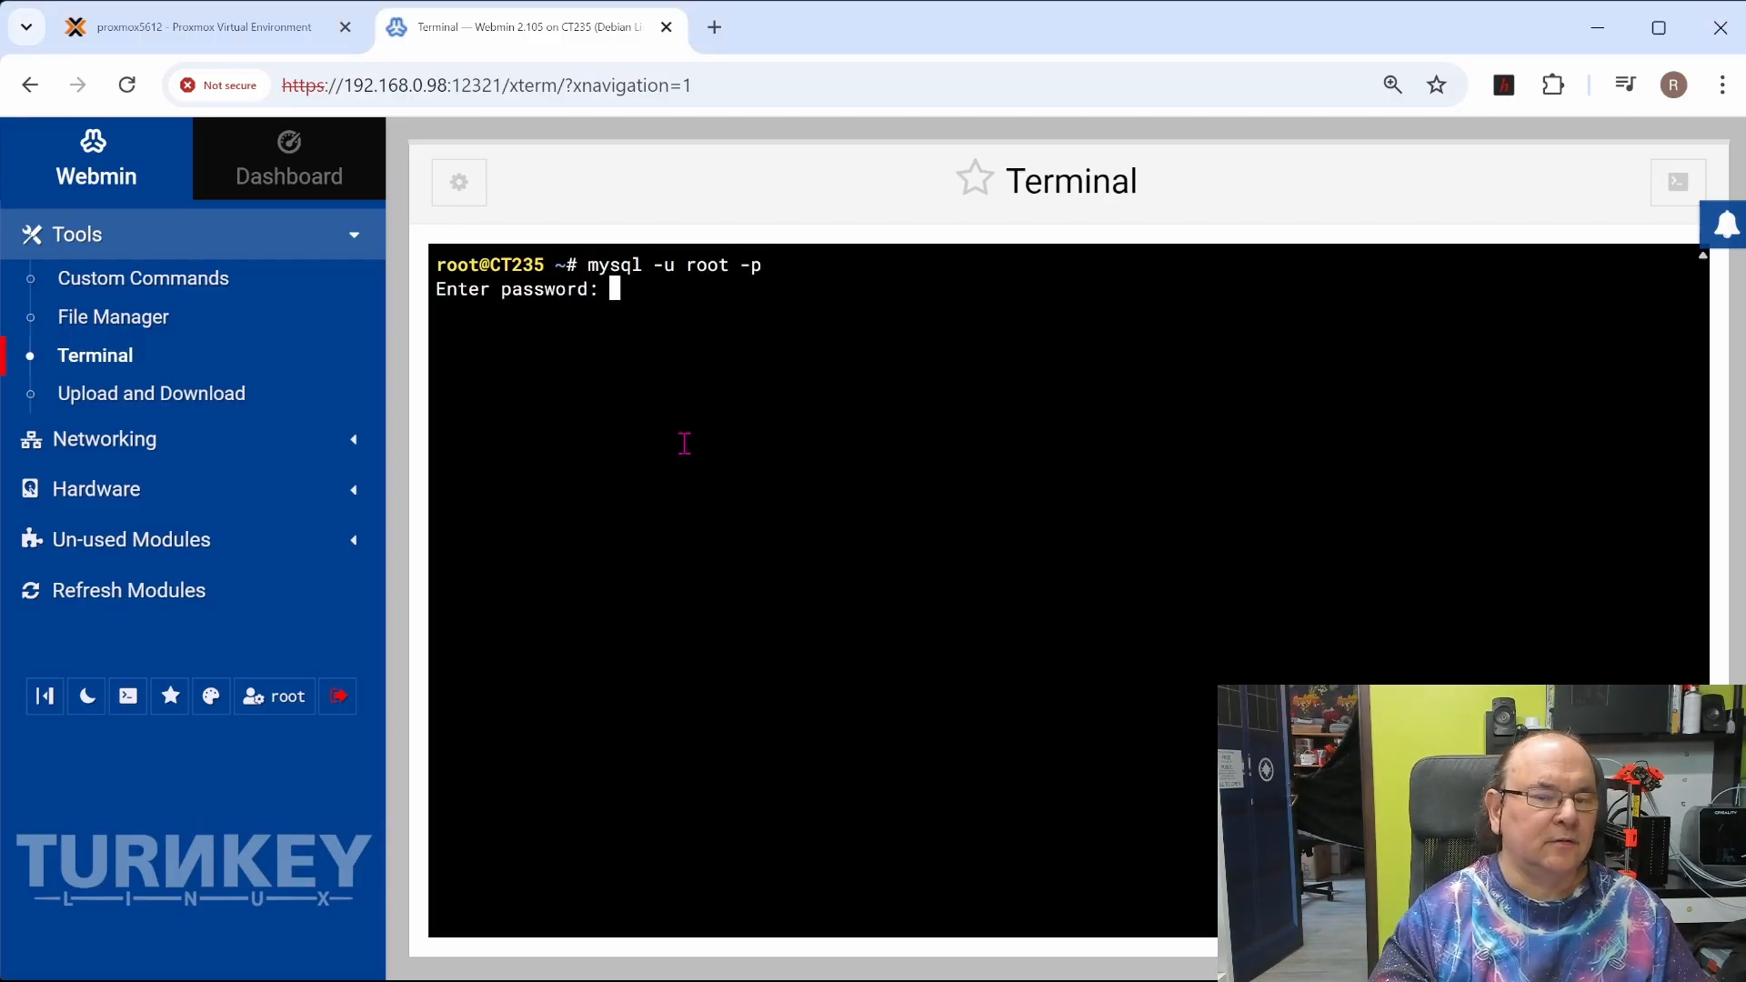
{"action": "key", "text": "alt+Tab"}
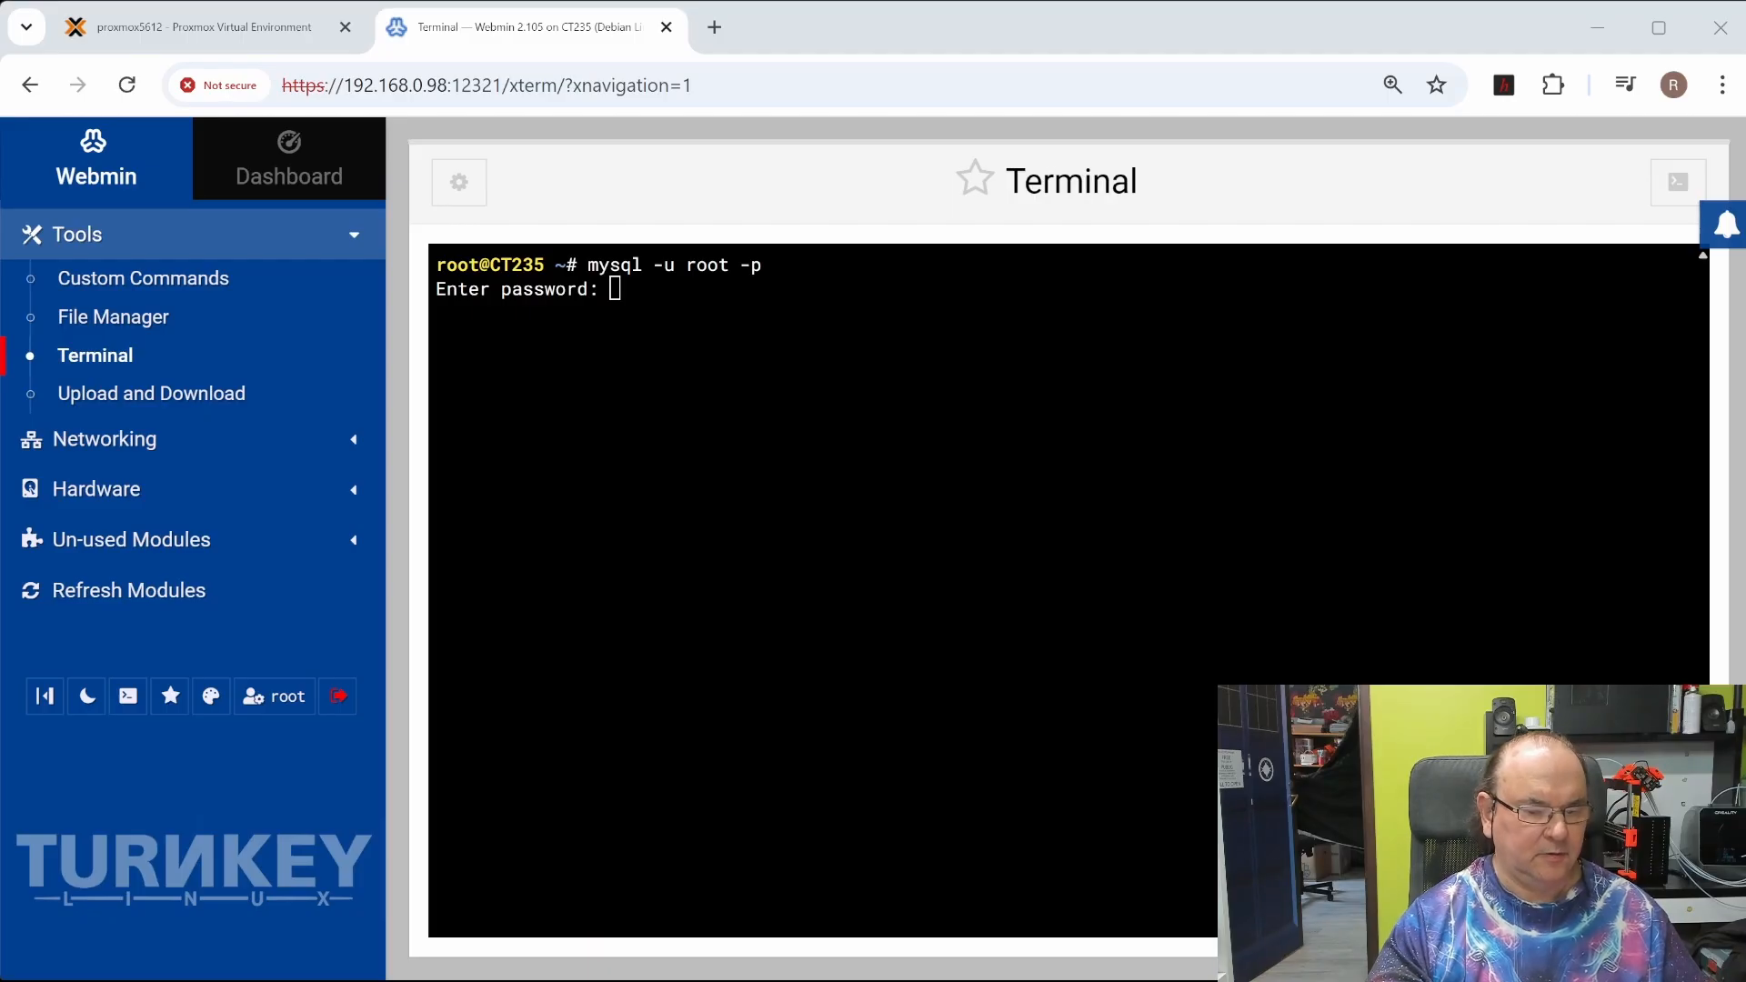
{"action": "left_click", "coordinate": [747, 474]}
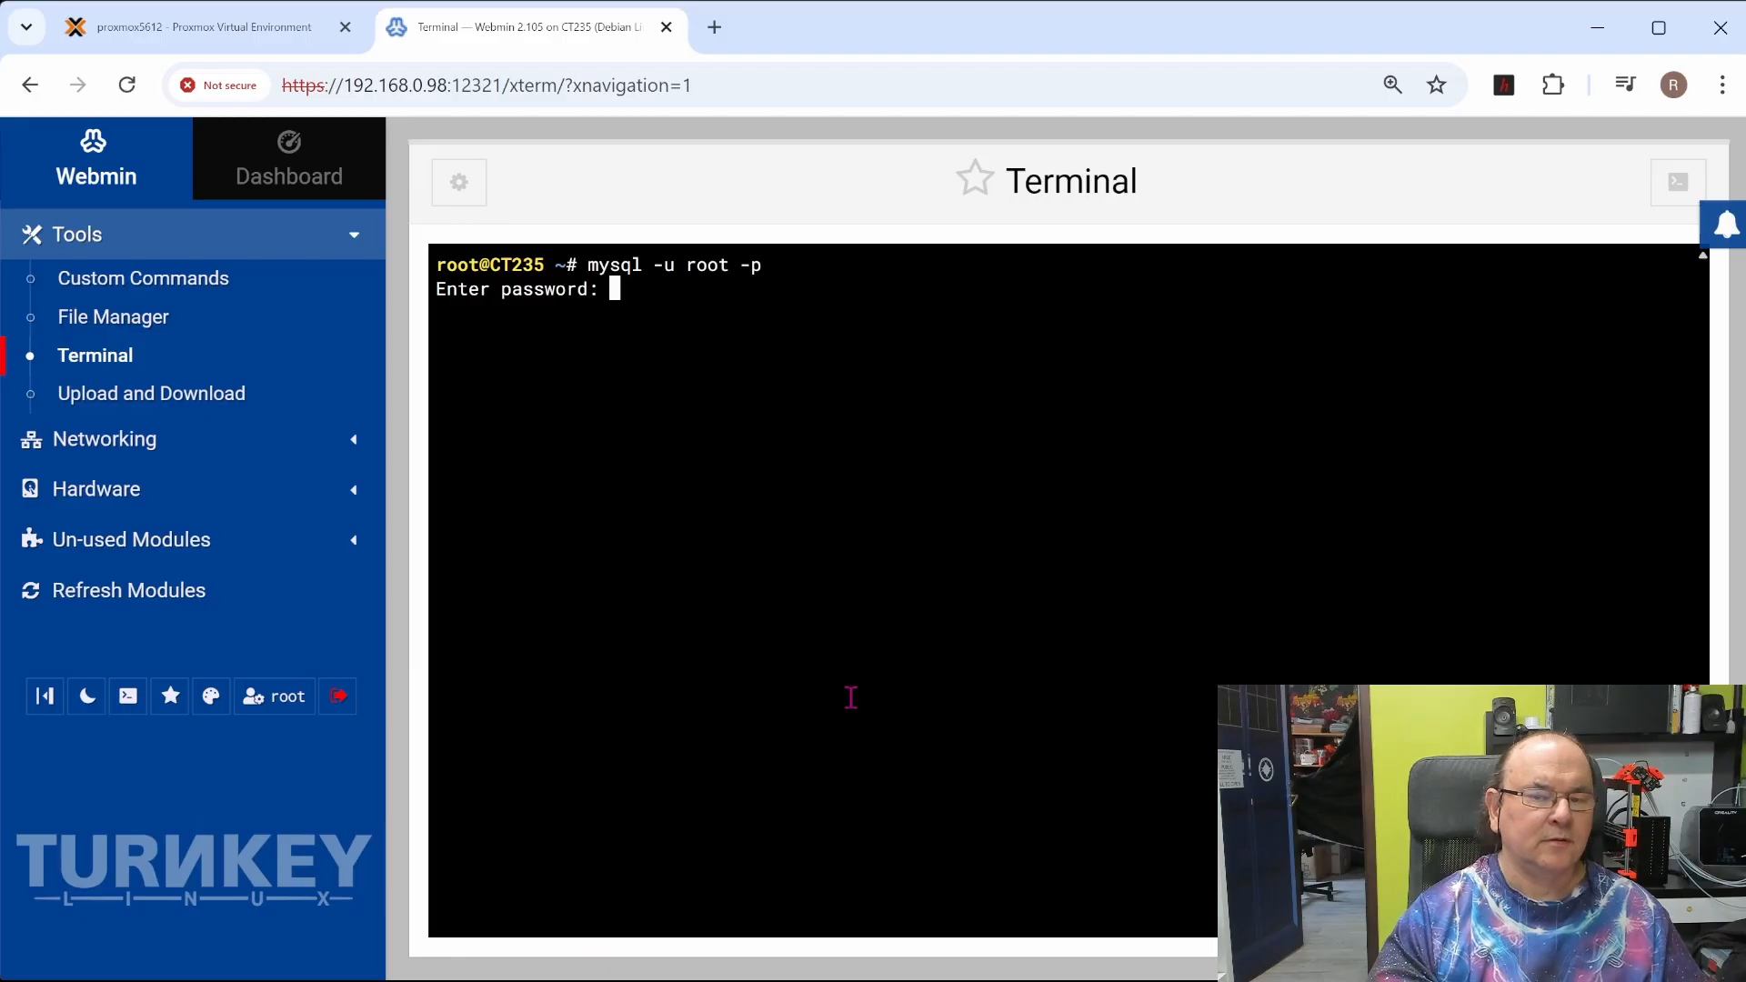
{"action": "key", "text": "Return"}
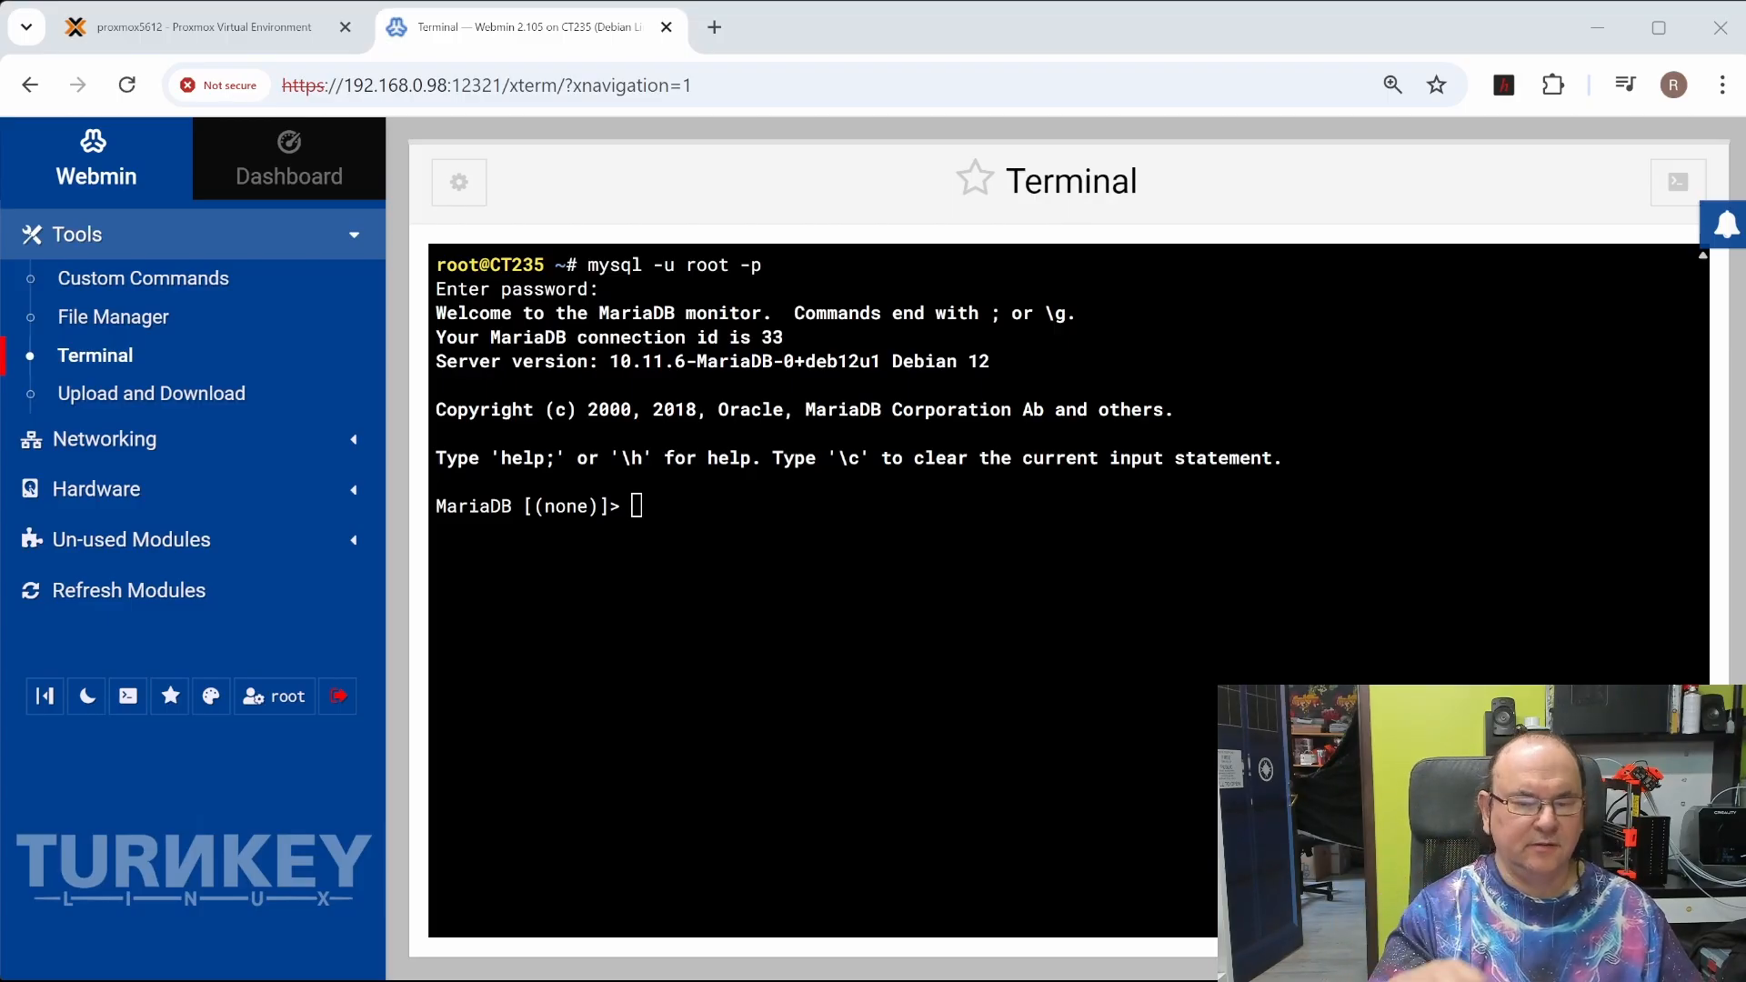
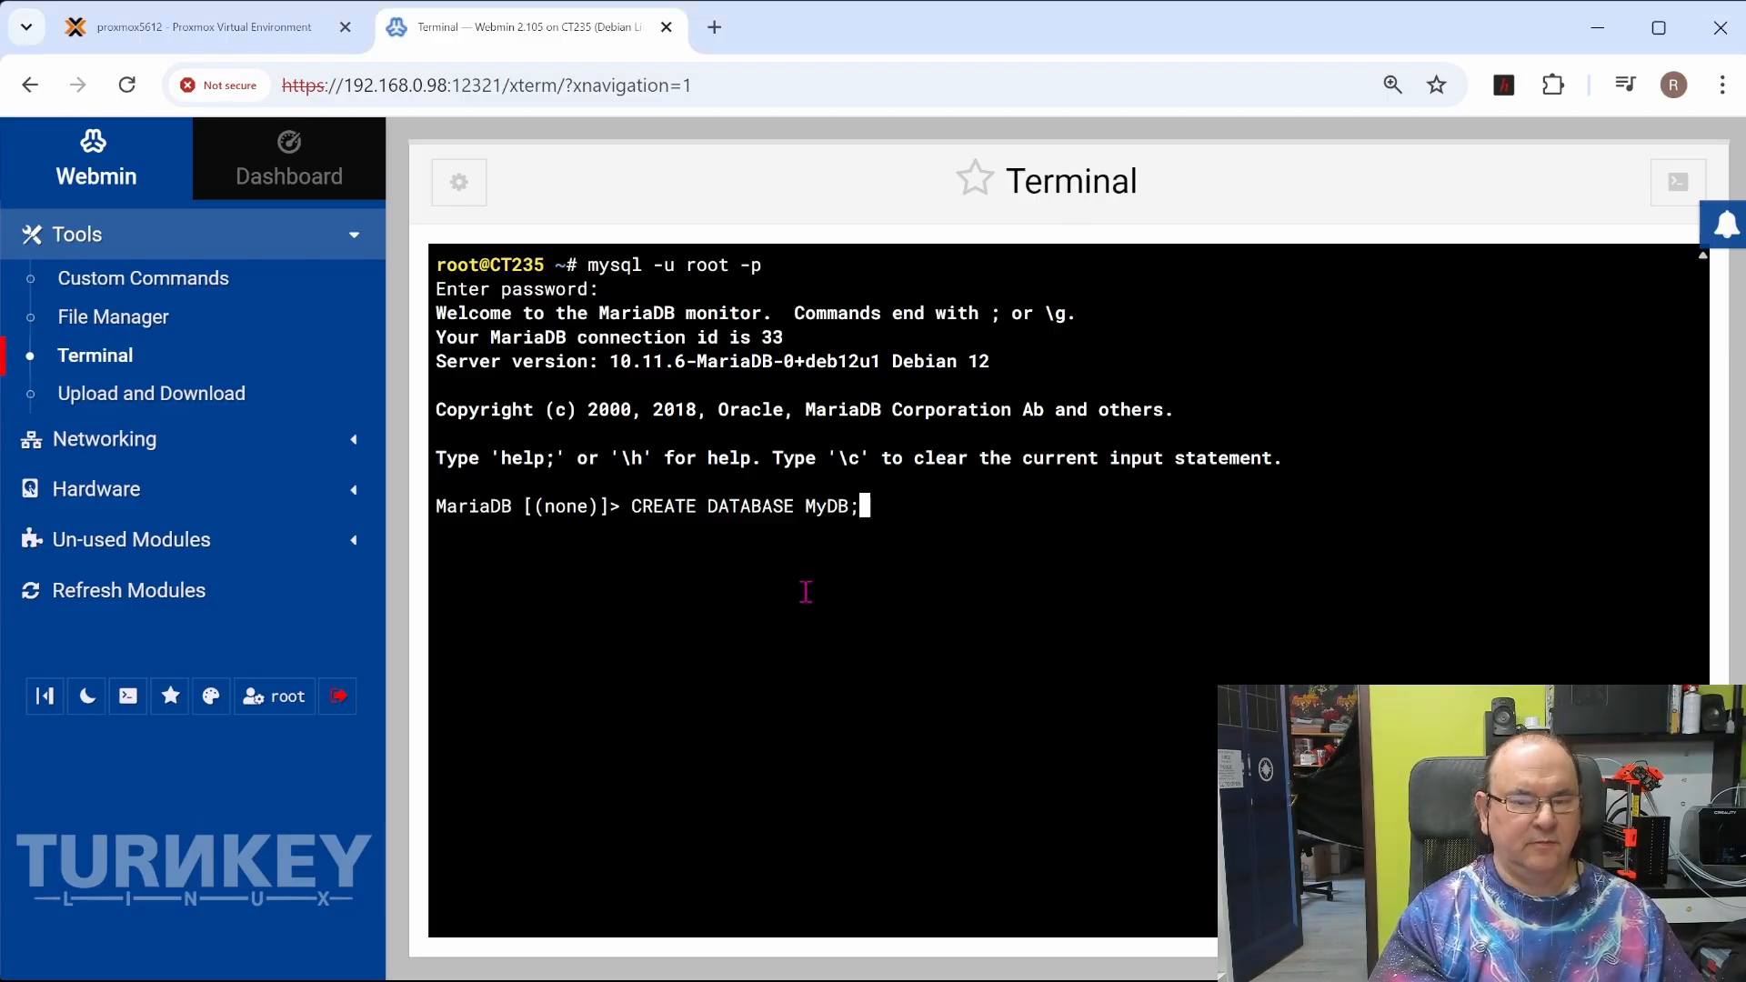
- Create the MyDB database and the user 'rolf'@'%' with a chosen password
{"action": "key", "text": "Return"}
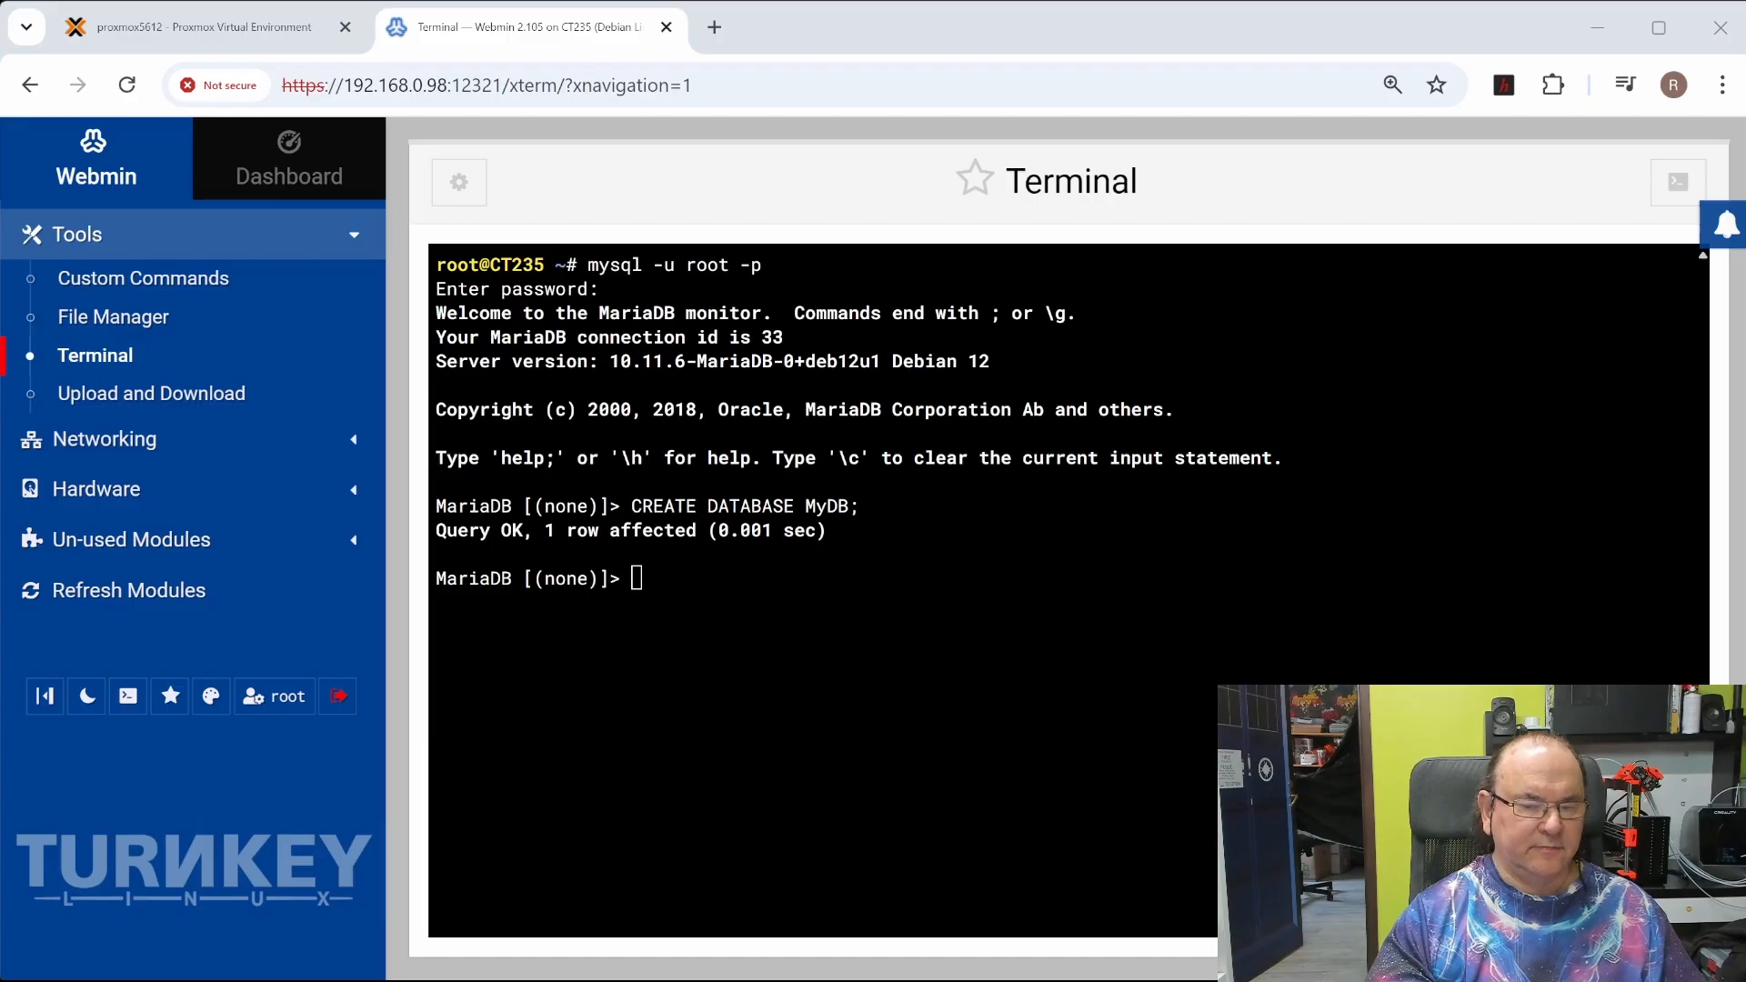
{"action": "key", "text": "alt+Tab"}
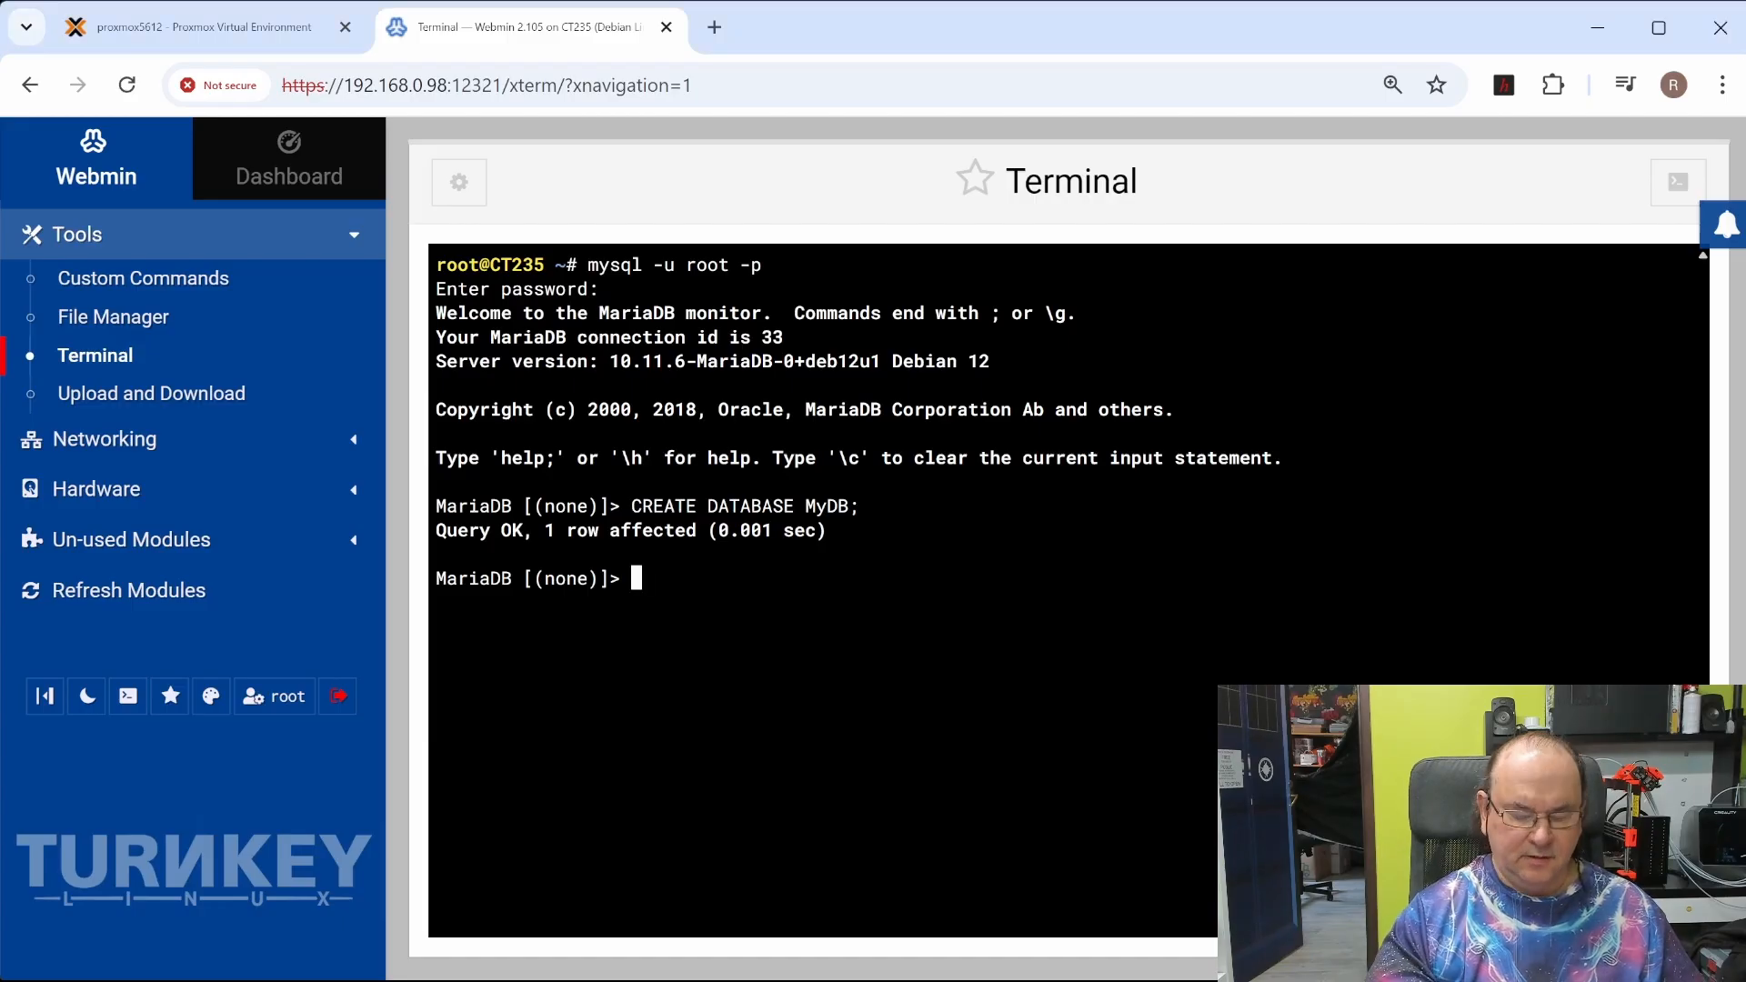
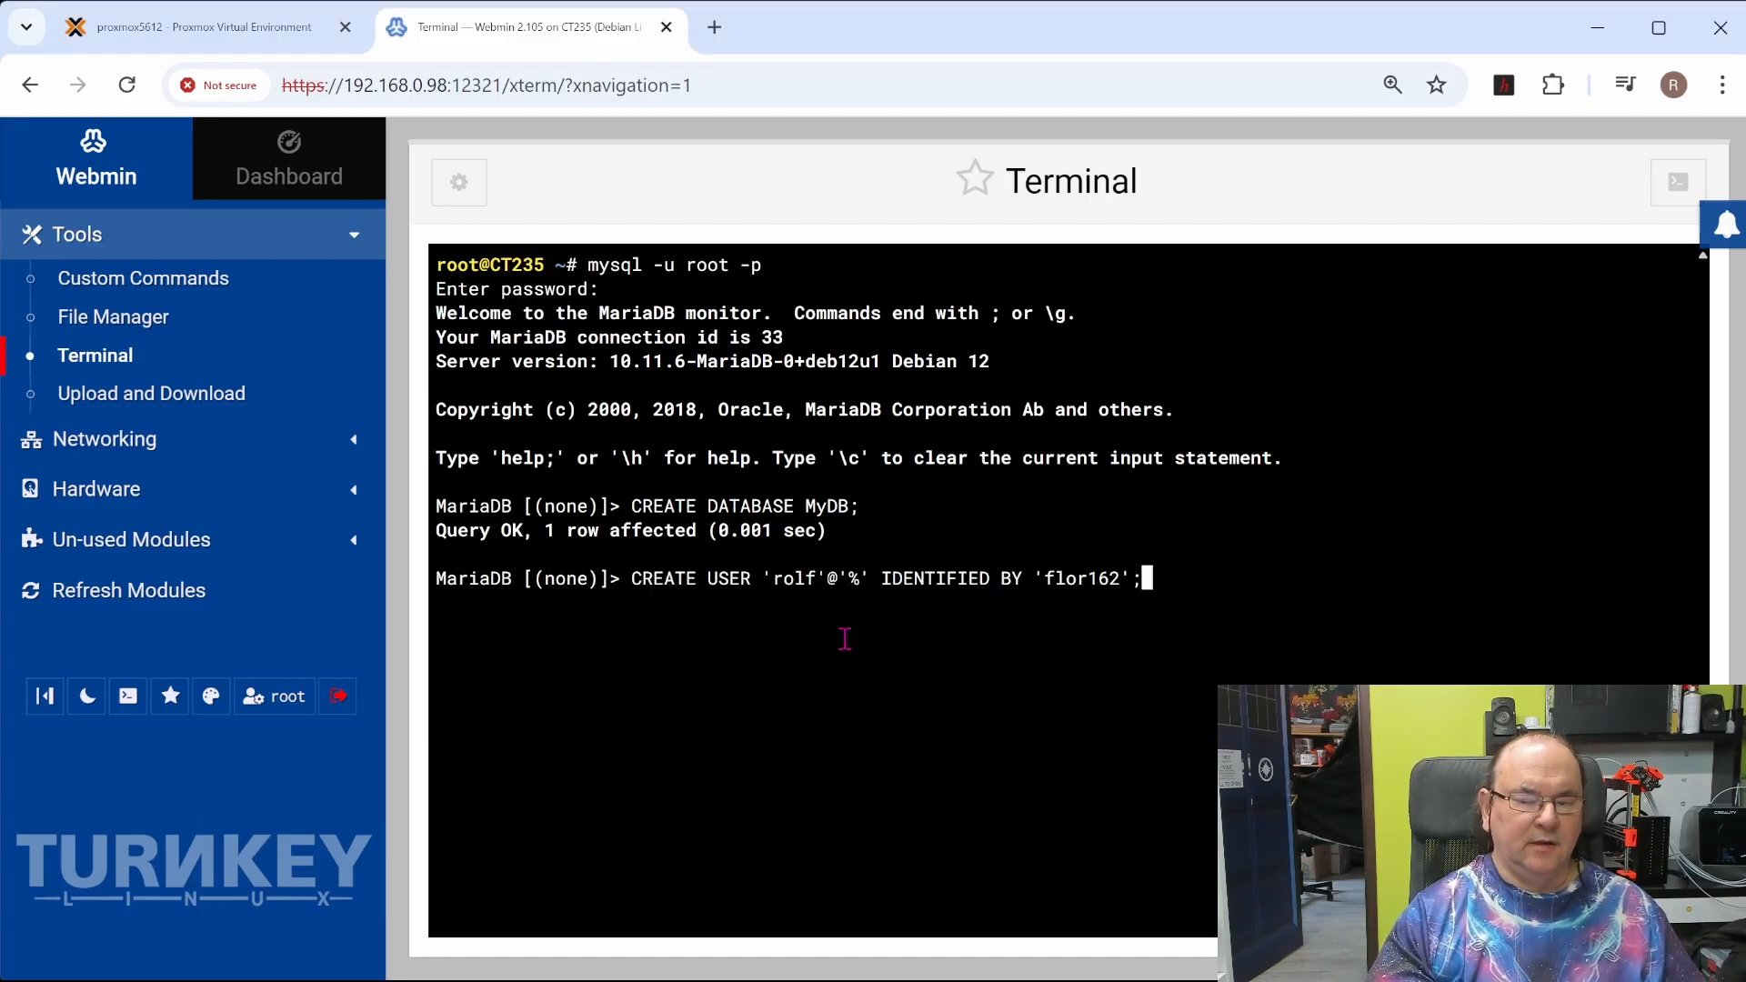
{"action": "key", "text": "Left"}
{"action": "key", "text": "Left"}
{"action": "key", "text": "Left"}
{"action": "key", "text": "Left"}
{"action": "key", "text": "Left"}
{"action": "key", "text": "Left"}
{"action": "key", "text": "Left"}
{"action": "key", "text": "Left"}
{"action": "key", "text": "Left"}
{"action": "key", "text": "Left"}
{"action": "key", "text": "Left"}
{"action": "key", "text": "Left"}
{"action": "key", "text": "Left"}
{"action": "key", "text": "Left"}
{"action": "key", "text": "Left"}
{"action": "key", "text": "Left"}
{"action": "key", "text": "Left"}
{"action": "key", "text": "Left"}
{"action": "key", "text": "Left"}
{"action": "key", "text": "Left"}
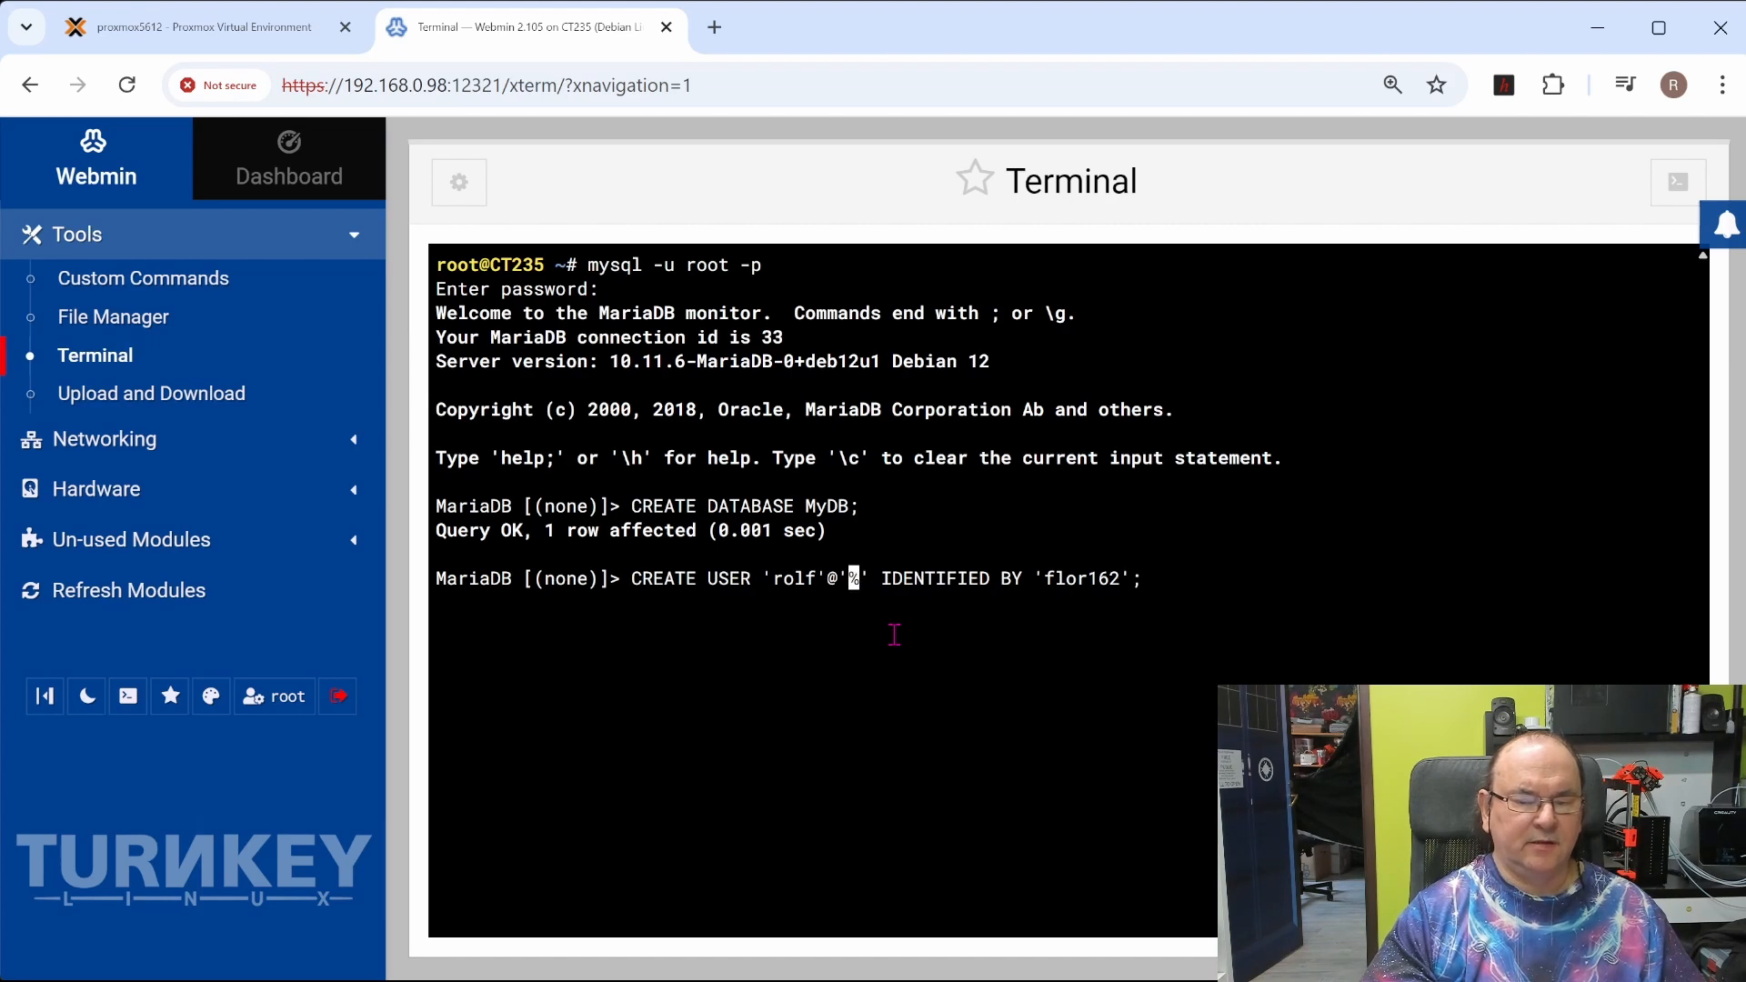
{"action": "key", "text": "Left"}
{"action": "key", "text": "Left"}
{"action": "key", "text": "Left"}
{"action": "key", "text": "Left"}
{"action": "key", "text": "Left"}
{"action": "key", "text": "Left"}
{"action": "key", "text": "Left"}
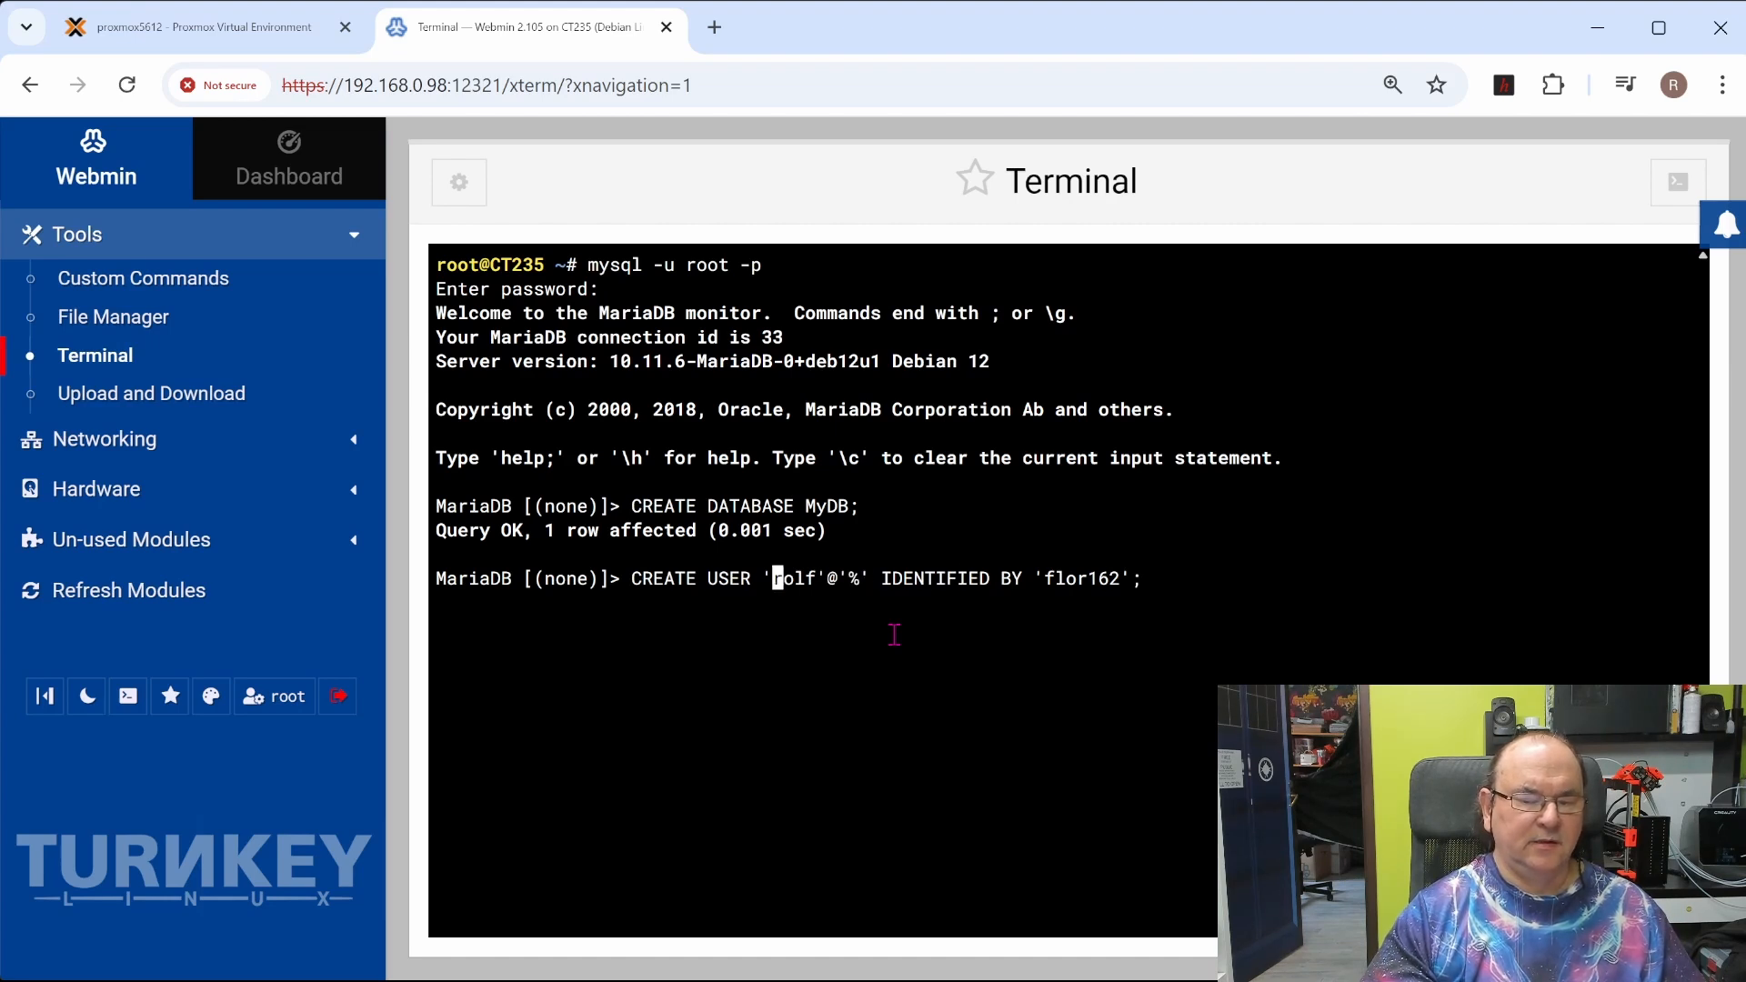
{"action": "key", "text": "Right"}
{"action": "key", "text": "Right"}
{"action": "key", "text": "Right"}
{"action": "key", "text": "Right"}
{"action": "key", "text": "Right"}
{"action": "key", "text": "Right"}
{"action": "key", "text": "Right"}
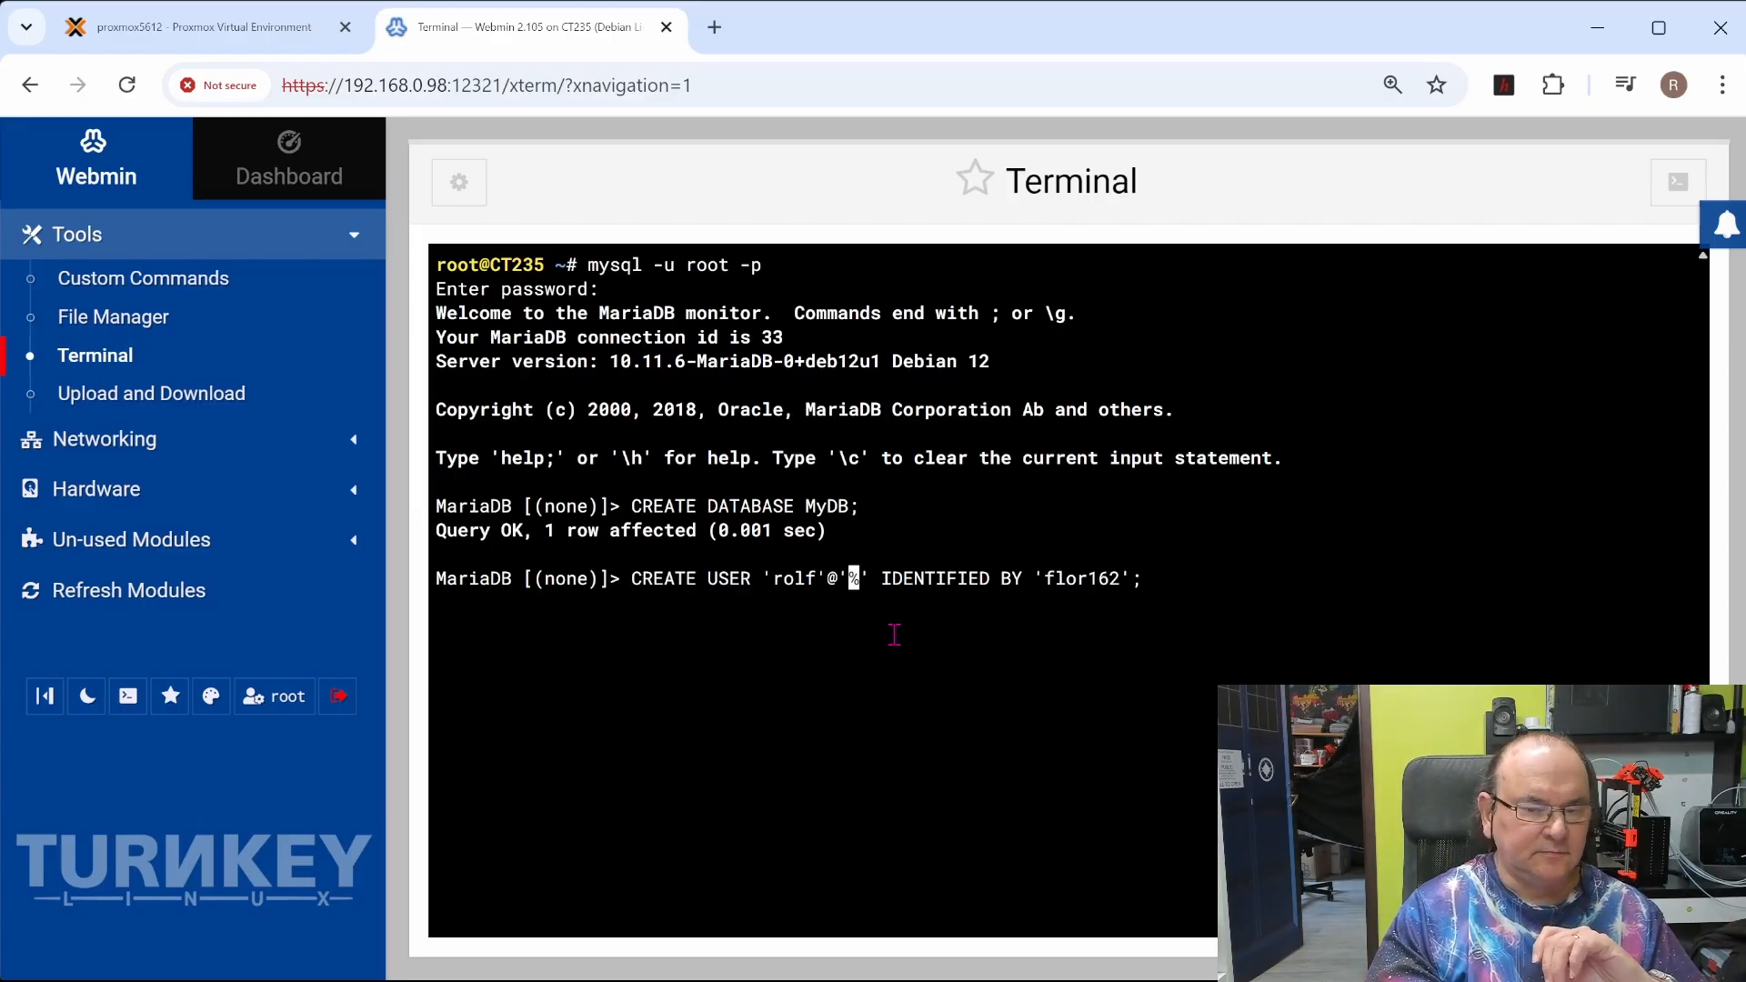
{"action": "key", "text": "Return"}
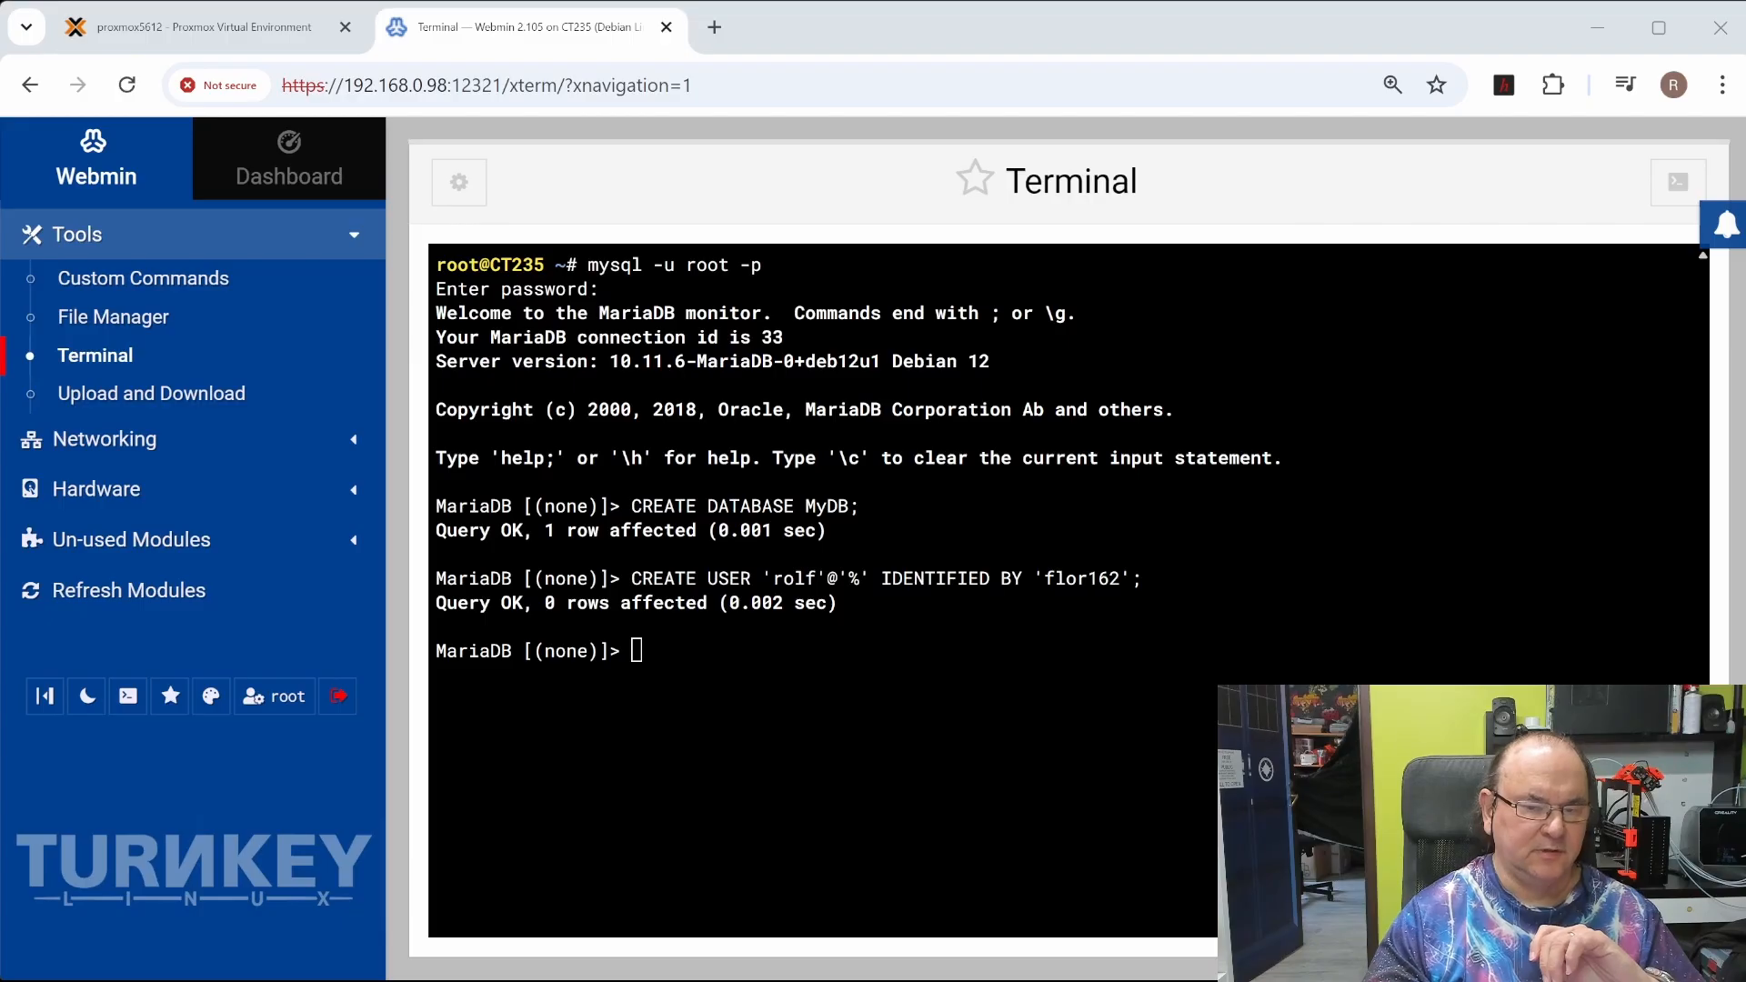
{"action": "left_click", "coordinate": [720, 655]}
- Grant 'rolf'@'%' all privileges on MyDB.*
{"action": "type", "text": "GRANT ALL PRIVILEGES ON MyDB.* TO 'rolf'@'%';"}
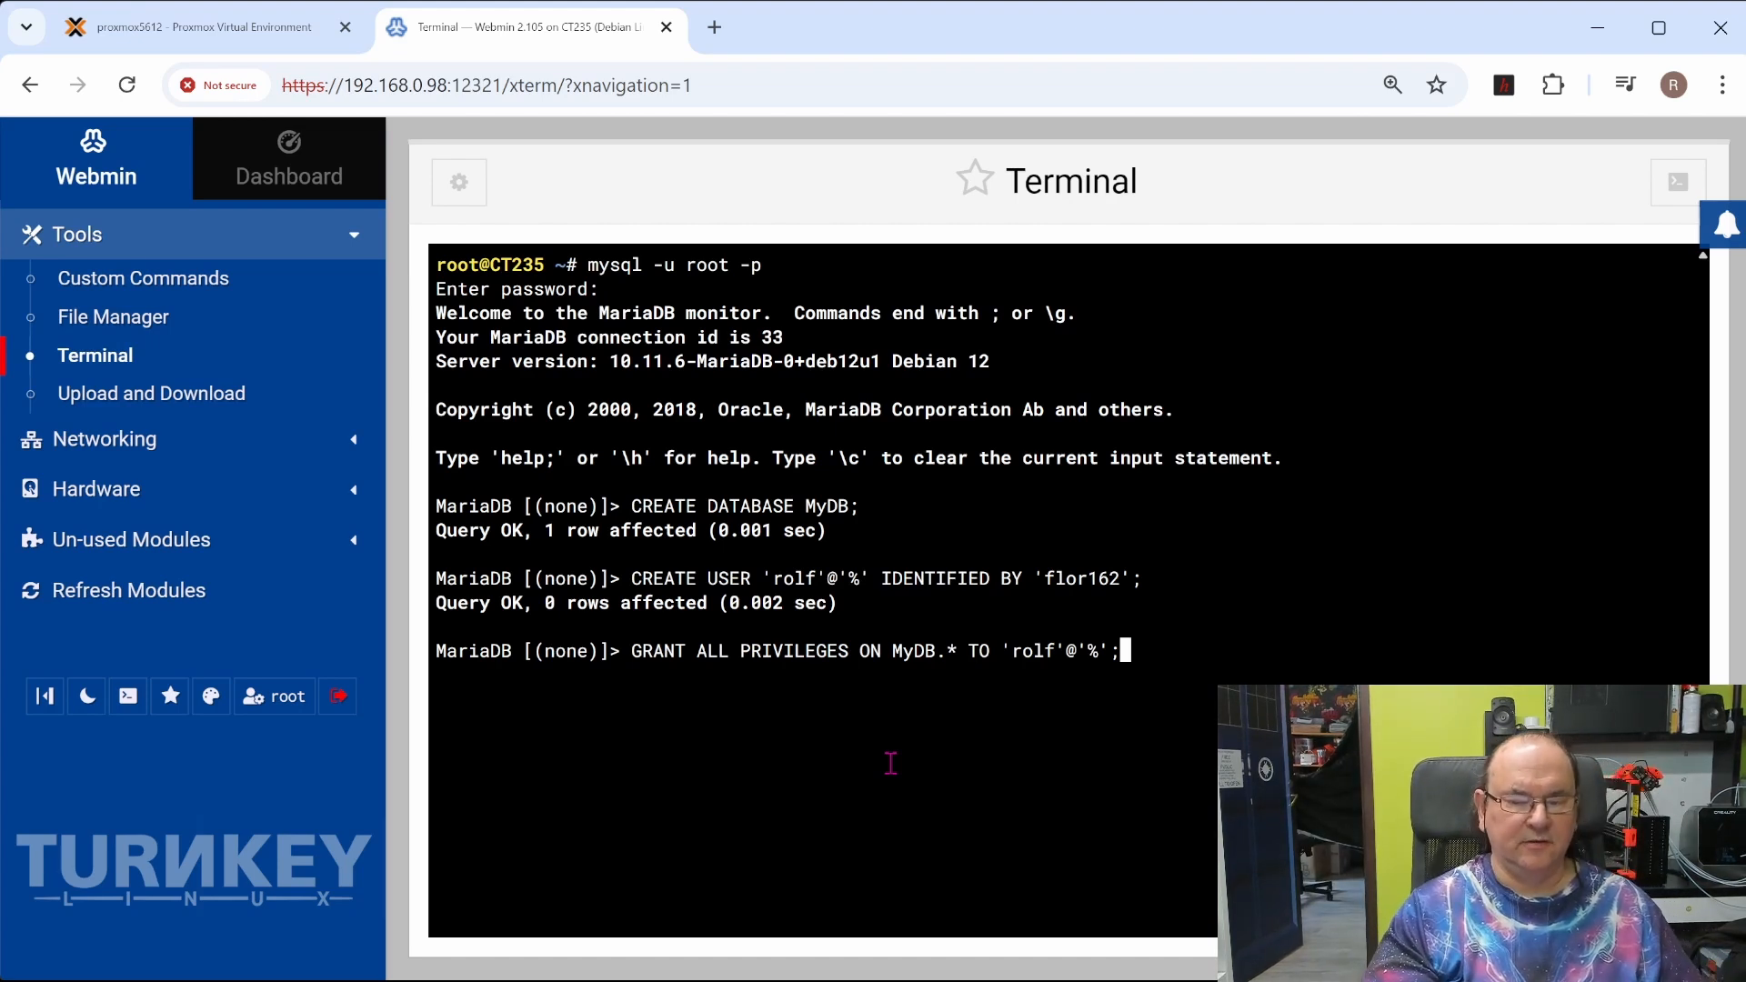
{"action": "key", "text": "Left"}
{"action": "key", "text": "Left"}
{"action": "key", "text": "Left"}
{"action": "key", "text": "Left"}
{"action": "key", "text": "Left"}
{"action": "key", "text": "Left"}
{"action": "key", "text": "Left"}
{"action": "key", "text": "Left"}
{"action": "key", "text": "Left"}
{"action": "key", "text": "Left"}
{"action": "key", "text": "Left"}
{"action": "key", "text": "Left"}
{"action": "key", "text": "Left"}
{"action": "key", "text": "Left"}
{"action": "key", "text": "Left"}
{"action": "key", "text": "Left"}
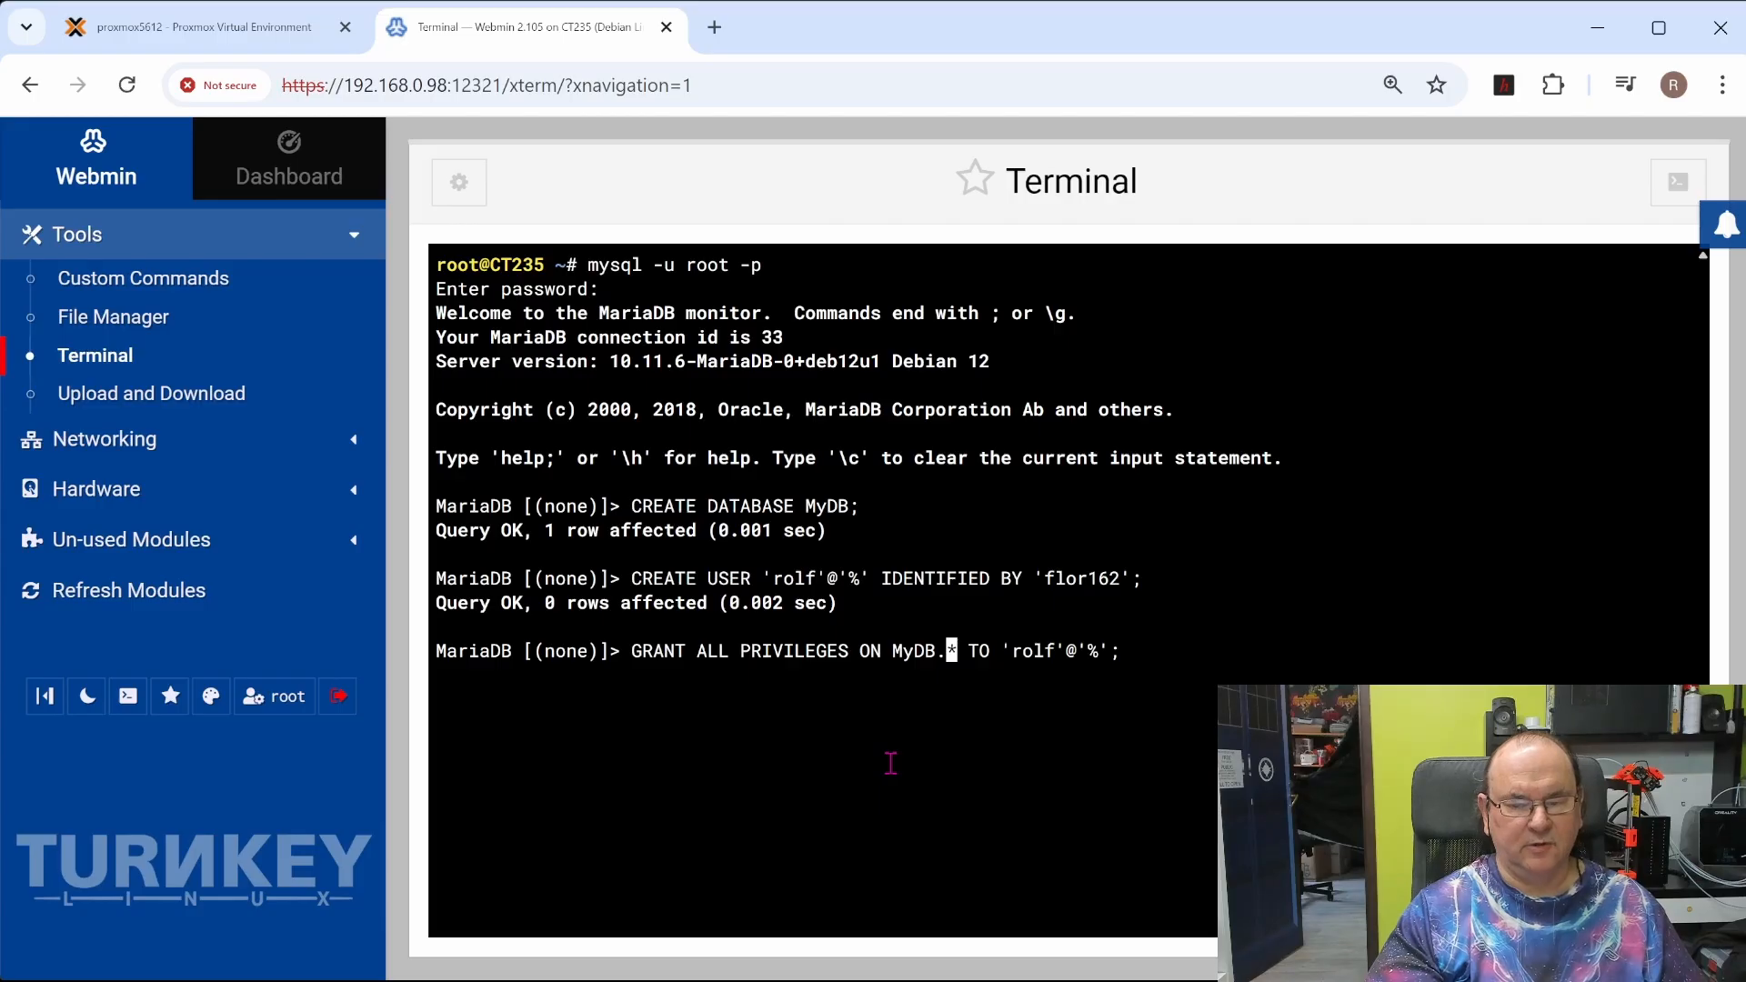
{"action": "key", "text": "Right"}
{"action": "key", "text": "Right"}
{"action": "key", "text": "Right"}
{"action": "key", "text": "Right"}
{"action": "key", "text": "Right"}
{"action": "key", "text": "Right"}
{"action": "key", "text": "Right"}
{"action": "key", "text": "Right"}
{"action": "key", "text": "Right"}
{"action": "key", "text": "Right"}
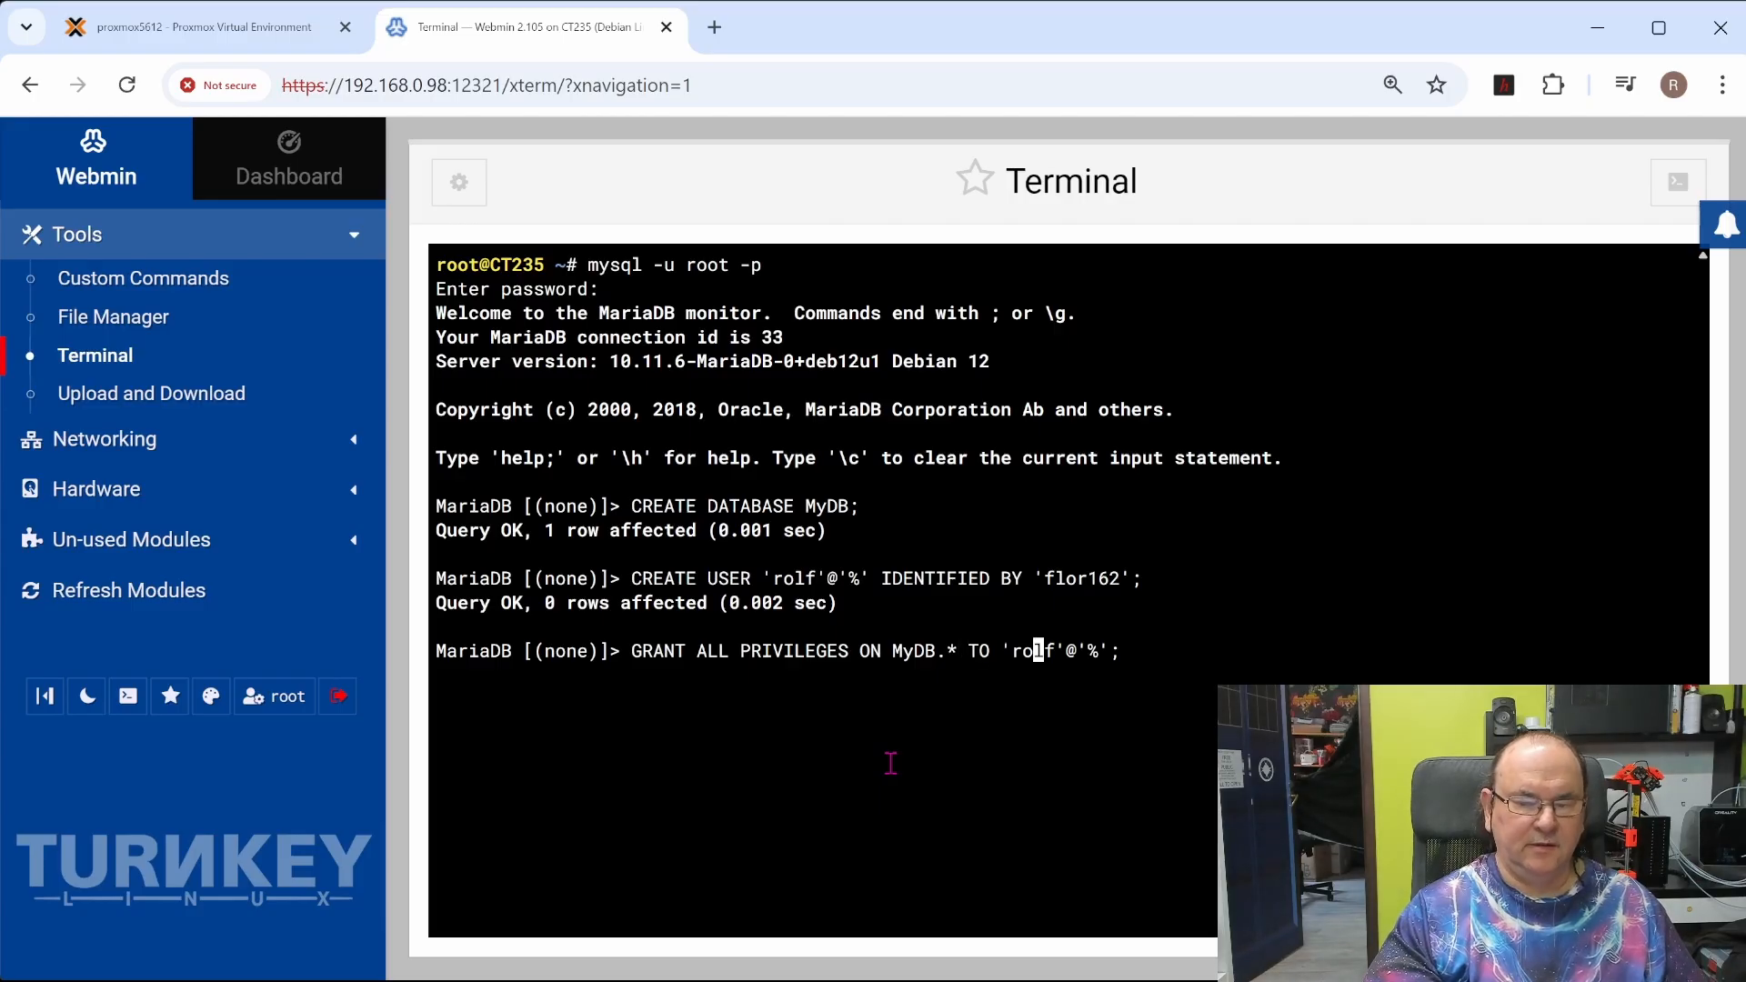
{"action": "key", "text": "Right"}
{"action": "key", "text": "Right"}
{"action": "key", "text": "Right"}
{"action": "key", "text": "Right"}
{"action": "key", "text": "Right"}
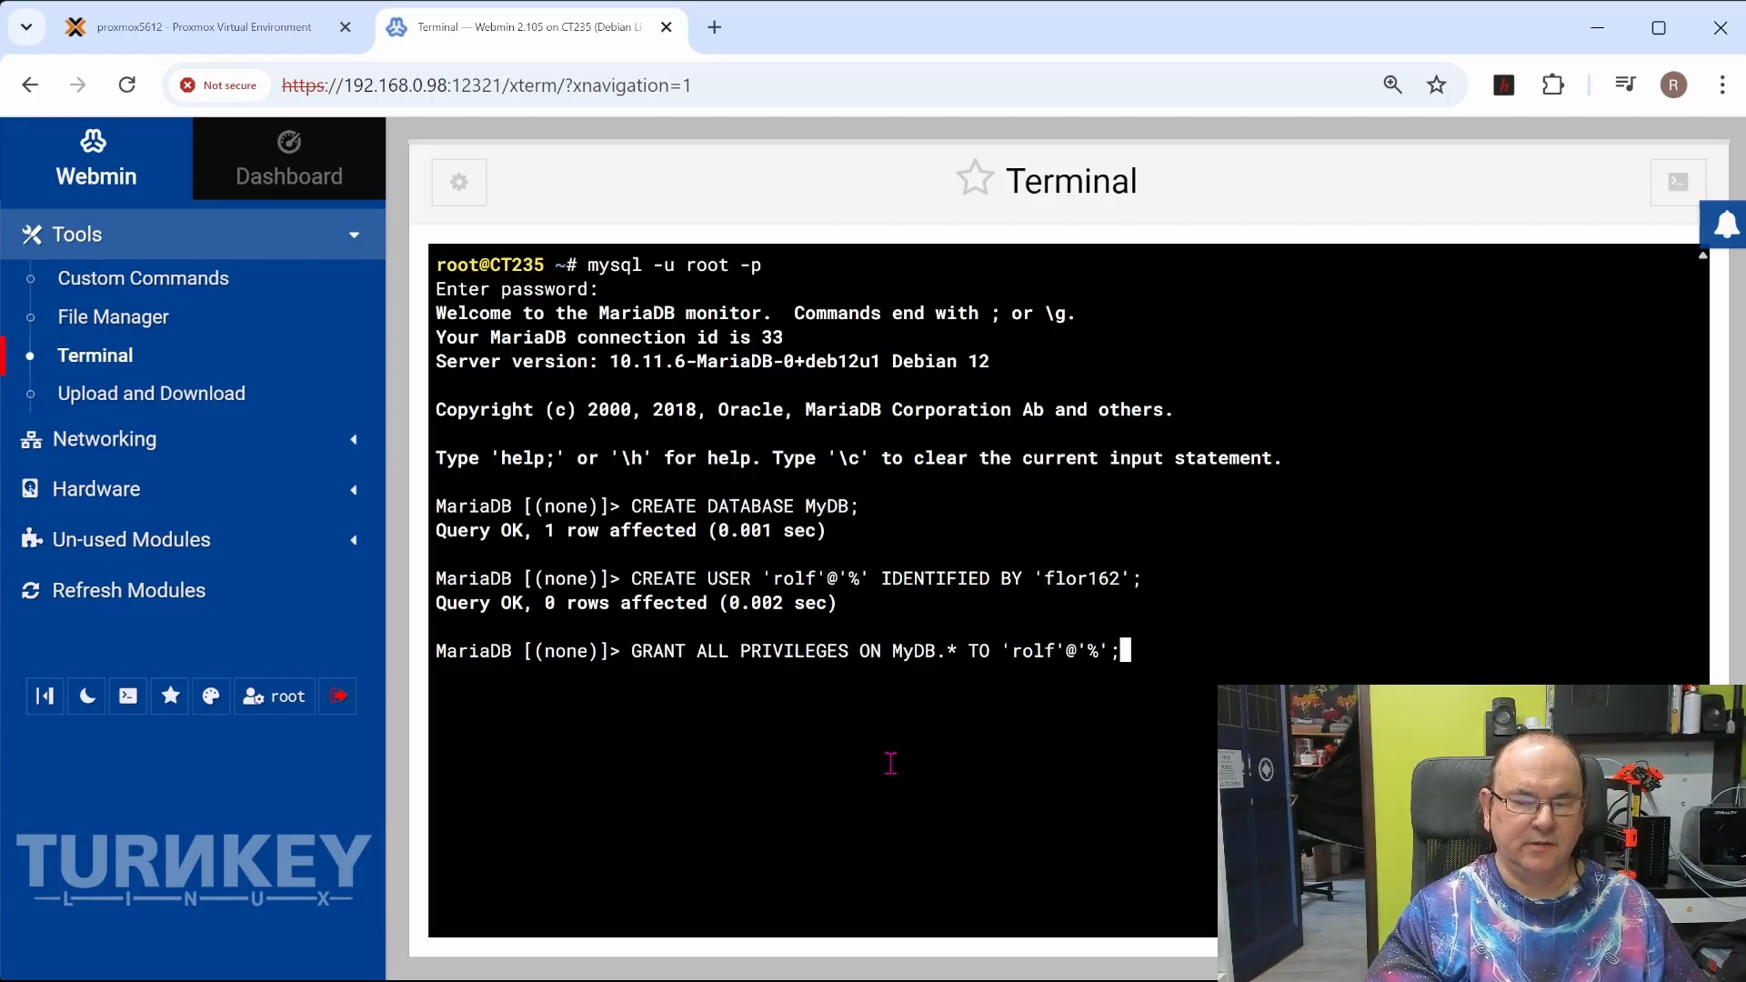
{"action": "key", "text": "Left"}
{"action": "key", "text": "Left"}
{"action": "key", "text": "Left"}
{"action": "key", "text": "Left"}
{"action": "key", "text": "Left"}
{"action": "key", "text": "Left"}
{"action": "key", "text": "Left"}
{"action": "key", "text": "Left"}
{"action": "key", "text": "Left"}
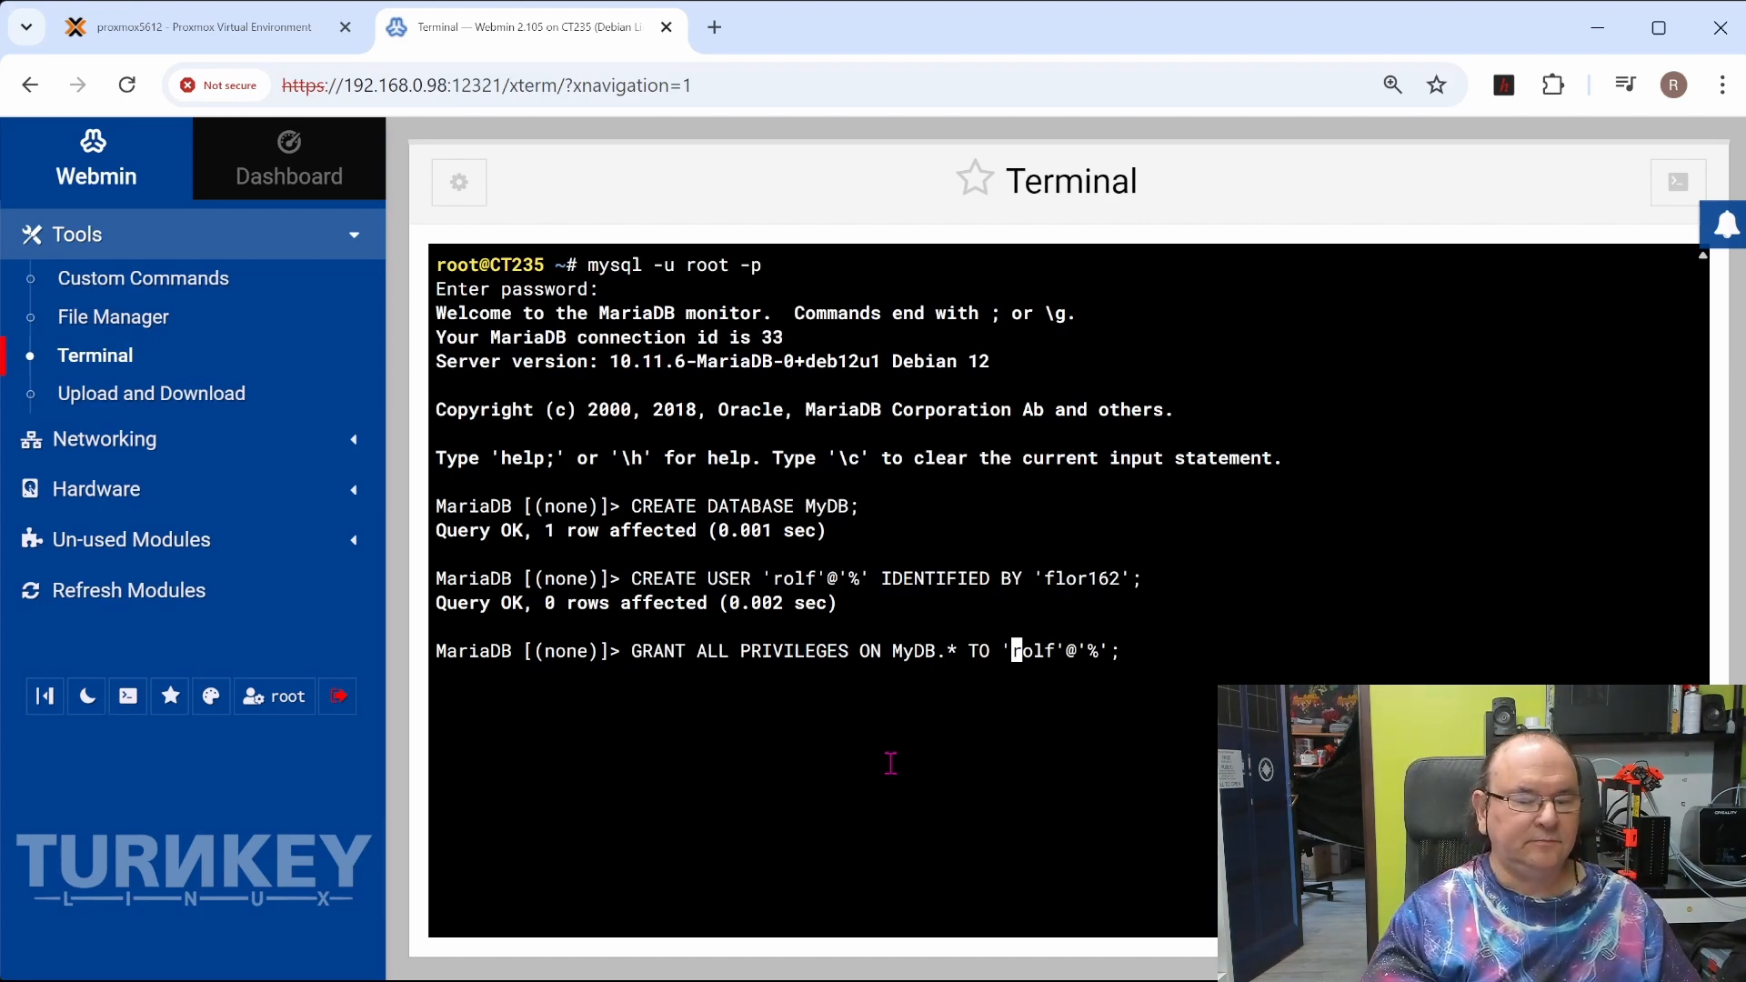
{"action": "key", "text": "Return"}
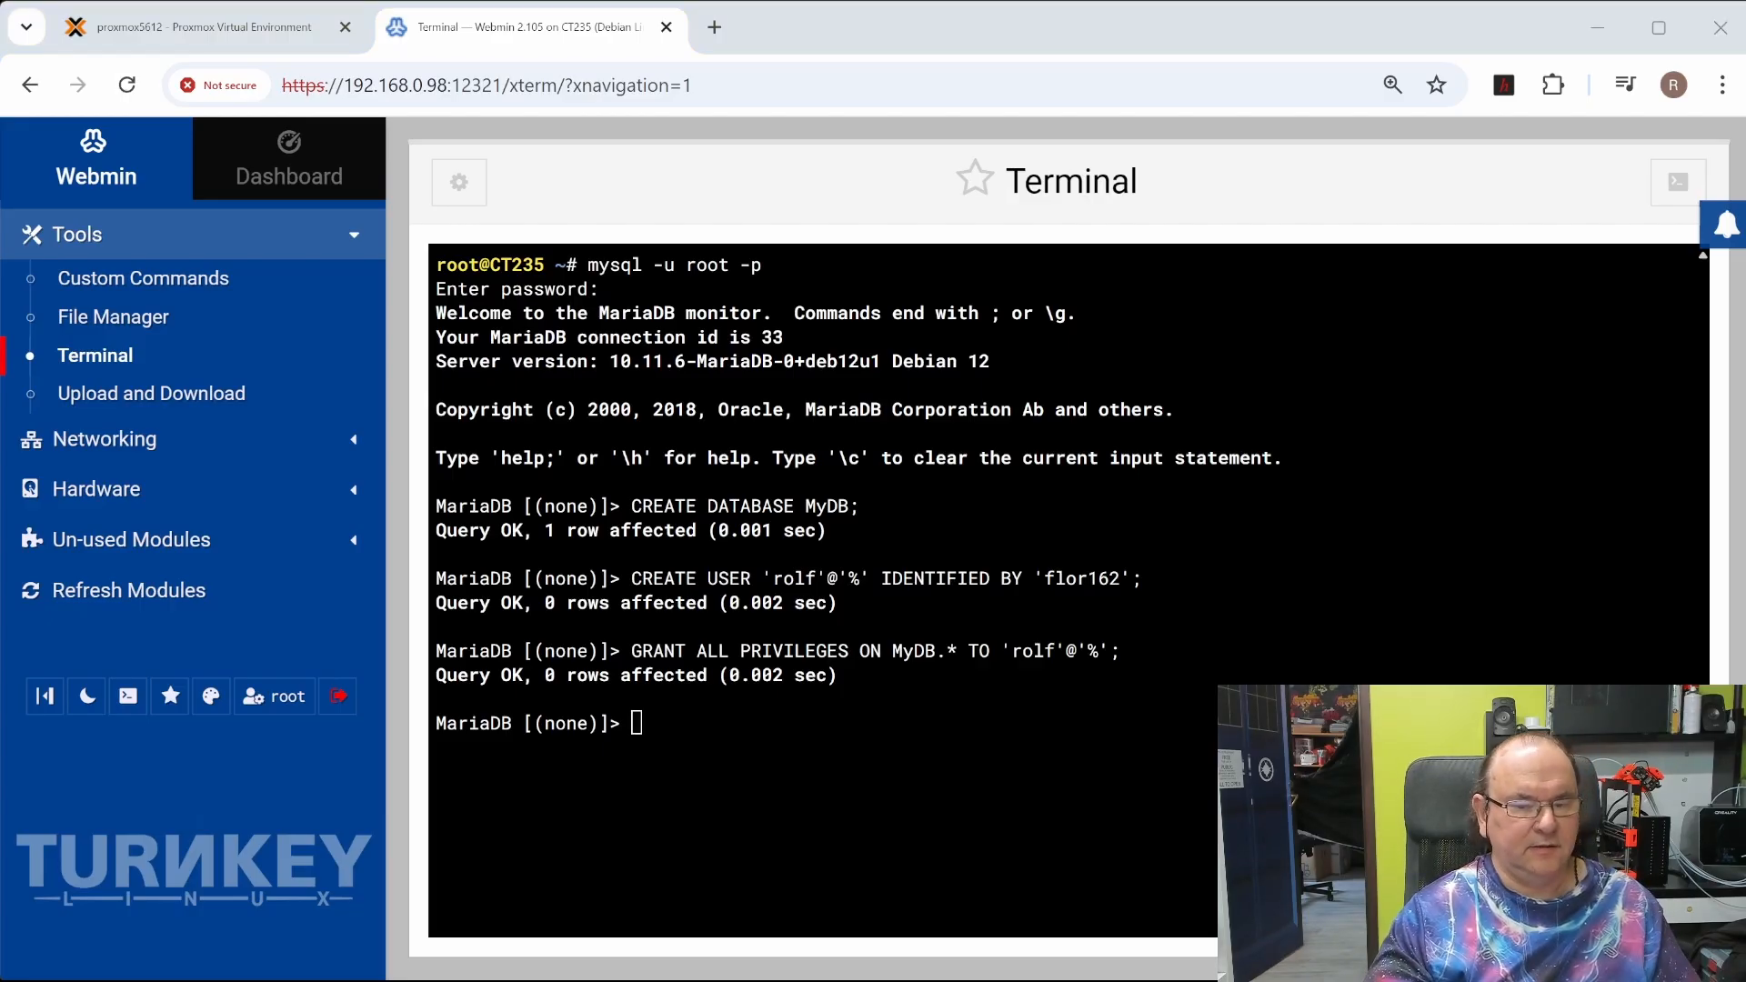
- Reload the privilege tables with FLUSH PRIVILEGES
{"action": "left_click", "coordinate": [924, 696]}
{"action": "type", "text": "FLUSH PRIVILEGES;"}
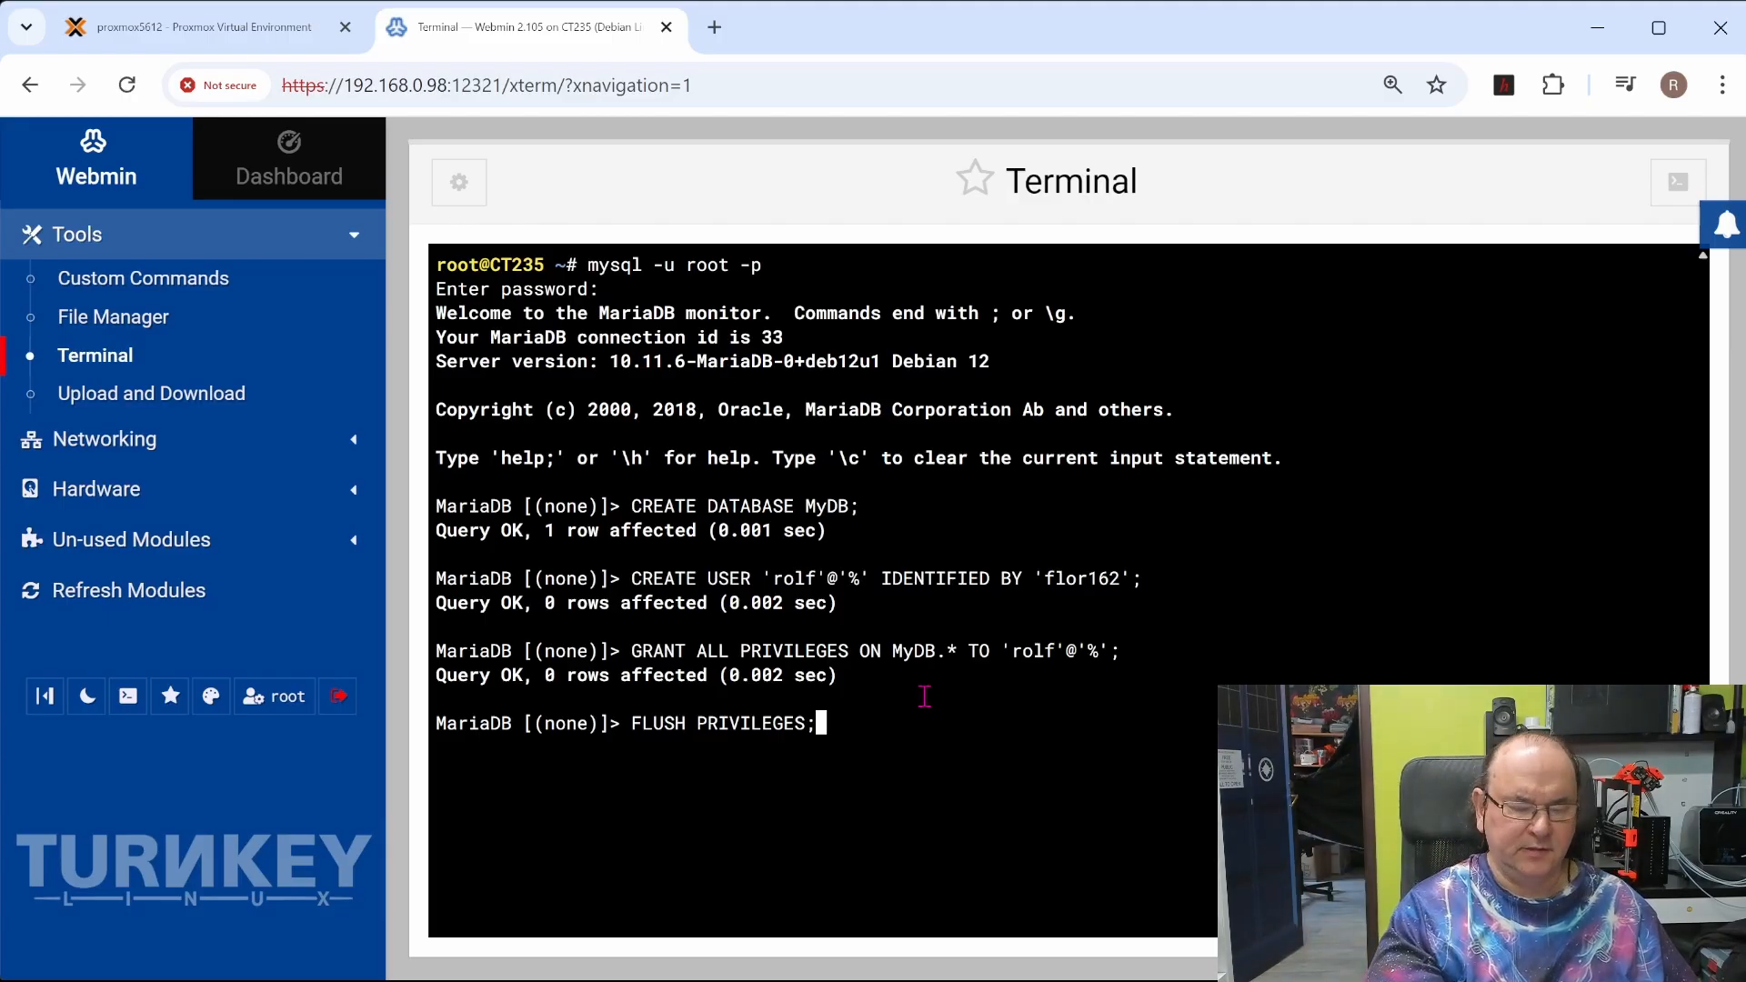
{"action": "key", "text": "Return"}
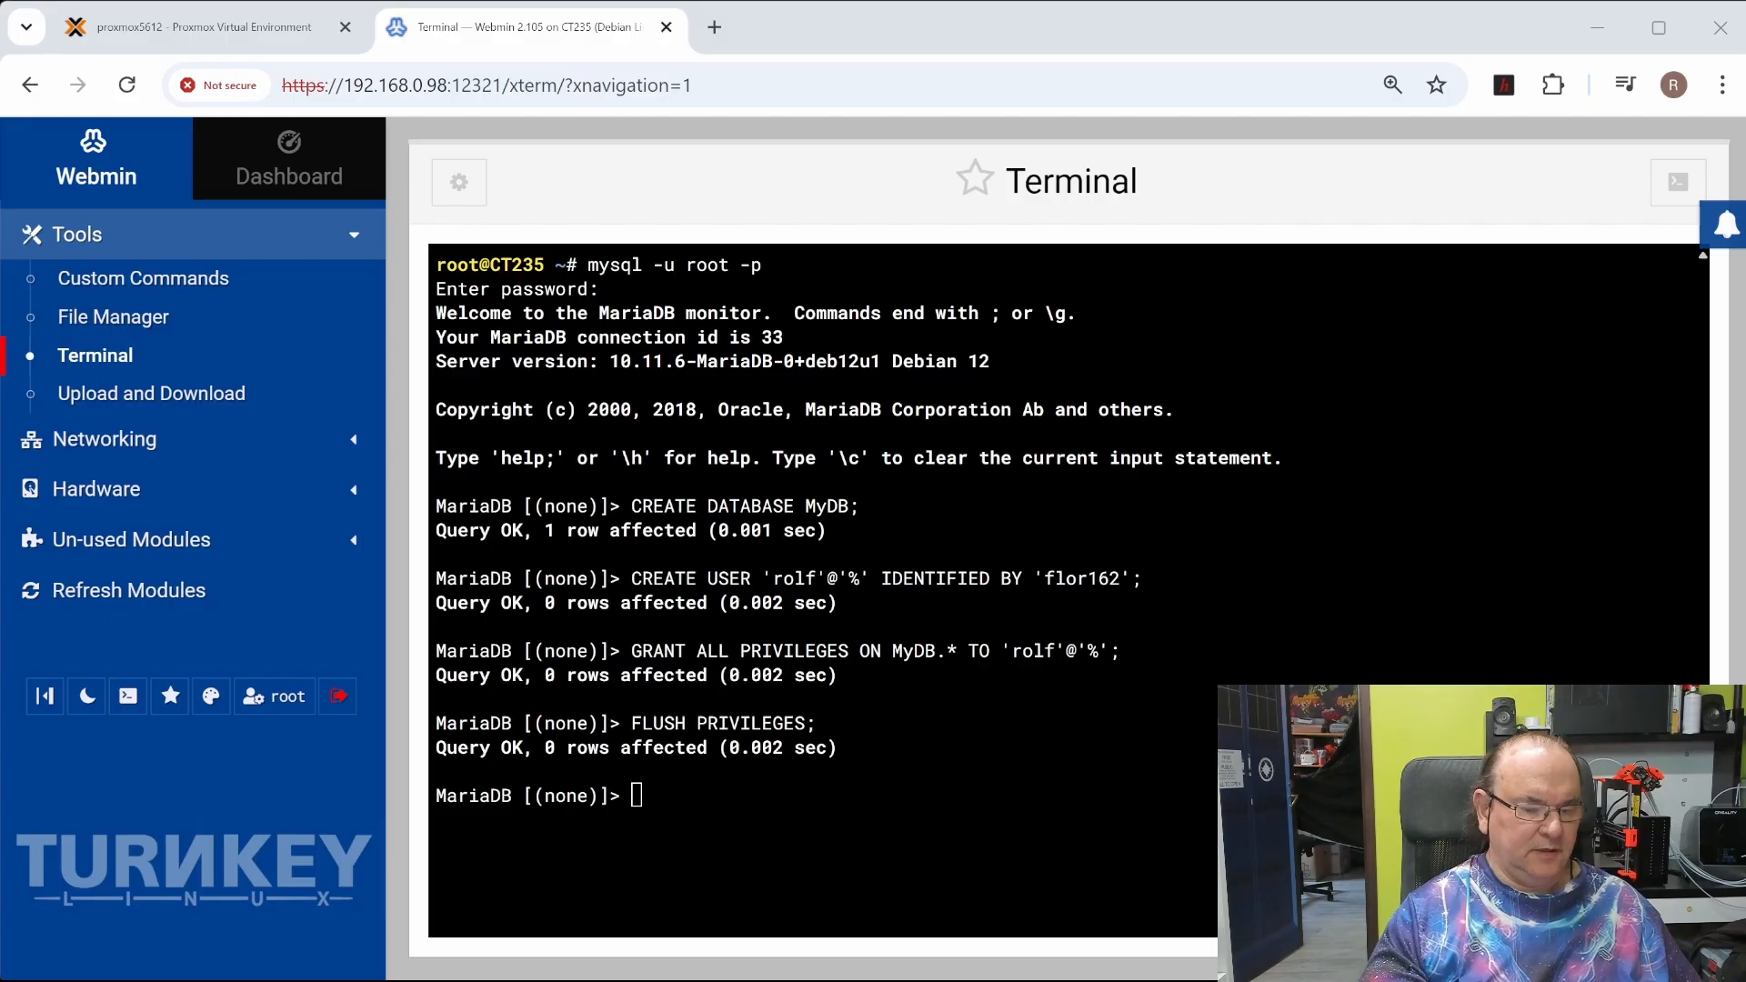
- List all databases and pick out MyDB among the built-in system databases
{"action": "key", "text": "alt+Tab"}
{"action": "type", "text": "SHOW DATABASES;"}
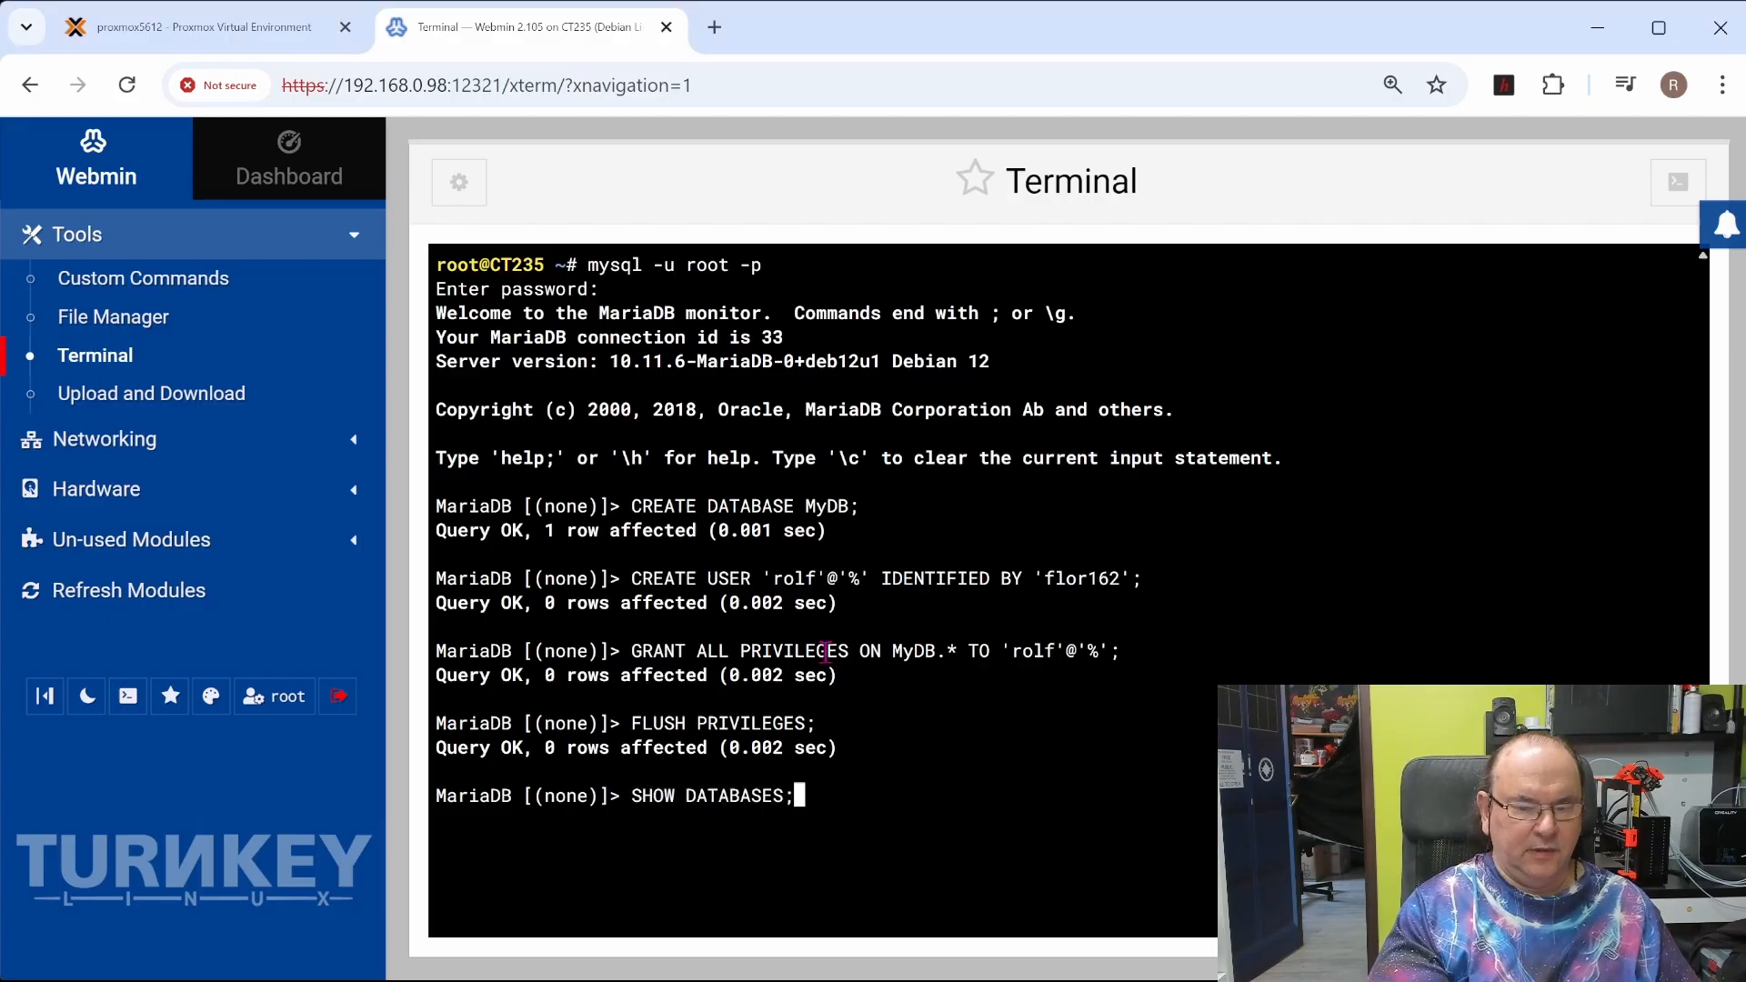
{"action": "key", "text": "Return"}
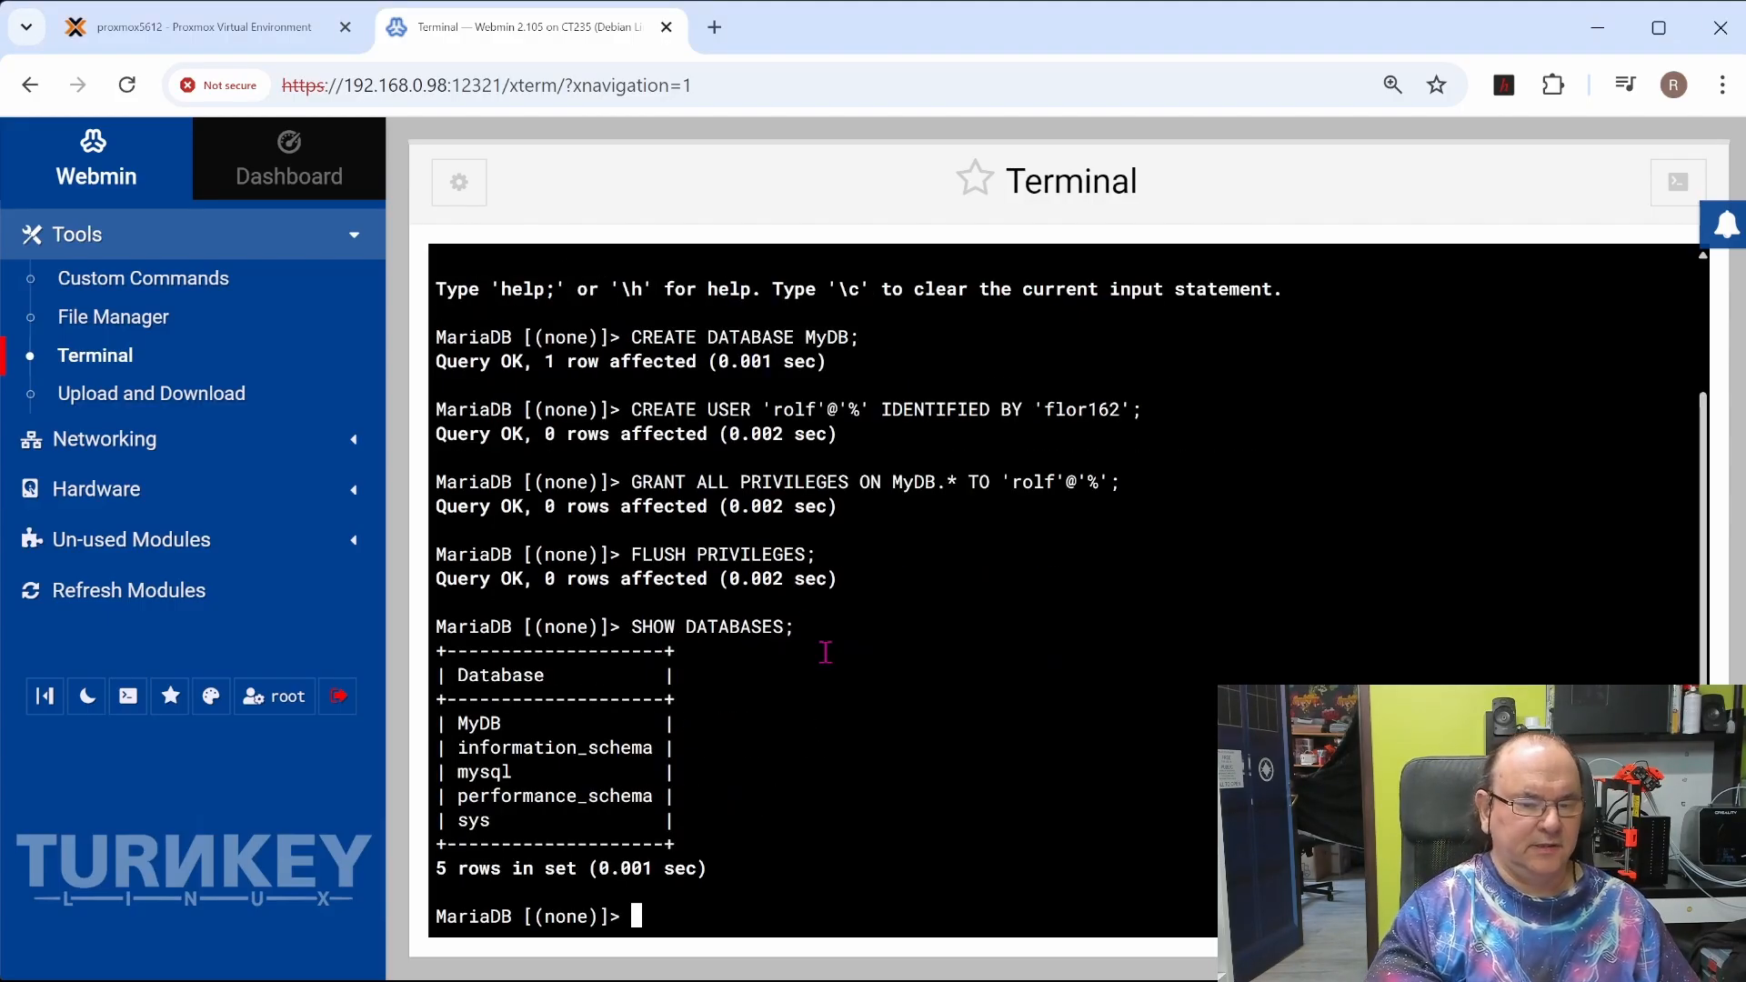
{"action": "left_click_drag", "start_coordinate": [456, 747], "coordinate": [634, 811]}
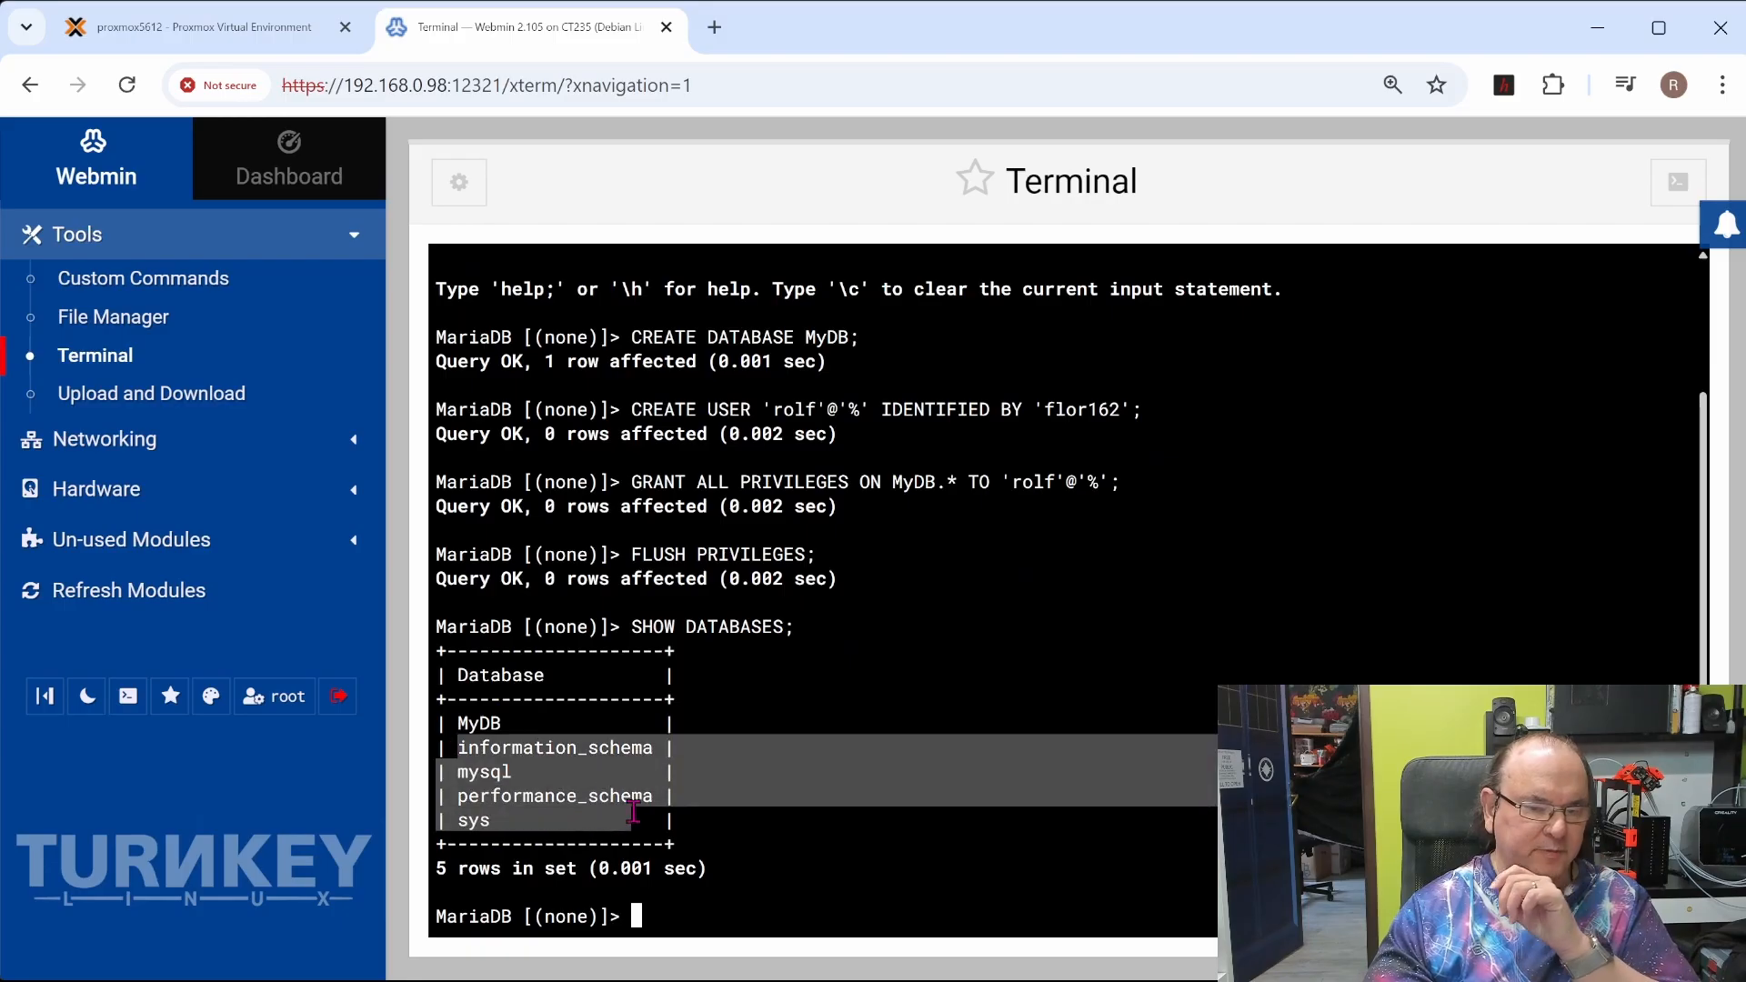
{"action": "left_click", "coordinate": [542, 706]}
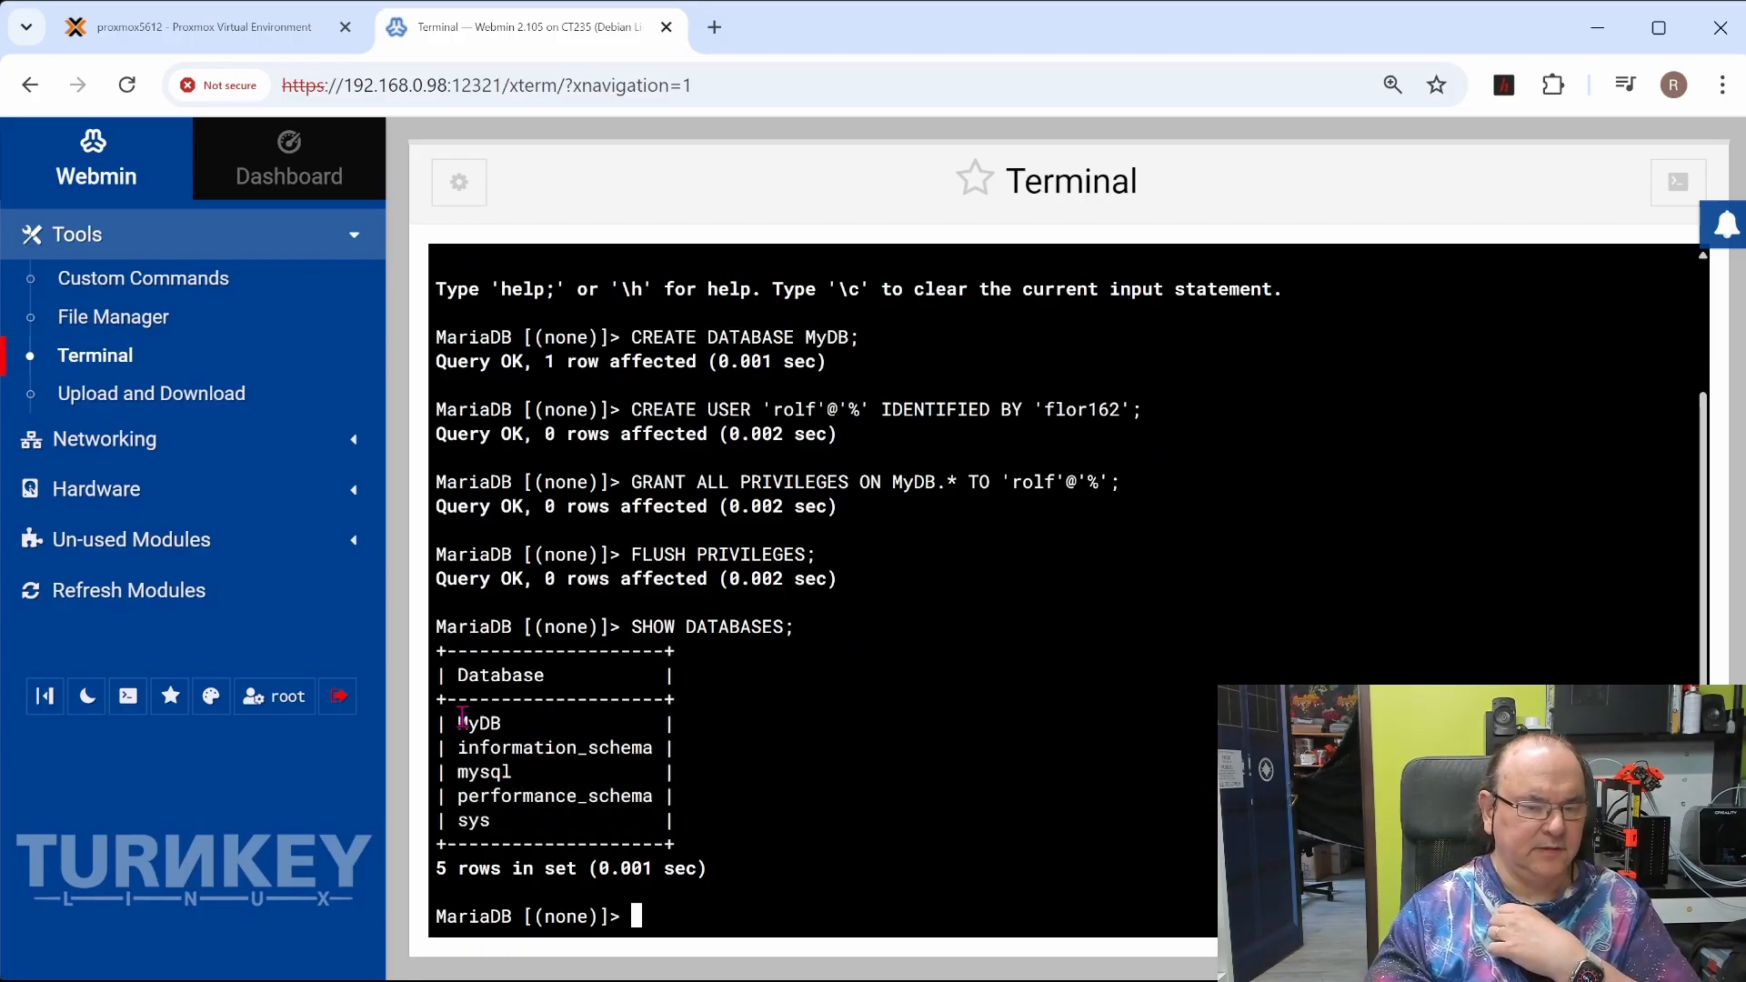
{"action": "left_click_drag", "start_coordinate": [461, 720], "coordinate": [511, 724]}
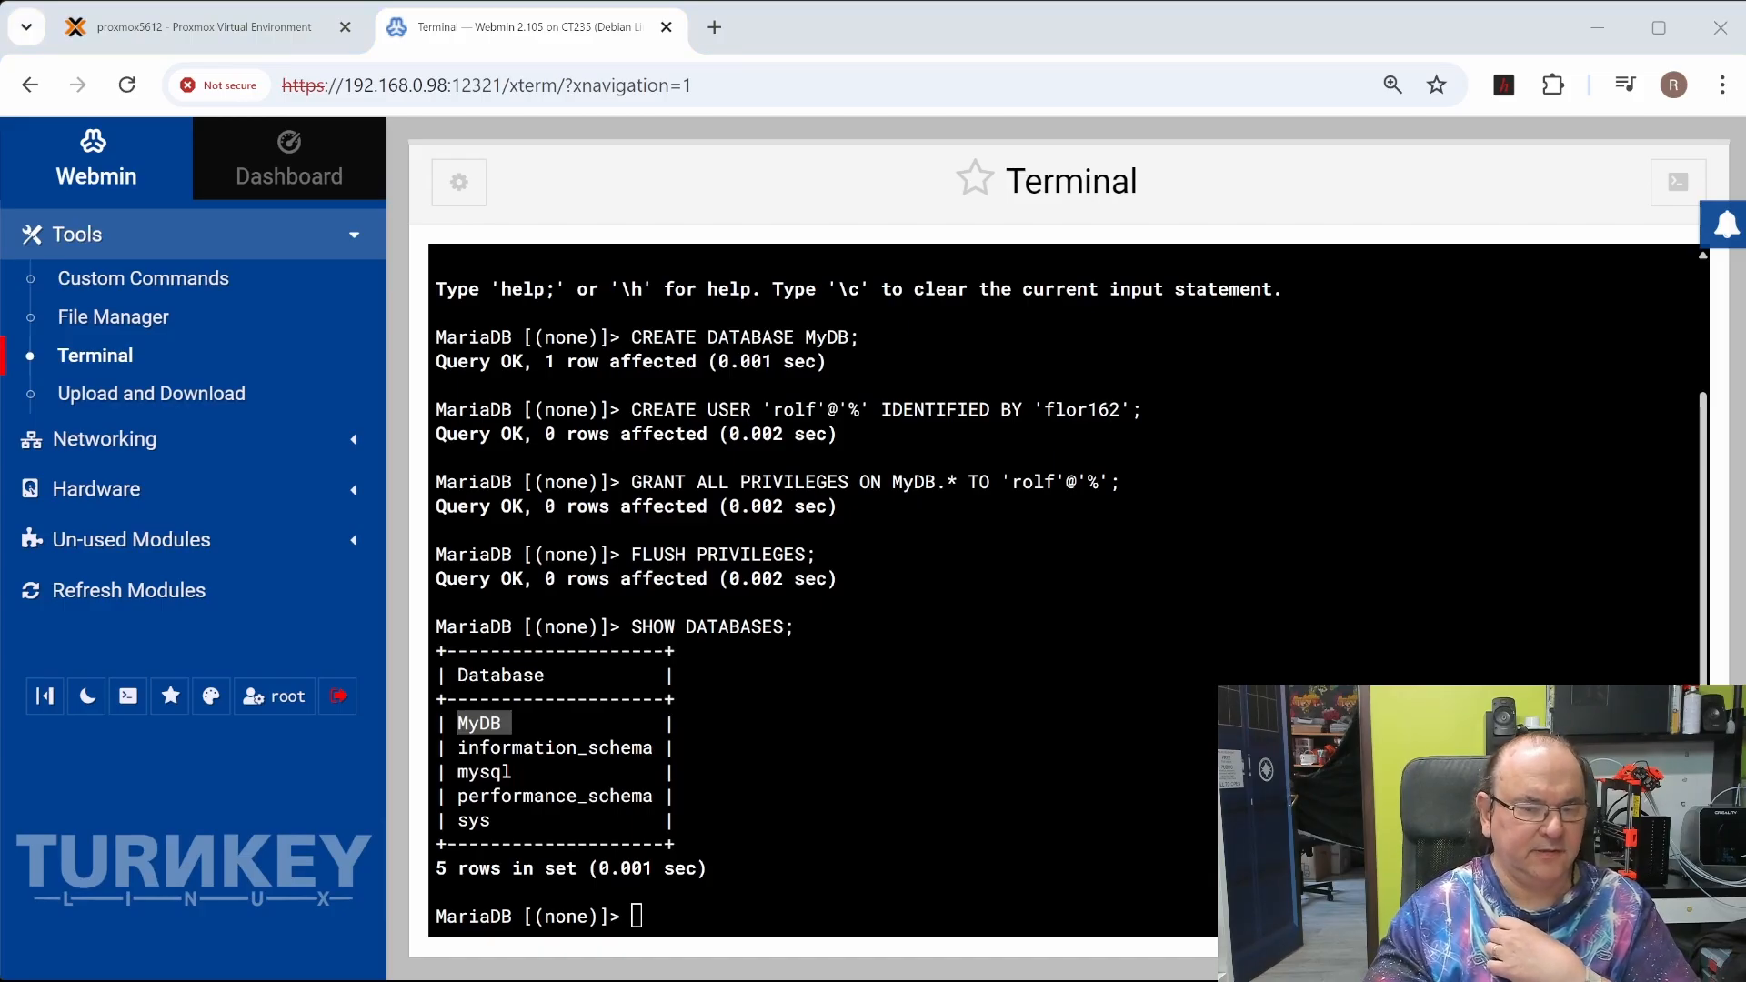
{"action": "left_click", "coordinate": [908, 647]}
- Query users and hosts, distinguishing rolf's '%' remote entry from localhost-only users
{"action": "type", "text": "SELECT User, Host FROM mysql.user;"}
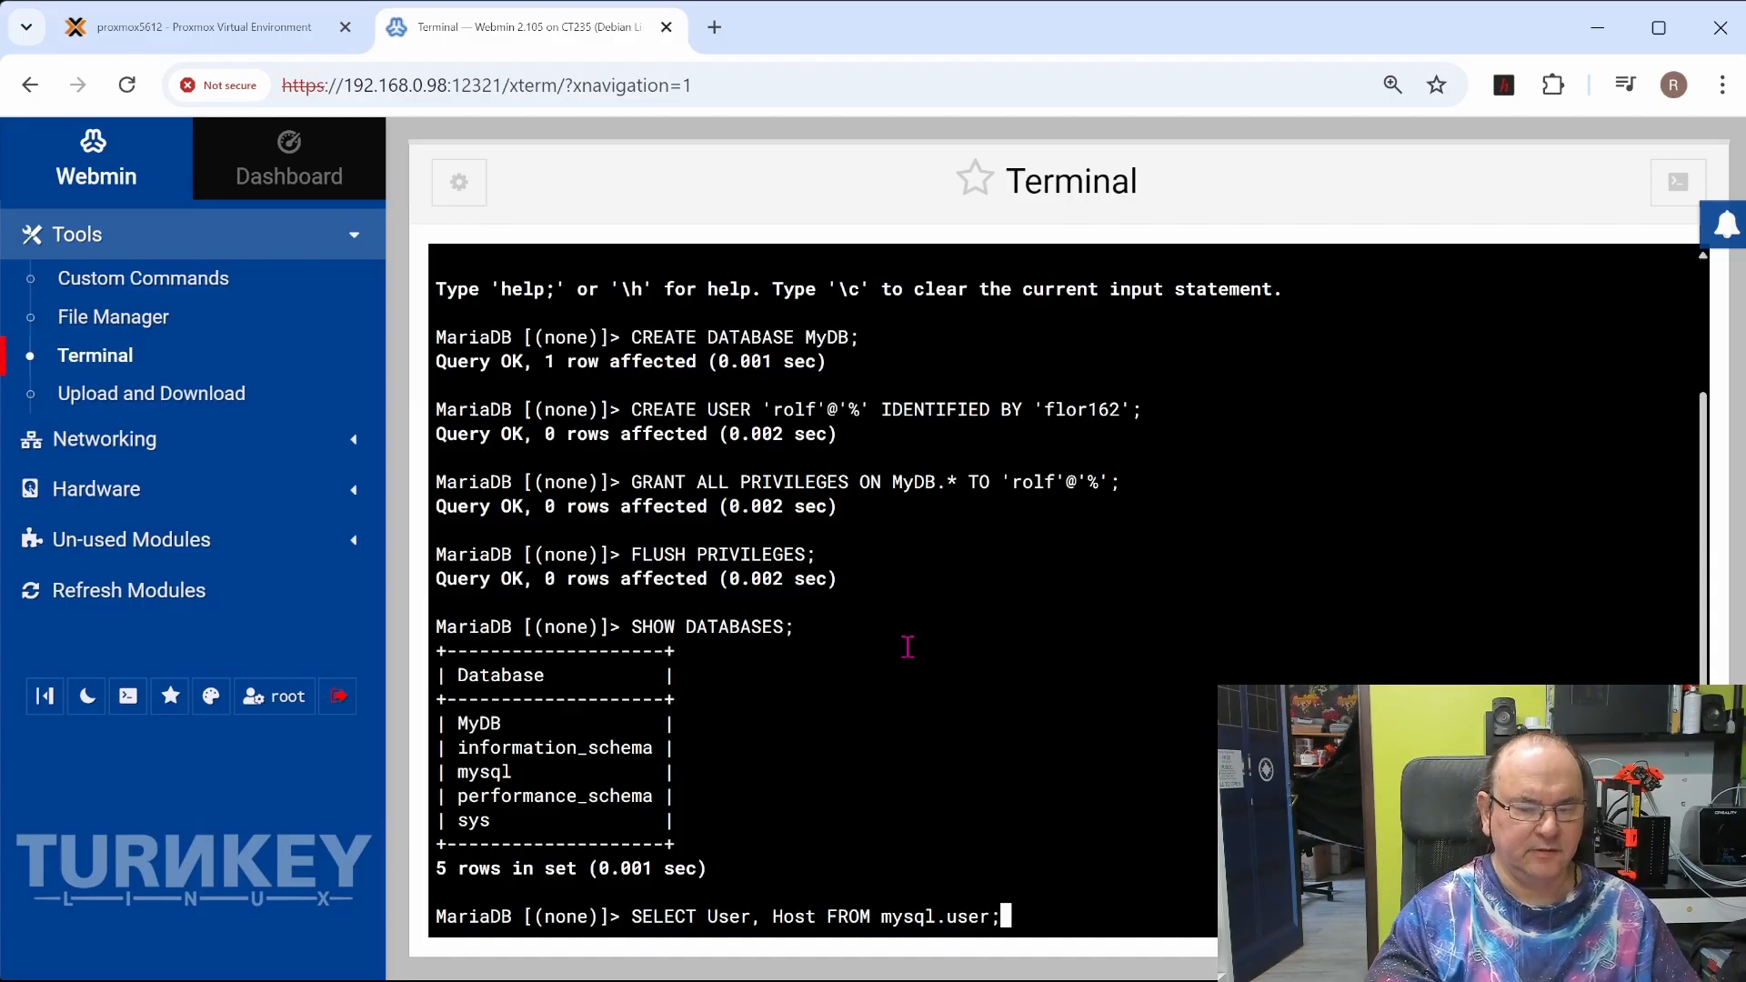
{"action": "key", "text": "Return"}
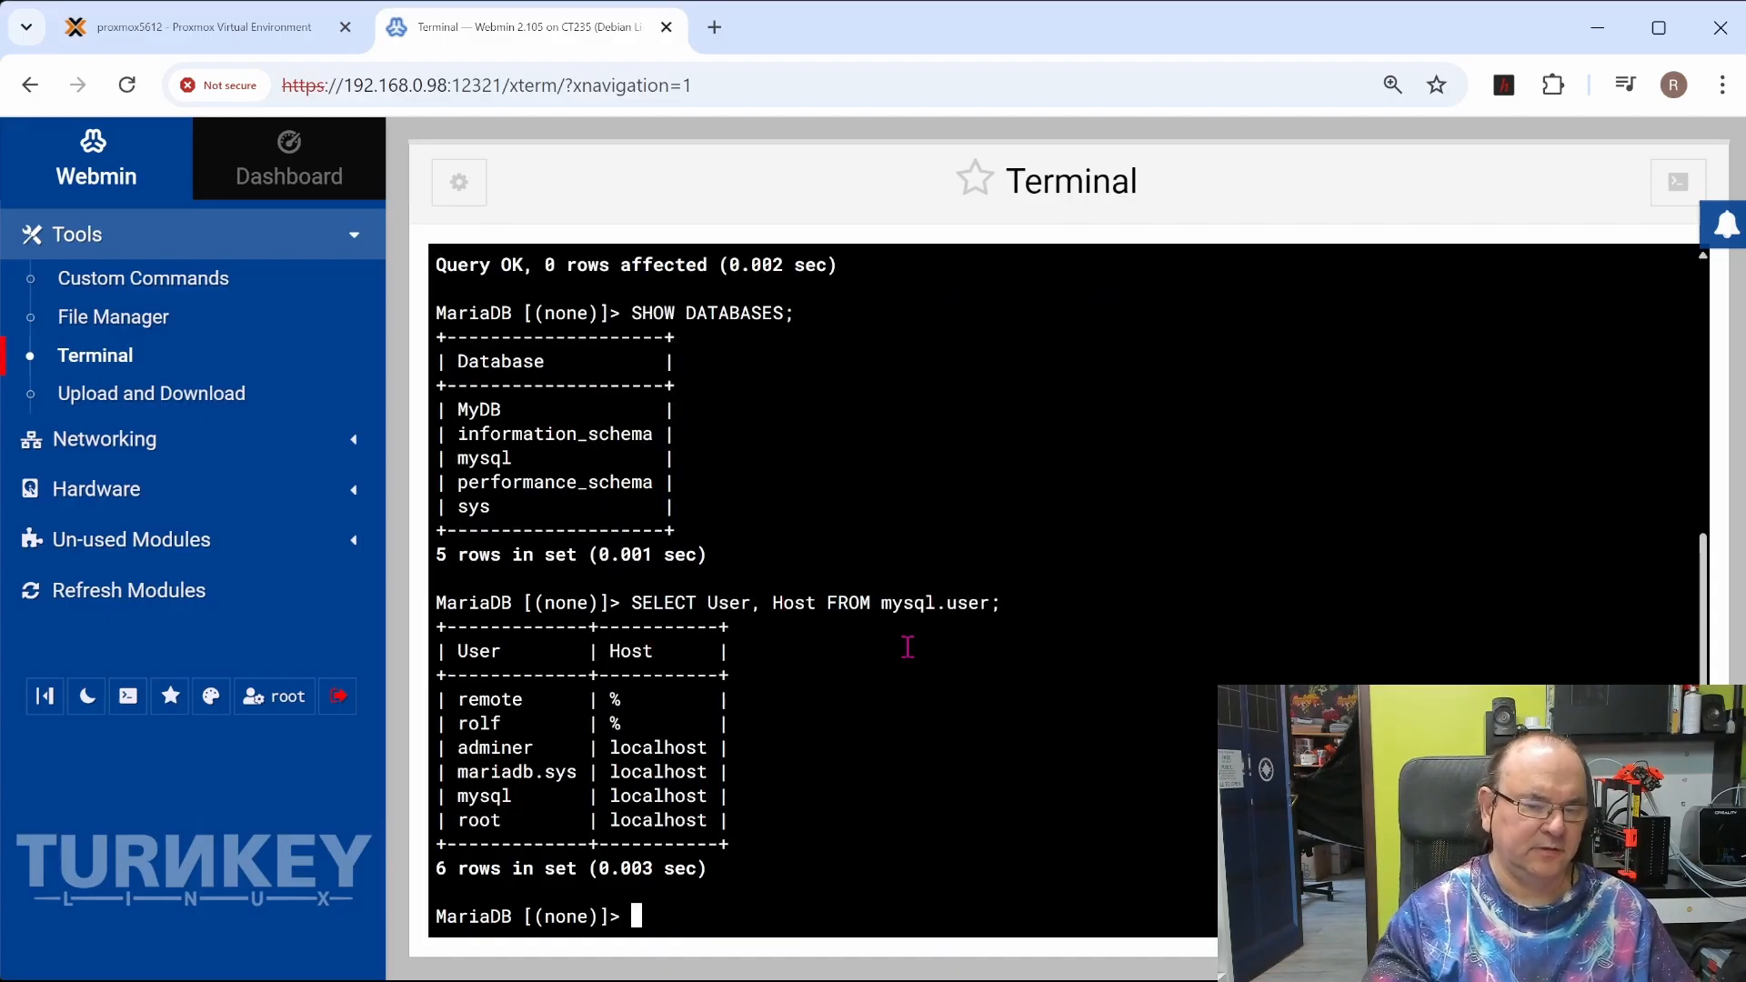
{"action": "left_click_drag", "start_coordinate": [457, 748], "coordinate": [687, 809]}
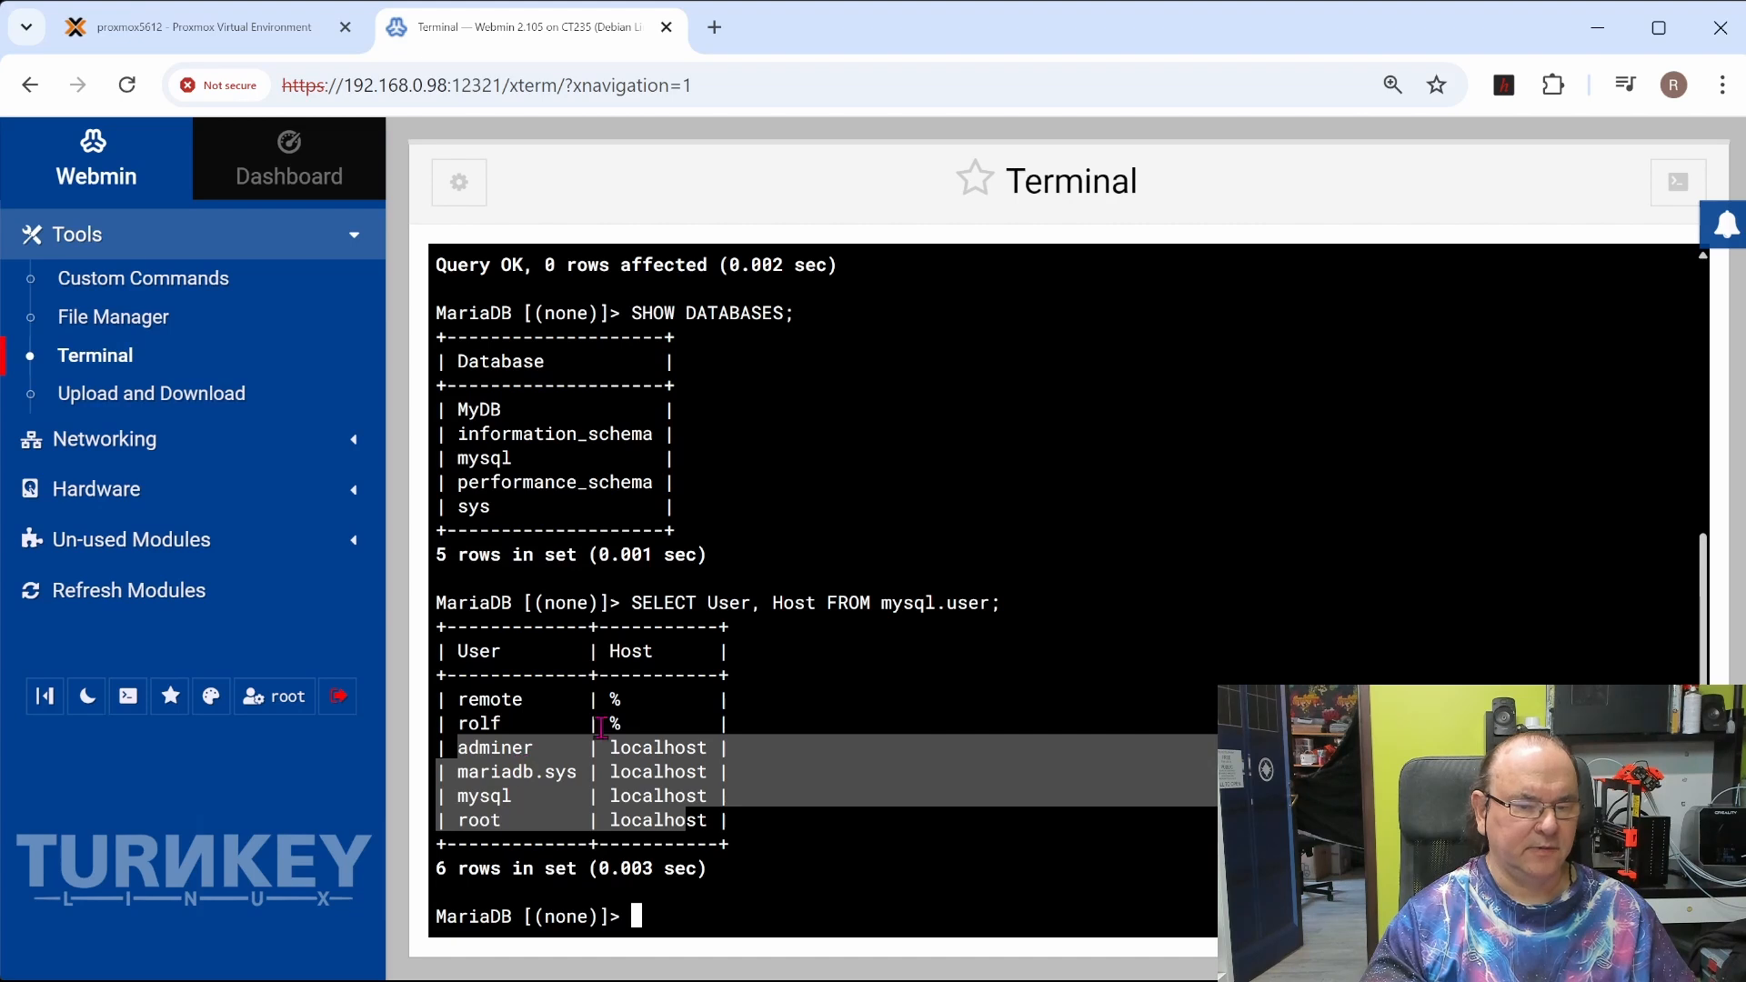
{"action": "left_click_drag", "start_coordinate": [457, 699], "coordinate": [641, 700]}
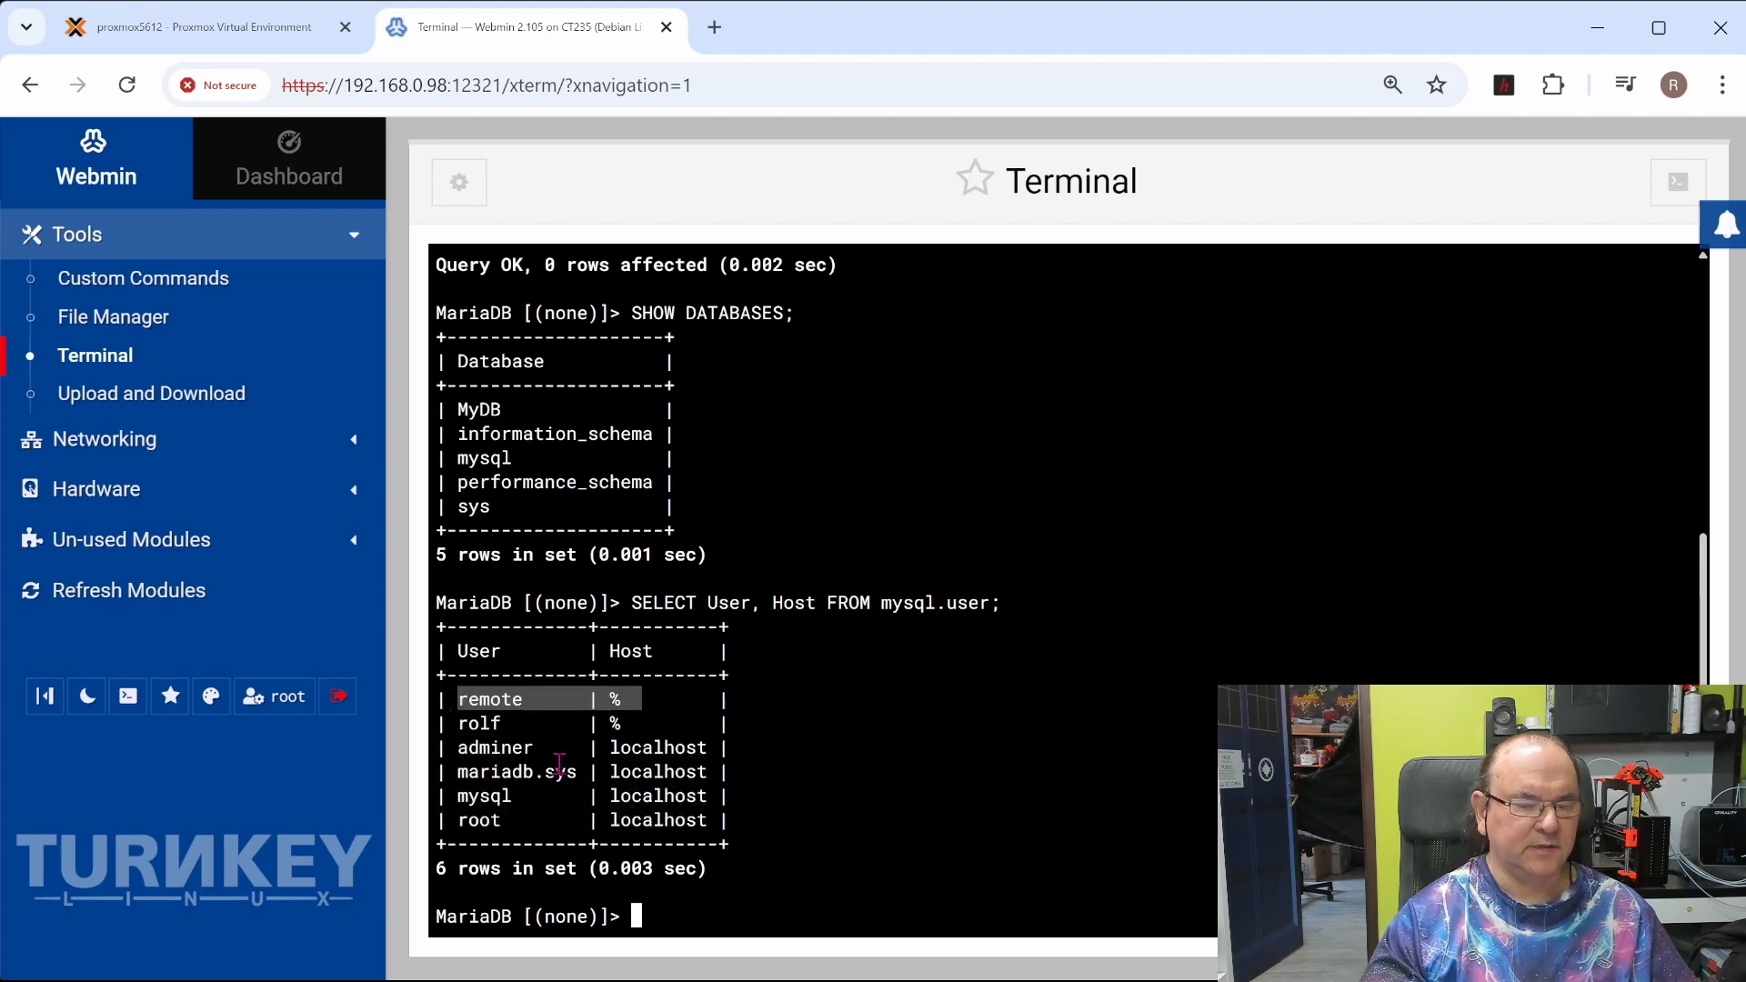
{"action": "left_click_drag", "start_coordinate": [458, 724], "coordinate": [535, 724]}
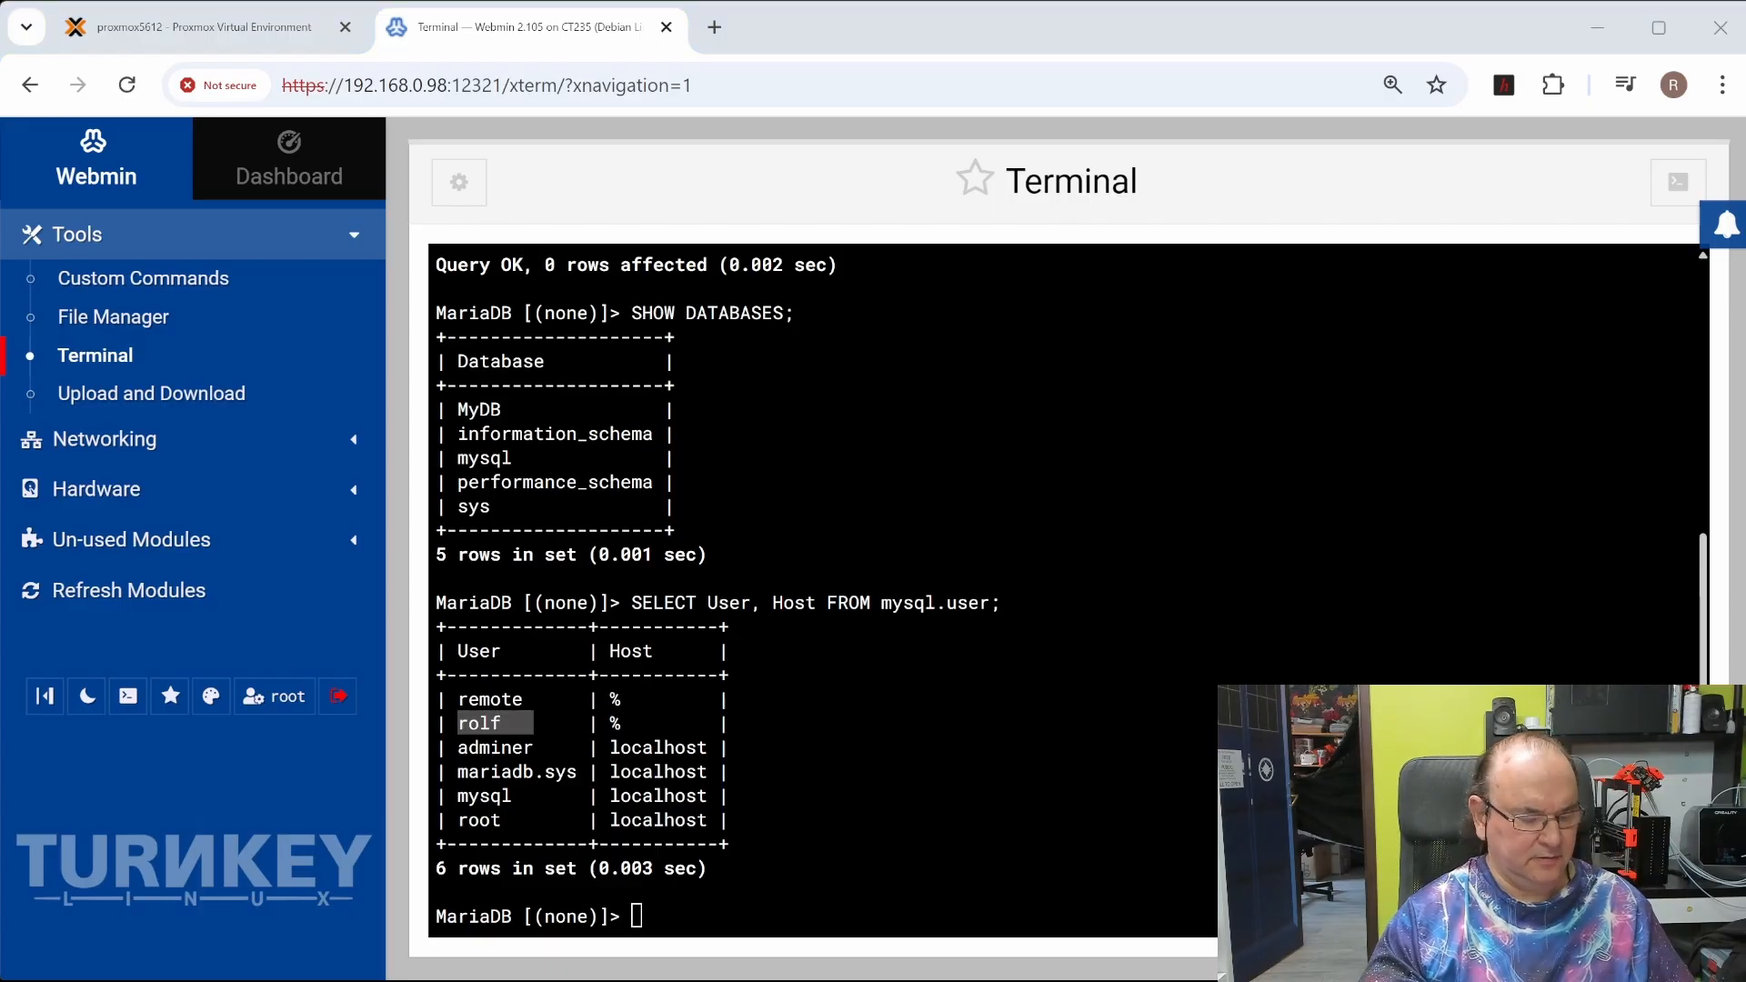
{"action": "left_click", "coordinate": [903, 685]}
- Query mysql.db for MyDB access and show the grants for 'rolf'@'%'
{"action": "type", "text": "SELECT User, Host, Db FROM mysql.db WHERE Db = 'MyDB';"}
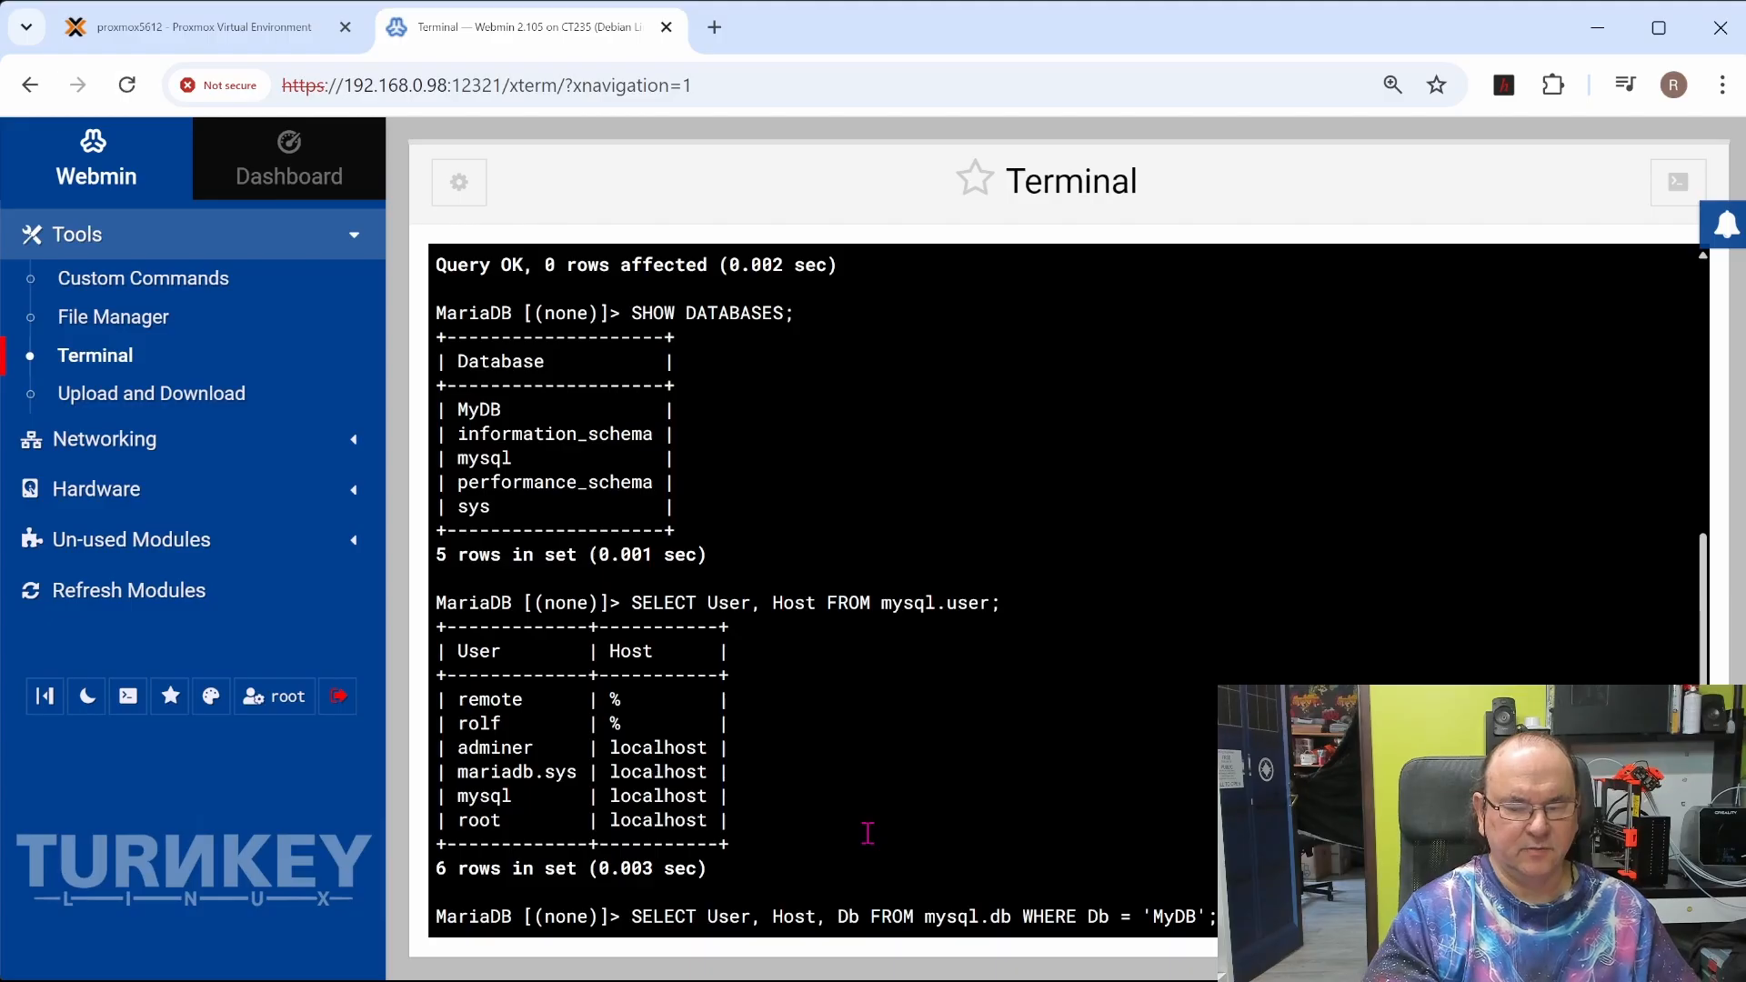
{"action": "key", "text": "Return"}
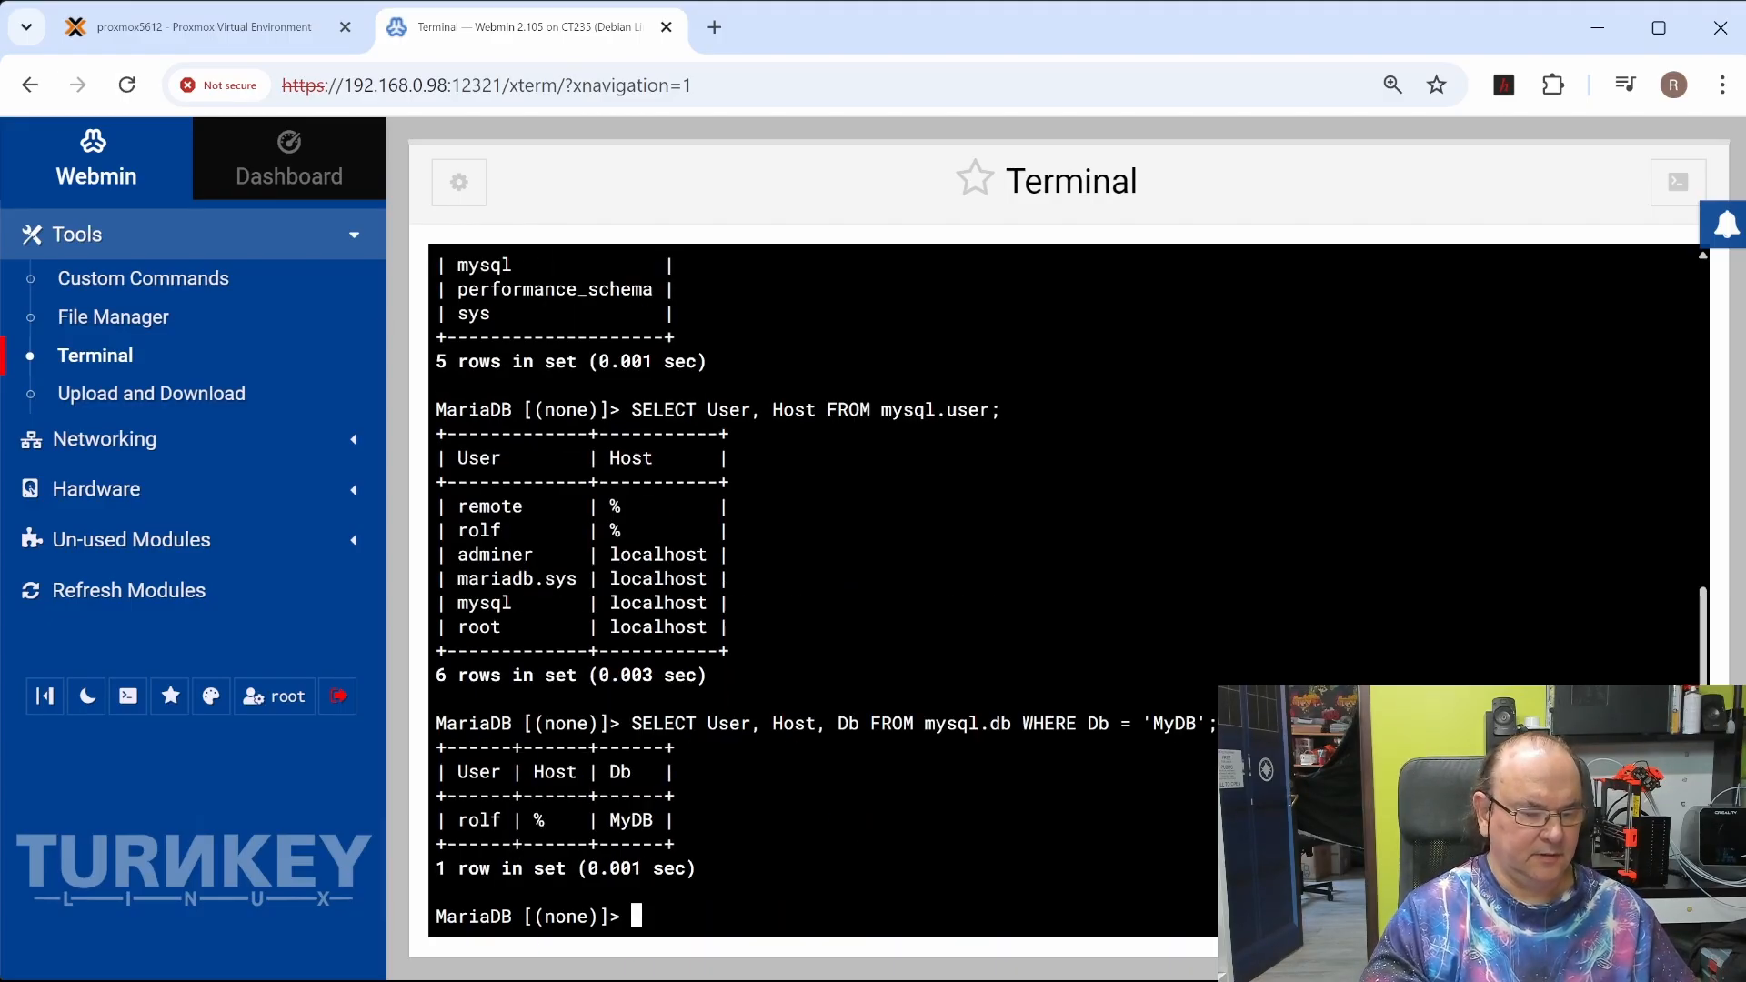
{"action": "key", "text": "alt+Tab"}
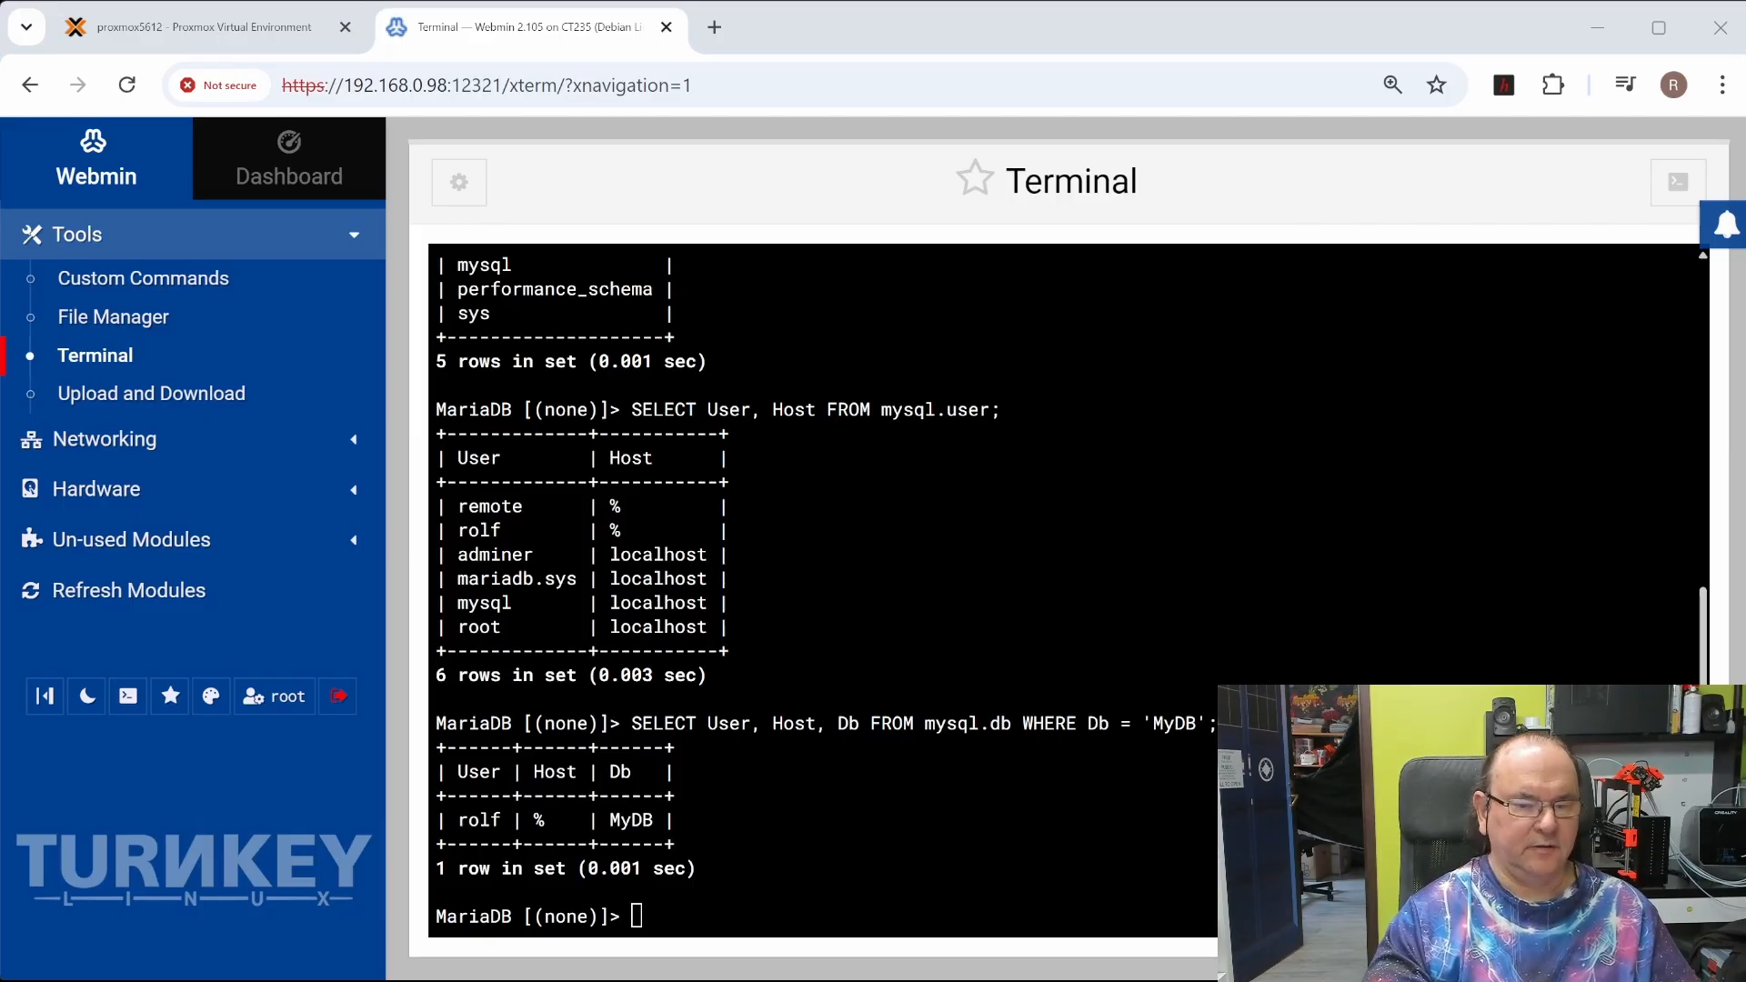
{"action": "left_click", "coordinate": [786, 660]}
{"action": "type", "text": "SHOW GRANTS FOR 'rolf'@'%';"}
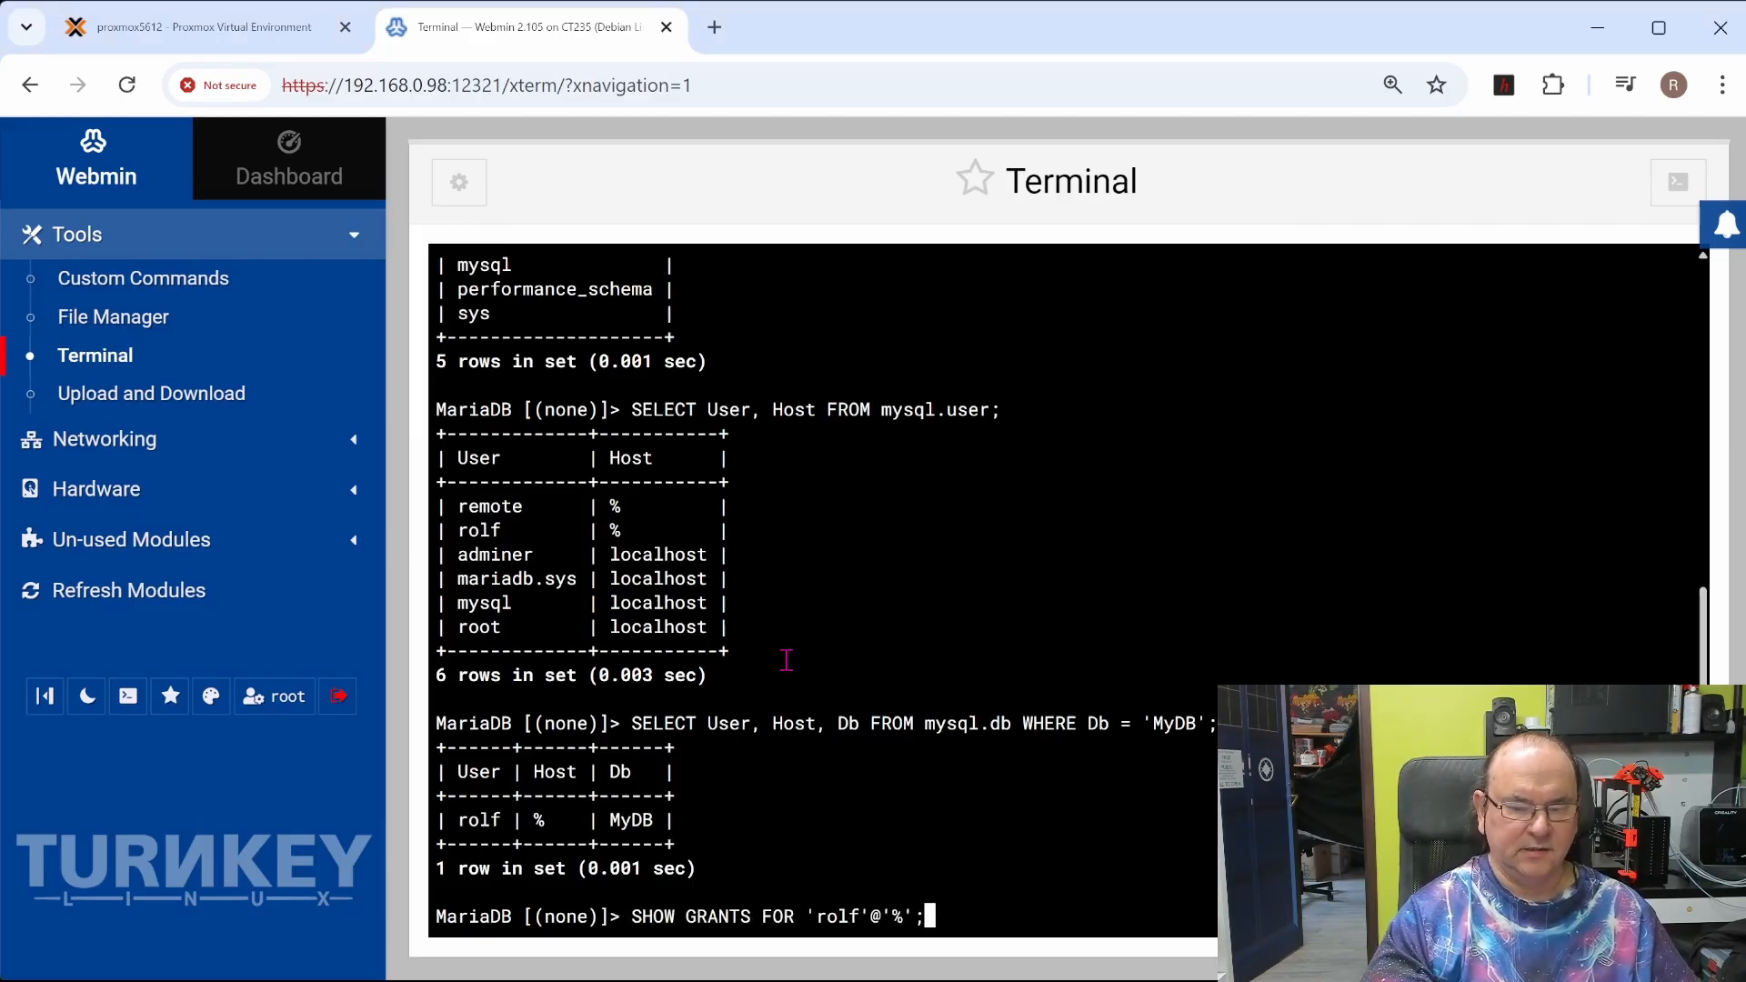
{"action": "key", "text": "Return"}
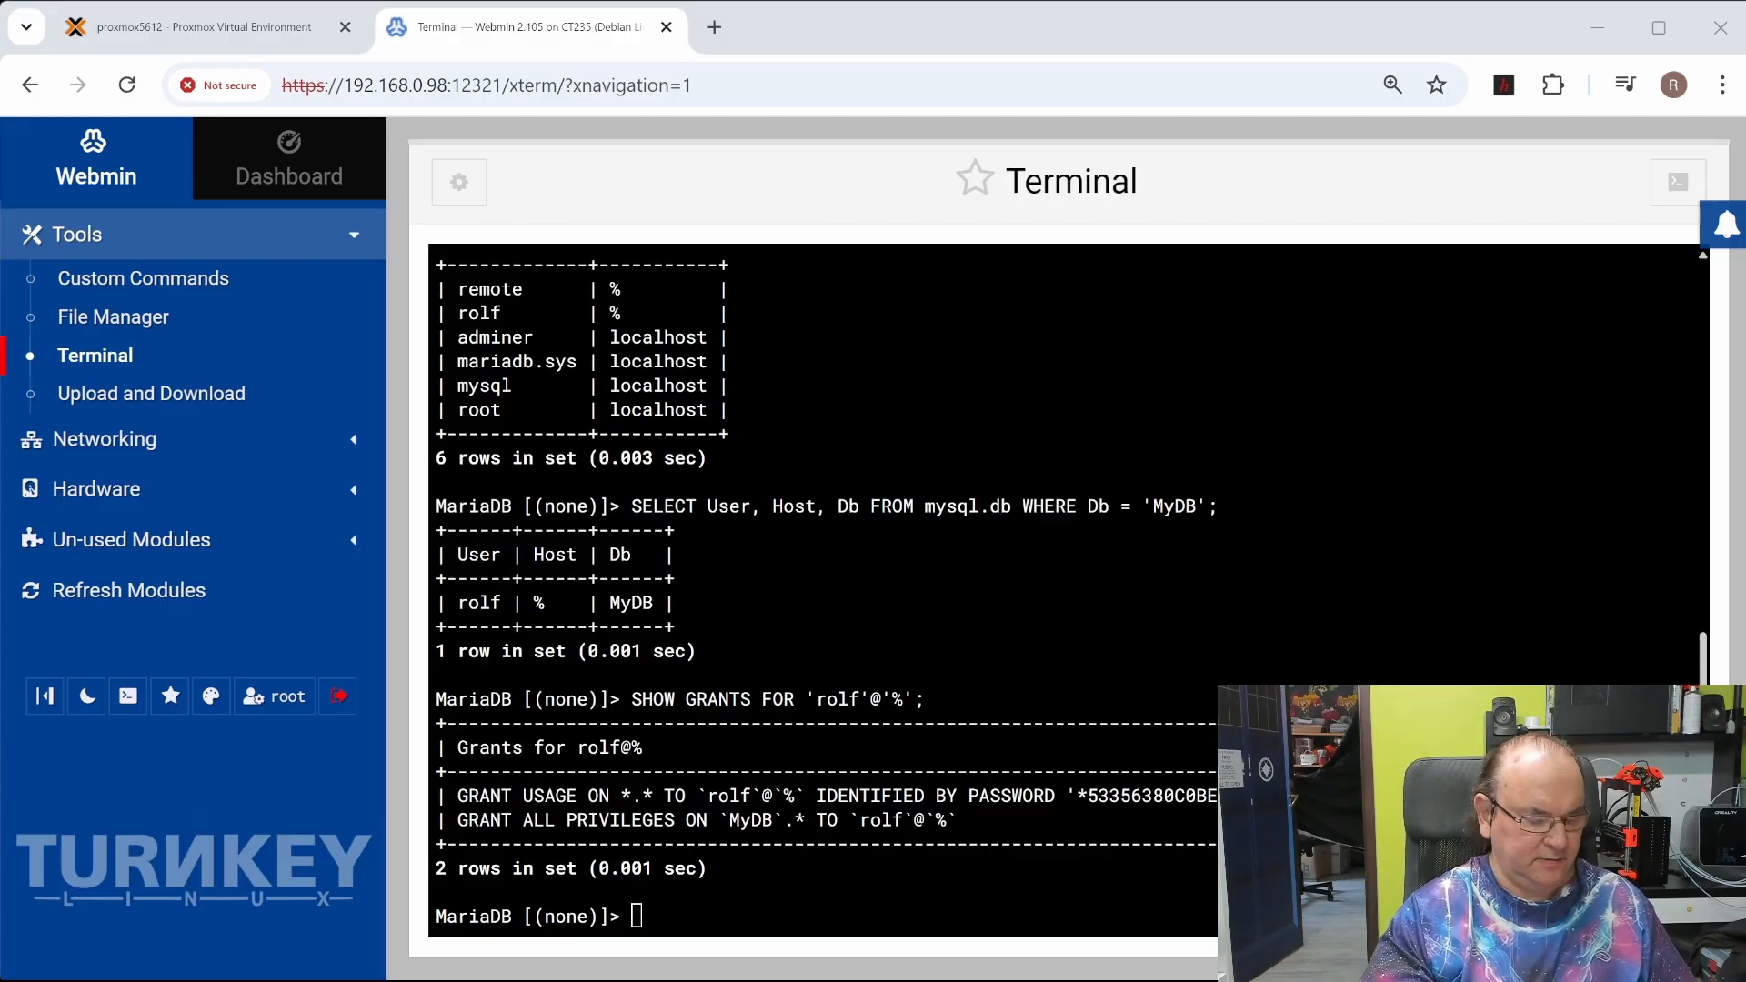
- Switch to MyDB and create the people table with id, first_name, last_name and created_at
{"action": "left_click", "coordinate": [807, 575]}
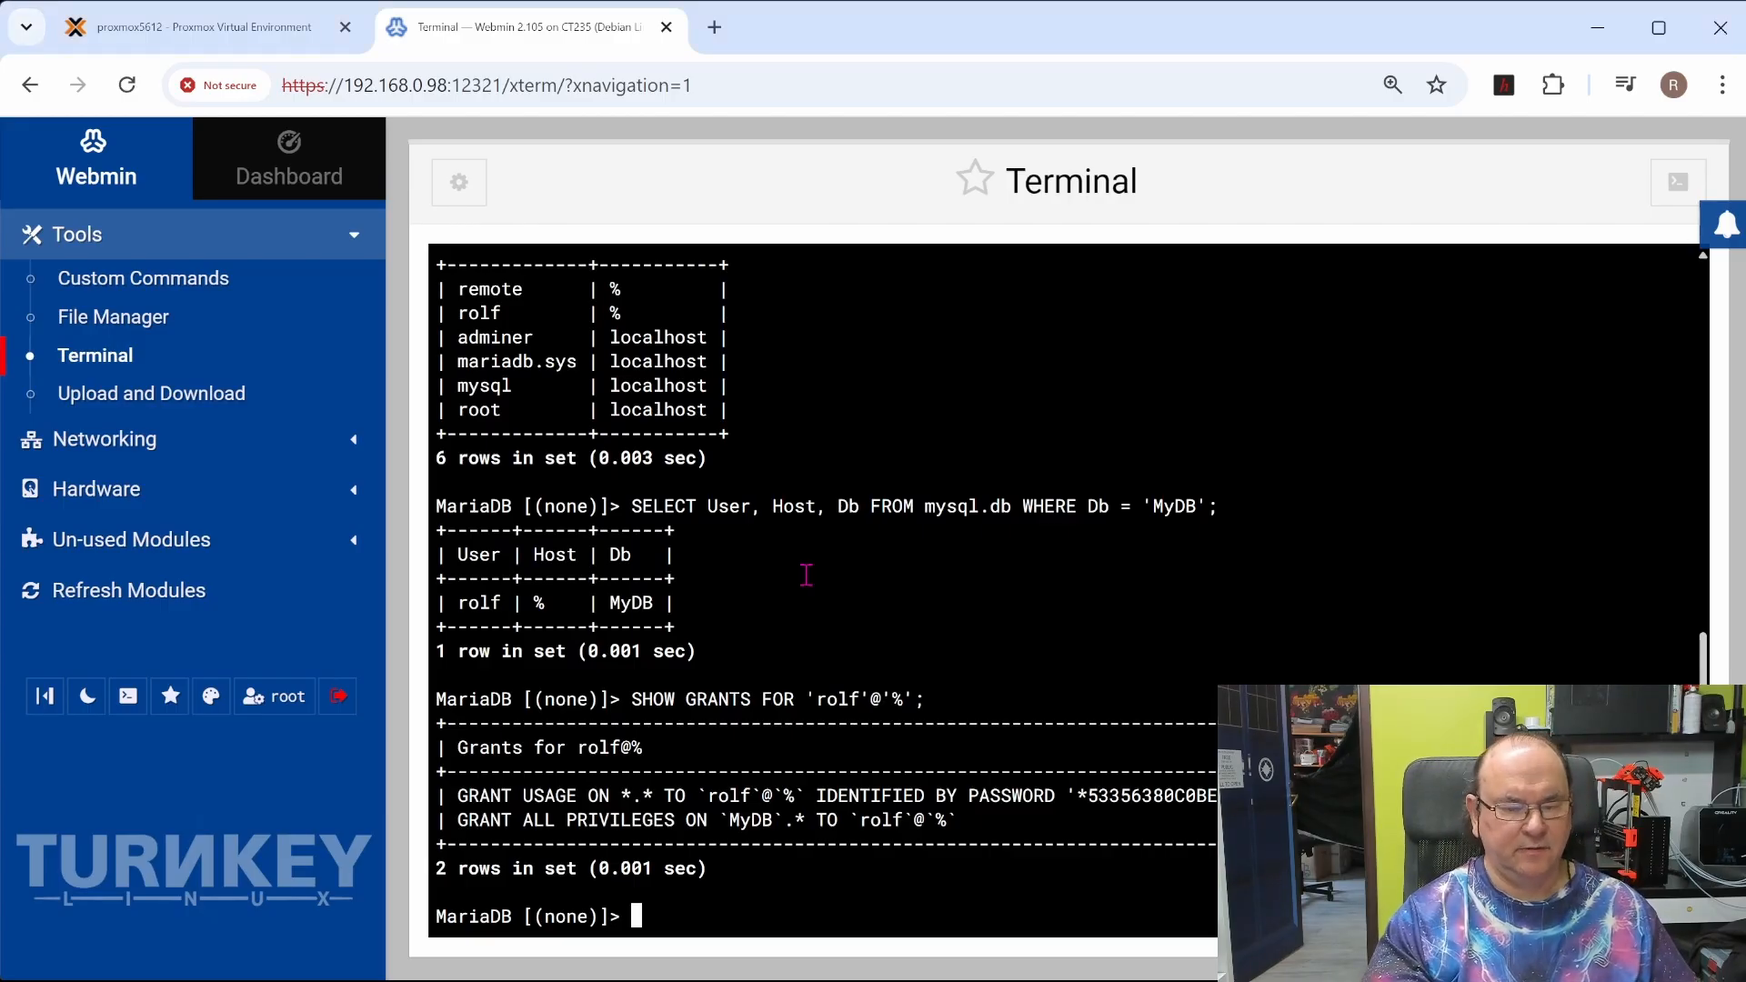
{"action": "type", "text": "USE MyDB;"}
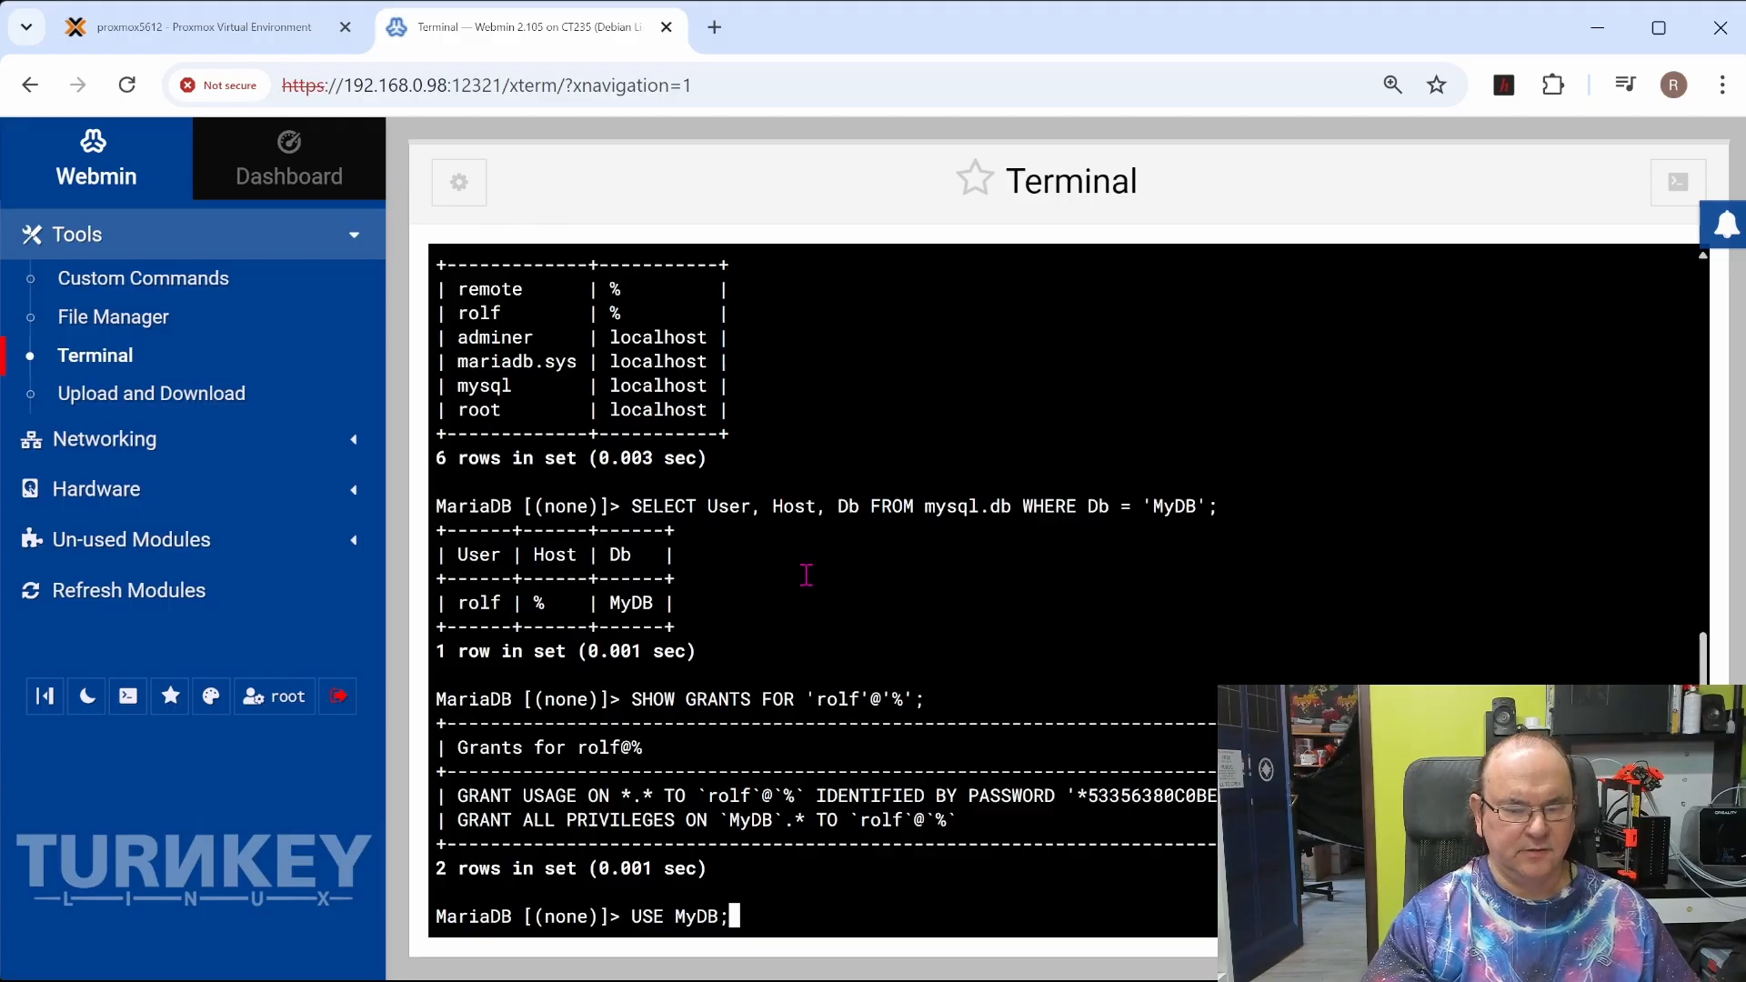
{"action": "key", "text": "Return"}
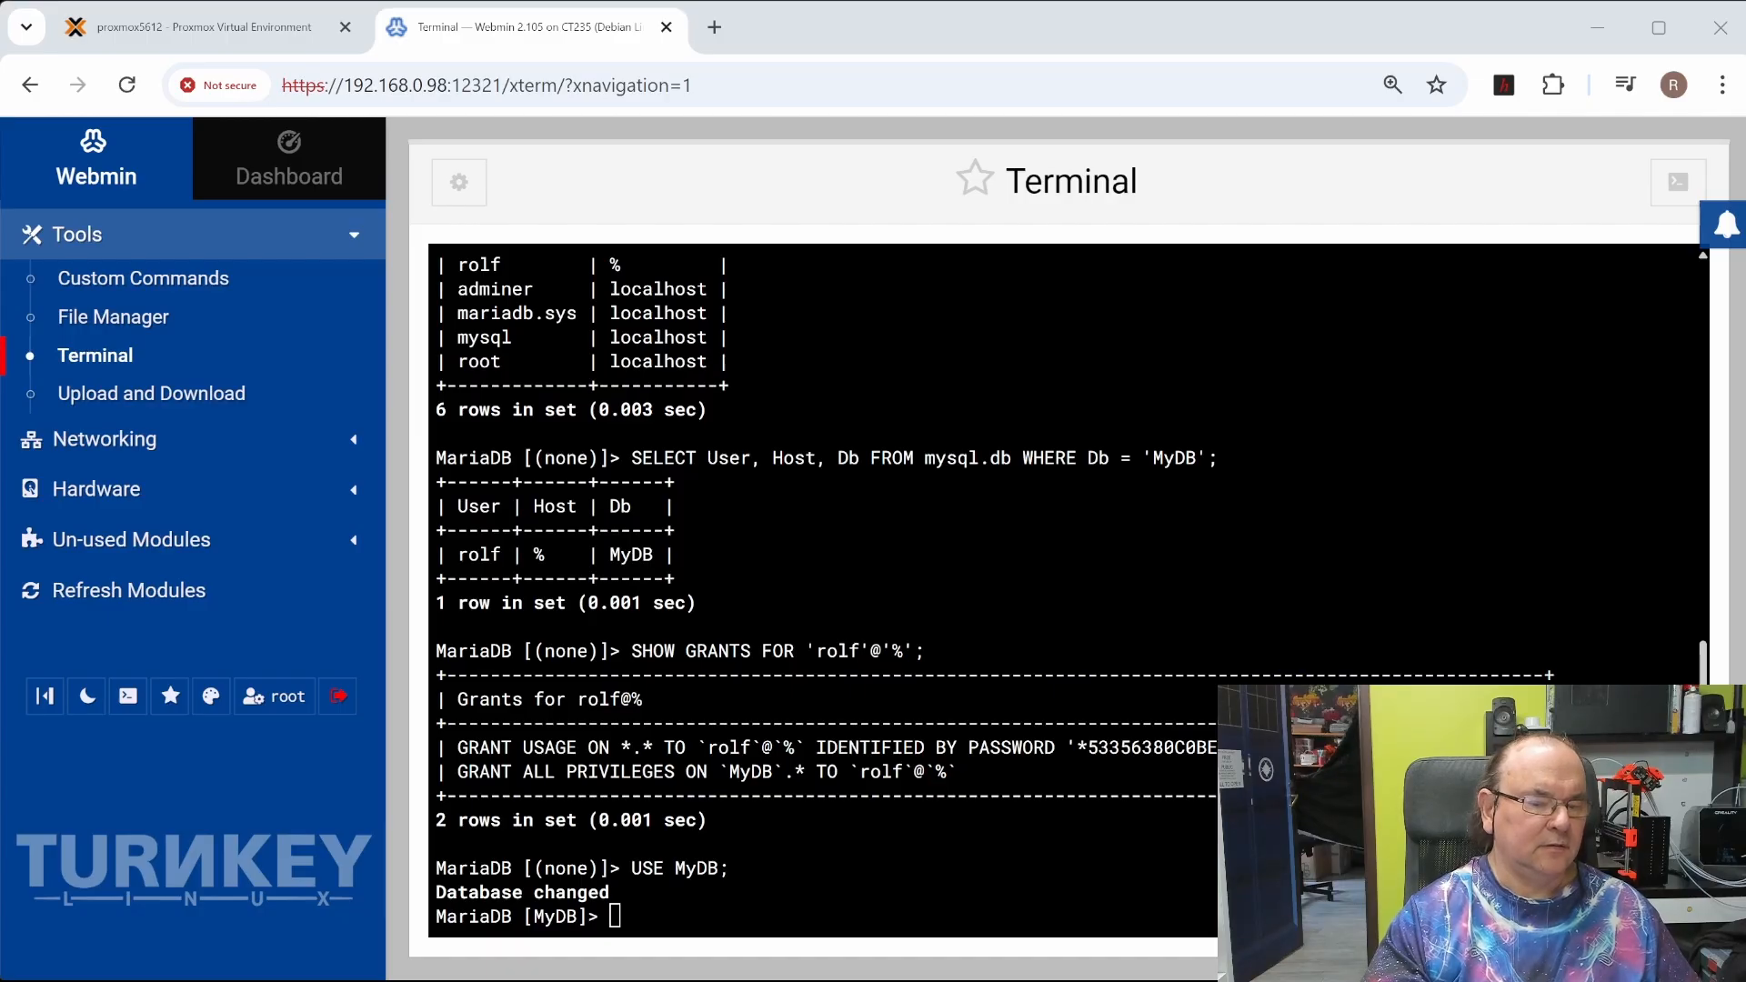
{"action": "type", "text": "CREATE TABLE people (         id INT AUTO_INCREMENT PRIMARY KEY,         first_name VARCHAR(50) NOT NULL,         last_name VARCHAR(50) NOT NULL,         created_at TIMESTAMP DEFAULT CURRENT_TIMESTAMP     );"}
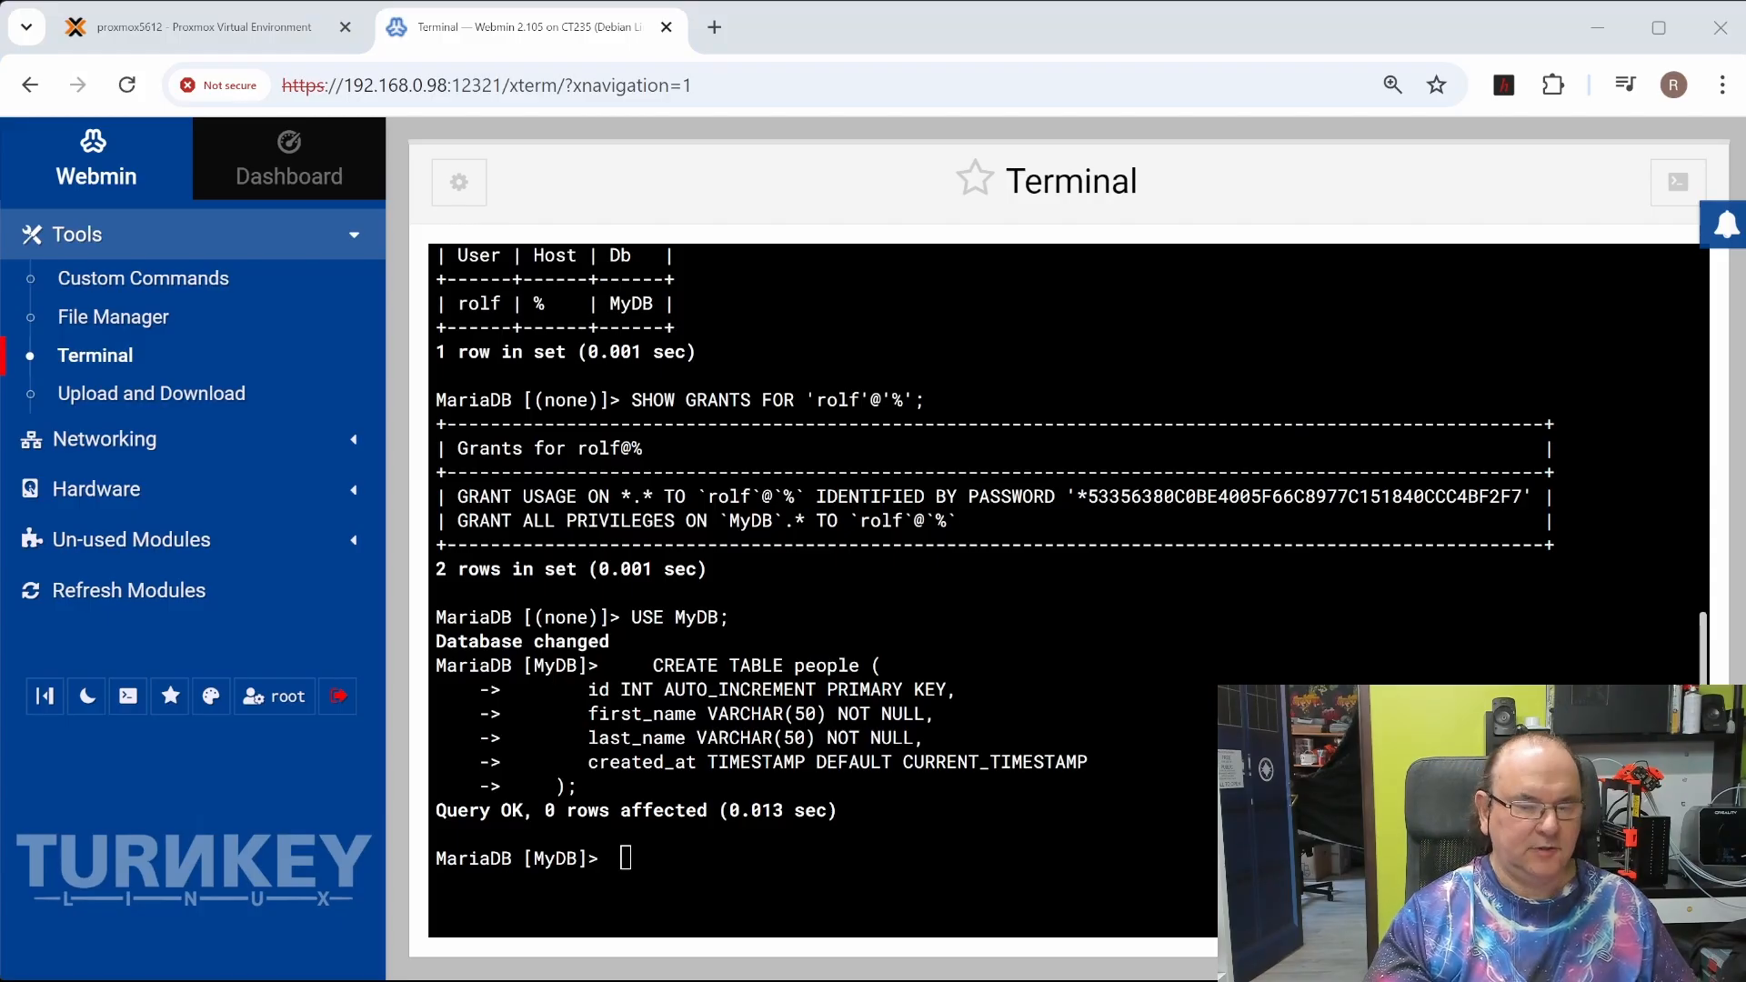
- Describe the people table's structure, then paste an INSERT for a sample person
{"action": "key", "text": "alt+Tab"}
{"action": "type", "text": "DESCRIBE people;"}
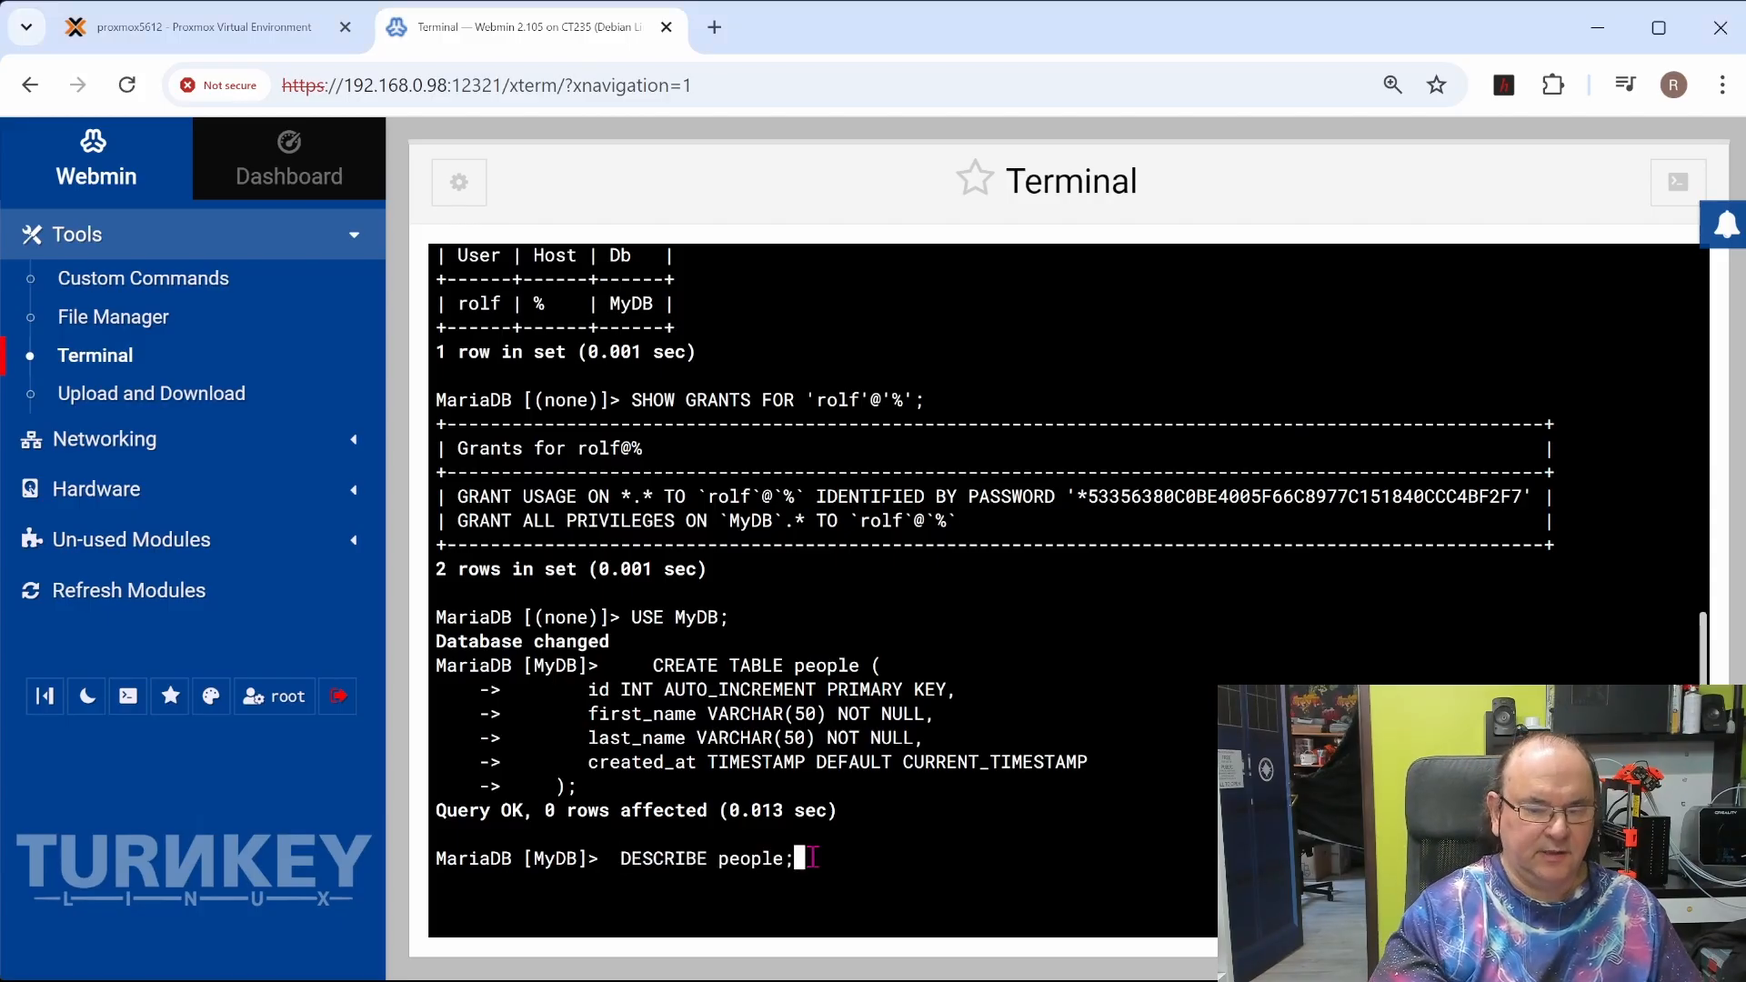
{"action": "key", "text": "Return"}
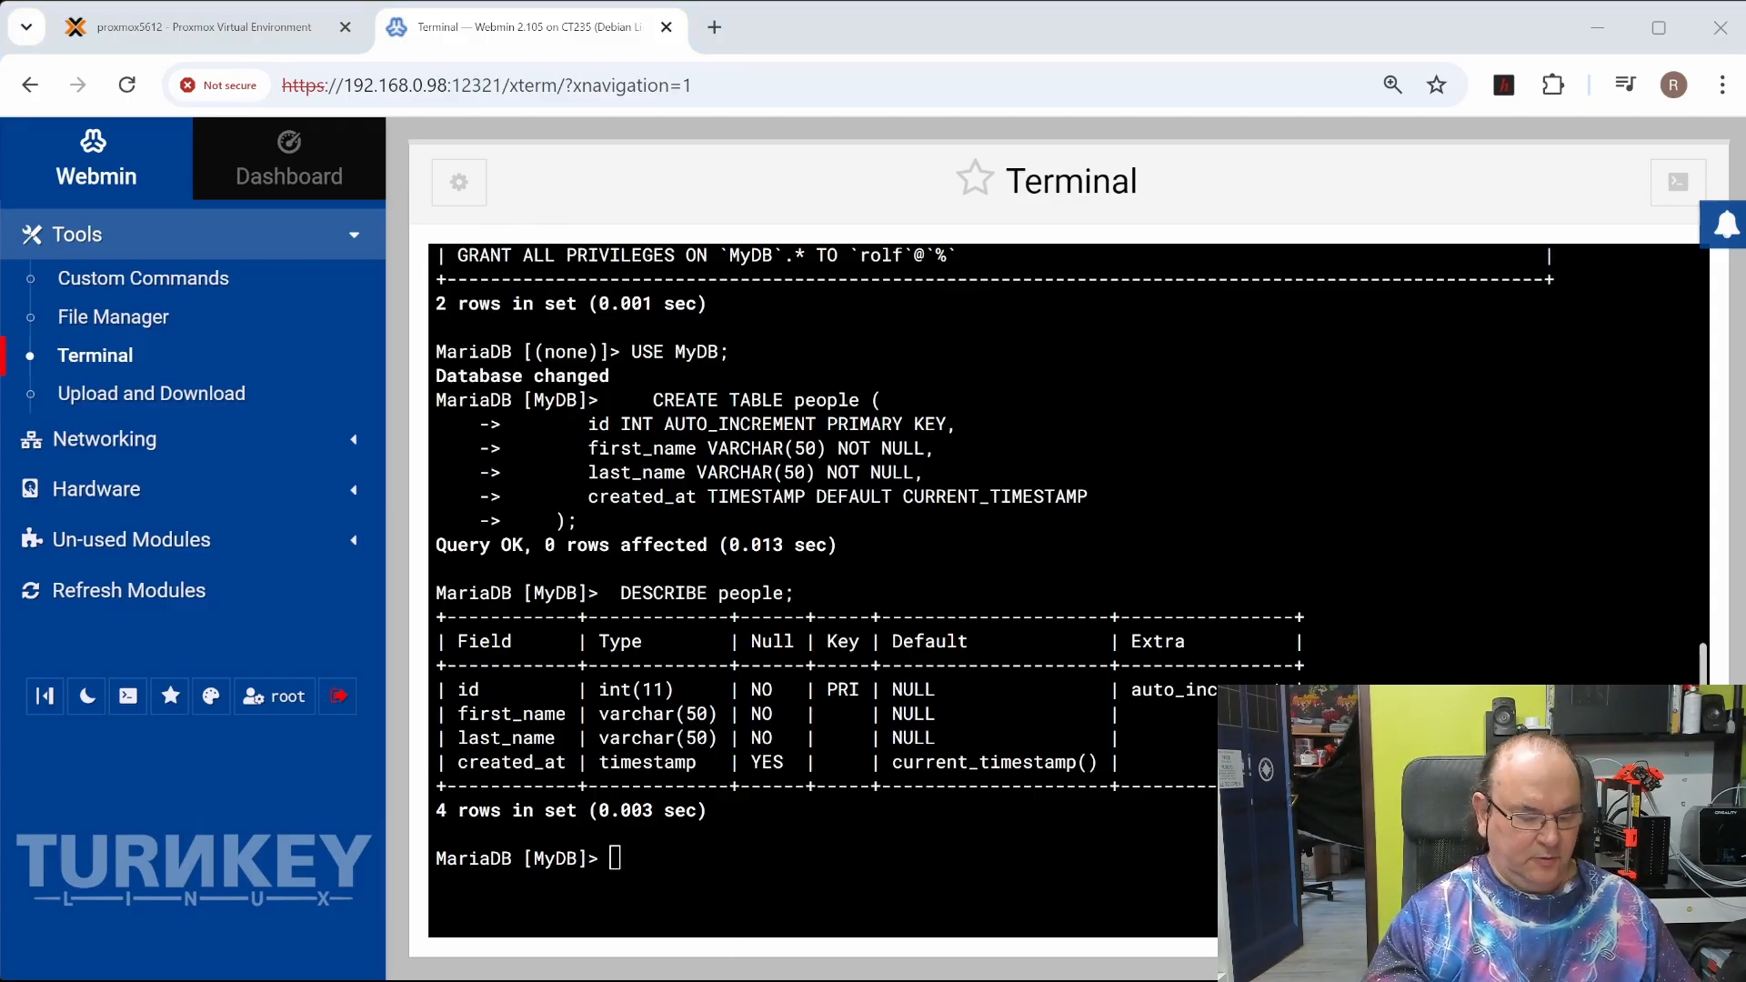
{"action": "key", "text": "alt+Tab"}
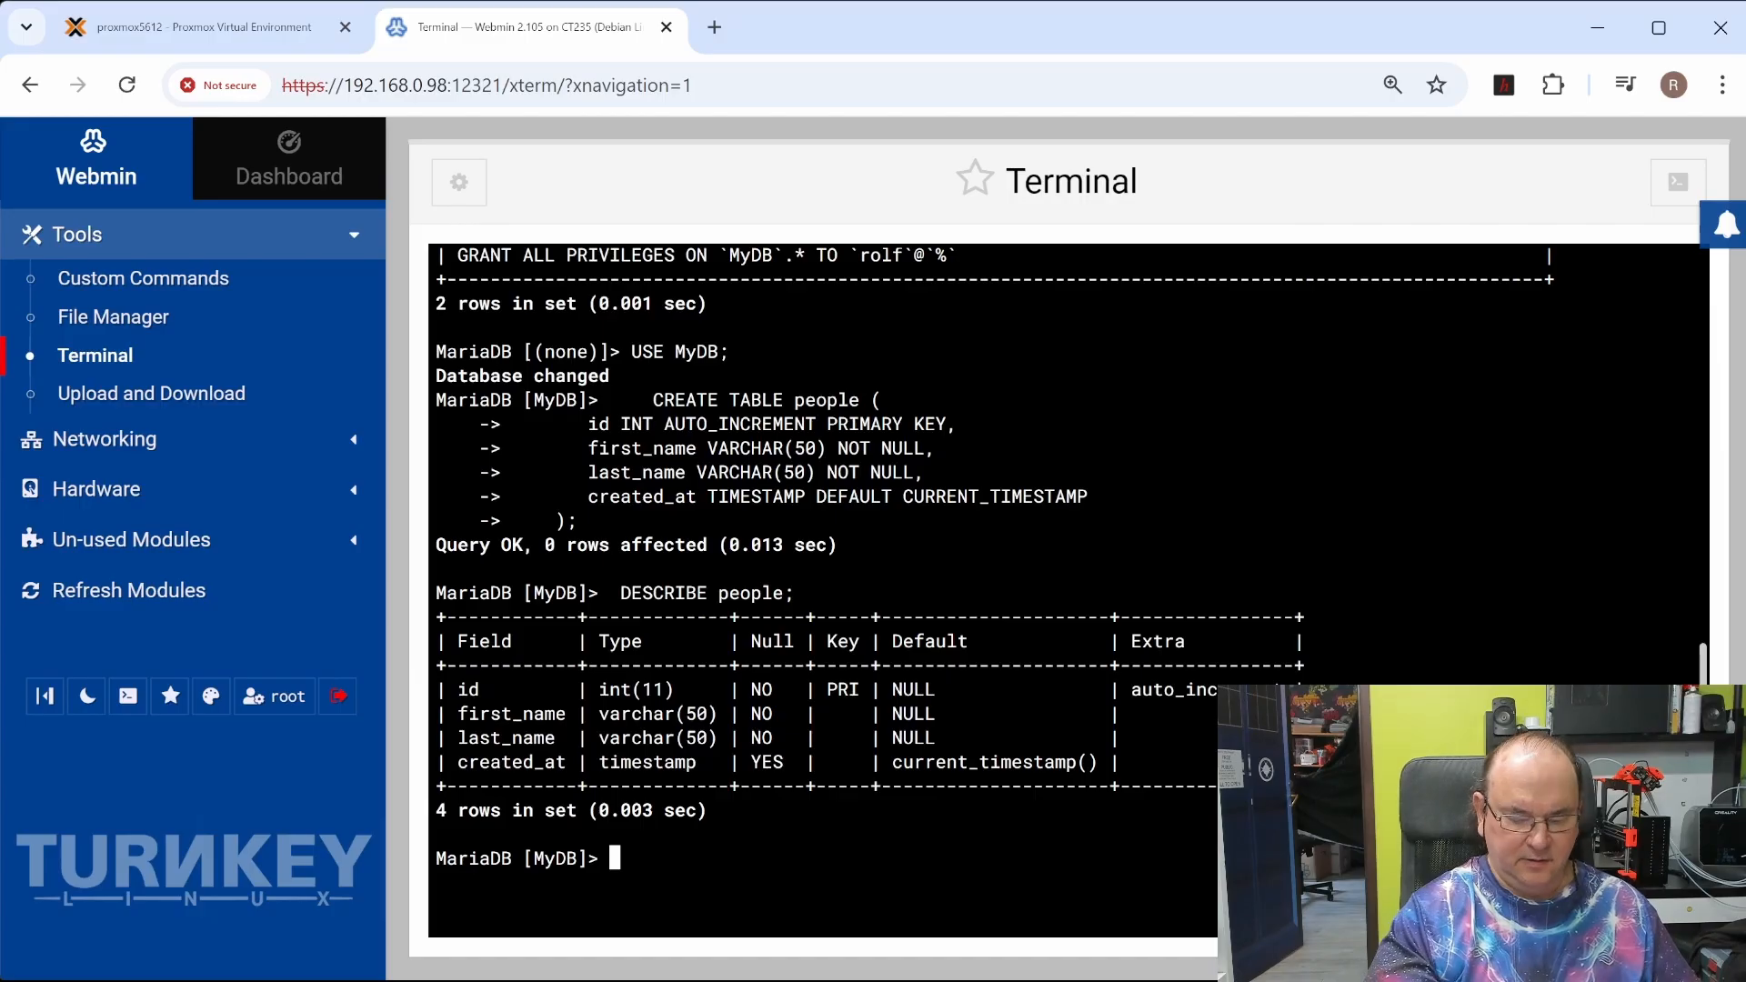
{"action": "key", "text": "ctrl+v"}
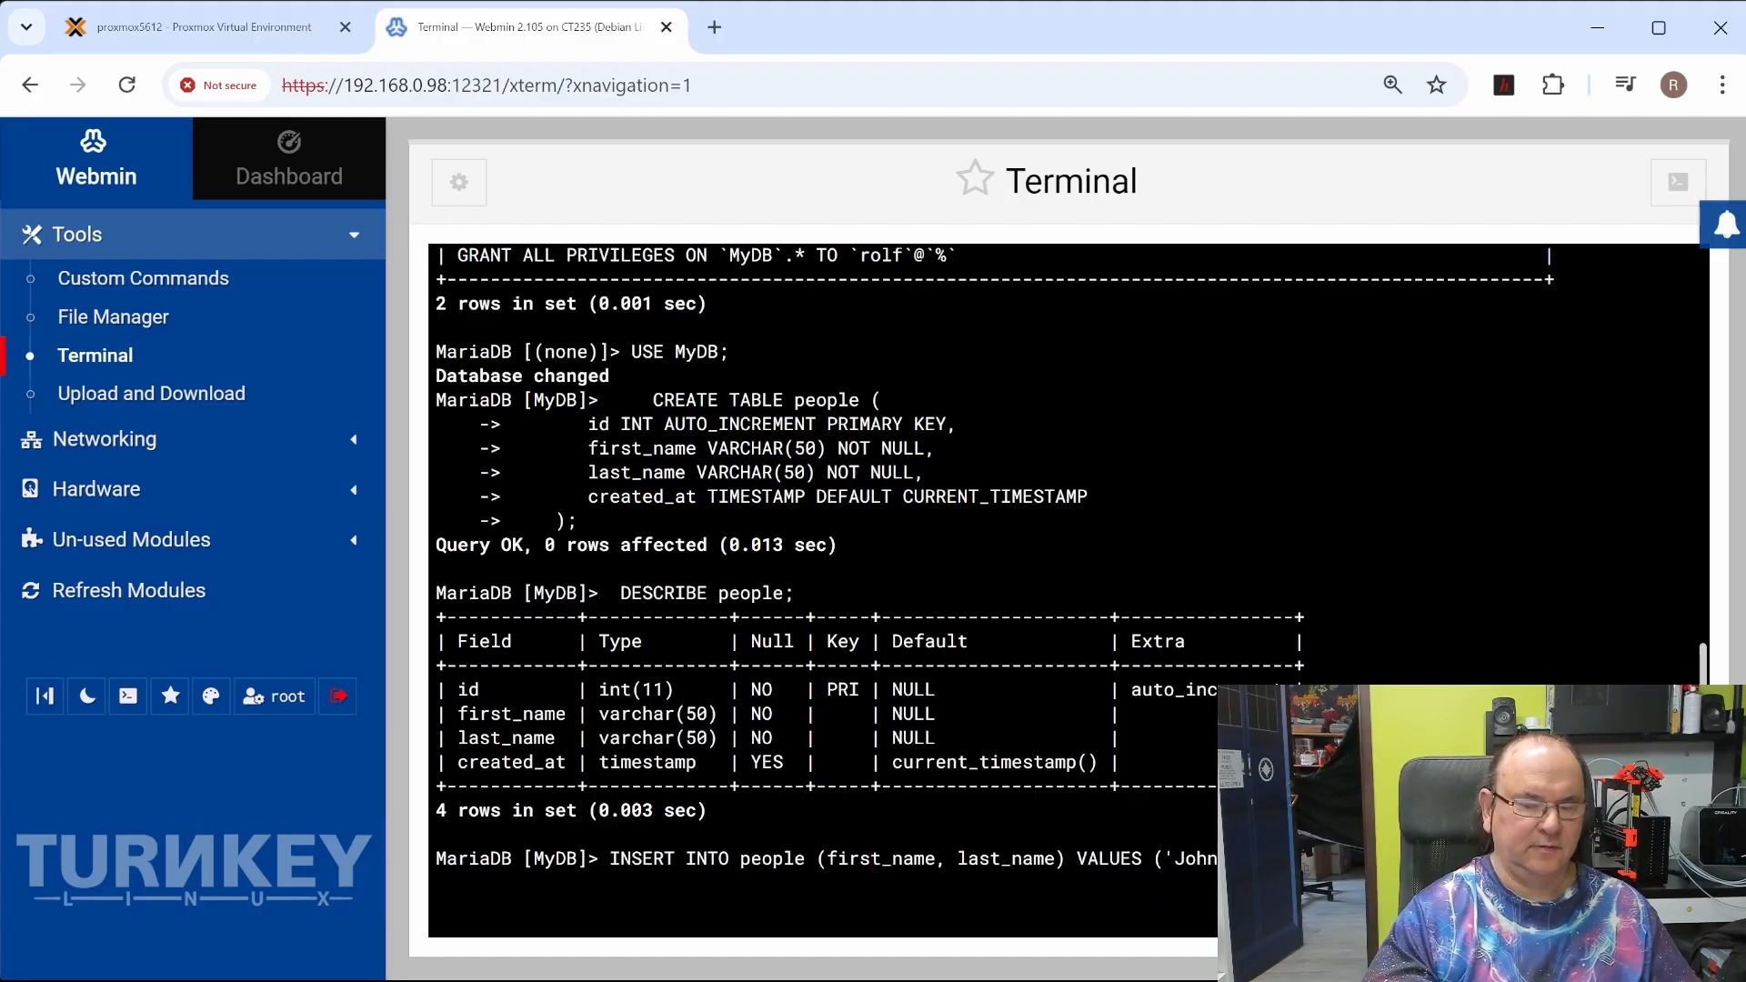
- Insert the sample person and list the people table with SELECT * FROM people;
{"action": "key", "text": "Return"}
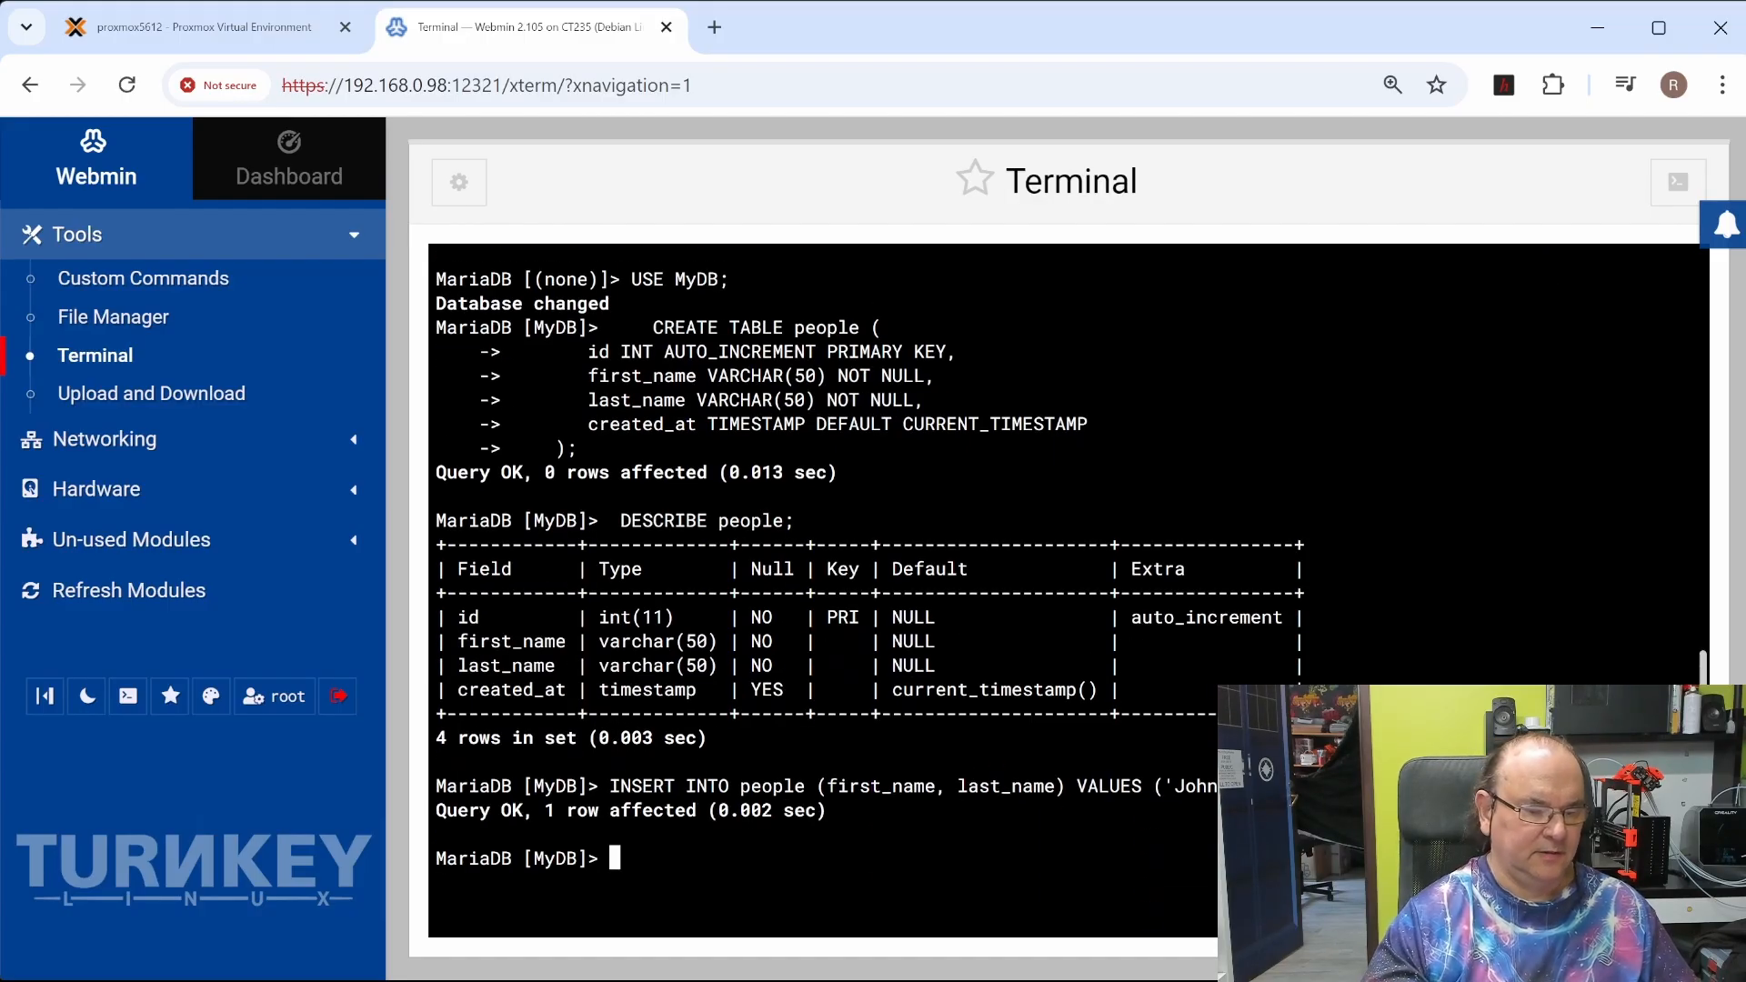
{"action": "key", "text": "alt+Tab"}
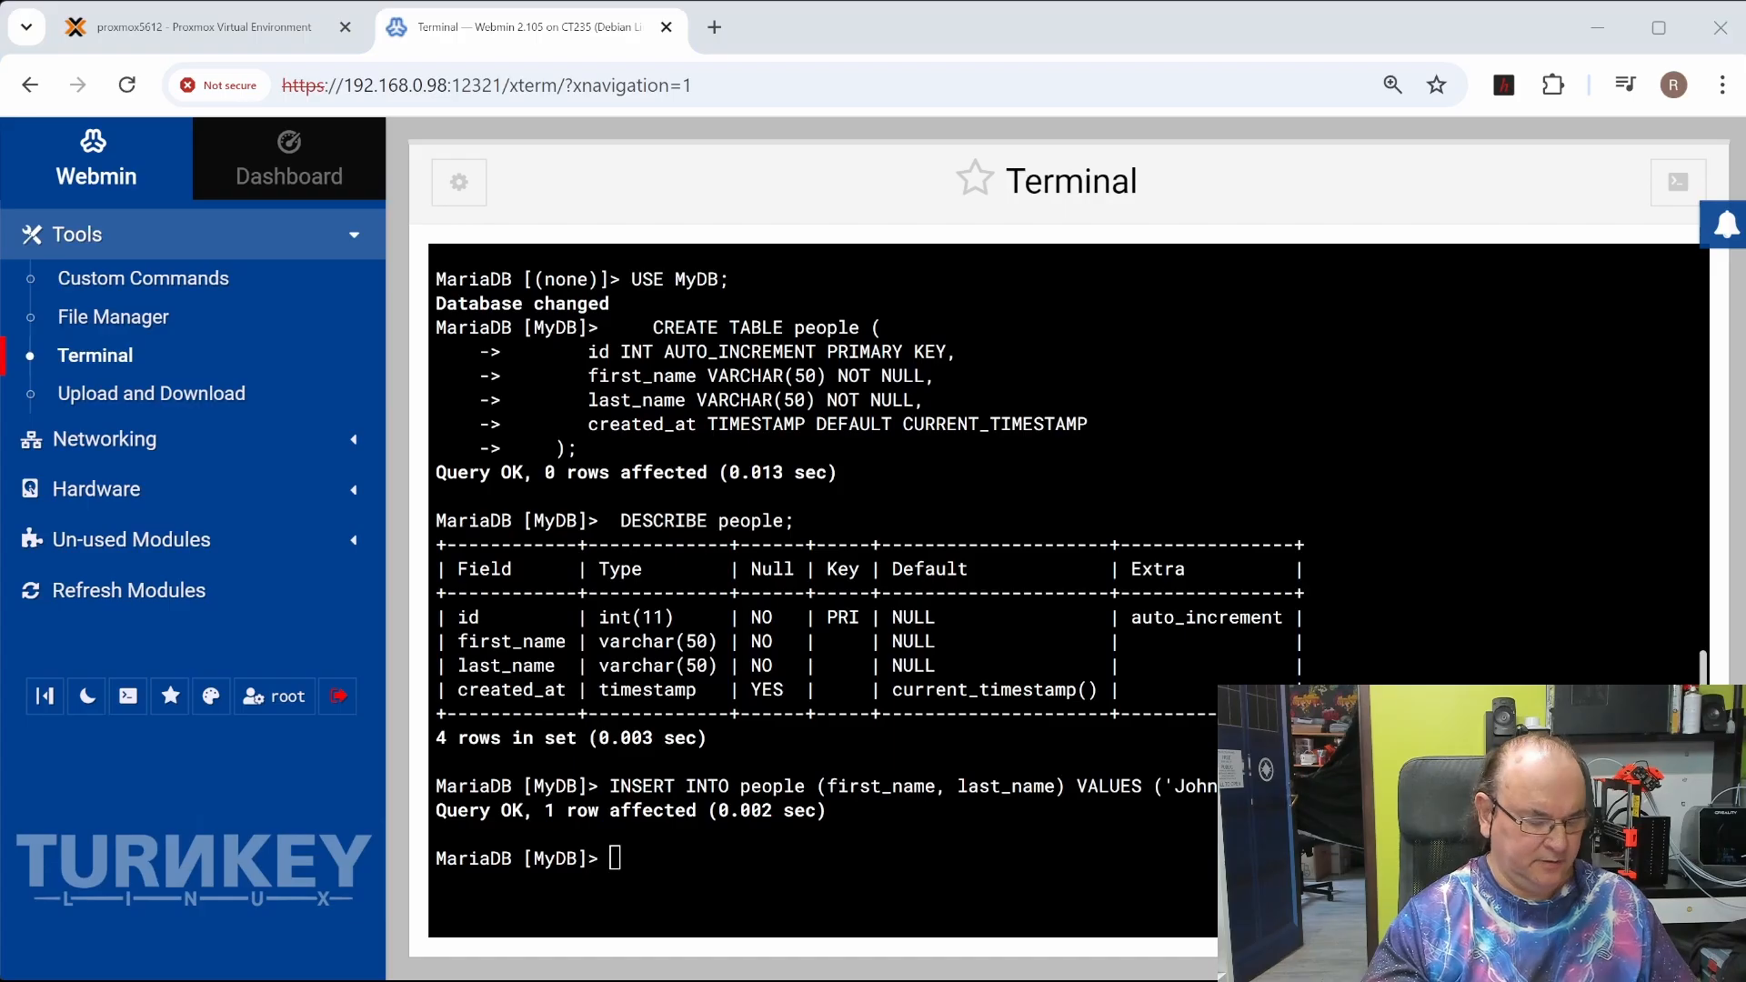
{"action": "key", "text": "alt+Tab"}
{"action": "type", "text": "SELECT * FROM people;"}
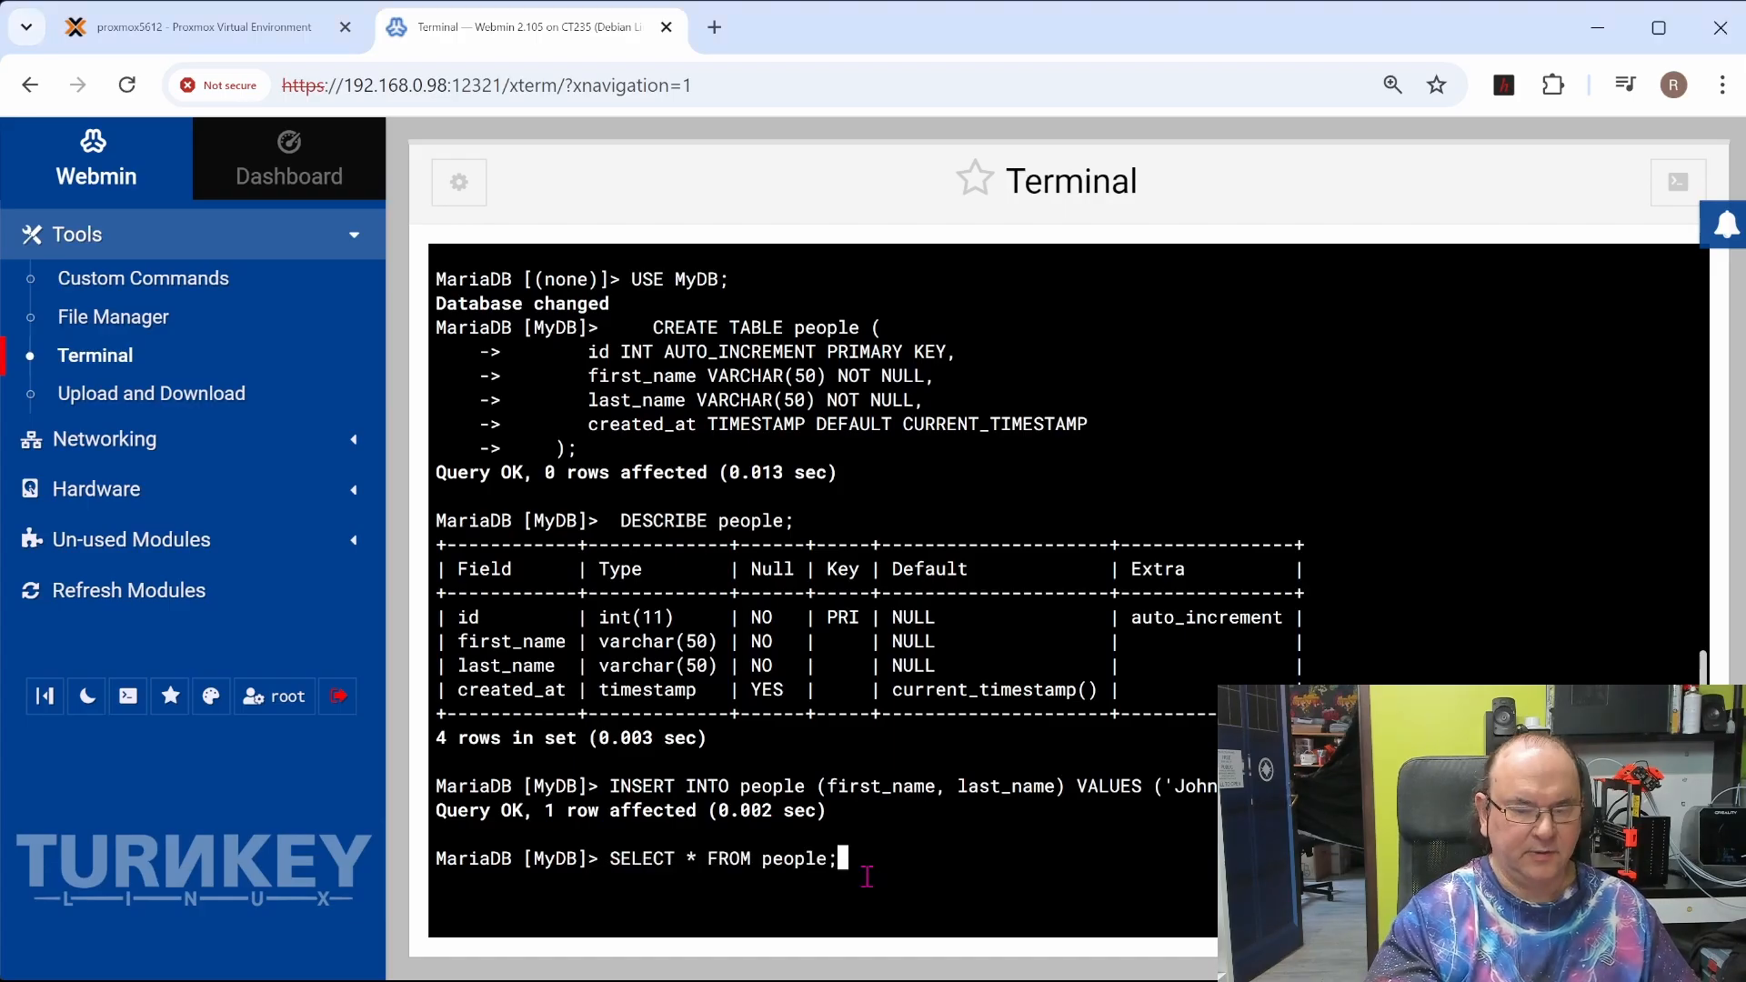
{"action": "key", "text": "Return"}
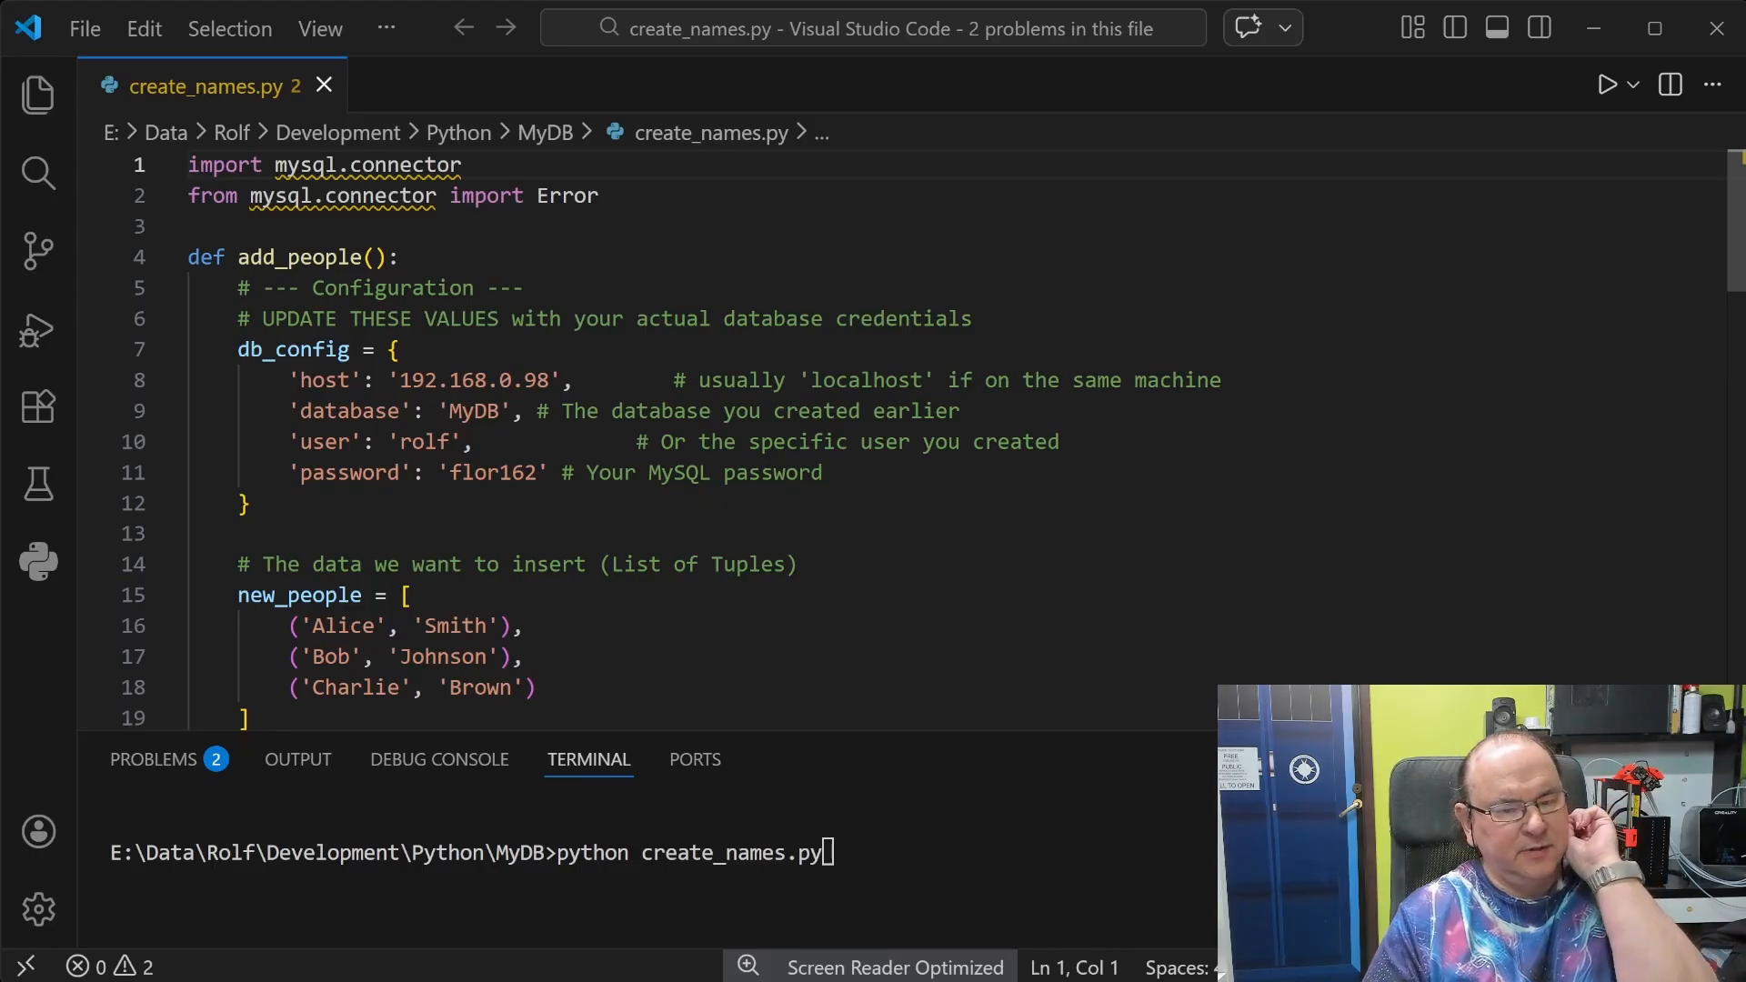
- Review create_names.py, noting its database host 192.168.0.98
{"action": "left_click", "coordinate": [600, 259]}
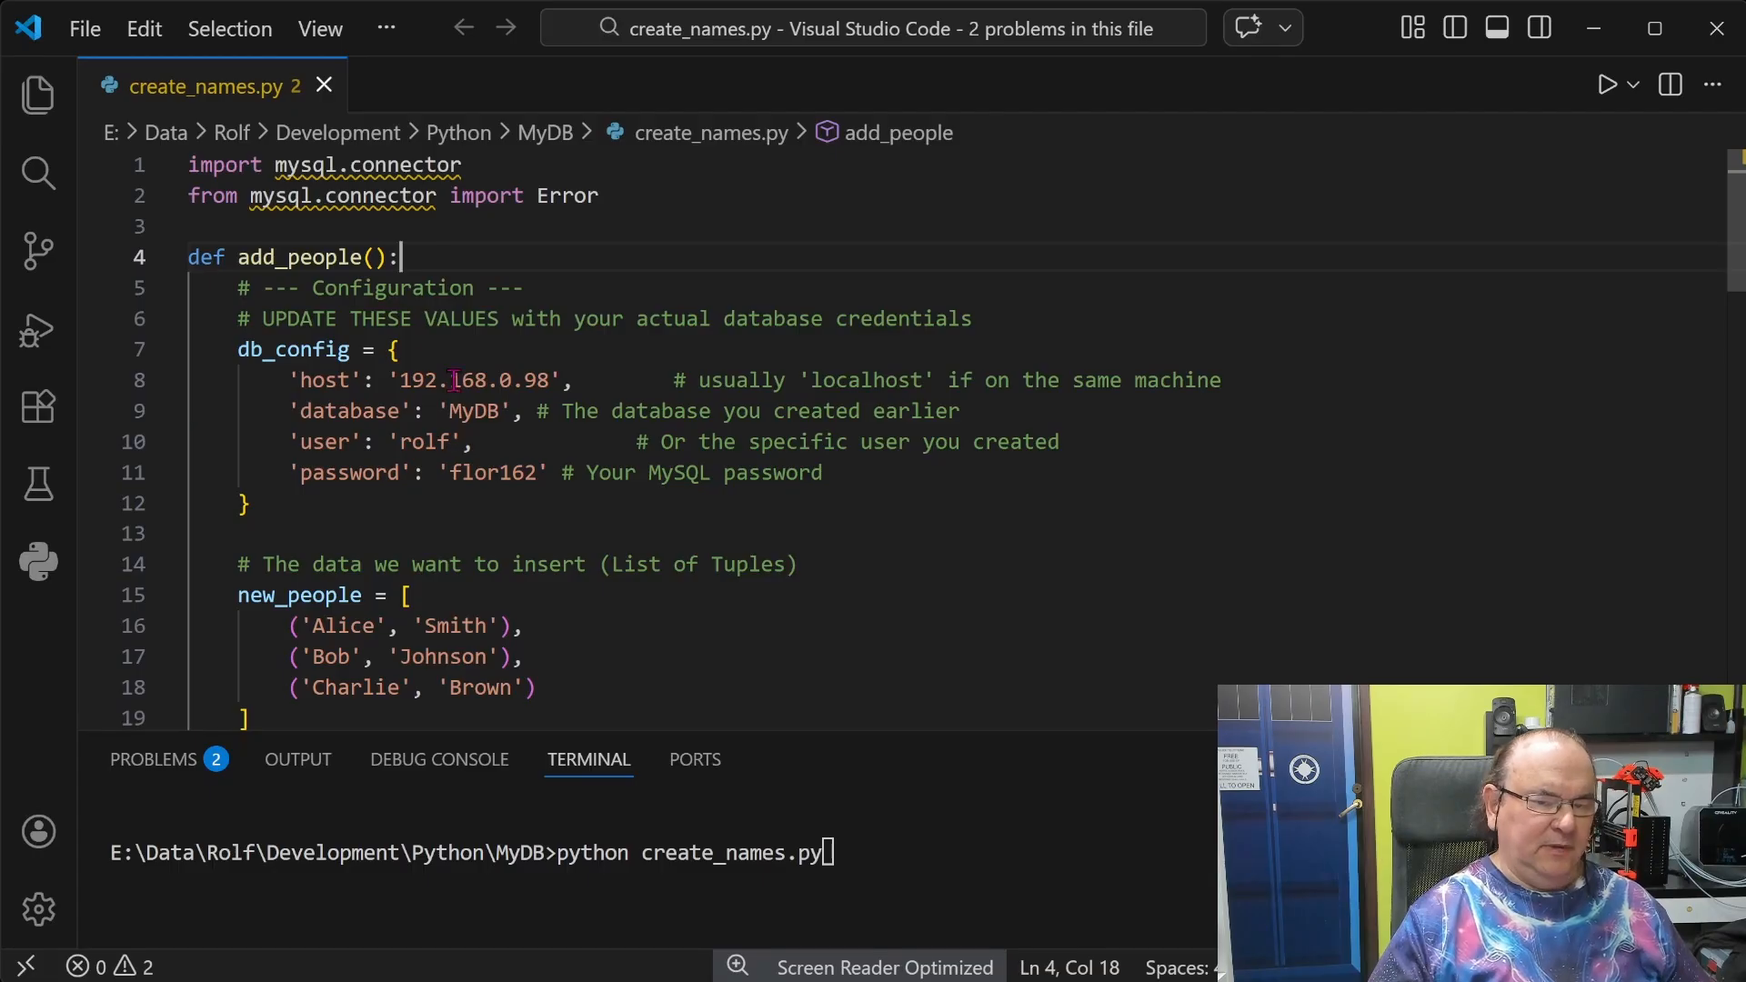
{"action": "left_click_drag", "start_coordinate": [400, 380], "coordinate": [552, 380]}
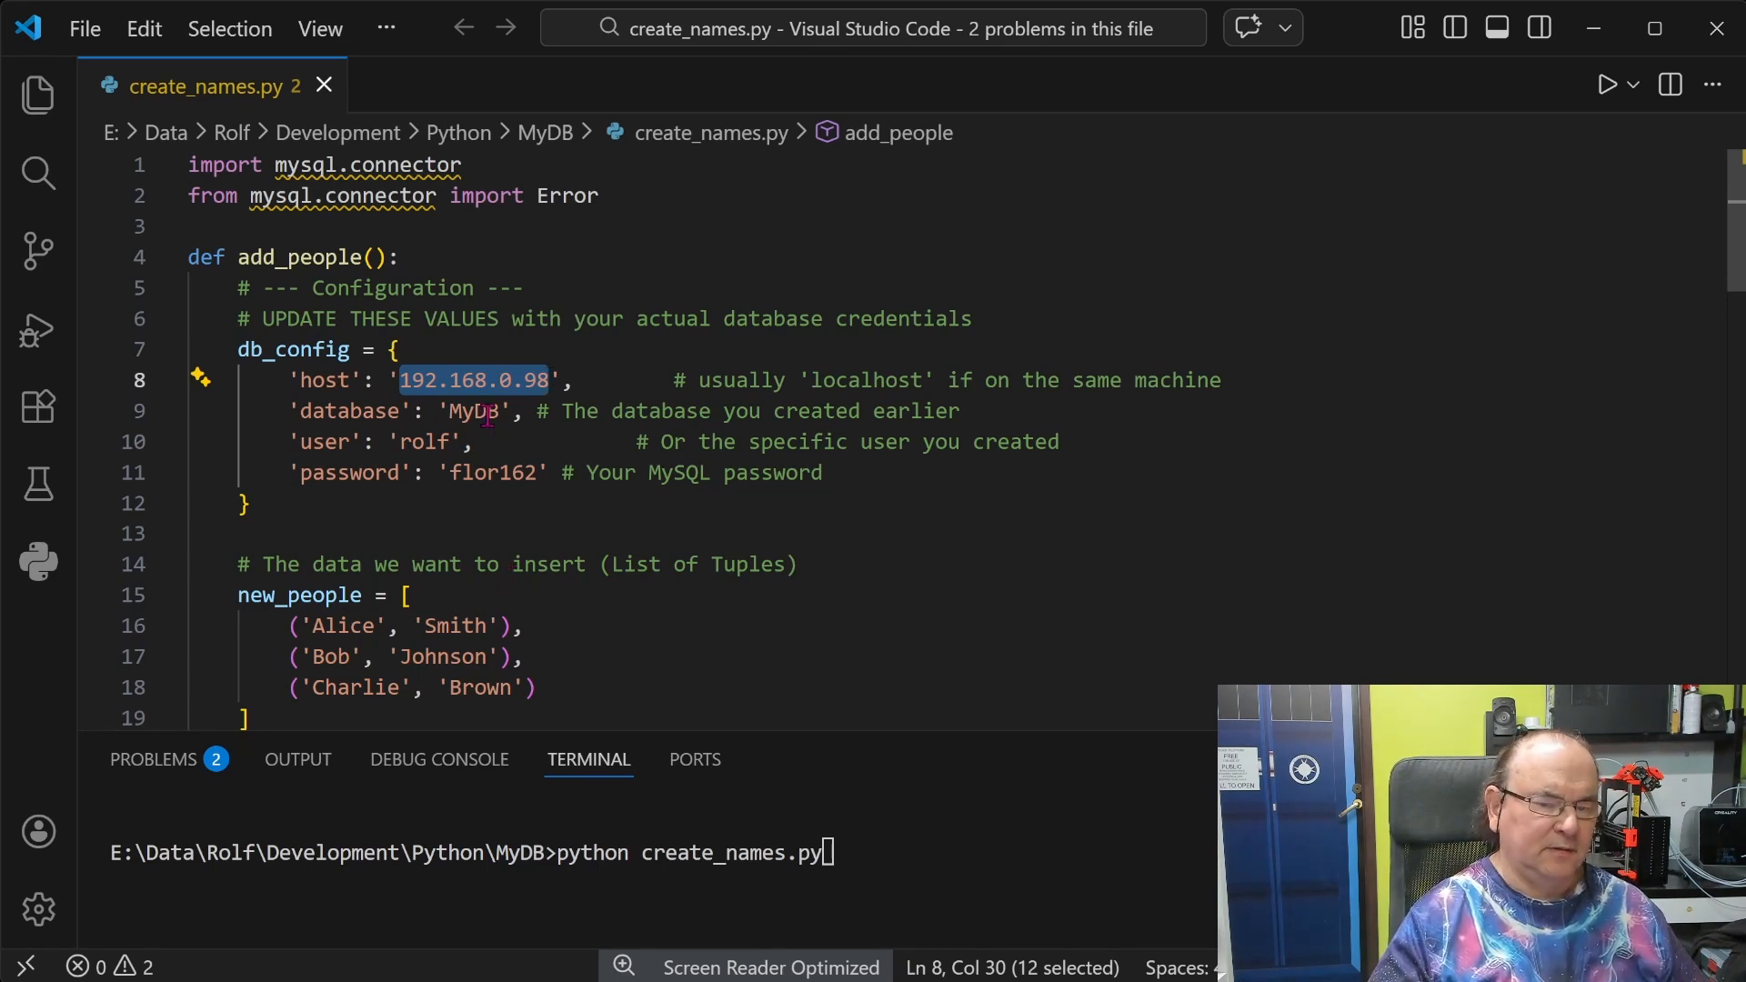
{"action": "scroll", "coordinate": [600, 521], "scroll_direction": "down", "scroll_amount": 1}
{"action": "scroll", "coordinate": [600, 520], "scroll_direction": "down", "scroll_amount": 2}
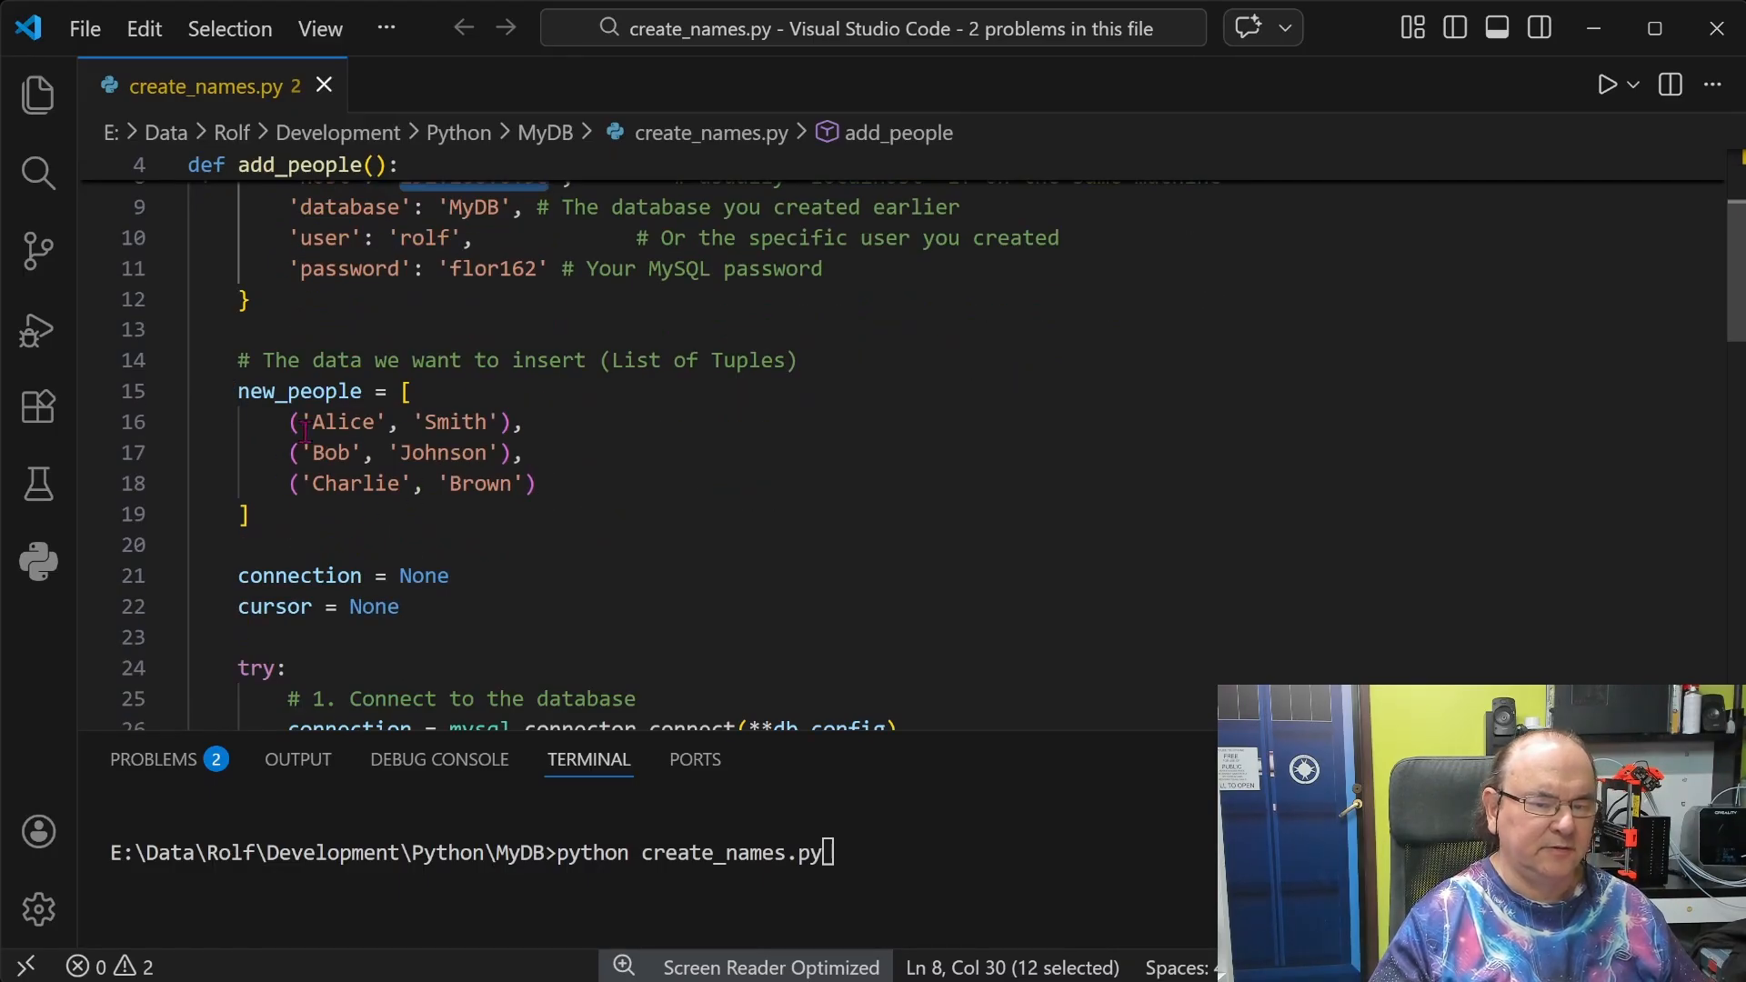
{"action": "scroll", "coordinate": [608, 515], "scroll_direction": "down", "scroll_amount": 3}
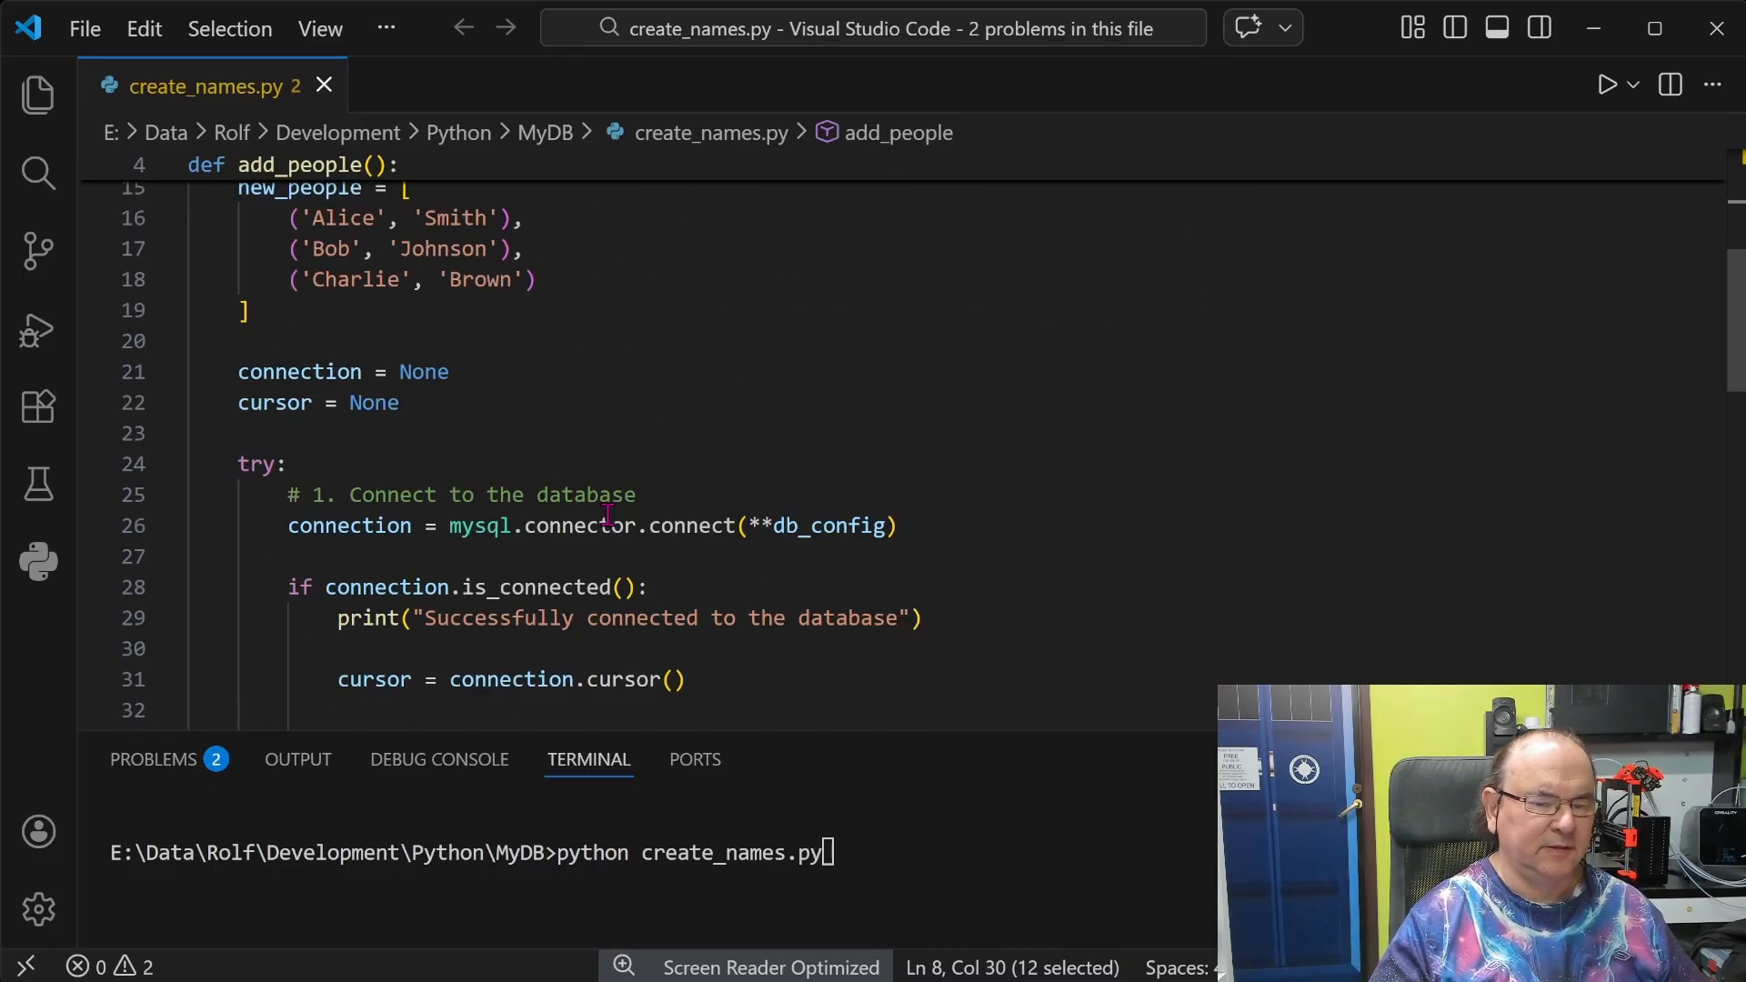
{"action": "scroll", "coordinate": [607, 515], "scroll_direction": "down", "scroll_amount": 2}
{"action": "scroll", "coordinate": [608, 515], "scroll_direction": "down", "scroll_amount": 2}
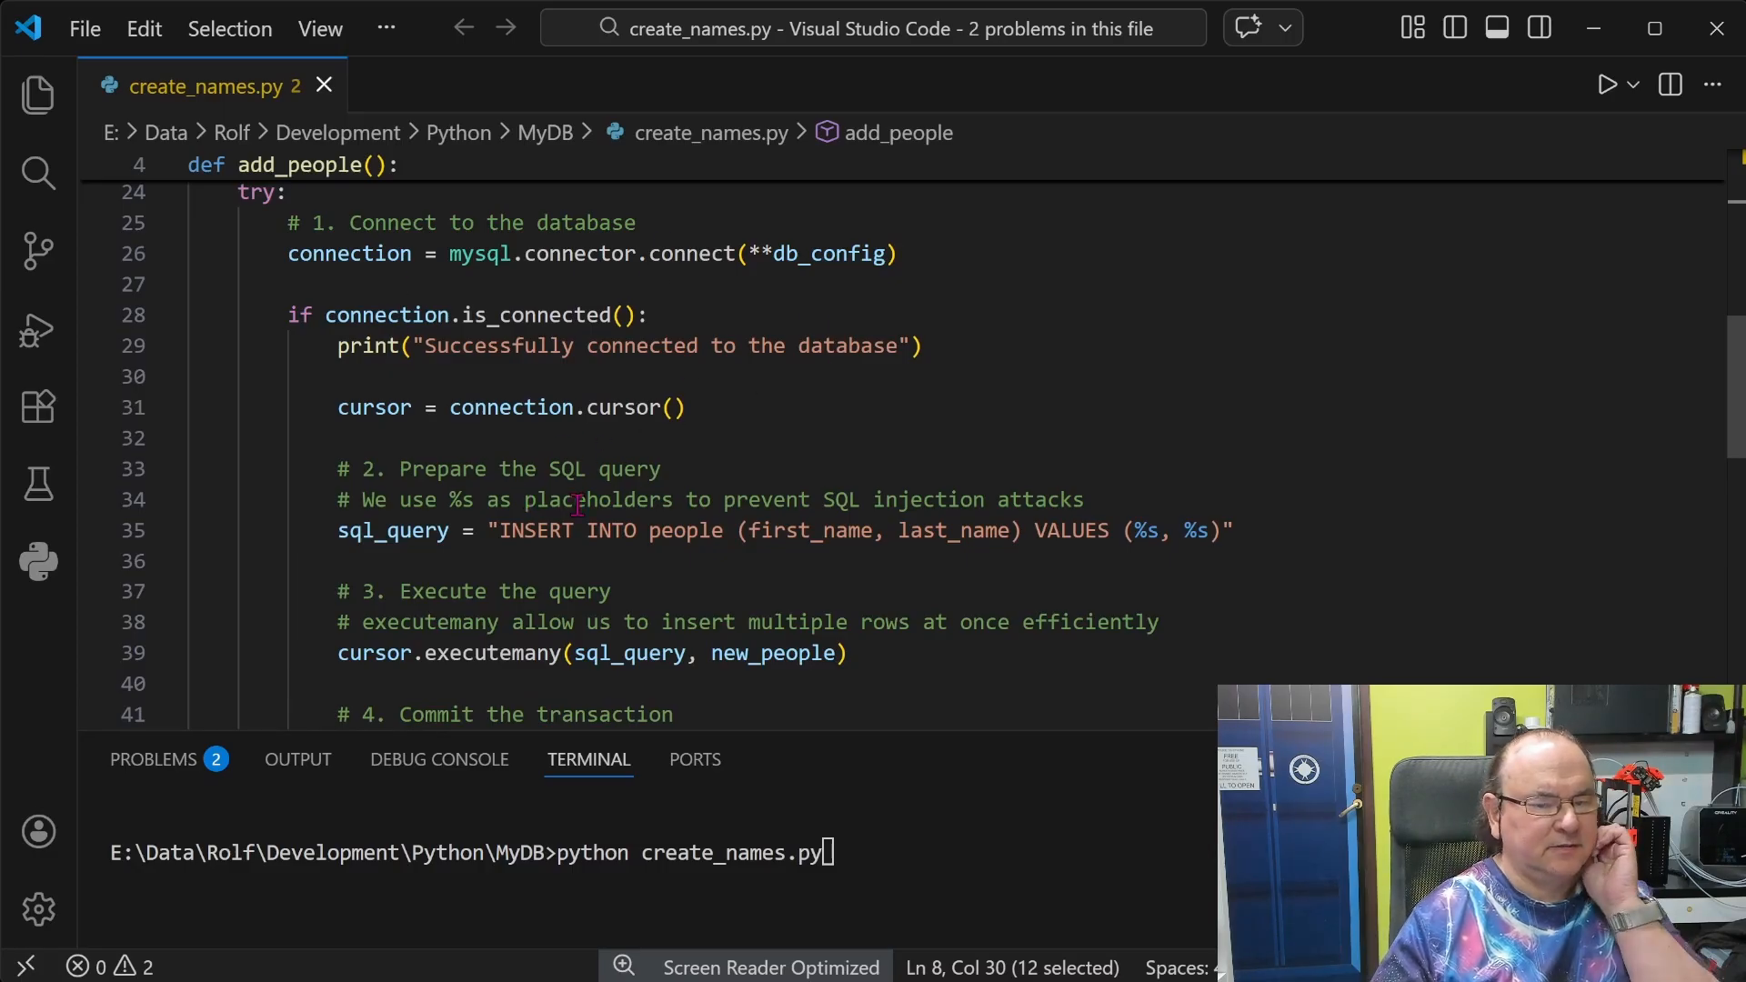
{"action": "scroll", "coordinate": [621, 434], "scroll_direction": "down", "scroll_amount": 1}
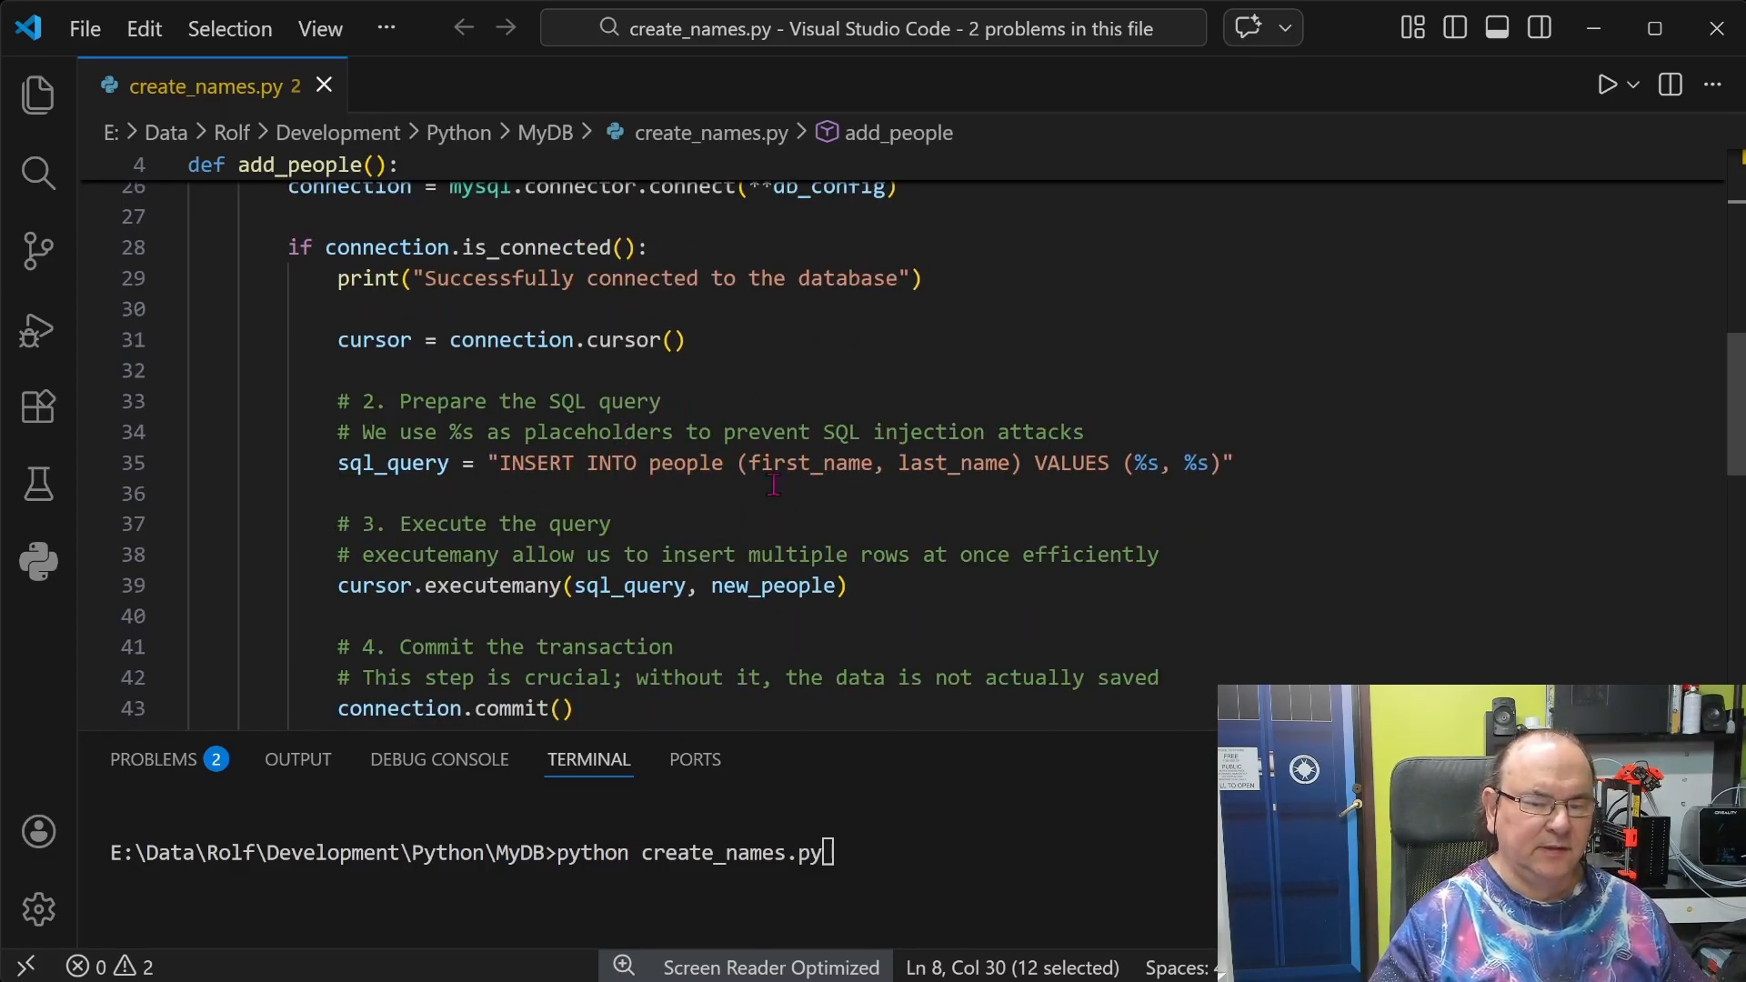
{"action": "scroll", "coordinate": [871, 623], "scroll_direction": "down", "scroll_amount": 5}
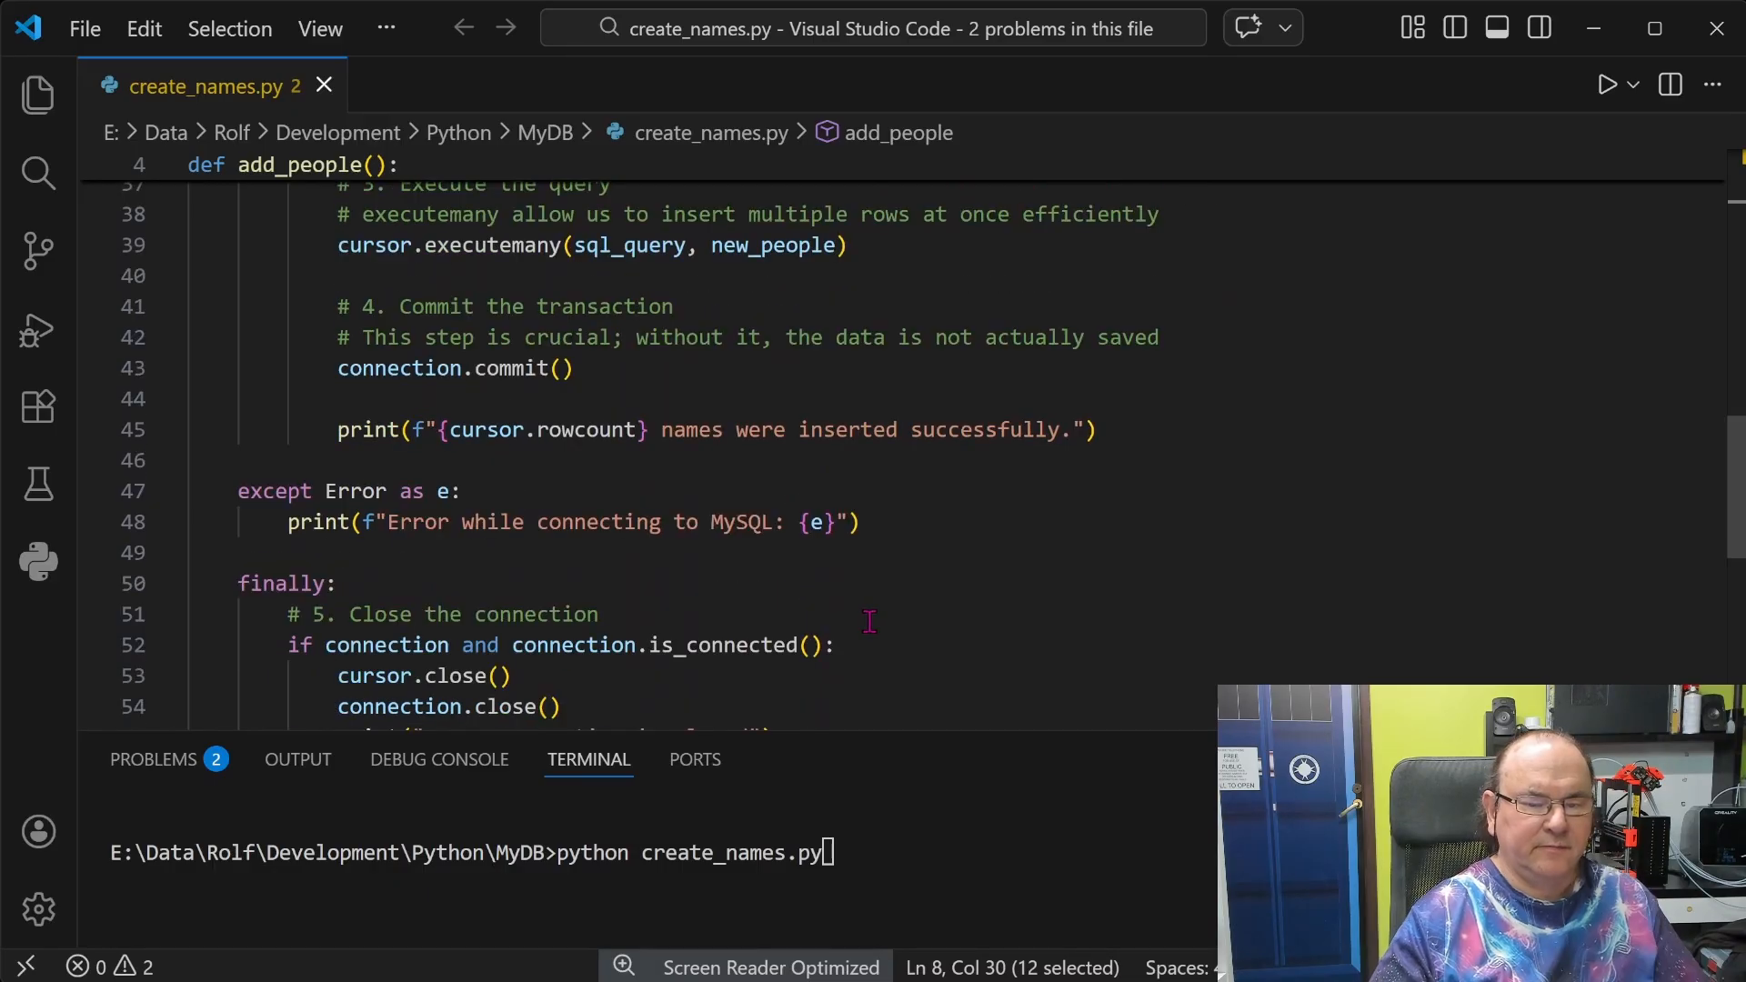
{"action": "scroll", "coordinate": [870, 622], "scroll_direction": "down", "scroll_amount": 4}
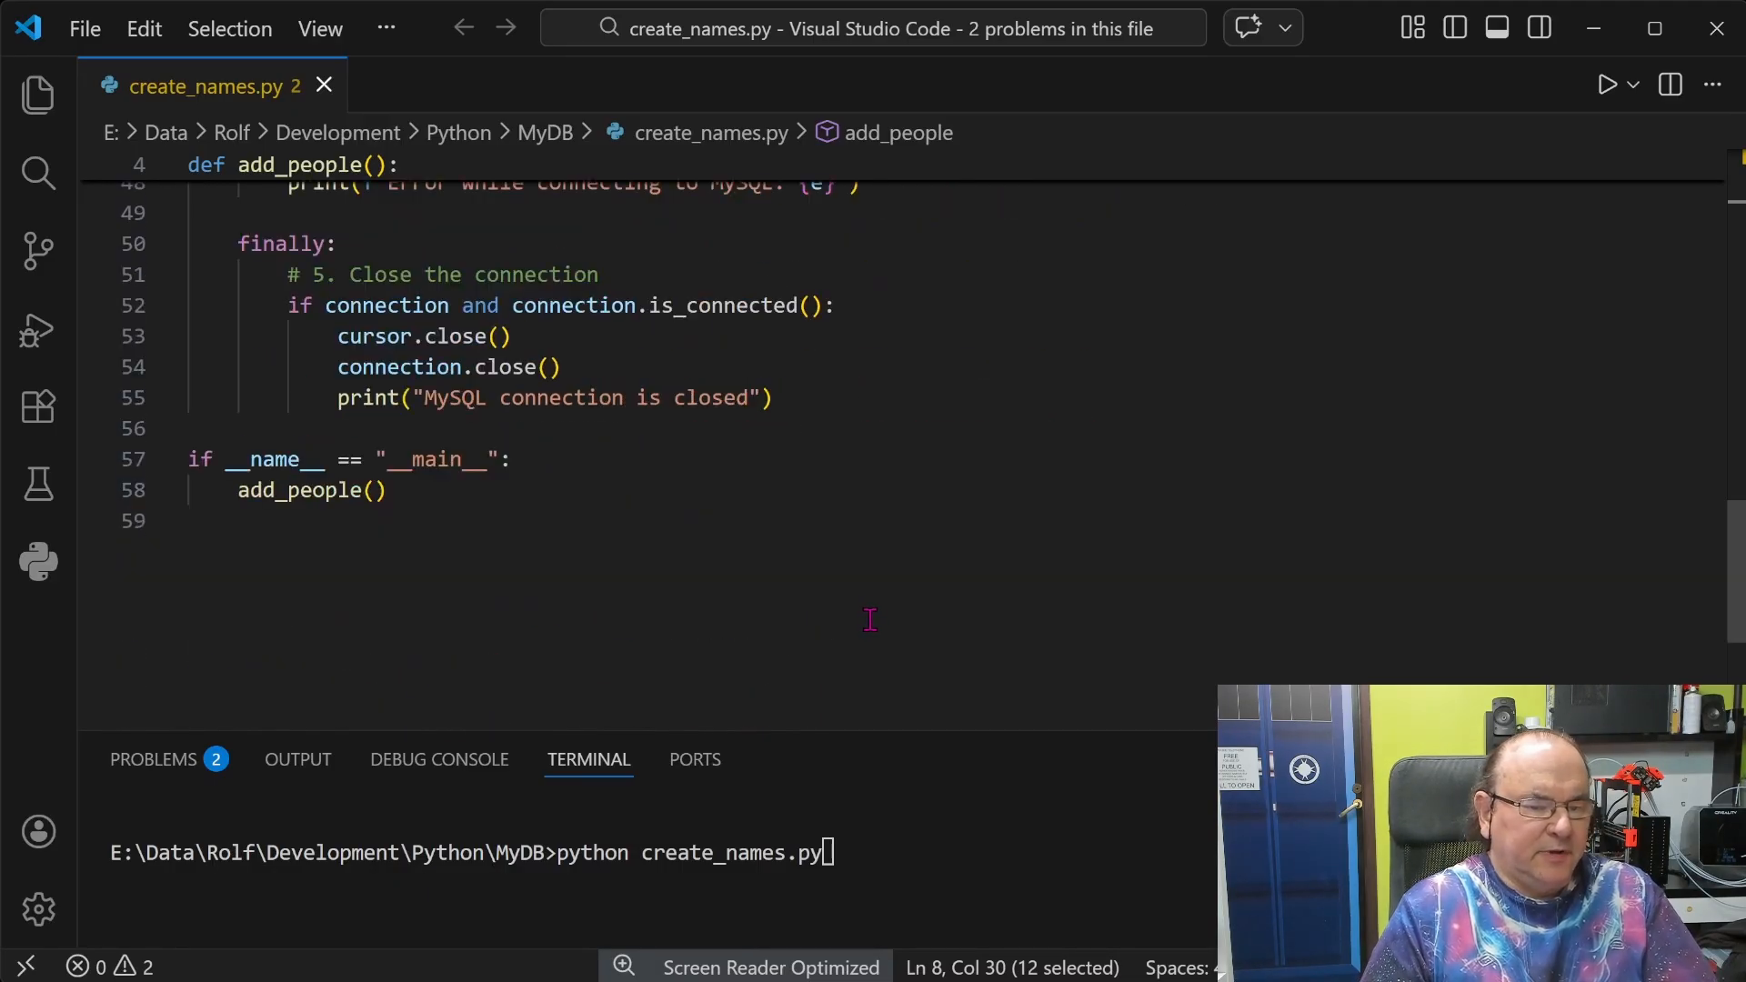
- Run python create_names.py, which reports 3 names inserted successfully
{"action": "left_click", "coordinate": [920, 857]}
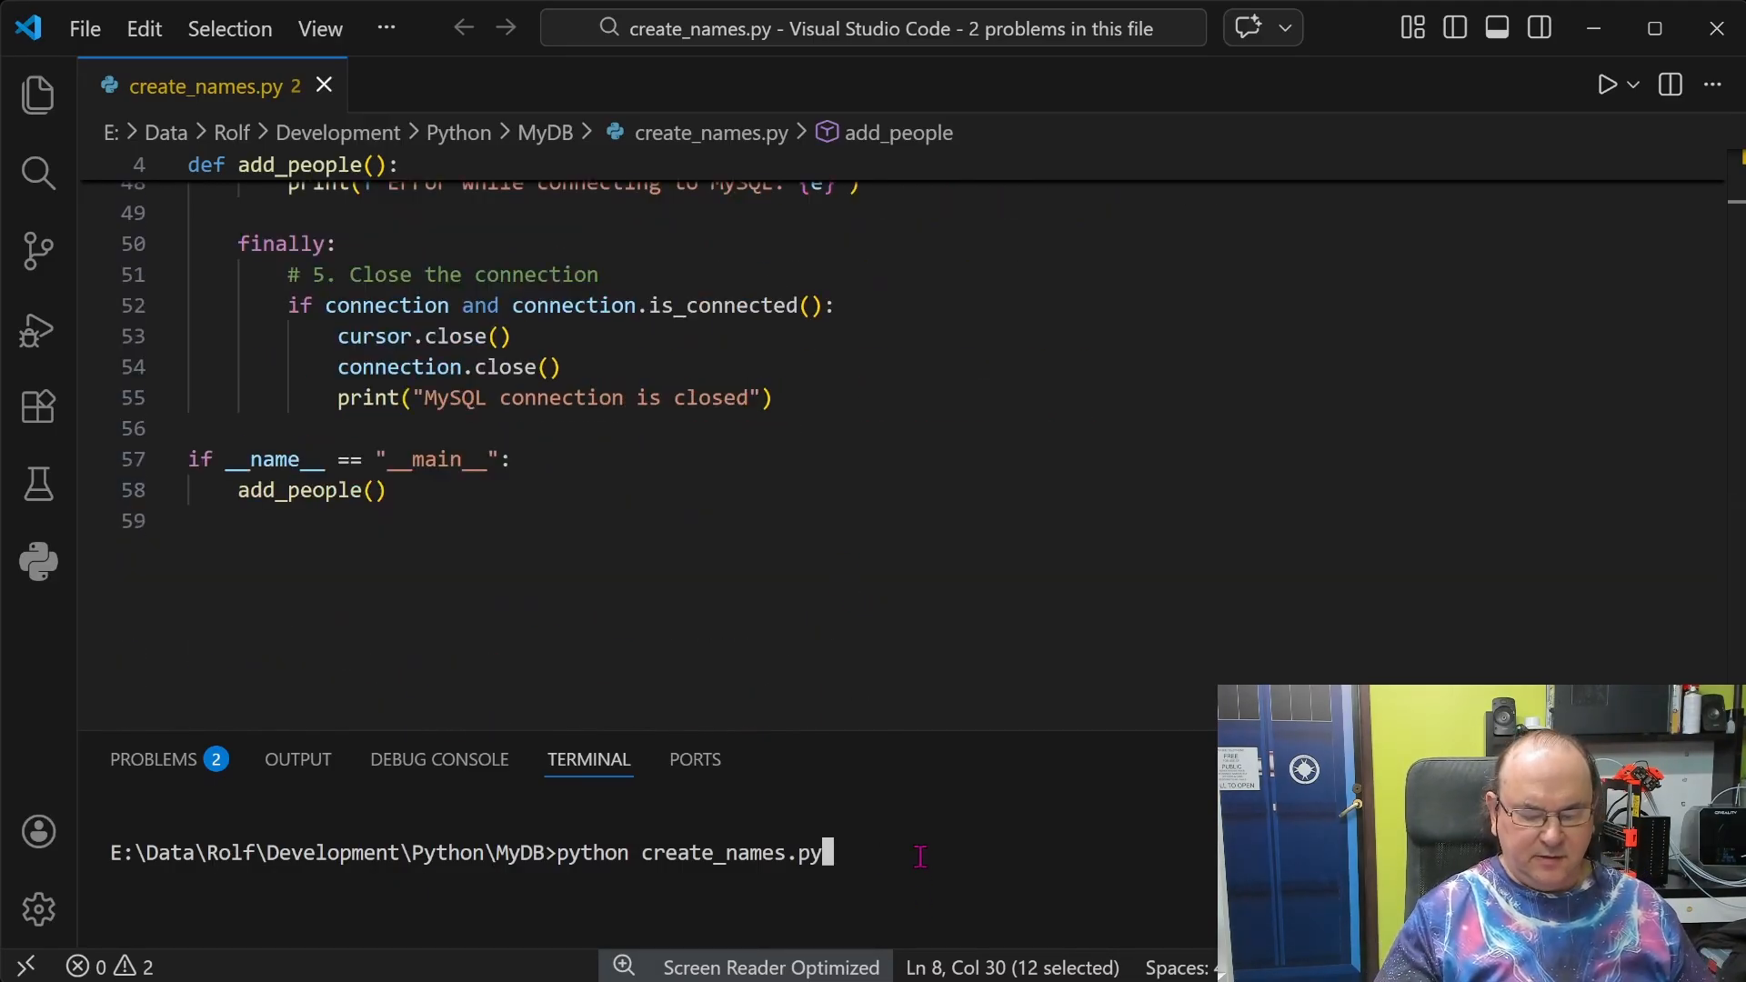
{"action": "key", "text": "Return"}
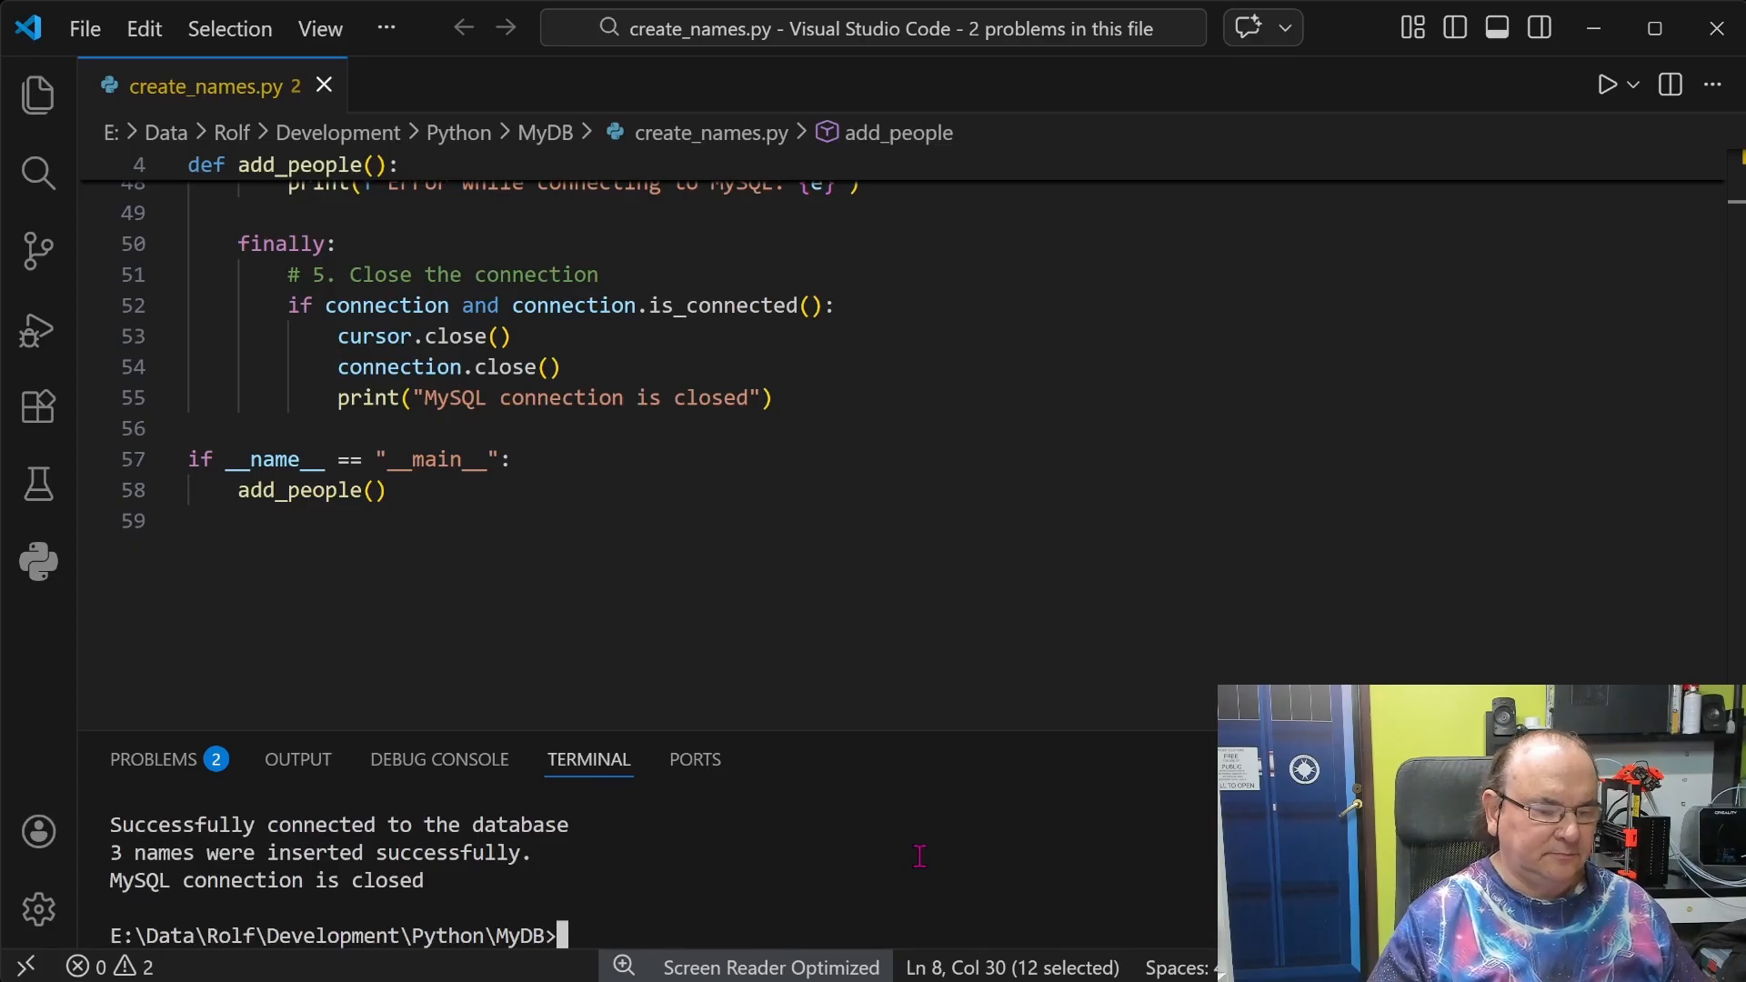
{"action": "left_click_drag", "start_coordinate": [110, 855], "coordinate": [521, 852]}
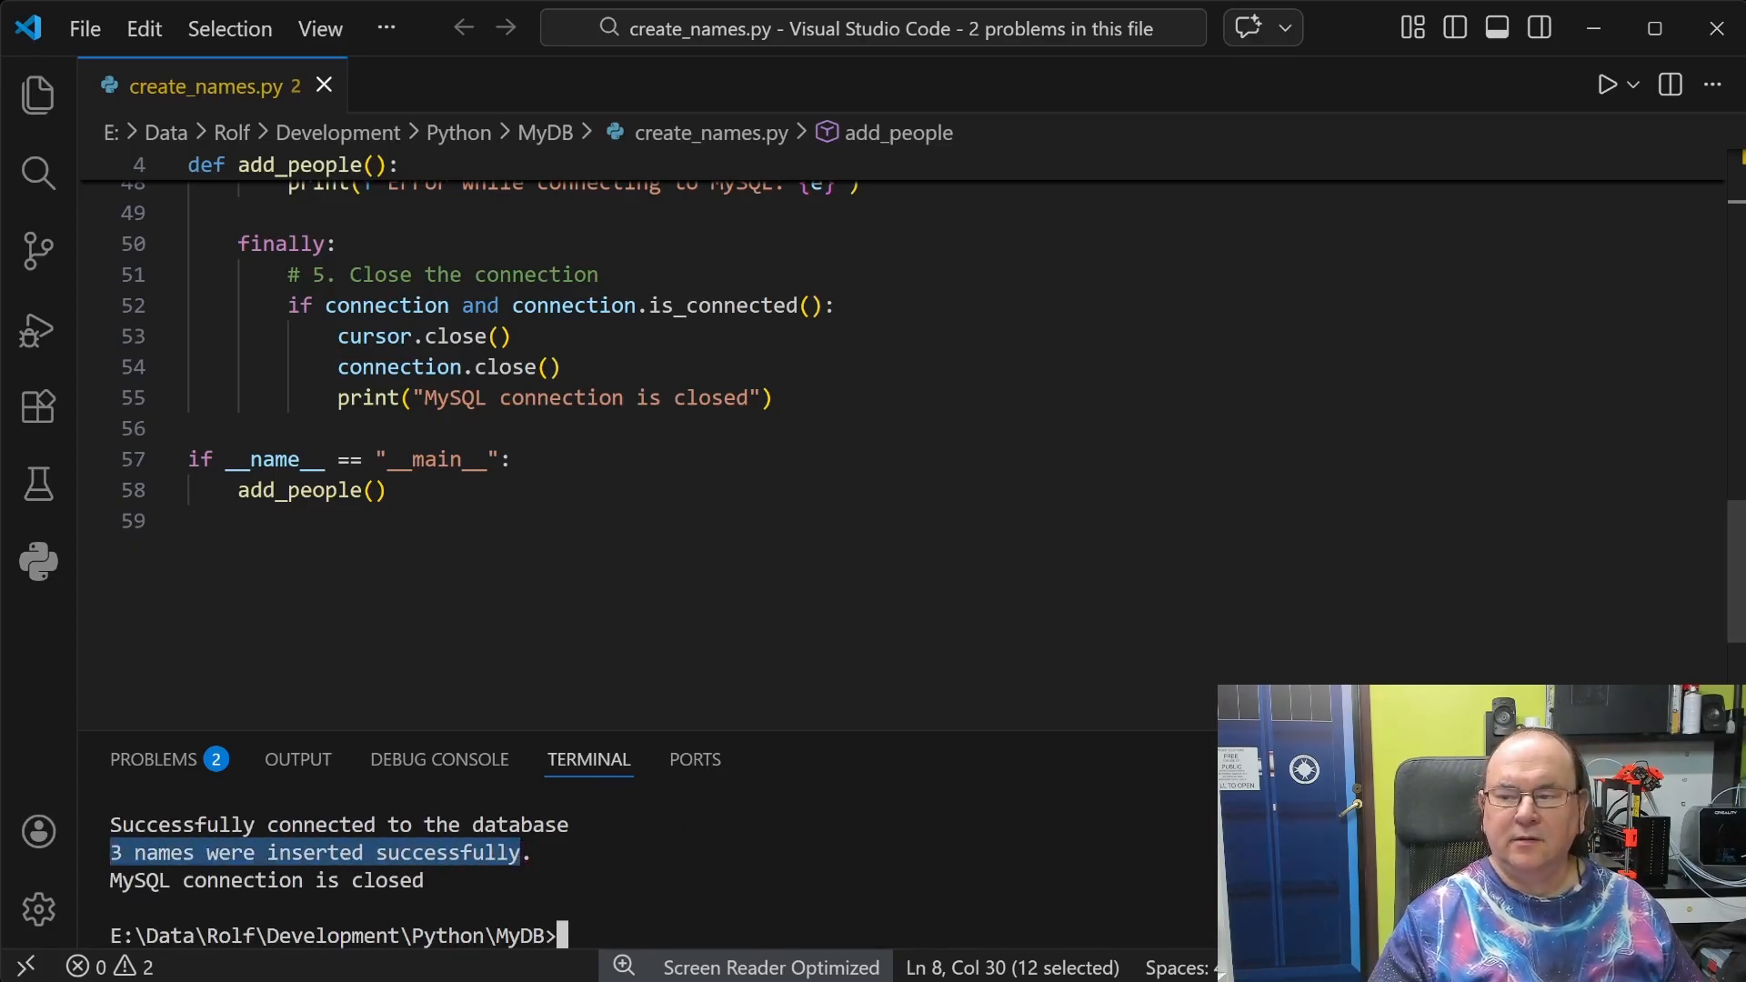
{"action": "key", "text": "alt+Tab"}
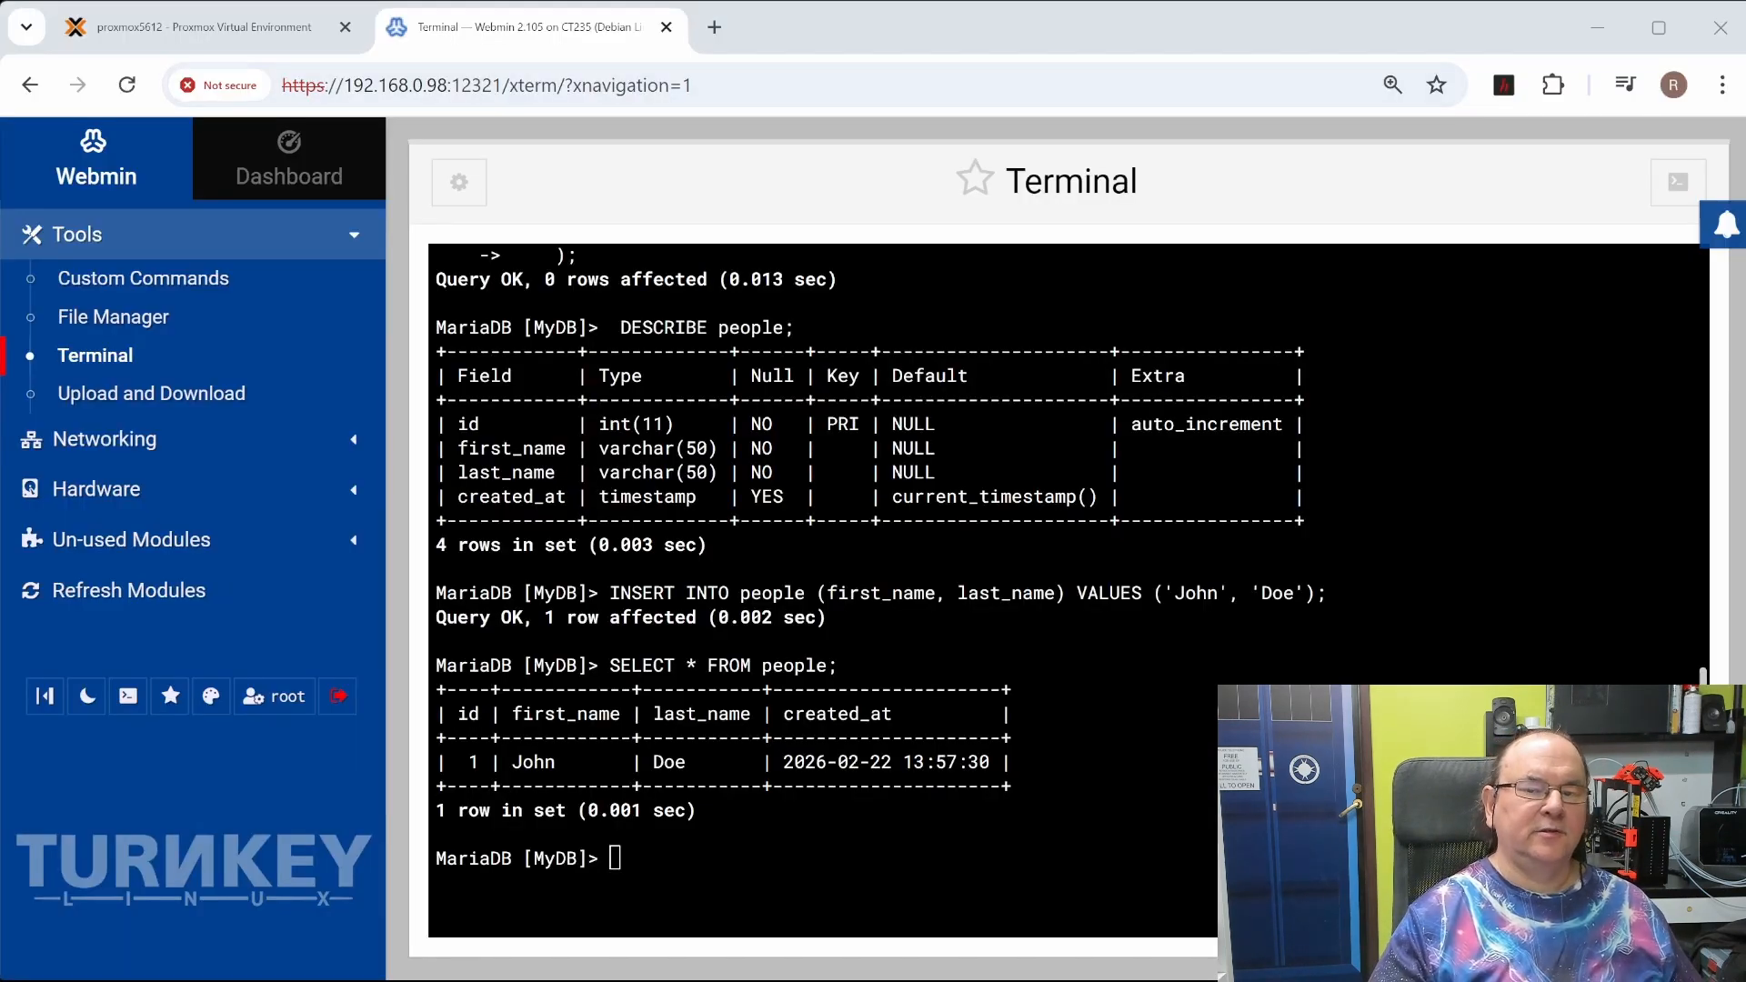
- Re-run SELECT * FROM people; to see four rows: John, Alice, Bob and Charlie
{"action": "key", "text": "alt+Tab"}
{"action": "key", "text": "Up"}
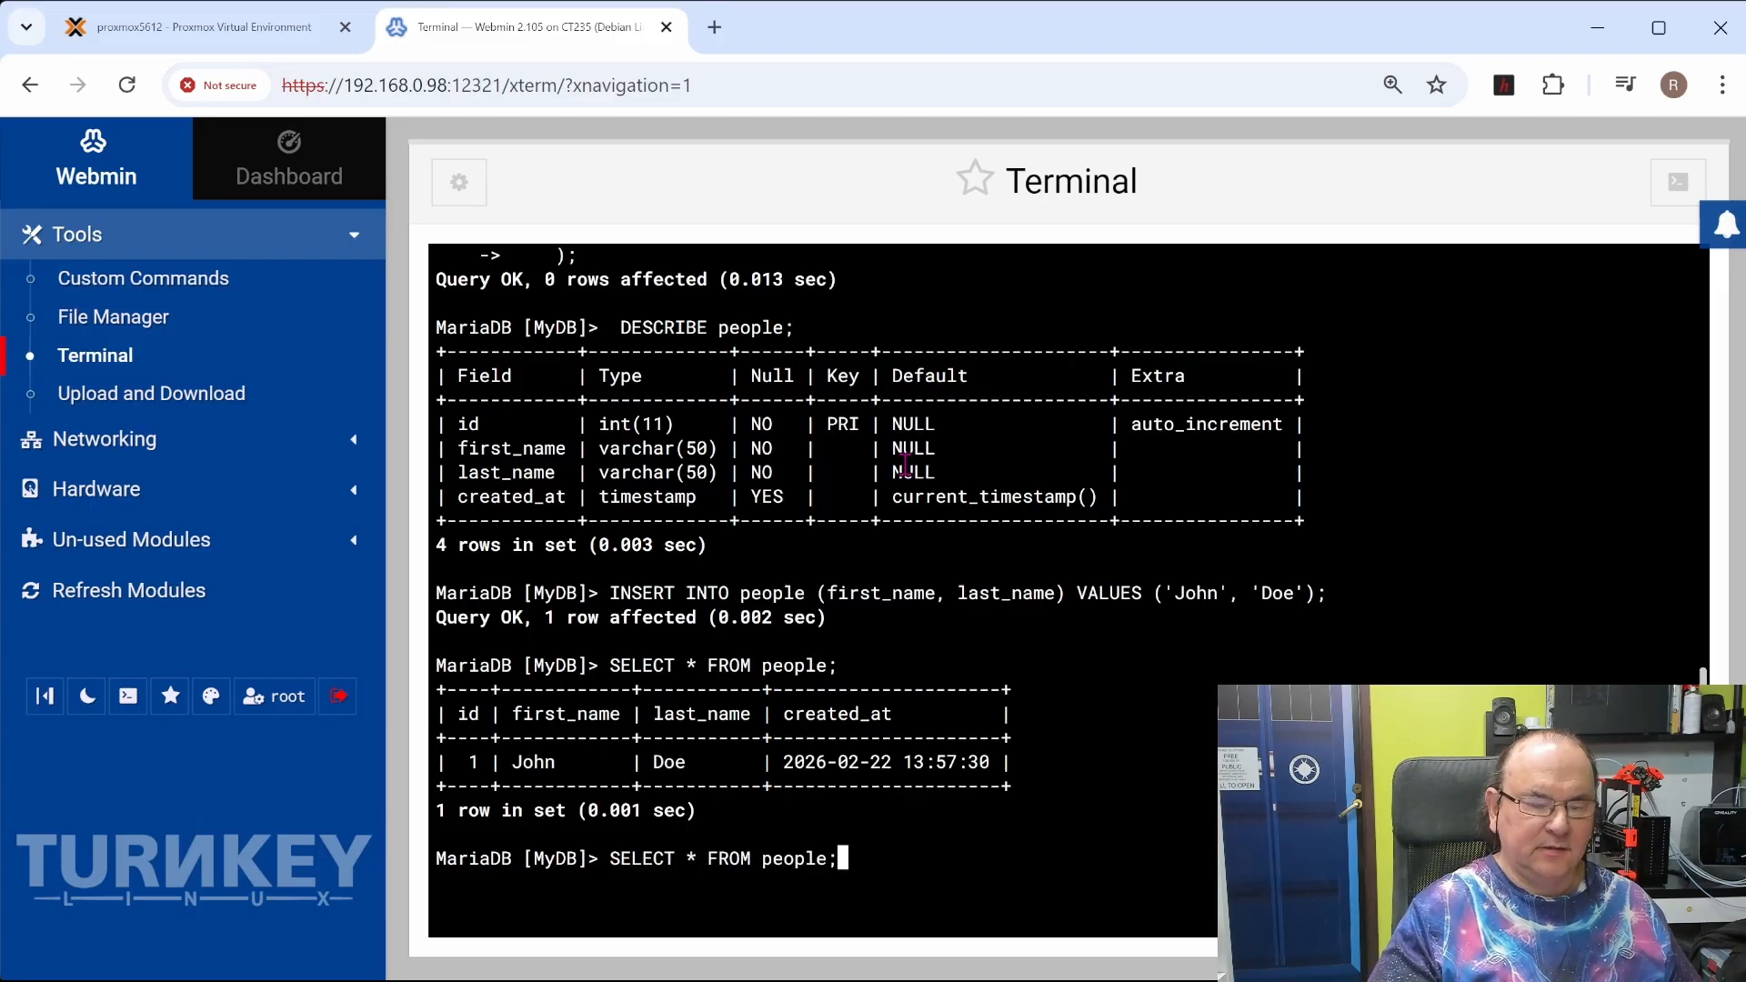
{"action": "key", "text": "Return"}
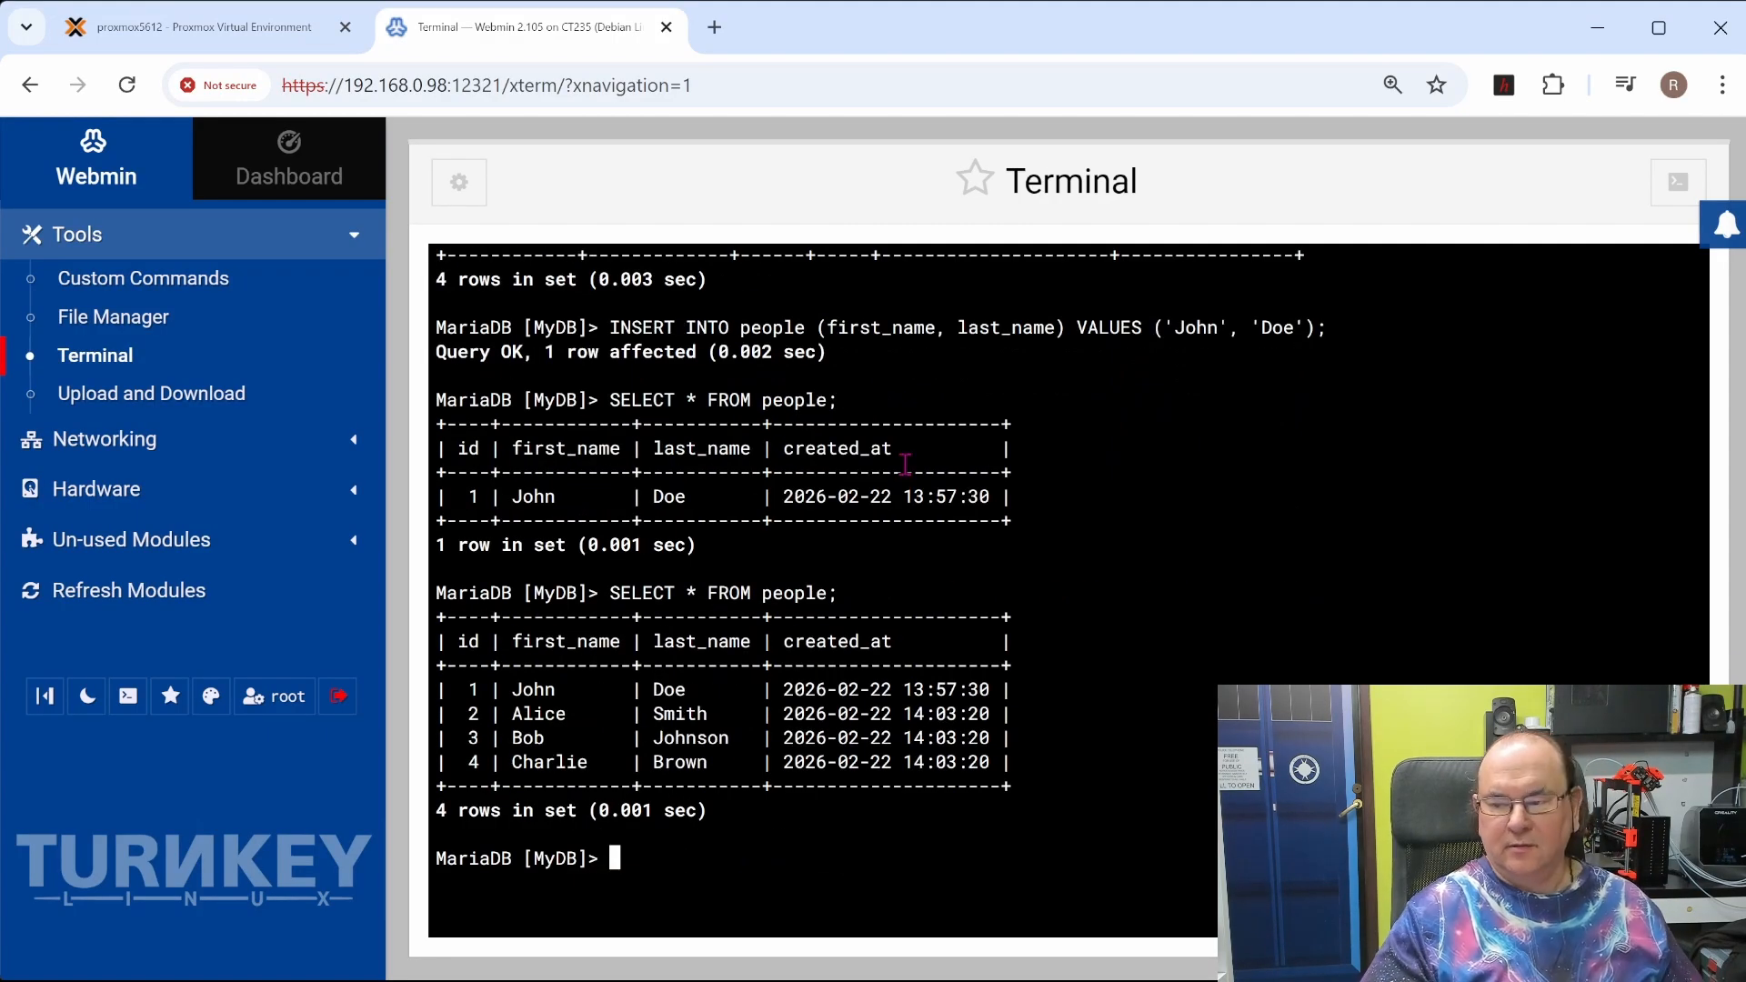
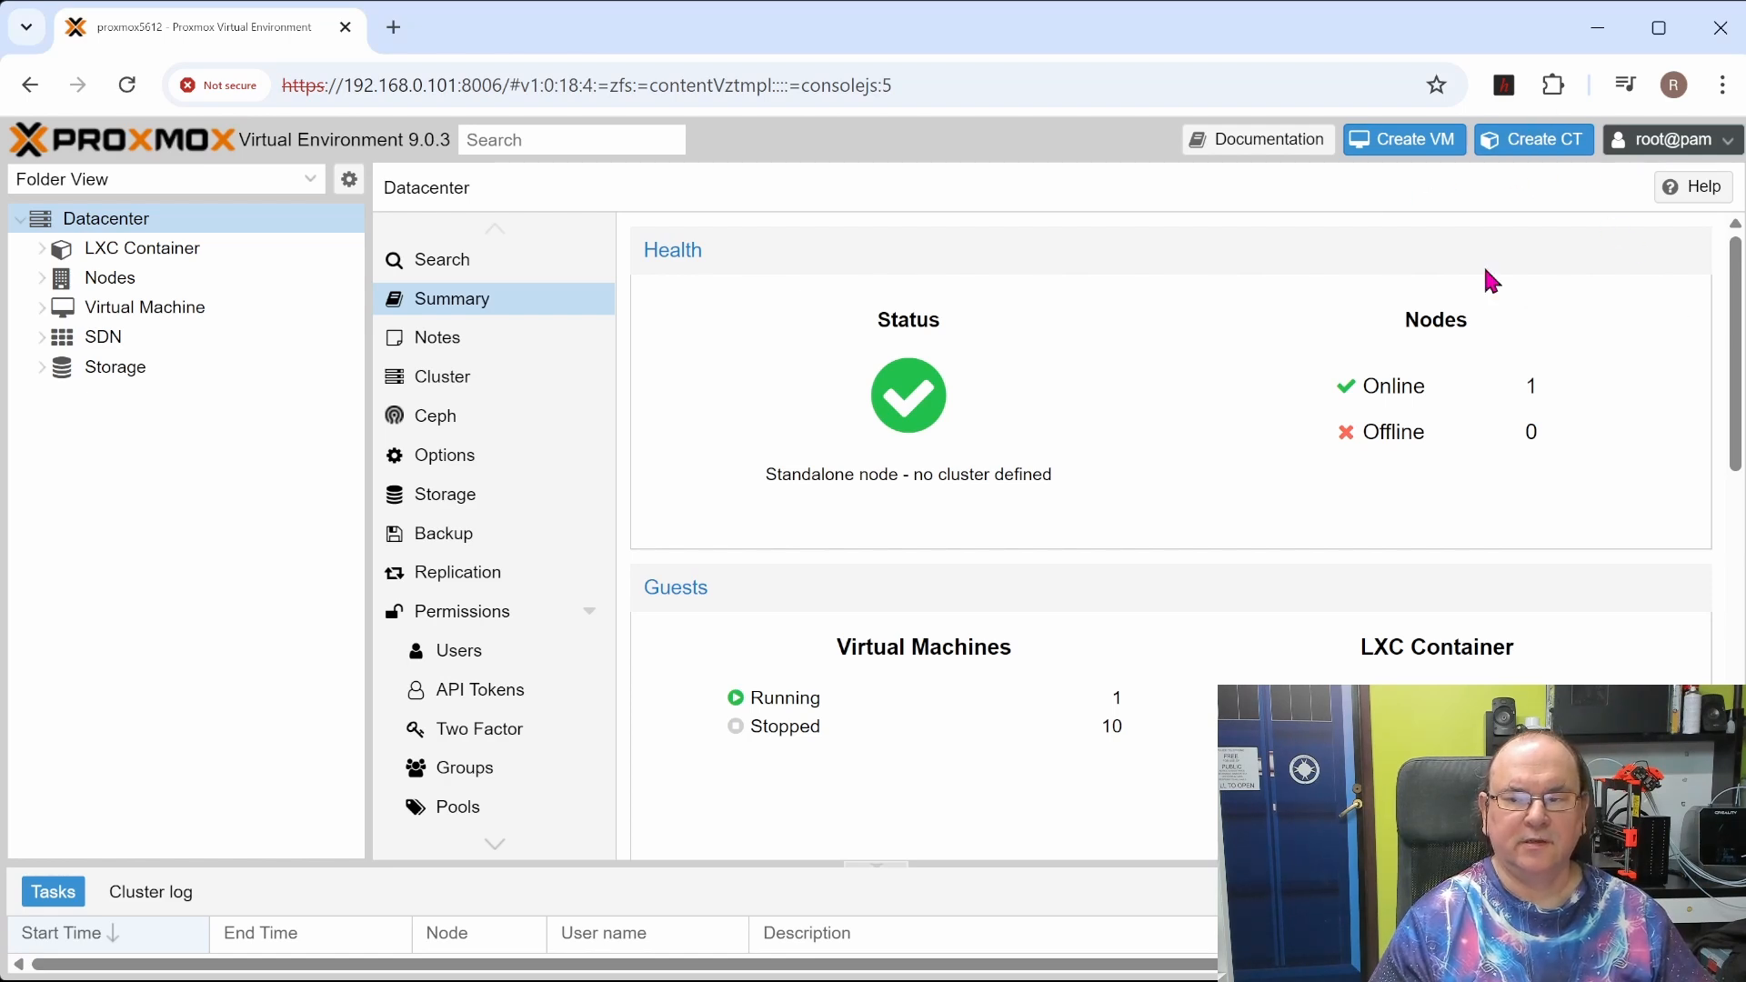
- Begin a new VM named monlix1244 with advanced options shown, advancing to the OS step
{"action": "left_click", "coordinate": [1418, 143]}
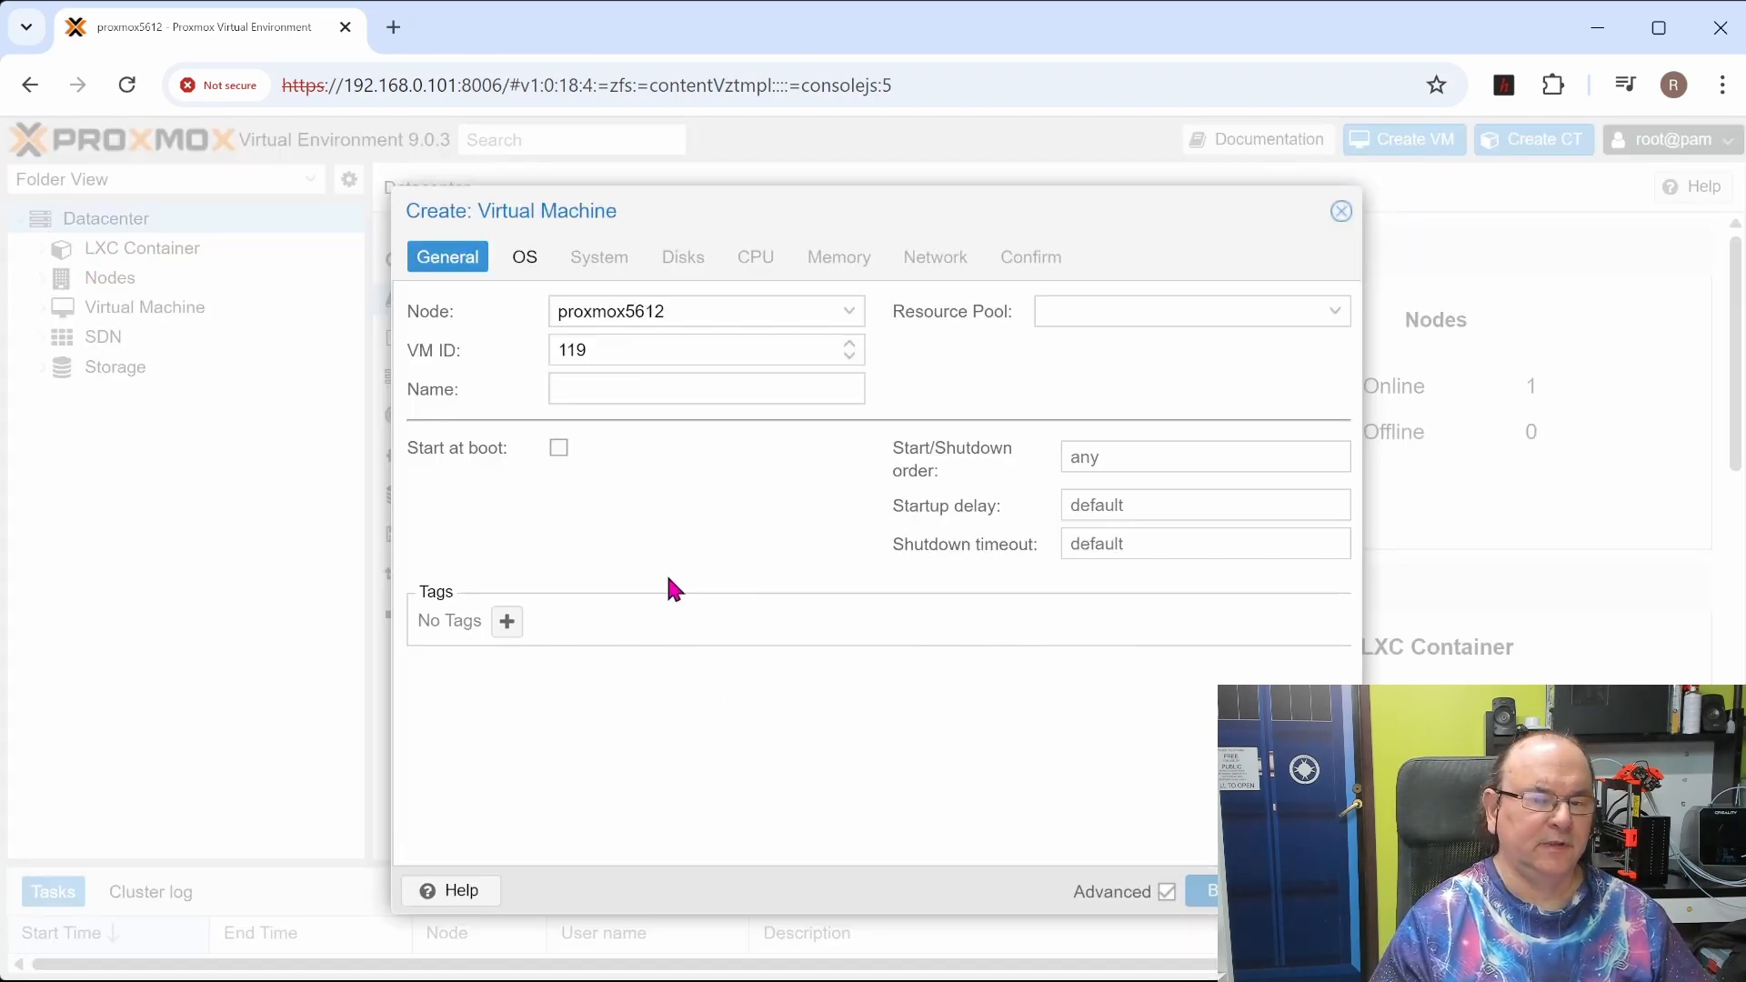
{"action": "left_click", "coordinate": [1167, 892]}
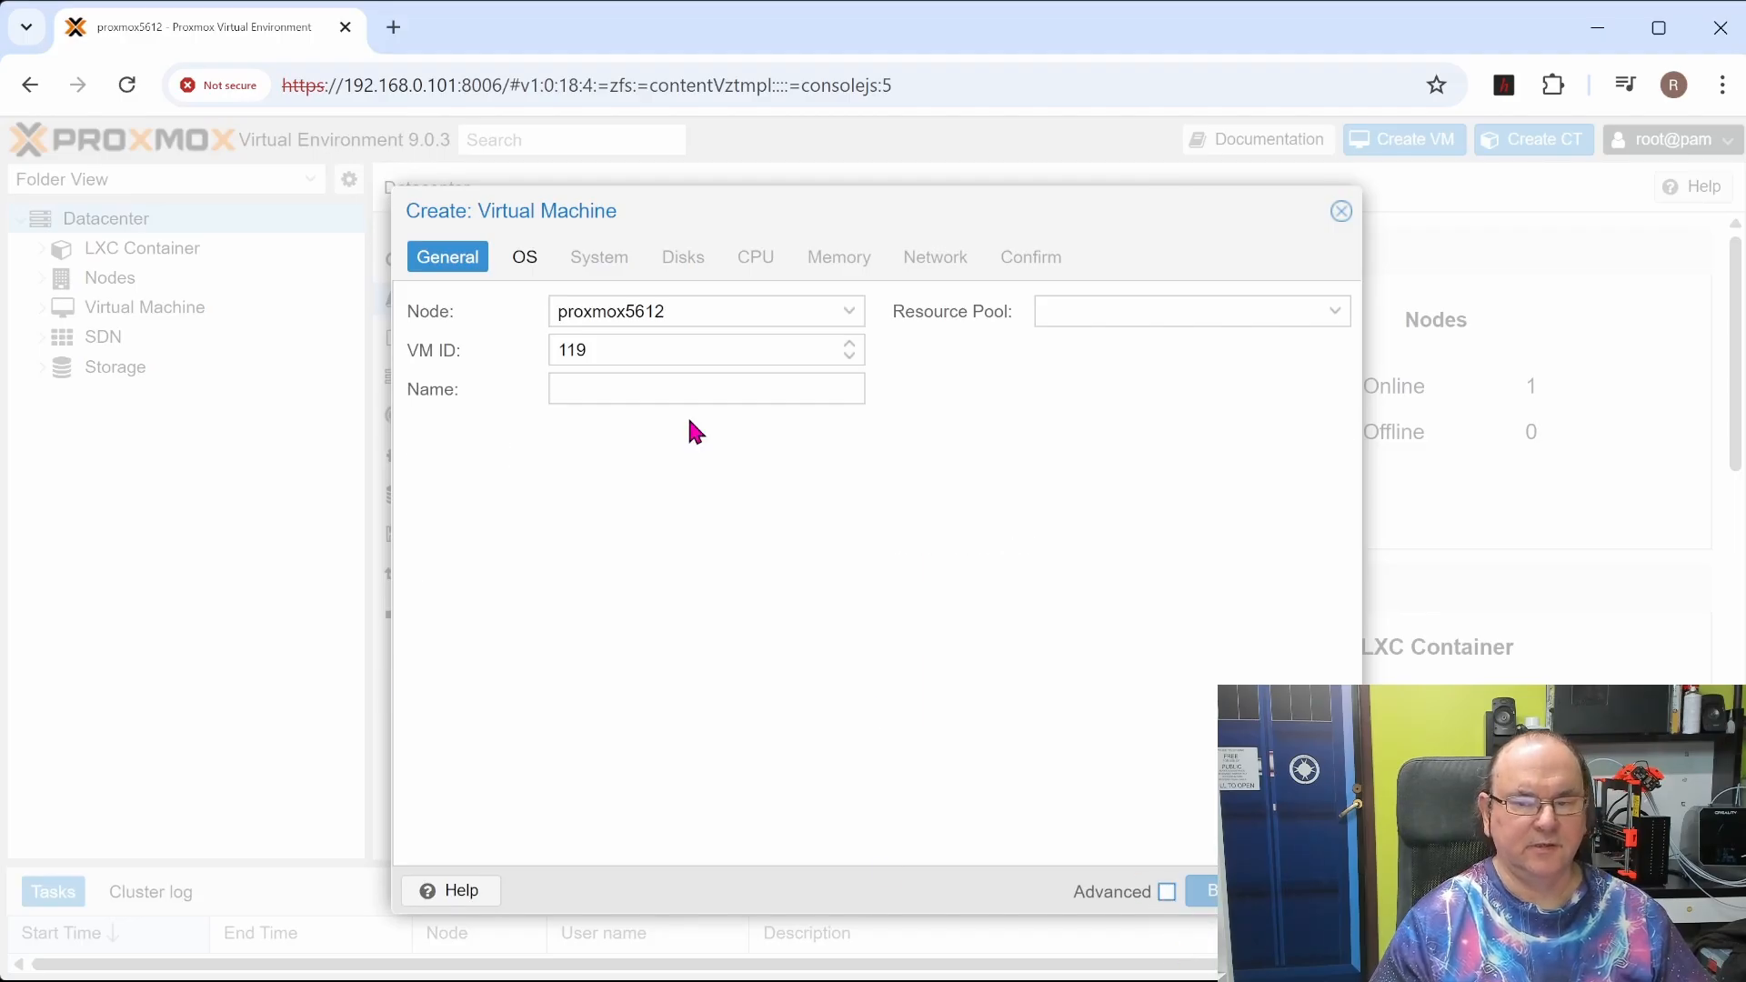
{"action": "left_click", "coordinate": [1168, 891]}
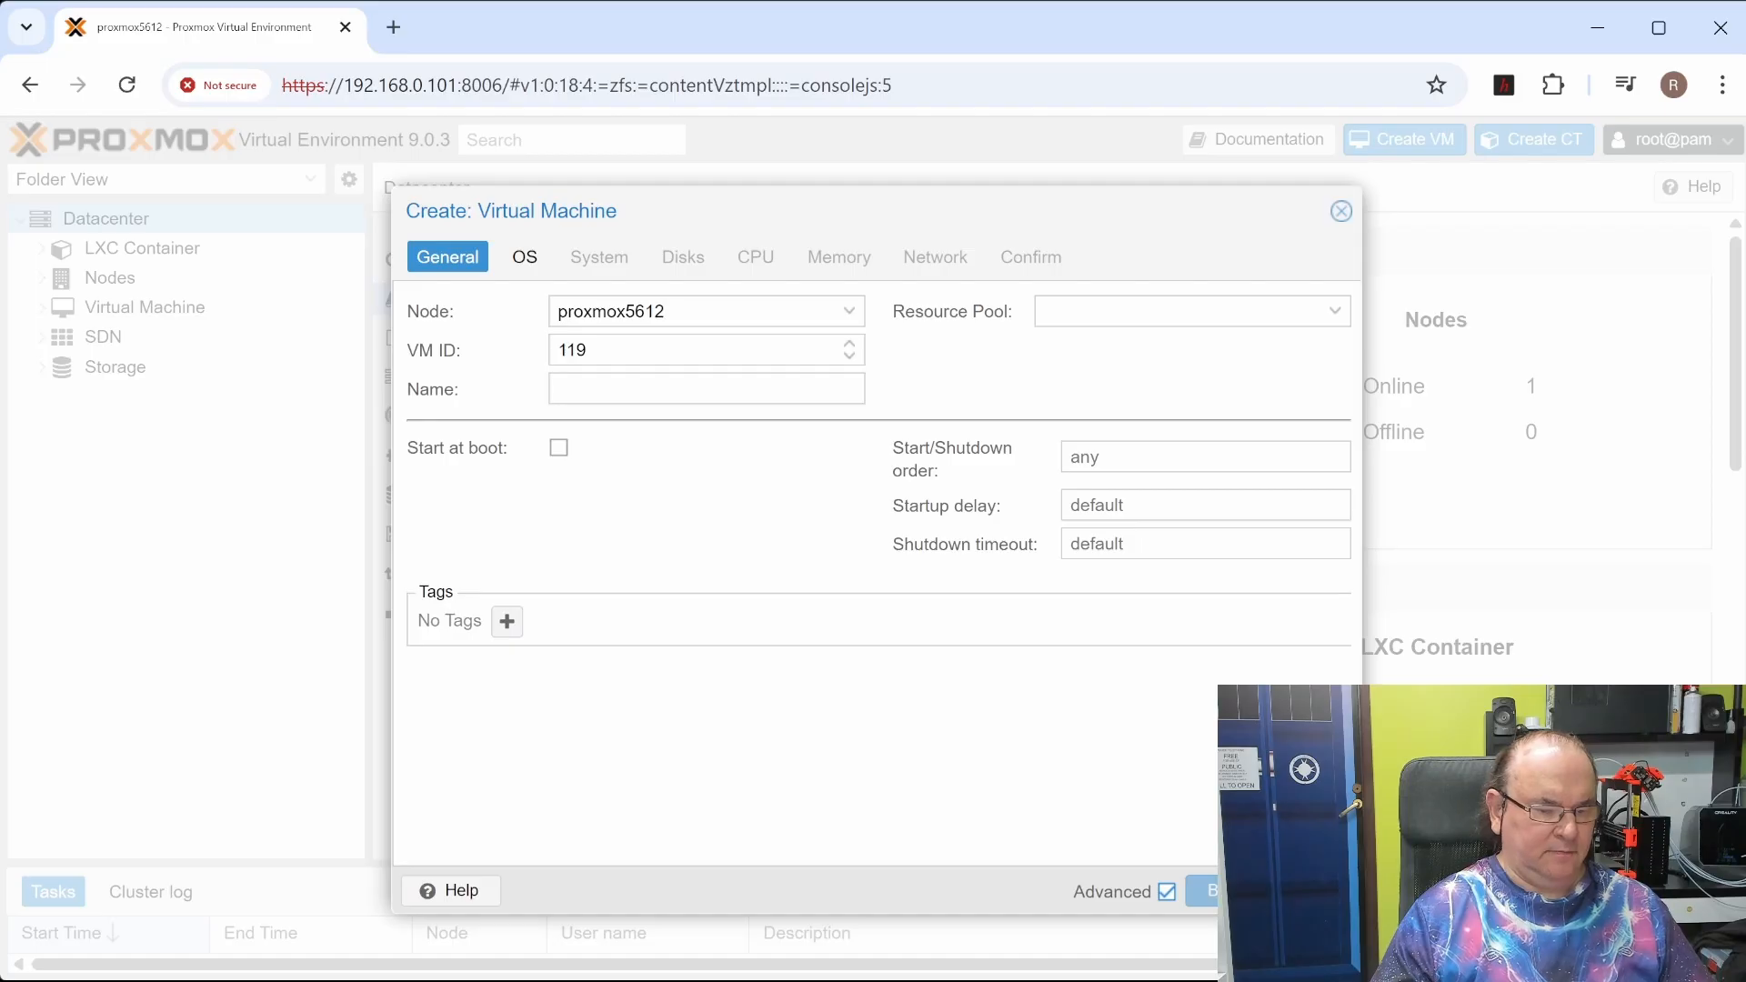
{"action": "left_click", "coordinate": [612, 392]}
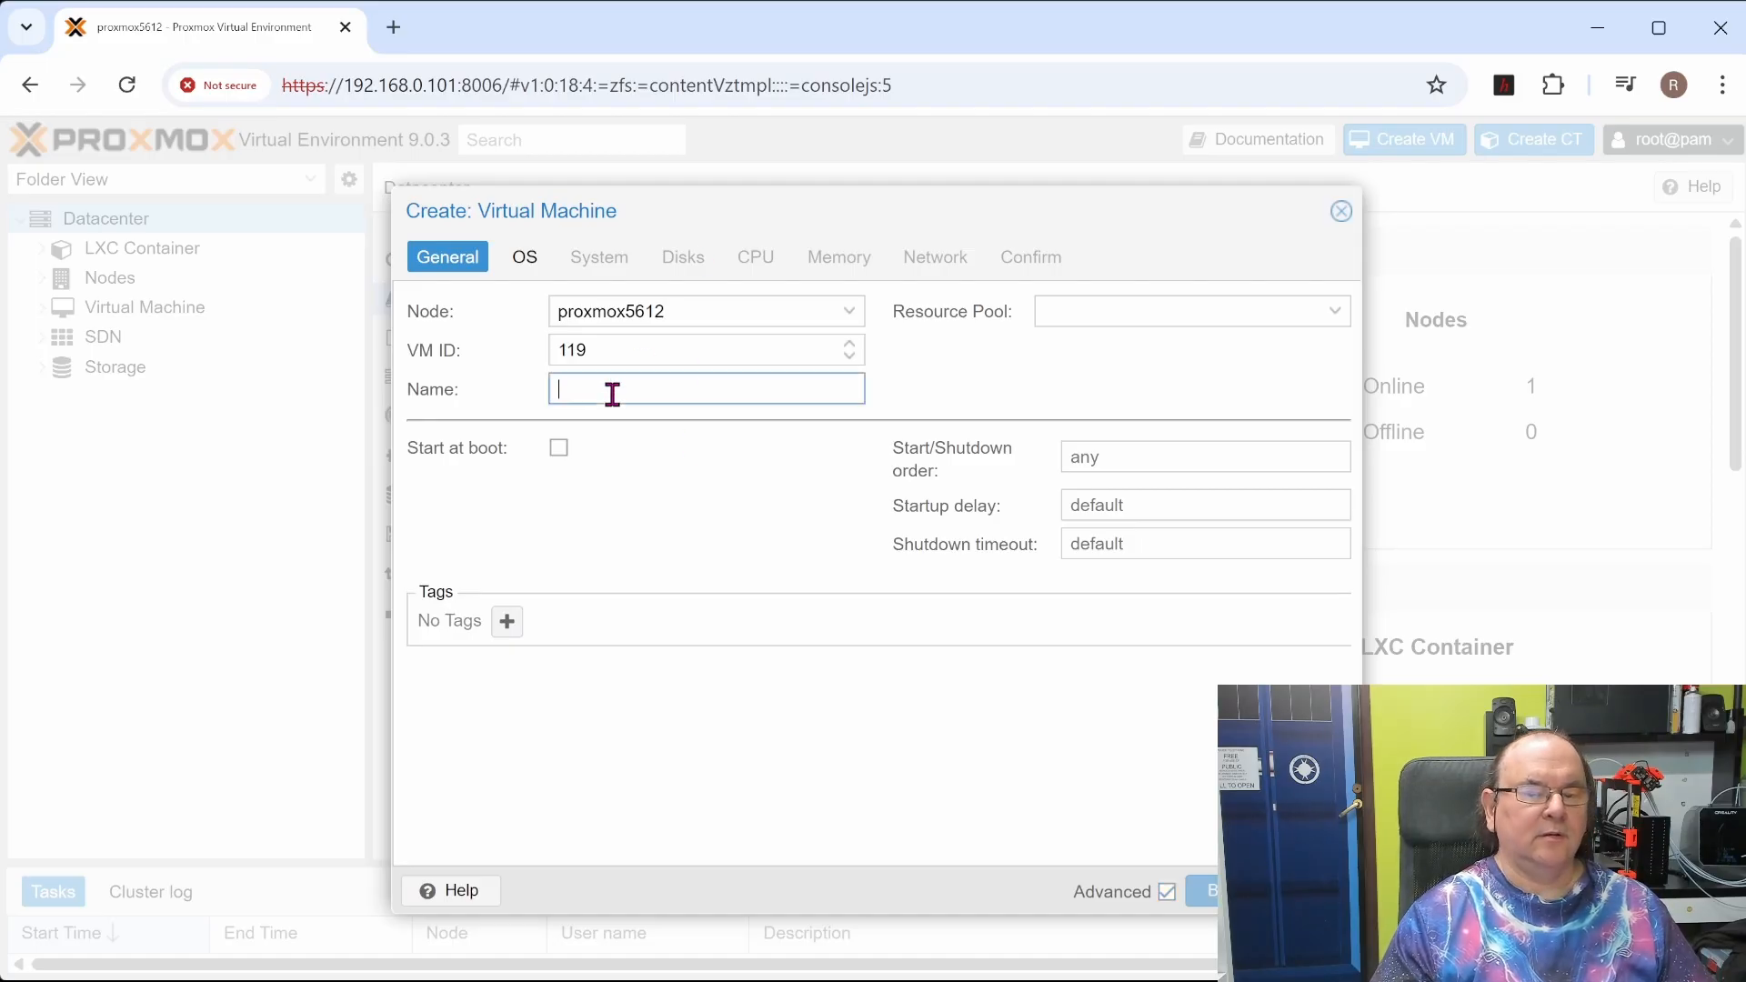
{"action": "type", "text": "monlix124"}
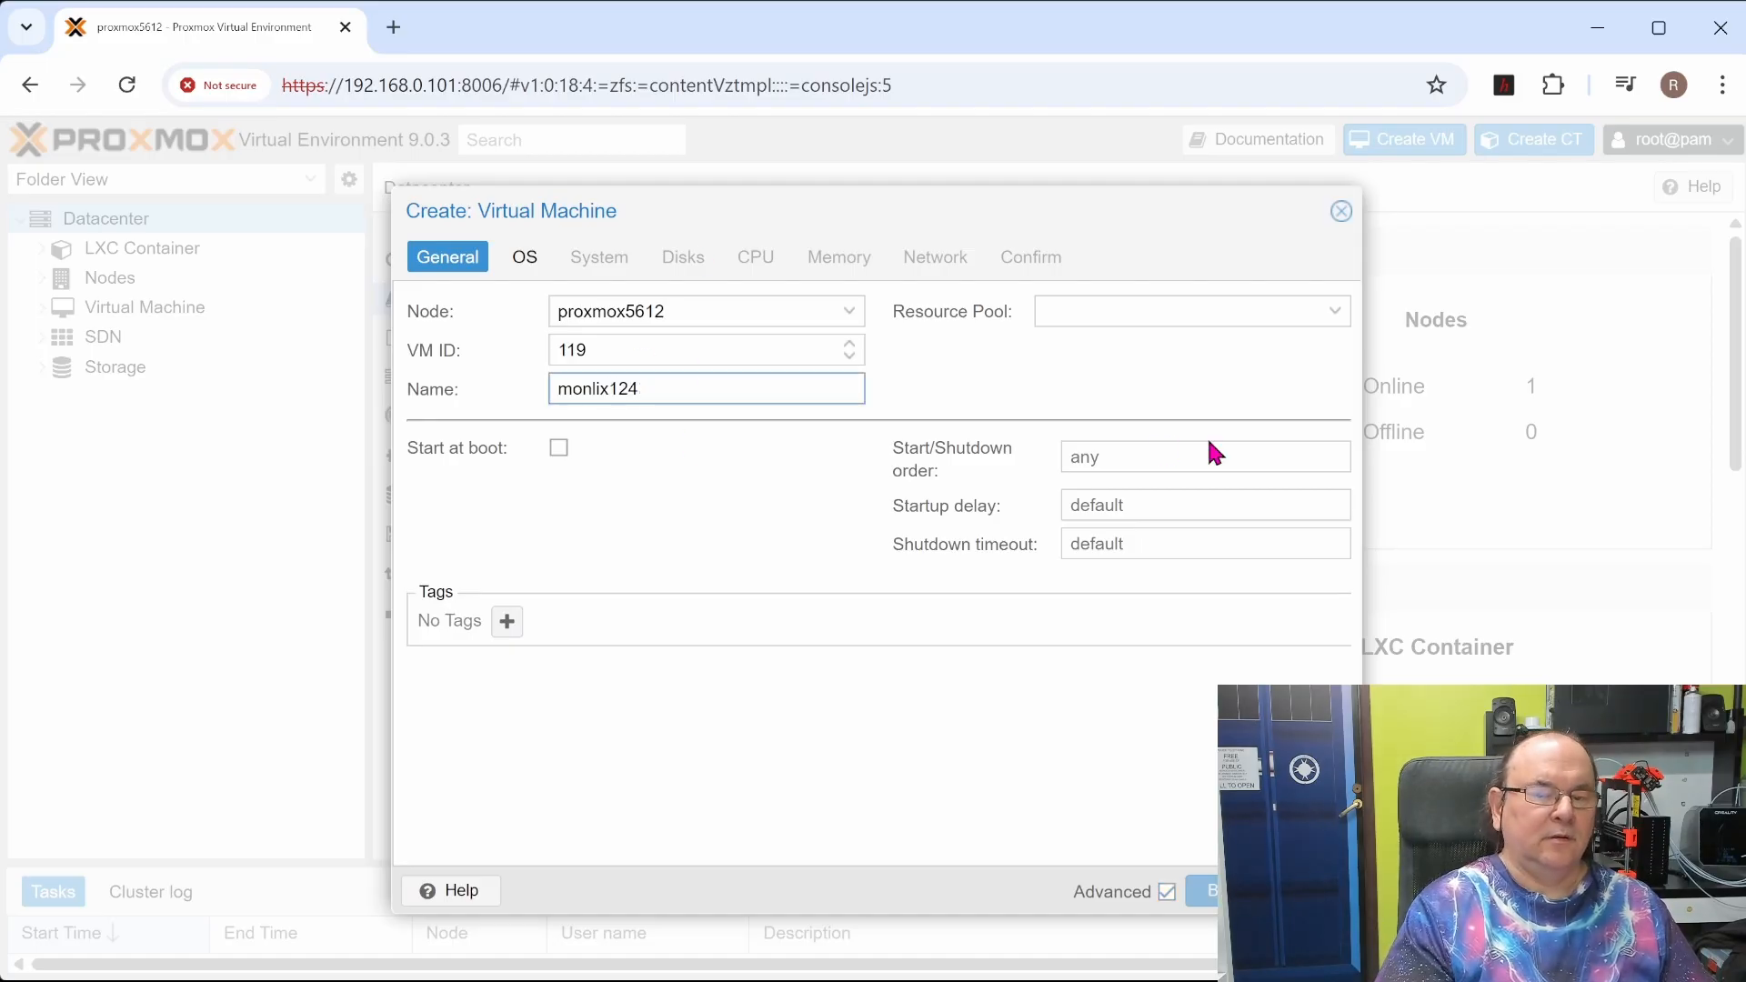
{"action": "type", "text": "4"}
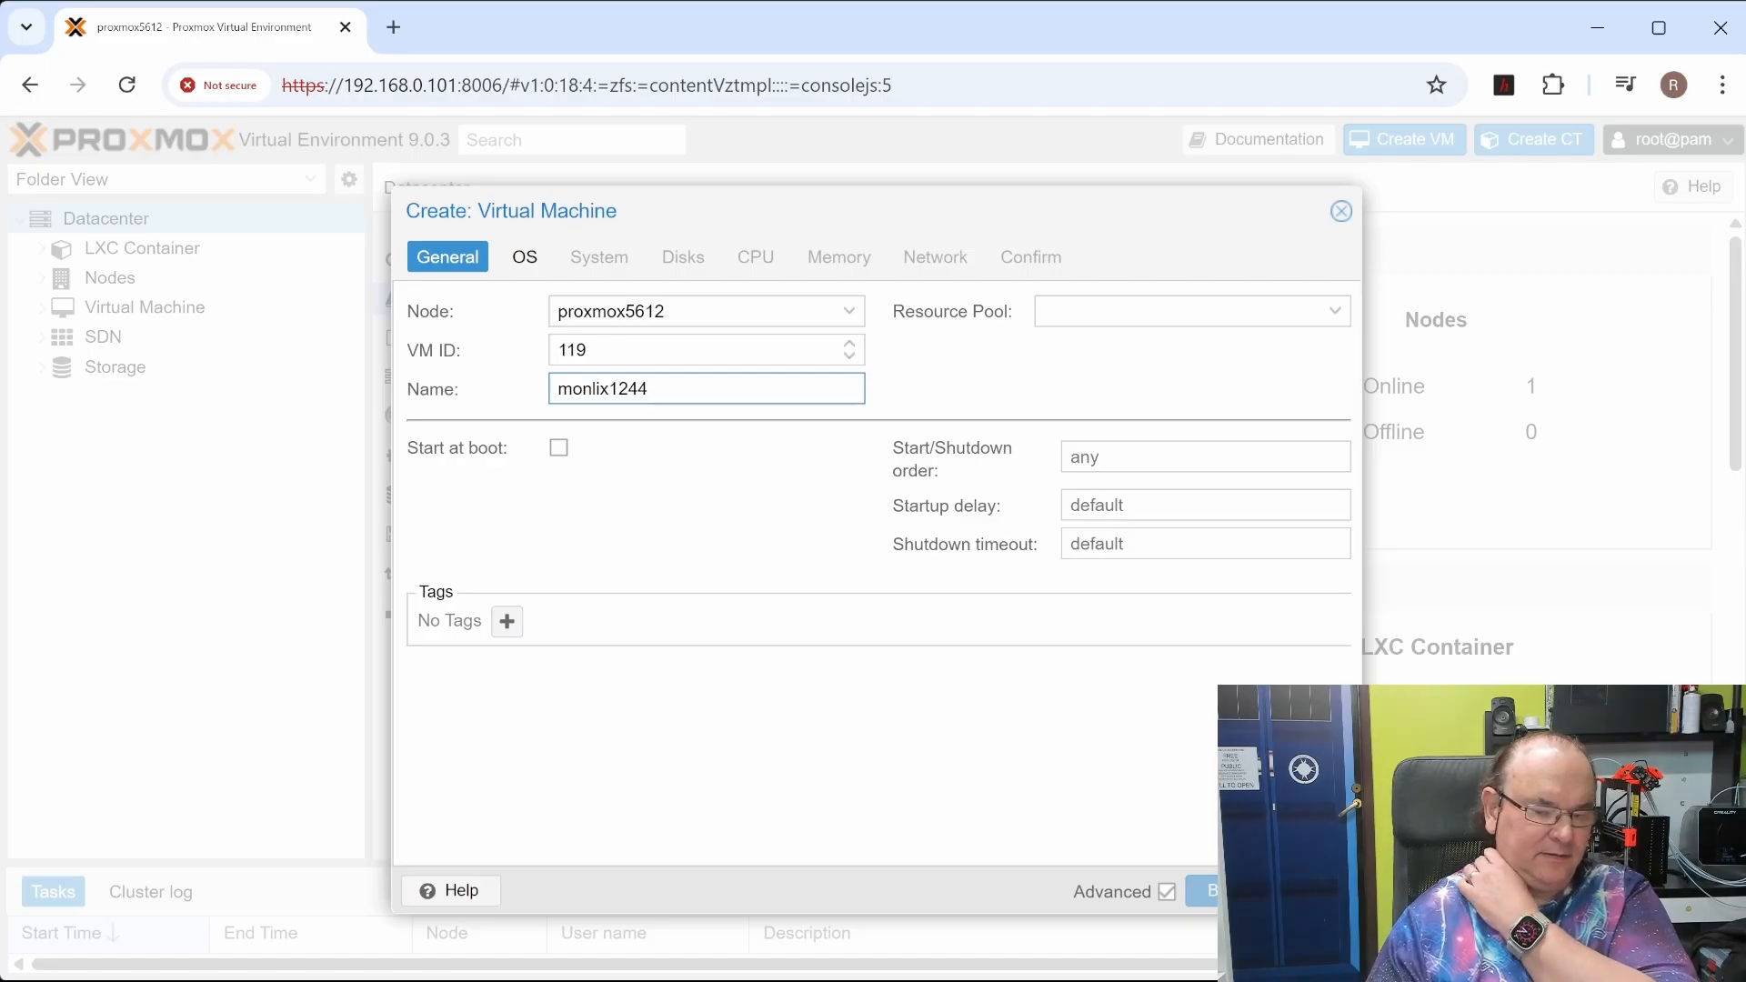
{"action": "left_click", "coordinate": [1312, 891]}
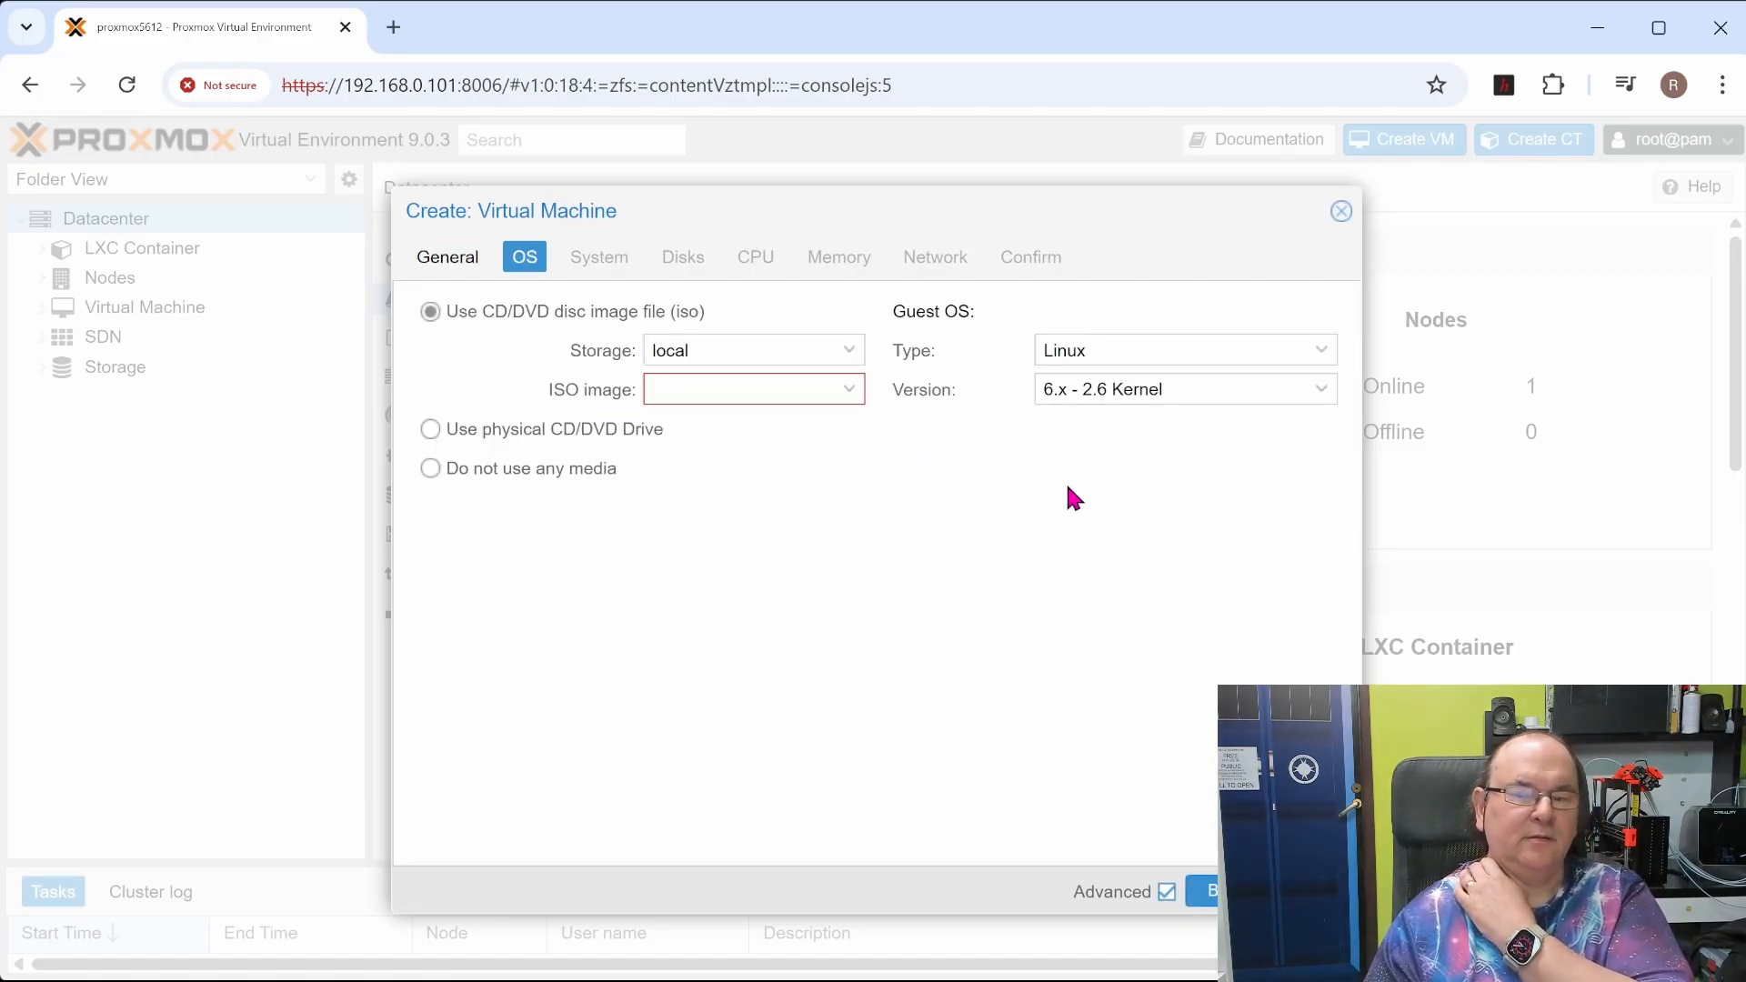
- Open the ISO image dropdown listing local ISOs from archlinux-2026.01.01 to virtio-win-0.1.285
{"action": "left_click", "coordinate": [850, 391]}
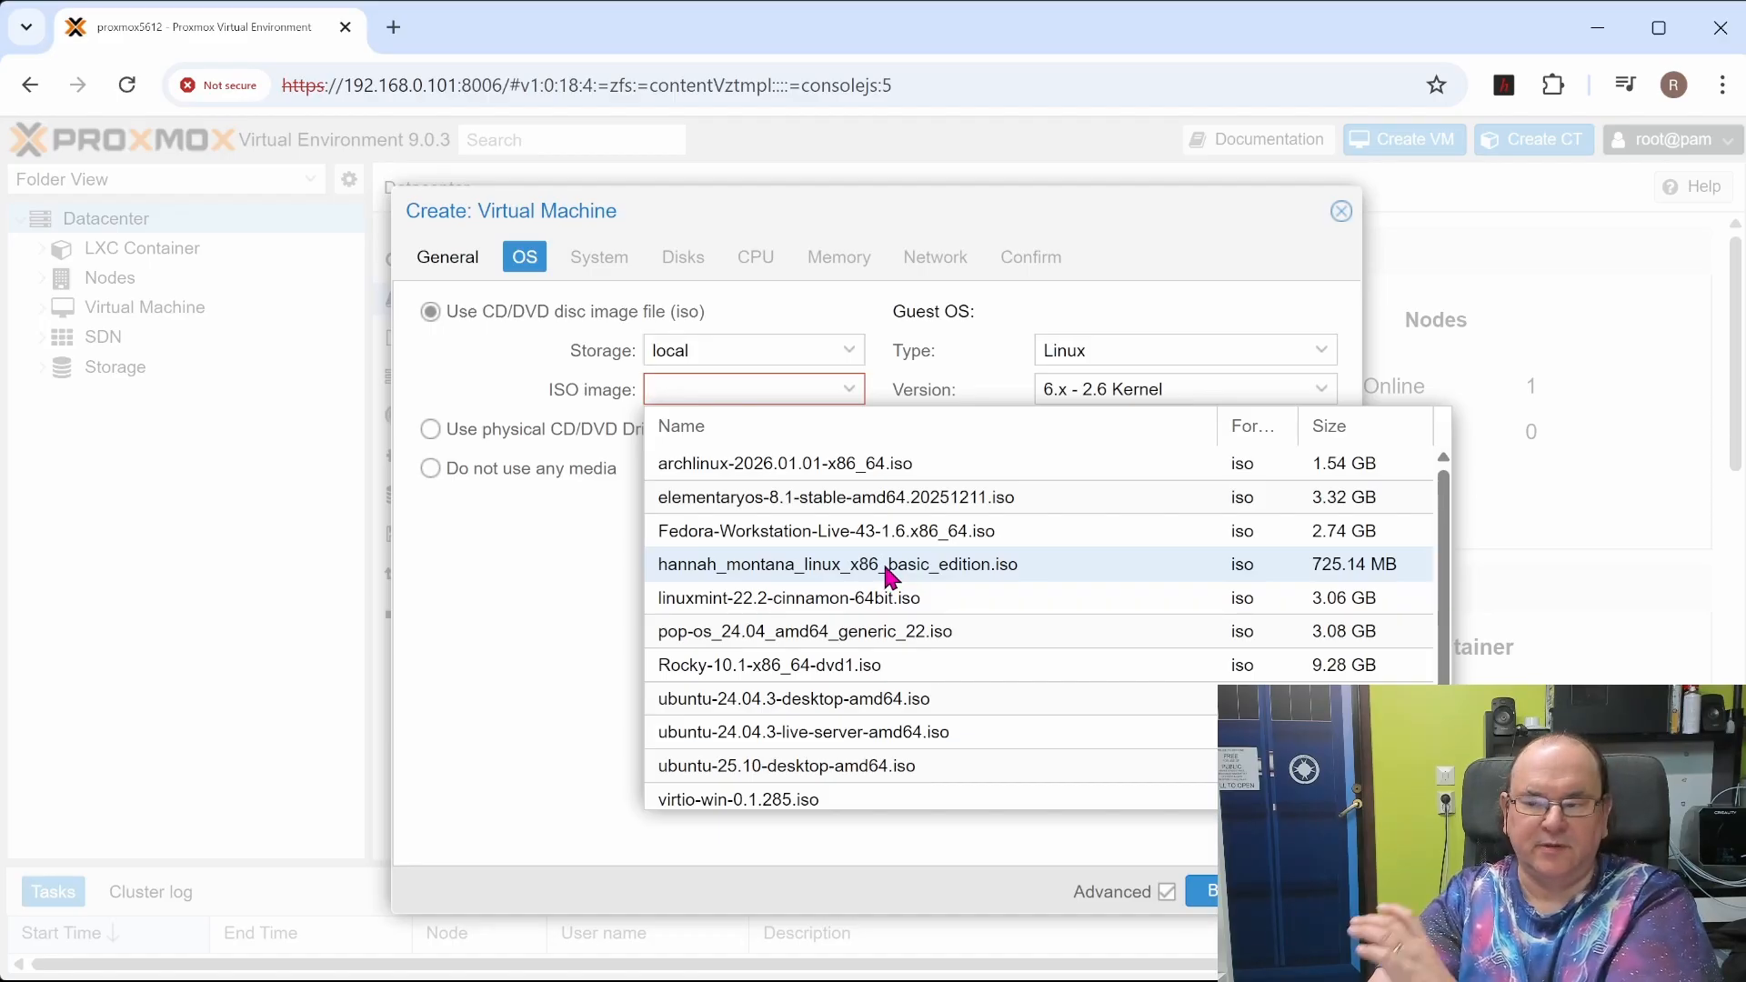
- Select hannah_montana_linux_x86_basic_edition.iso as the install disc and advance to the System step
{"action": "left_click", "coordinate": [890, 575]}
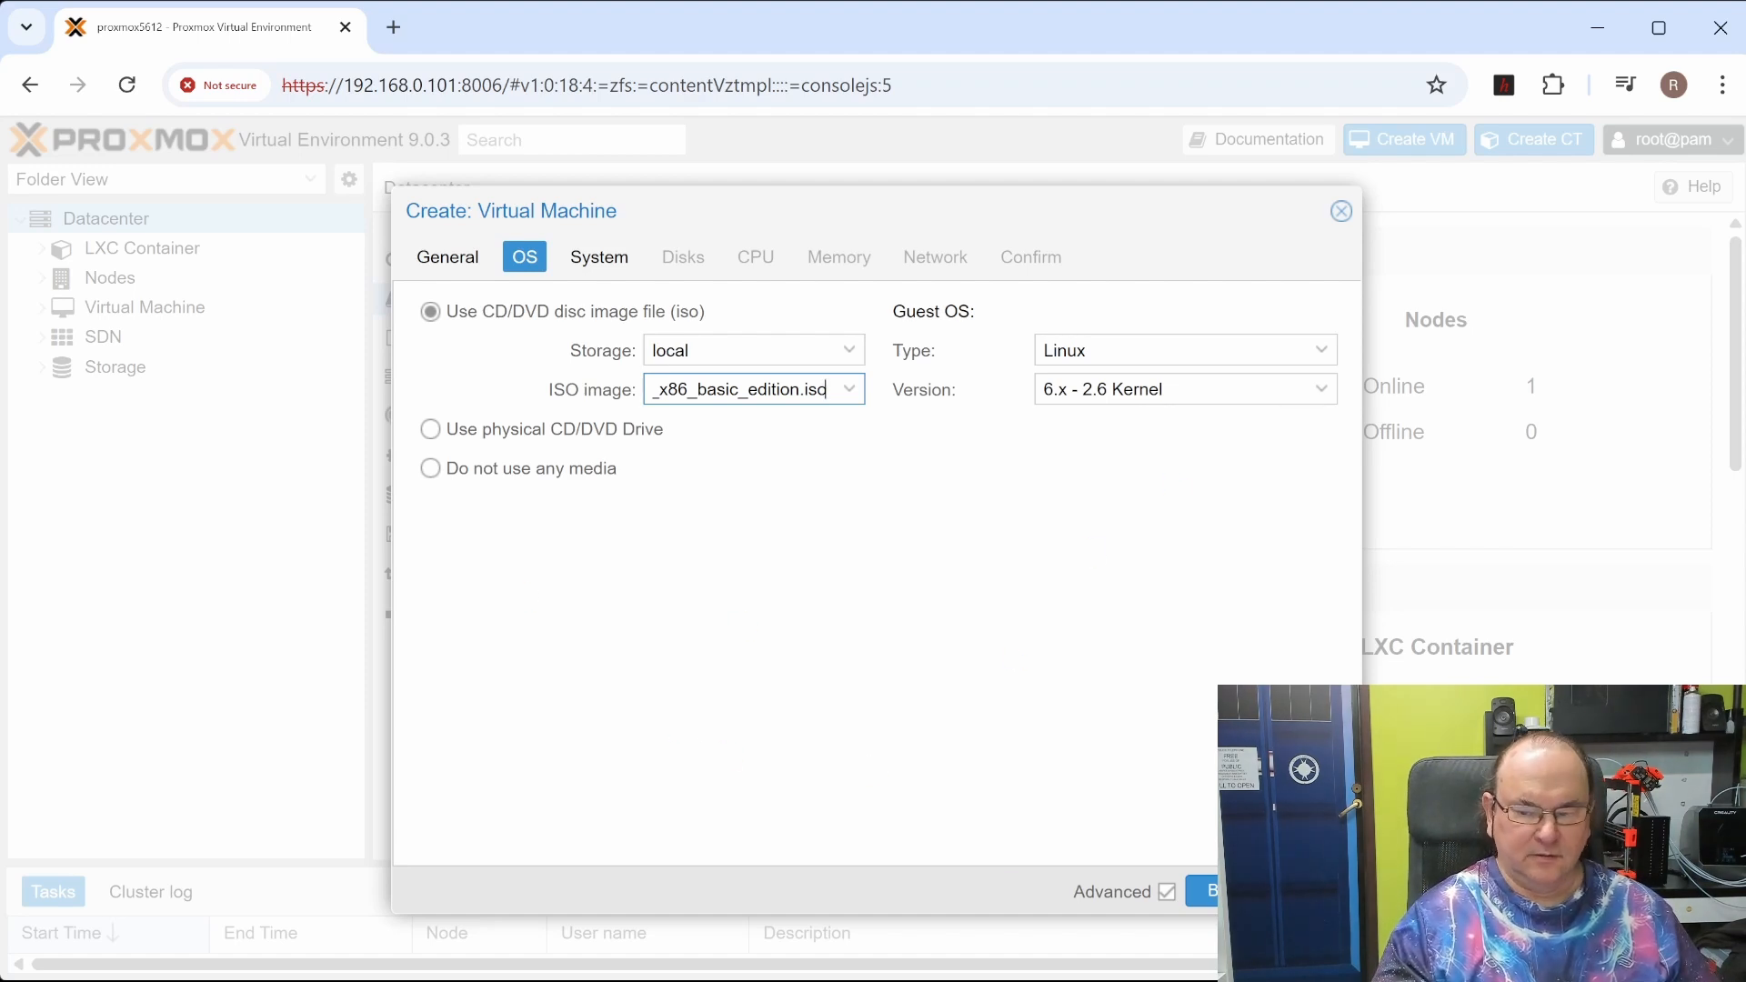
{"action": "left_click", "coordinate": [1309, 891]}
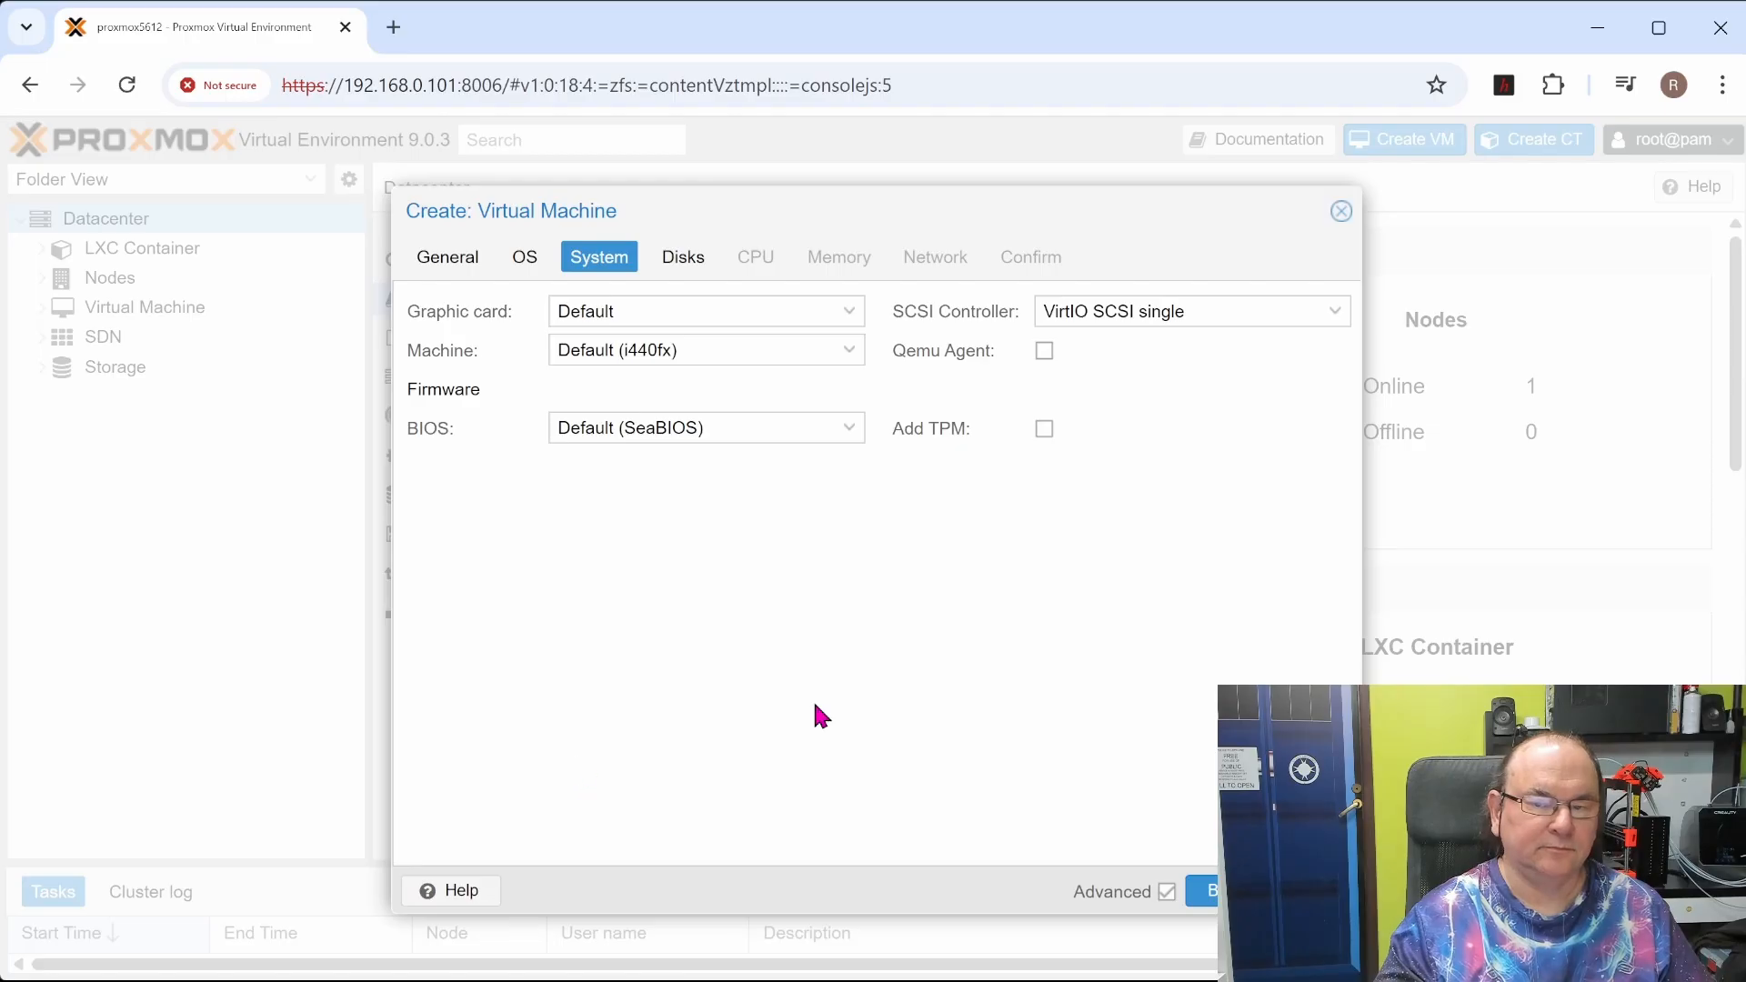
- Keep i440fx, SeaBIOS and the VirtIO SCSI single controller, then advance to Disks
{"action": "left_click", "coordinate": [1336, 313]}
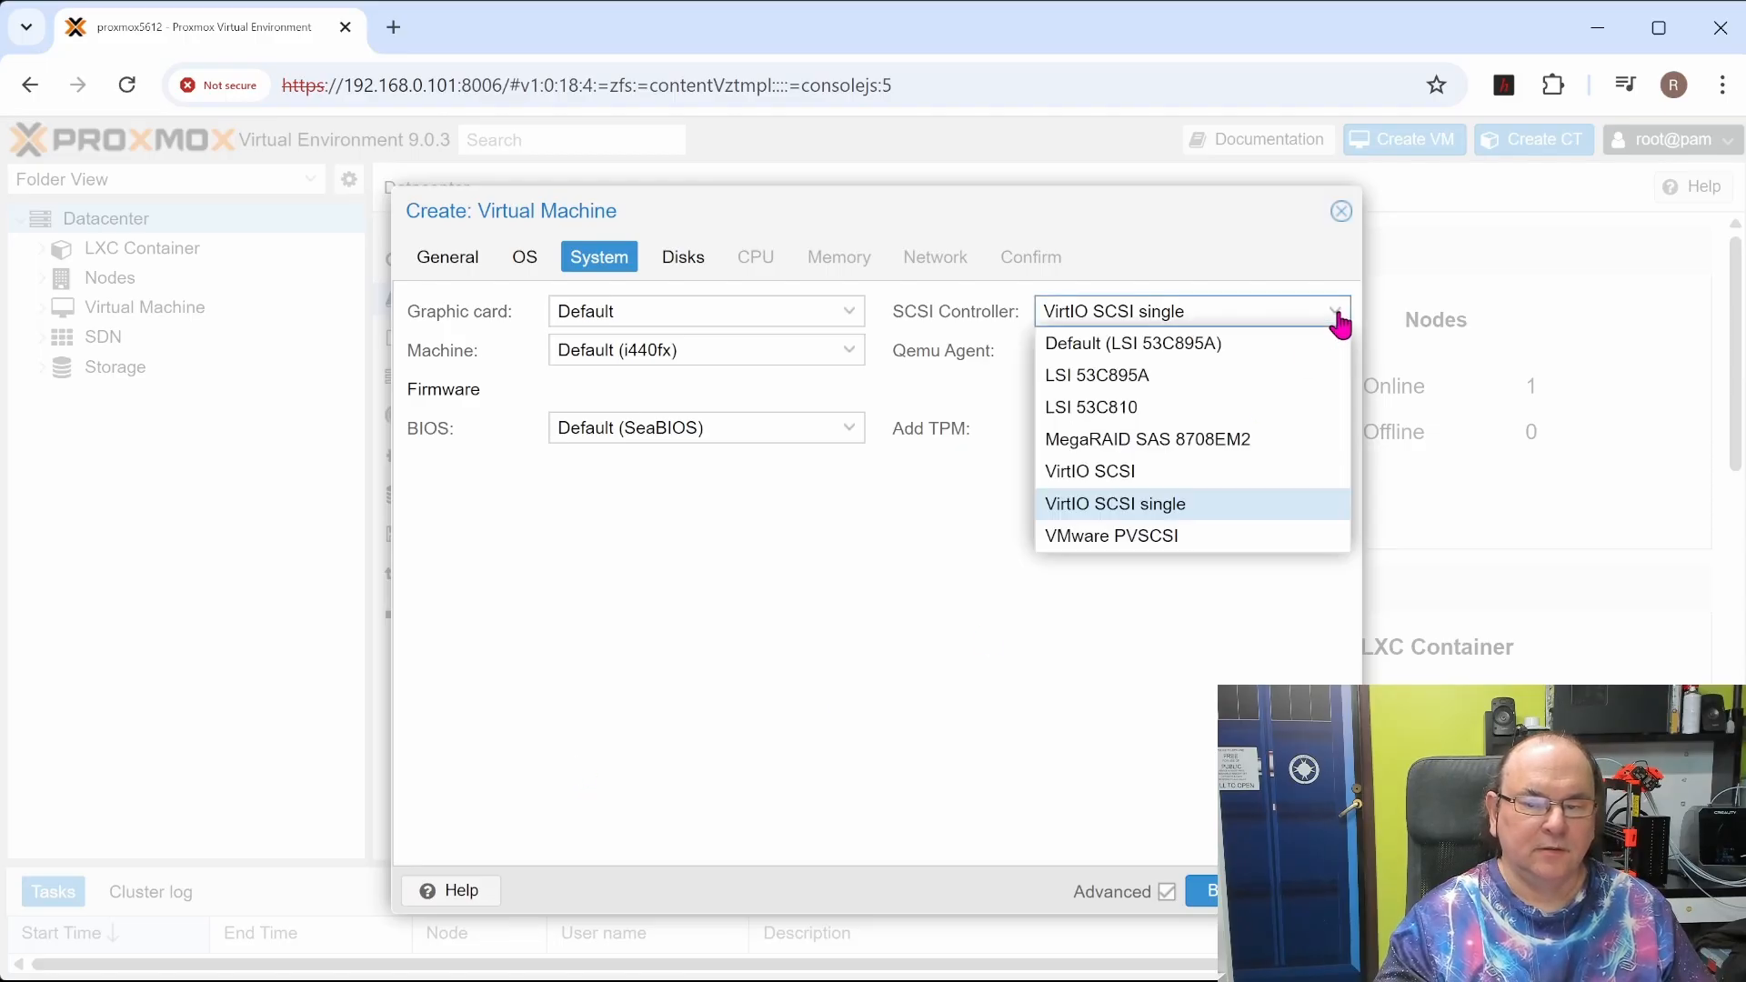
{"action": "left_click", "coordinate": [1338, 318]}
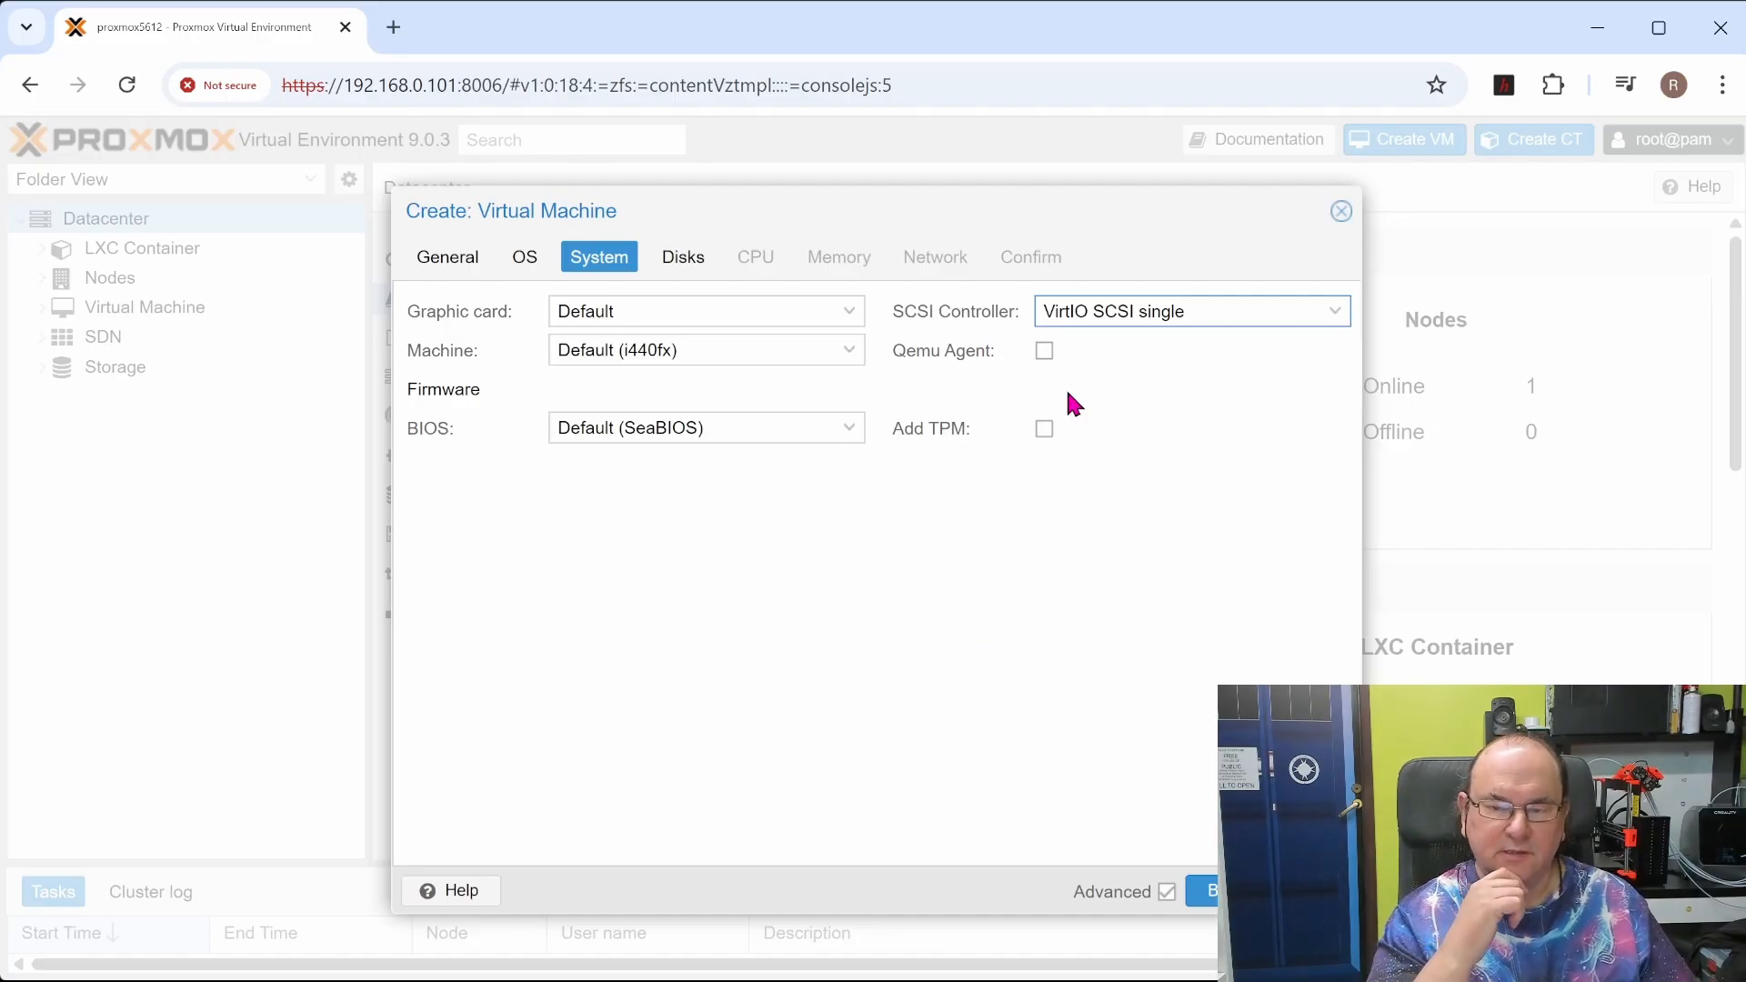
{"action": "left_click", "coordinate": [1278, 312]}
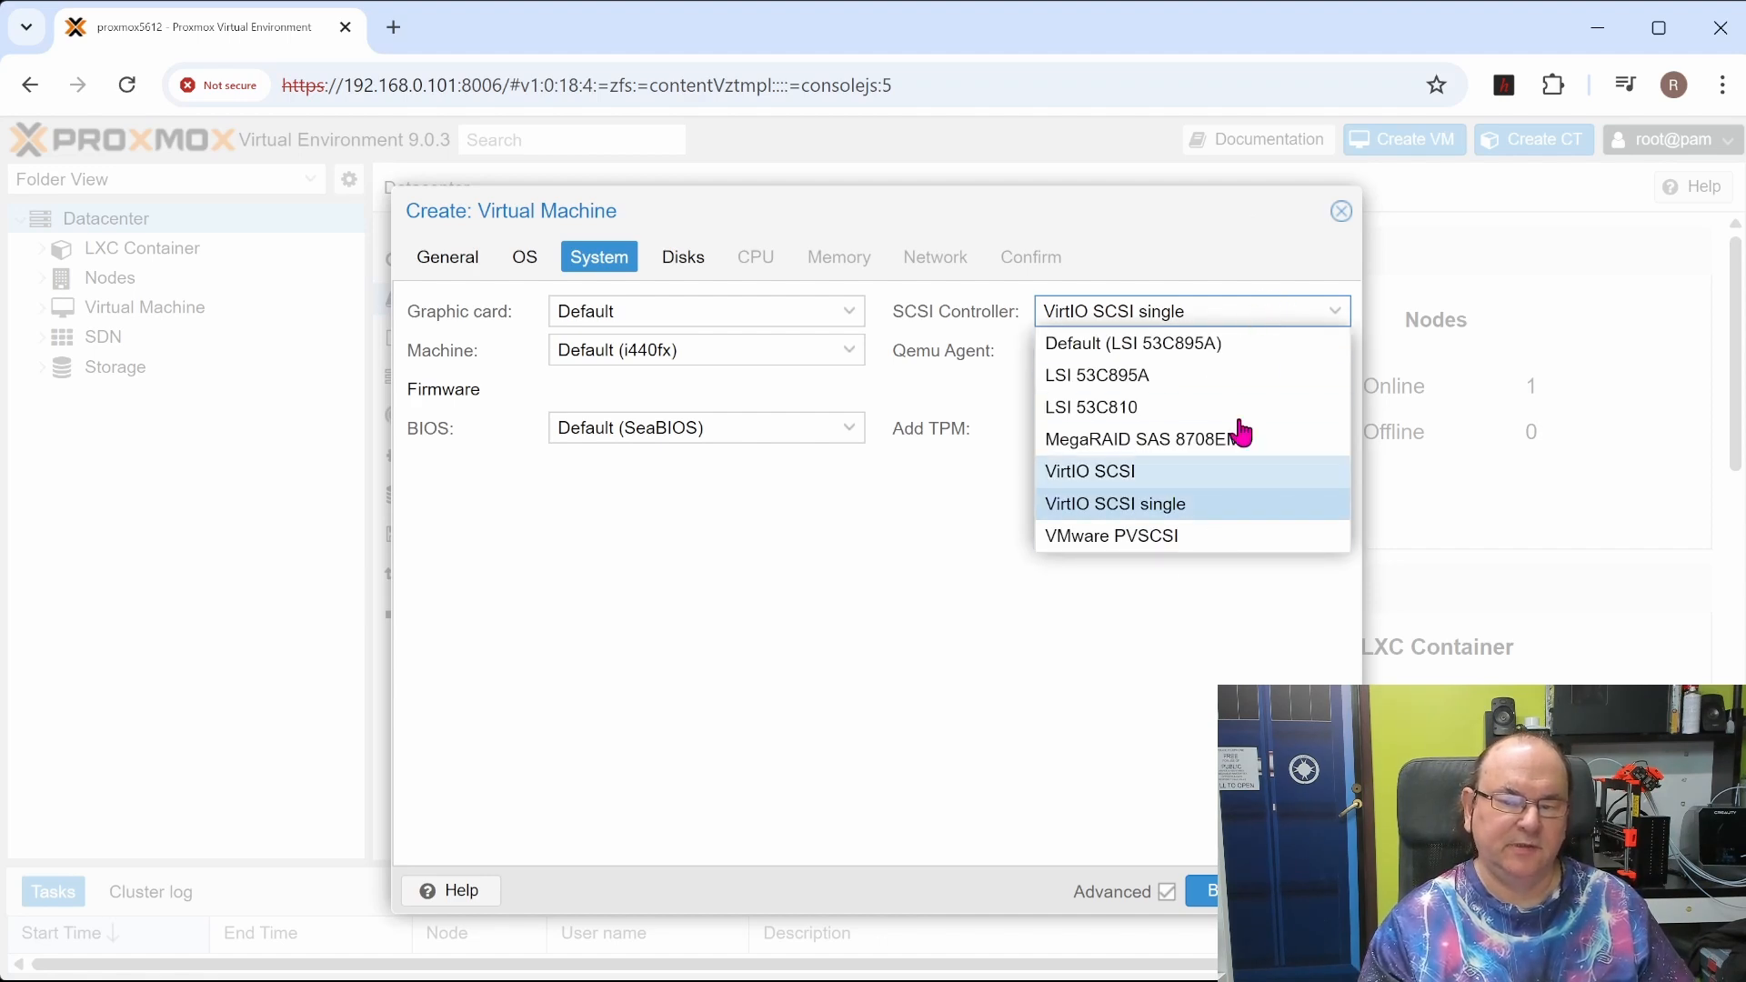
{"action": "left_click", "coordinate": [931, 709]}
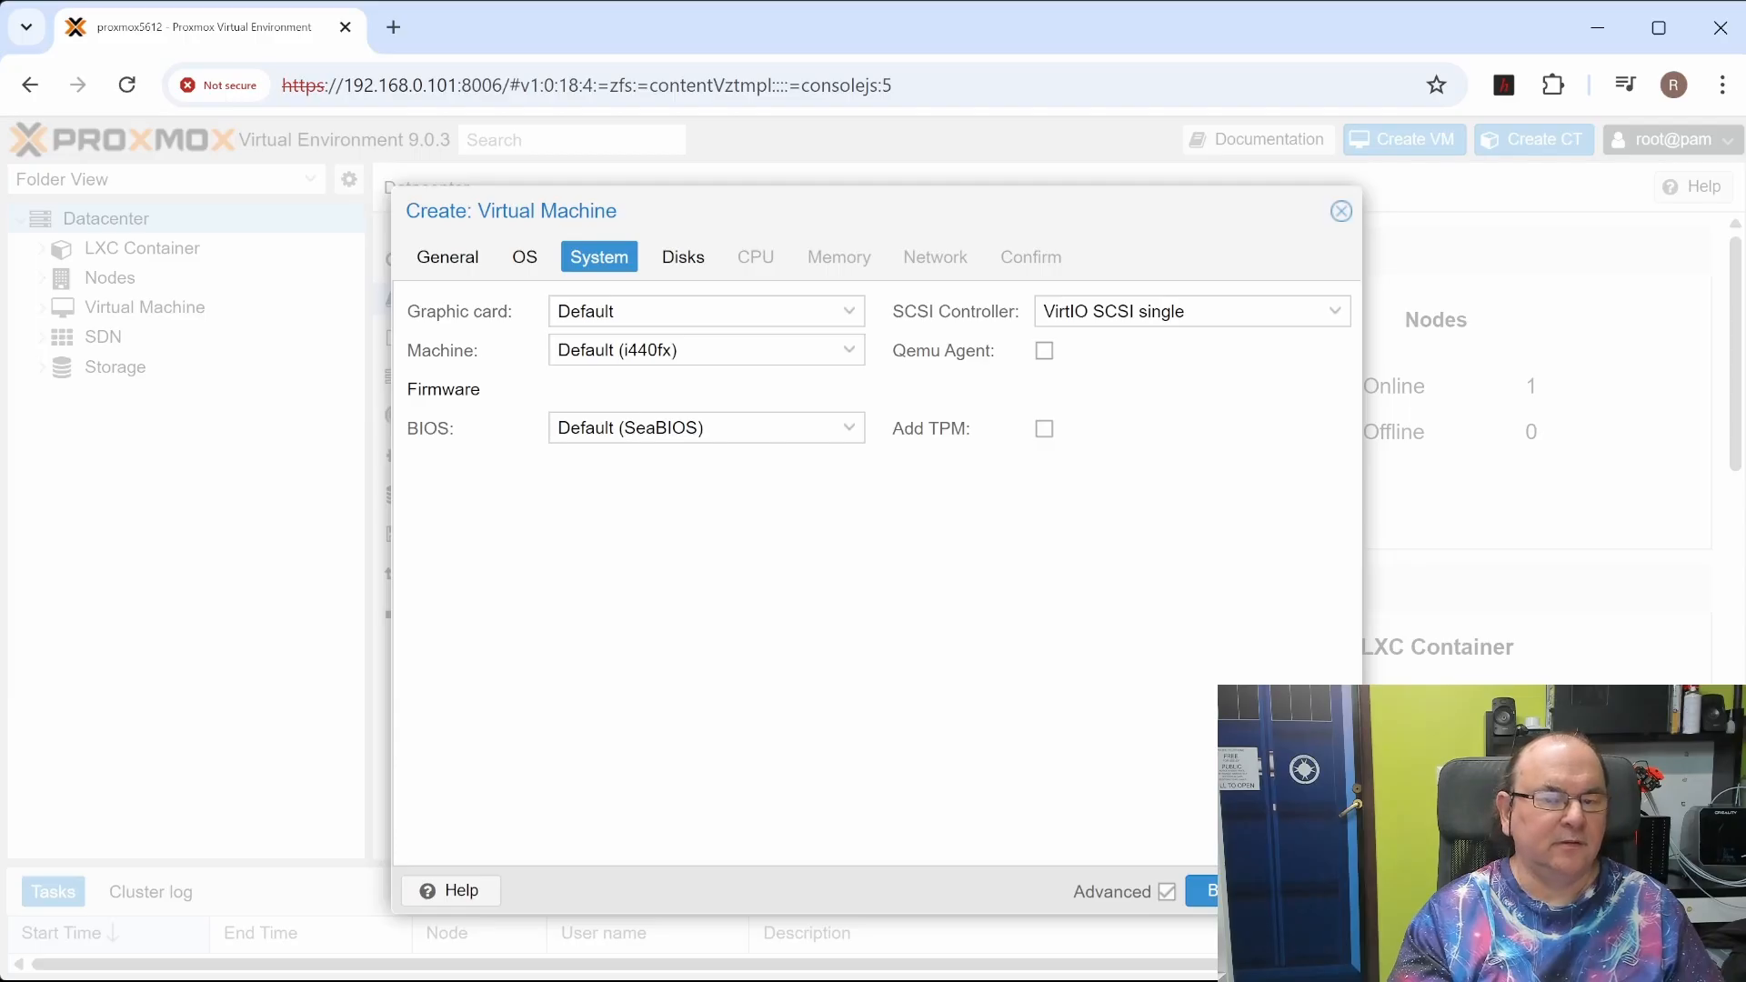
{"action": "left_click", "coordinate": [1312, 891]}
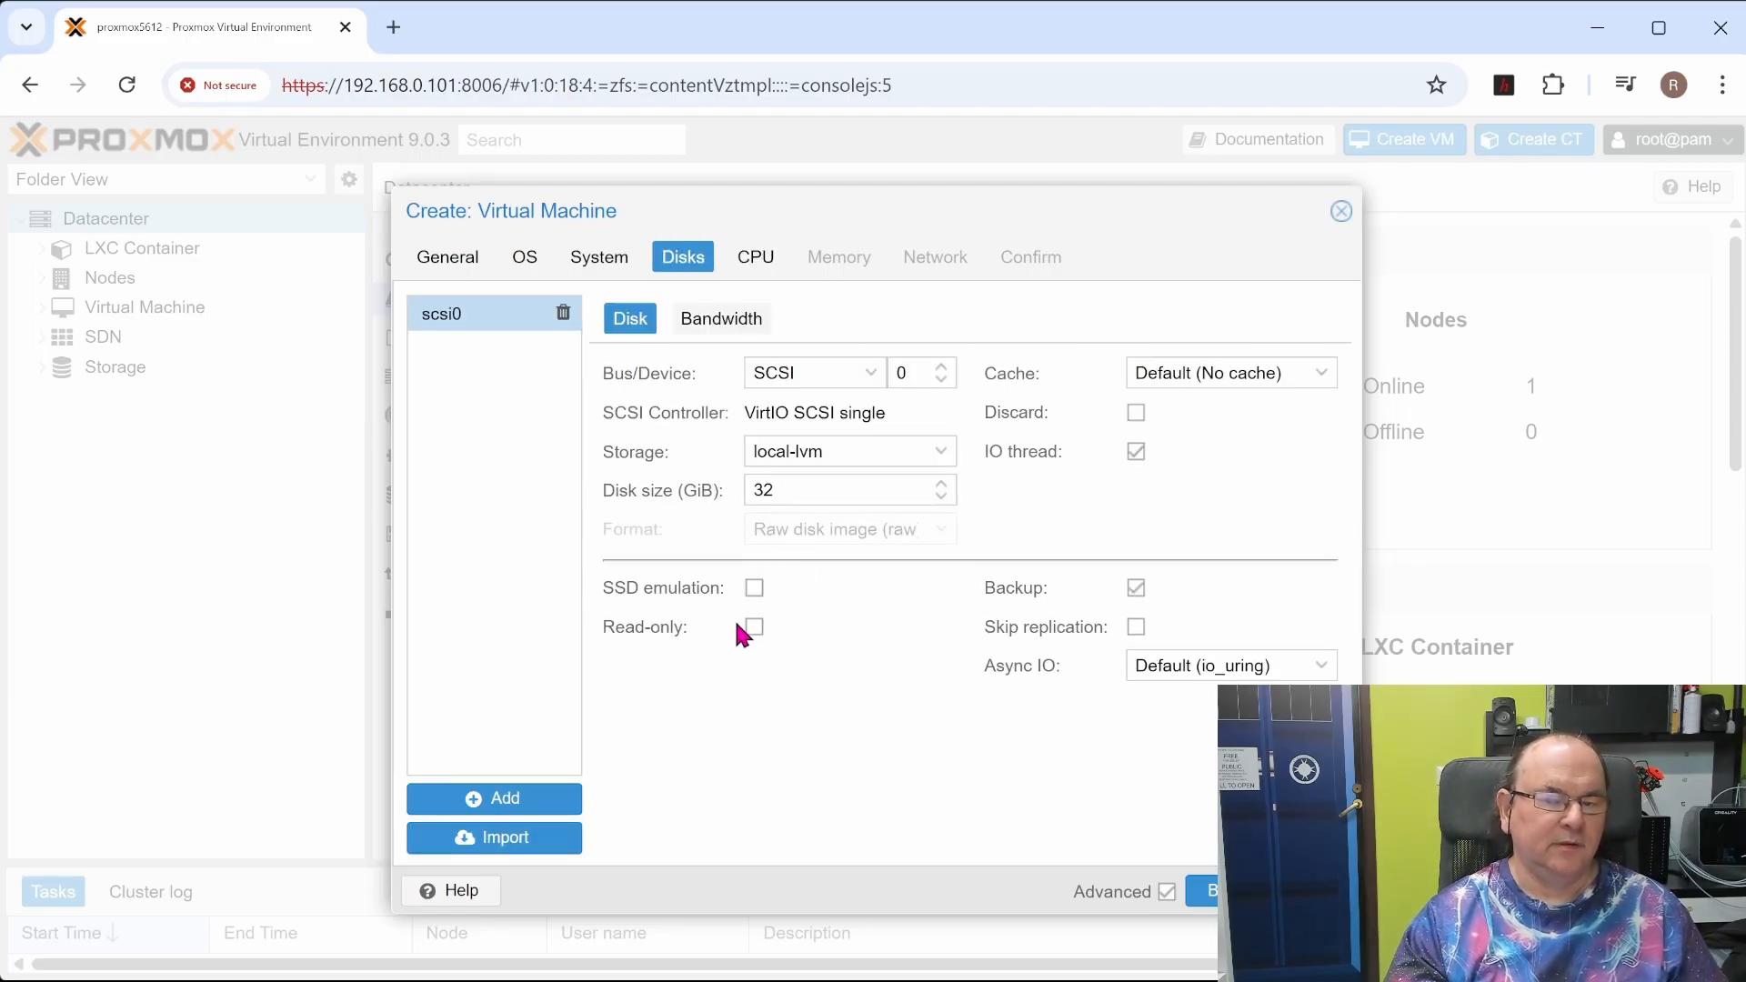
- Change the local-lvm disk to the SATA bus with a 128 GiB size
{"action": "left_click", "coordinate": [873, 375]}
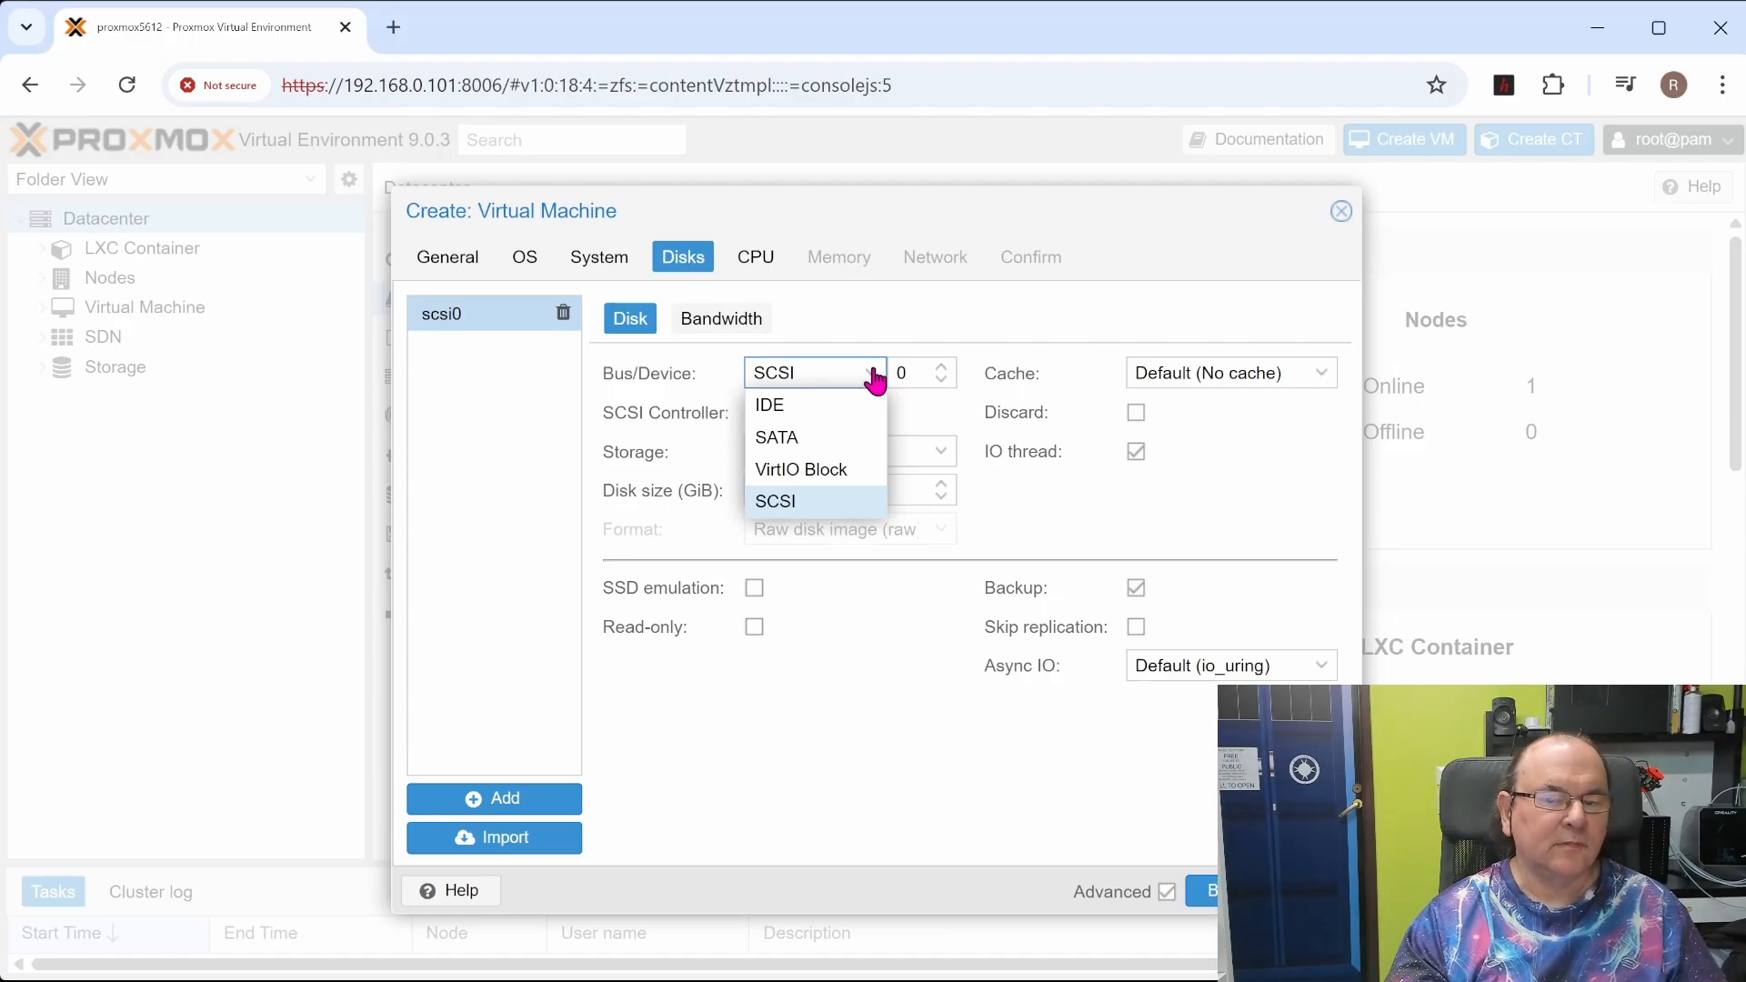
{"action": "left_click", "coordinate": [829, 439]}
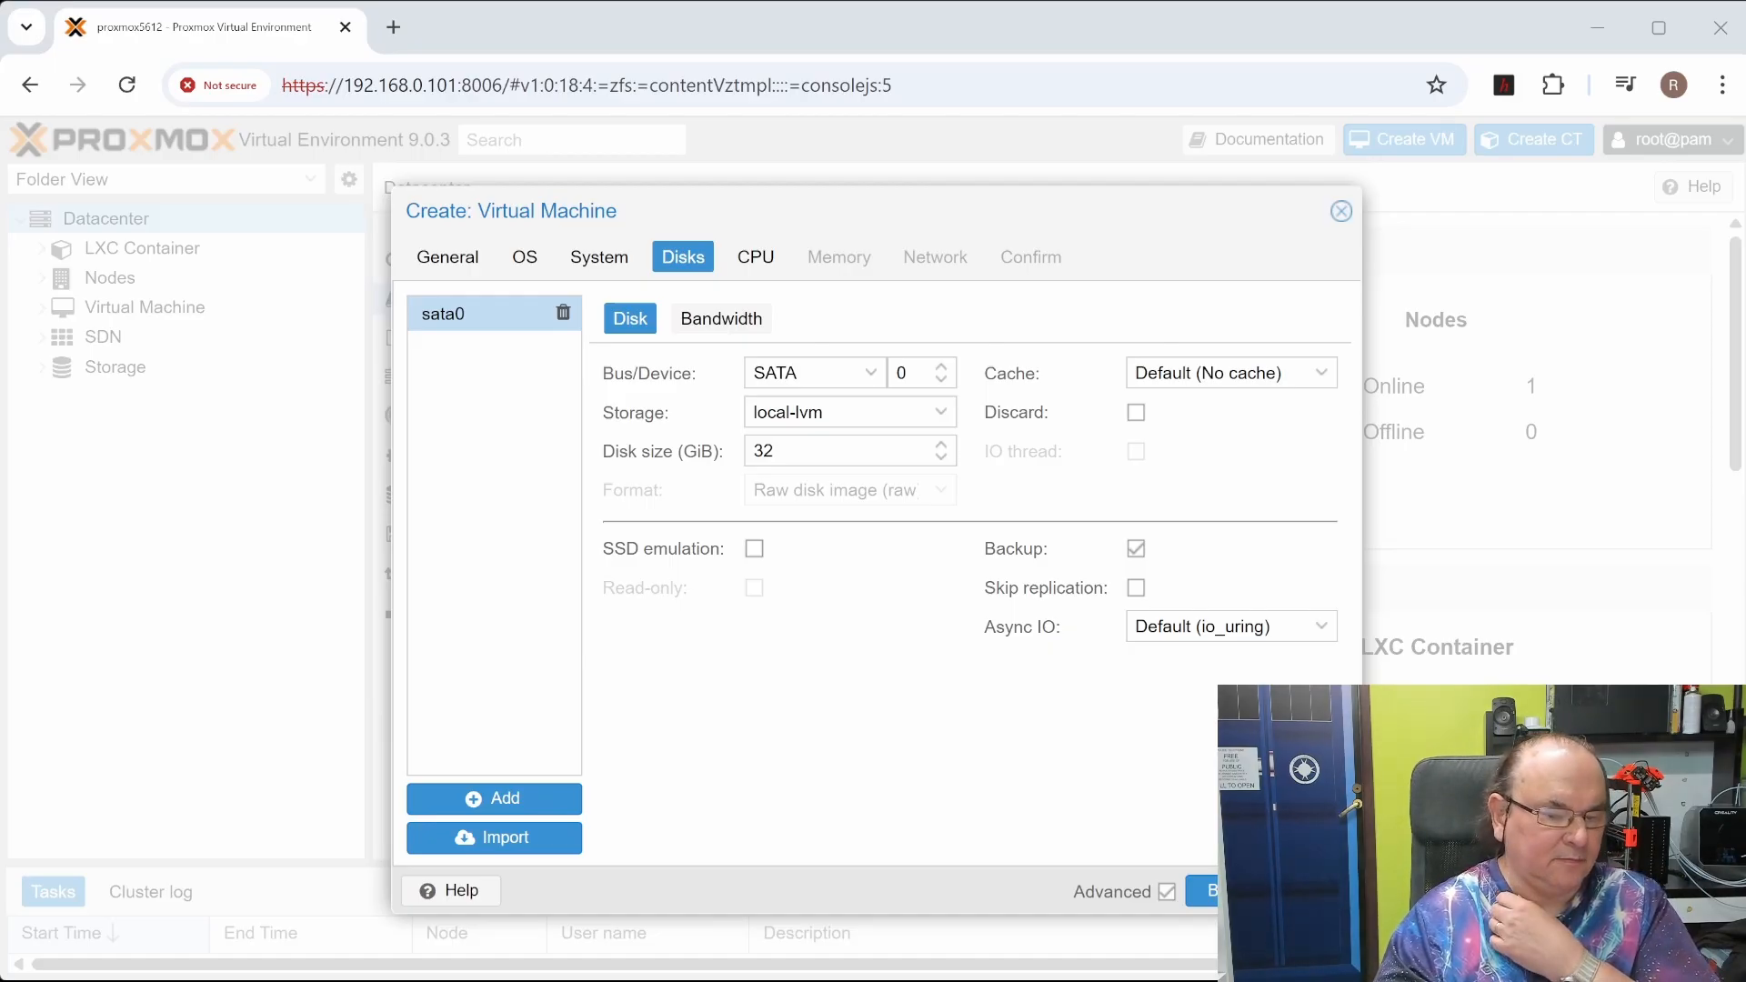
{"action": "key", "text": "Tab"}
{"action": "type", "text": "12"}
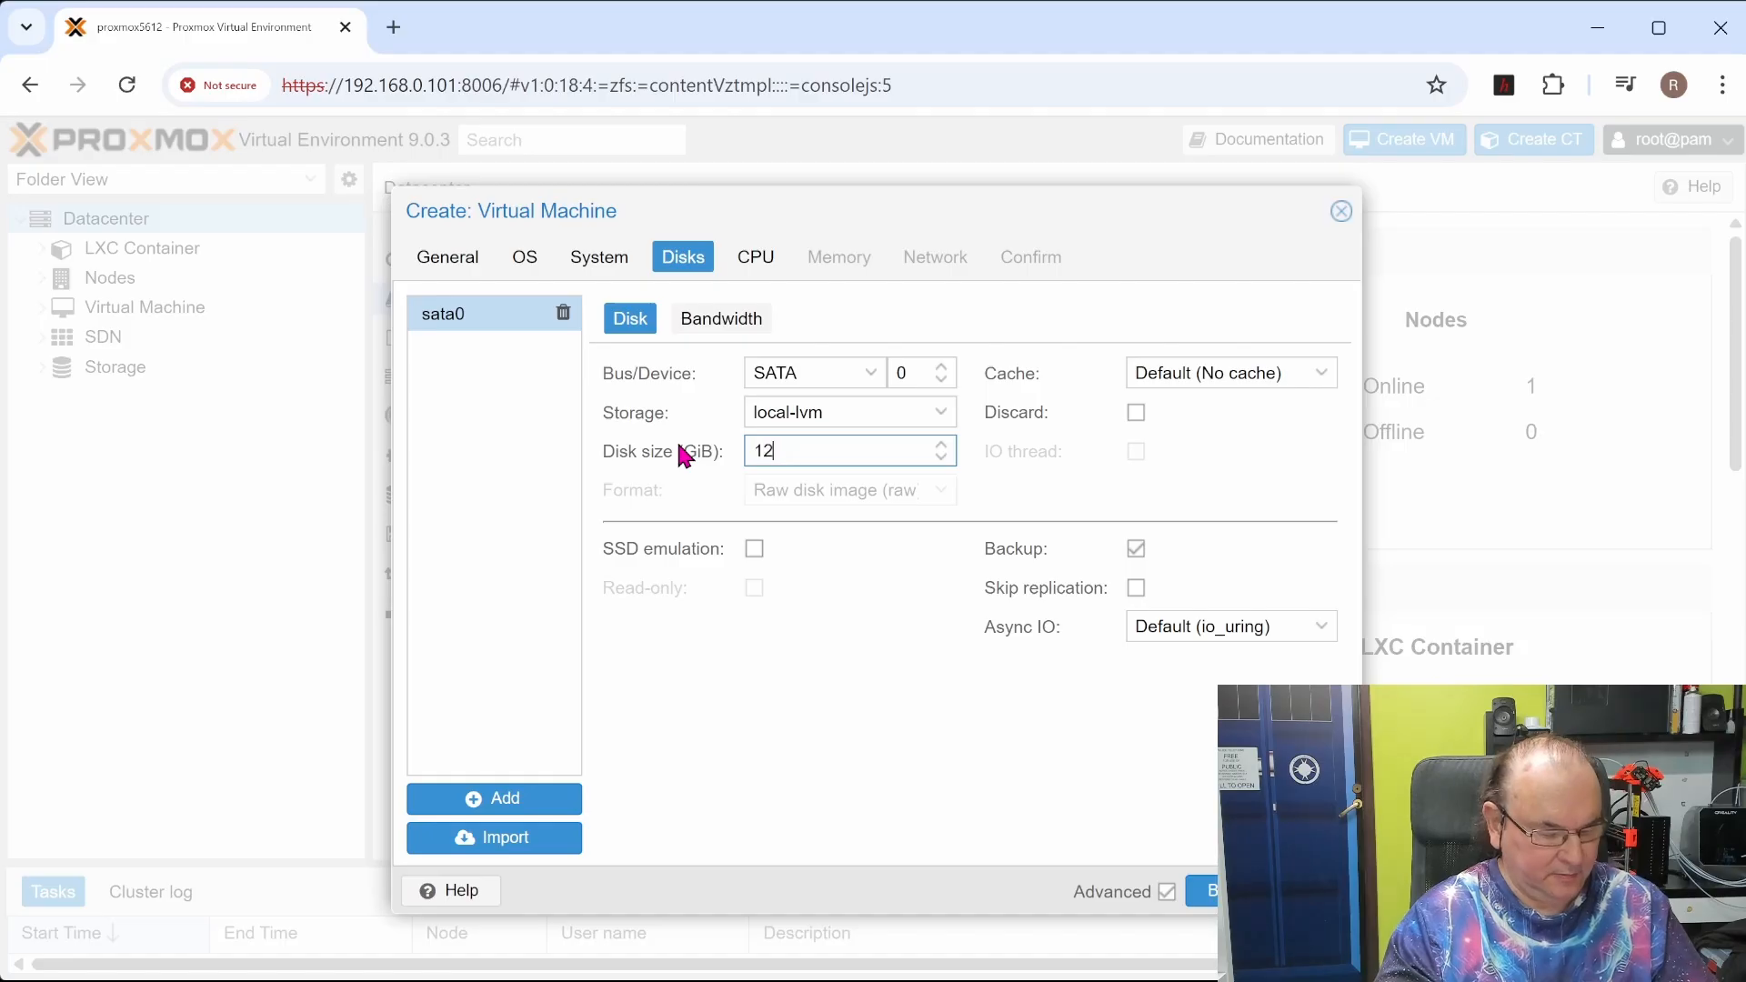
{"action": "type", "text": "8"}
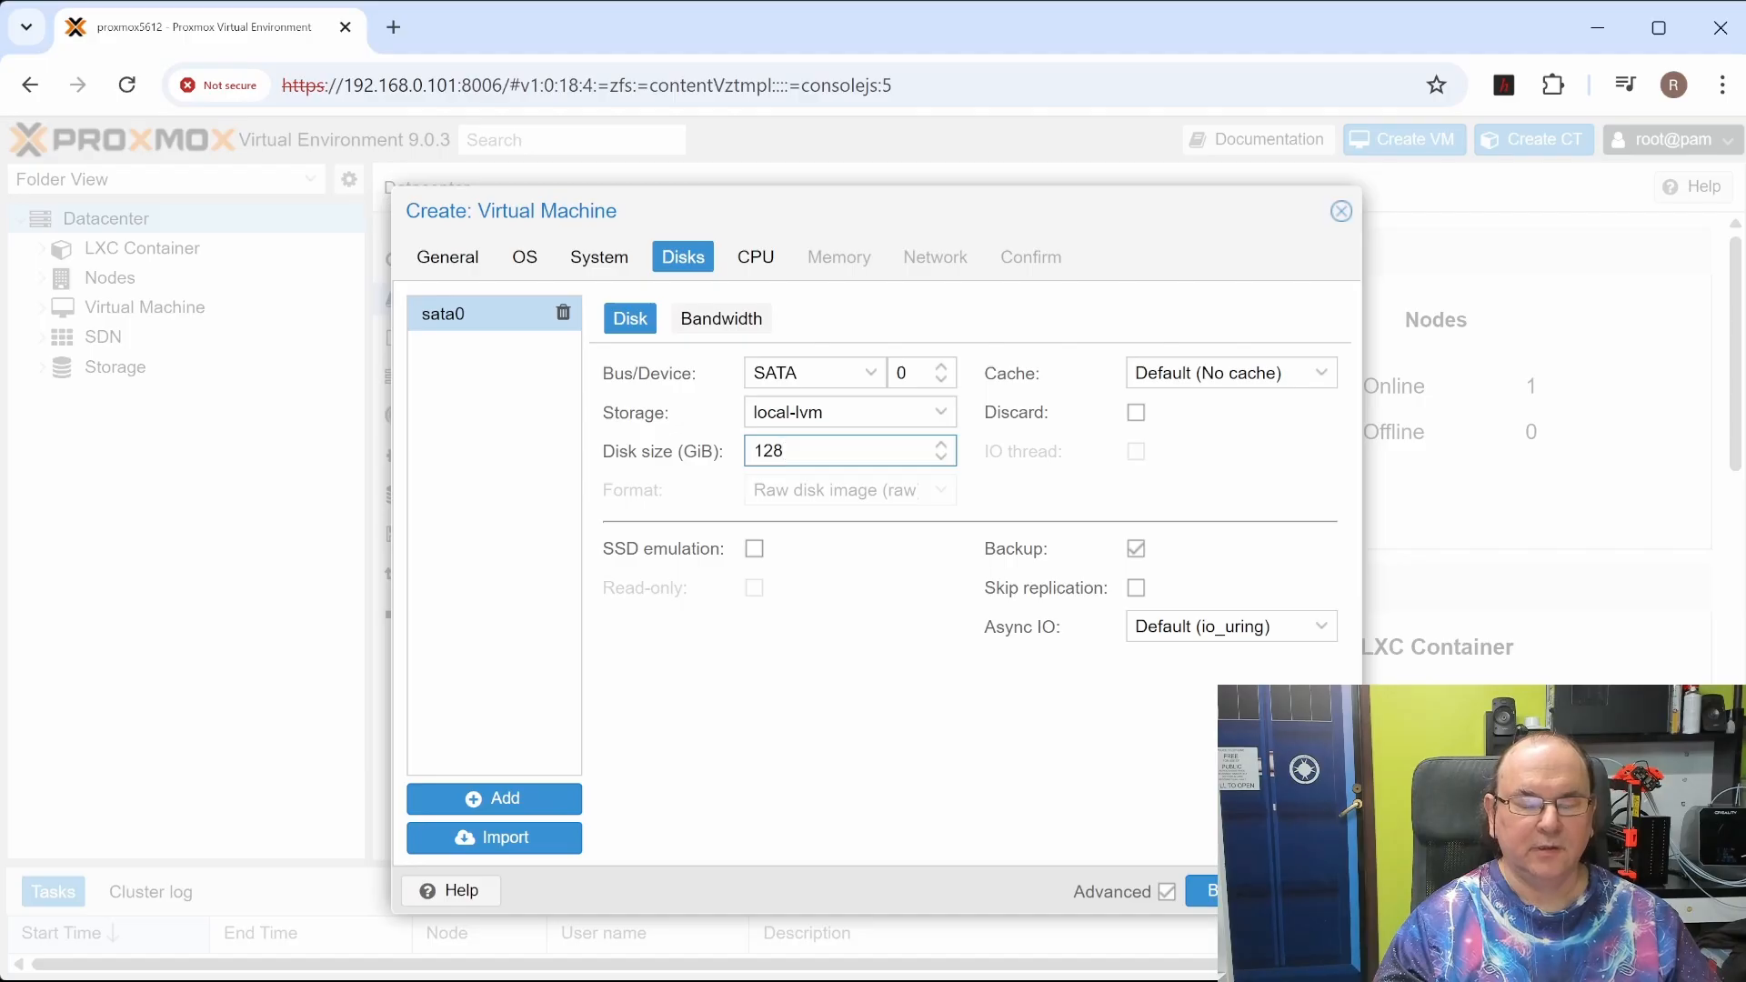
{"action": "left_click", "coordinate": [1313, 890]}
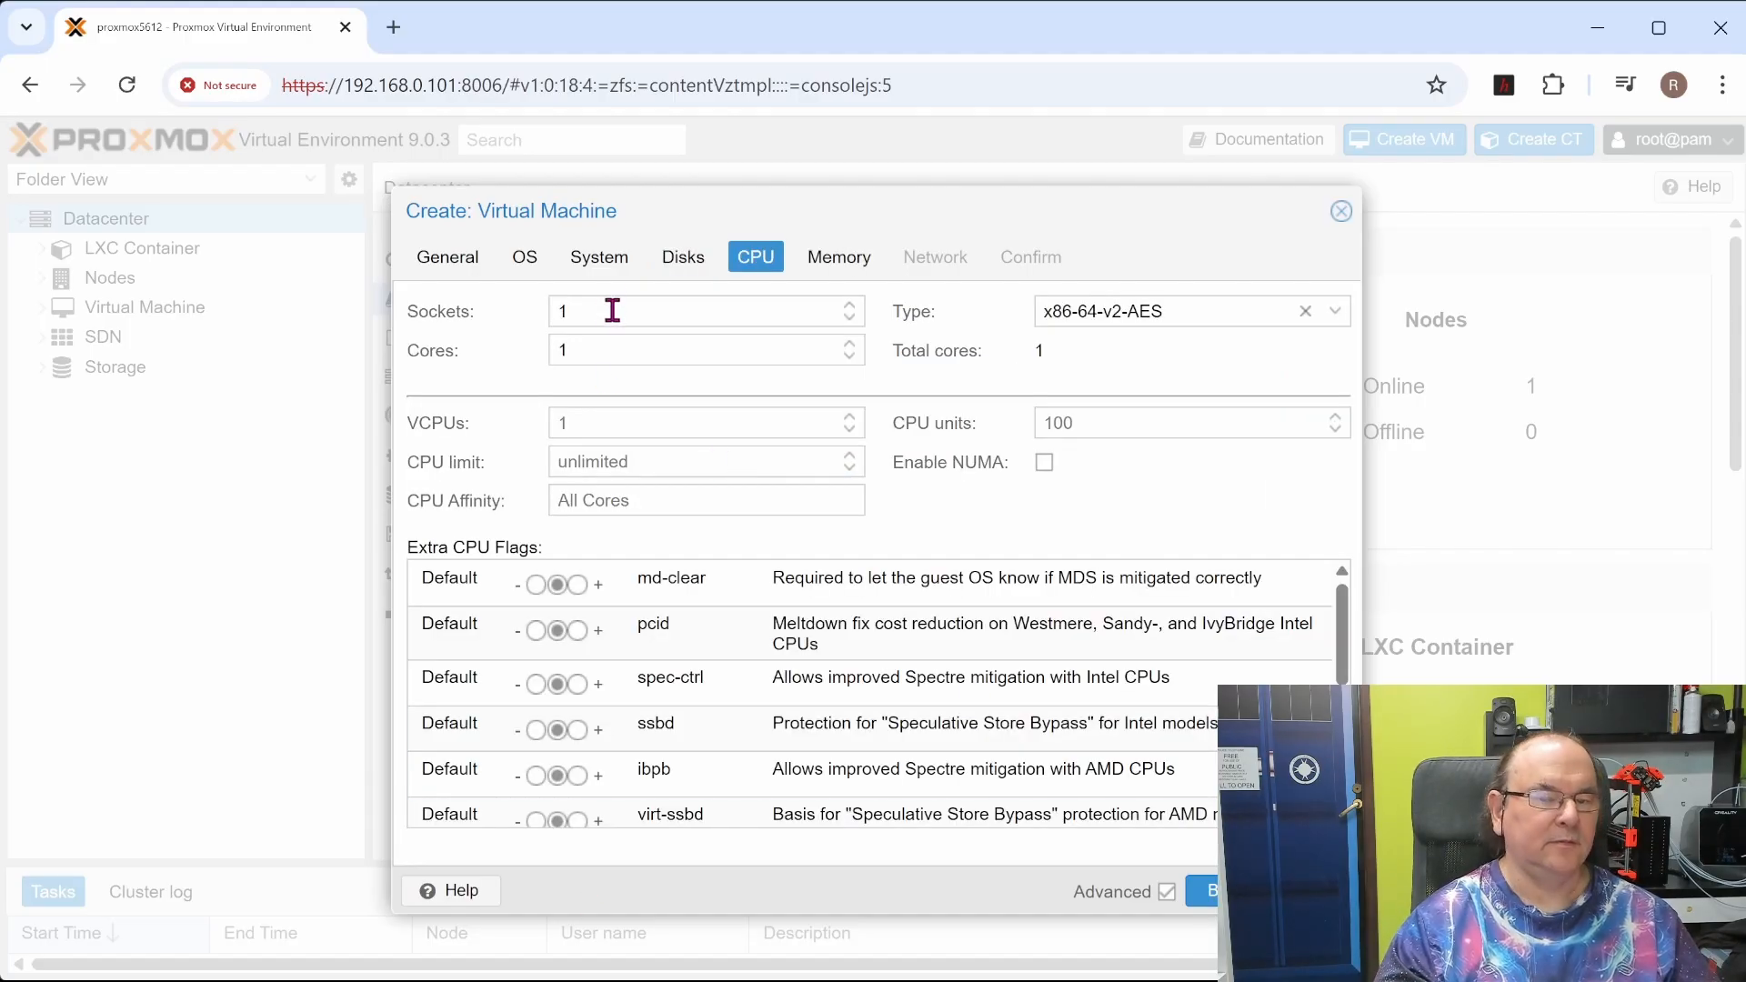
- Set the CPU to 4 cores and choose qemu64 as the CPU type
{"action": "double_click", "coordinate": [575, 351]}
{"action": "type", "text": "4"}
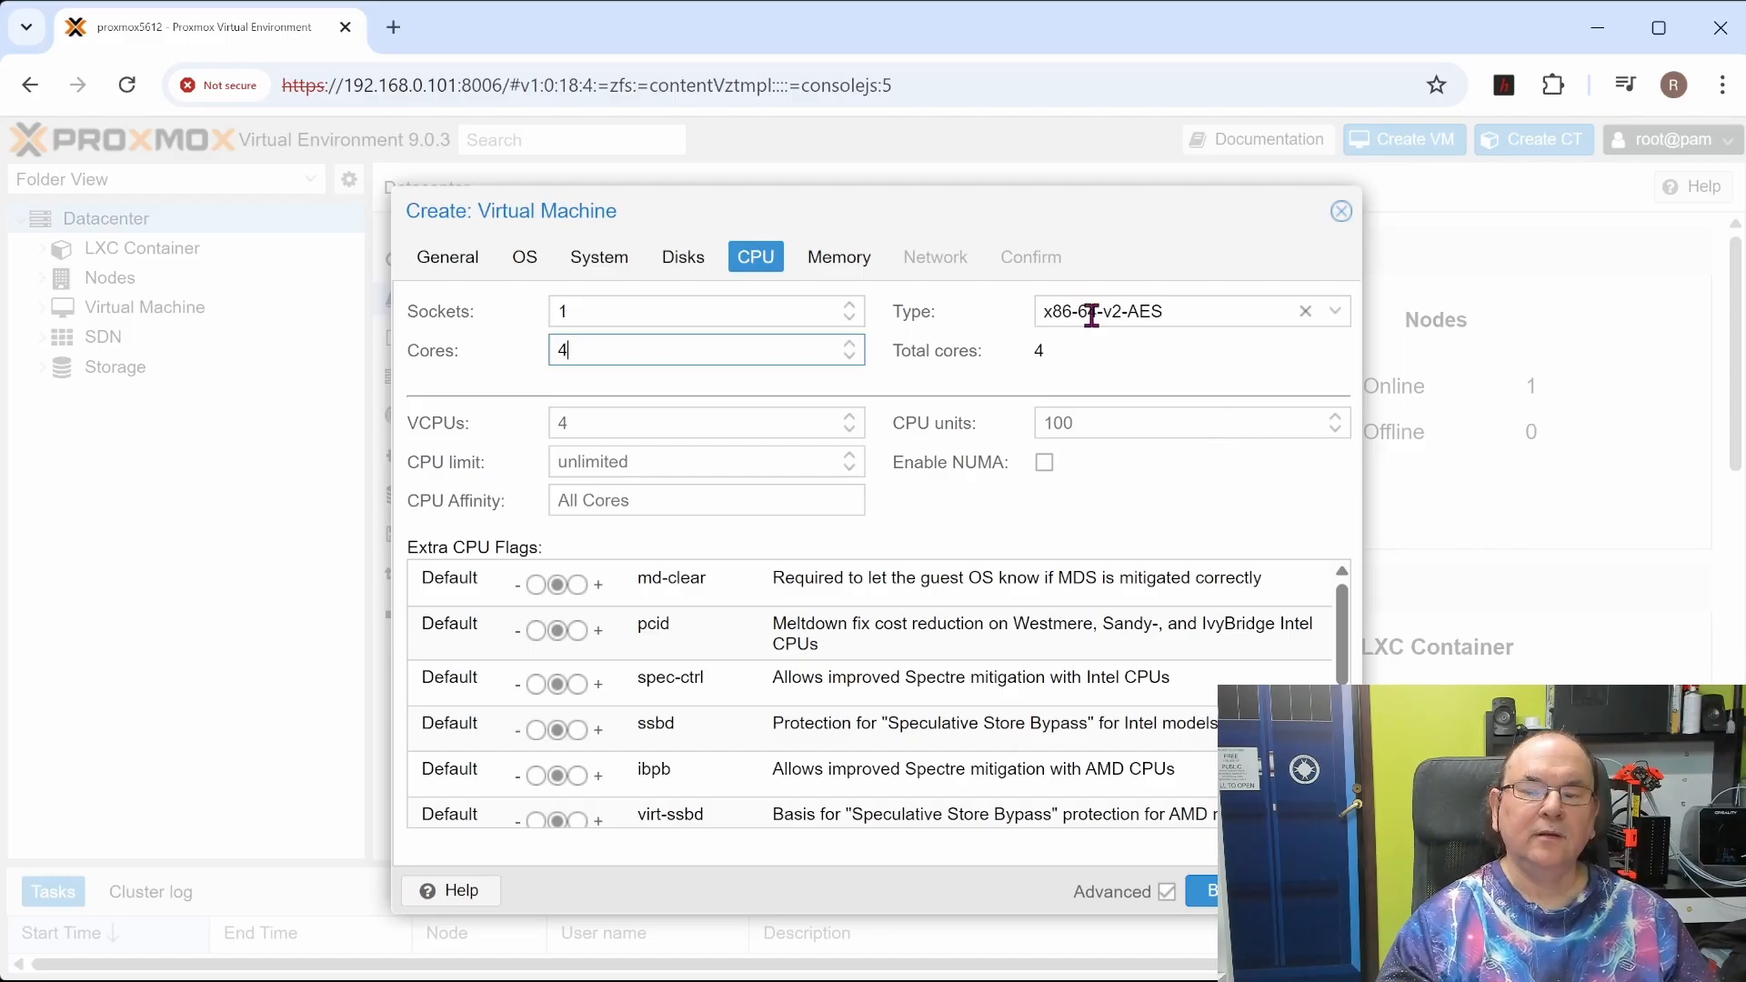
{"action": "left_click", "coordinate": [1190, 310]}
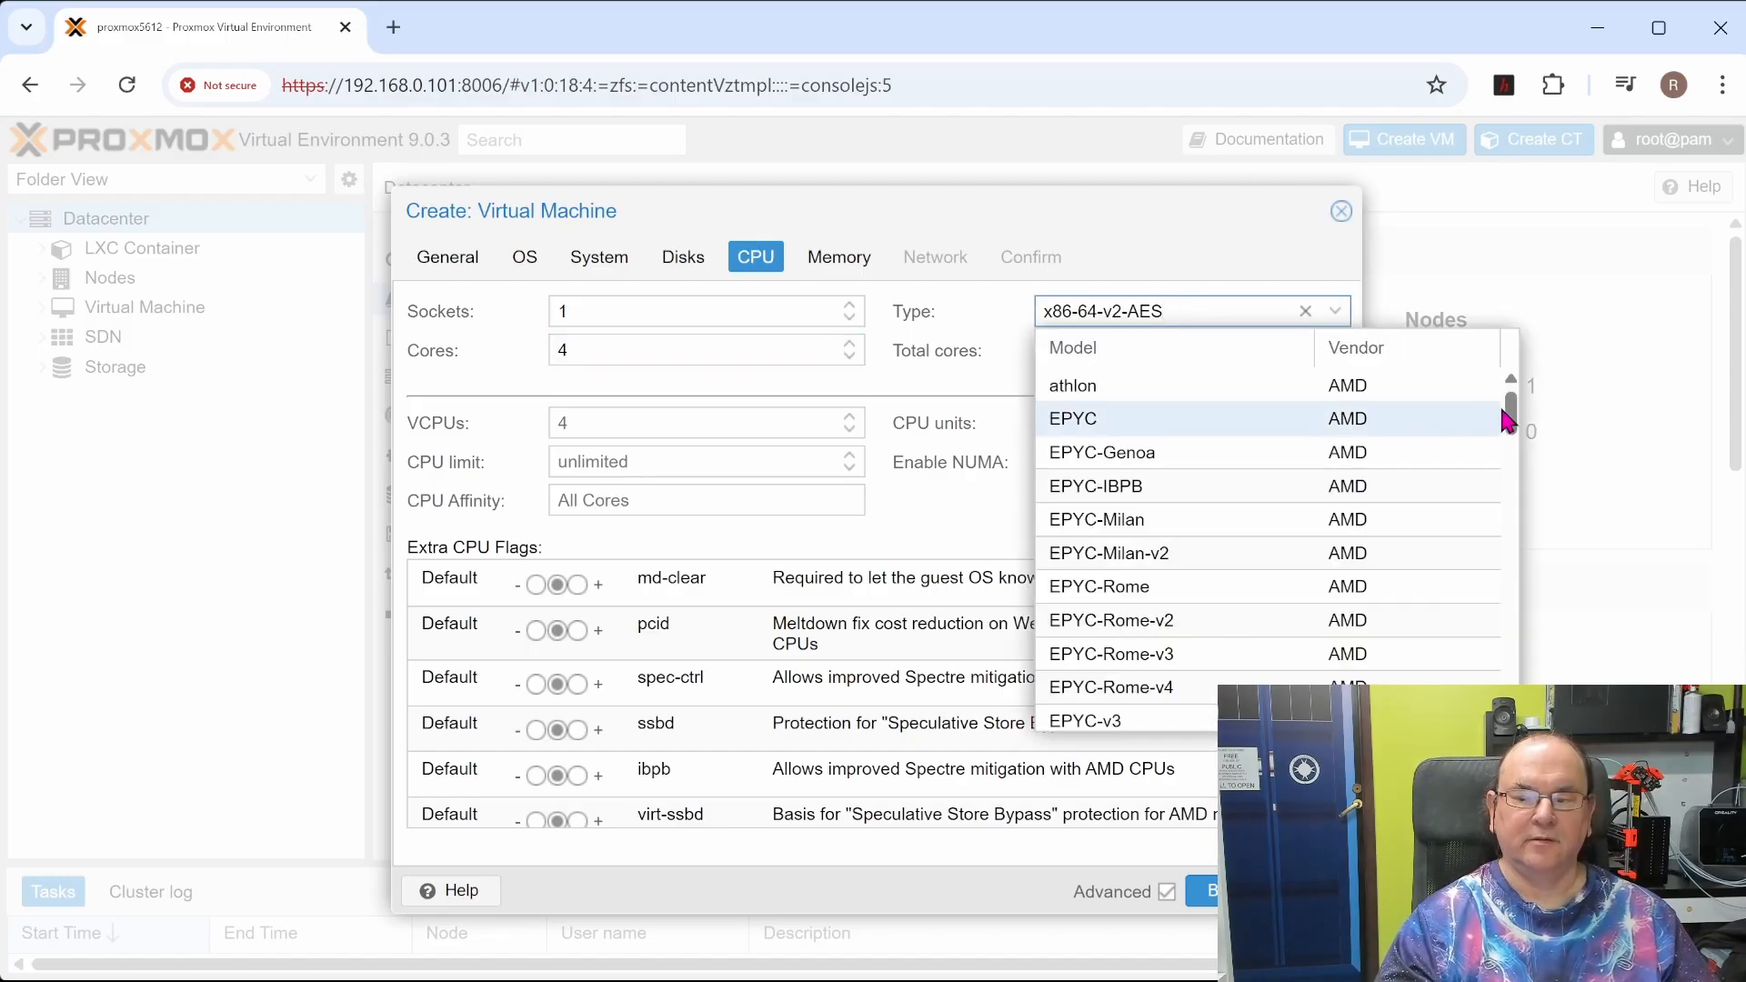
{"action": "left_click_drag", "start_coordinate": [1509, 413], "coordinate": [1511, 678]}
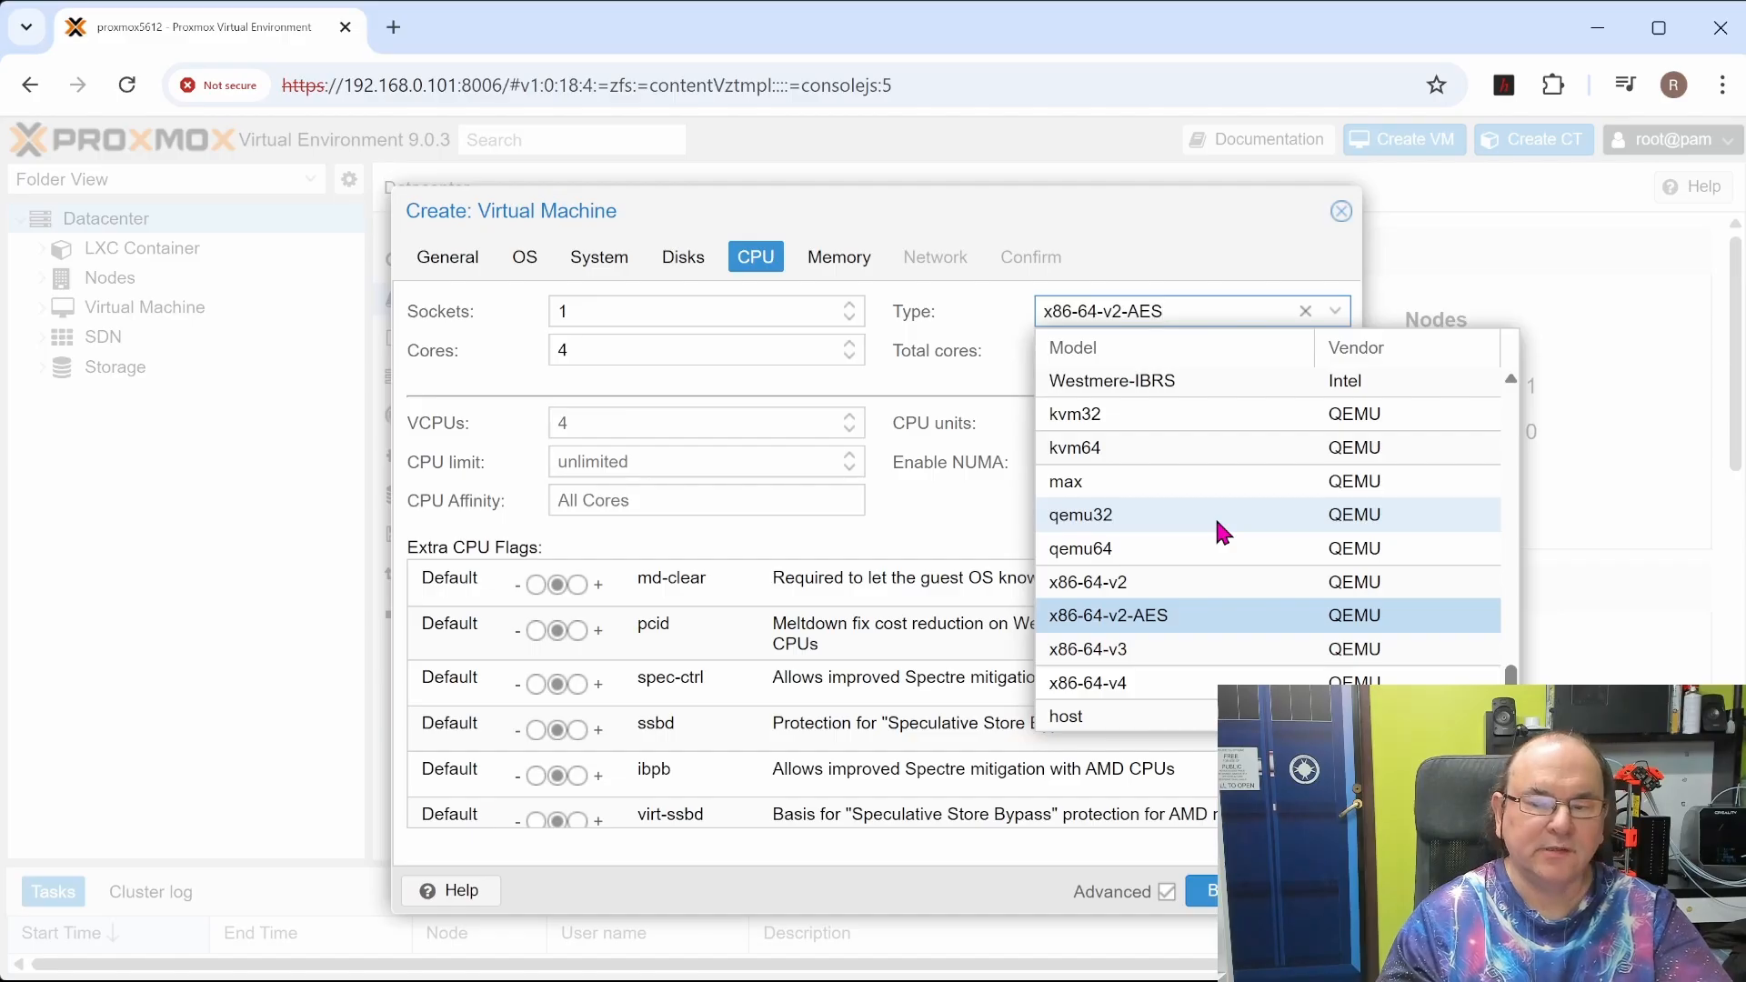
{"action": "left_click", "coordinate": [1160, 549]}
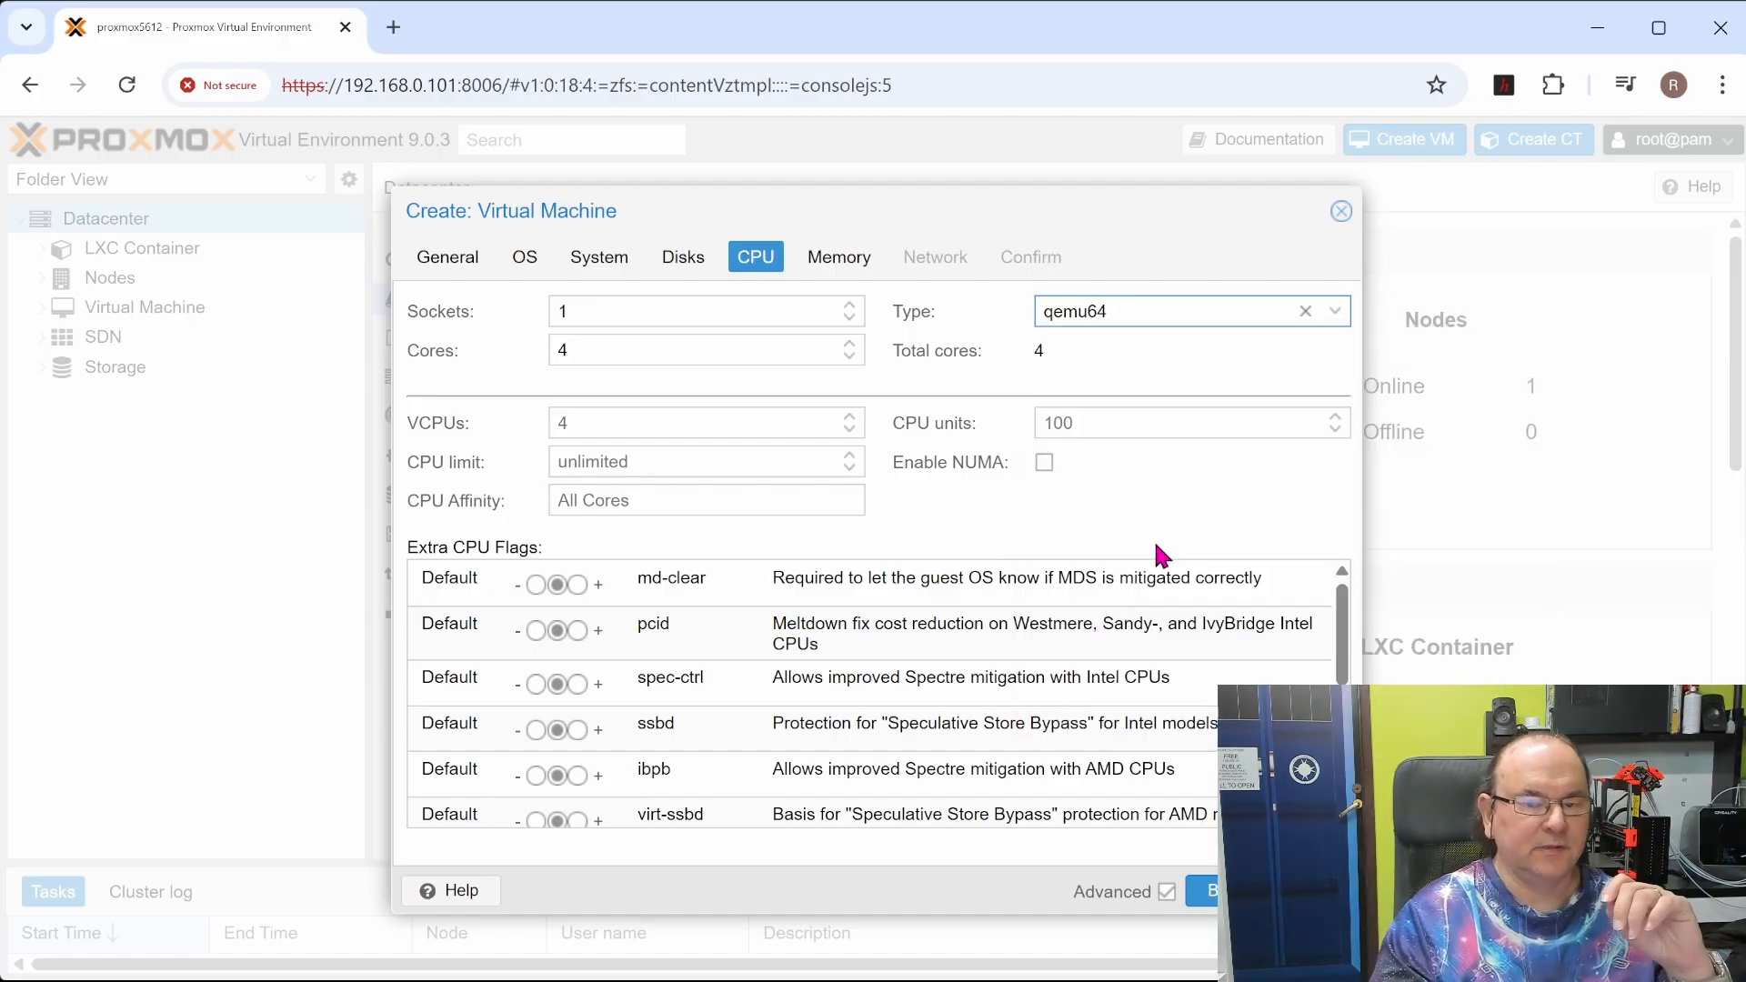
- Browse the CPU type list again and close it with qemu64 still selected
{"action": "left_click", "coordinate": [1335, 314]}
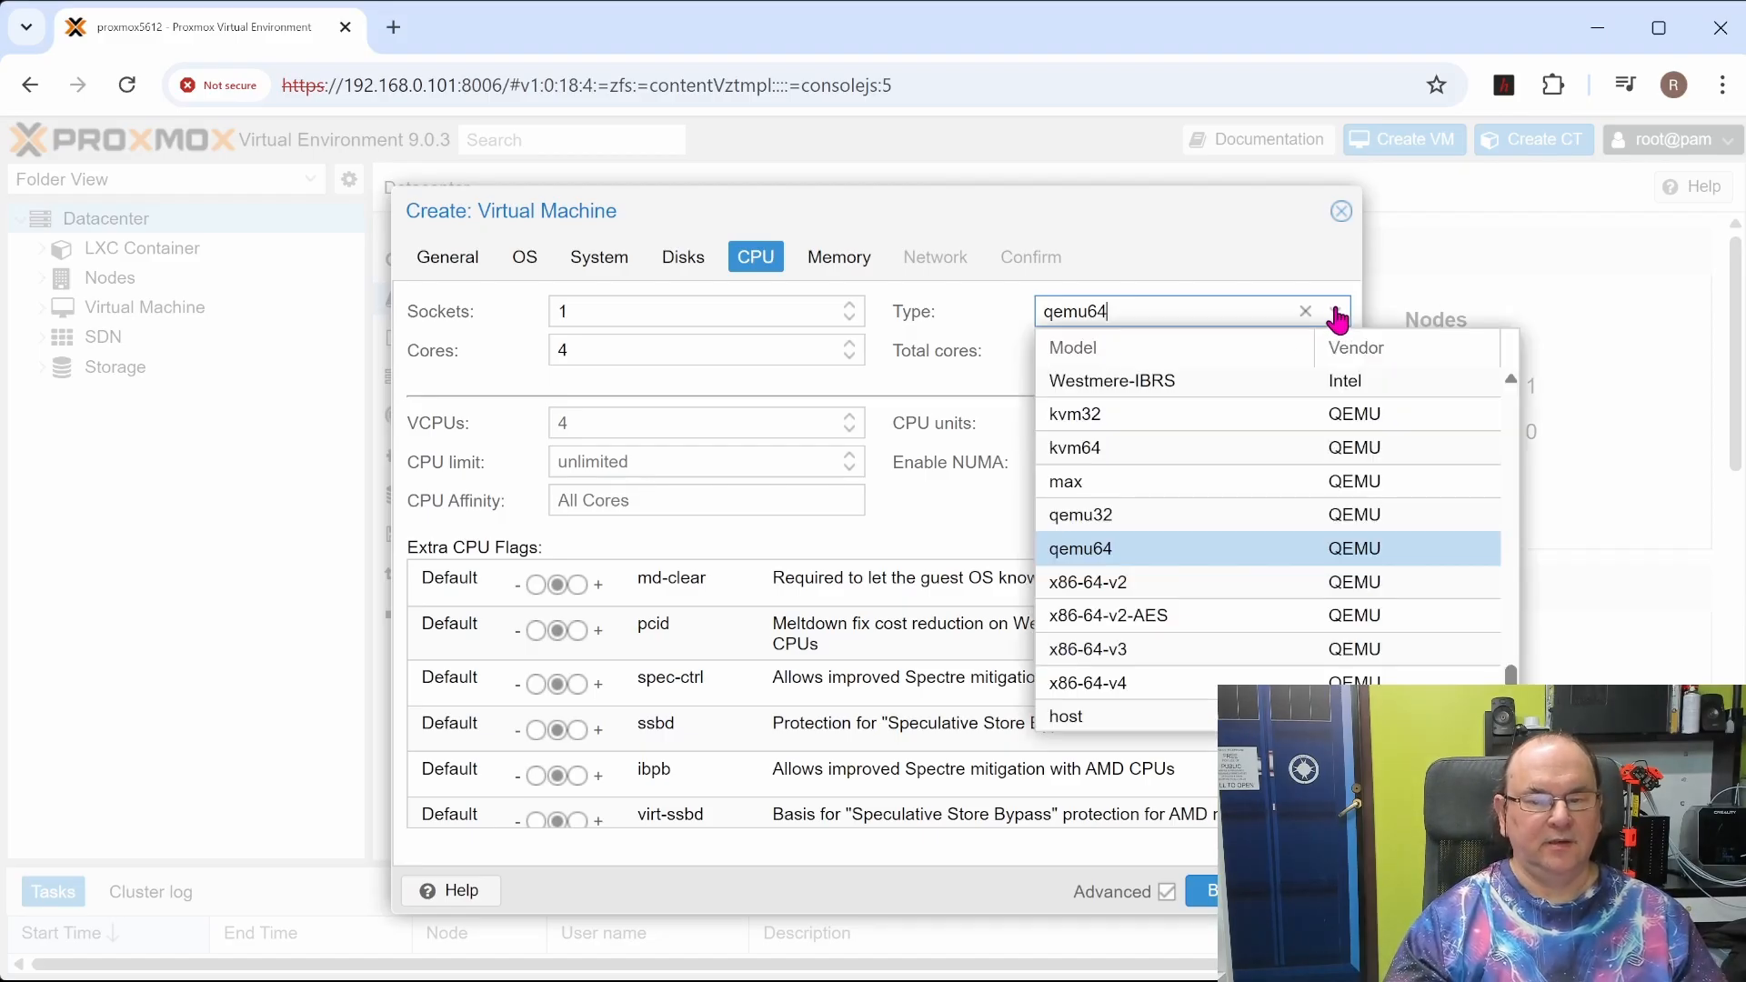
{"action": "left_click_drag", "start_coordinate": [1511, 675], "coordinate": [1456, 693]}
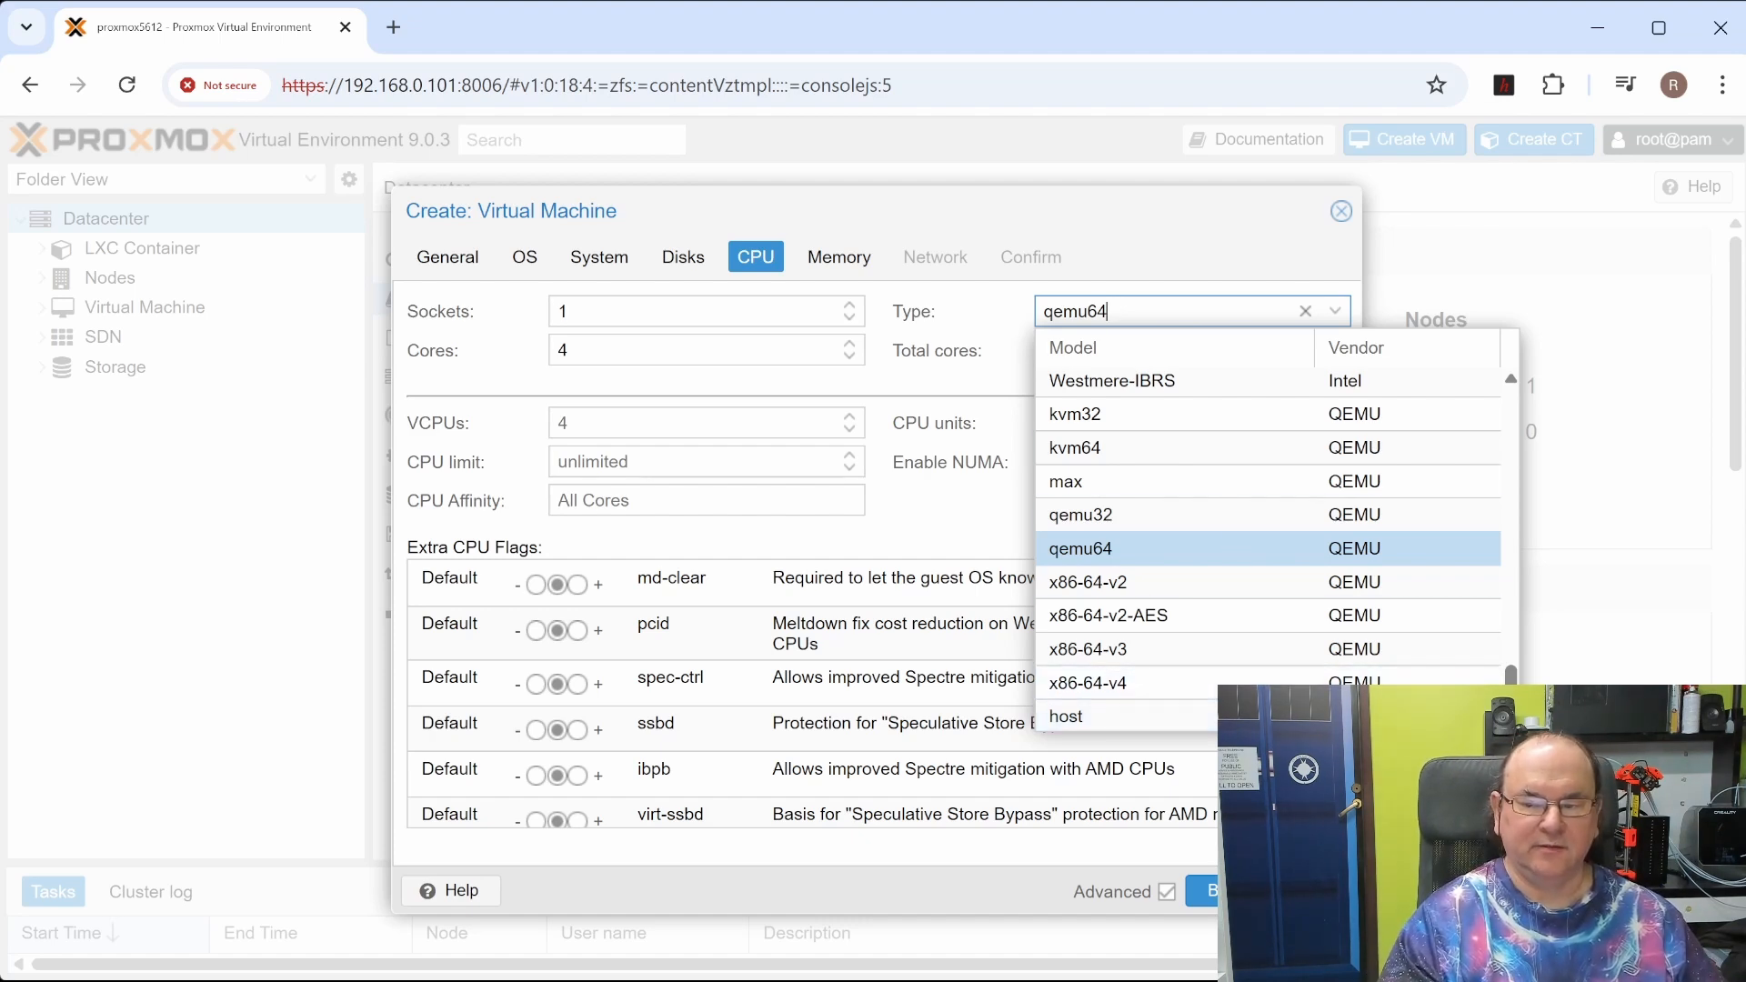
{"action": "scroll", "coordinate": [1492, 587], "scroll_direction": "up", "scroll_amount": 10}
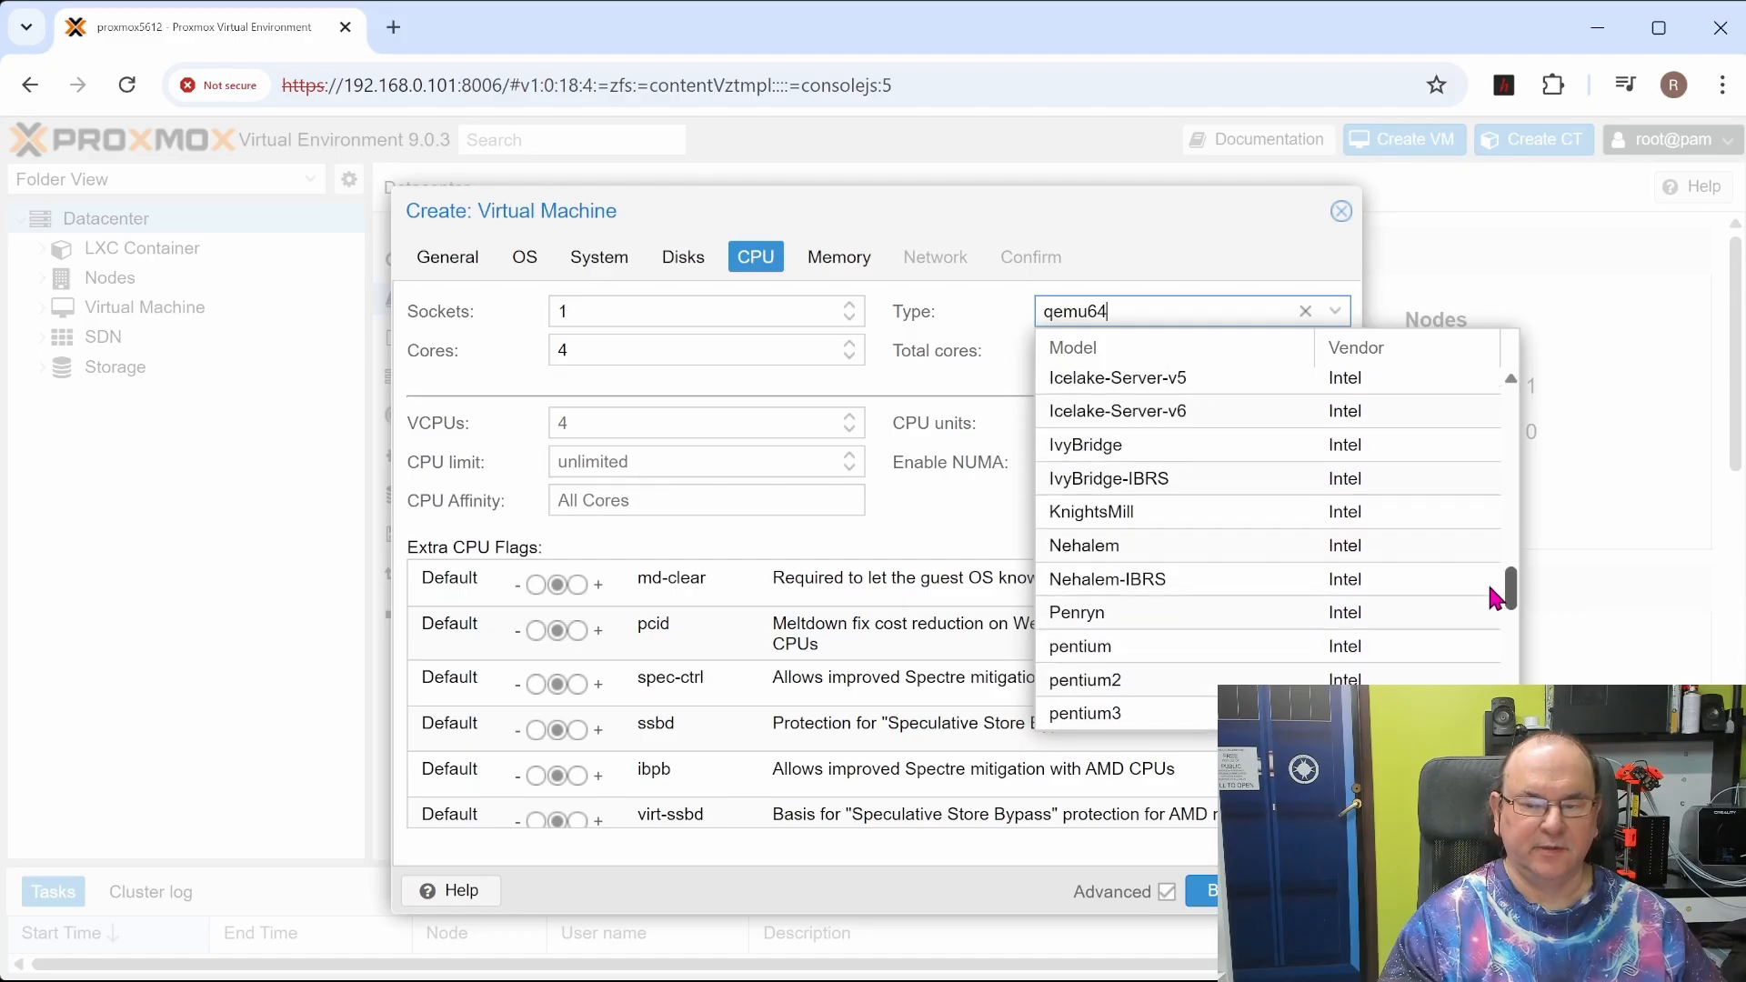
{"action": "scroll", "coordinate": [1492, 586], "scroll_direction": "up", "scroll_amount": 10}
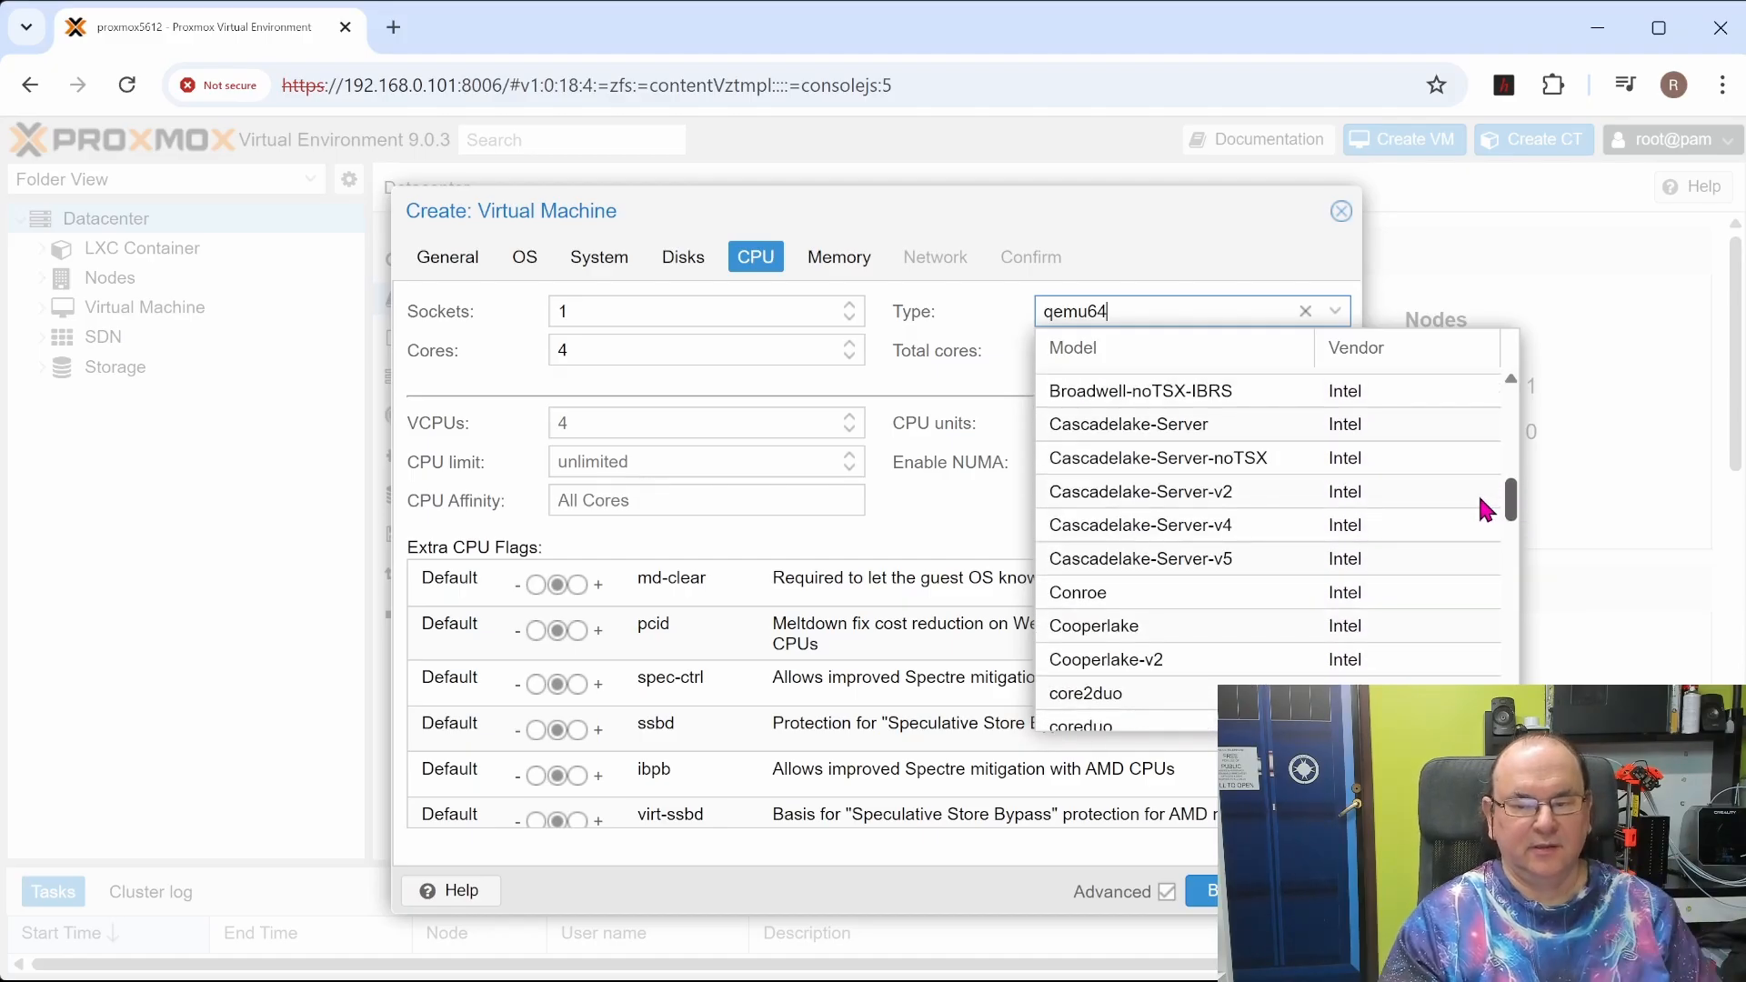
{"action": "scroll", "coordinate": [1479, 501], "scroll_direction": "down", "scroll_amount": 1}
{"action": "scroll", "coordinate": [1482, 509], "scroll_direction": "up", "scroll_amount": 1}
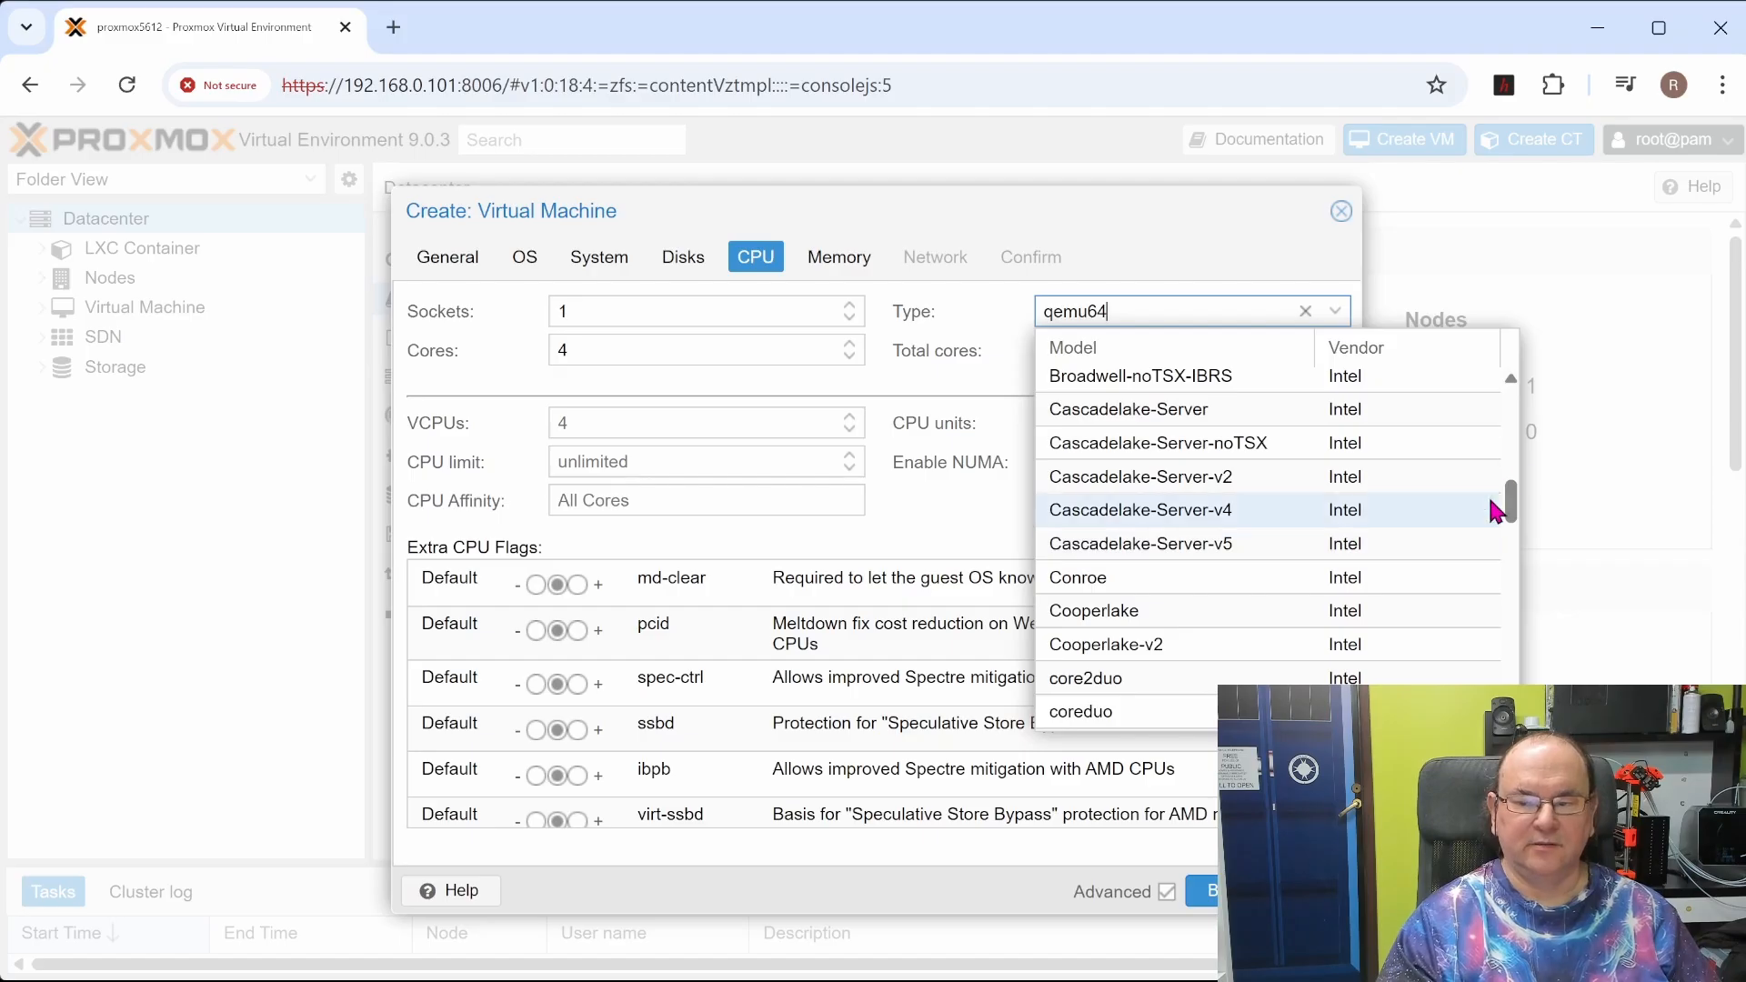
{"action": "left_click_drag", "start_coordinate": [1513, 506], "coordinate": [1511, 400]}
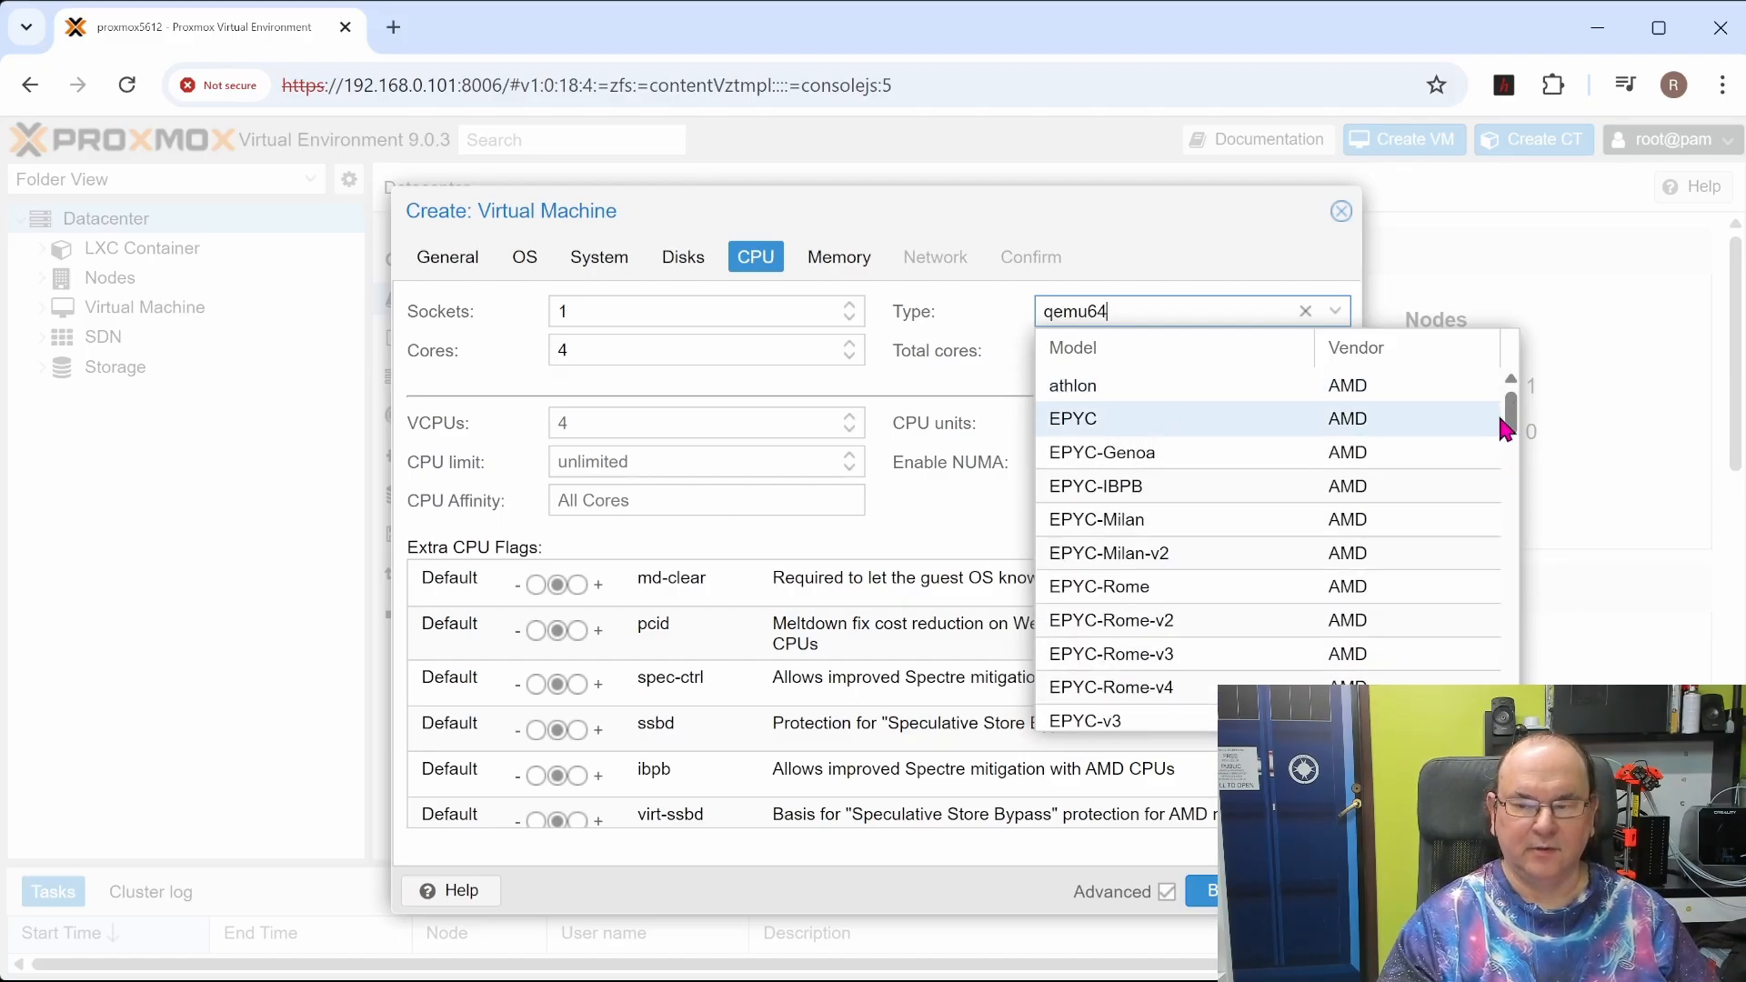
{"action": "left_click_drag", "start_coordinate": [1517, 418], "coordinate": [1512, 678]}
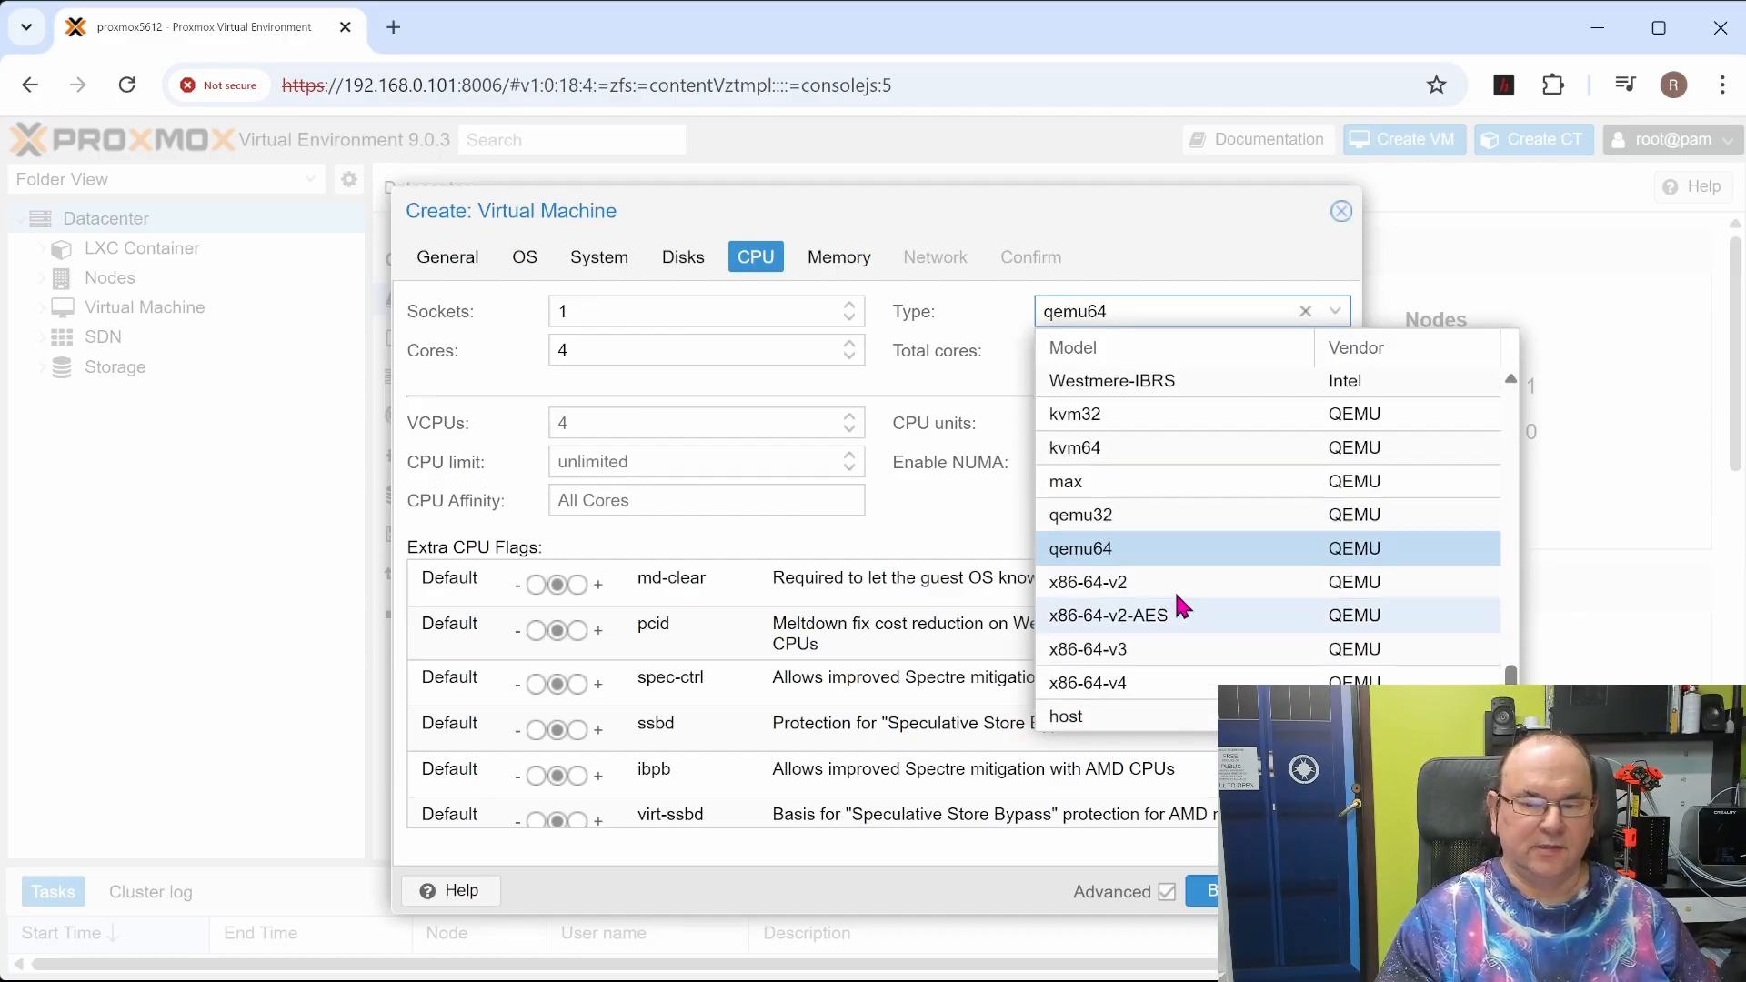
{"action": "left_click", "coordinate": [1128, 549]}
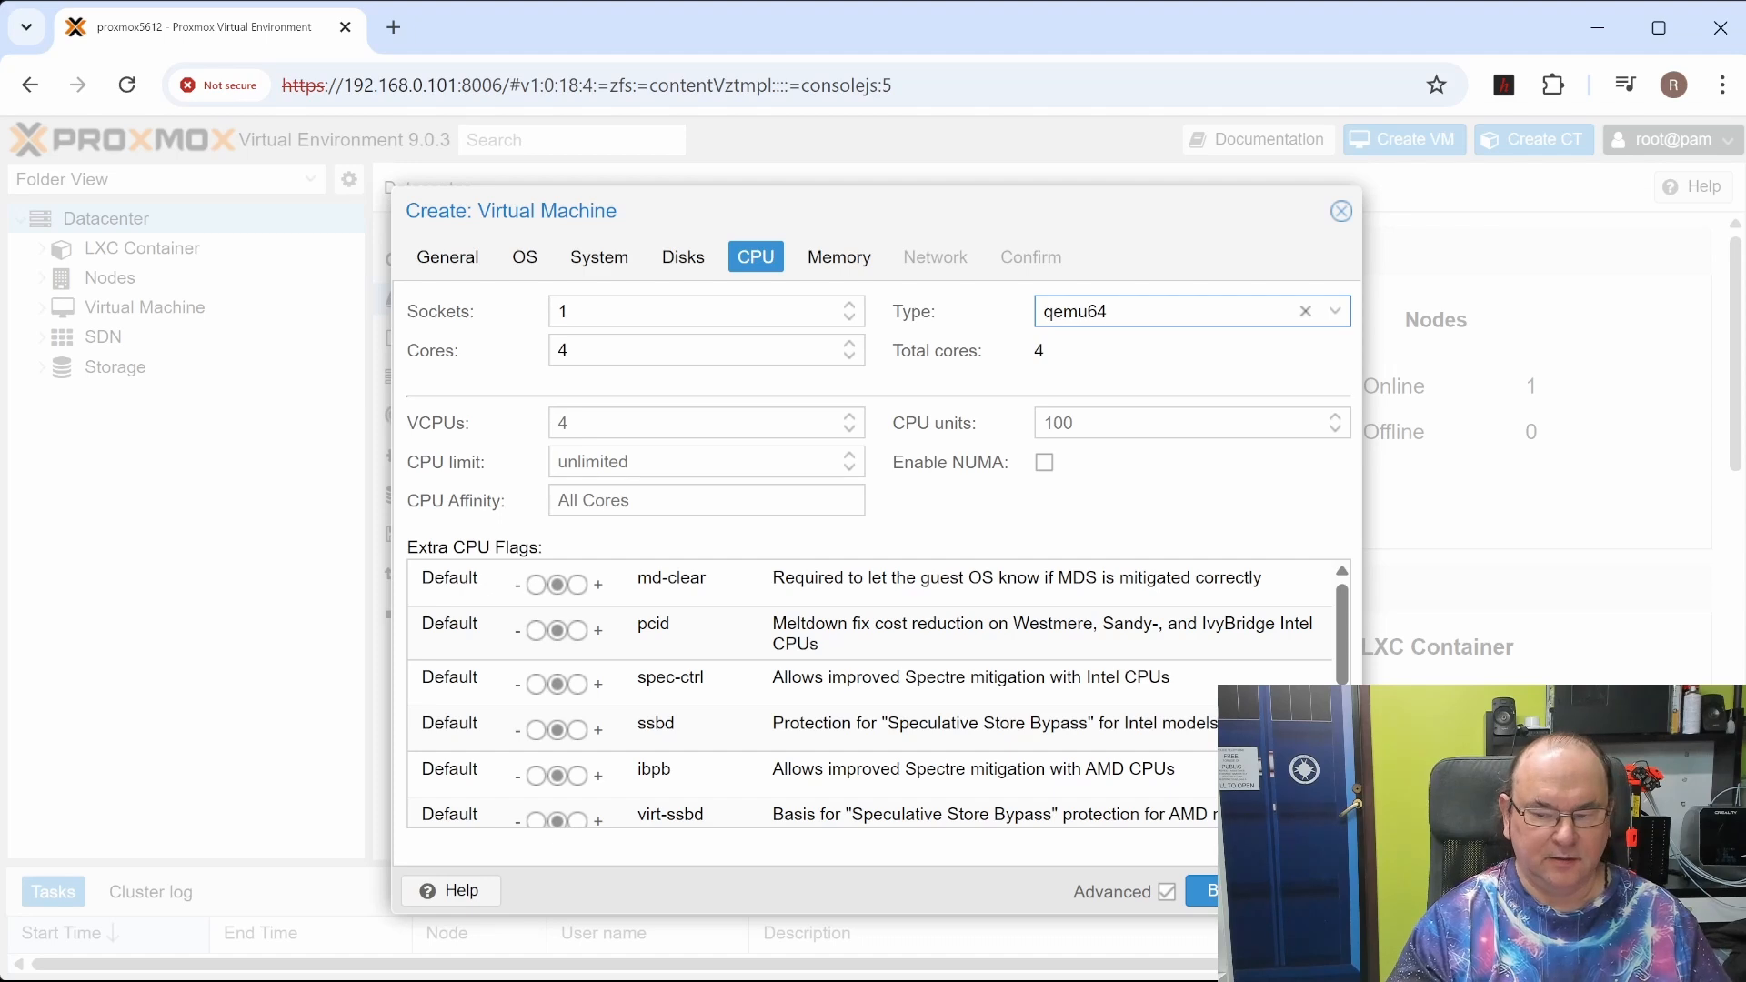
- Set memory to 8192 MiB, keep the virtio network on vmbr0, and finish VM 119
{"action": "left_click", "coordinate": [1308, 891]}
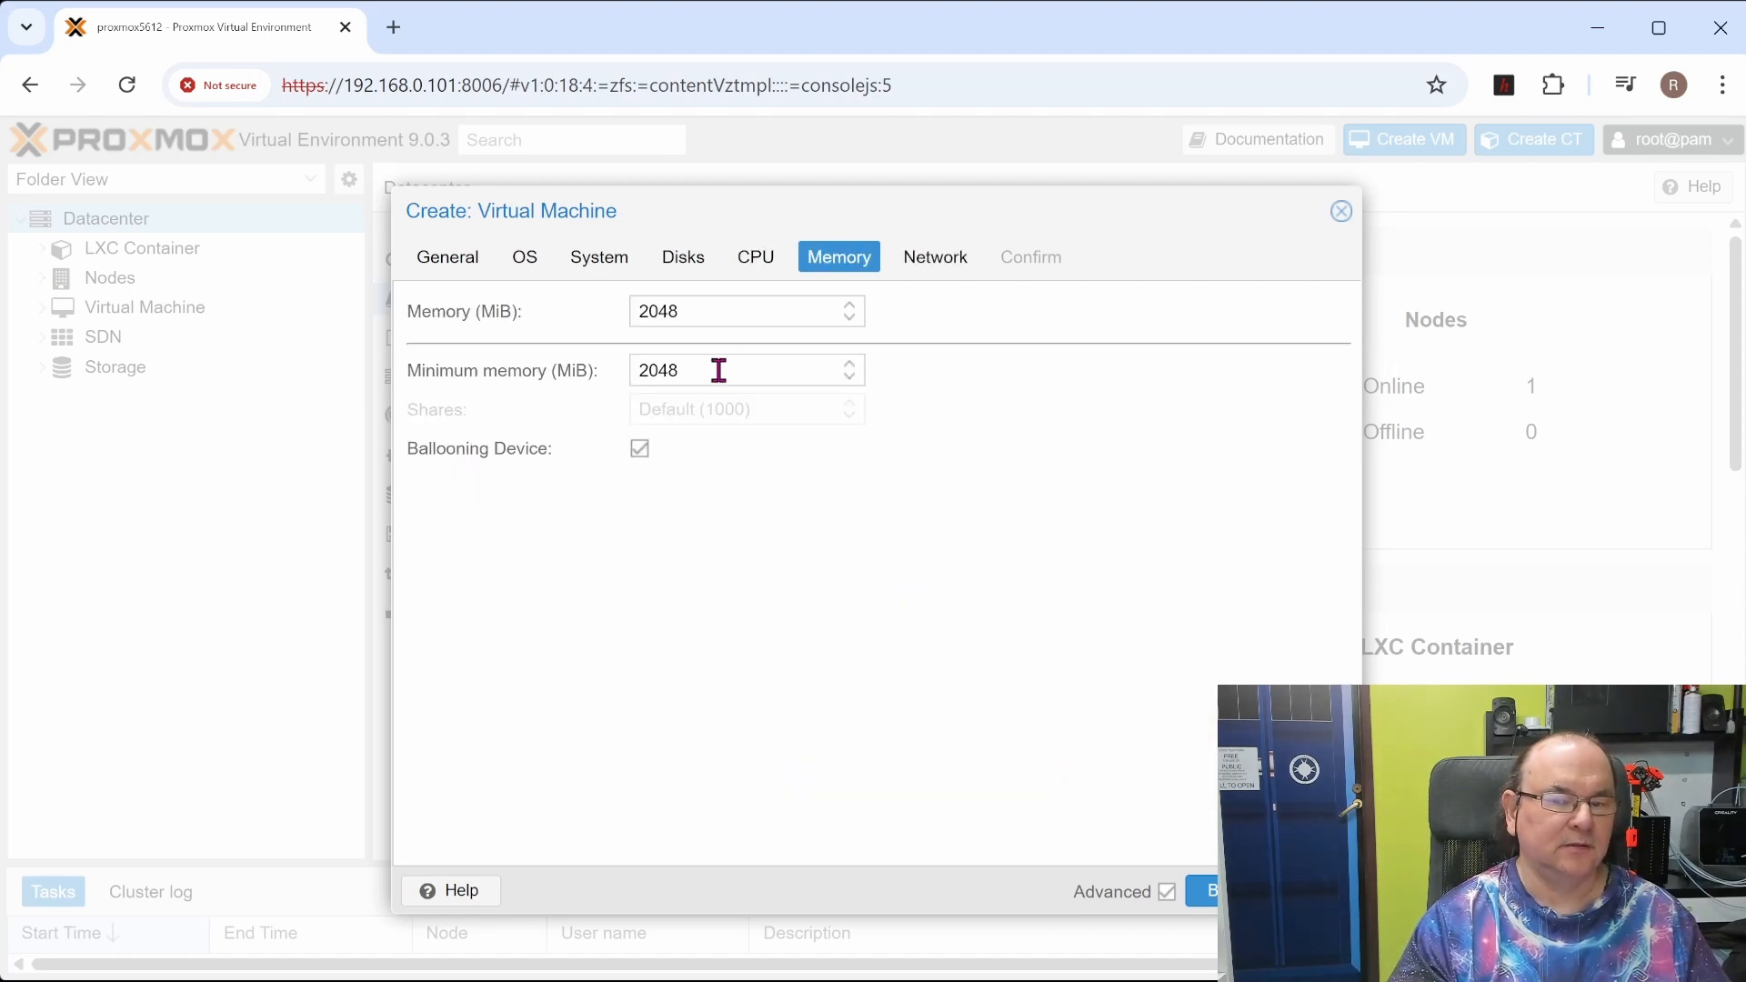
{"action": "double_click", "coordinate": [733, 311]}
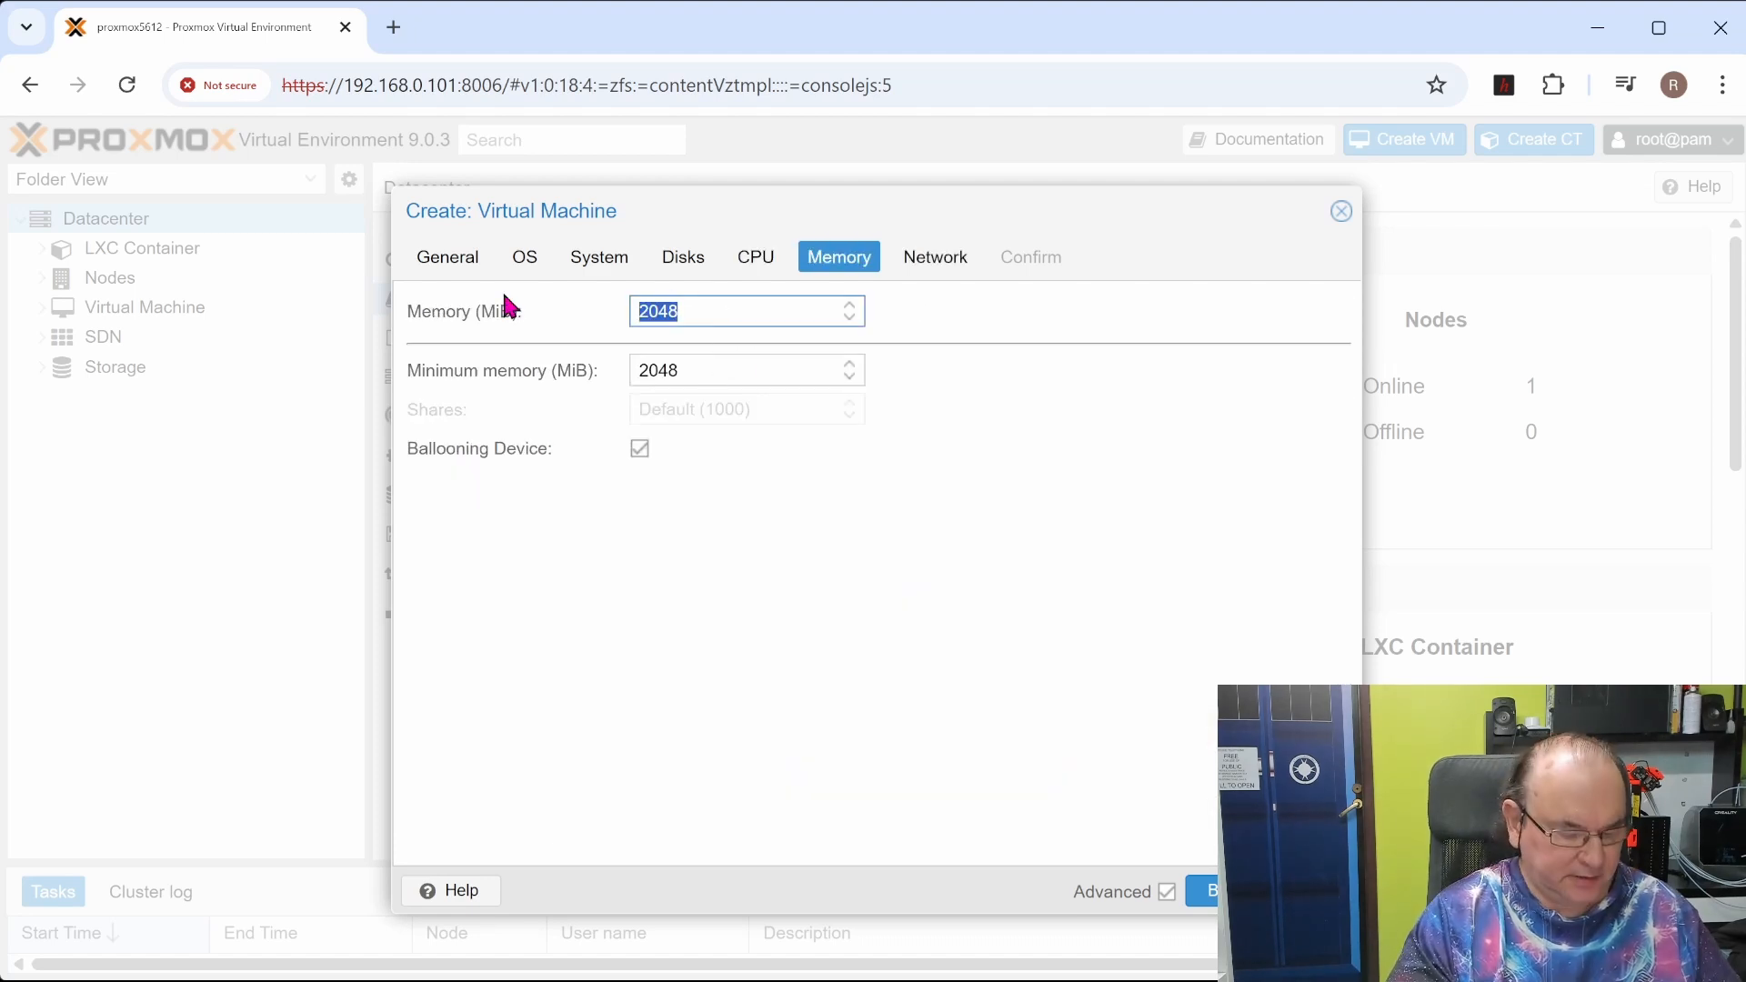
{"action": "type", "text": "8192"}
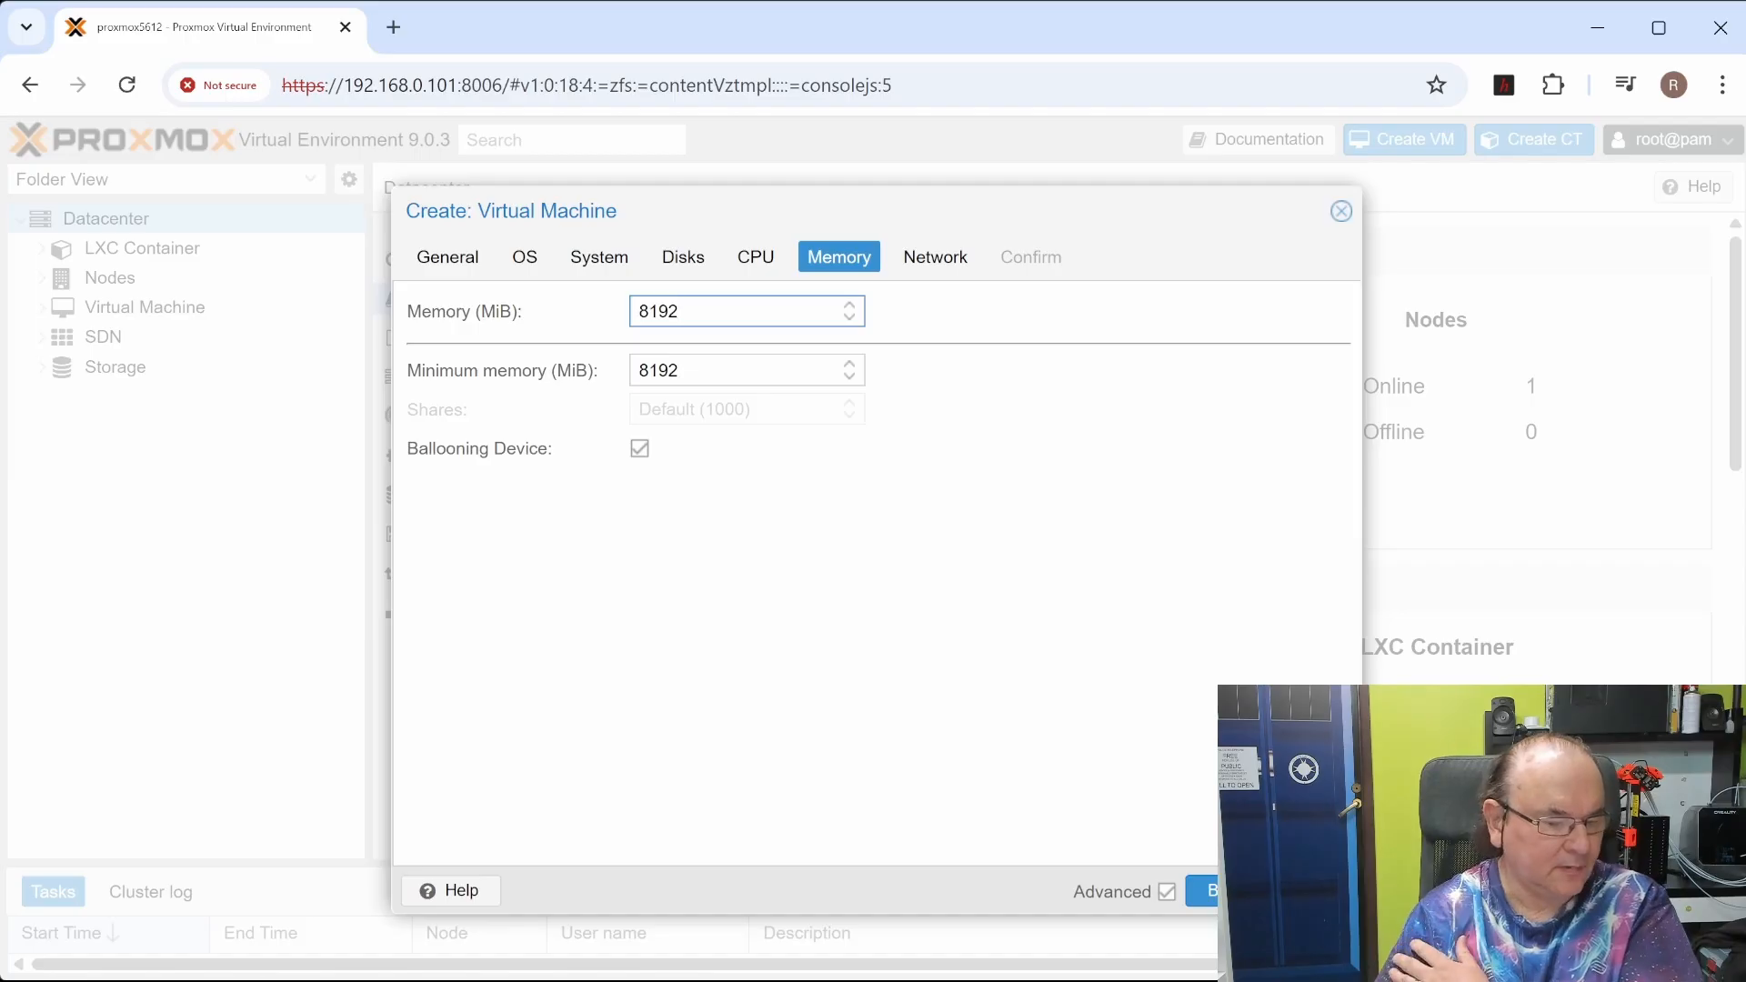
{"action": "left_click", "coordinate": [1312, 891]}
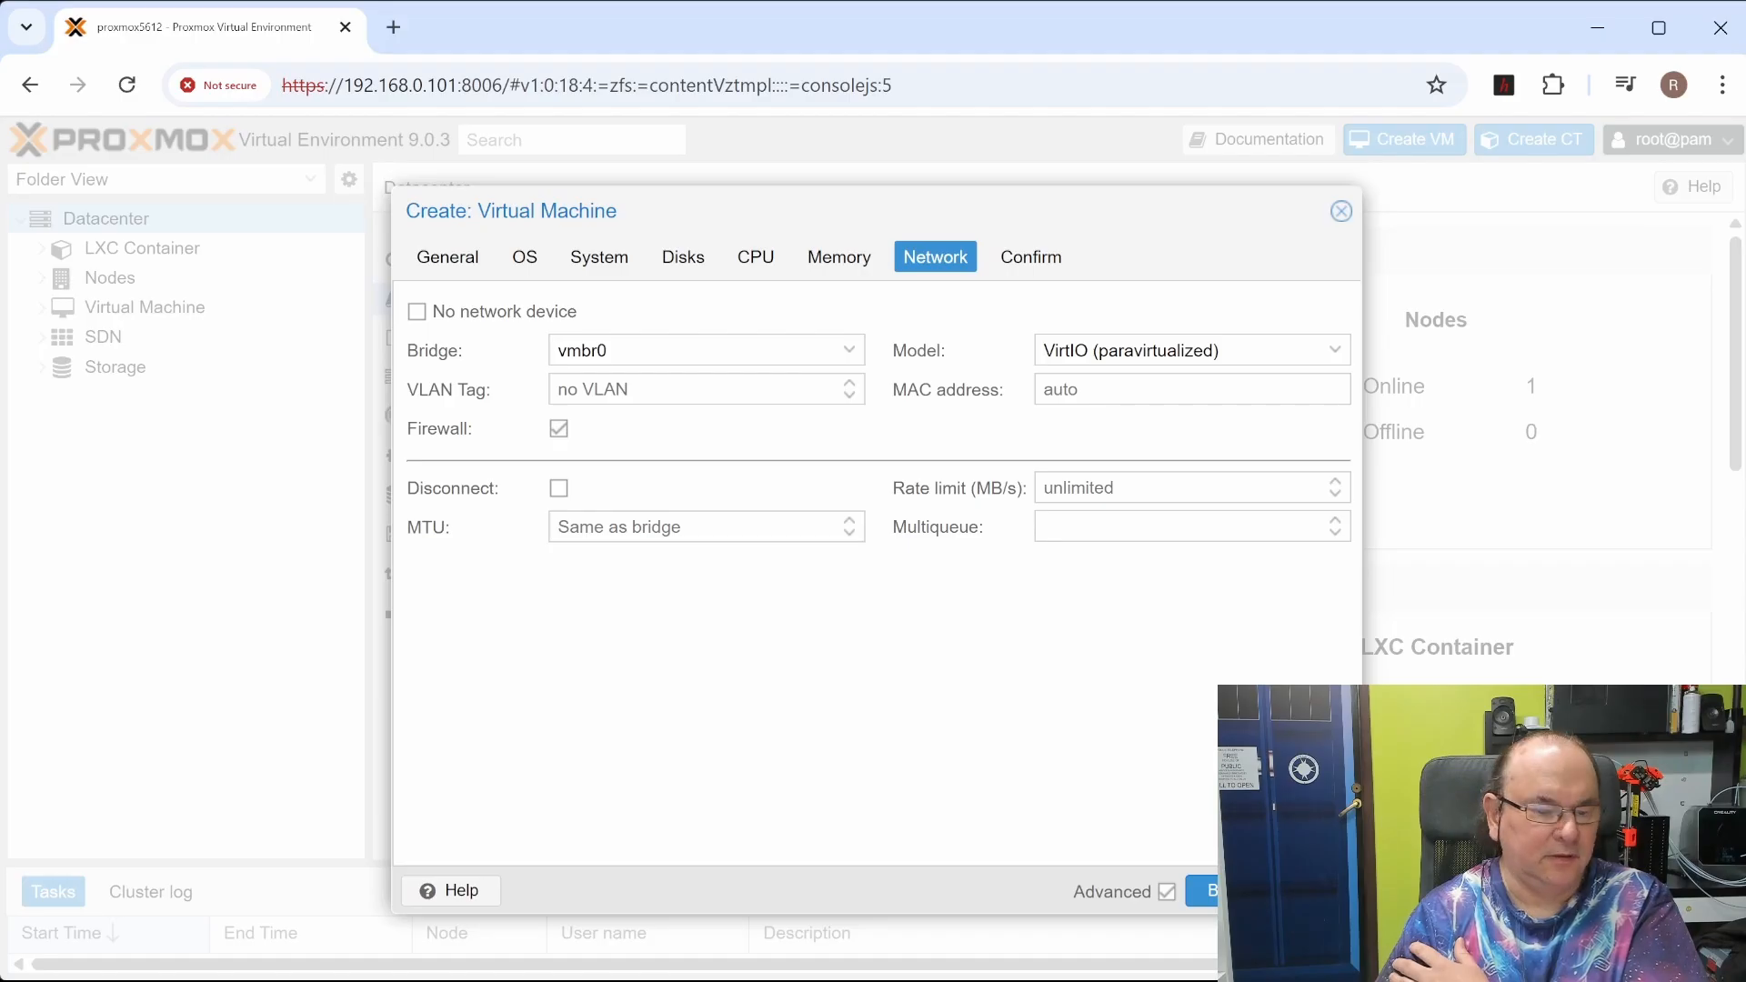
{"action": "left_click", "coordinate": [1312, 891]}
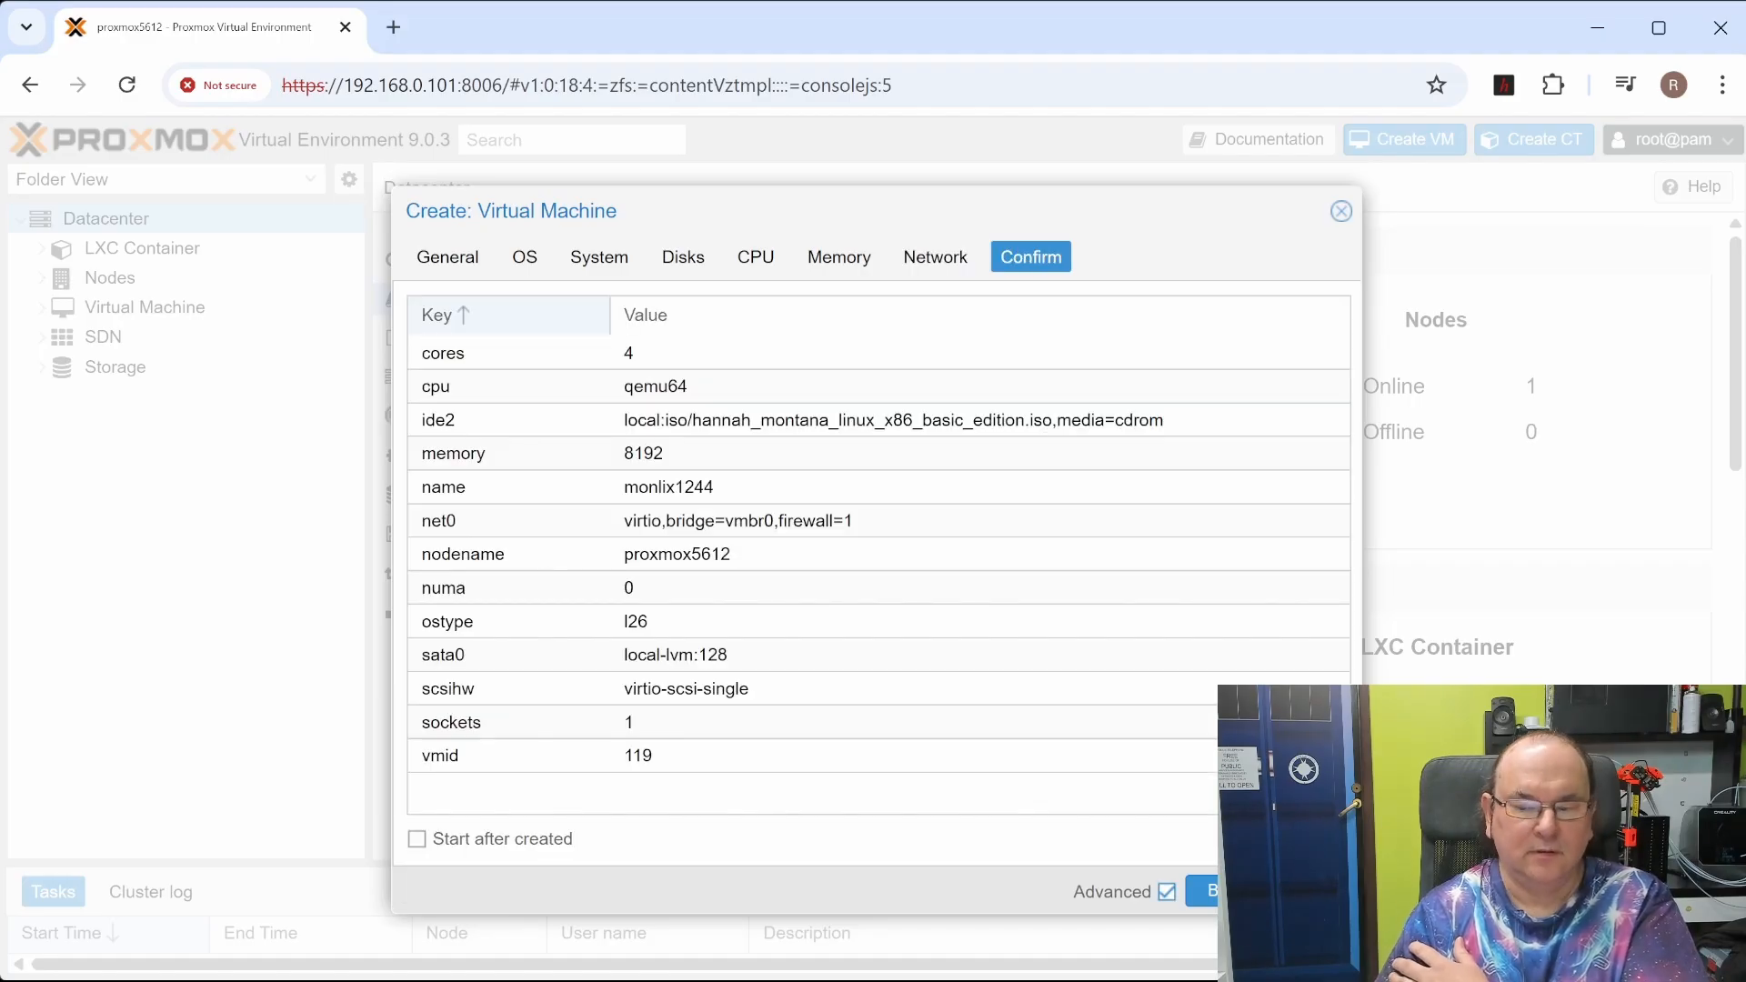
{"action": "left_click", "coordinate": [1312, 891]}
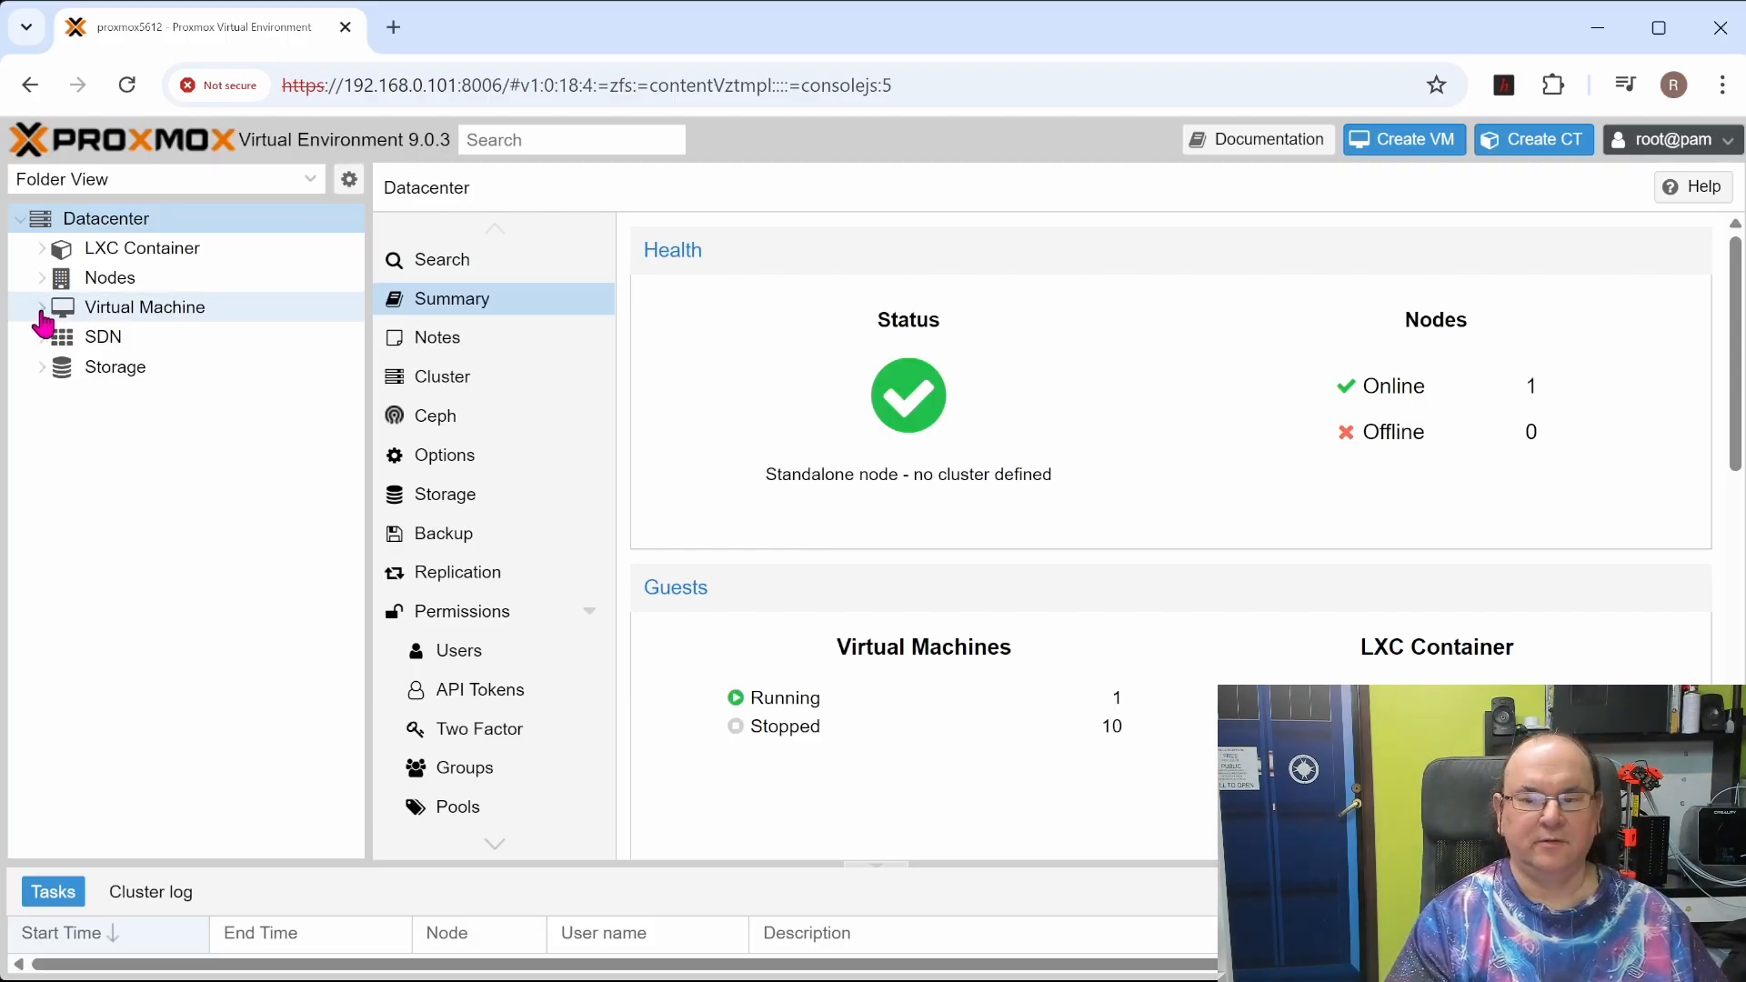
- Select VM 119 (monlix1244) in the tree, check its Console, then view its Hardware list
{"action": "left_click", "coordinate": [41, 309]}
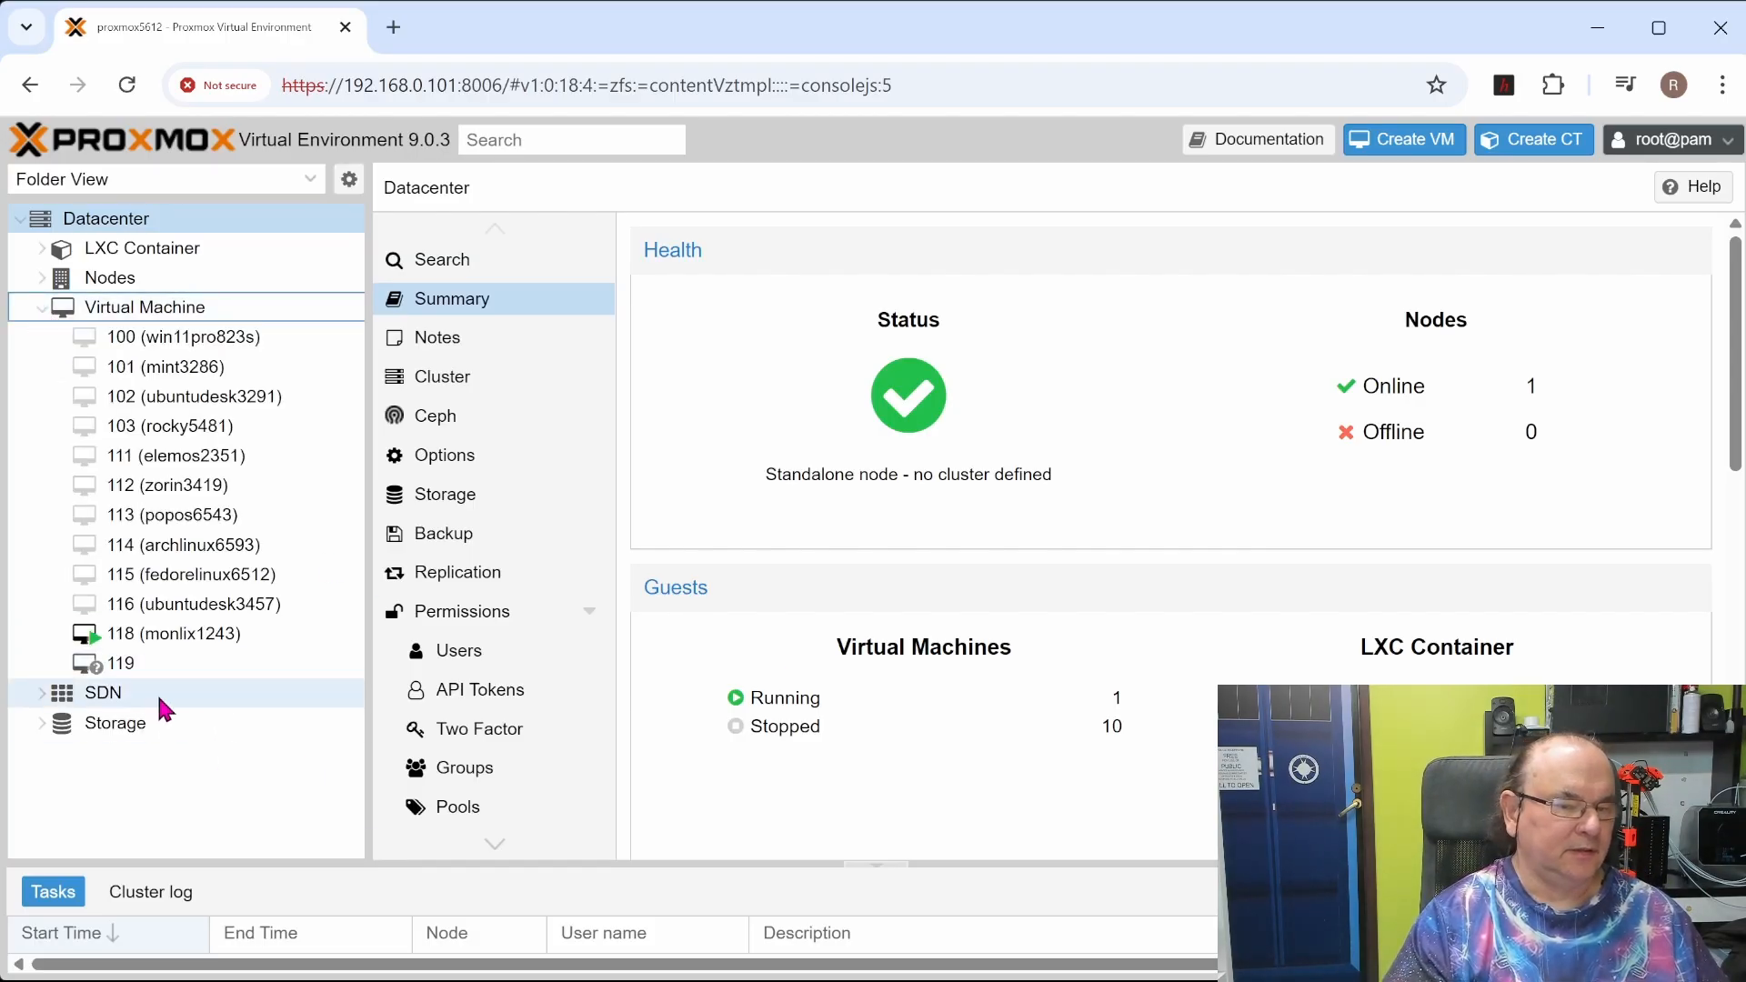
{"action": "left_click", "coordinate": [173, 663]}
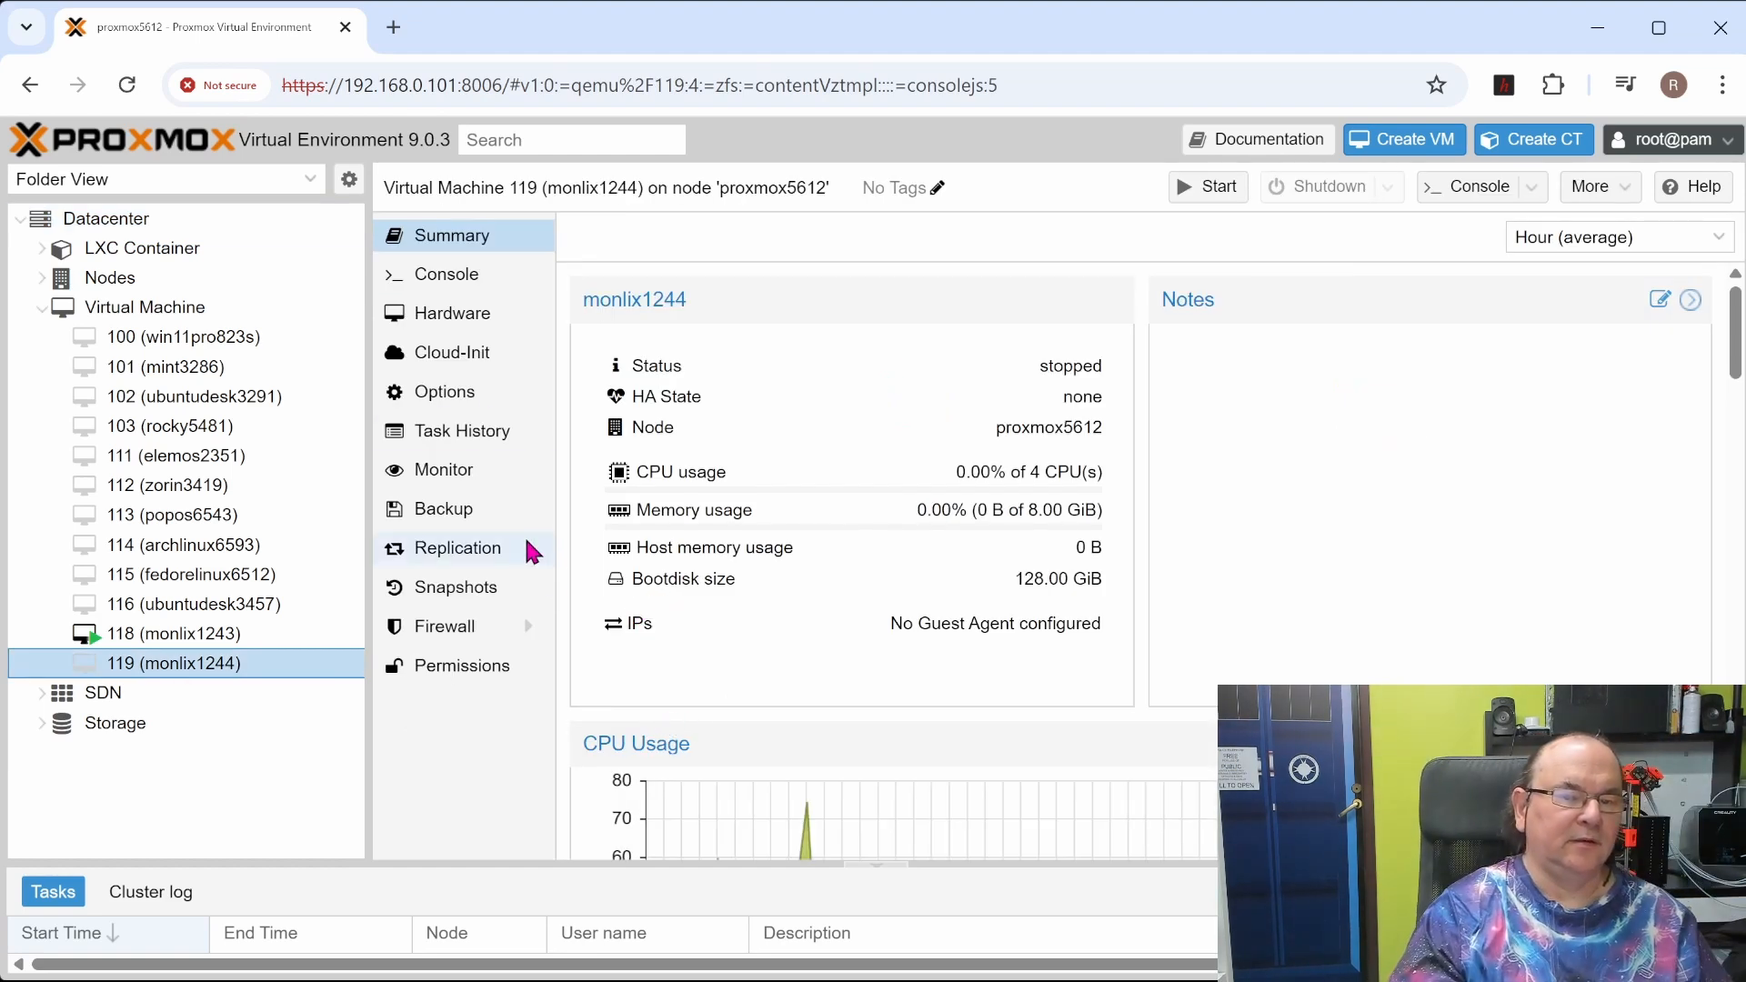
{"action": "left_click", "coordinate": [448, 278]}
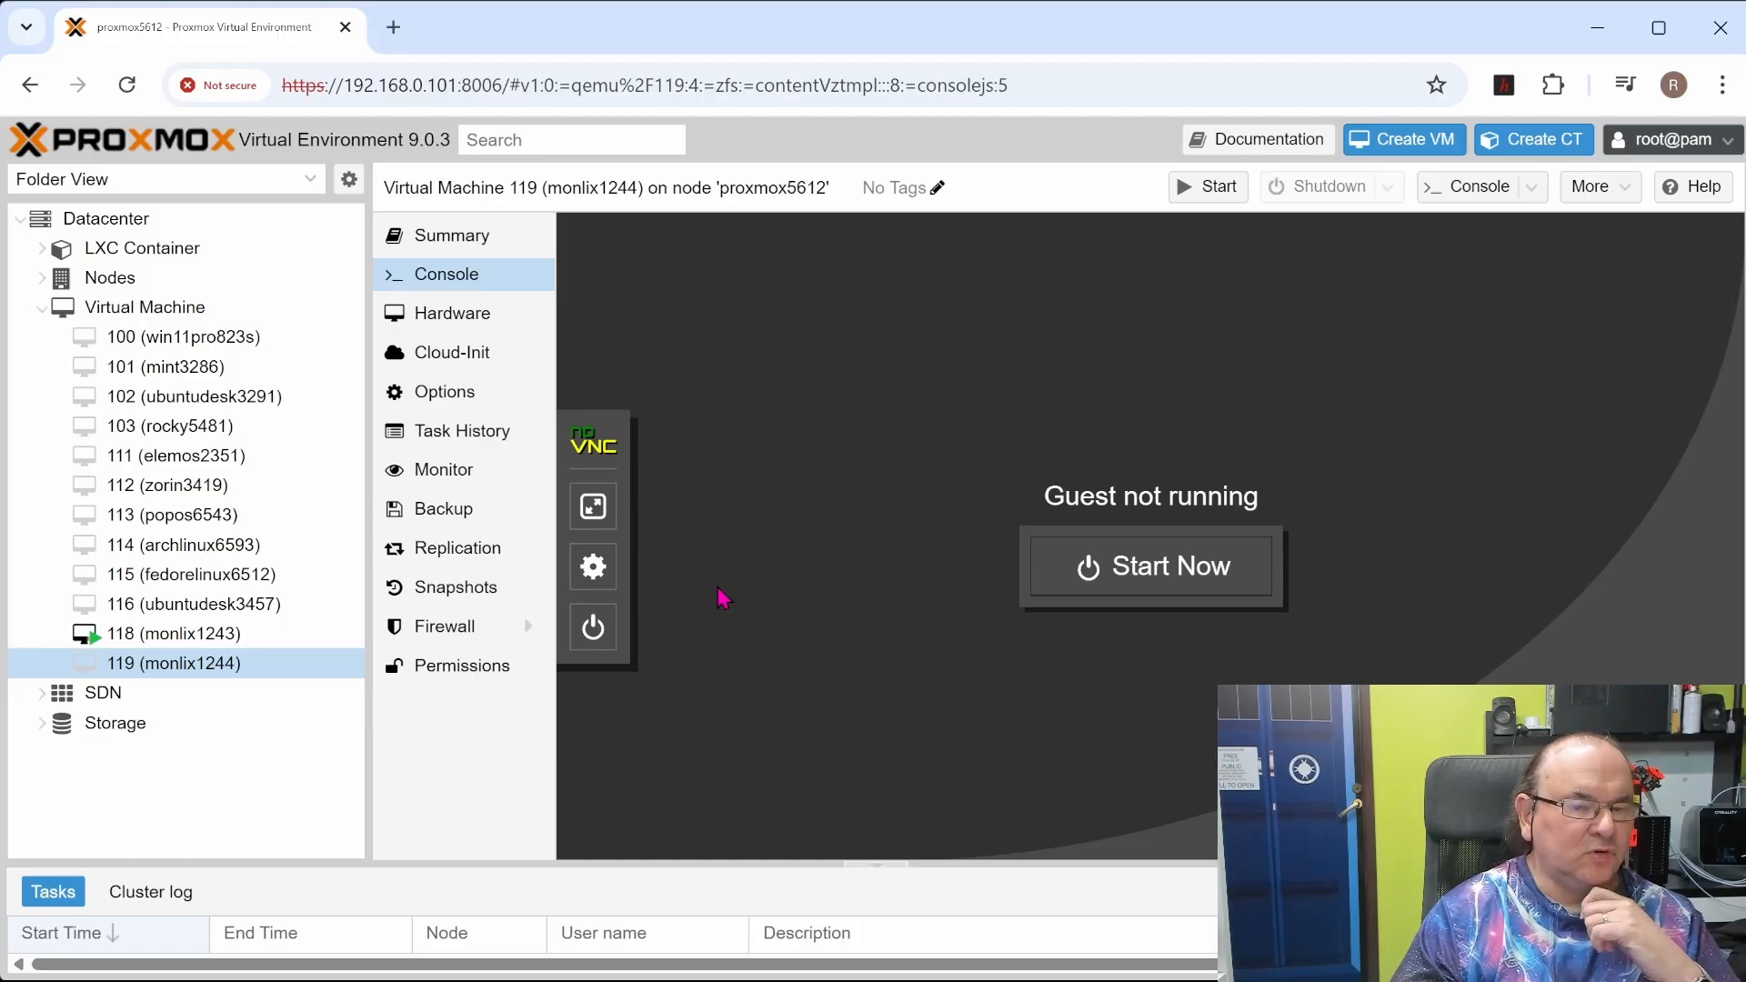
{"action": "left_click", "coordinate": [454, 320]}
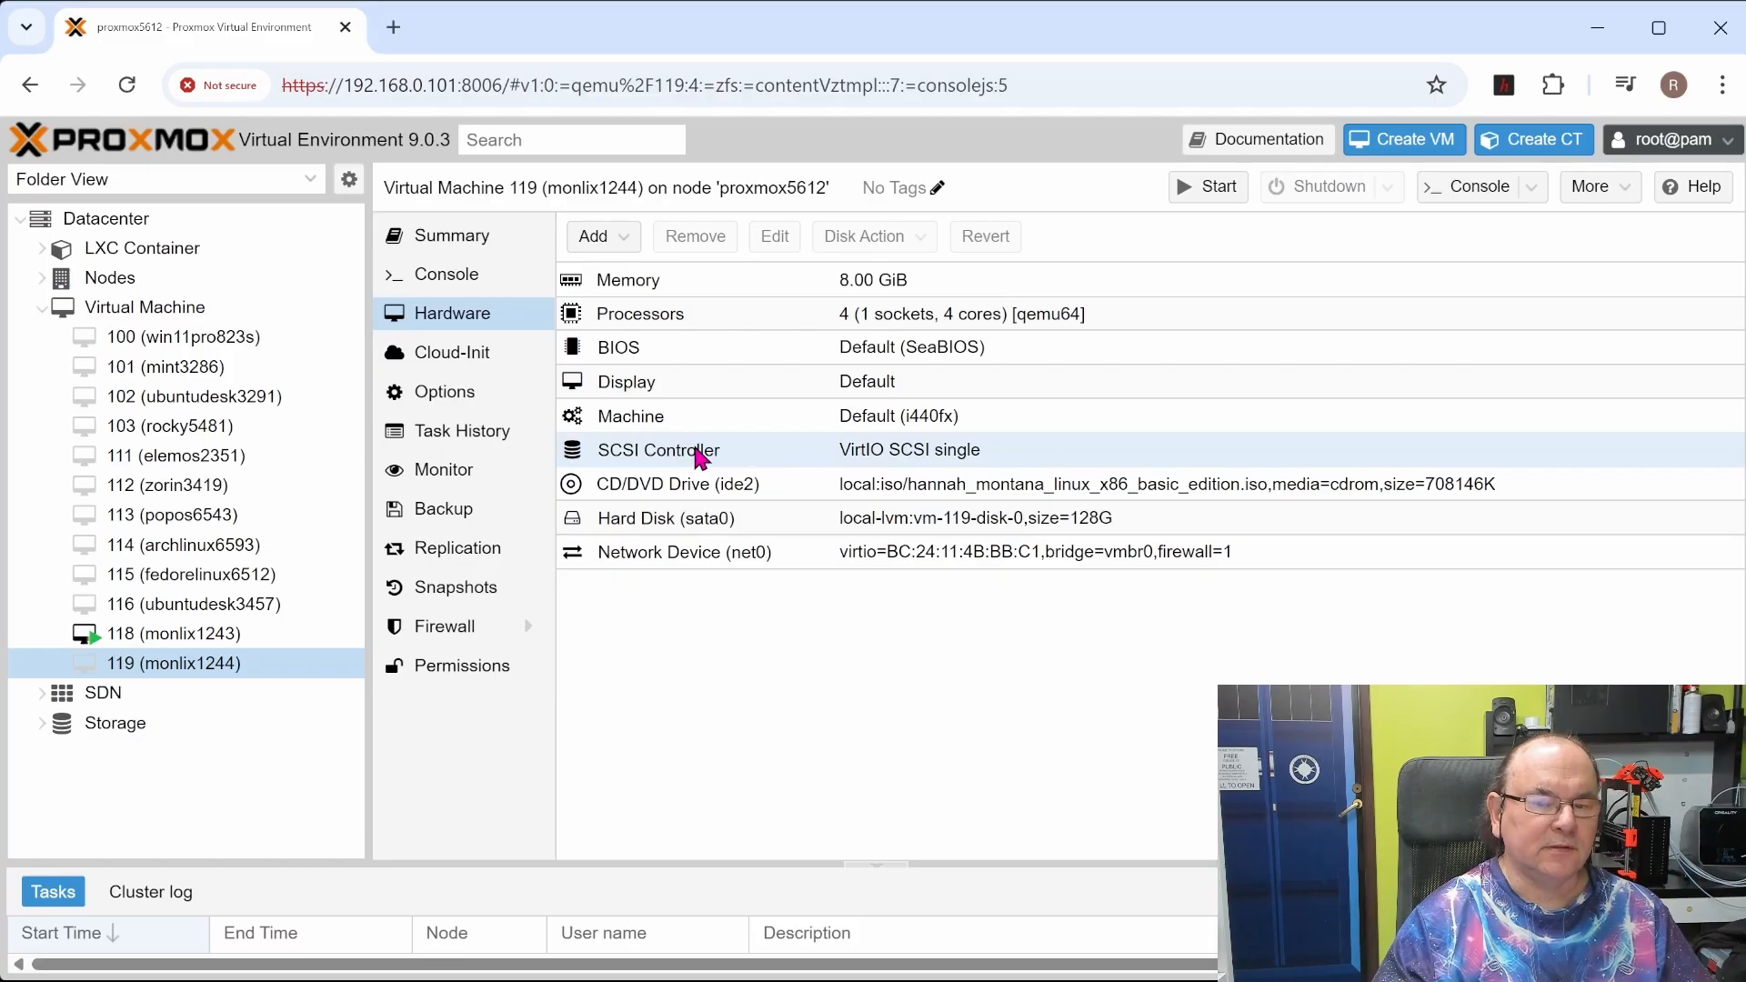
- Select the Hard Disk (sata0) row and open the Add hardware menu
{"action": "left_click", "coordinate": [837, 527]}
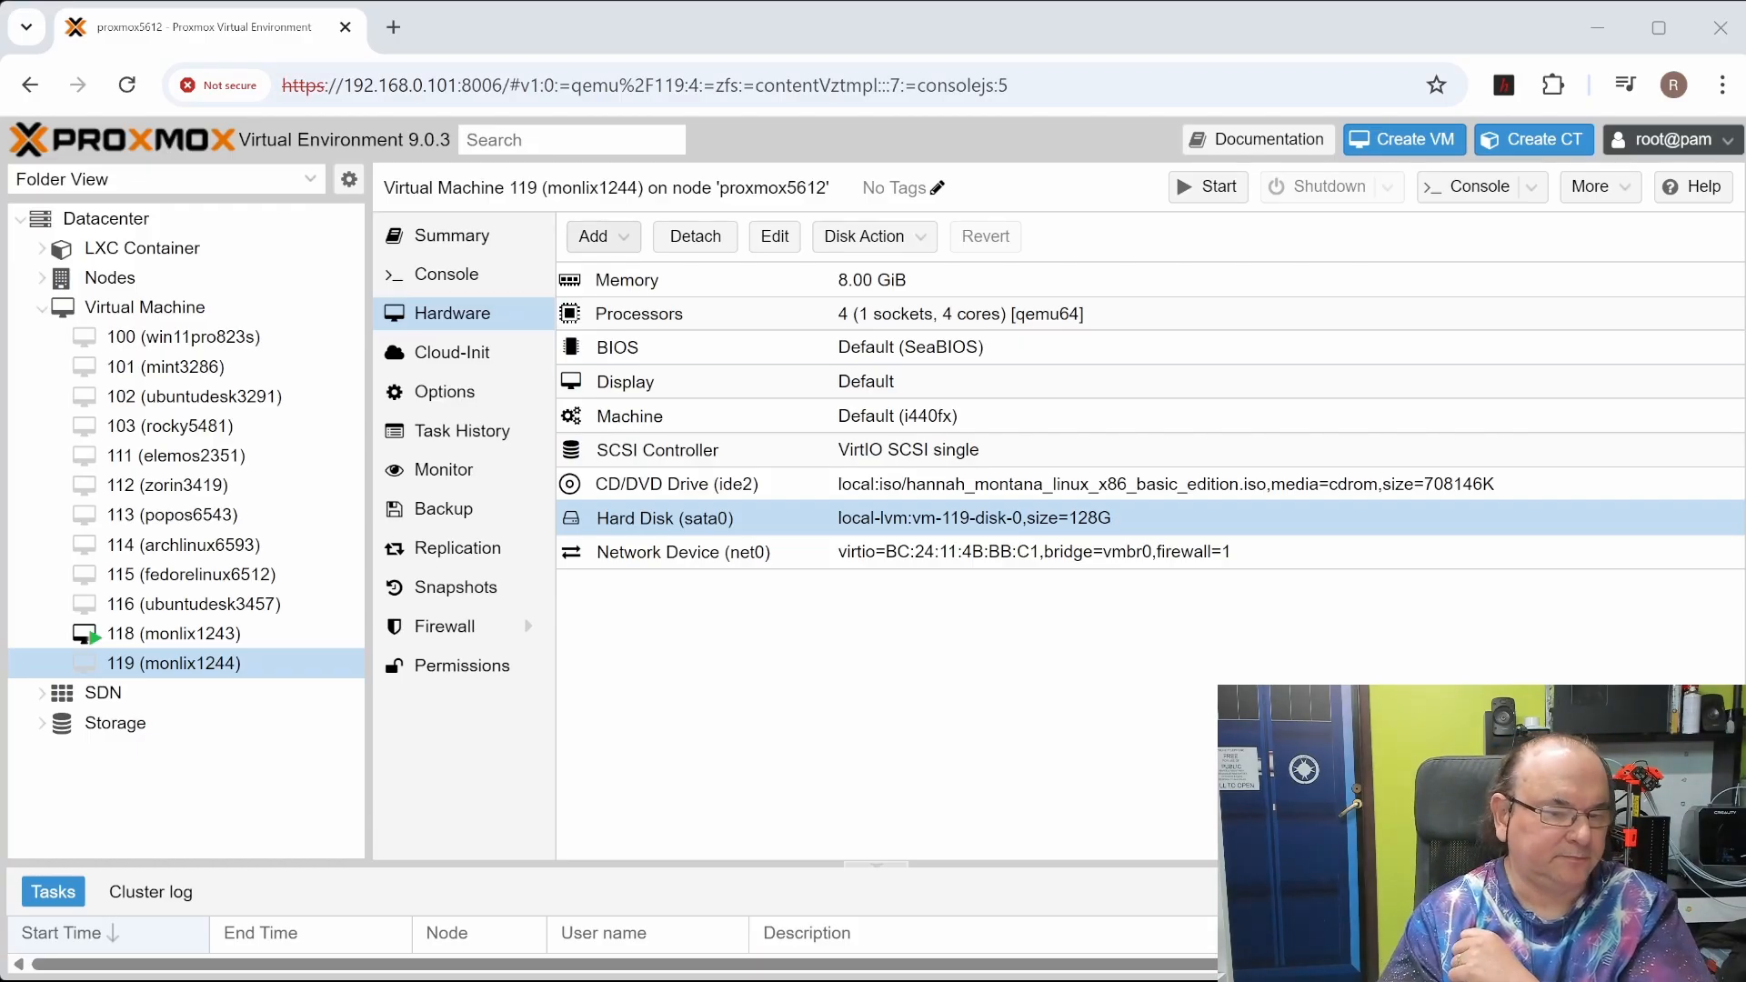
{"action": "left_click", "coordinate": [604, 237]}
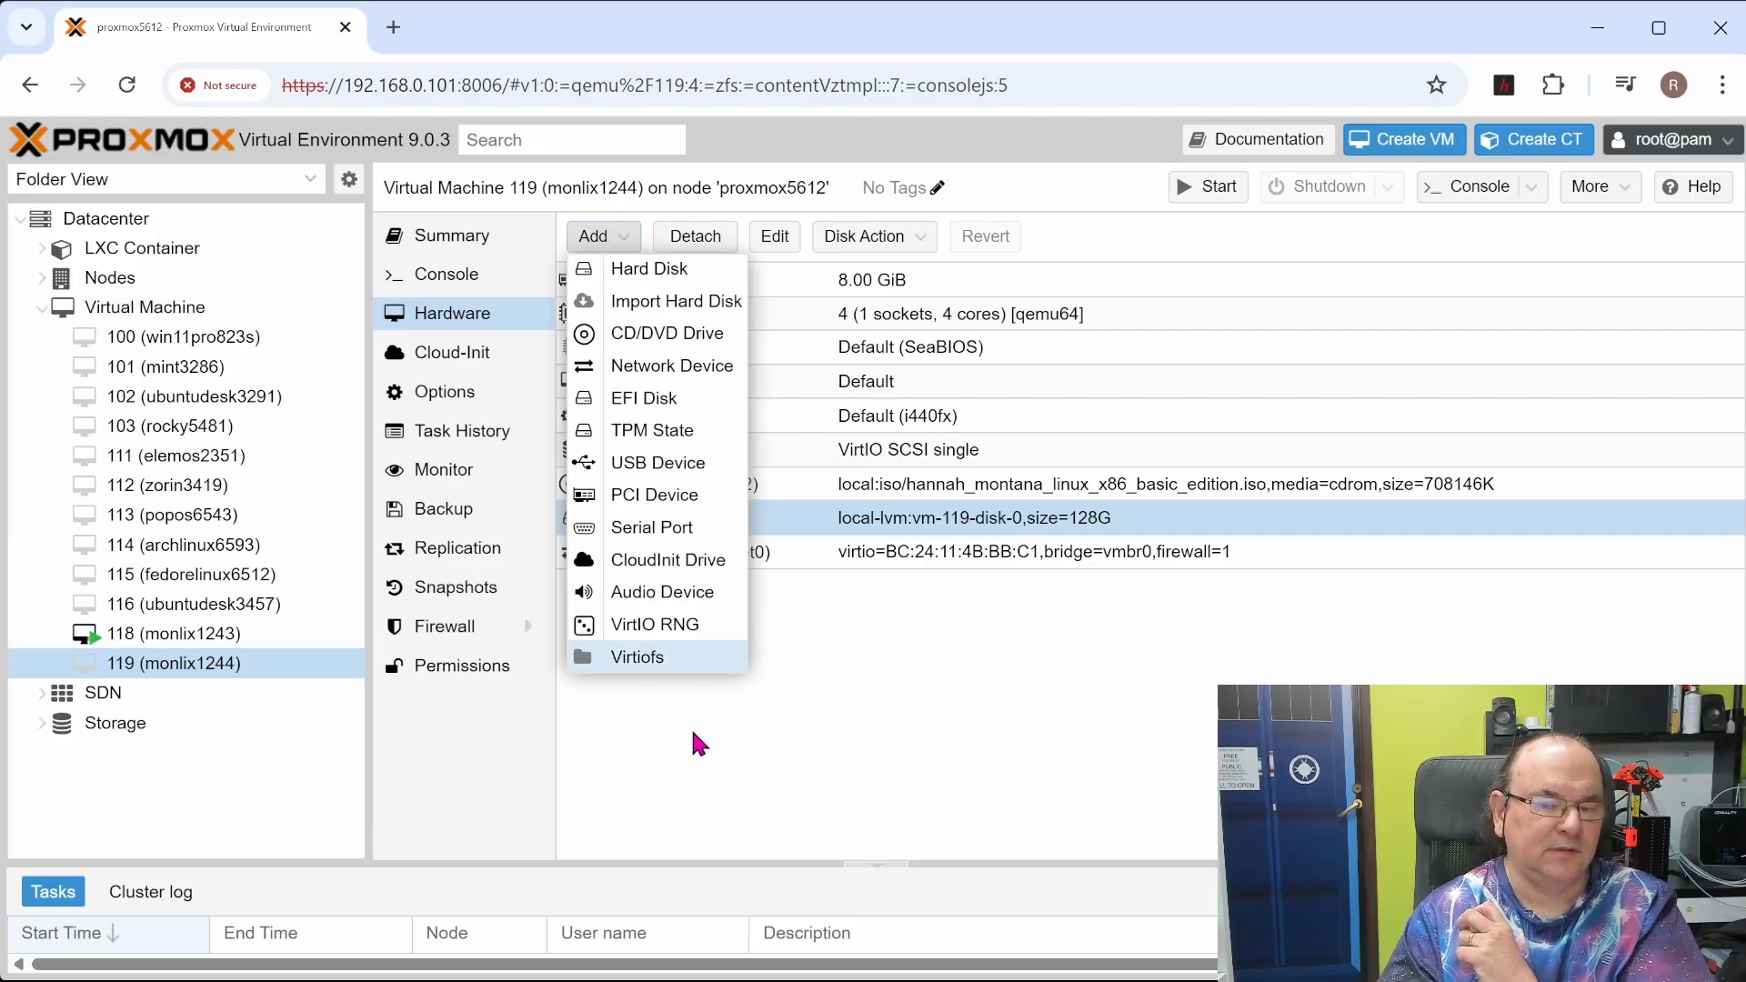
- Add an Audio Device with model AC97 and the SPICE backend driver
{"action": "left_click", "coordinate": [685, 598]}
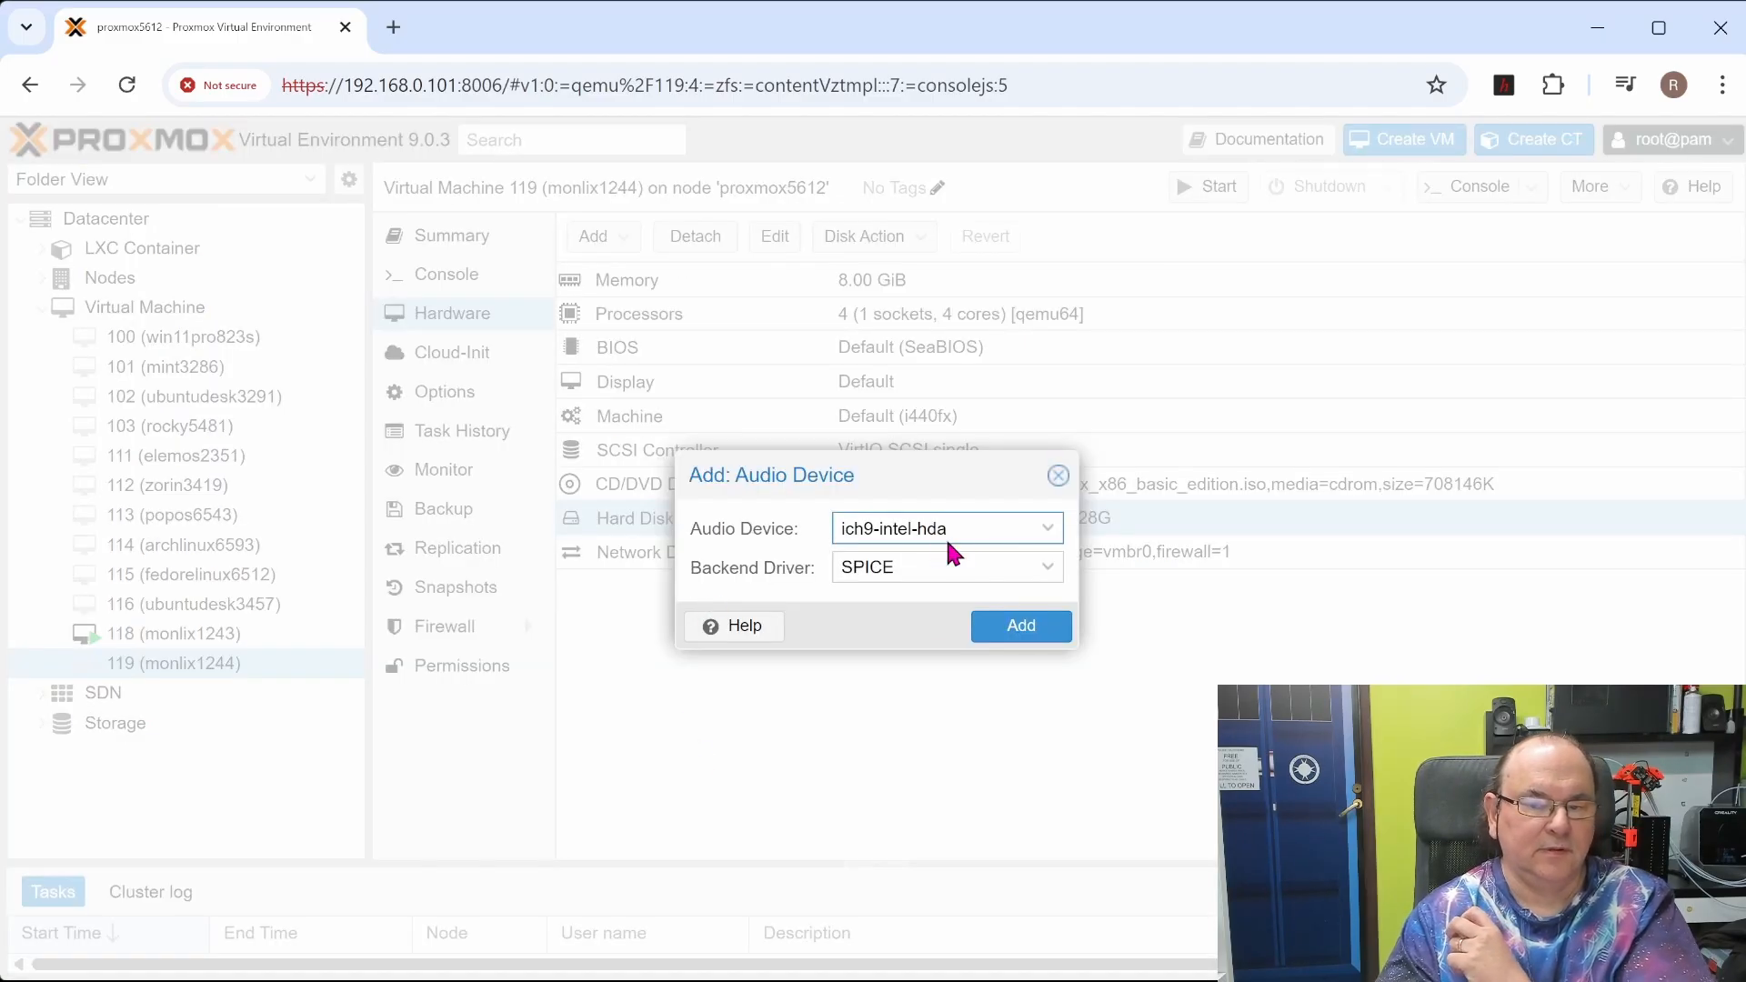
{"action": "left_click", "coordinate": [1049, 529]}
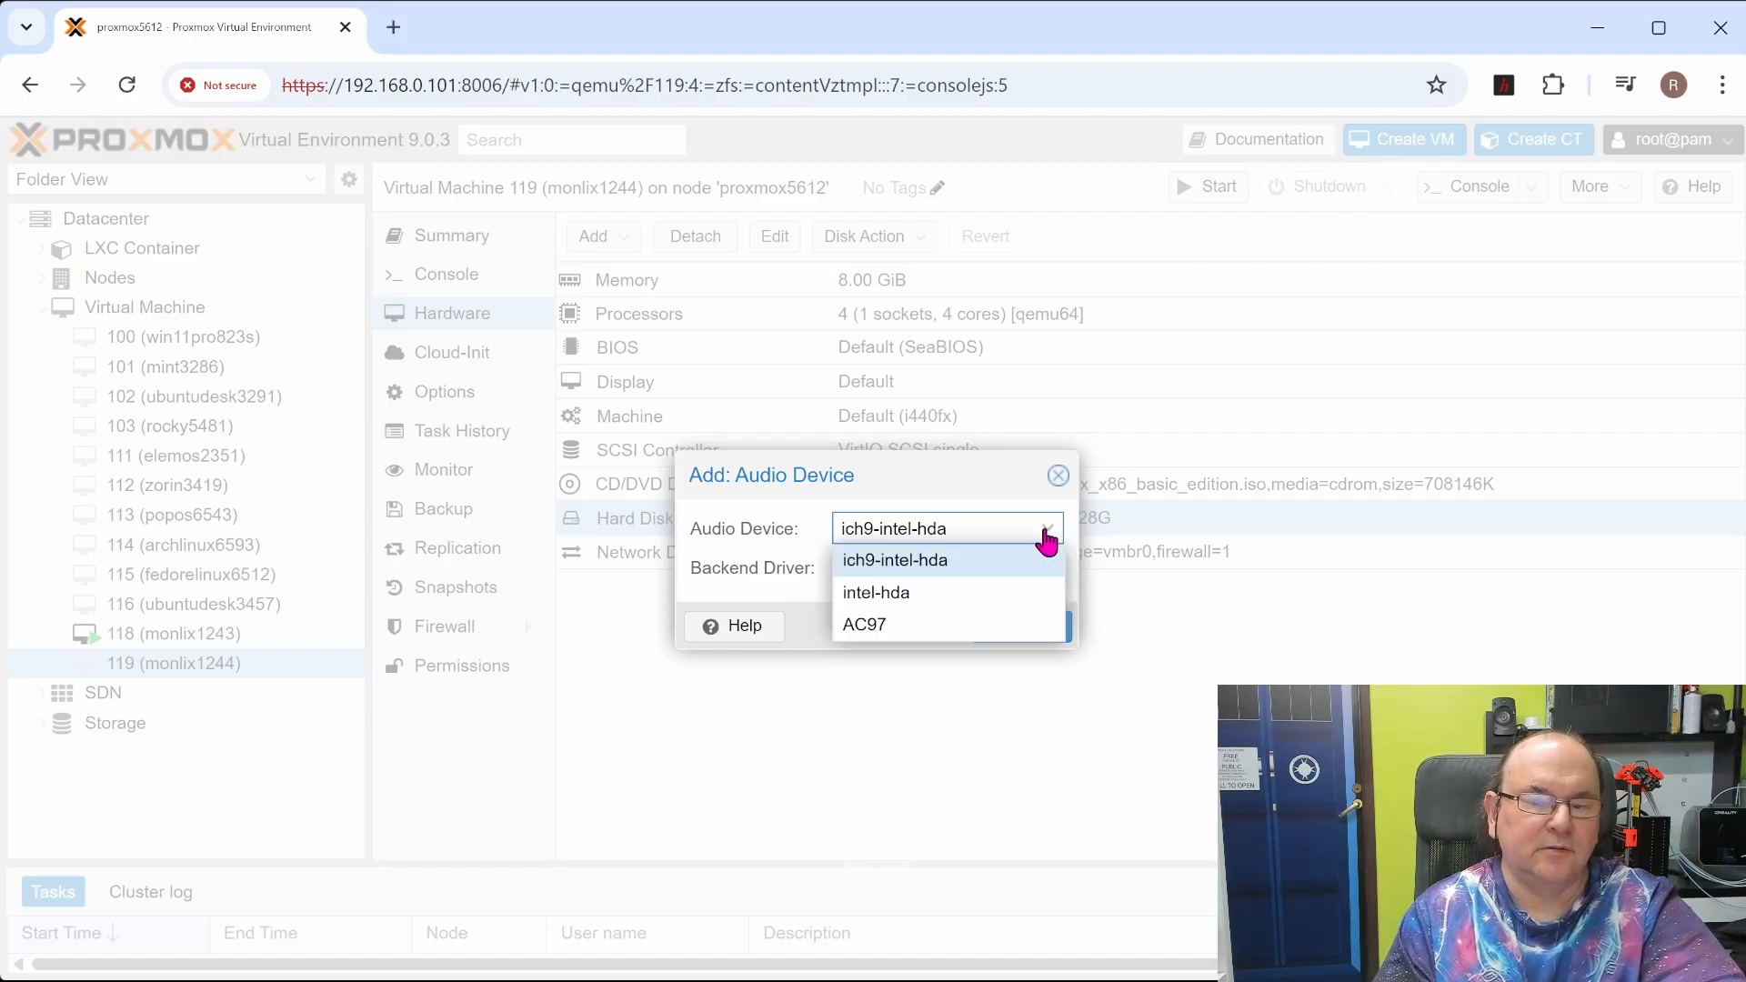
{"action": "left_click", "coordinate": [896, 626]}
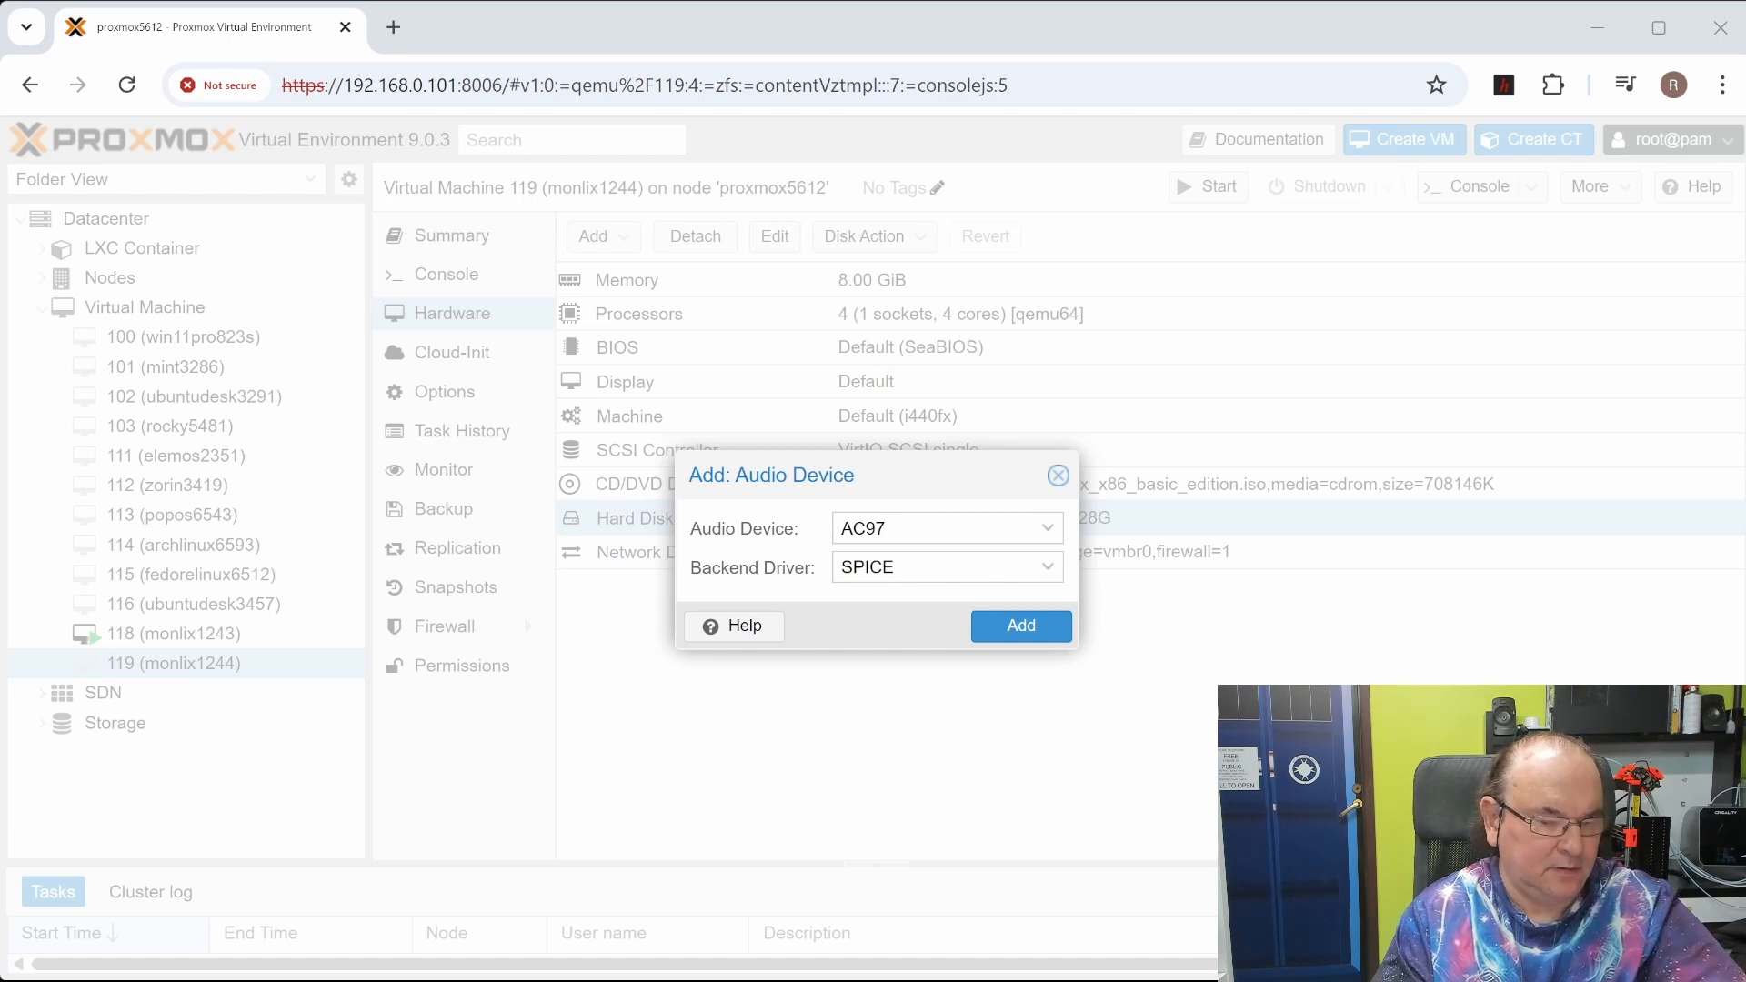
{"action": "left_click", "coordinate": [924, 567]}
{"action": "left_click", "coordinate": [924, 569]}
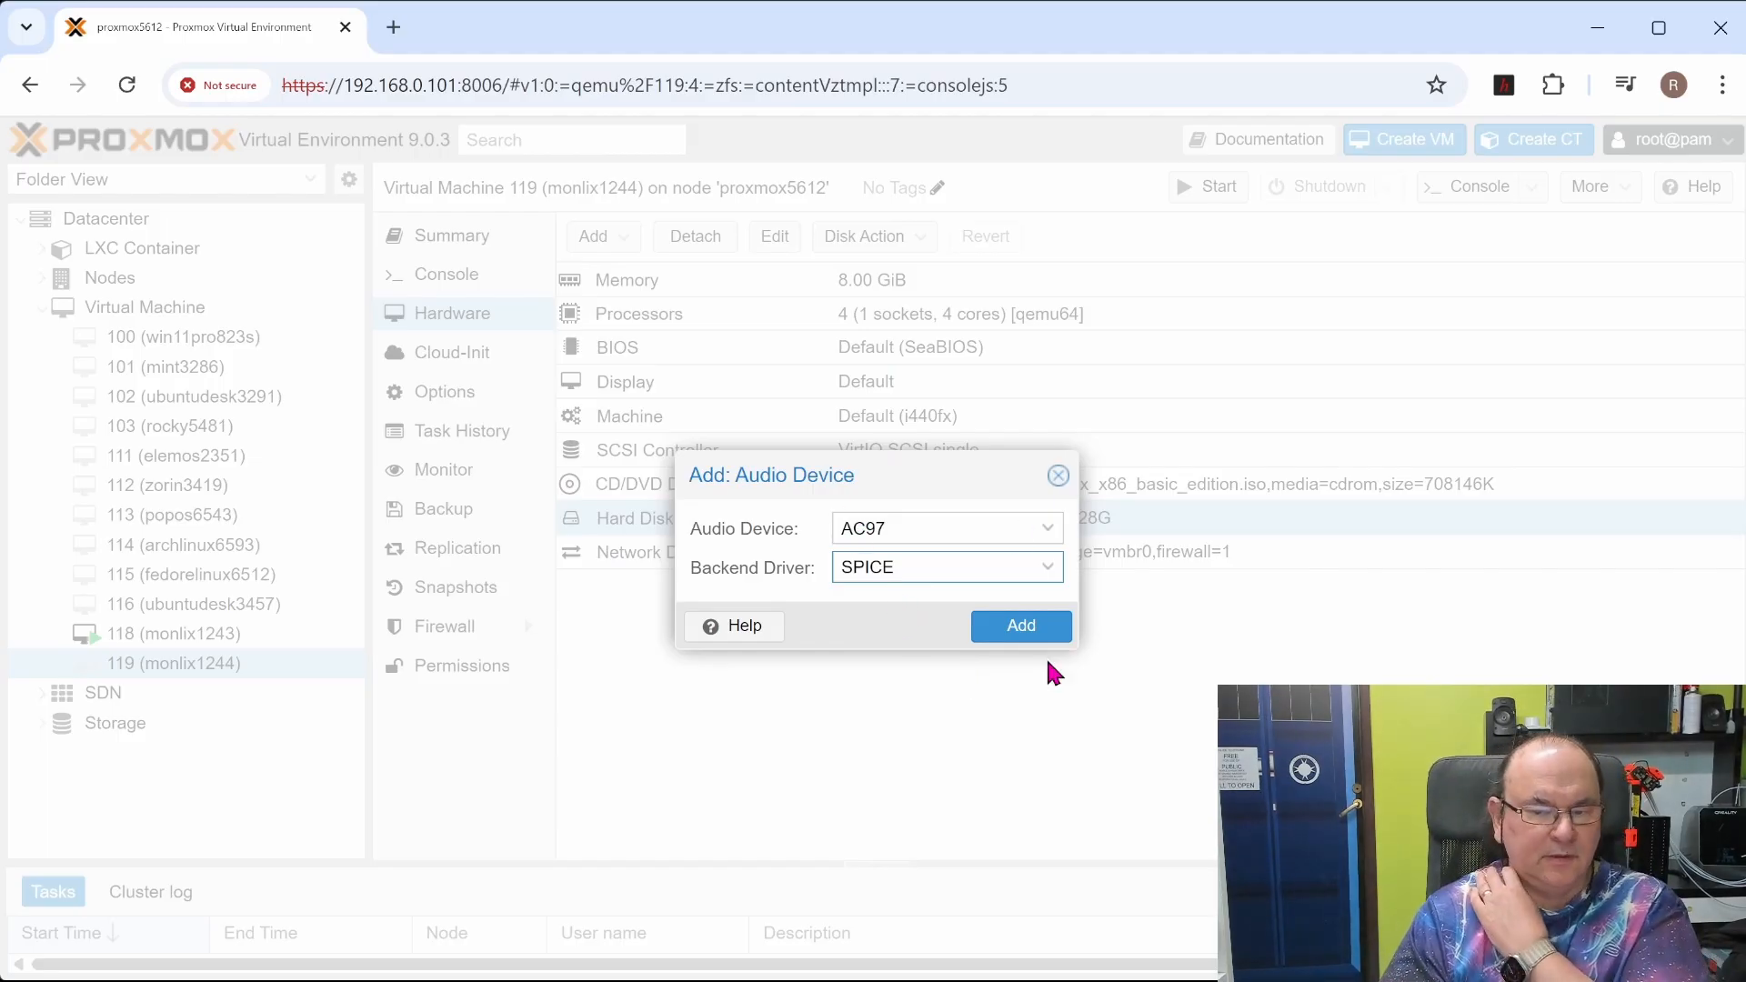
{"action": "left_click", "coordinate": [1045, 629]}
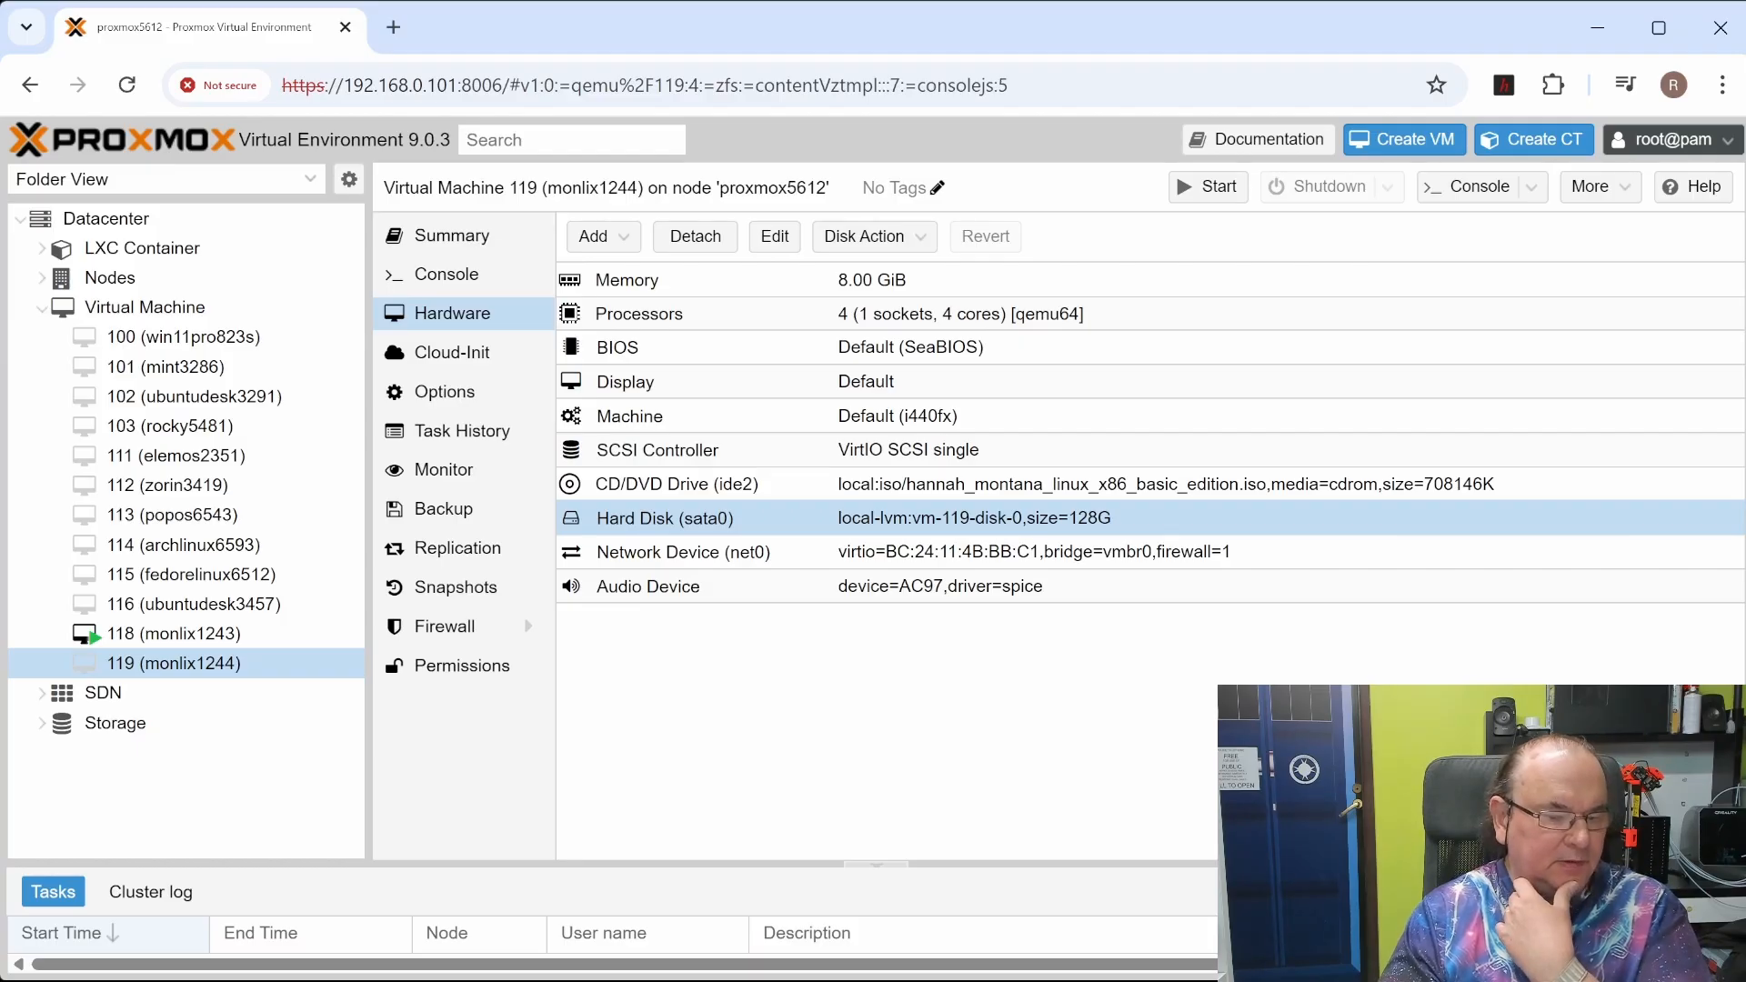
- Change VM 119's Display graphic card to SPICE (qxl) with 32 MiB of memory
{"action": "left_click", "coordinate": [696, 386]}
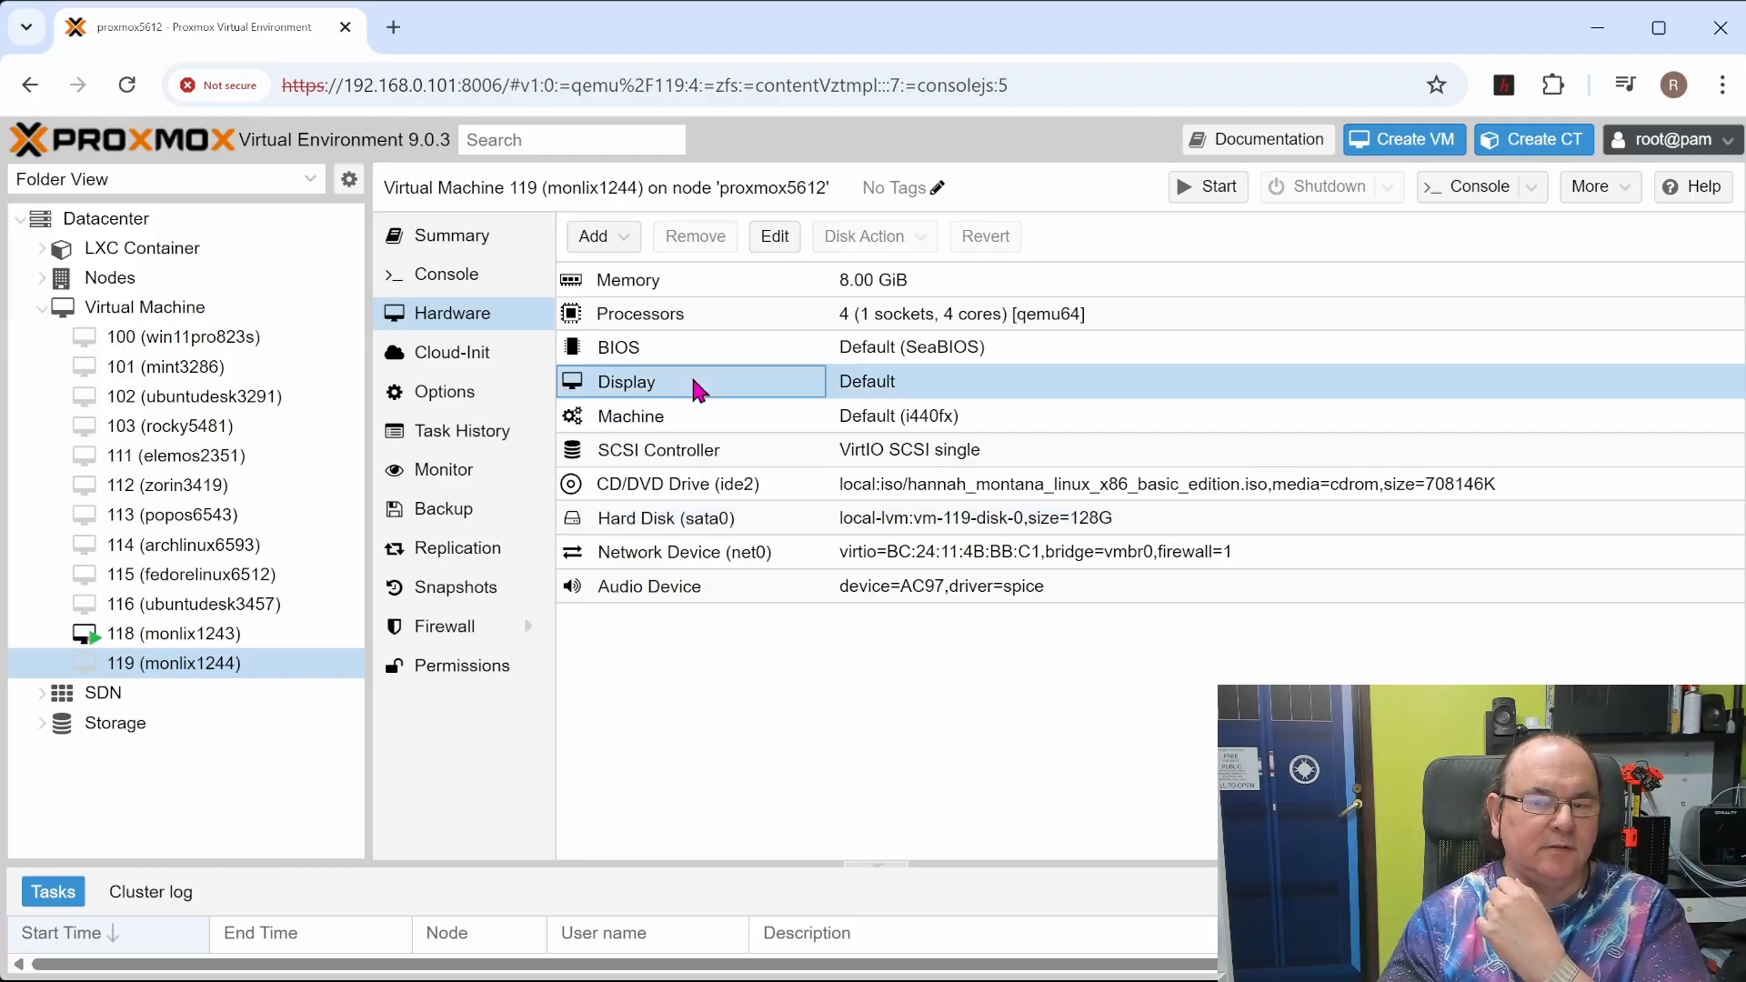
{"action": "double_click", "coordinate": [701, 386]}
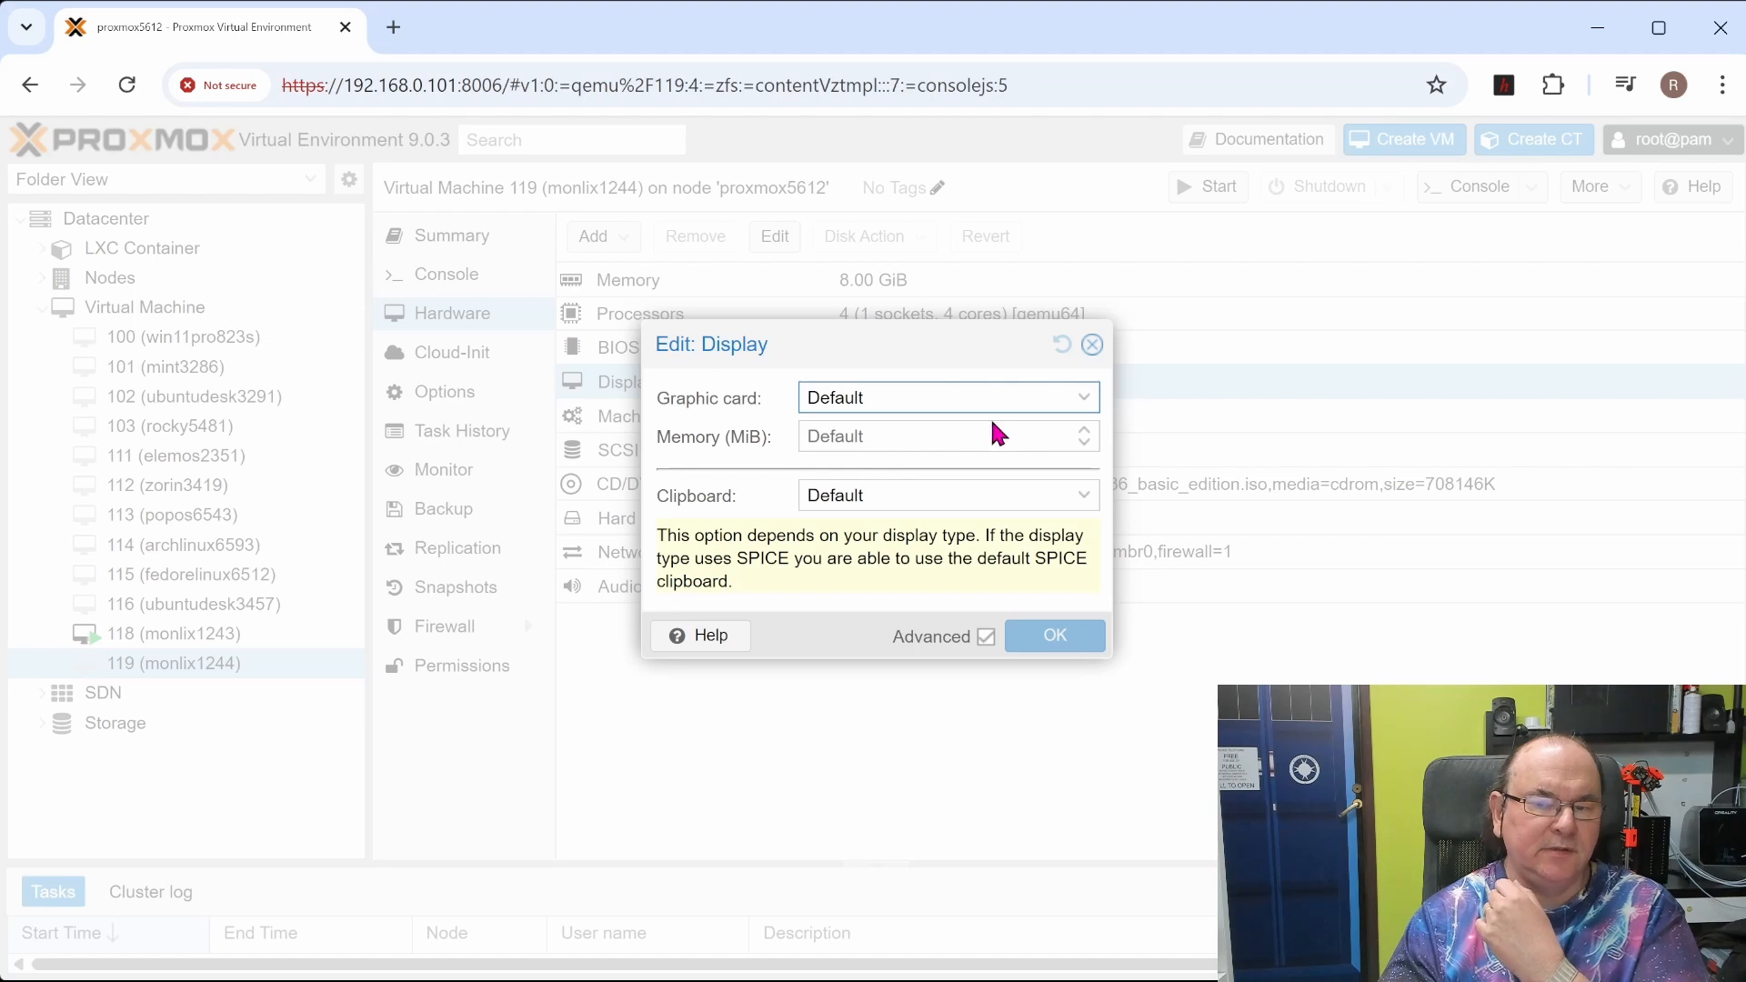
{"action": "left_click", "coordinate": [937, 398]}
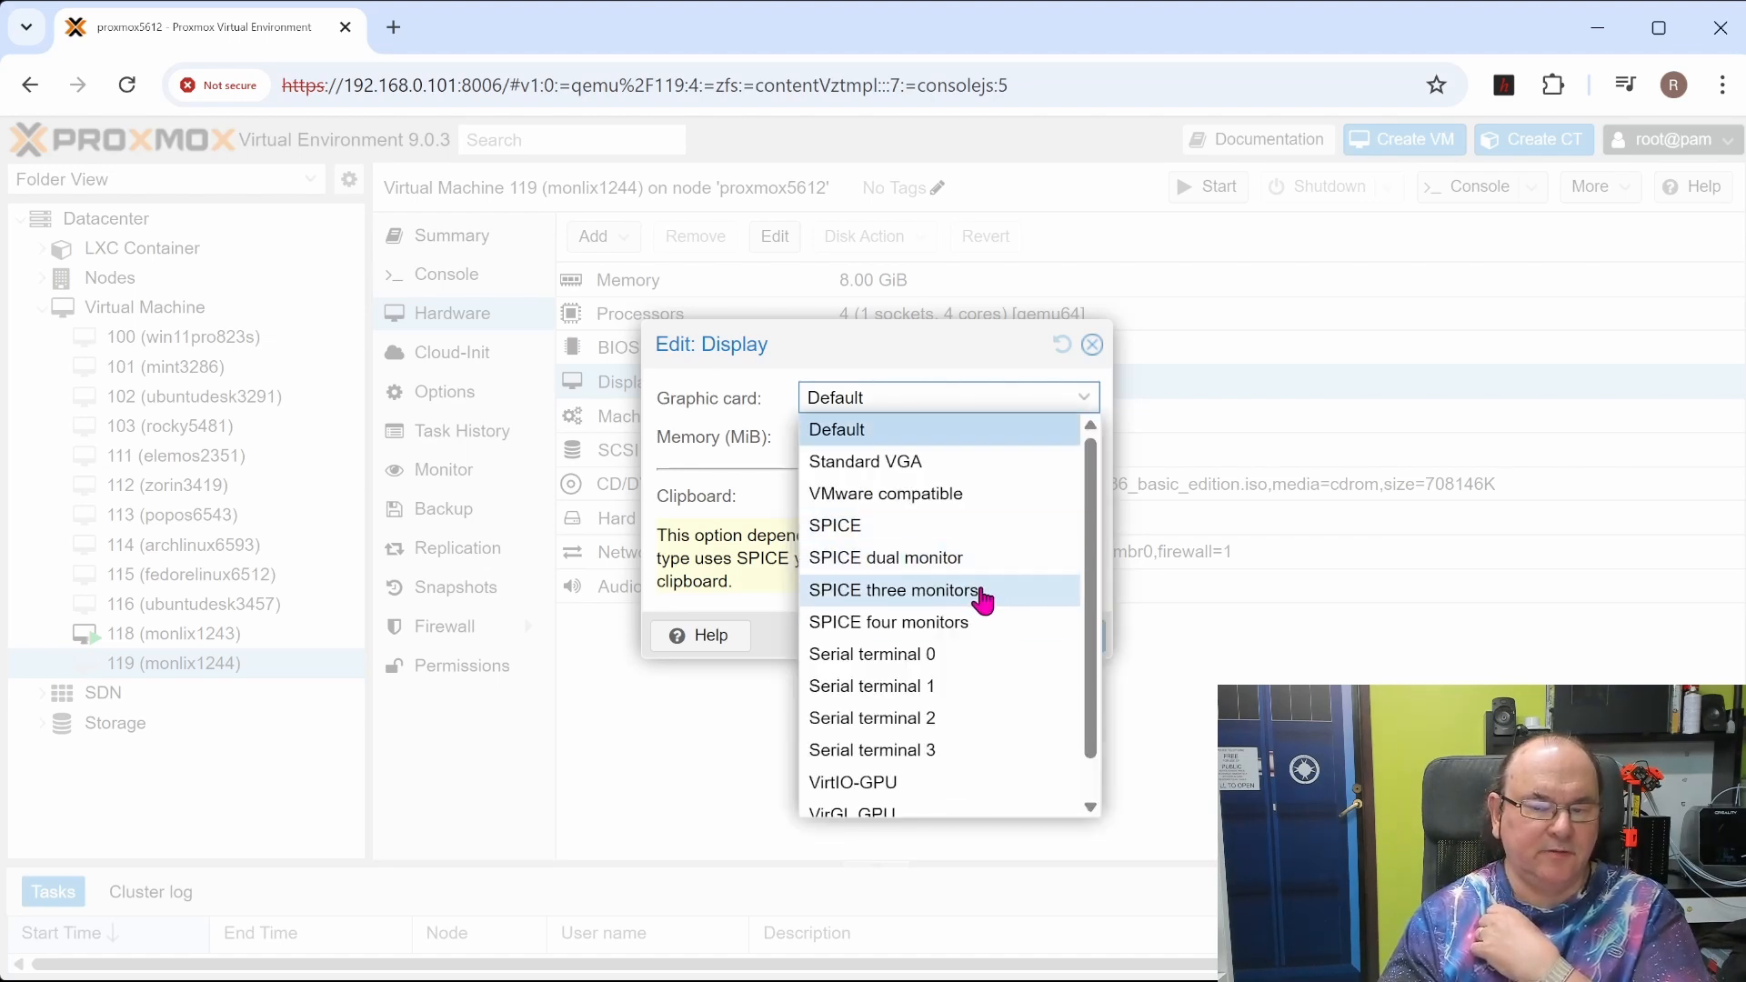
{"action": "left_click", "coordinate": [892, 527]}
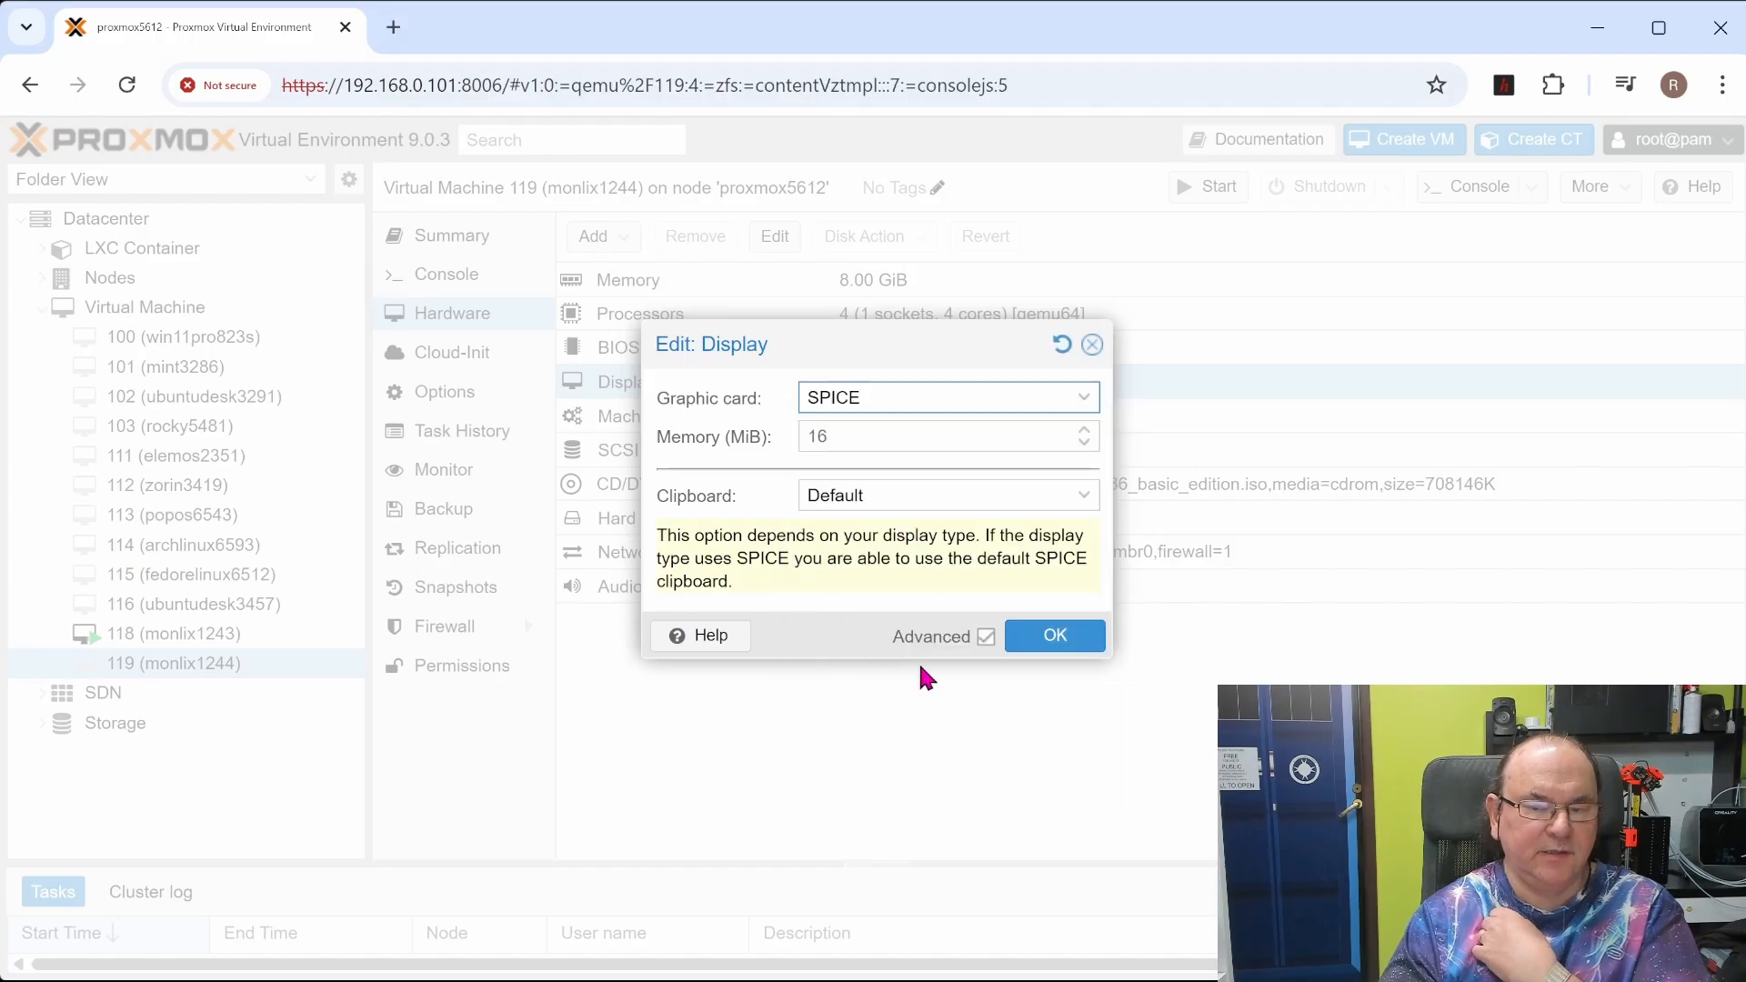
{"action": "left_click", "coordinate": [871, 440]}
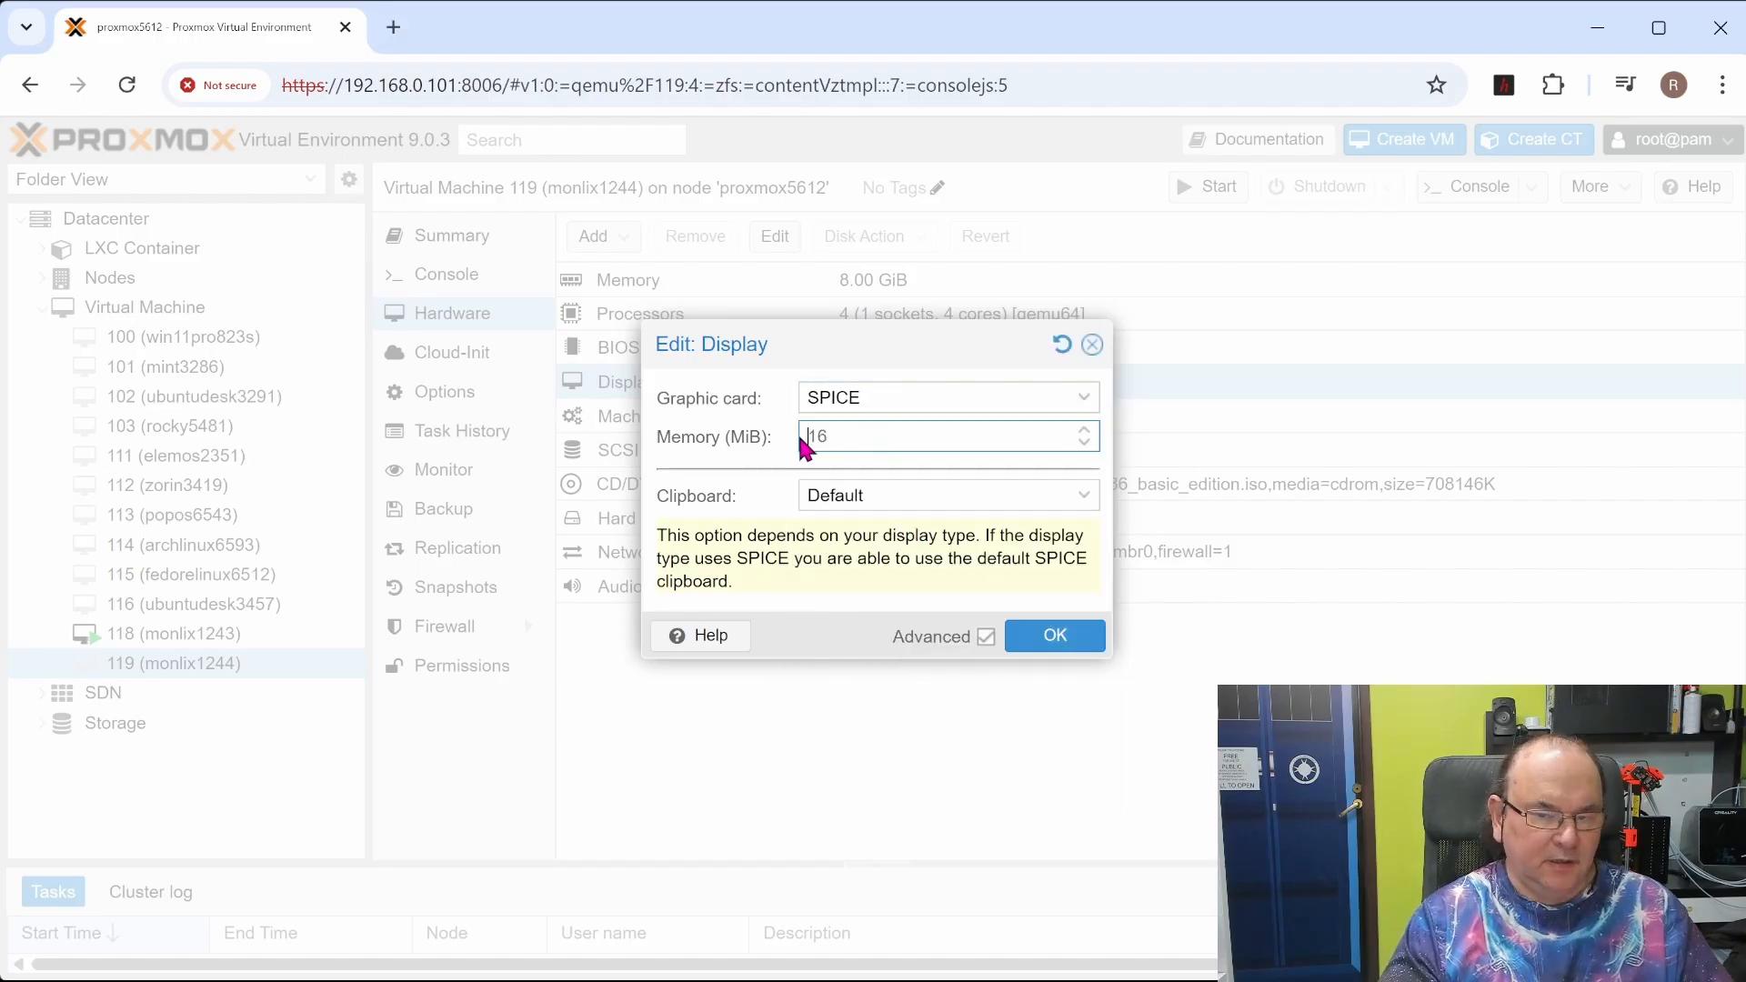
{"action": "key", "text": "Delete"}
{"action": "key", "text": "Delete"}
{"action": "type", "text": "32"}
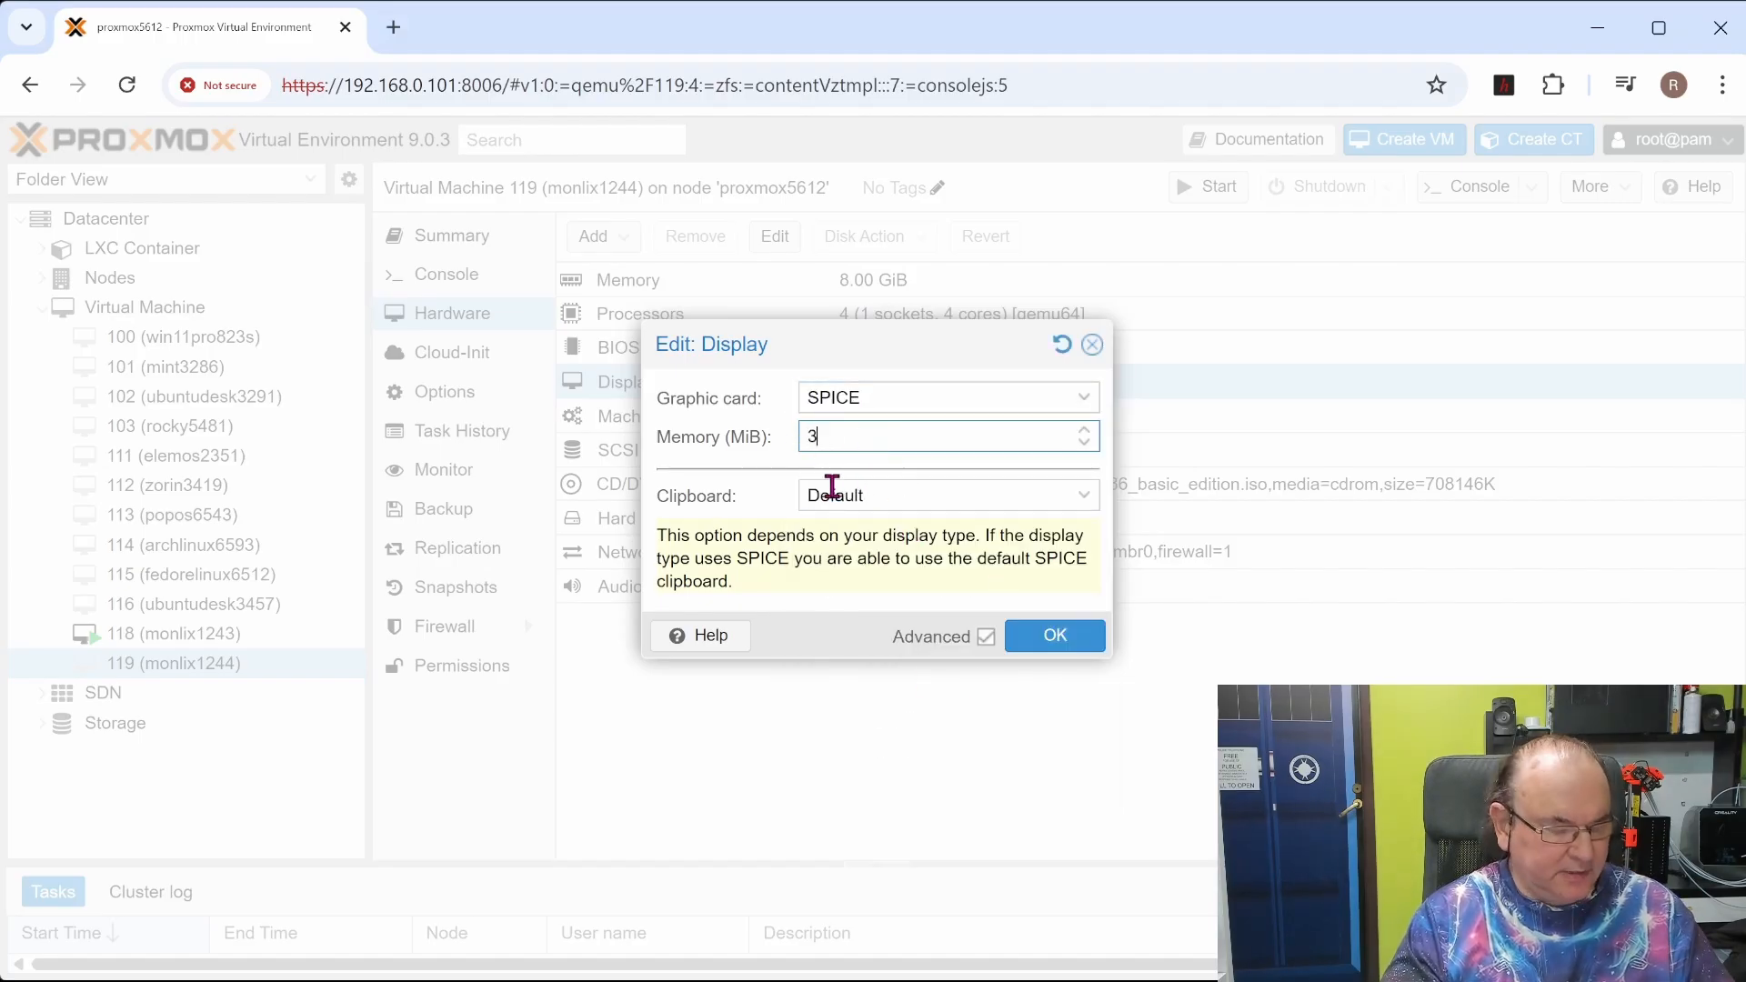
{"action": "left_click", "coordinate": [1077, 655]}
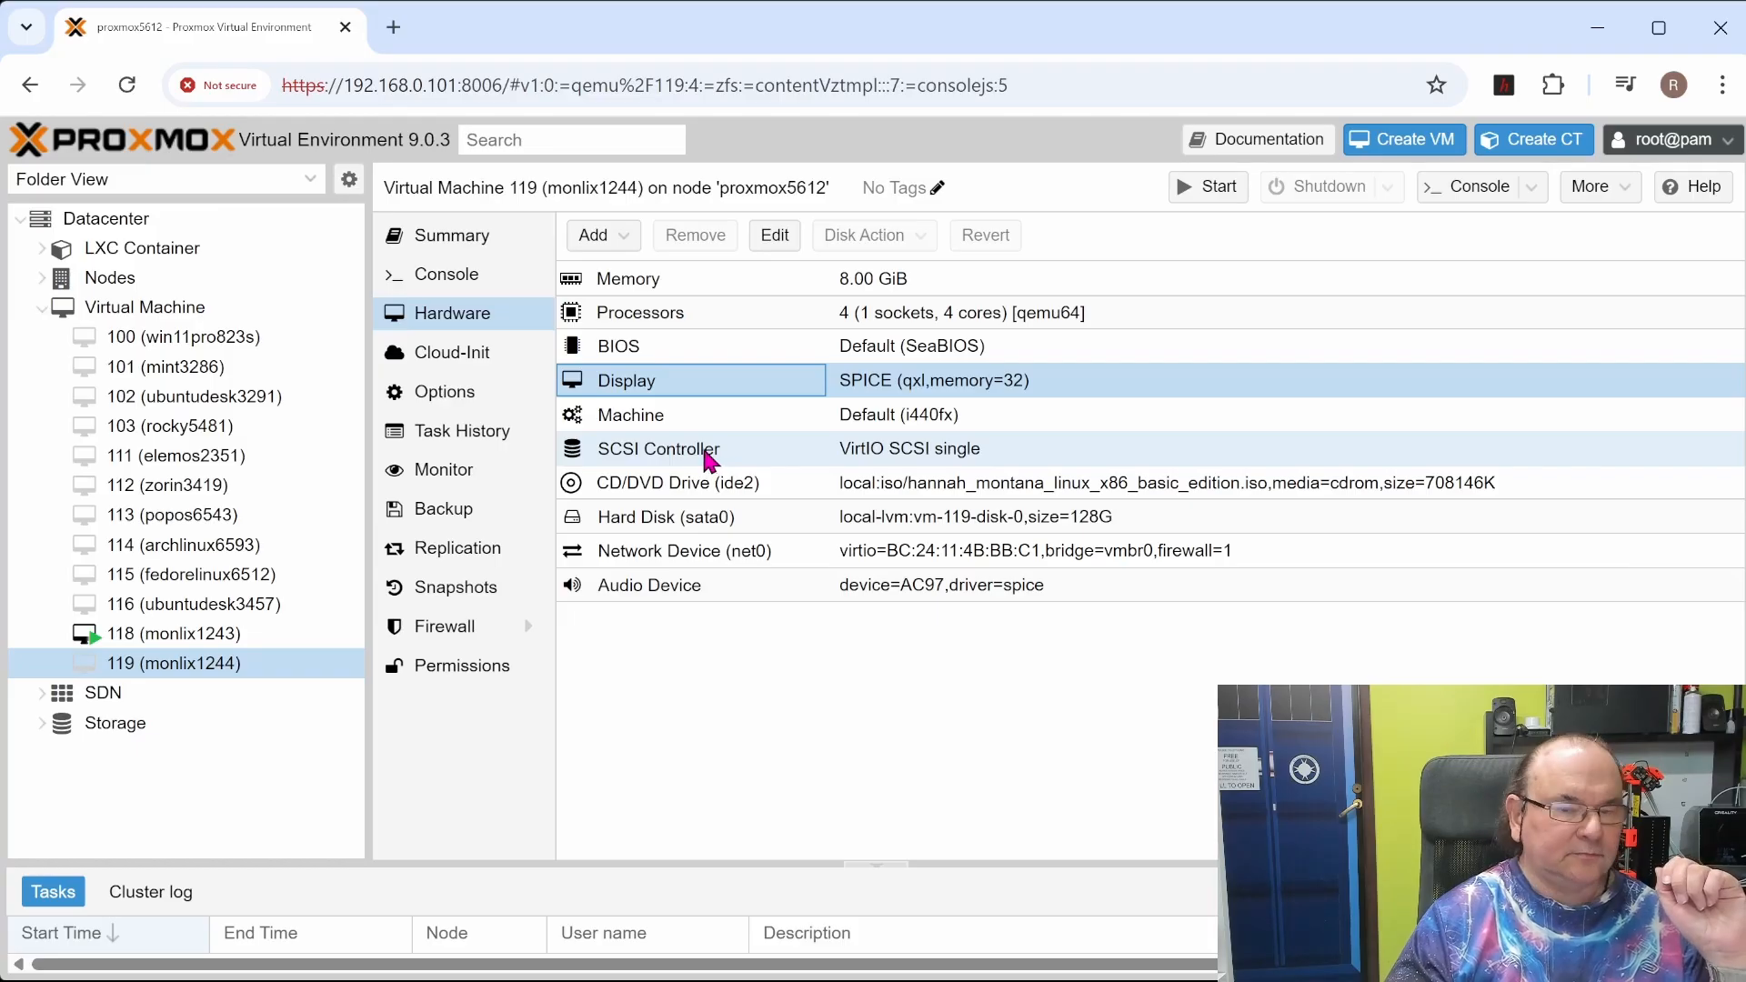
- Drop net0 from VM 119's Boot Order so it boots sata0, then ide2
{"action": "left_click", "coordinate": [422, 398]}
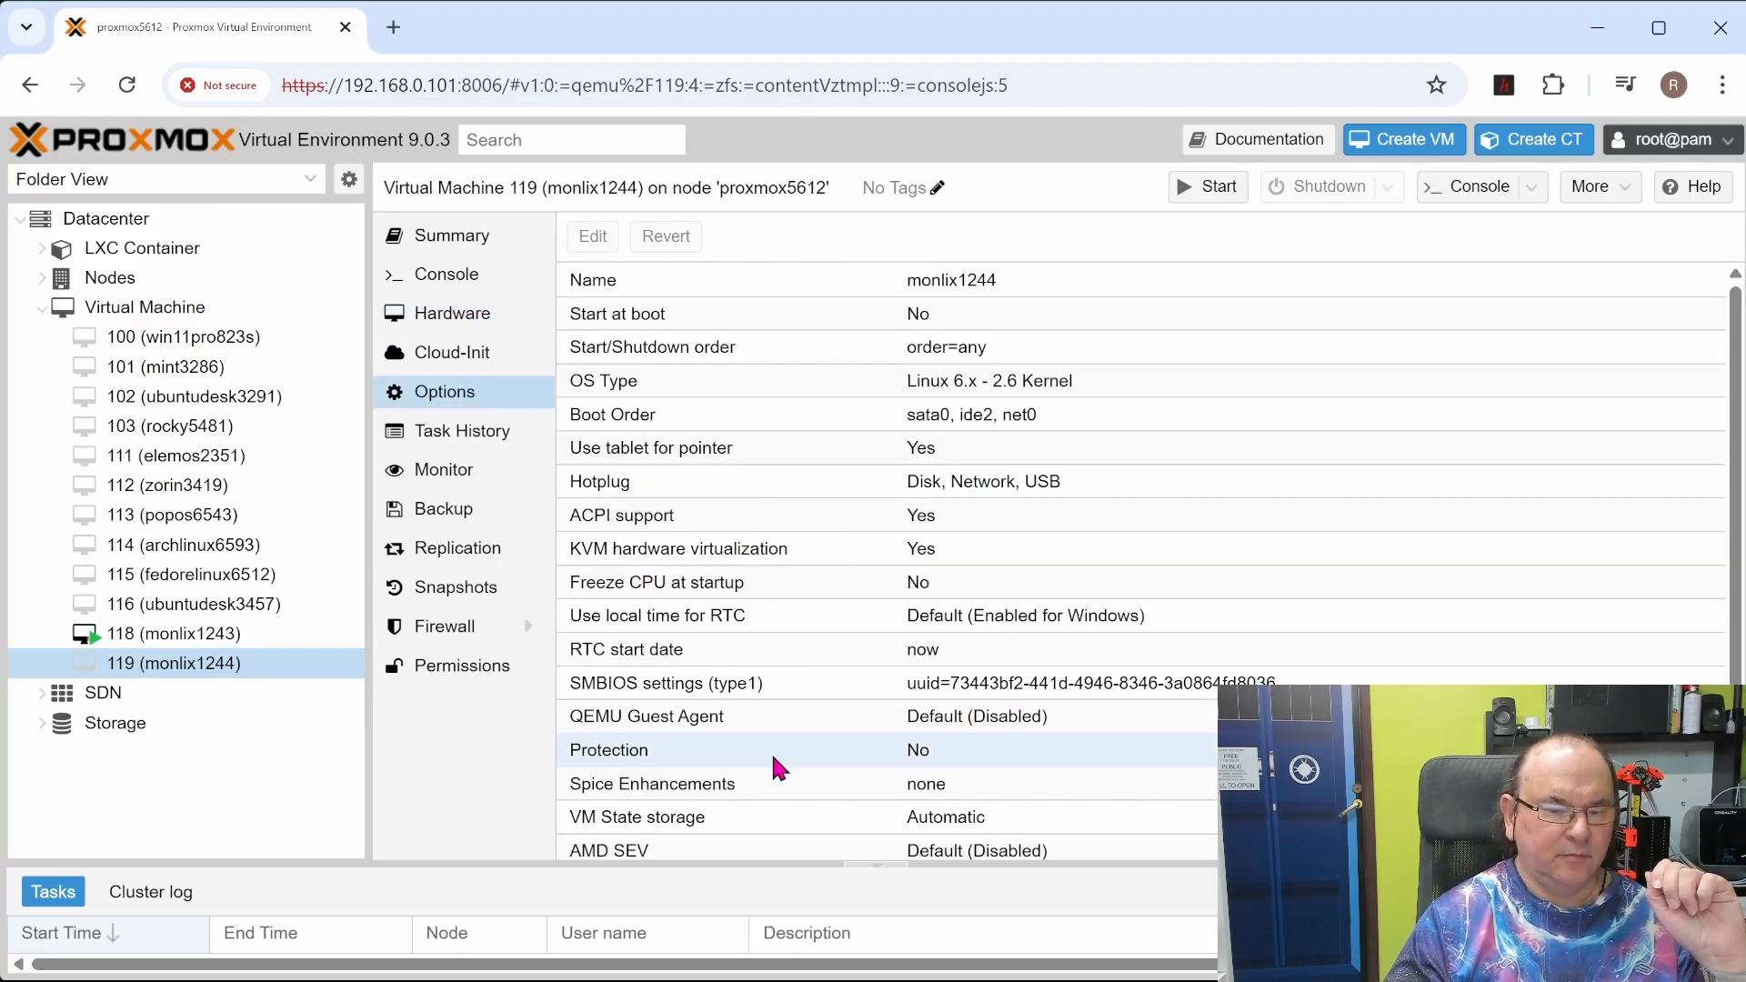
{"action": "left_click", "coordinate": [1005, 417]}
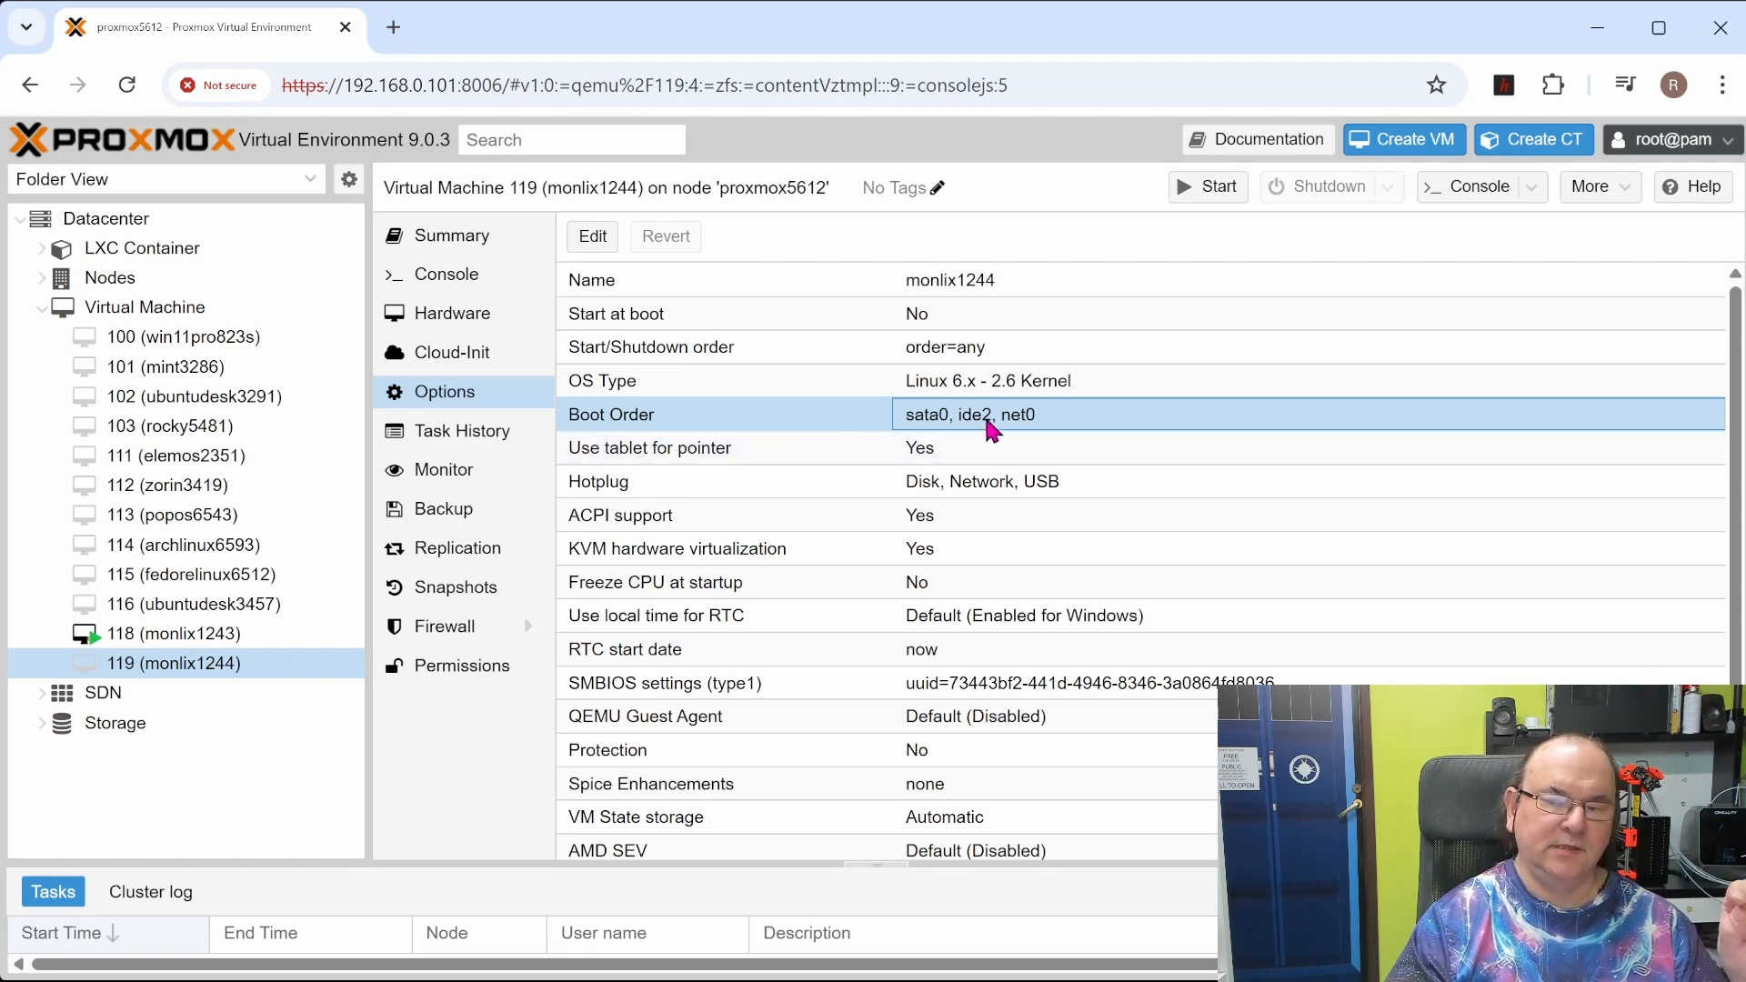
{"action": "double_click", "coordinate": [607, 411]}
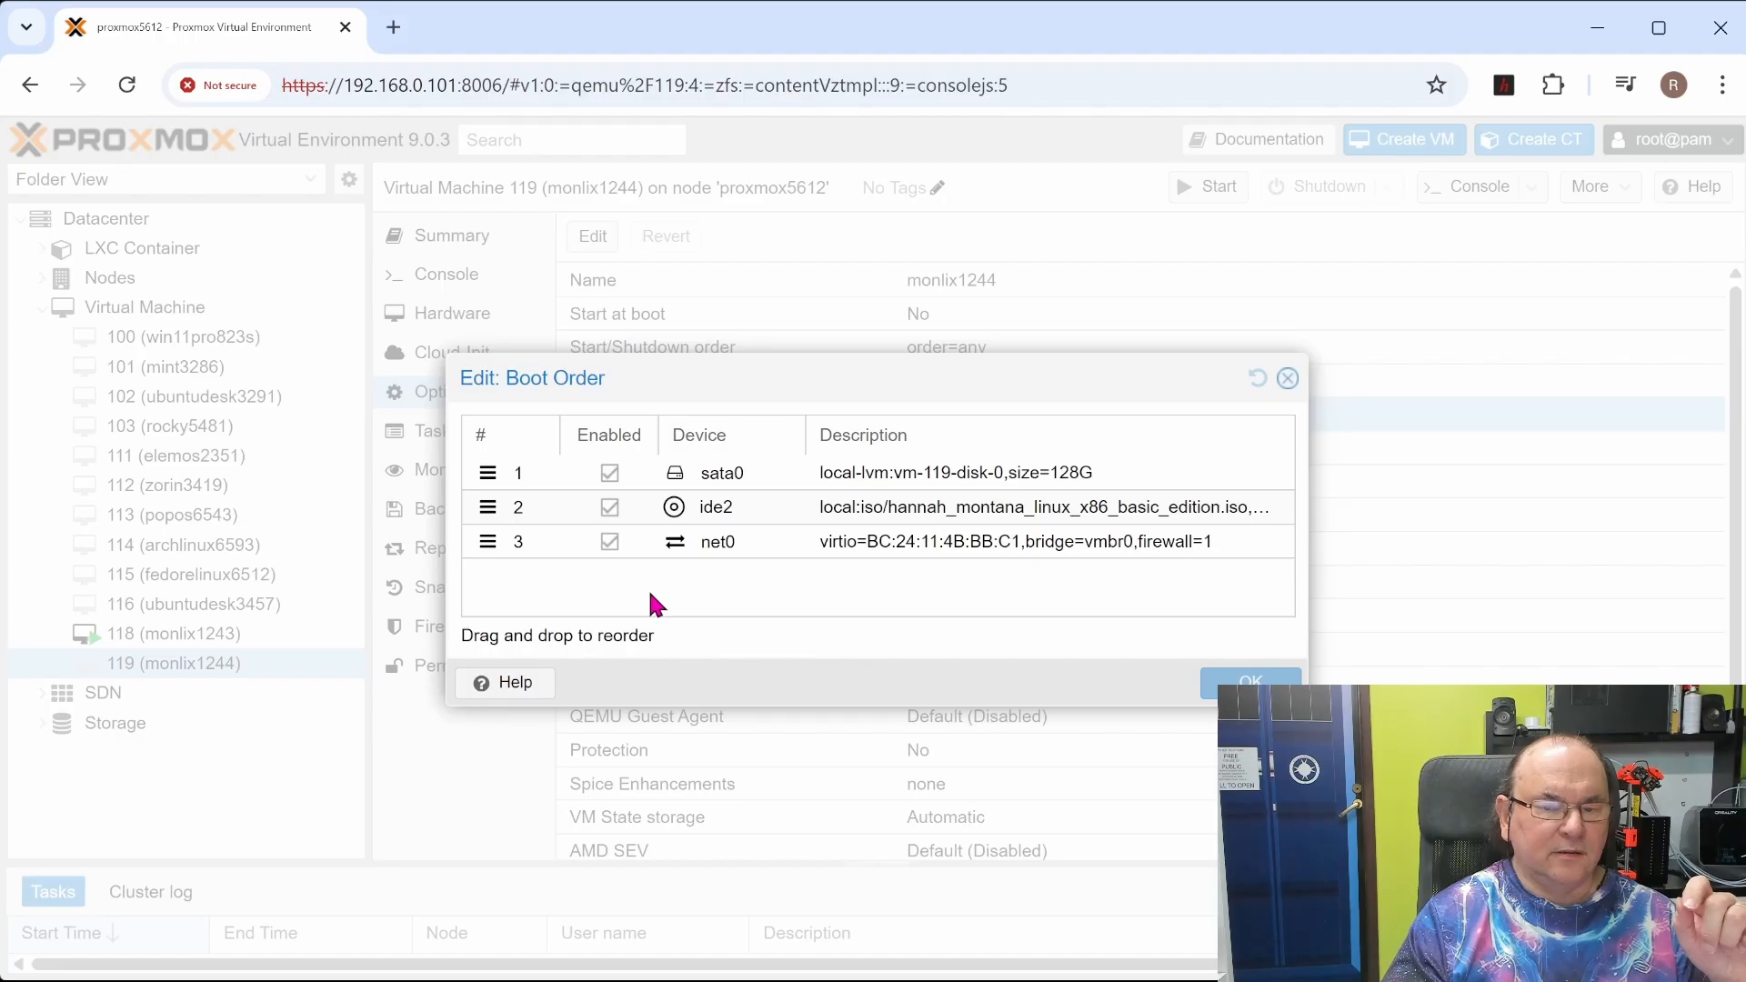
{"action": "left_click", "coordinate": [610, 541]}
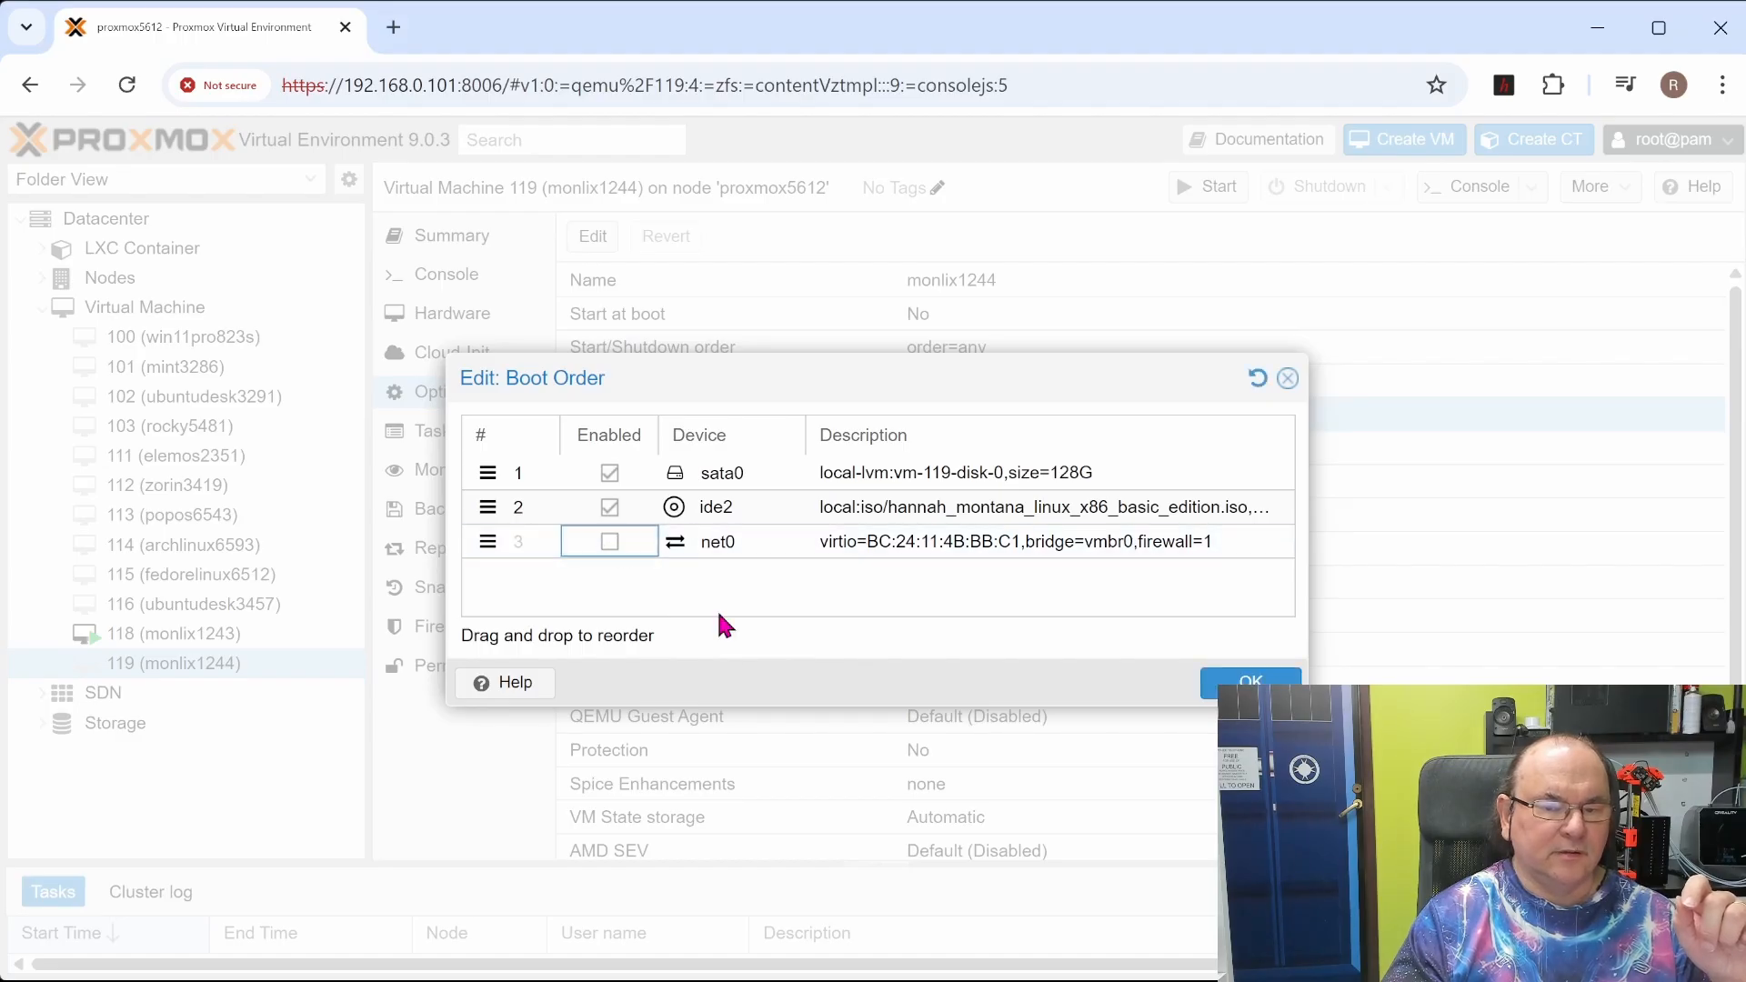
{"action": "left_click", "coordinate": [1223, 684]}
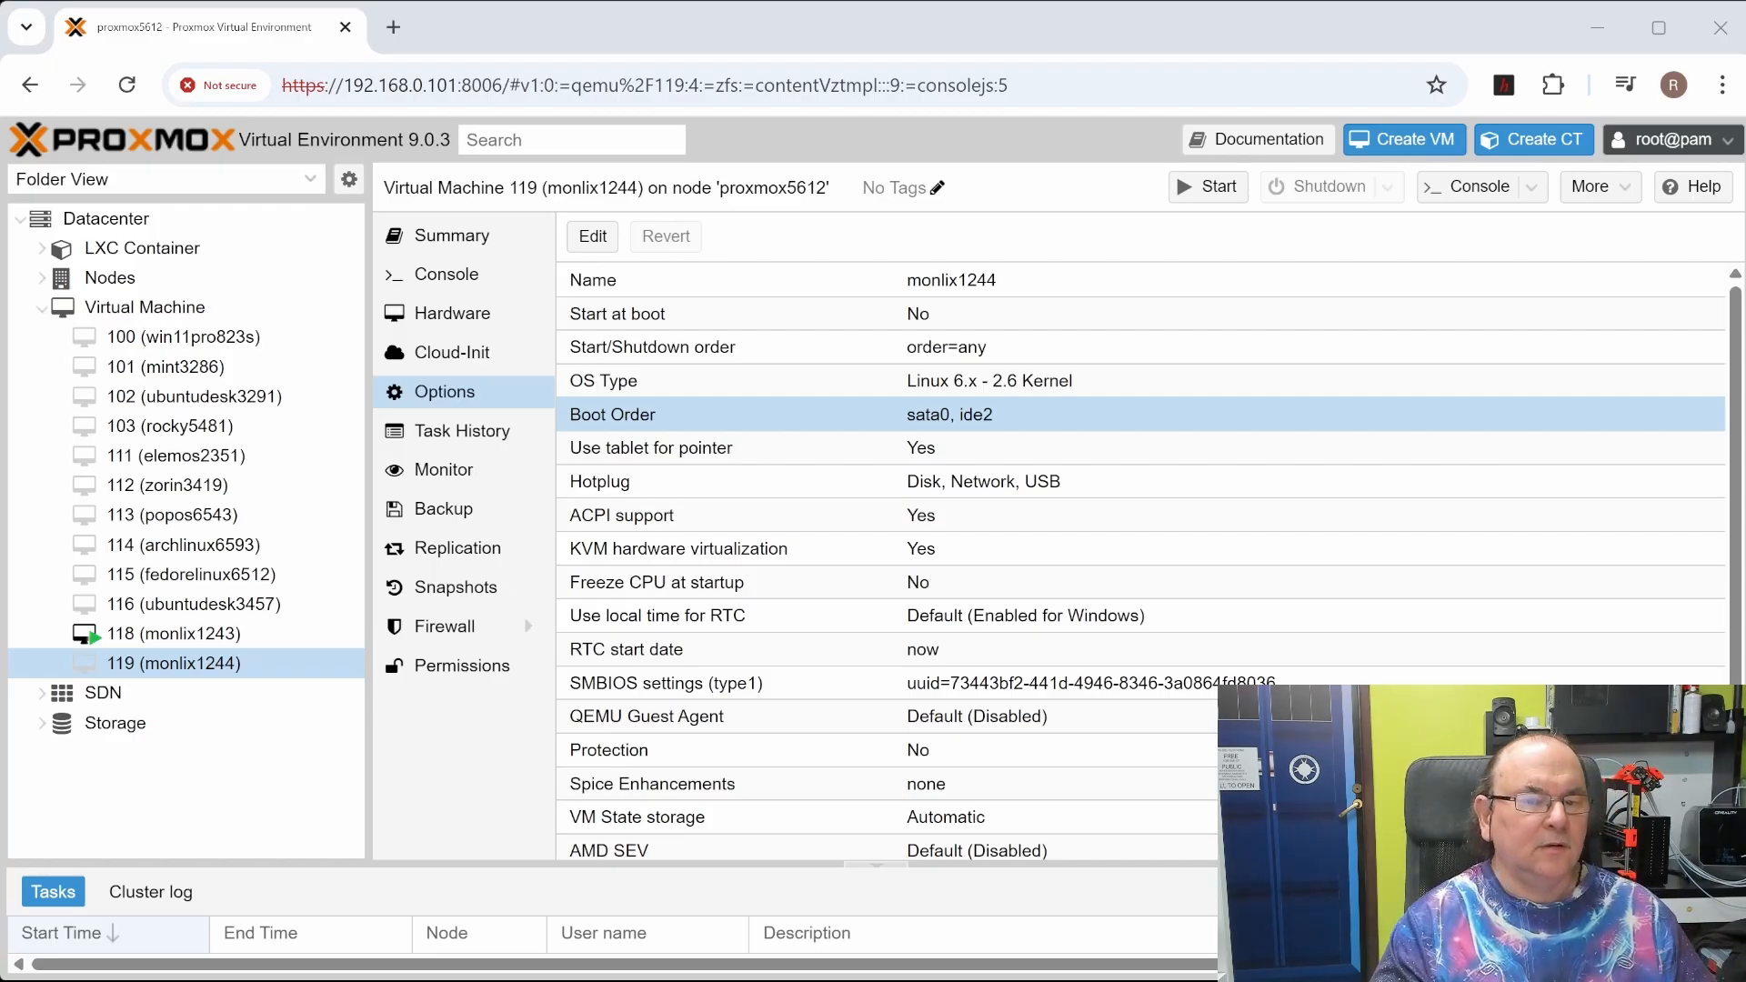
- Start VM 119 from its console, choose English, and highlight Install Hannah Montana Linux
{"action": "left_click", "coordinate": [509, 275]}
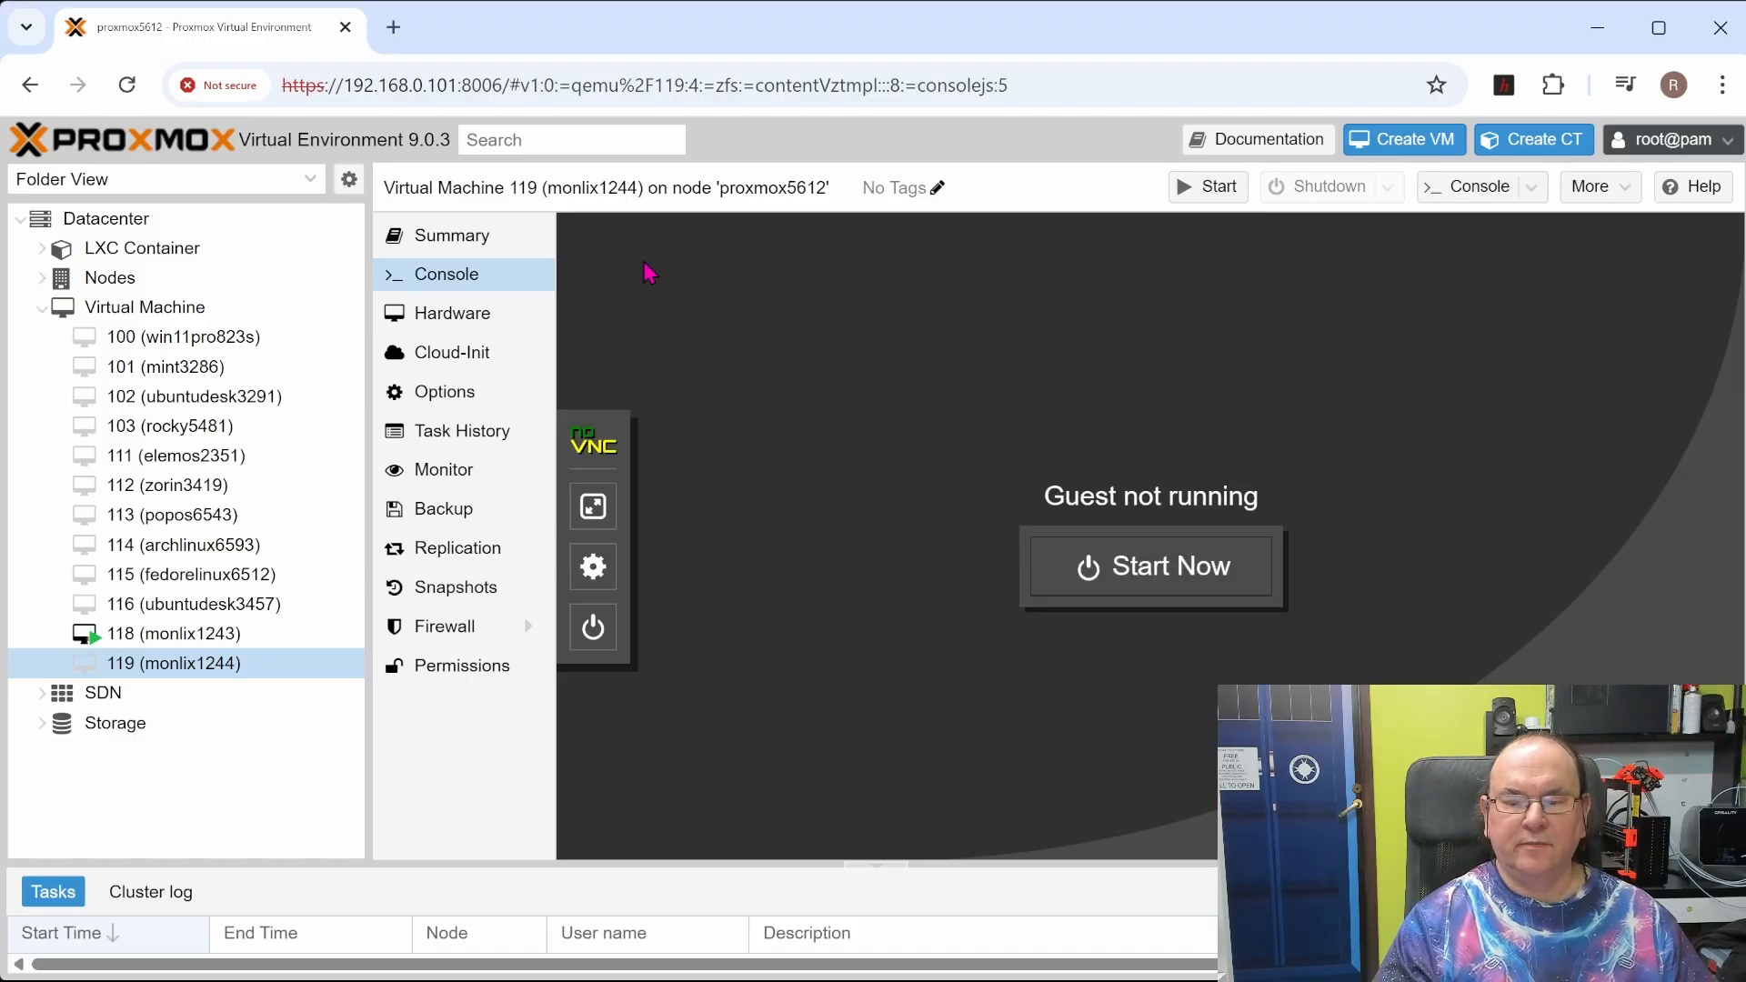
{"action": "left_click", "coordinate": [1196, 582]}
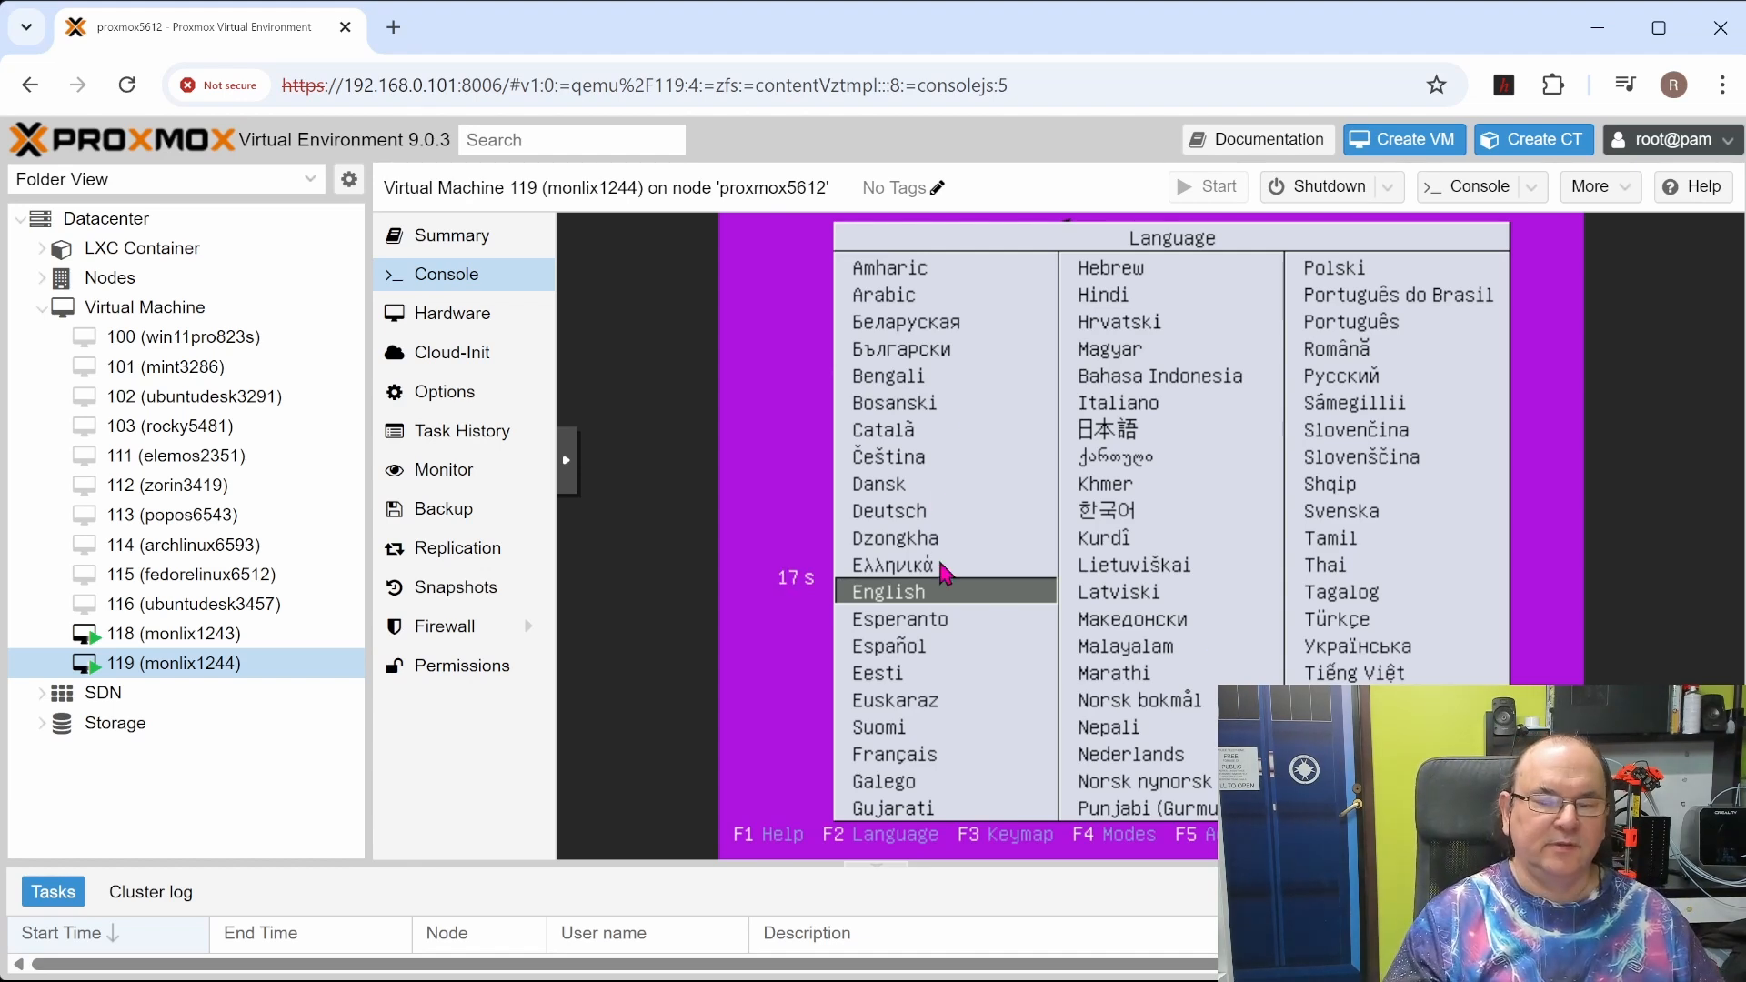
{"action": "left_click", "coordinate": [917, 593]}
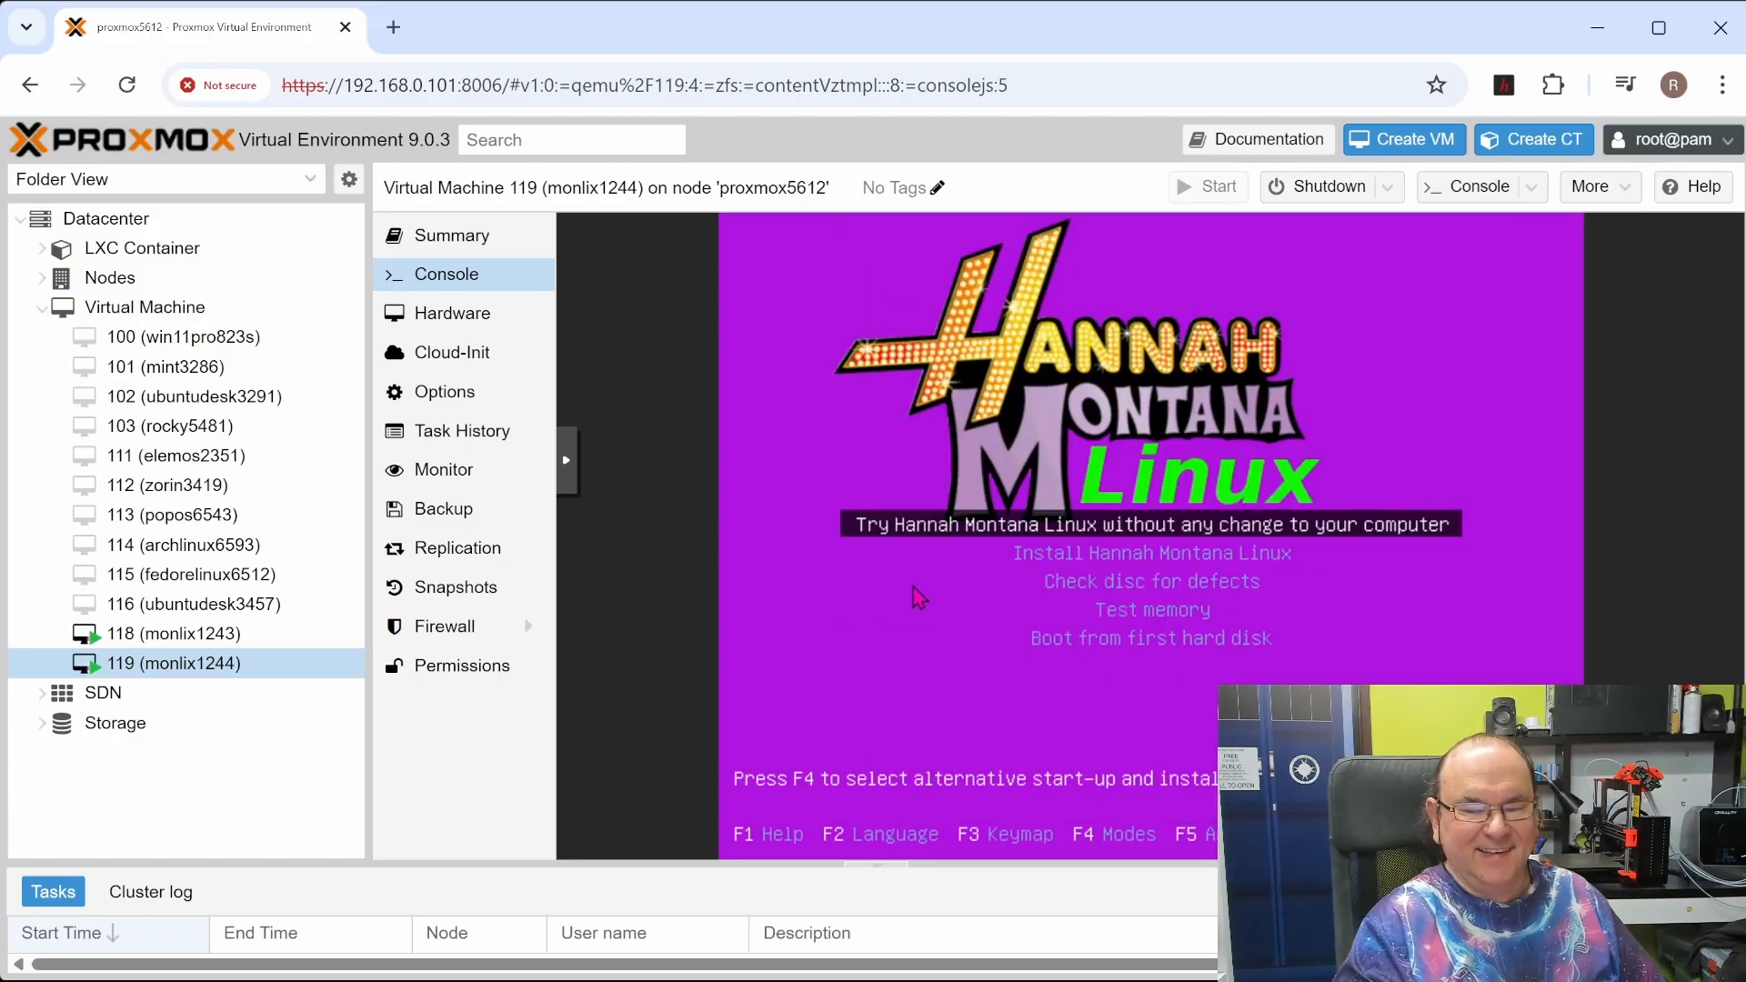
{"action": "key", "text": "Down"}
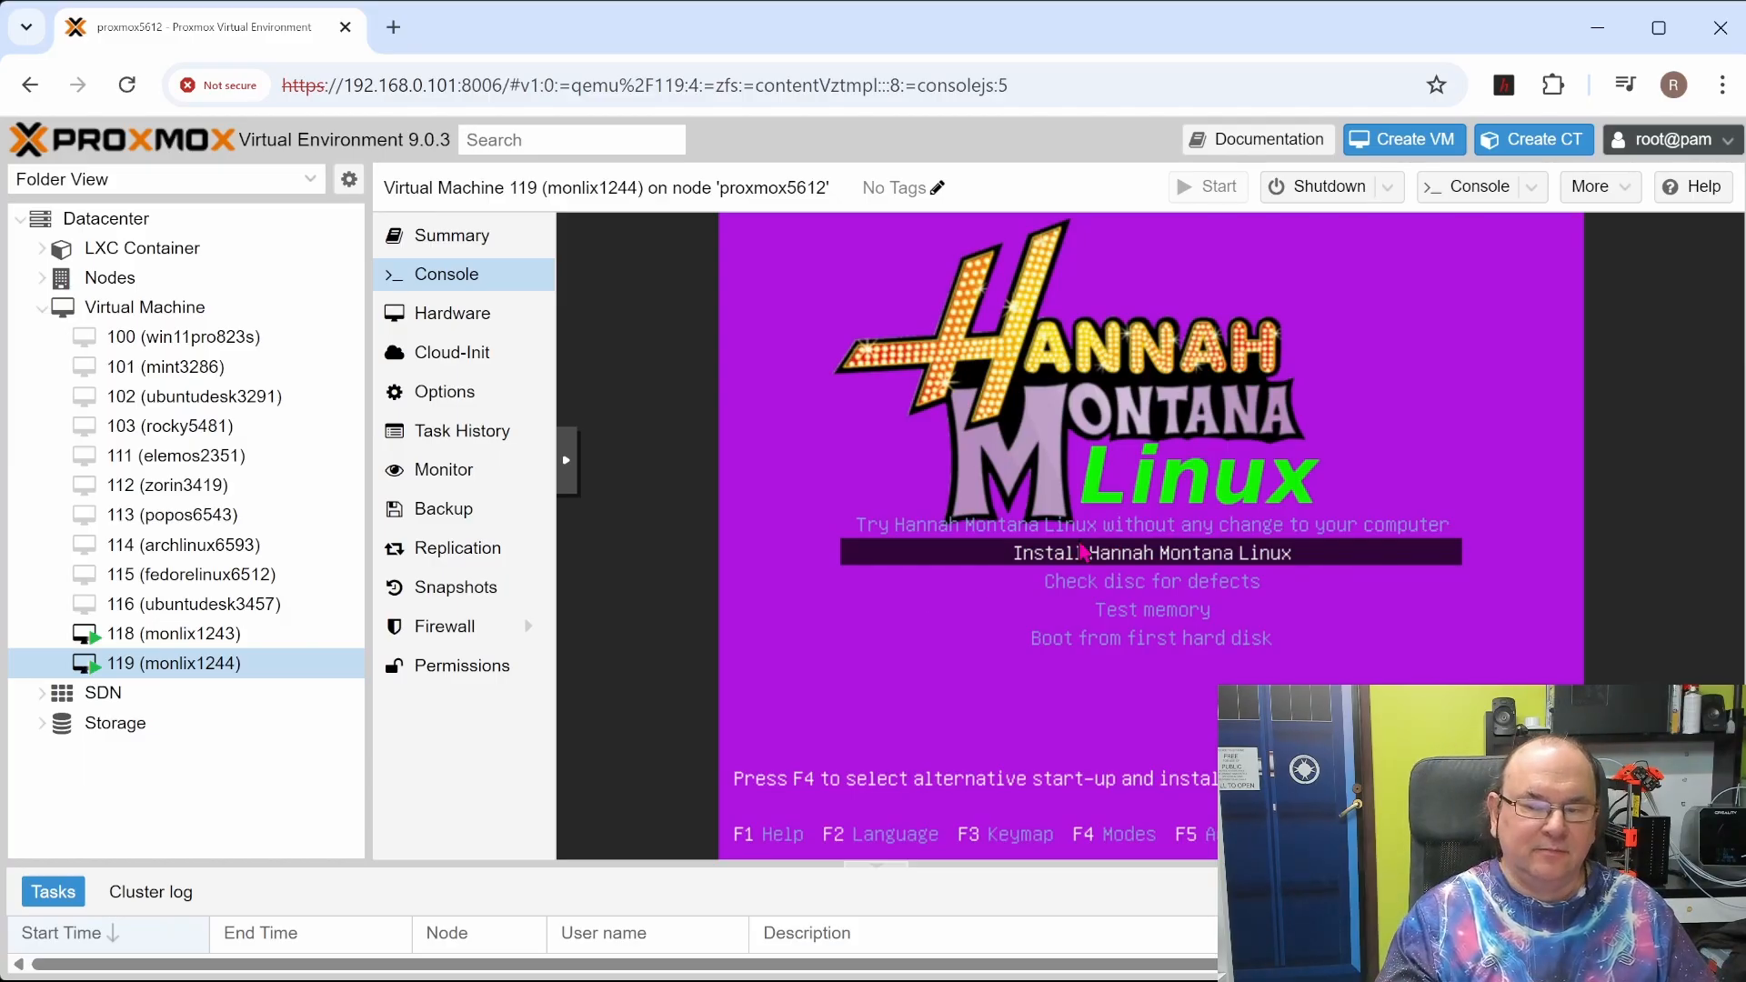
- Launch the Install Hannah Montana Linux entry and wait for the installer's Welcome screen
{"action": "key", "text": "Return"}
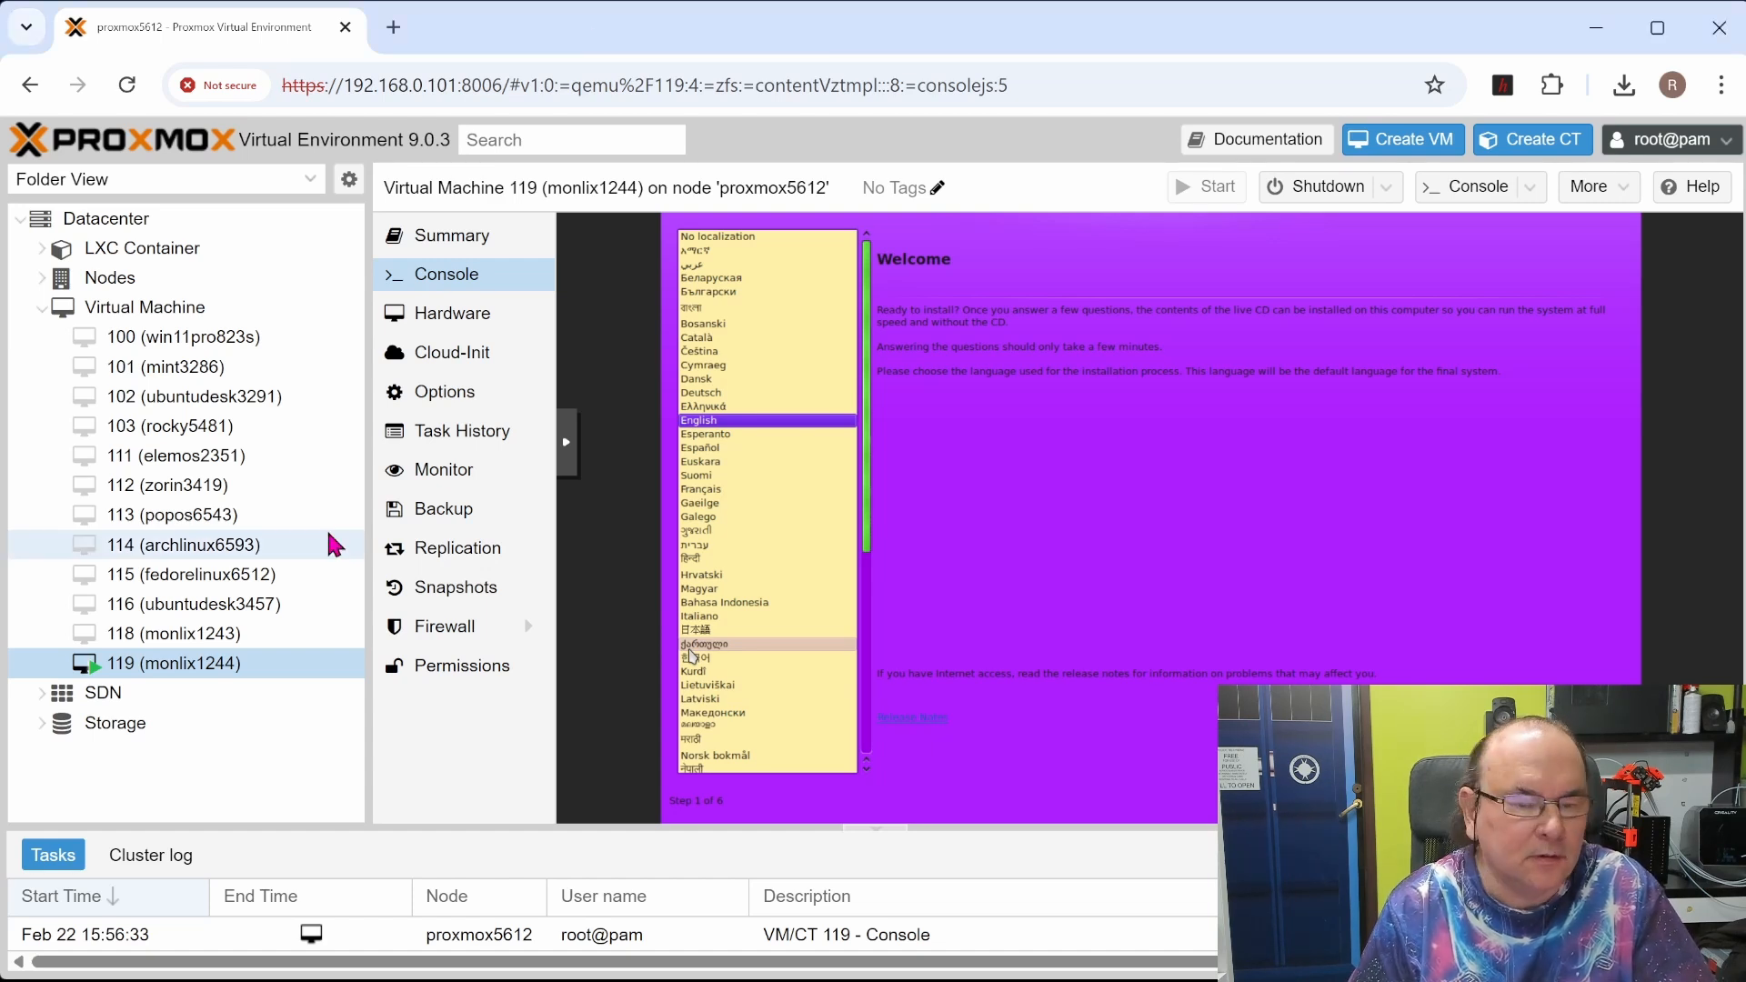
{"action": "left_click", "coordinate": [451, 315]}
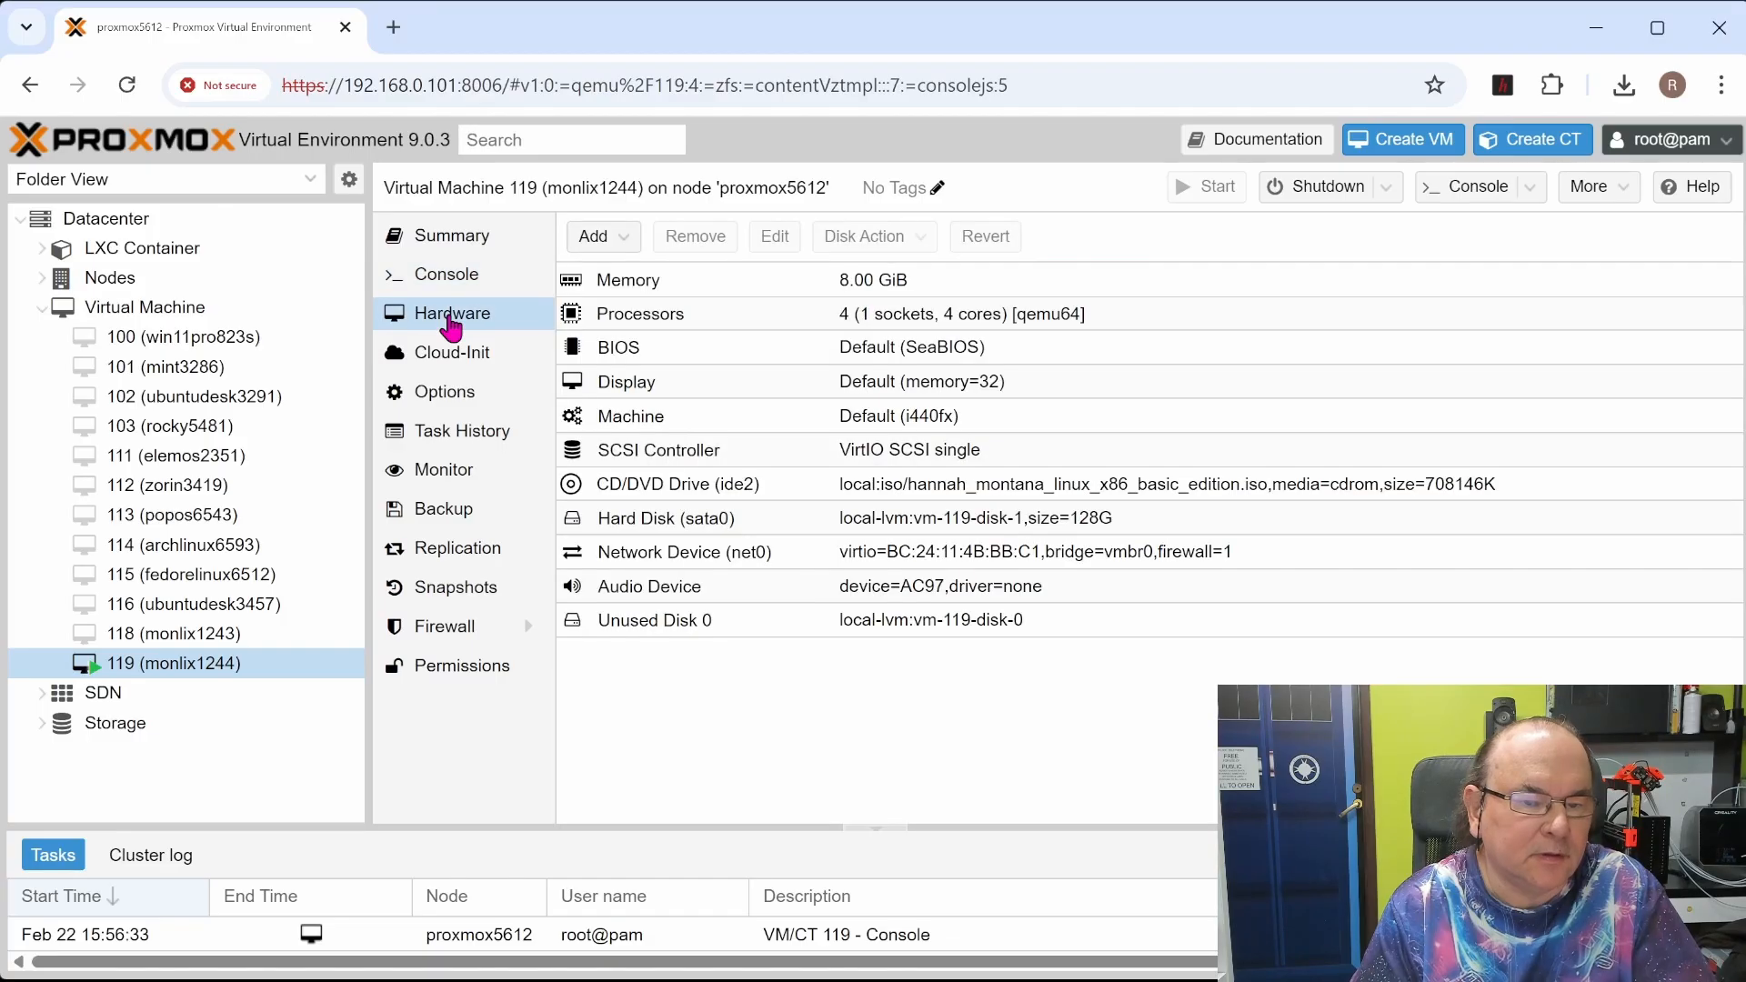
{"action": "left_click", "coordinate": [691, 588]}
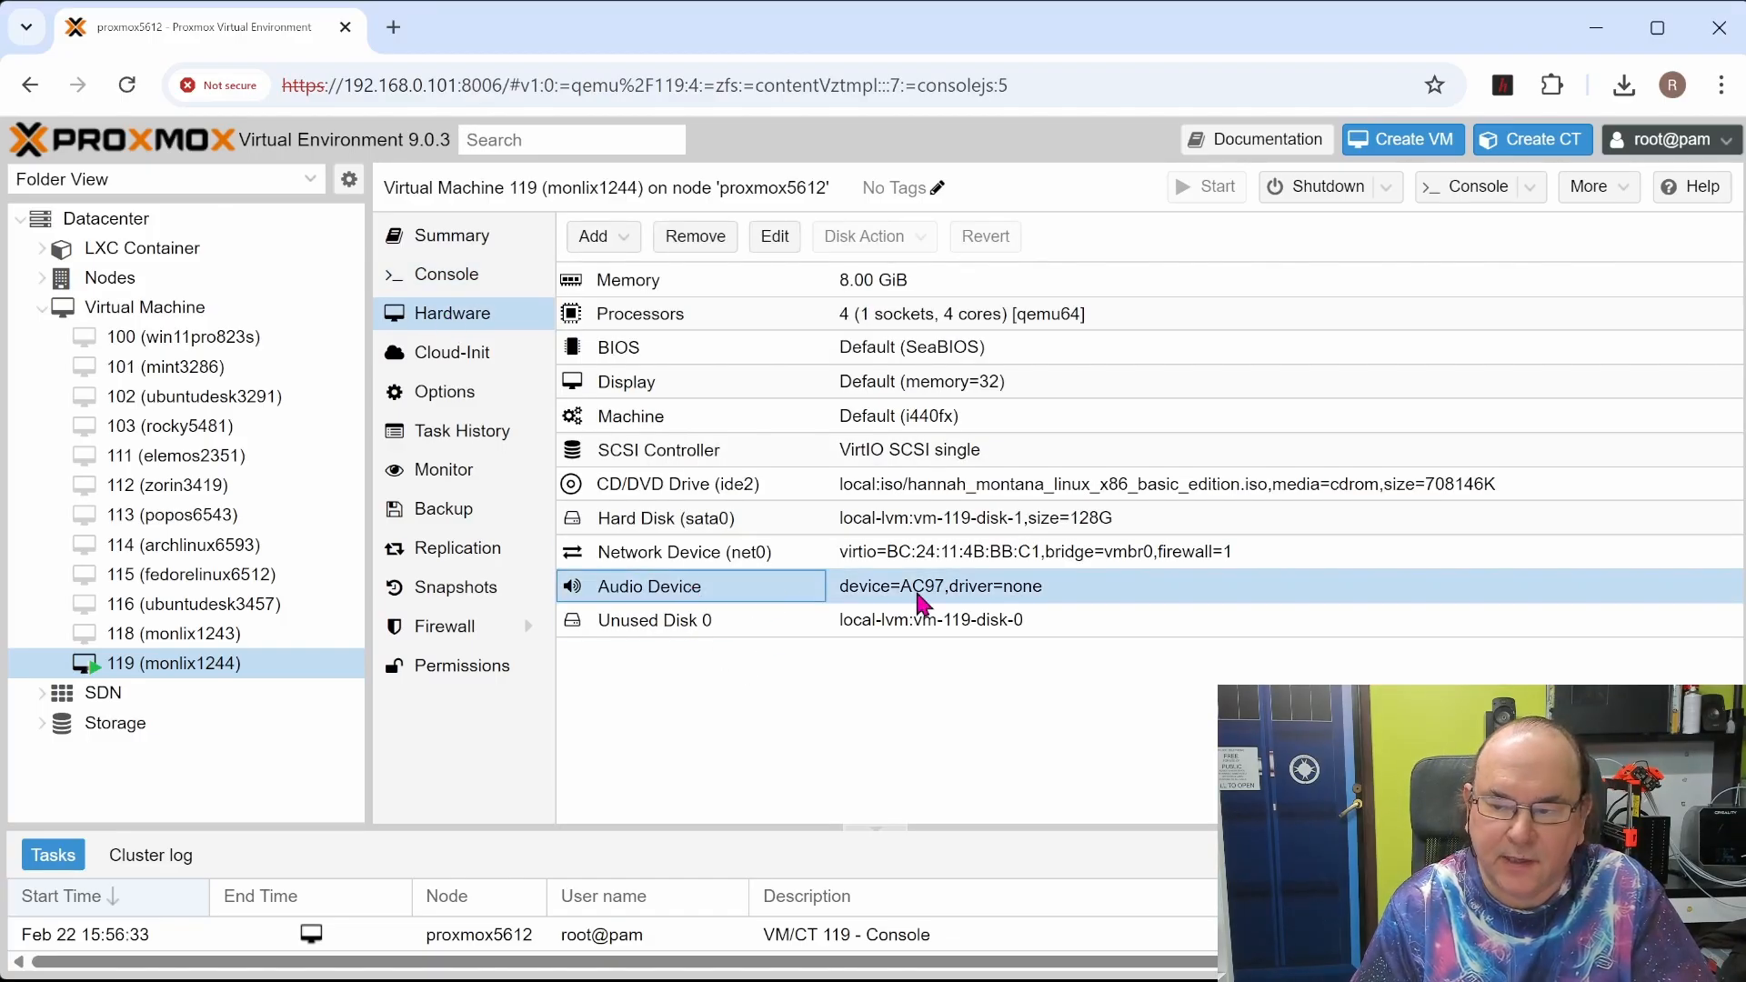
{"action": "double_click", "coordinate": [853, 588]}
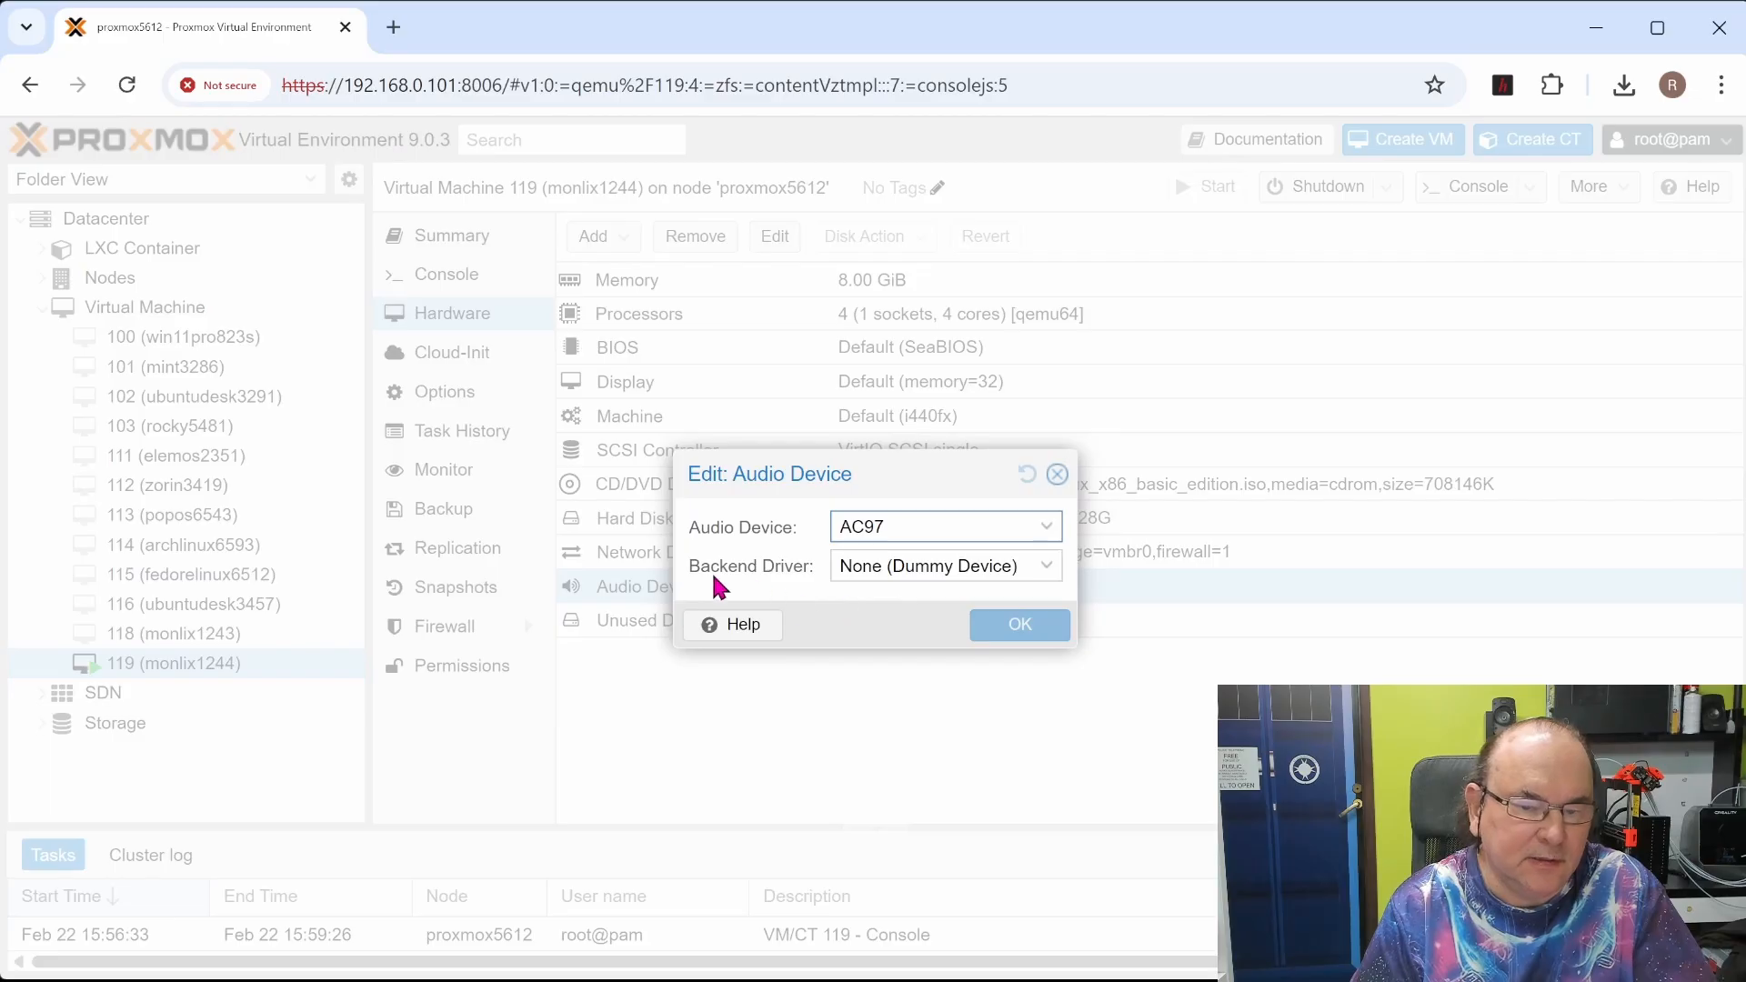
{"action": "left_click", "coordinate": [1050, 567]}
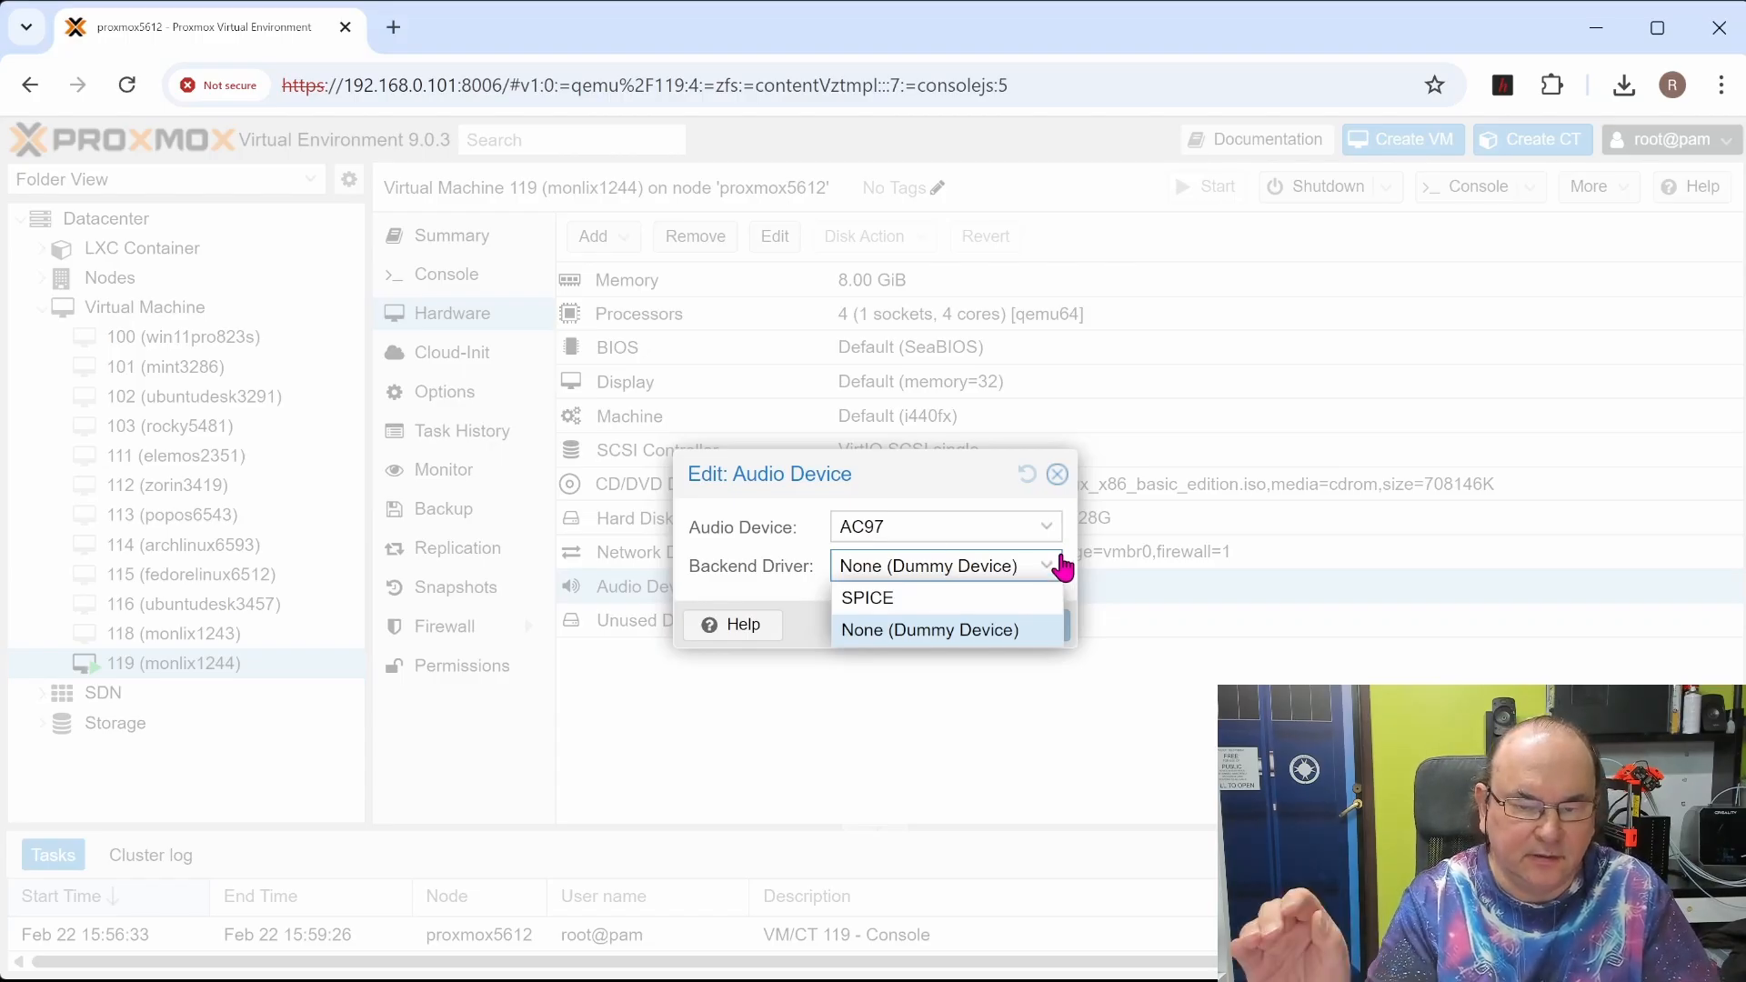
{"action": "left_click", "coordinate": [845, 598]}
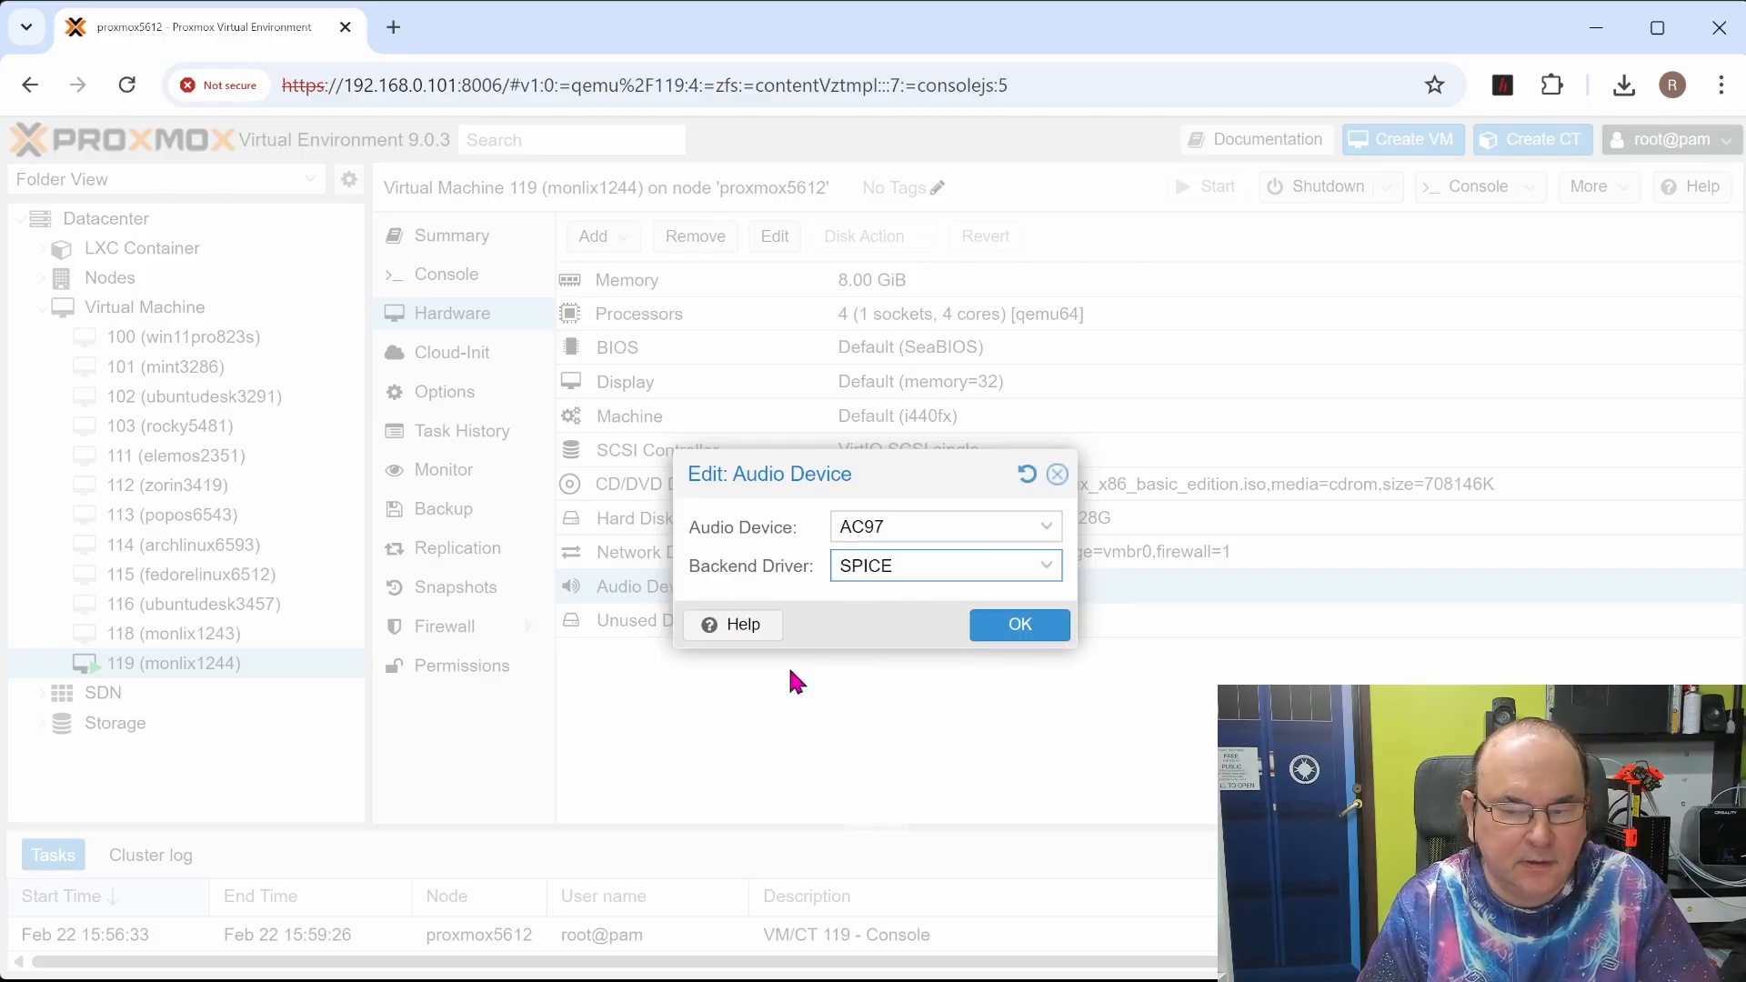
{"action": "left_click", "coordinate": [1046, 569]}
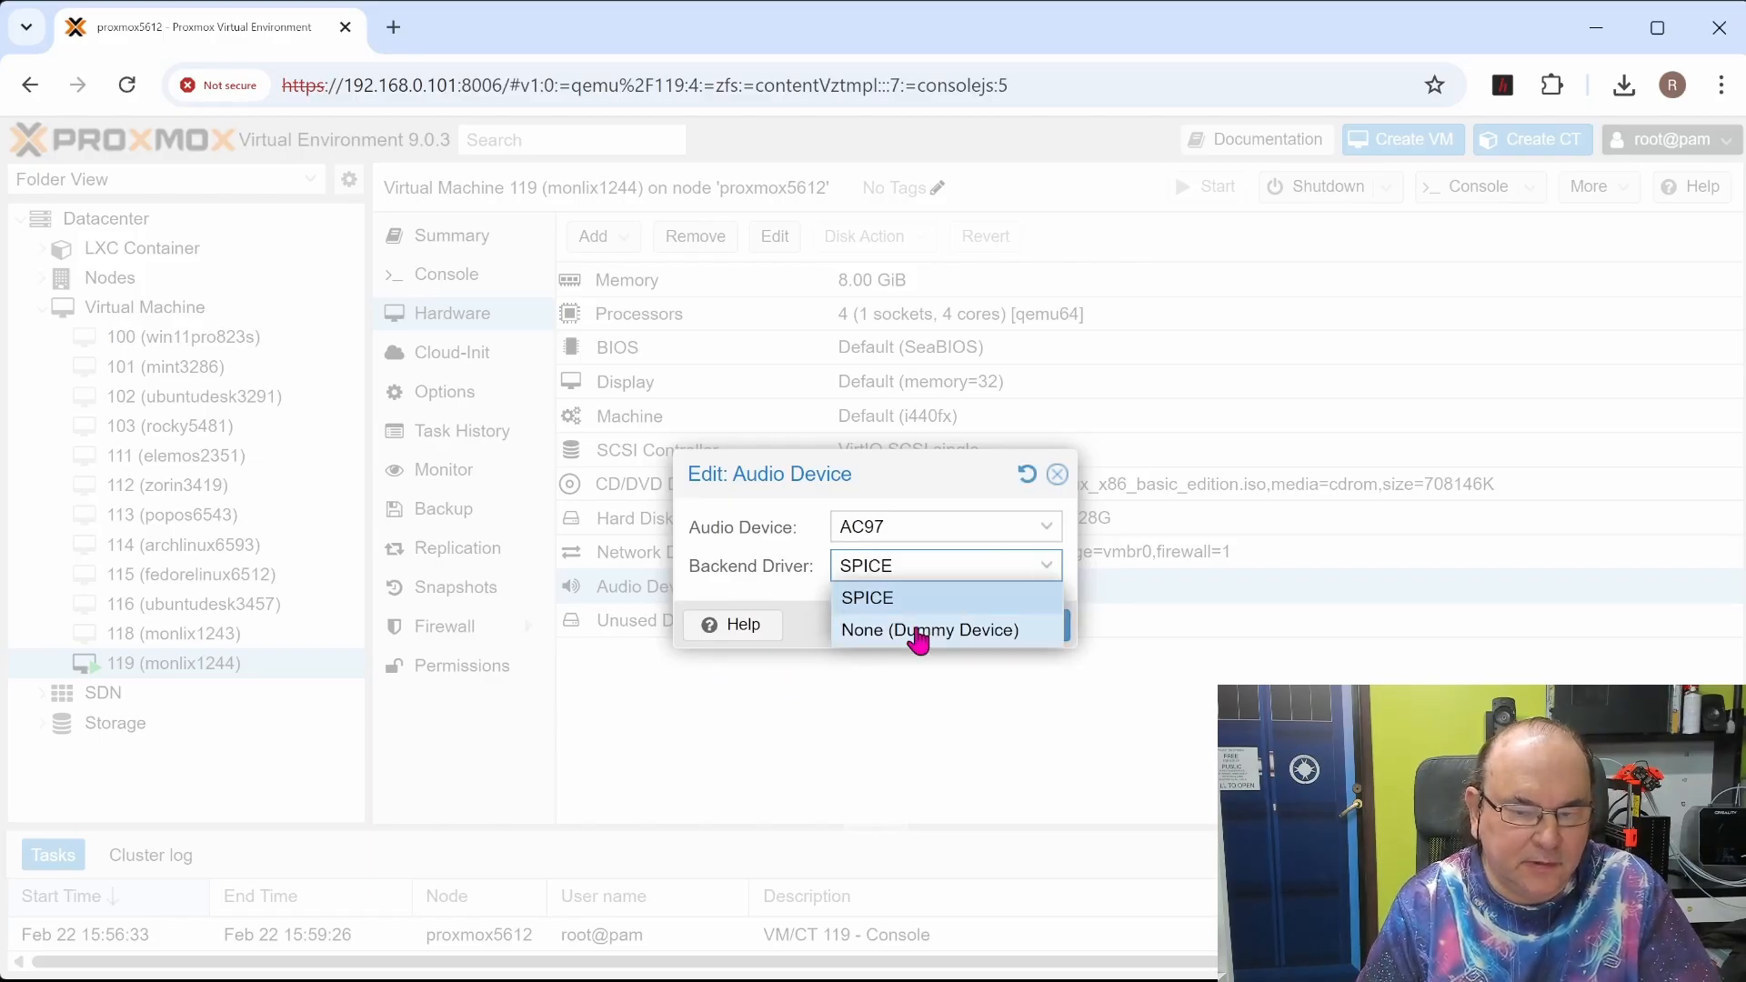
{"action": "left_click", "coordinate": [919, 631]}
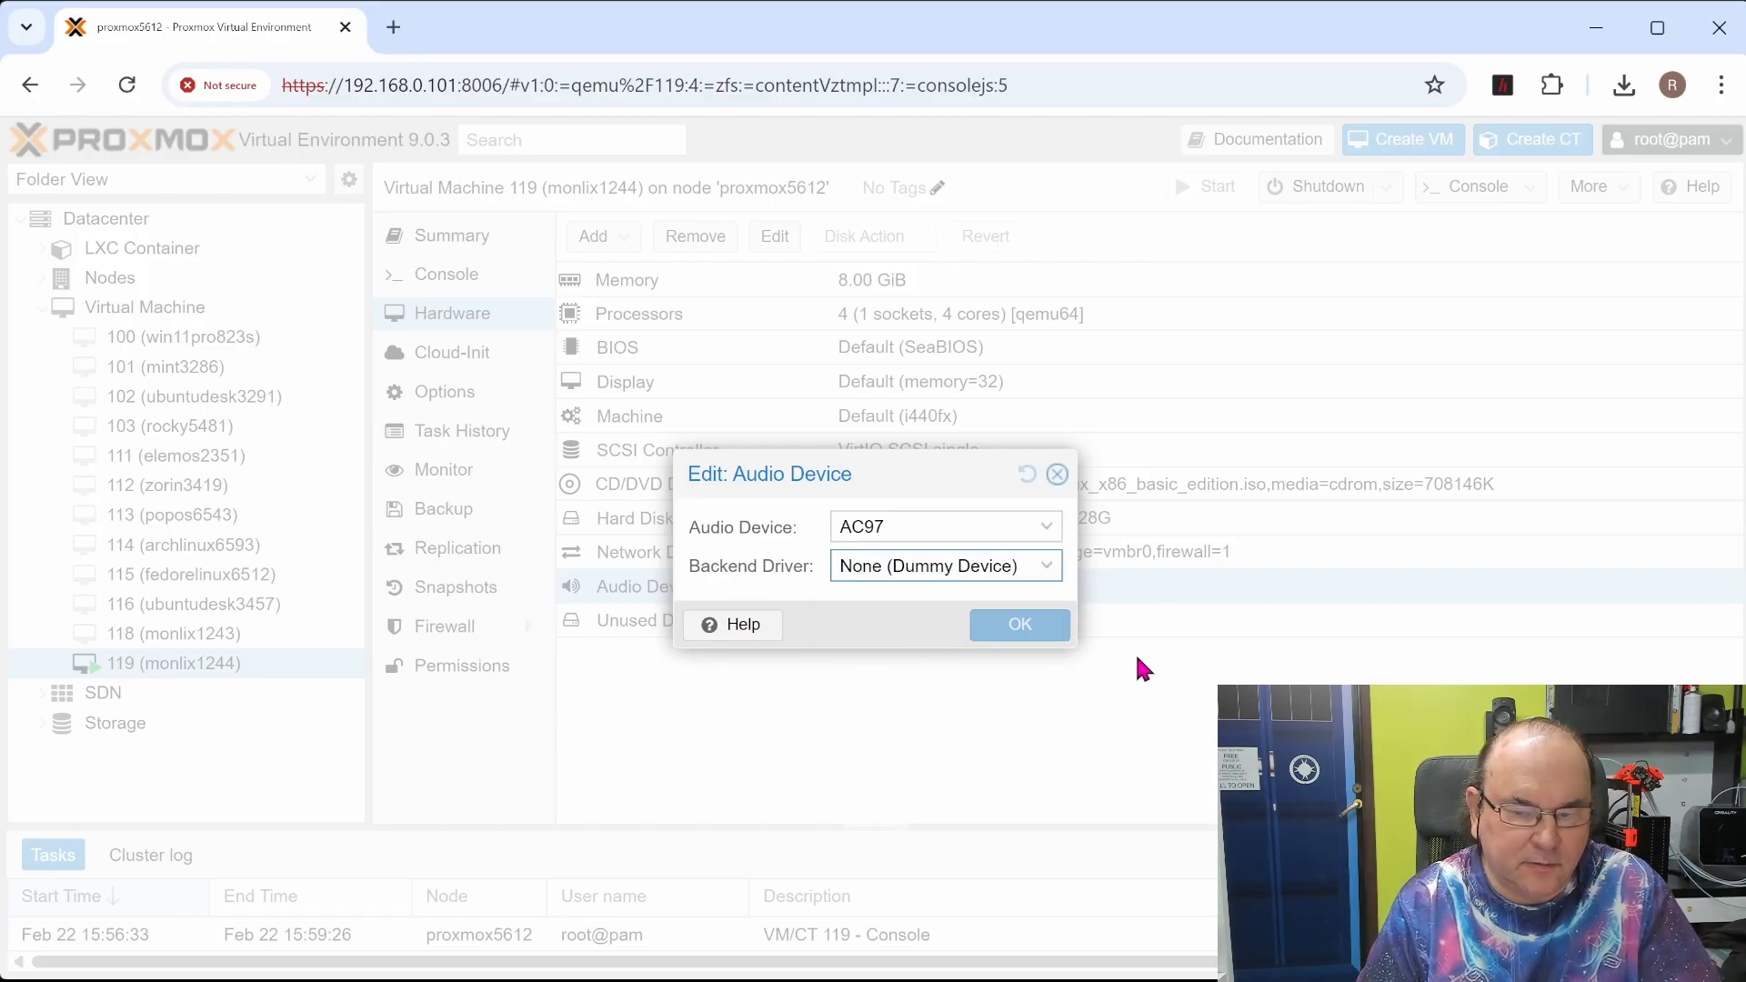
{"action": "left_click", "coordinate": [1057, 475]}
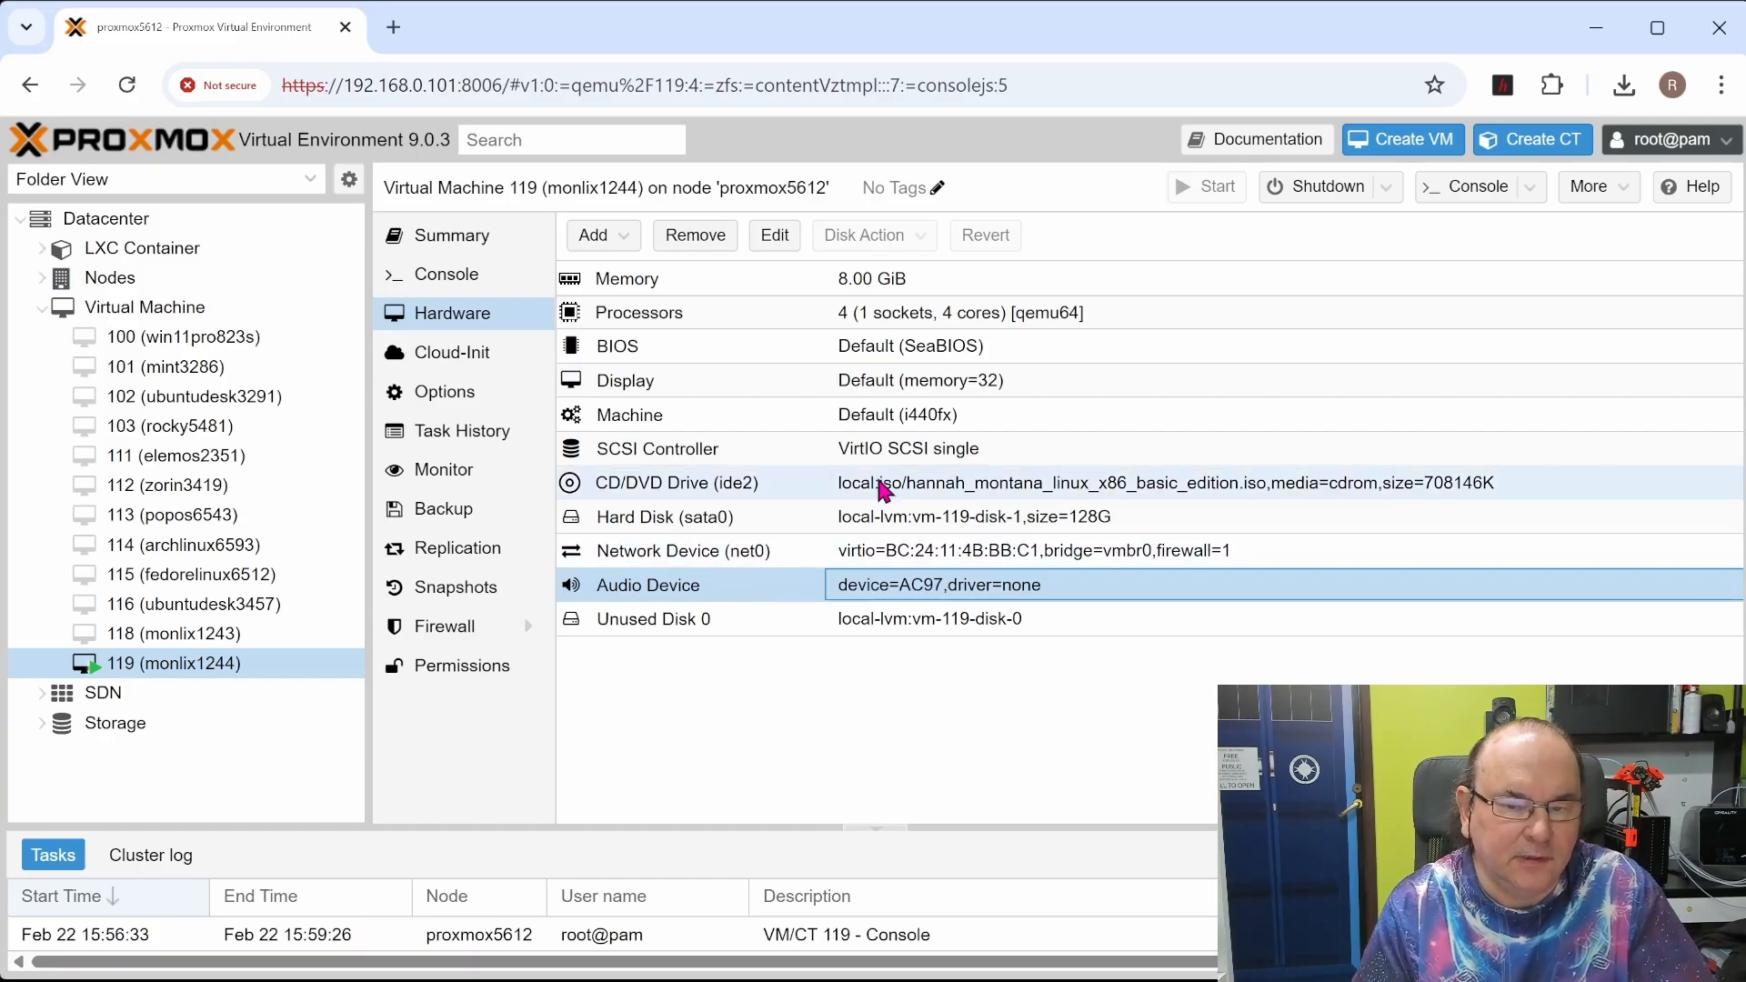
- Look at the Display settings, close them unchanged, and go back to VM 119's console
{"action": "double_click", "coordinate": [908, 382]}
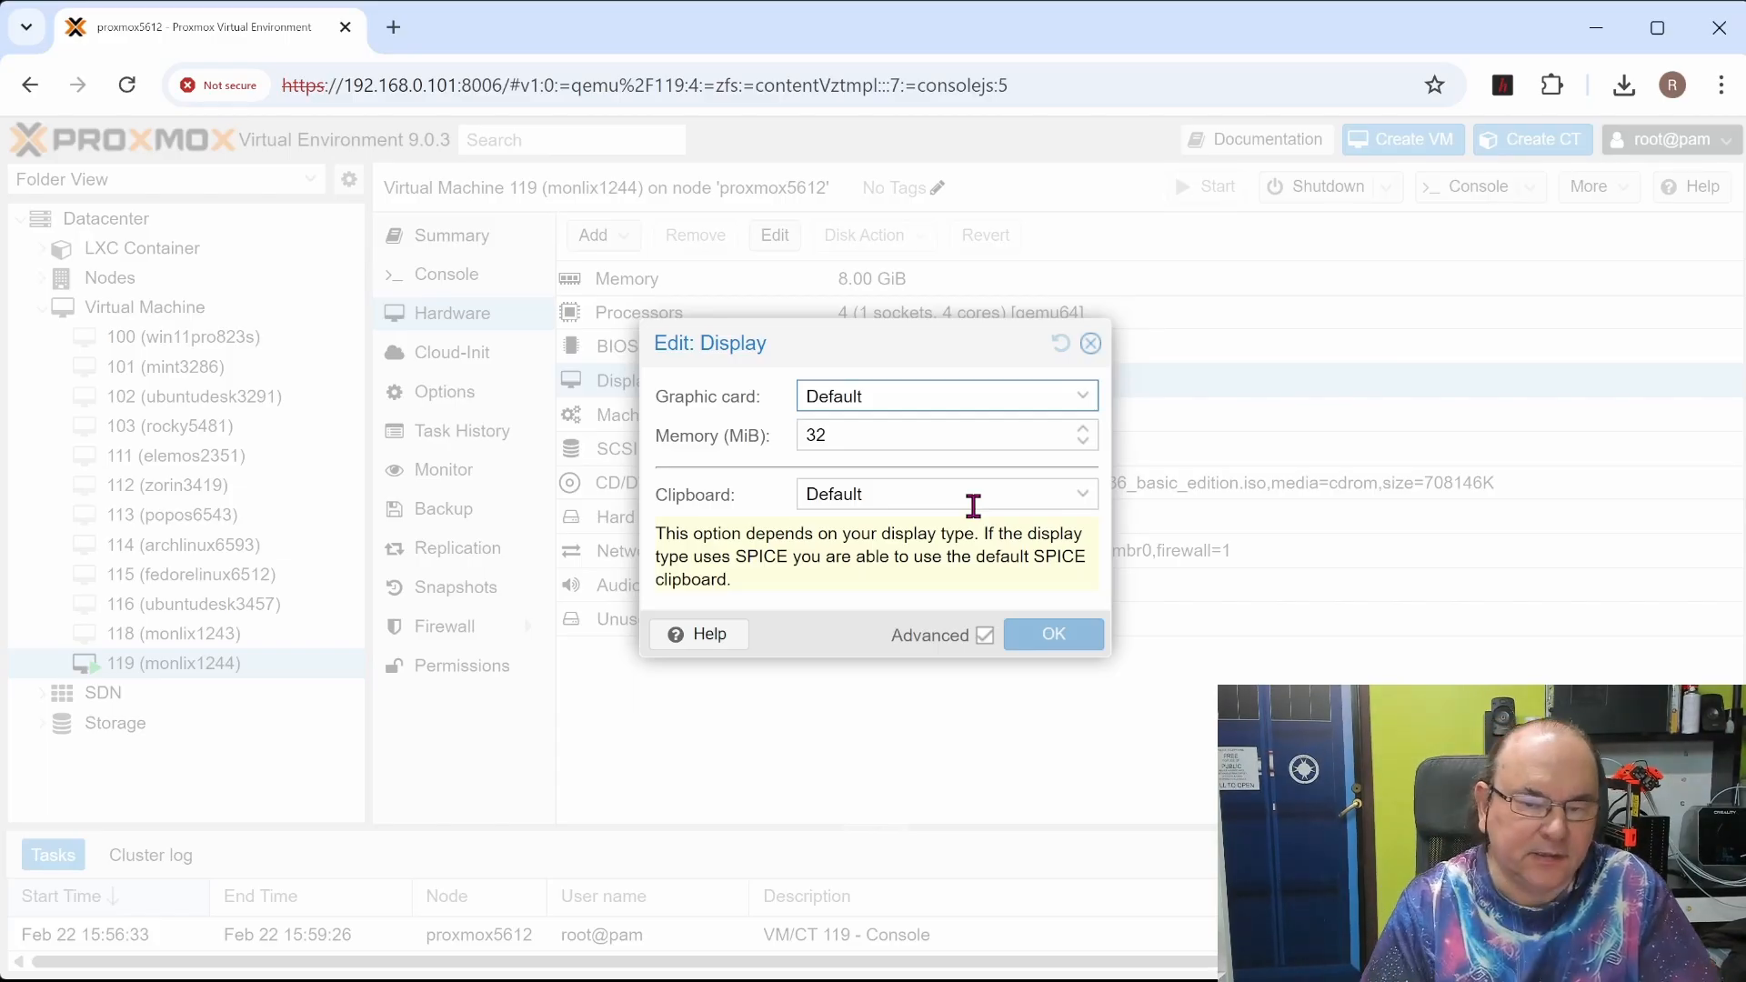
{"action": "left_click", "coordinate": [1090, 343]}
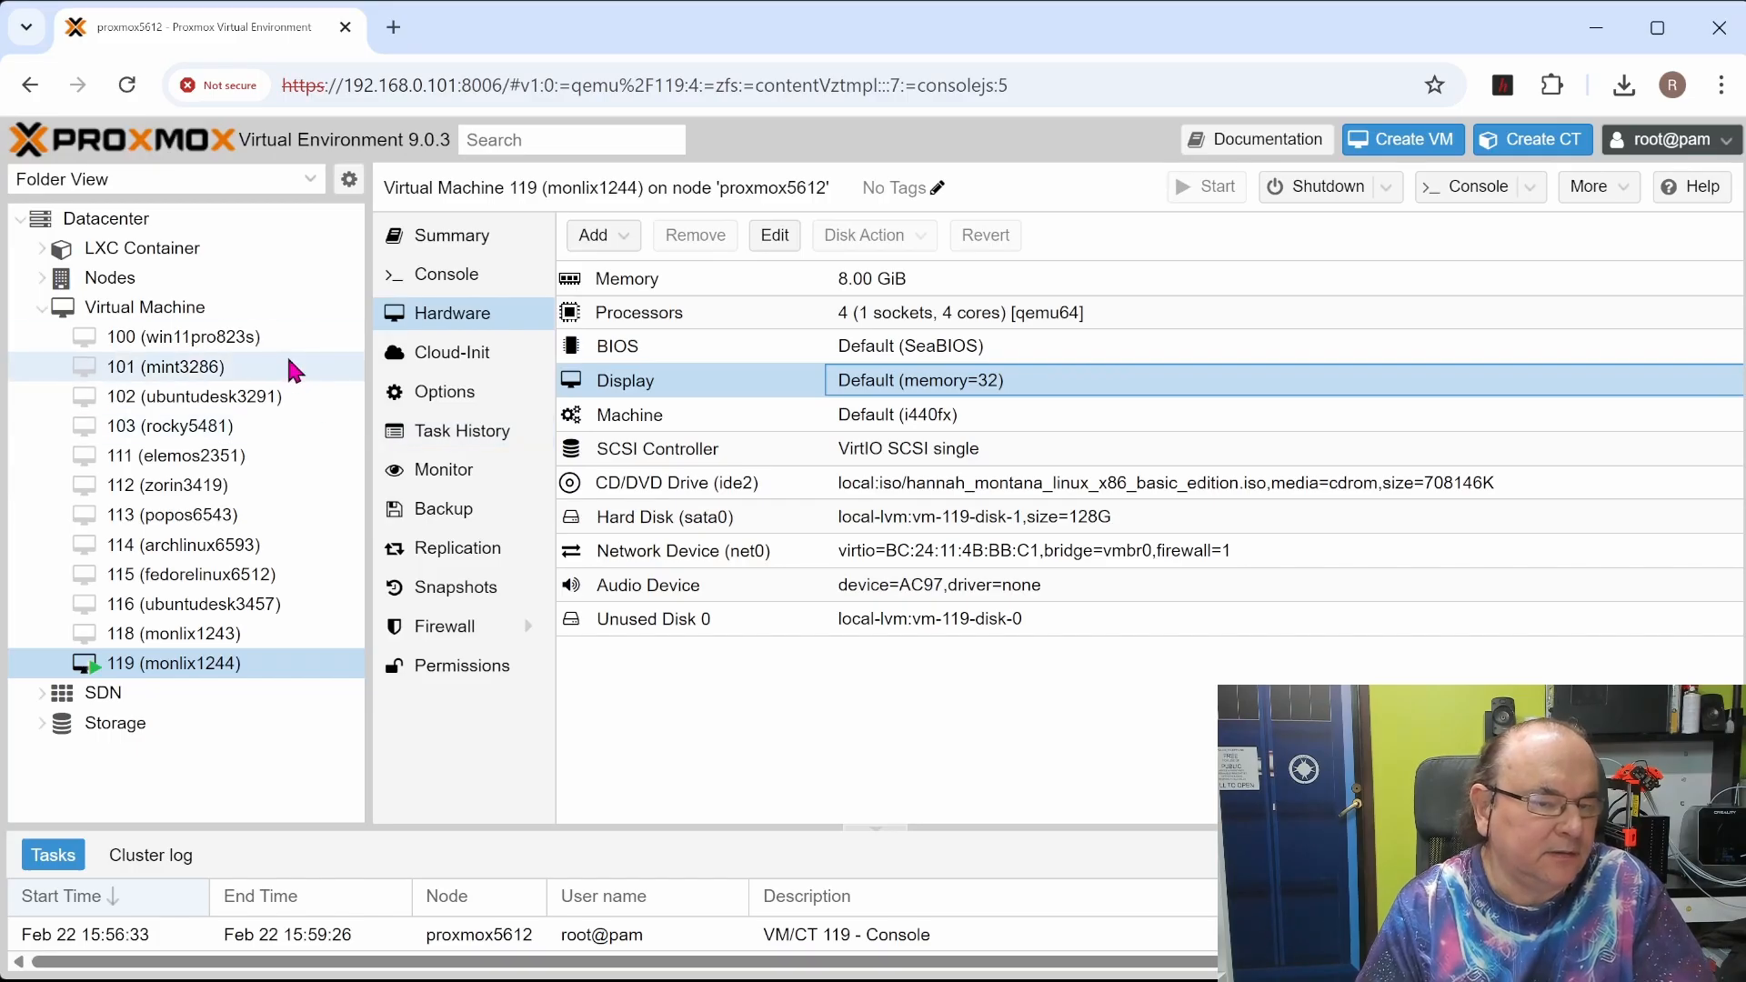
{"action": "left_click", "coordinate": [445, 286]}
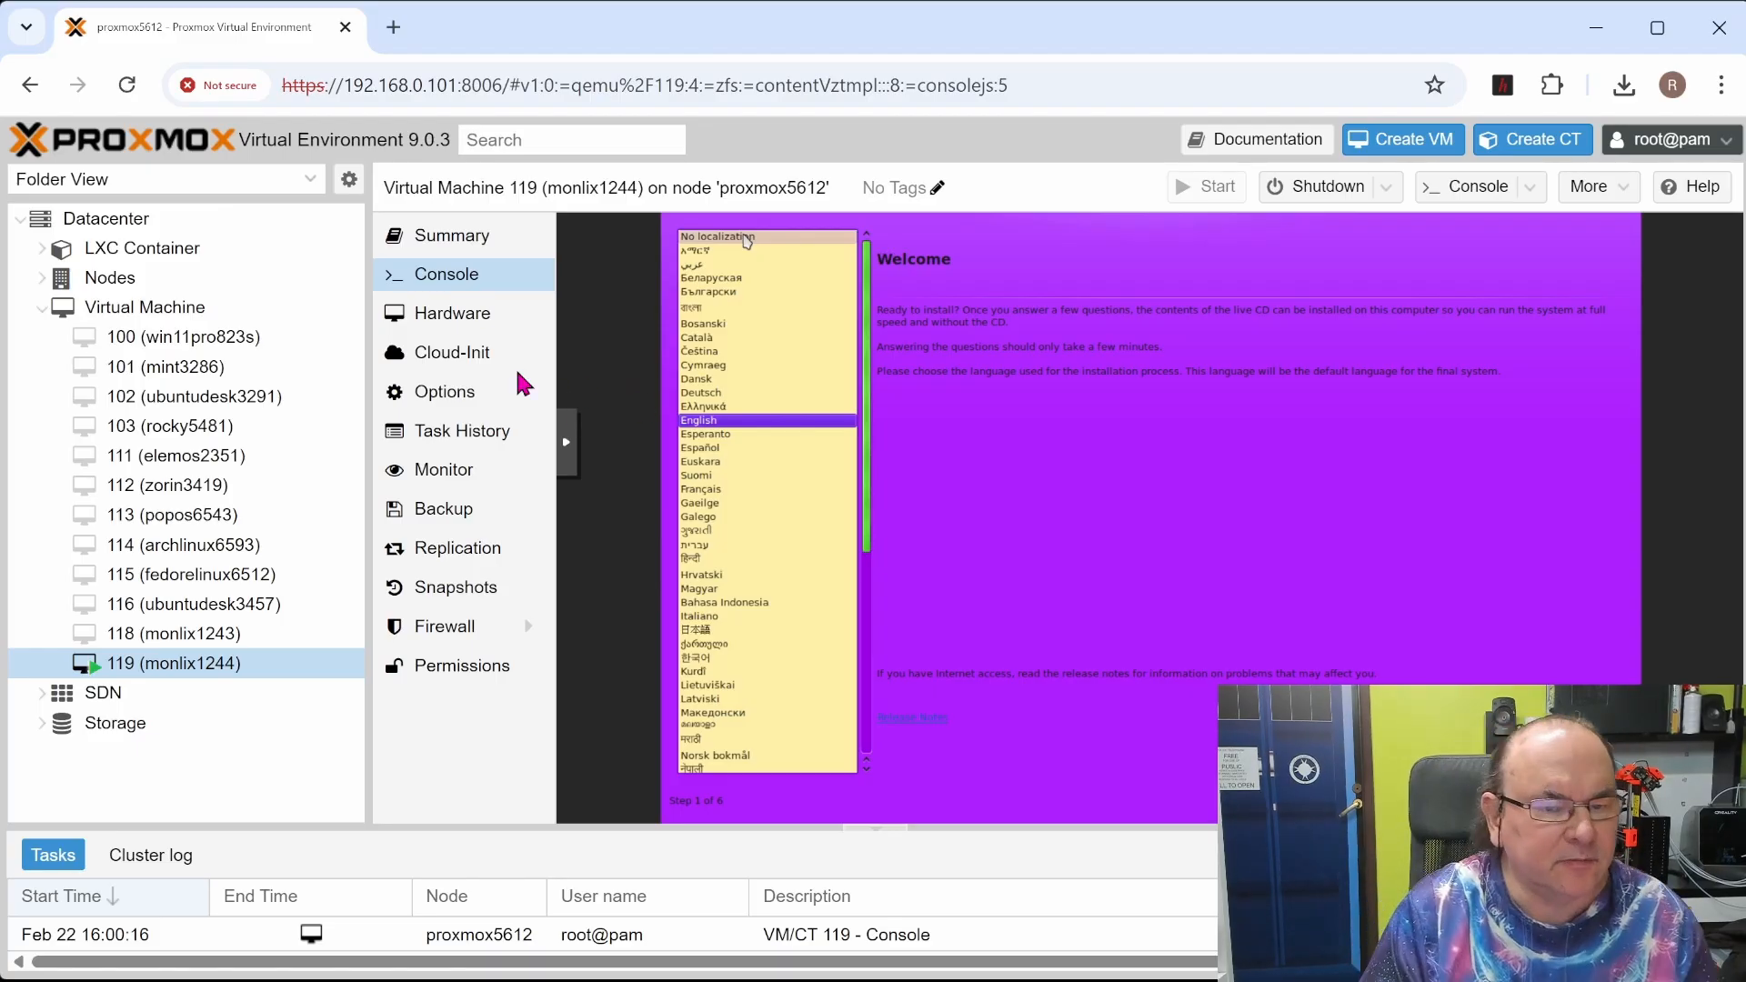
- In VM 119's Hardware list, check the Audio Device backend and leave it at None (Dummy Device)
{"action": "left_click", "coordinate": [438, 313]}
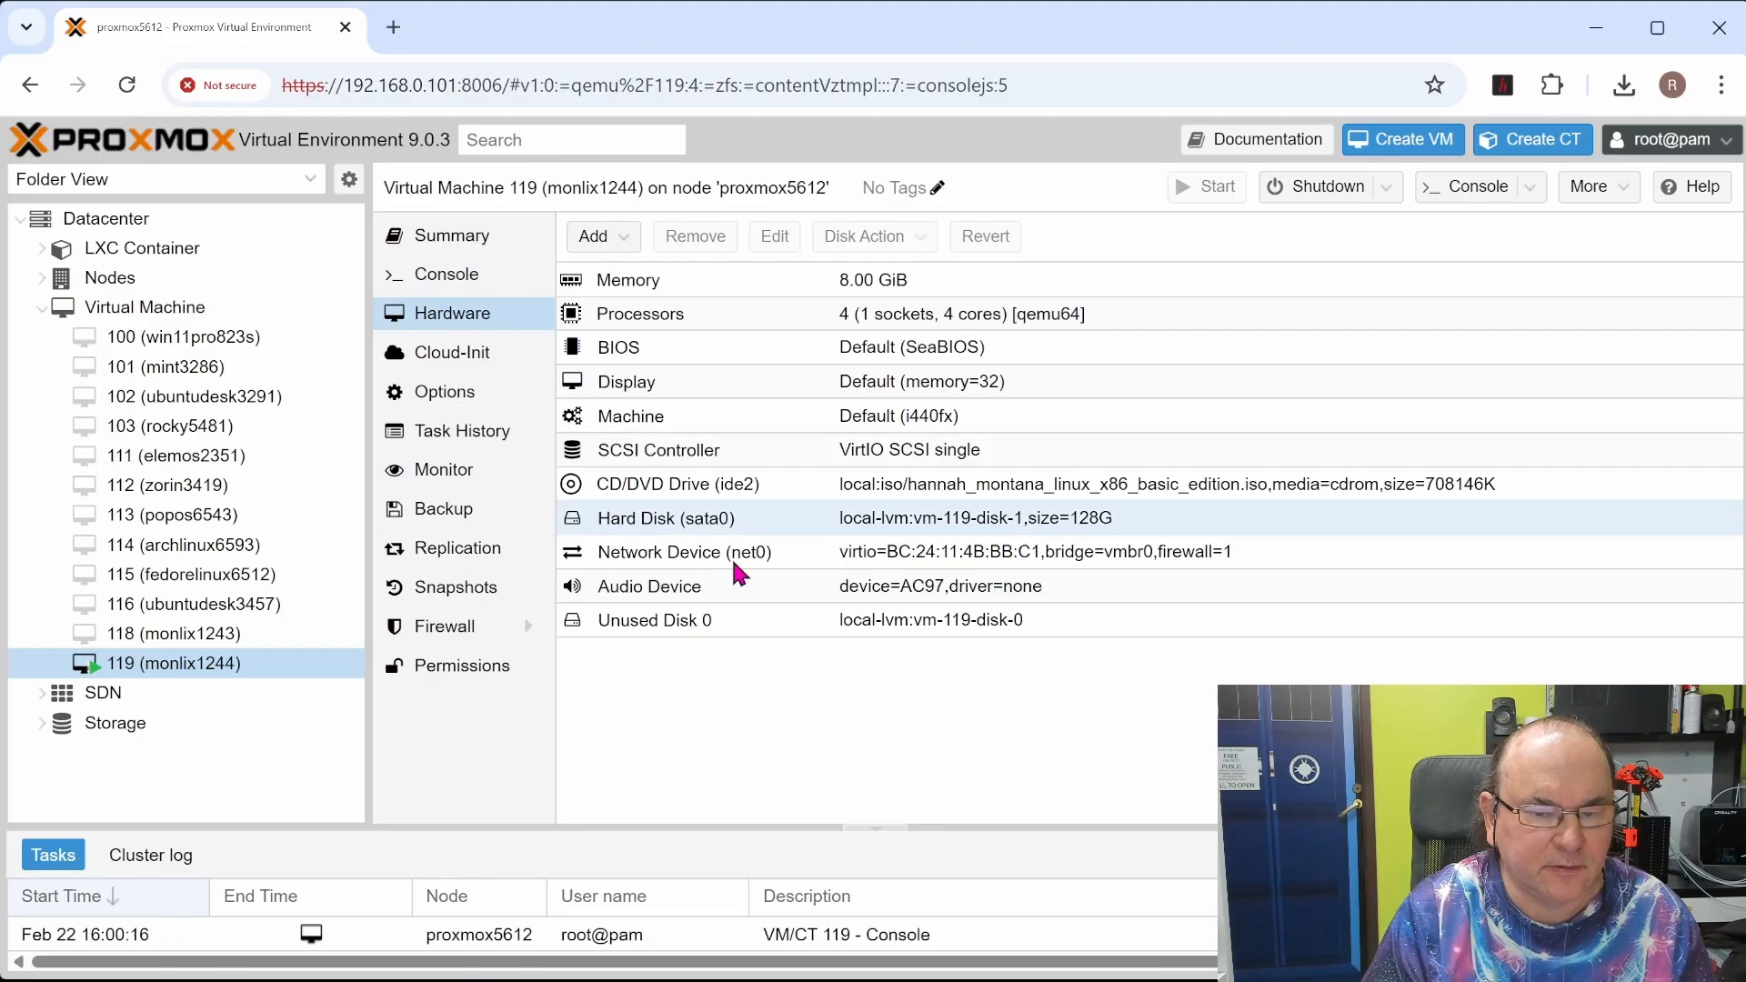
{"action": "left_click", "coordinate": [654, 588]}
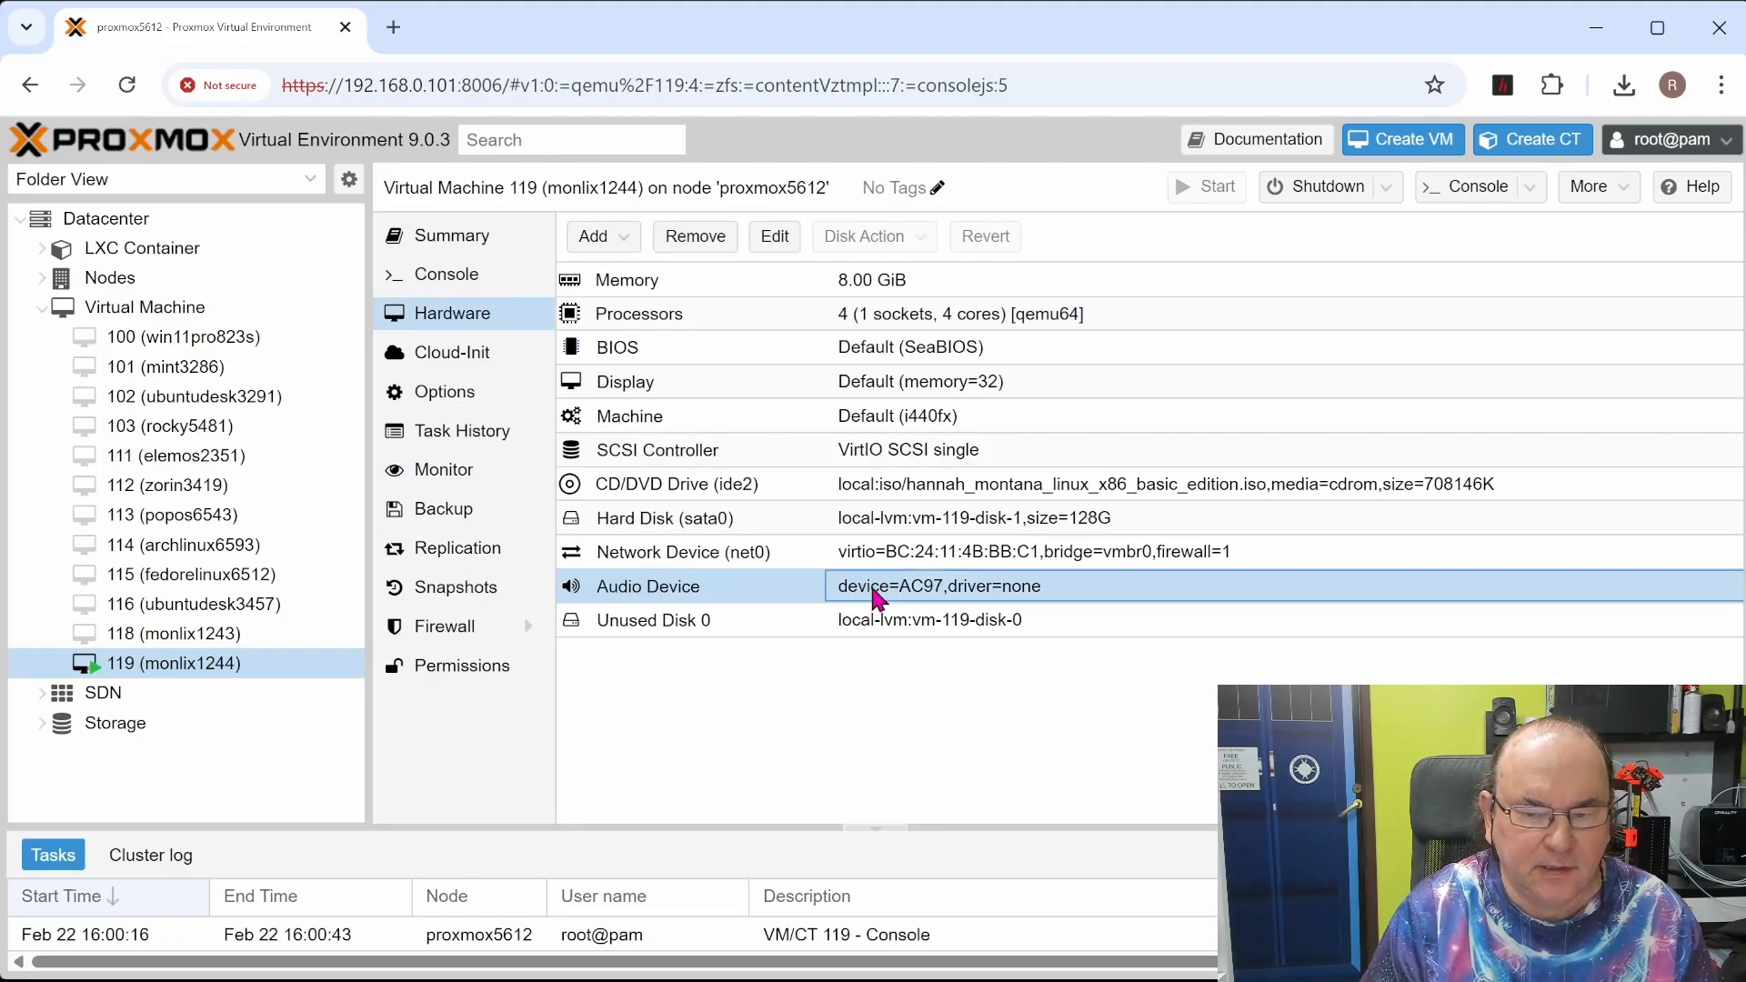
{"action": "double_click", "coordinate": [876, 597]}
{"action": "left_click", "coordinate": [1048, 573]}
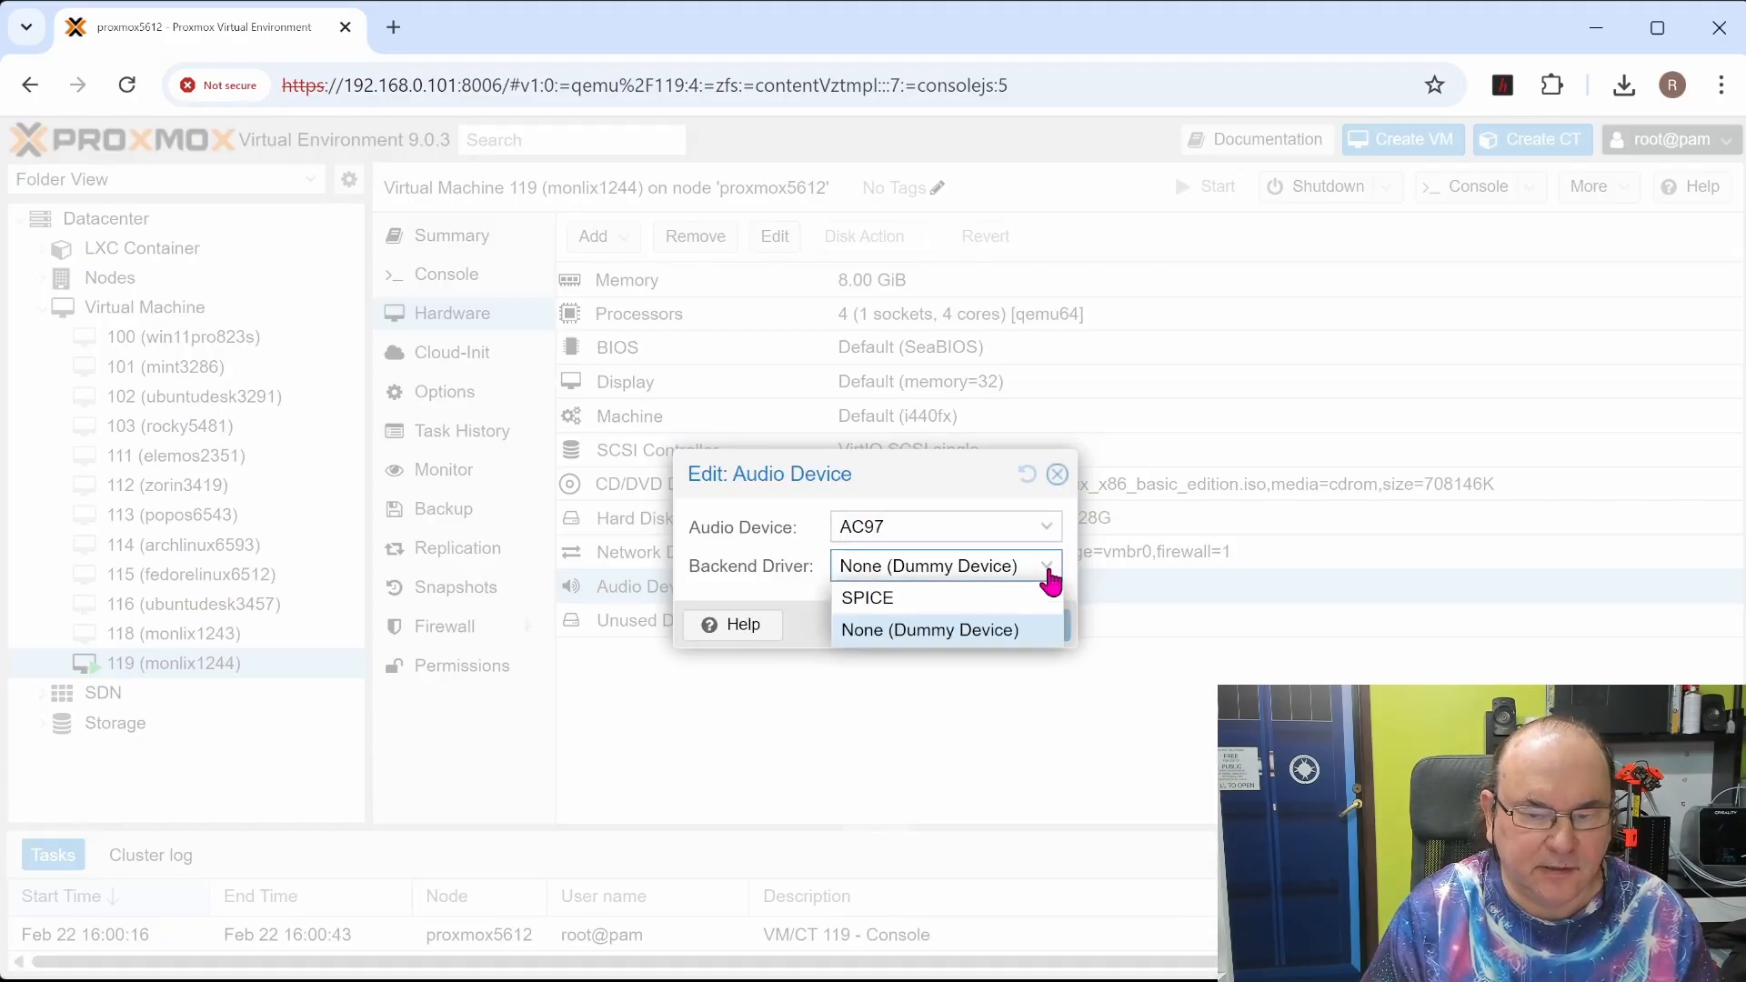
{"action": "left_click", "coordinate": [991, 737]}
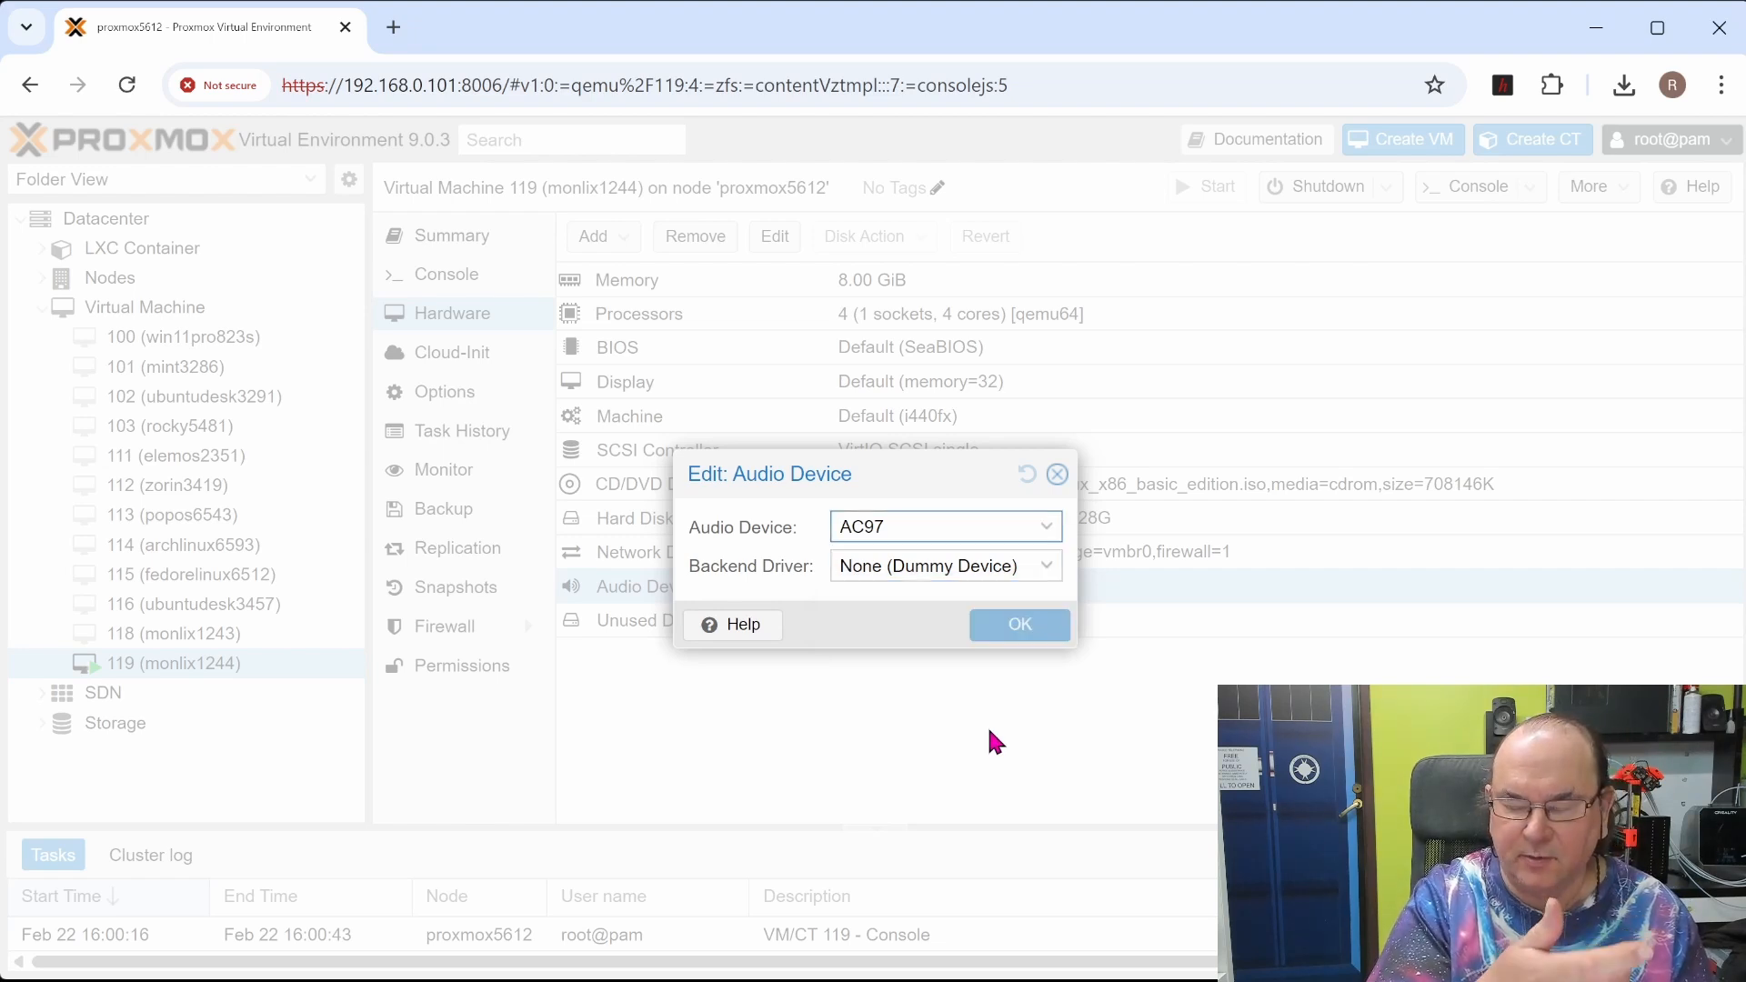
{"action": "left_click", "coordinate": [1057, 473]}
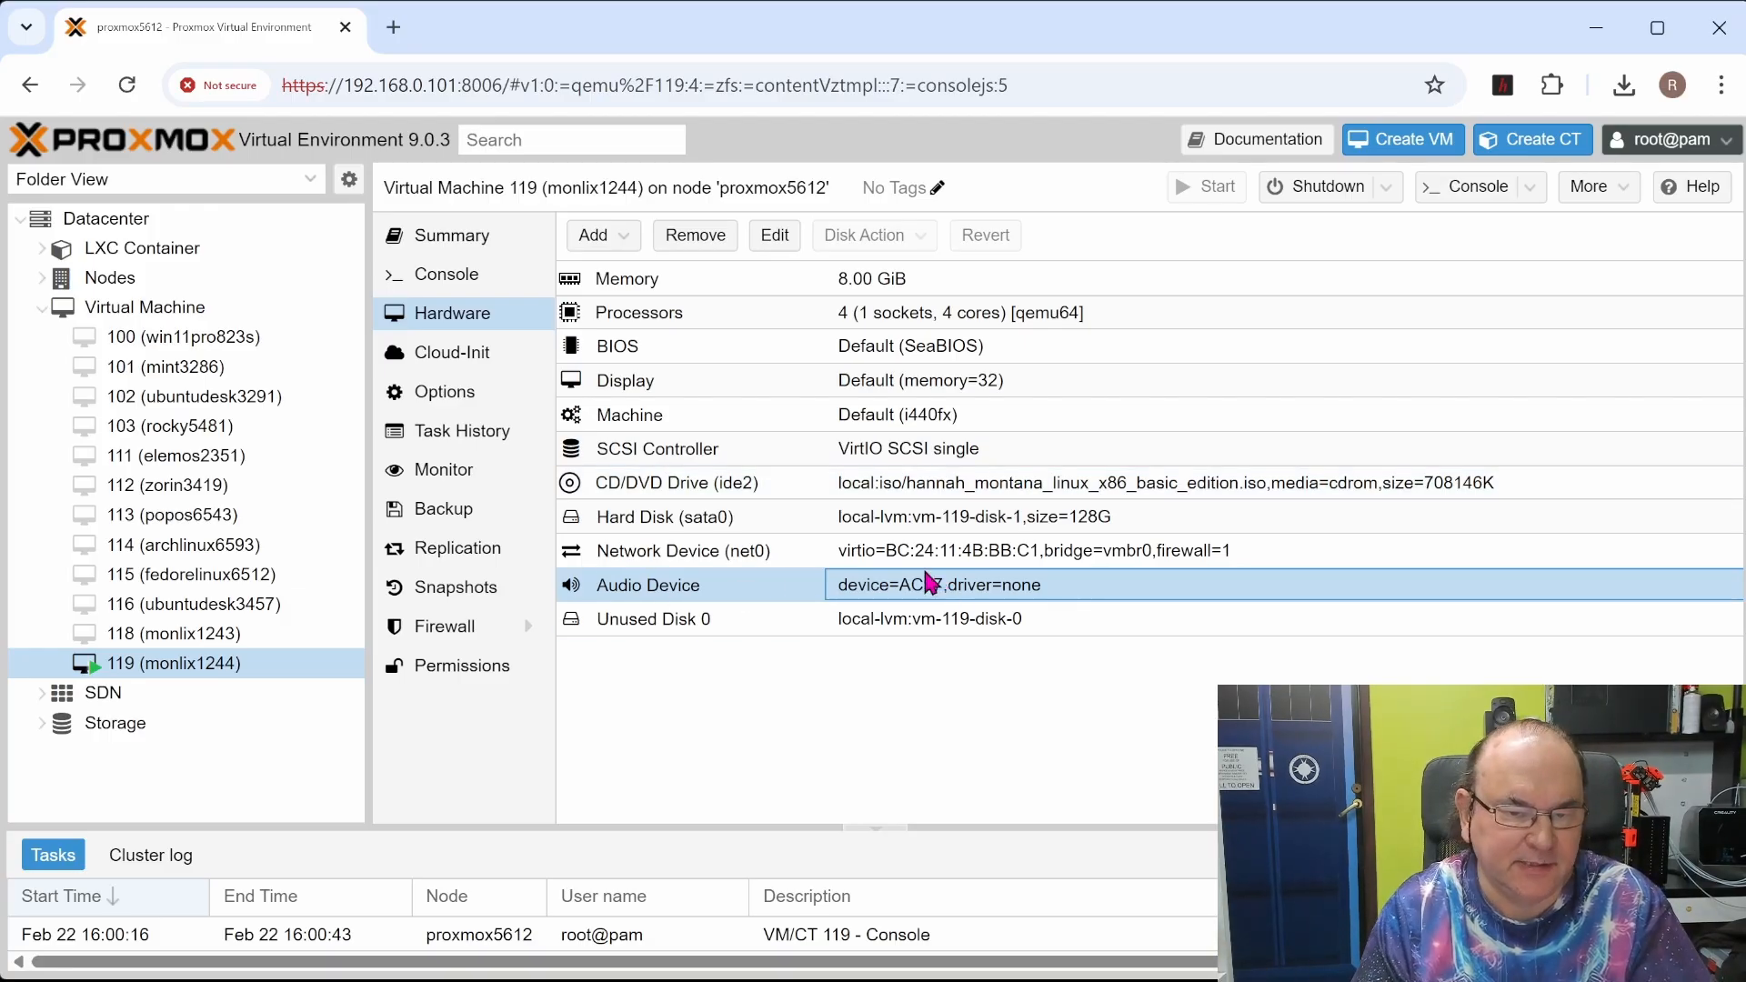
{"action": "left_click", "coordinate": [853, 382]}
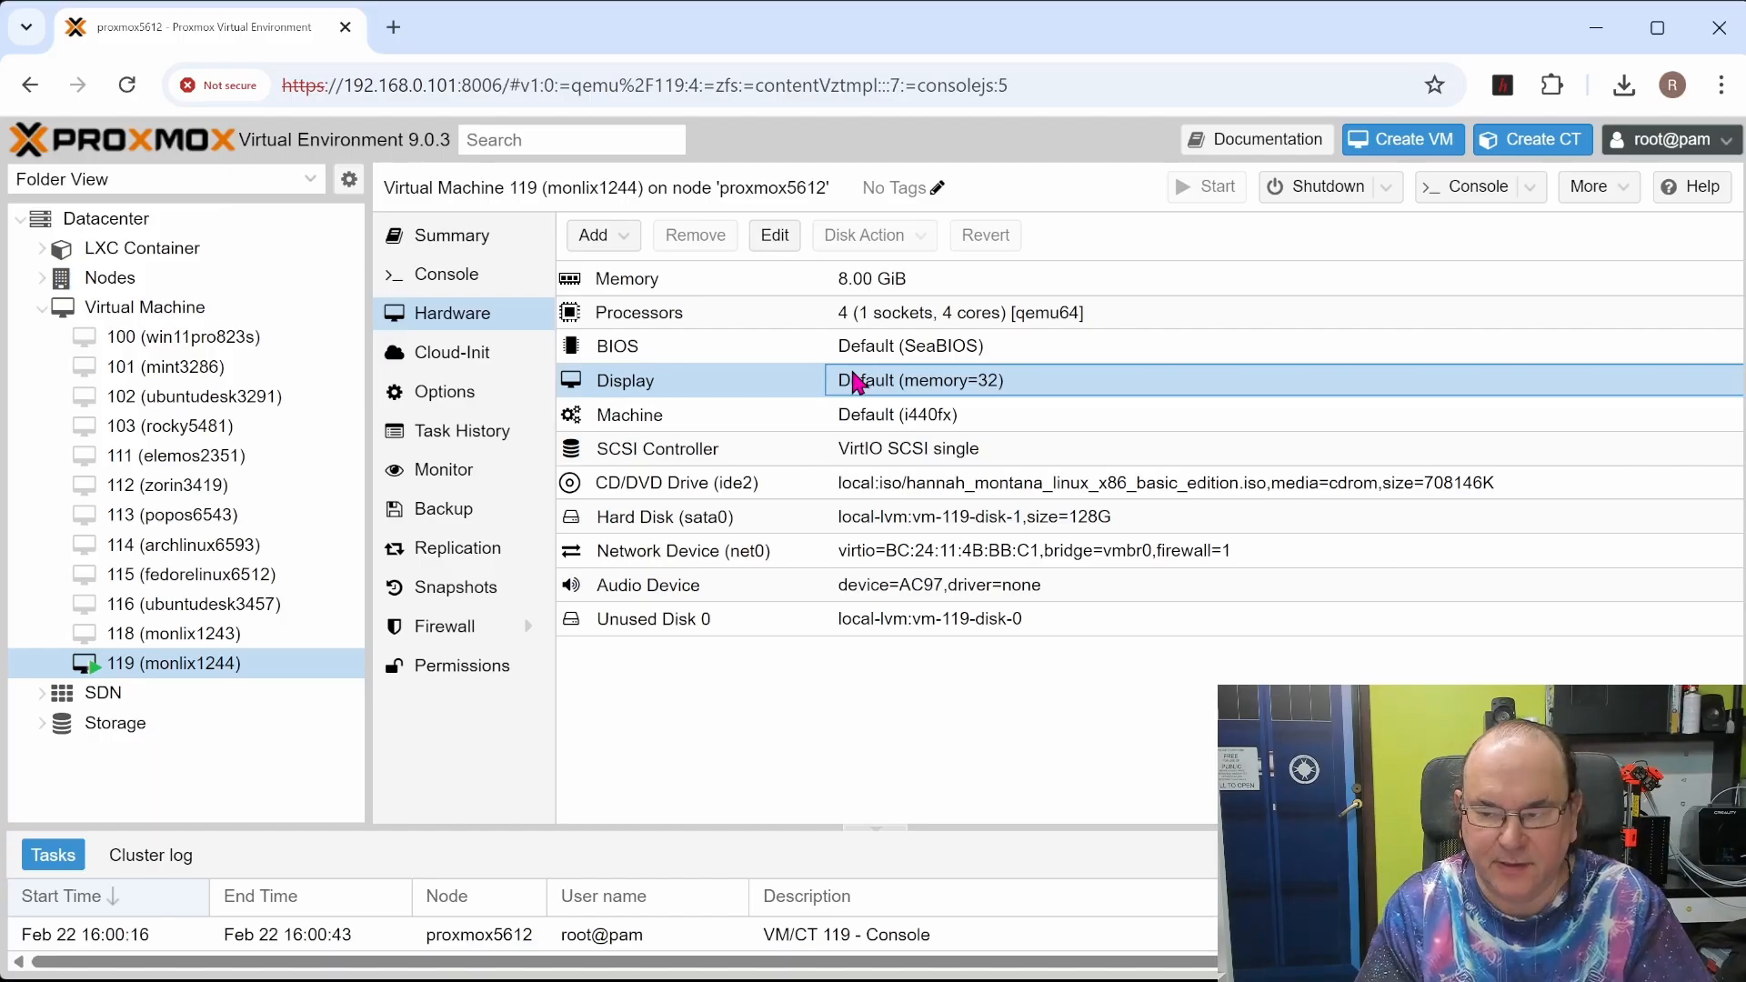
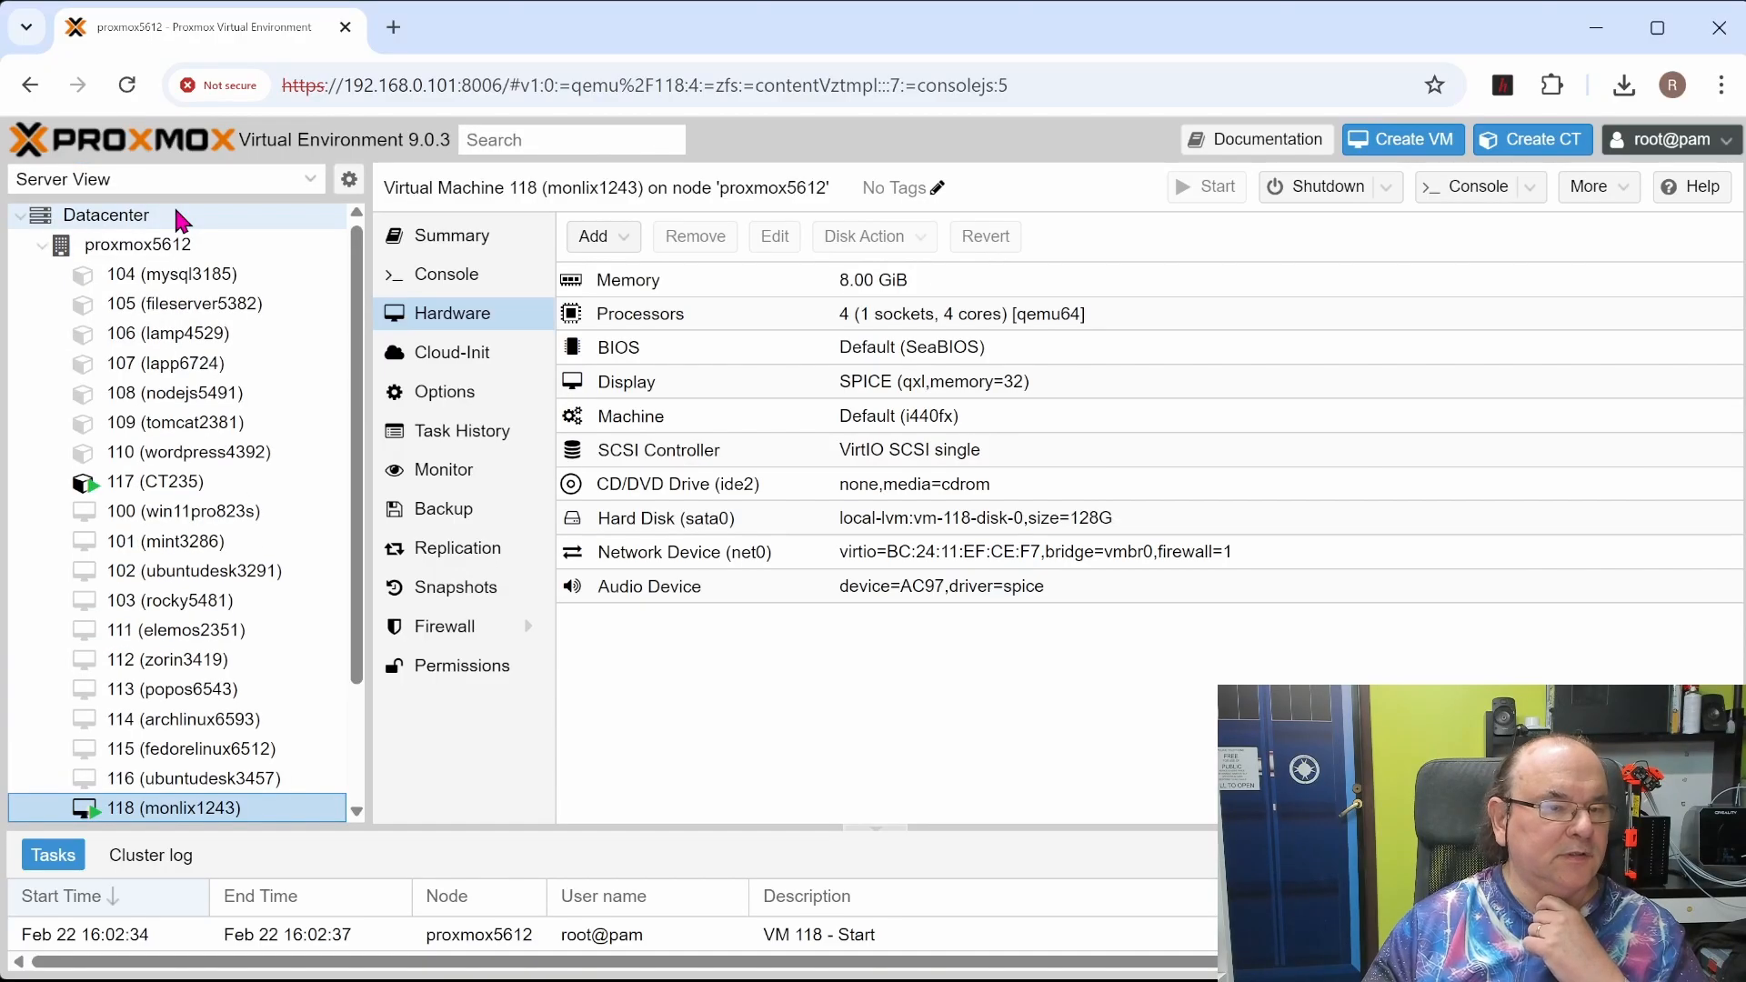
- Collapse the resource tree, view the Datacenter Summary, then open node proxmox5612
{"action": "left_click", "coordinate": [42, 245]}
{"action": "left_click", "coordinate": [19, 216]}
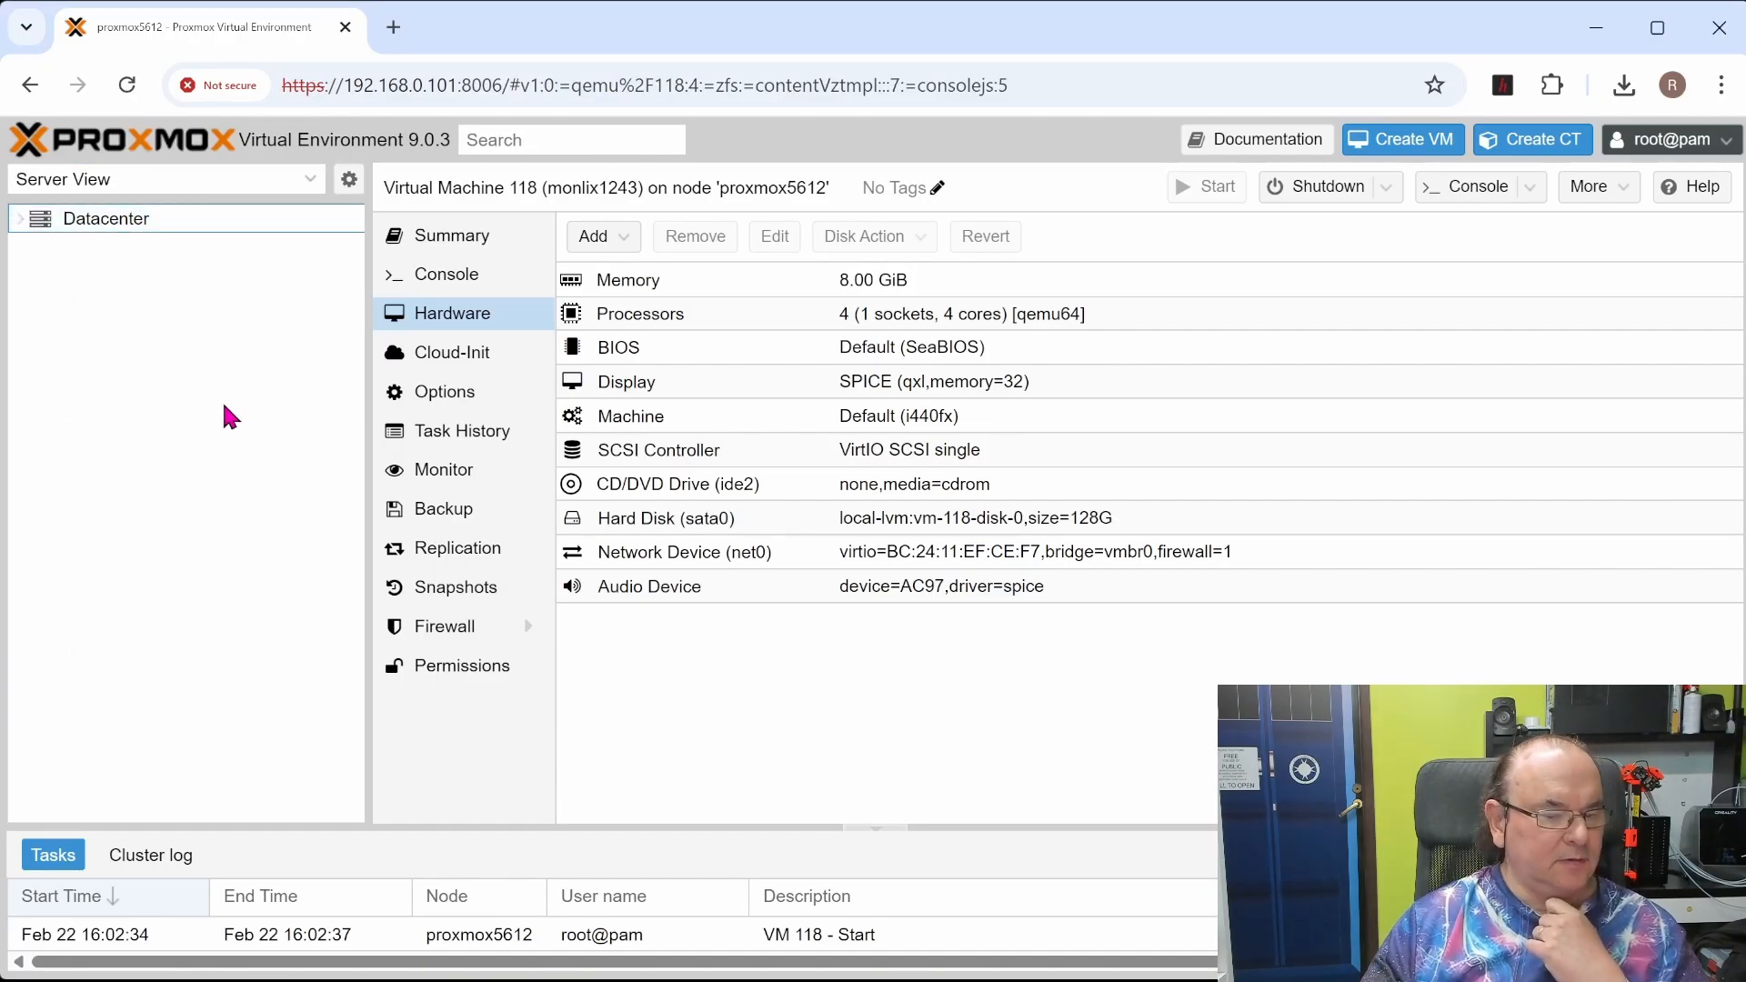
{"action": "left_click", "coordinate": [133, 222]}
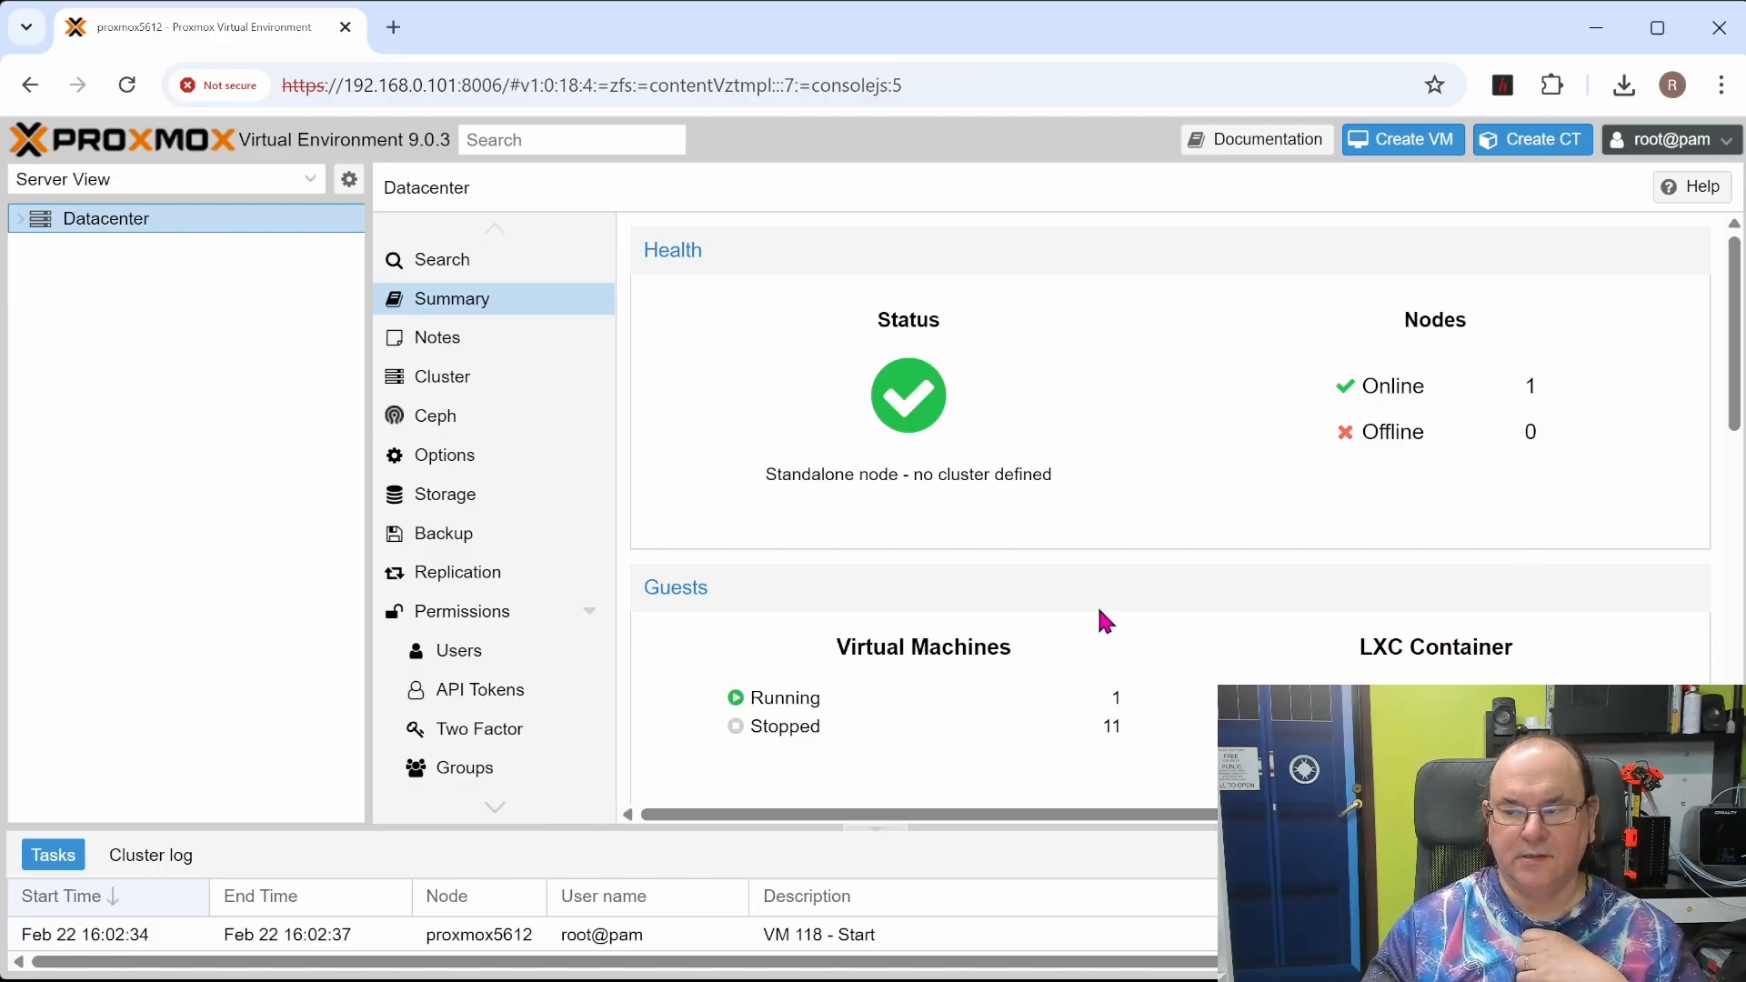
{"action": "mouse_move", "coordinate": [1736, 324]}
{"action": "left_mouse_down"}
{"action": "mouse_move", "coordinate": [1704, 668]}
{"action": "mouse_move", "coordinate": [1732, 235]}
{"action": "left_mouse_up"}
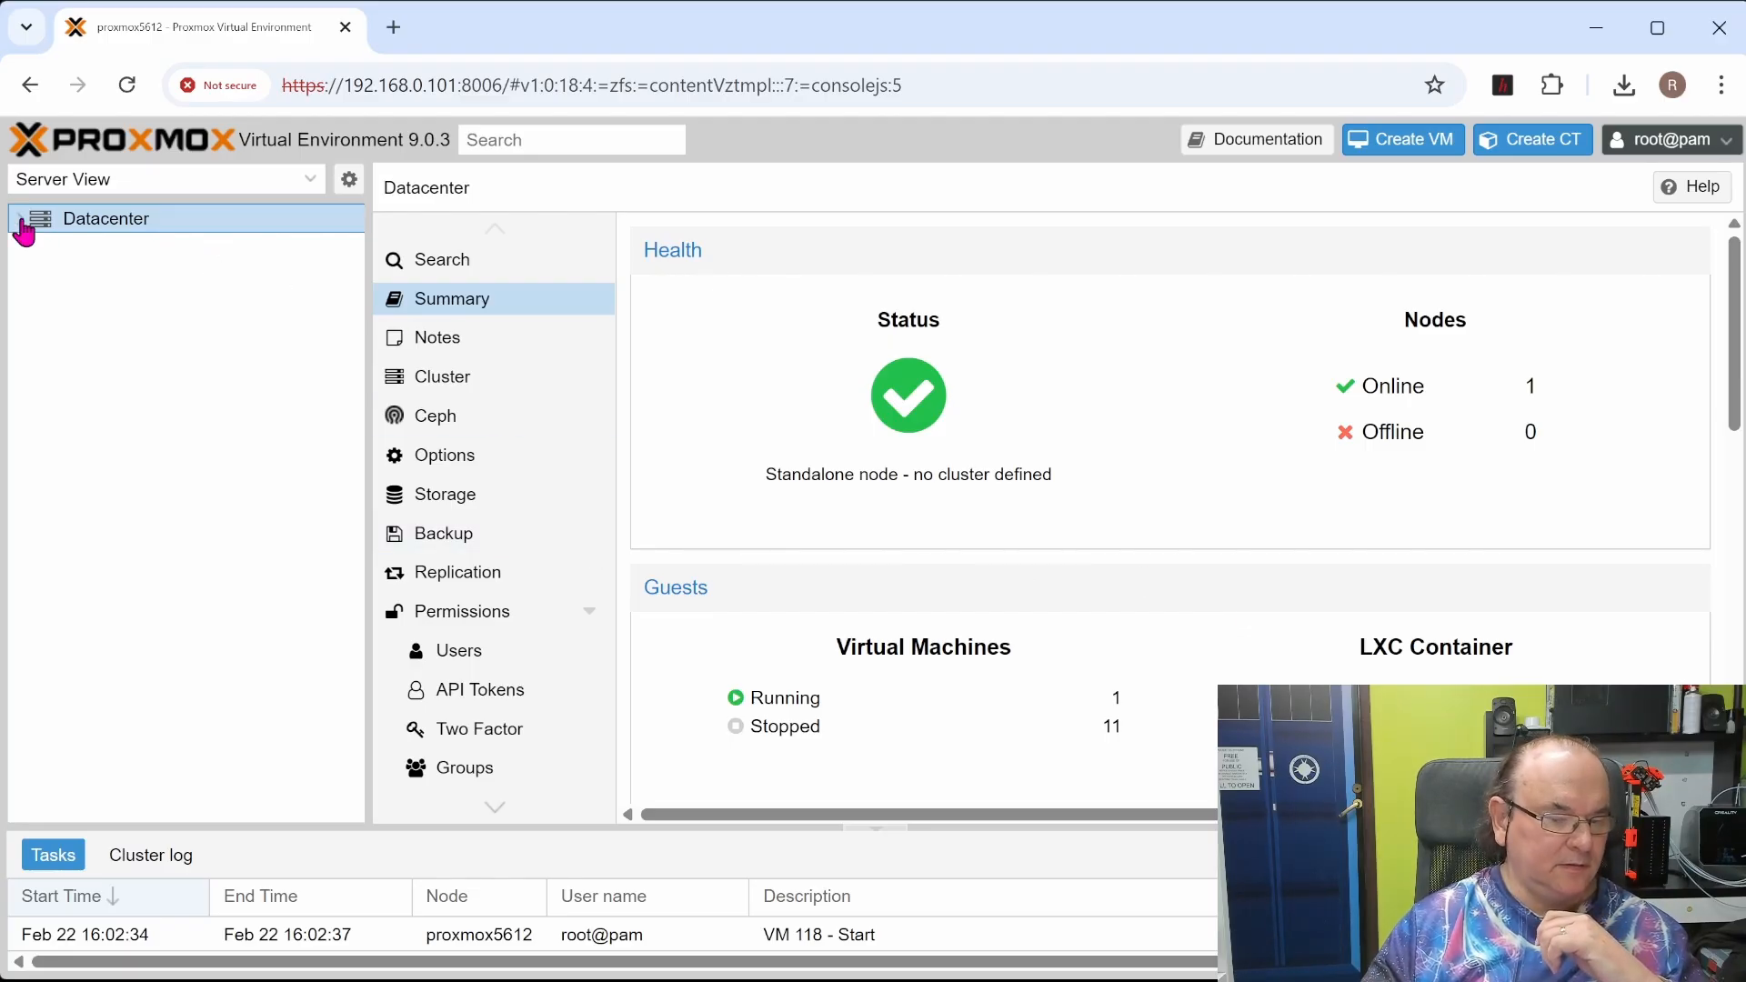
{"action": "left_click", "coordinate": [20, 222]}
{"action": "left_click", "coordinate": [125, 257]}
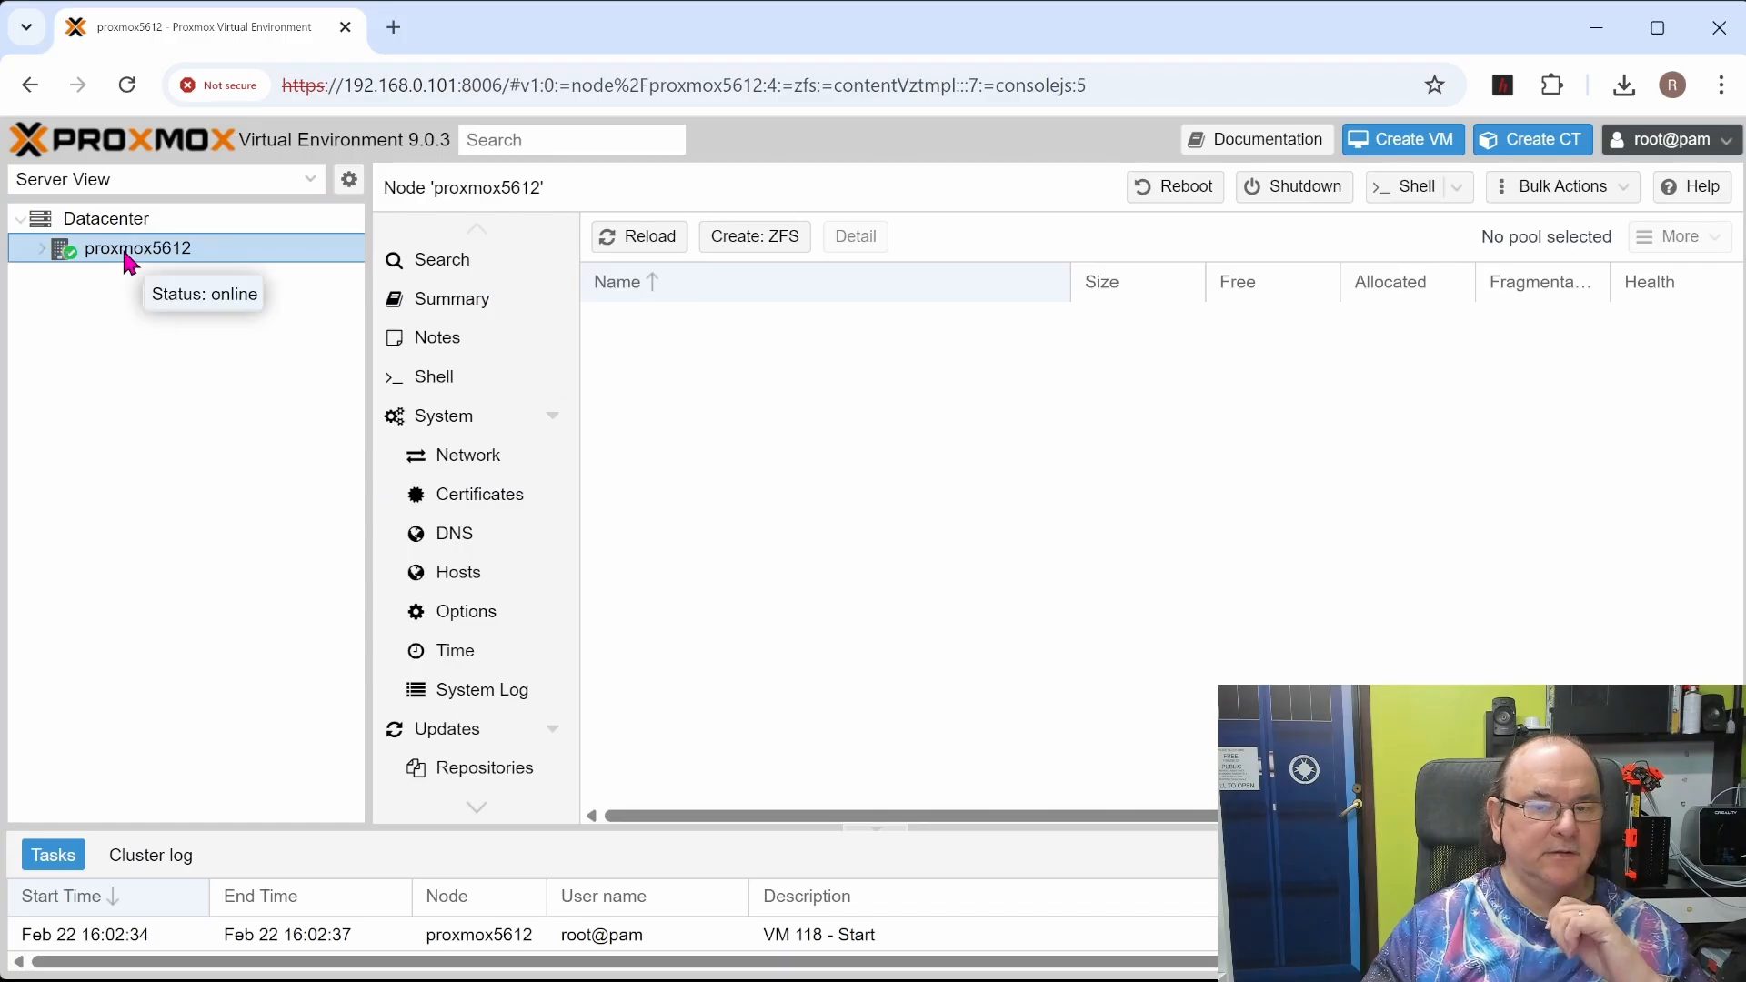
- Show node proxmox5612's Summary: 144 CPUs, 5.83 of 125.72 GiB RAM, kernel 6.14.8-2-pve
{"action": "left_click", "coordinate": [472, 312]}
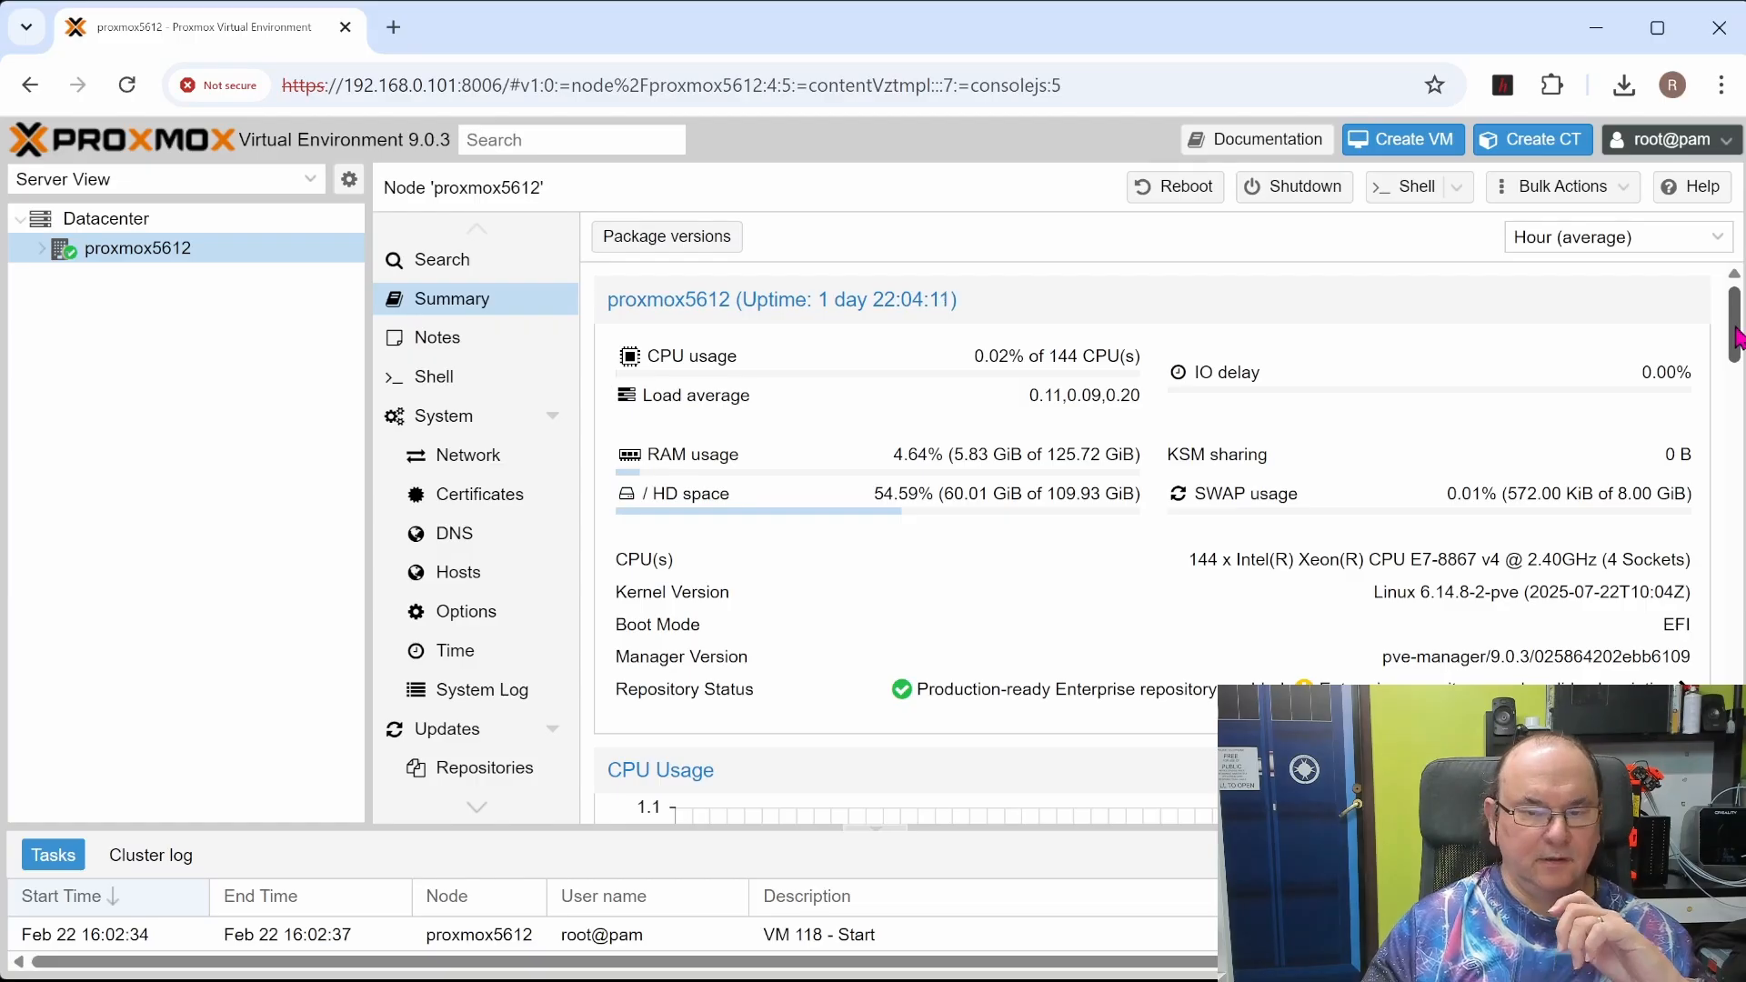
{"action": "left_click_drag", "start_coordinate": [1735, 338], "coordinate": [1739, 287]}
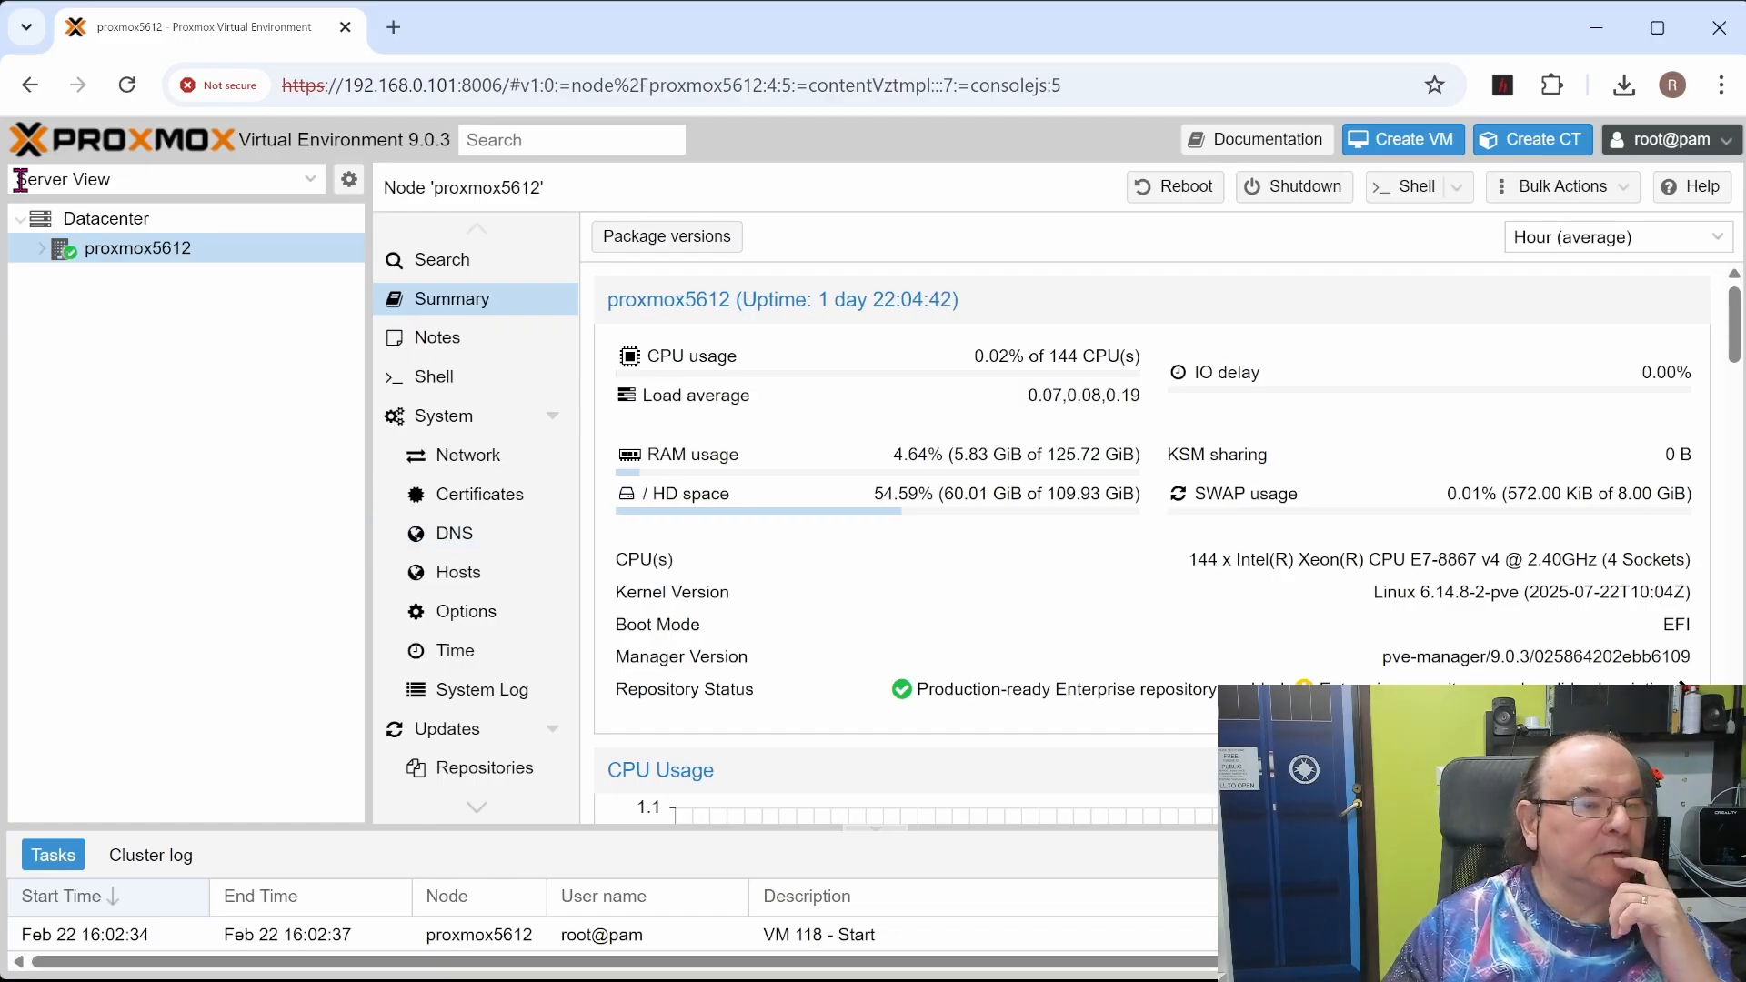
- Open container 117 (CT235)'s Summary and review its memory, bootdisk and usage charts
{"action": "left_click", "coordinate": [41, 248]}
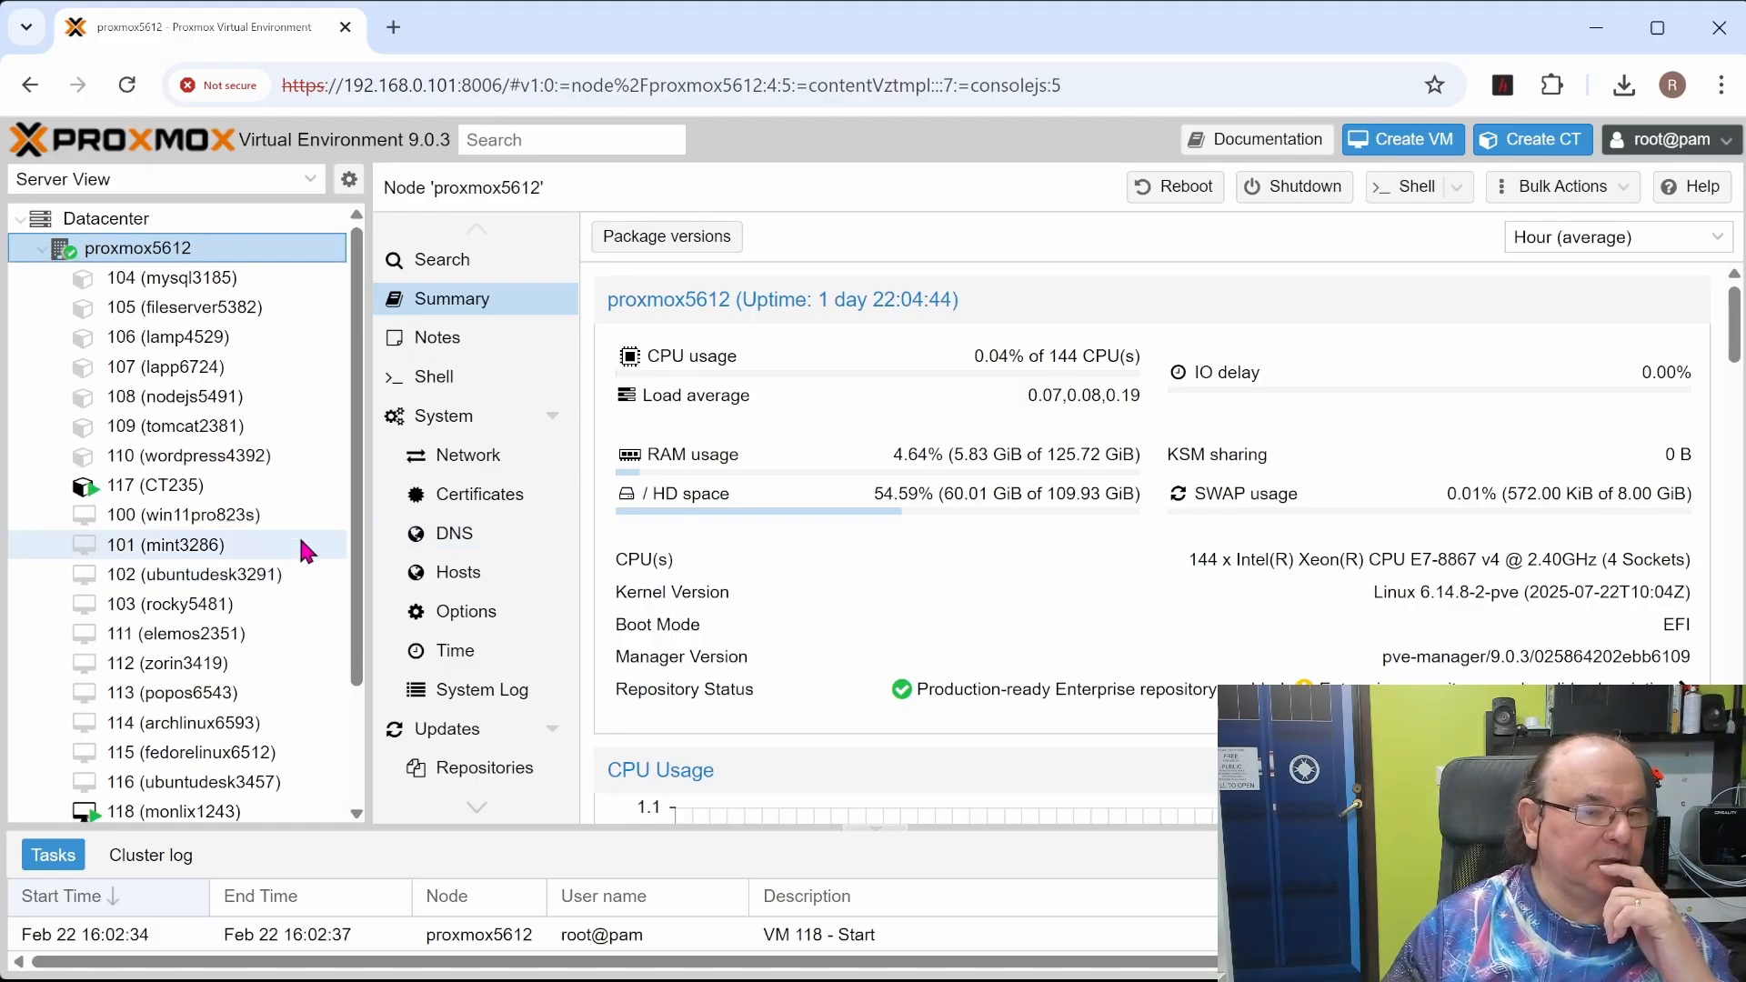
{"action": "left_click", "coordinate": [207, 488]}
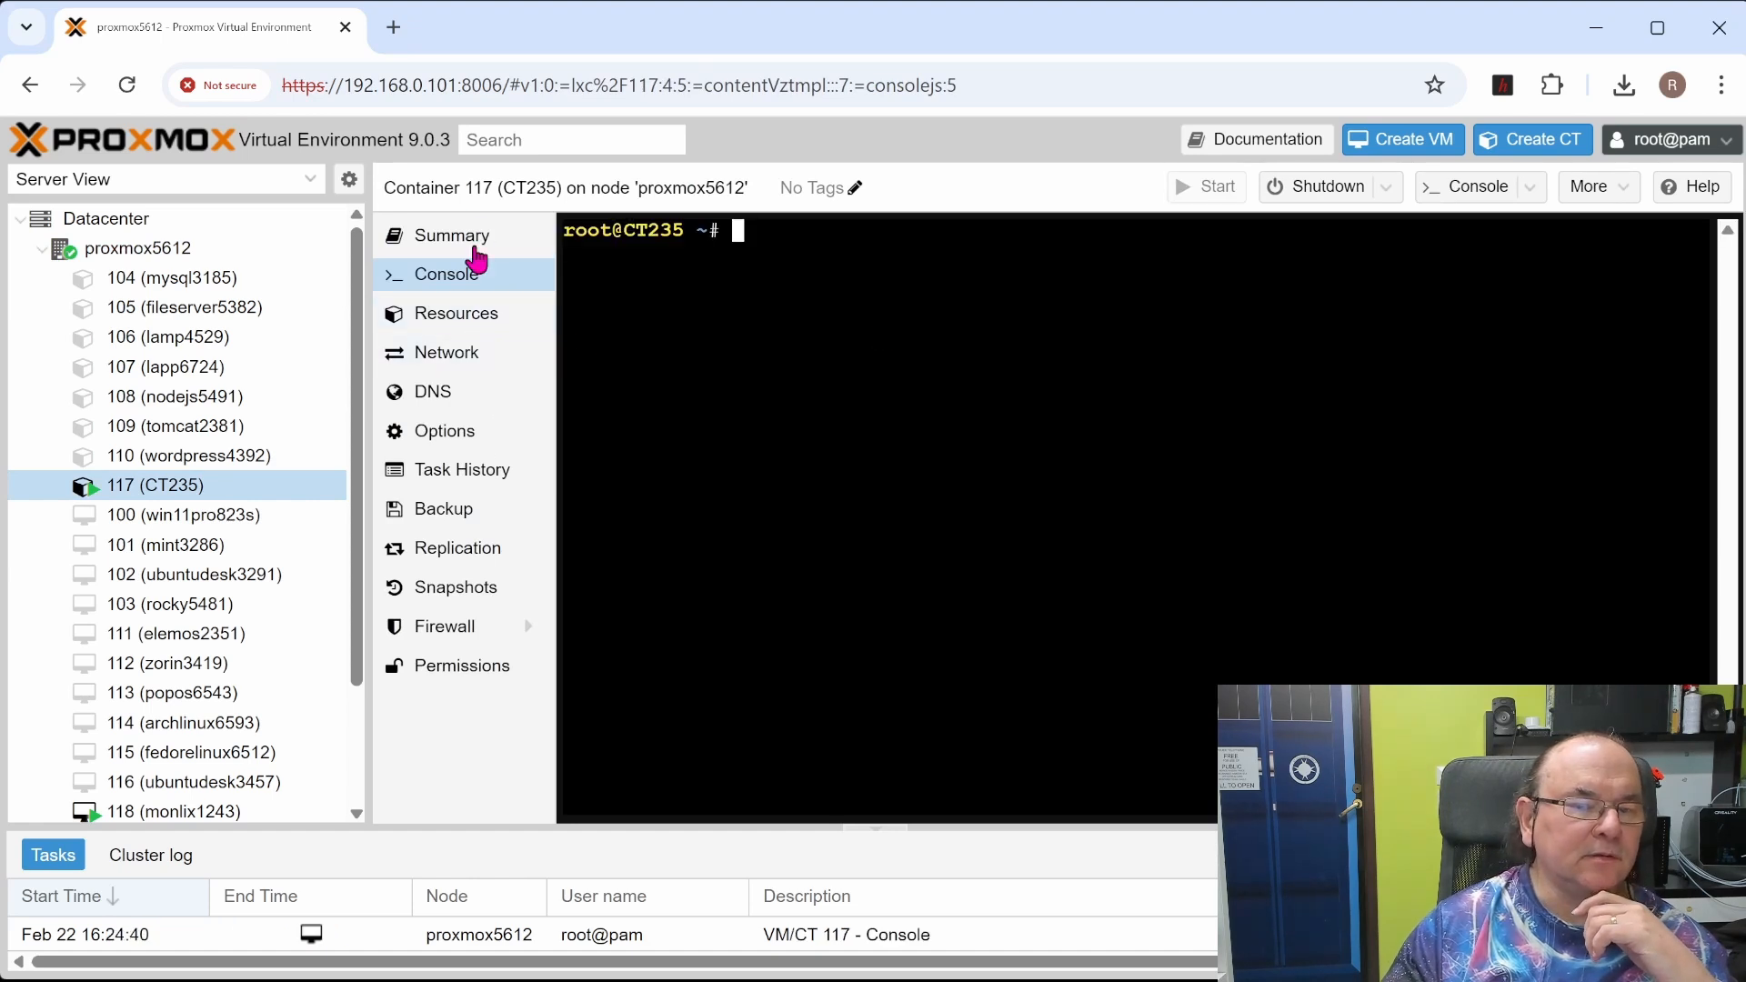
{"action": "left_click", "coordinate": [471, 236]}
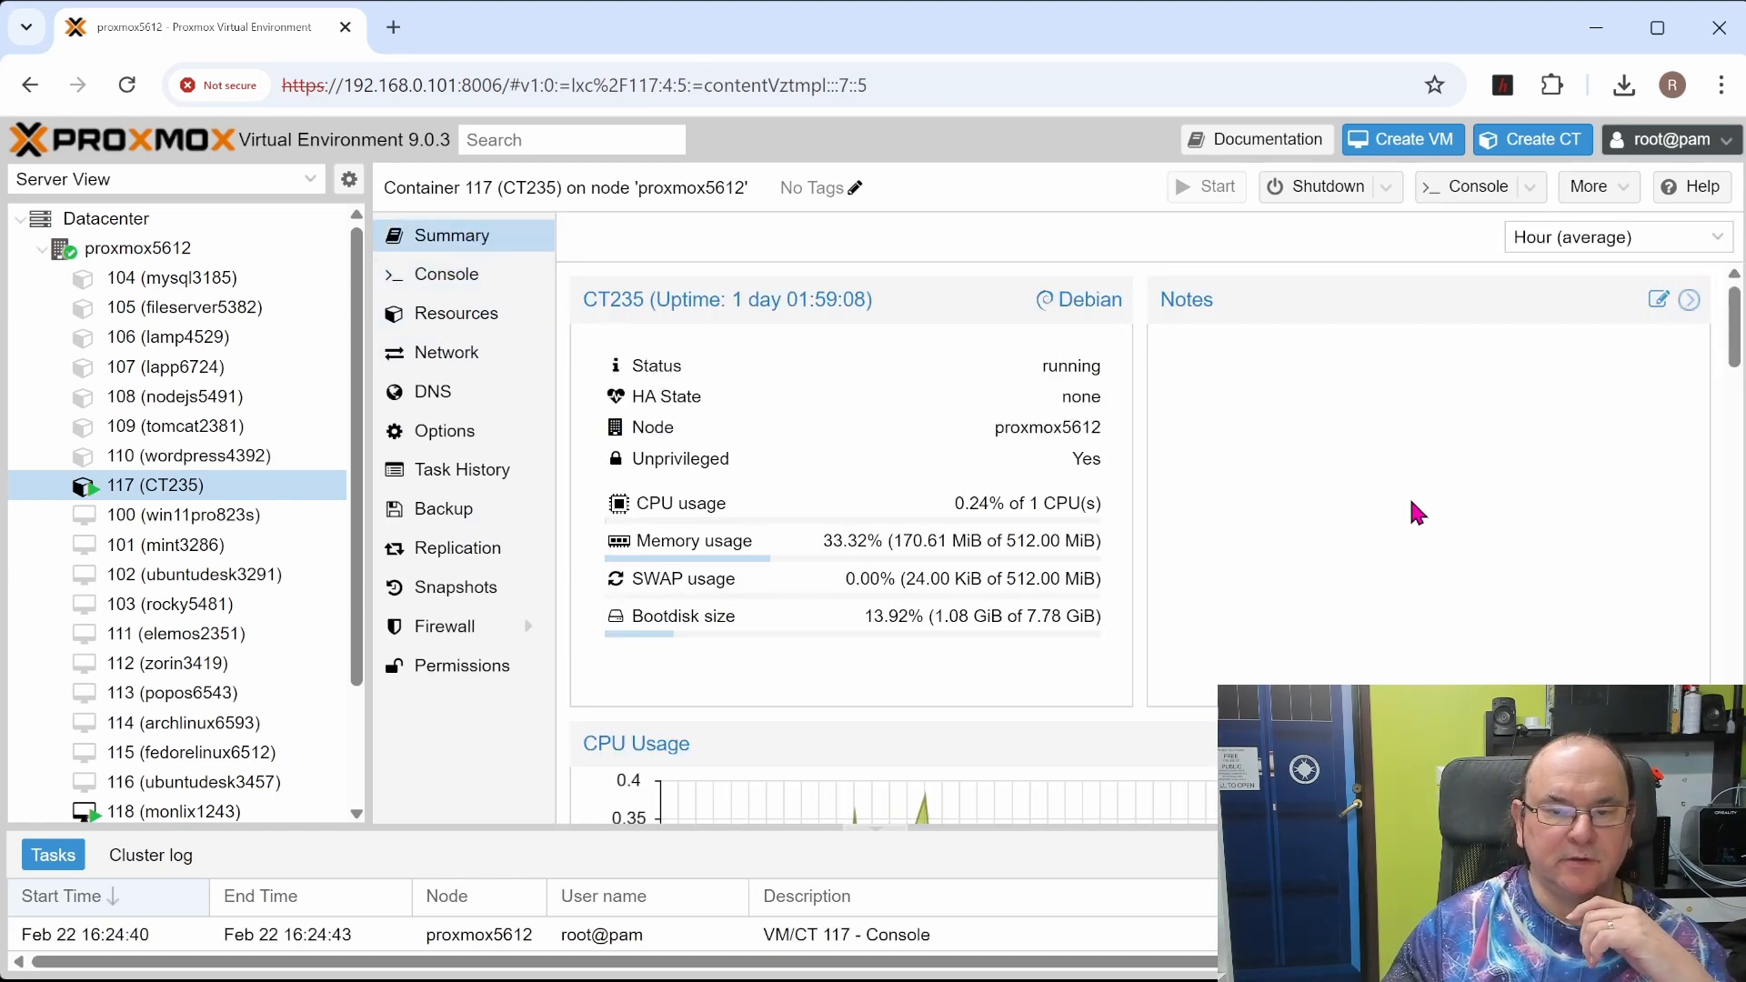
{"action": "scroll", "coordinate": [1437, 491], "scroll_direction": "down", "scroll_amount": 6}
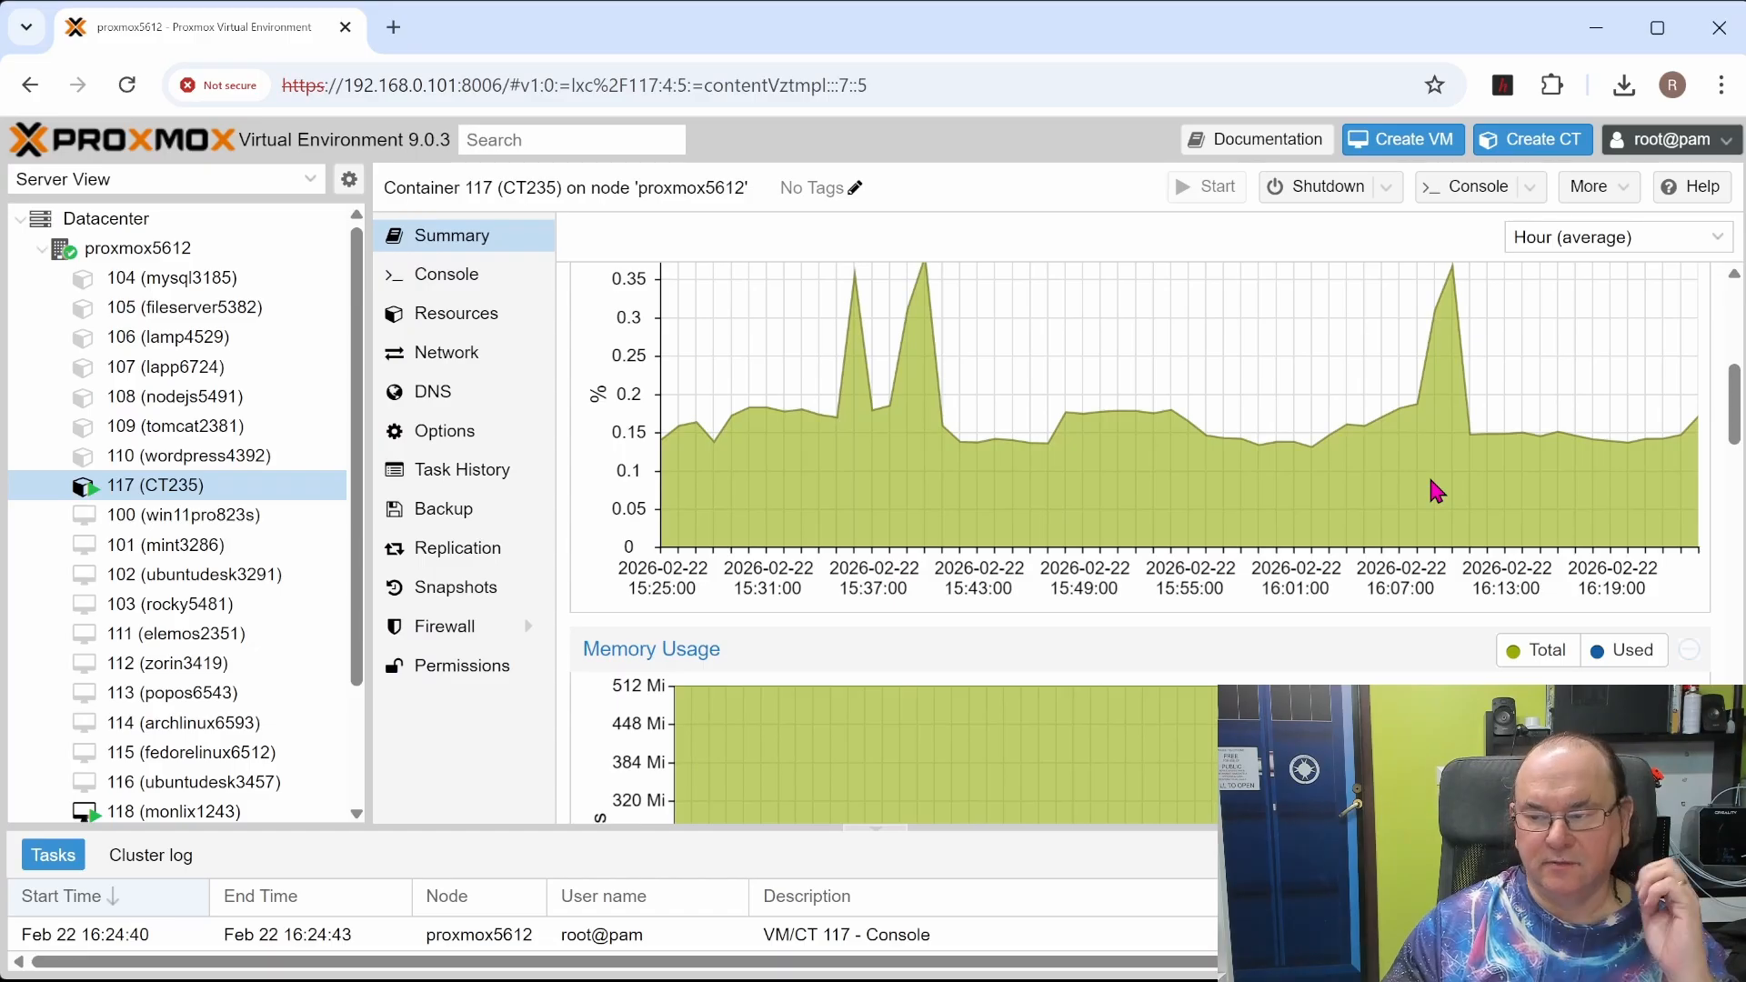
{"action": "scroll", "coordinate": [1436, 491], "scroll_direction": "down", "scroll_amount": 15}
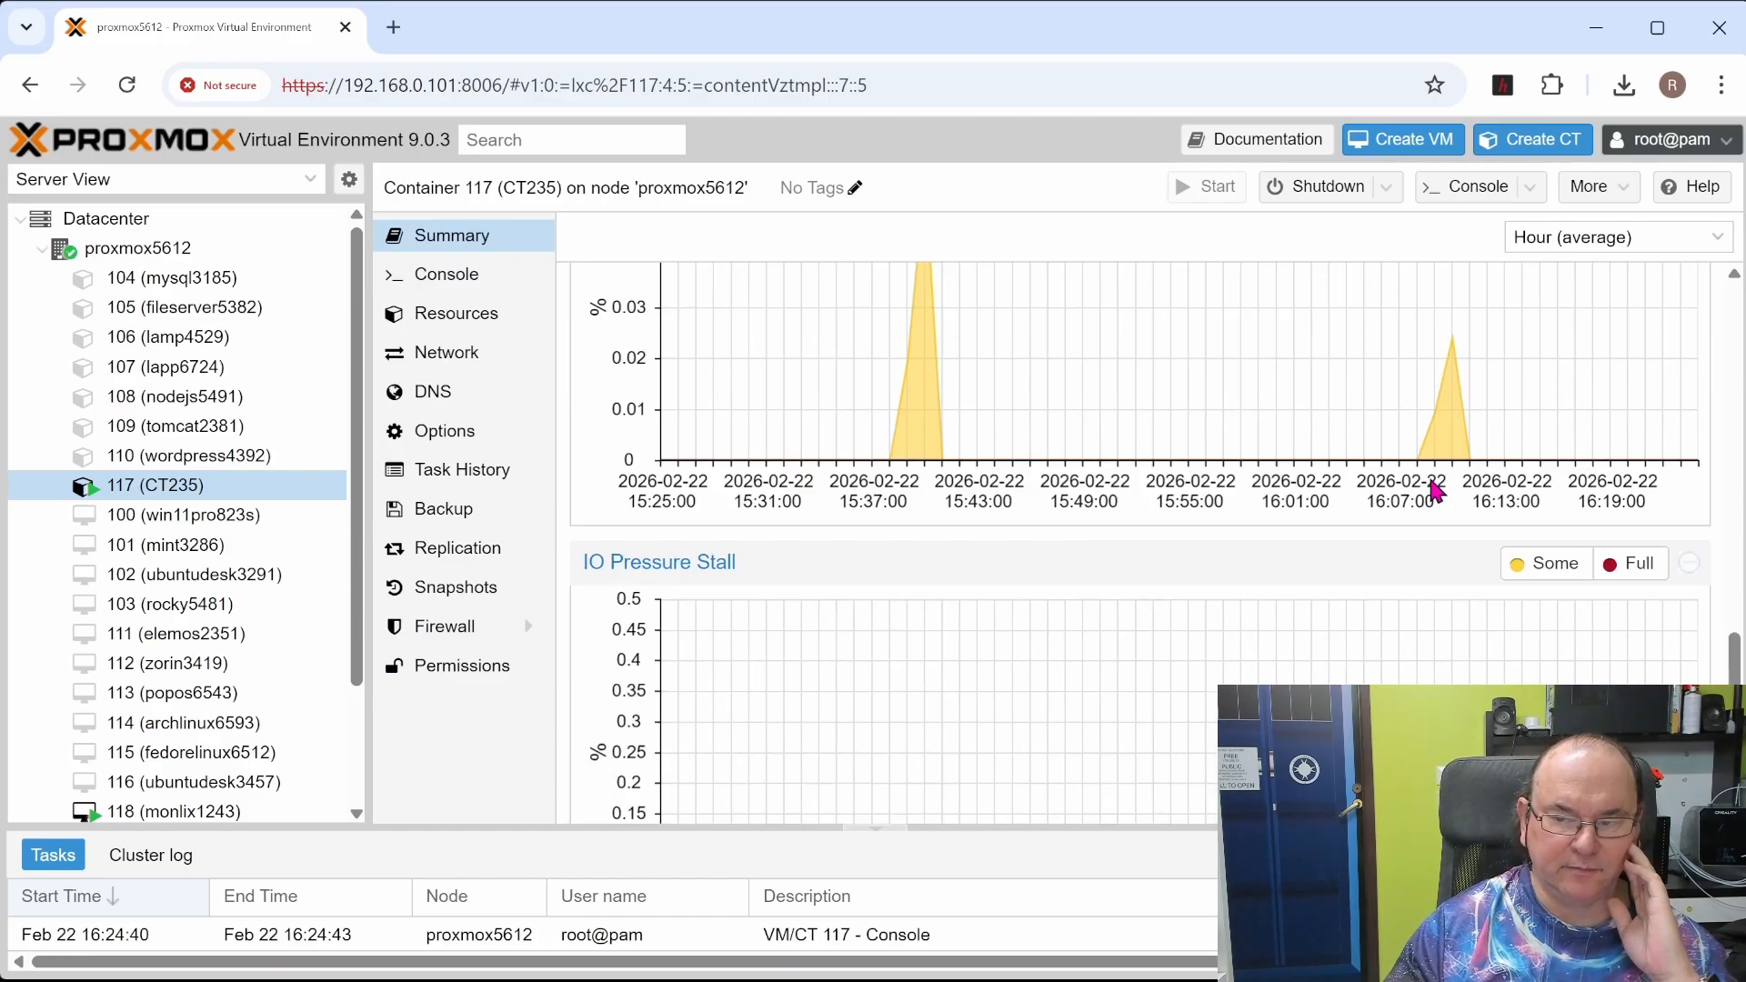
{"action": "scroll", "coordinate": [1432, 491], "scroll_direction": "down", "scroll_amount": 3}
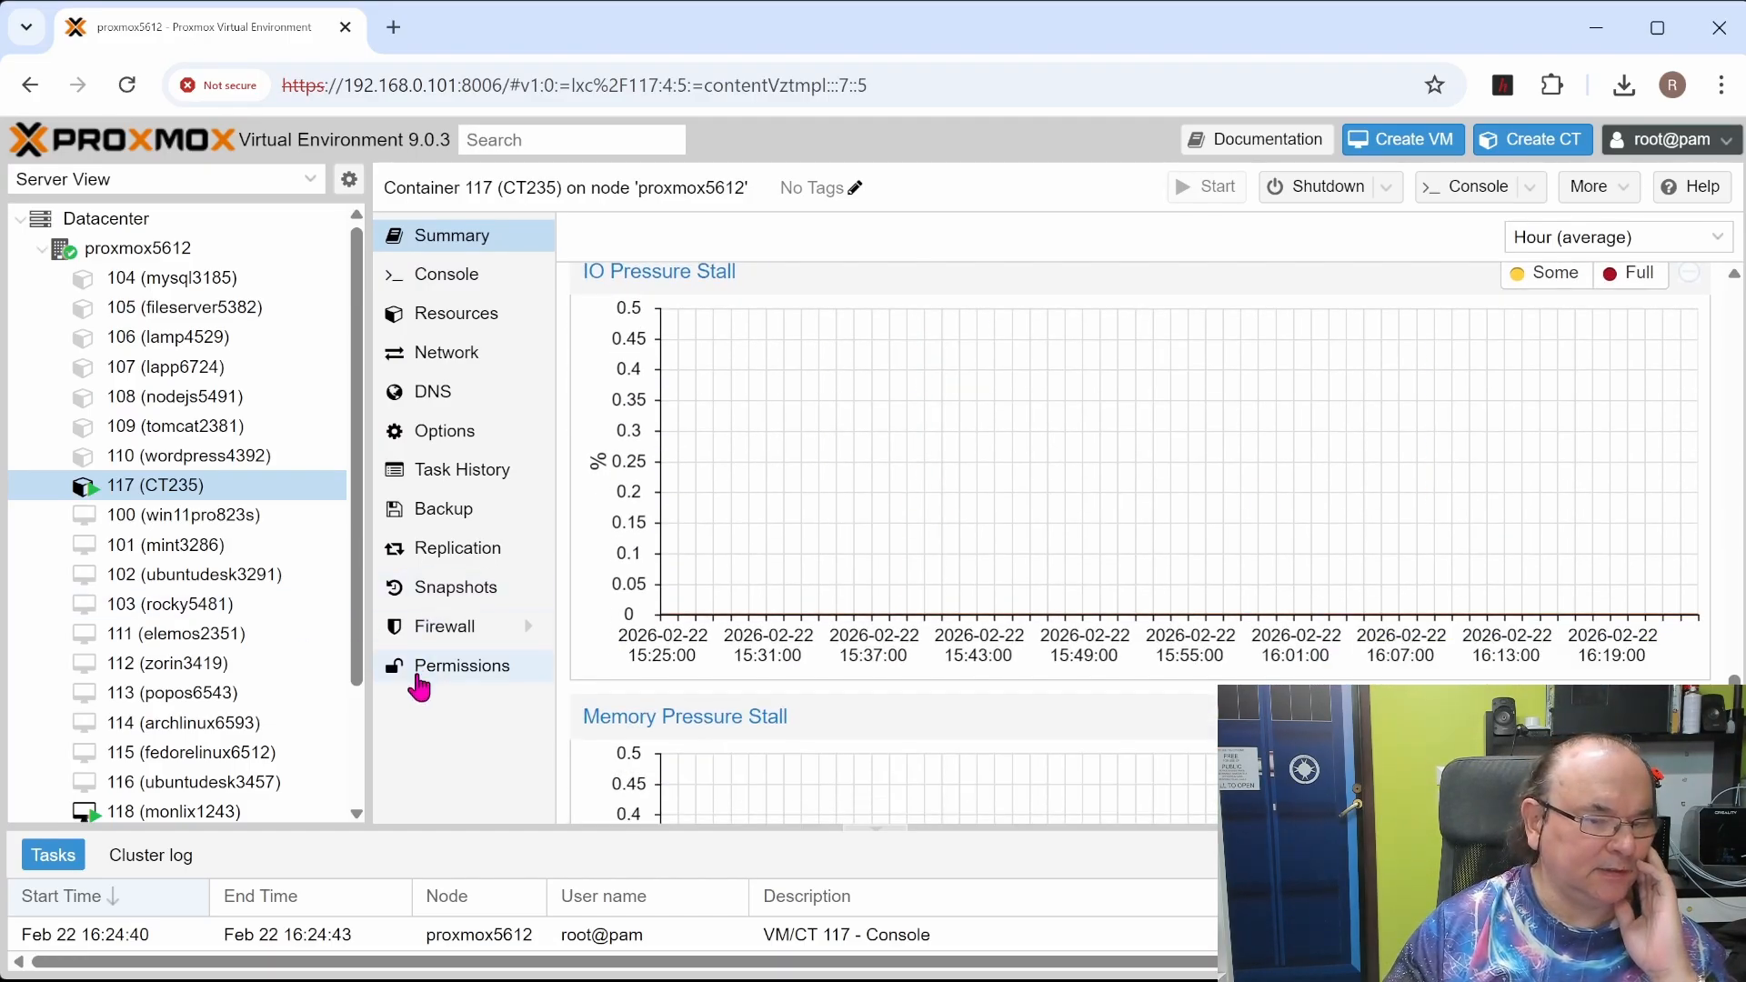
{"action": "scroll", "coordinate": [311, 727], "scroll_direction": "down", "scroll_amount": 3}
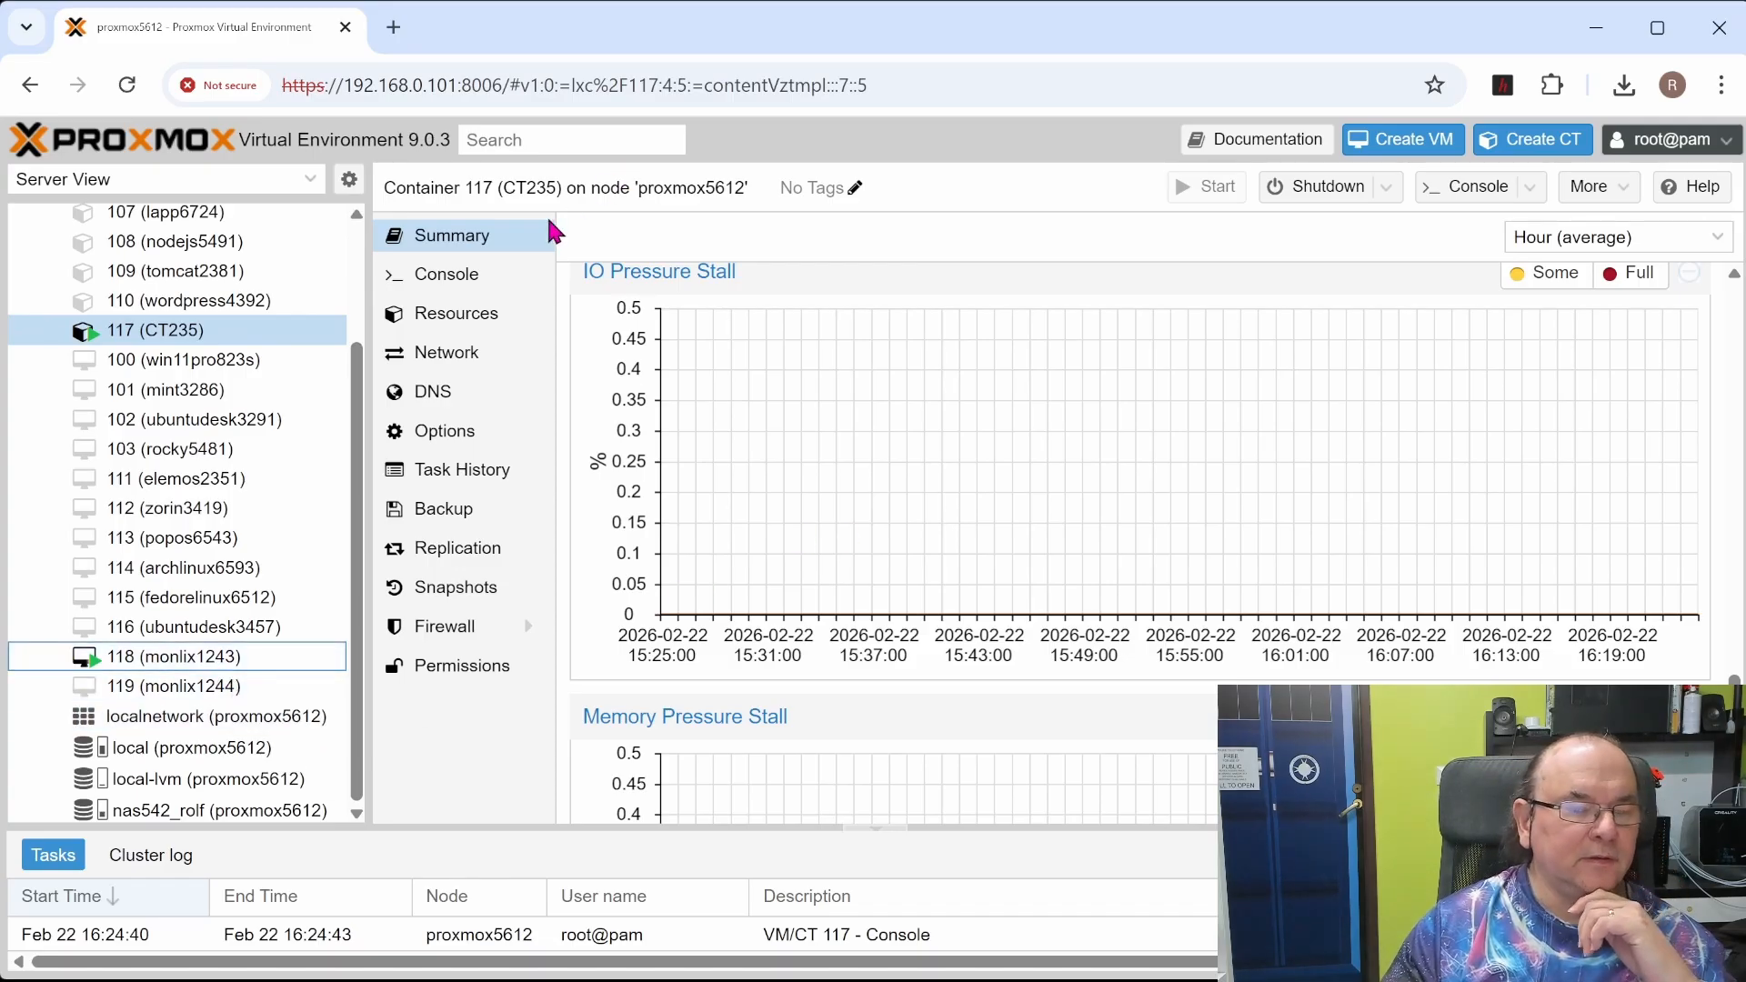
{"action": "scroll", "coordinate": [834, 561], "scroll_direction": "up", "scroll_amount": 10}
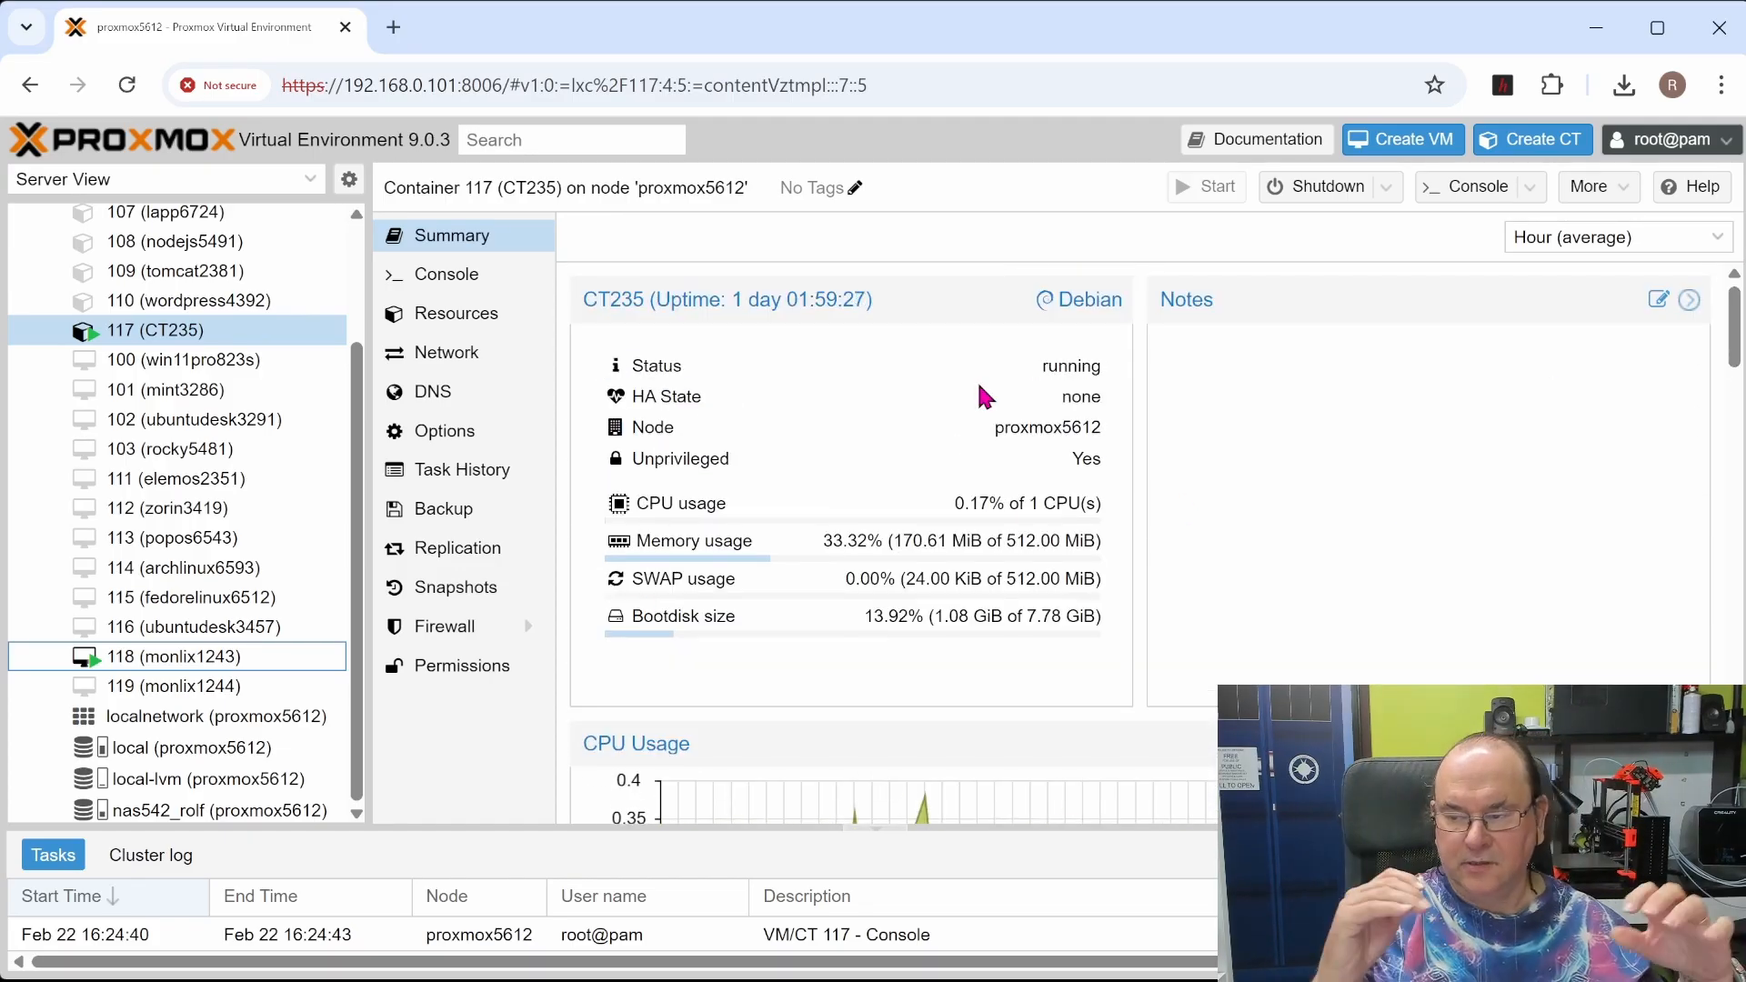
{"action": "mouse_move", "coordinate": [924, 804]}
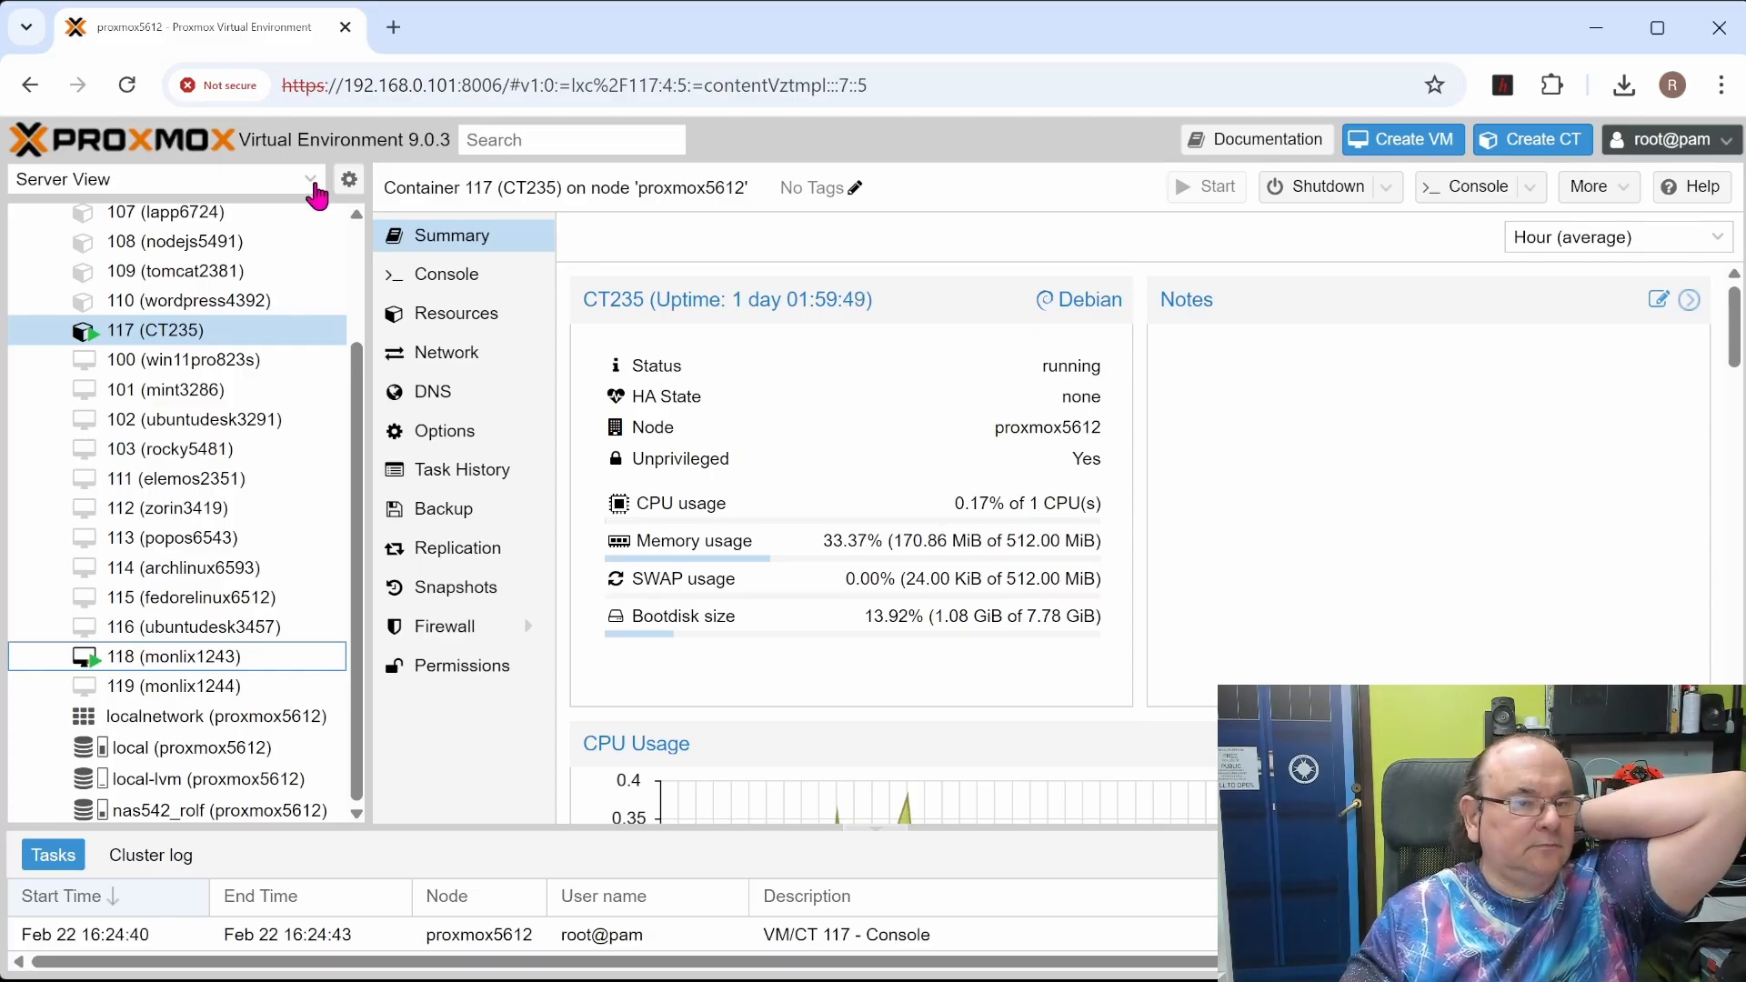
- Switch the resource tree to Folder View and expand the Nodes and Virtual Machine folders
{"action": "left_click", "coordinate": [314, 185]}
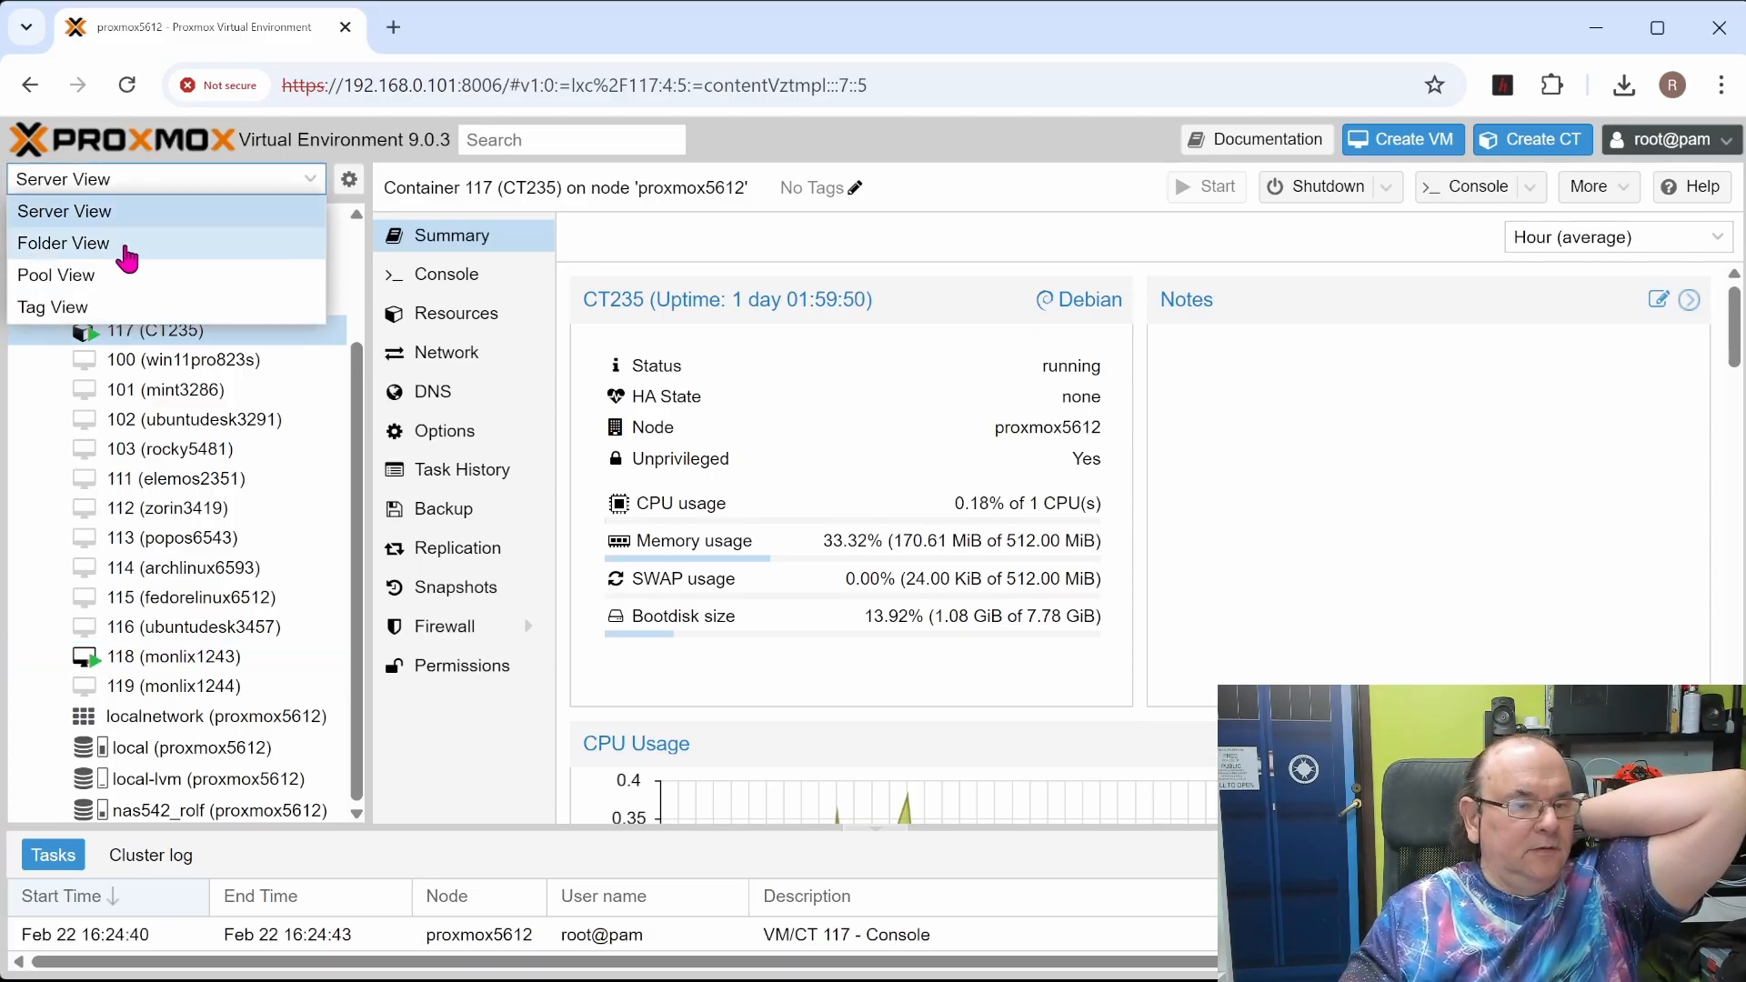
{"action": "left_click", "coordinate": [130, 246]}
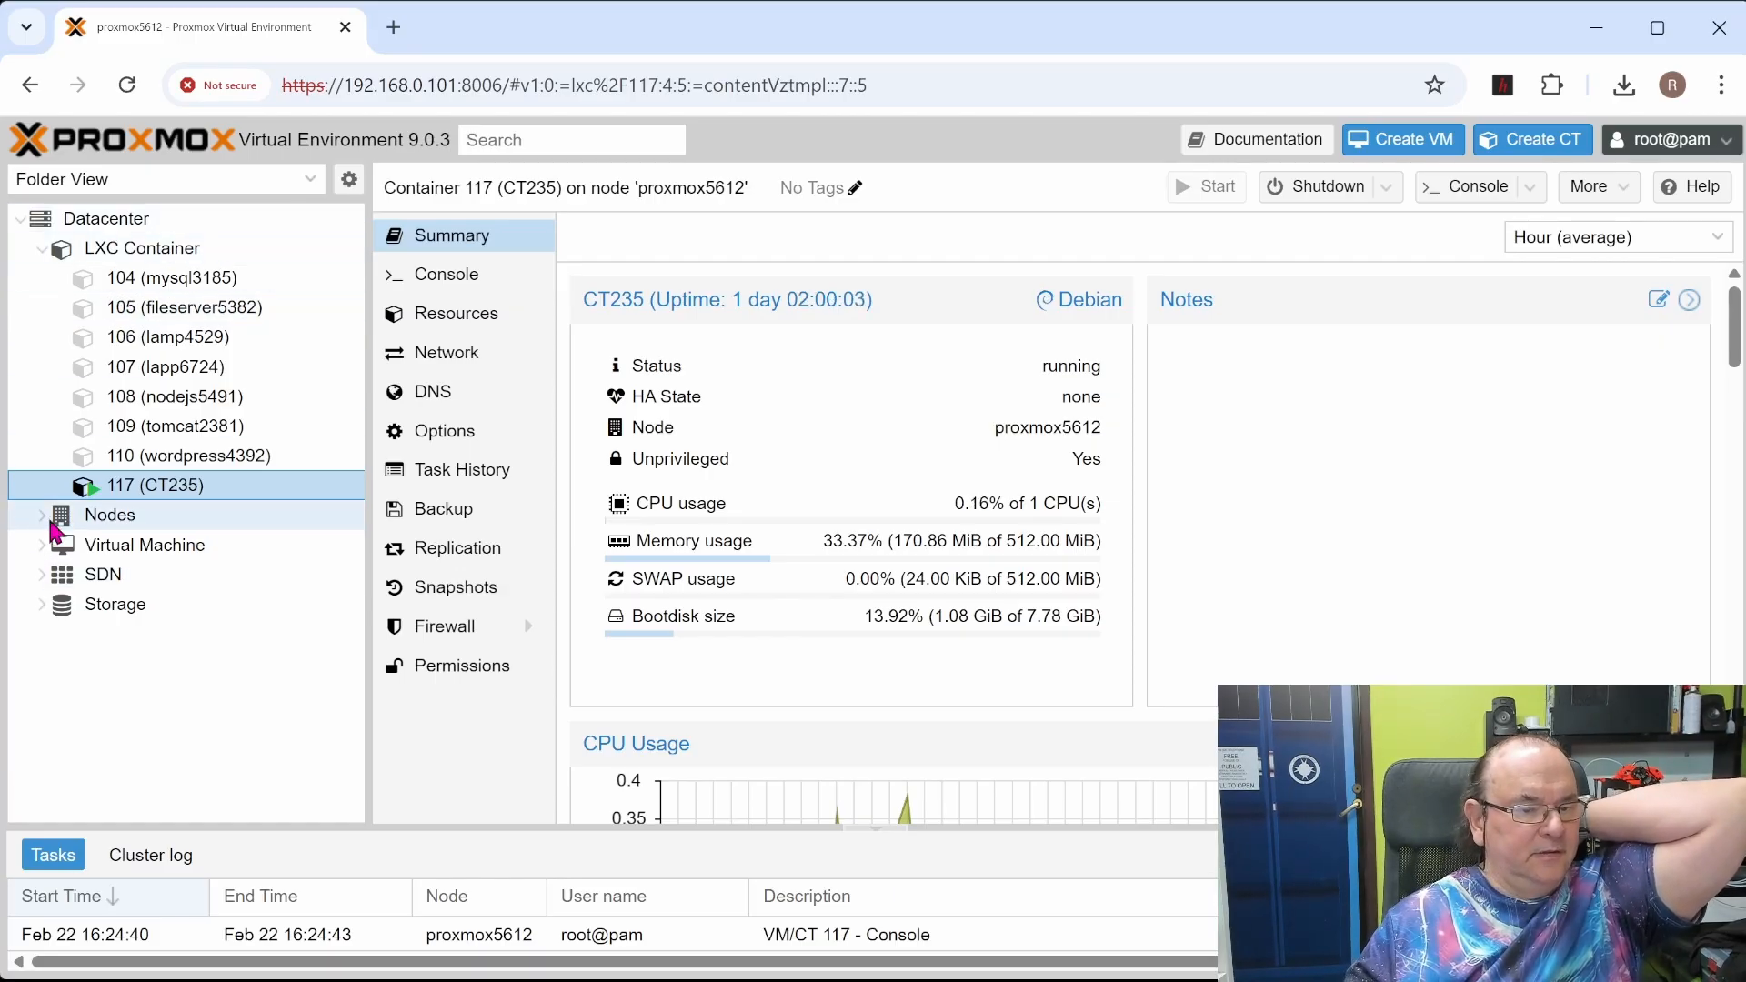
{"action": "left_click", "coordinate": [42, 515]}
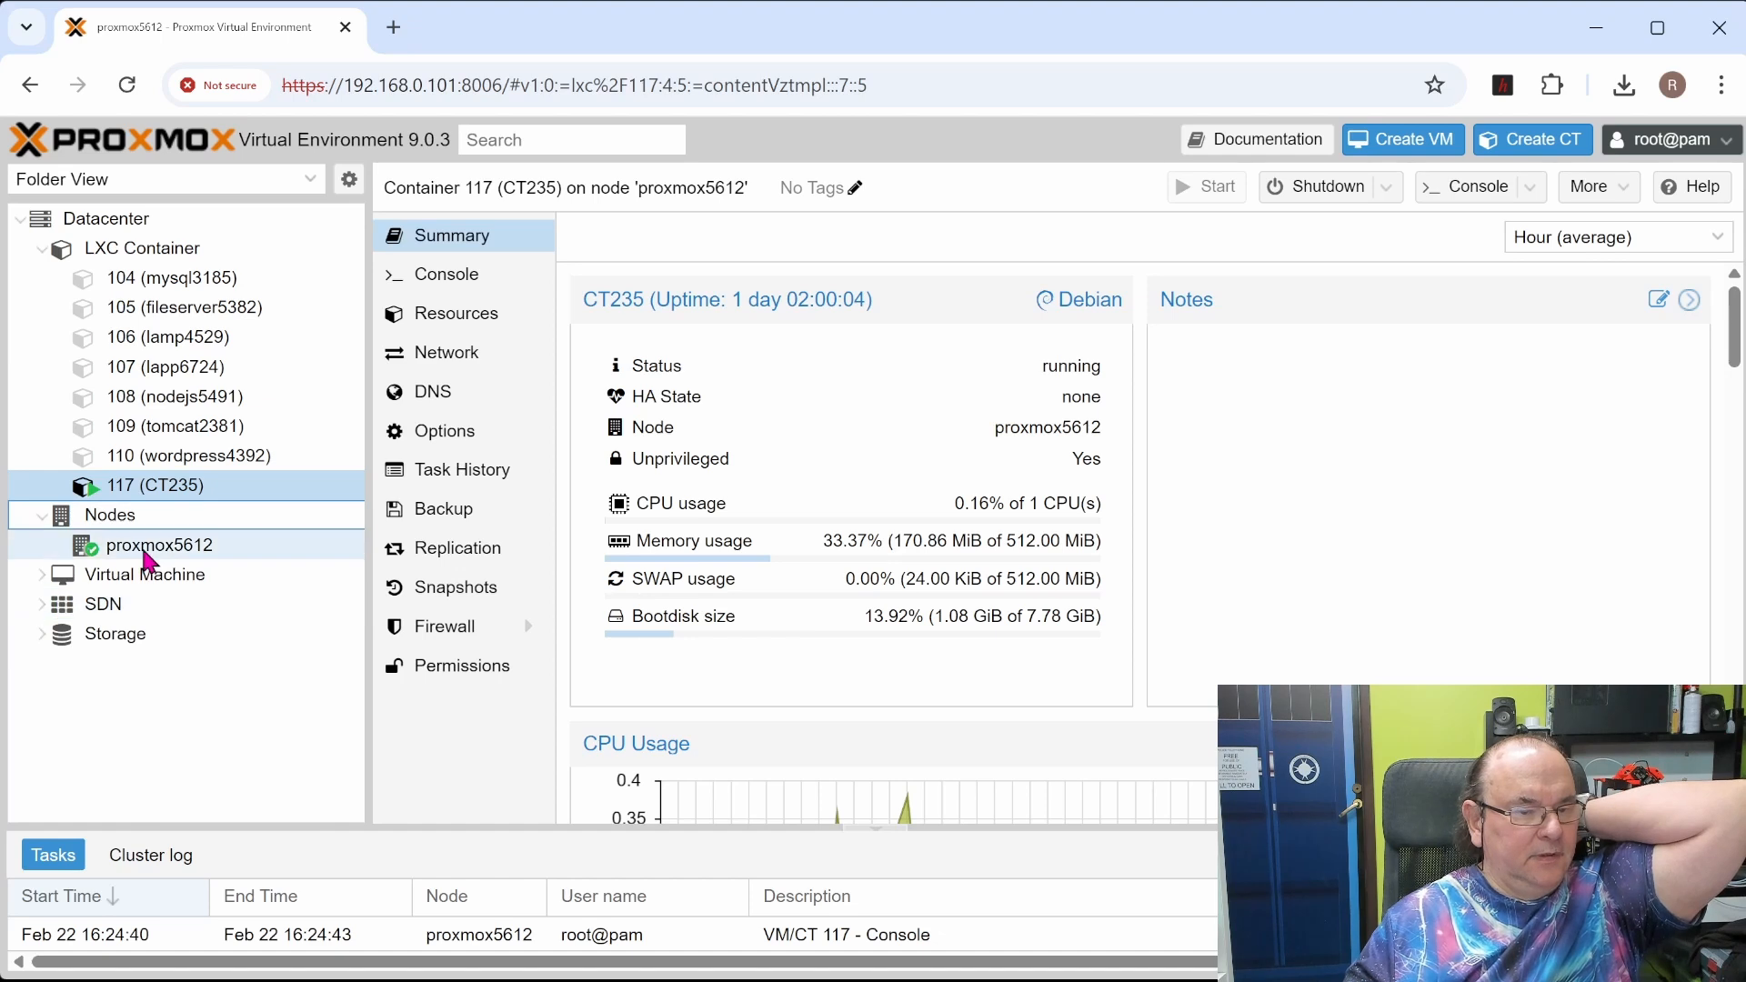
{"action": "left_click", "coordinate": [43, 575]}
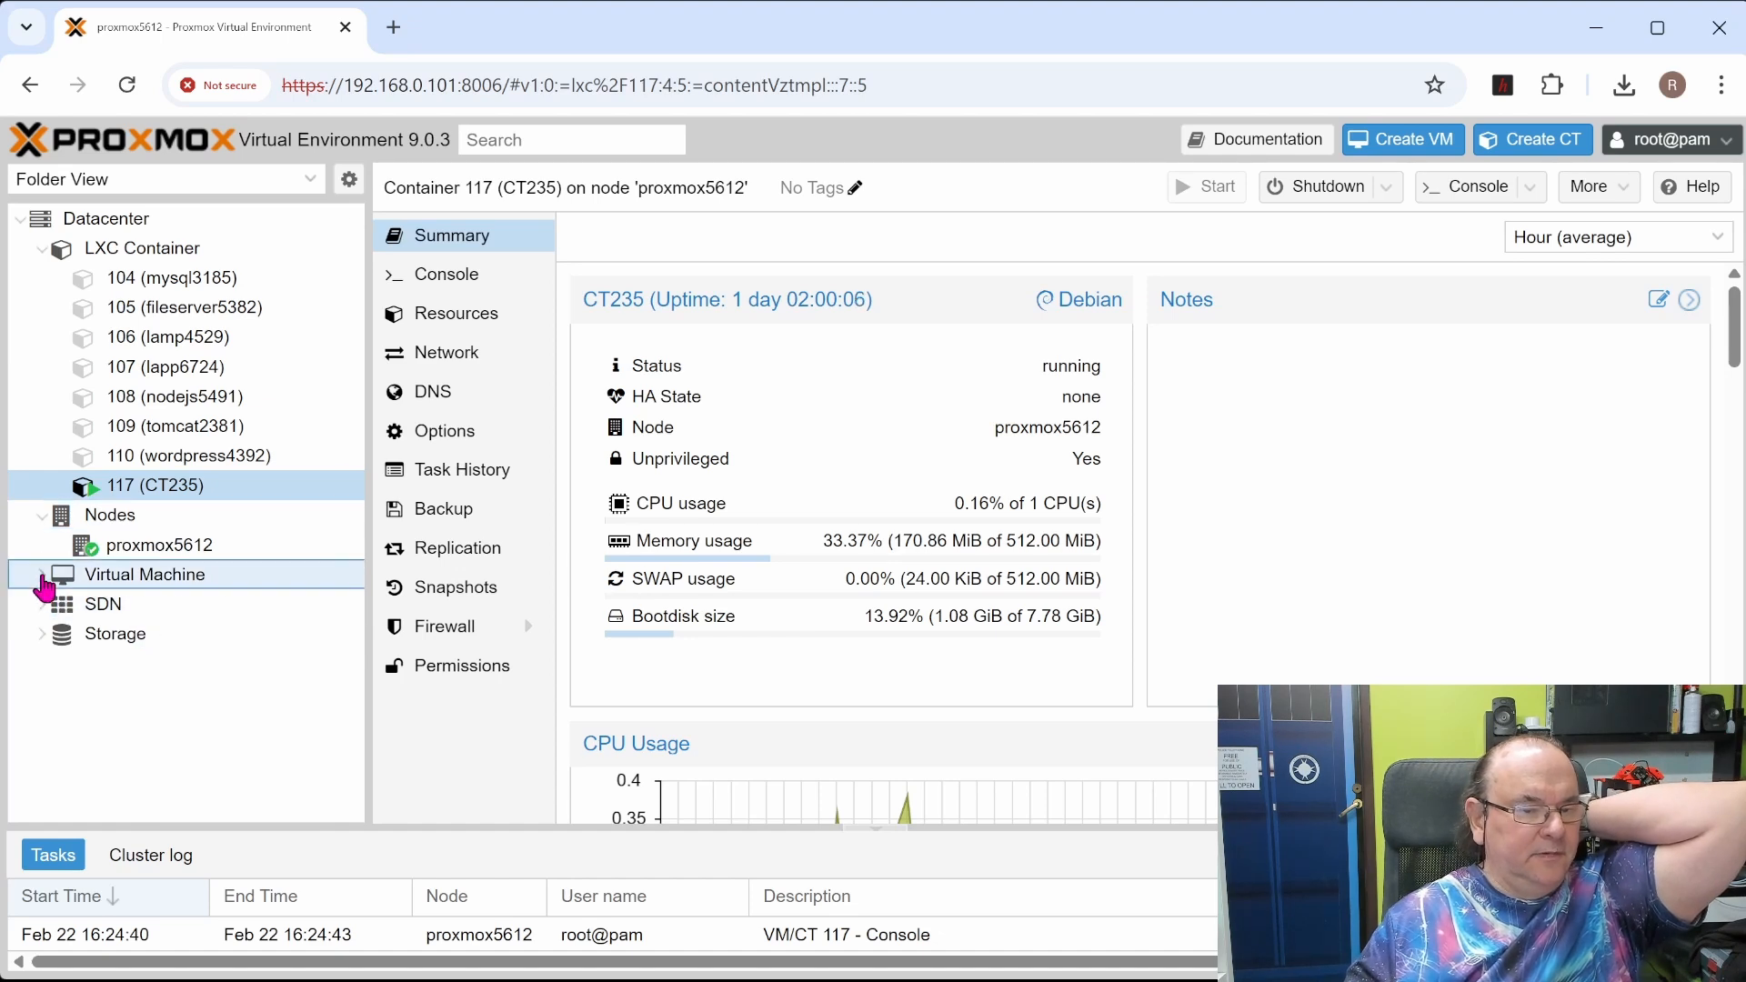
{"action": "scroll", "coordinate": [360, 532], "scroll_direction": "down", "scroll_amount": 3}
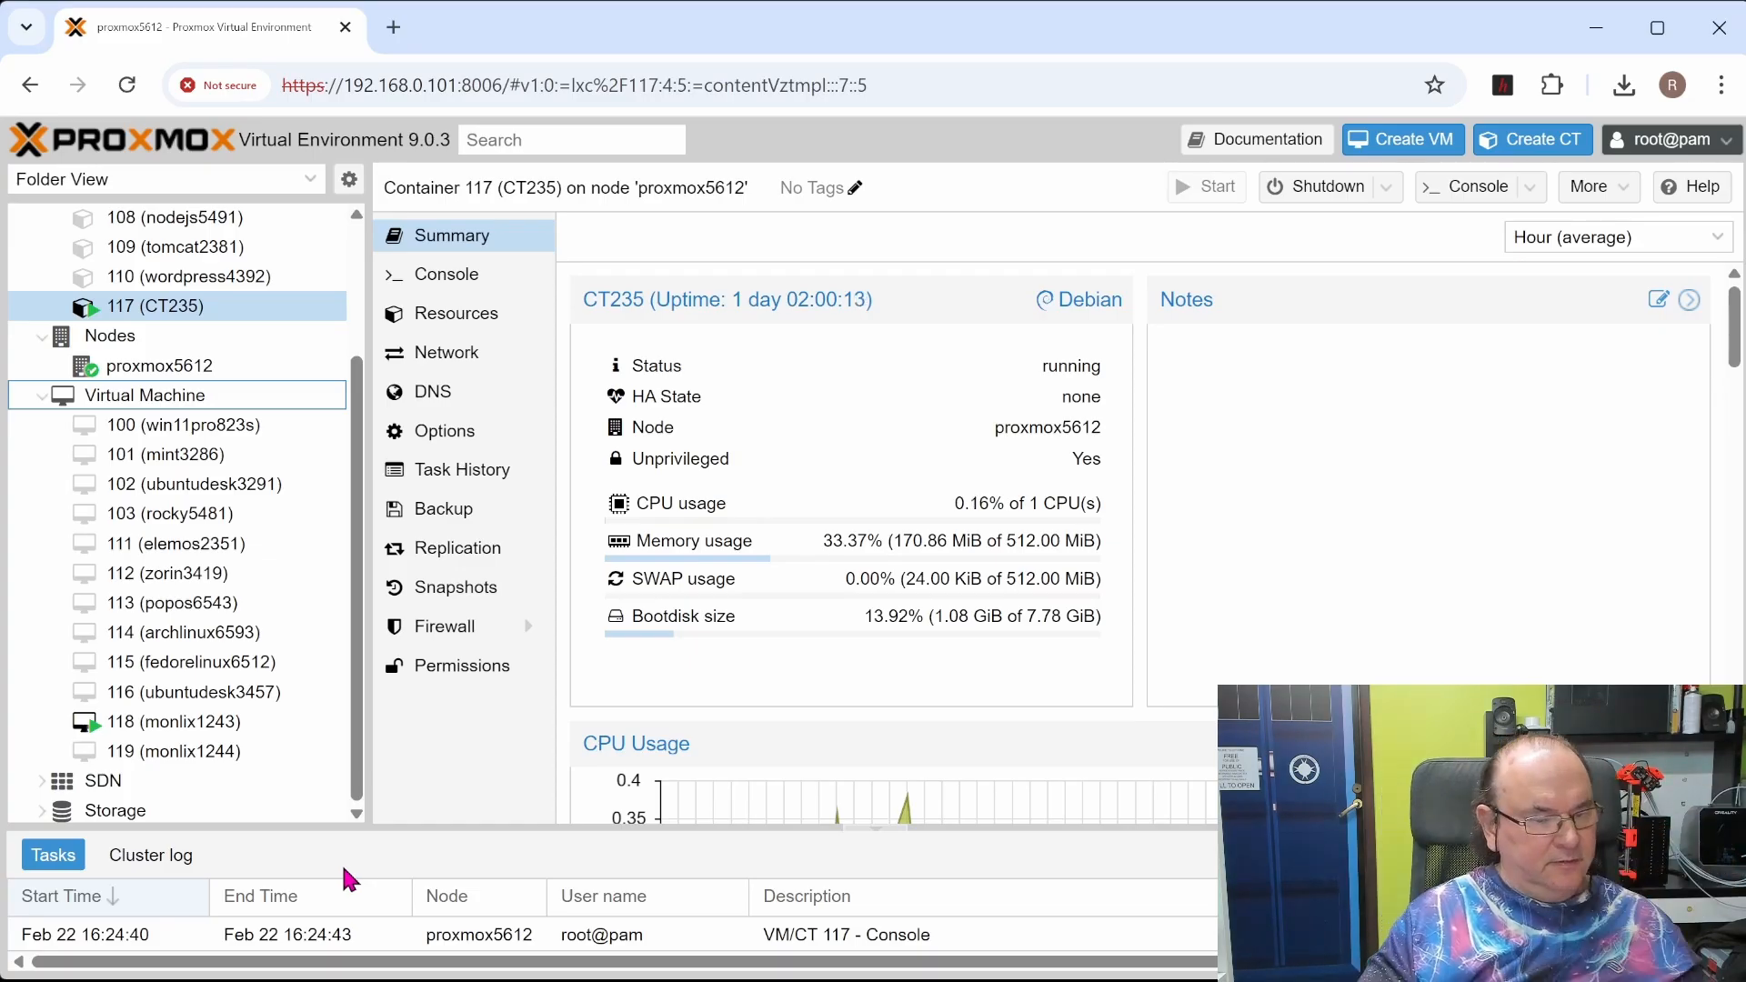
- Show the SDN overview, then the Storage list with local, local-lvm and nas542_rolf
{"action": "left_click", "coordinate": [132, 790]}
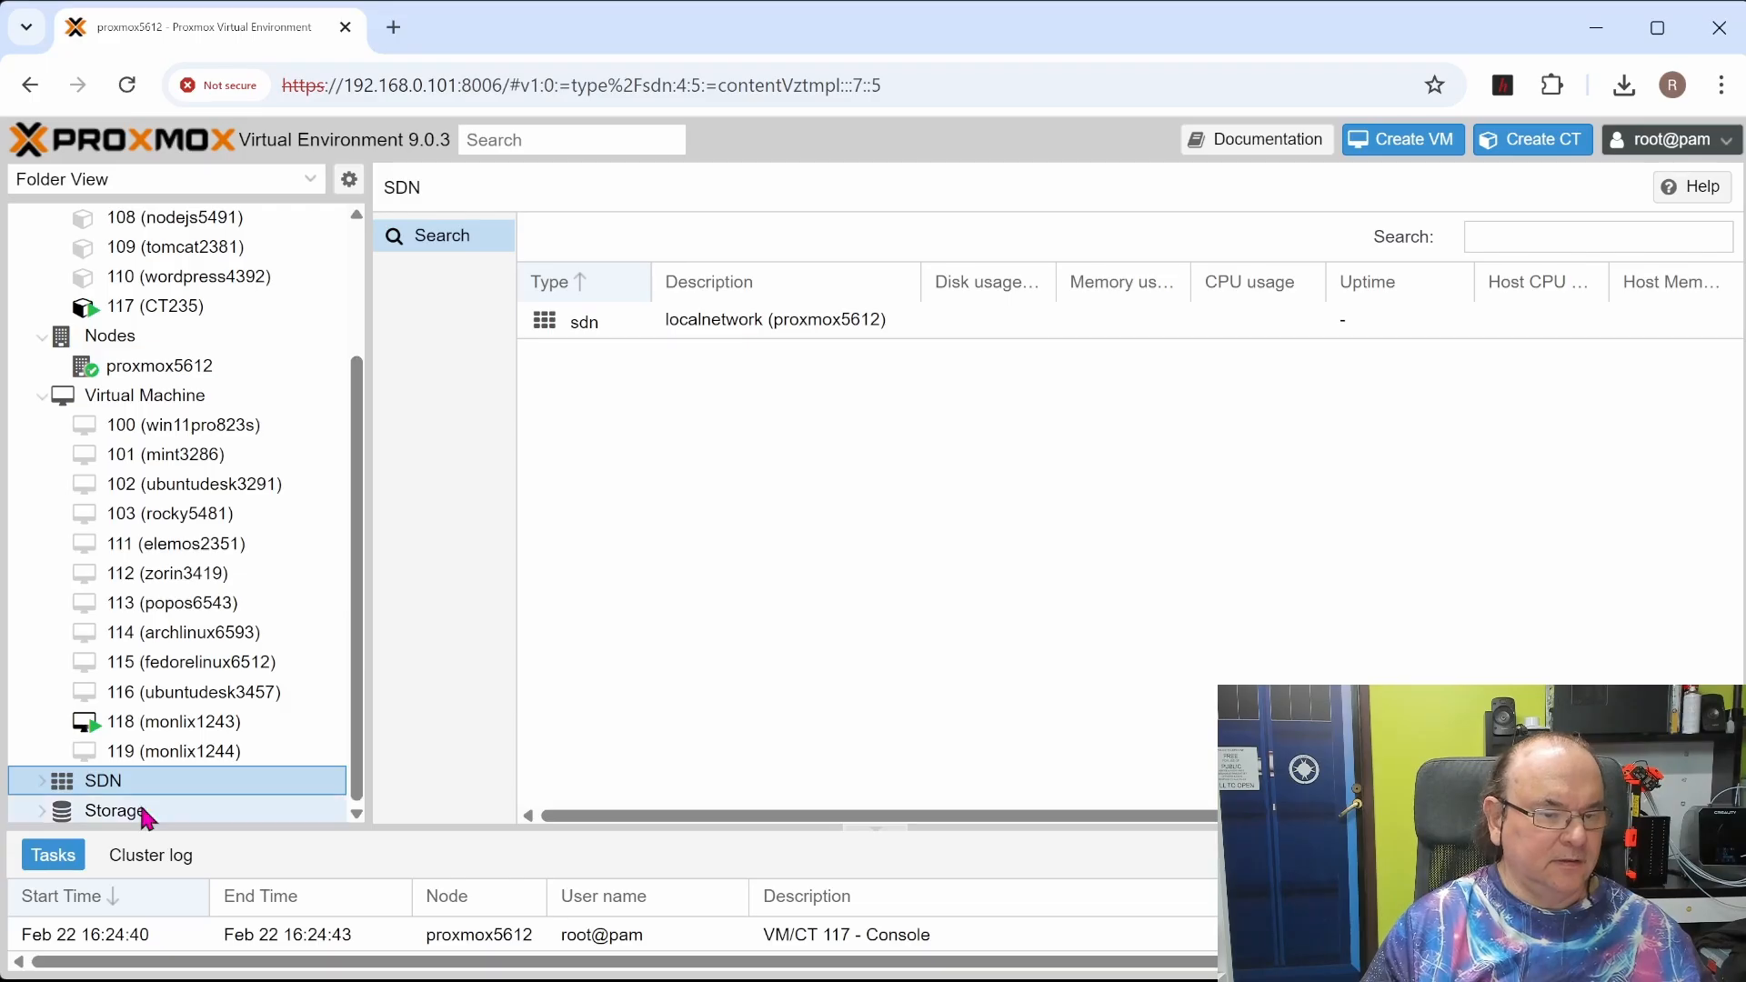
{"action": "left_click", "coordinate": [106, 817]}
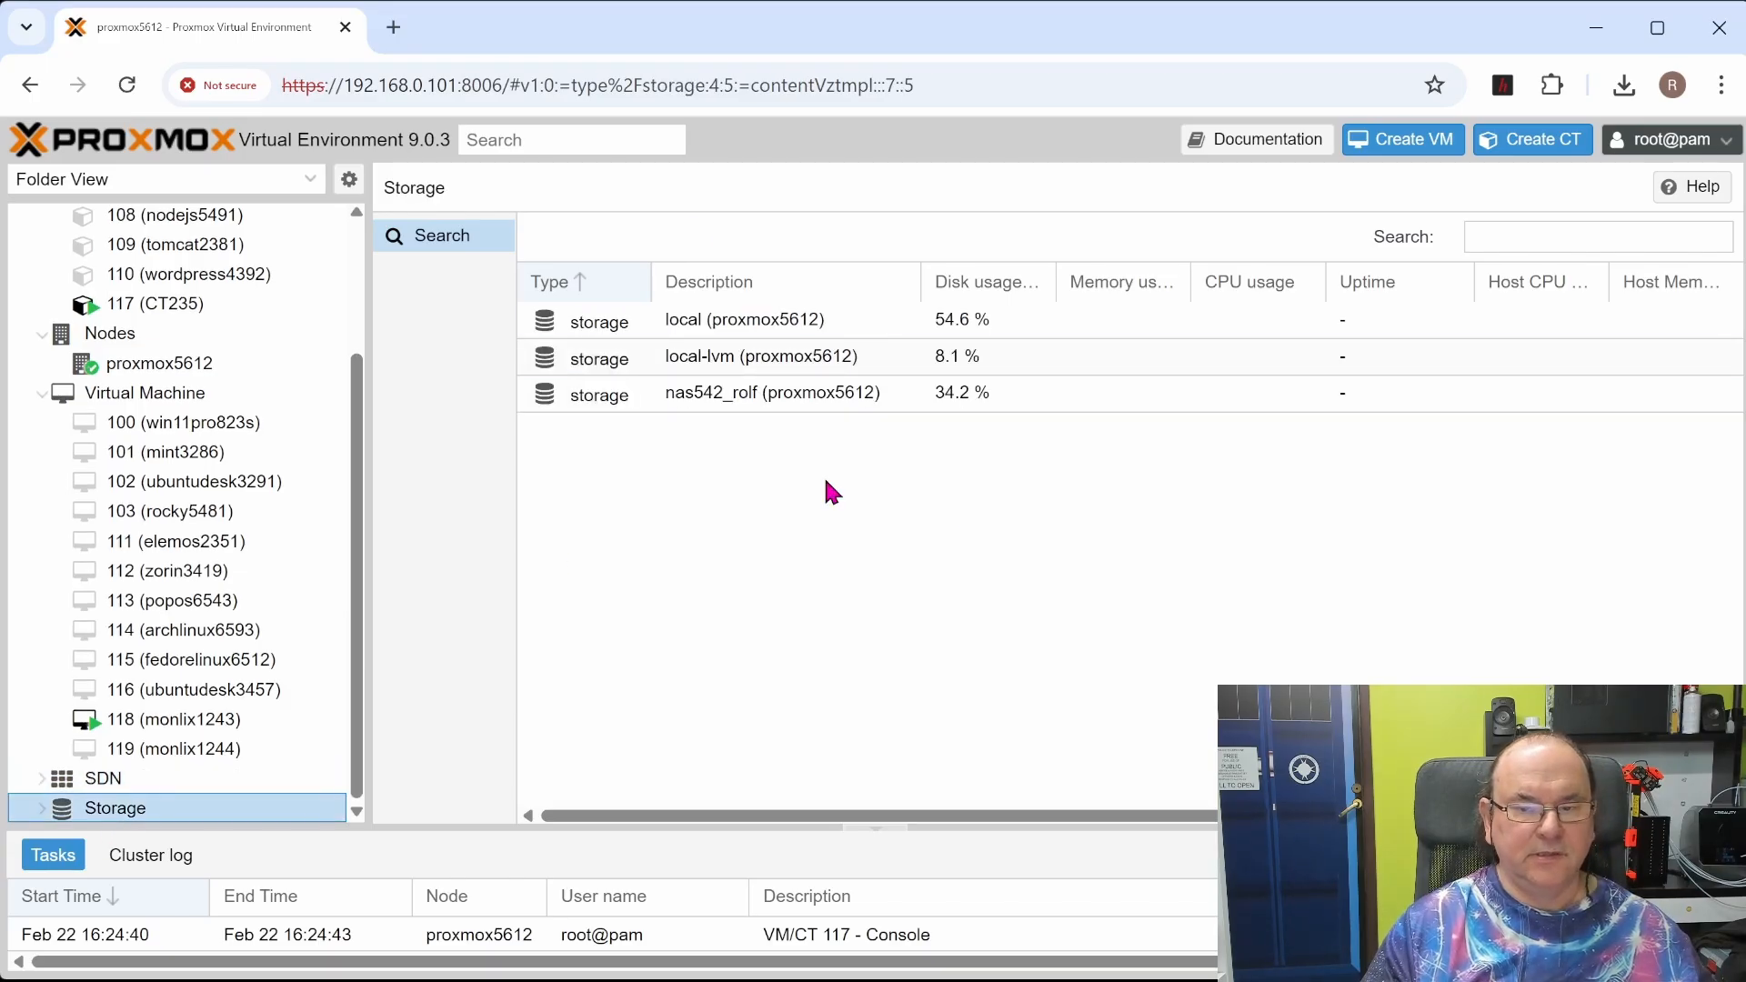